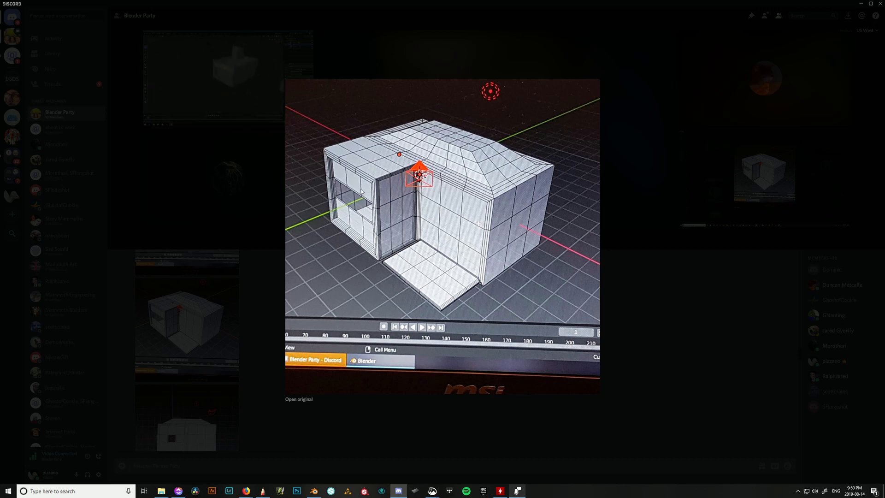
Review the posted photos of the gridded house and the ringed sphere models in the Blender Party chat.
click(640, 393)
scroll(259, 403, down, 2)
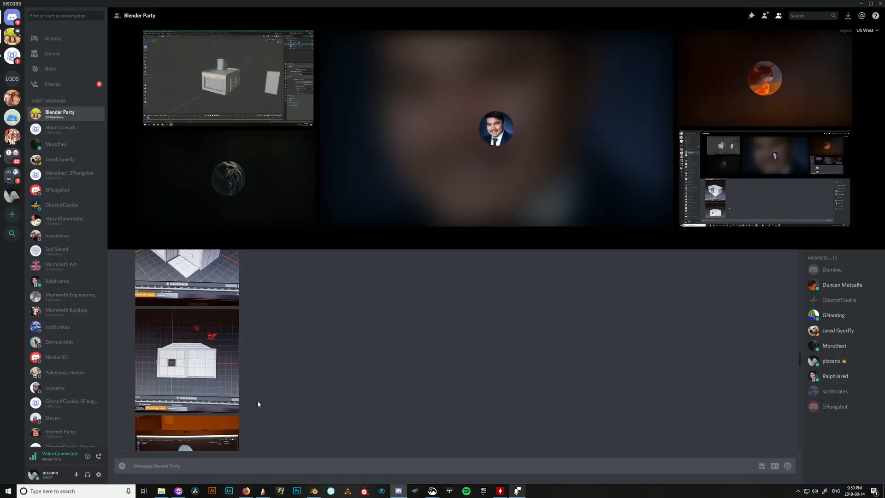
scroll(259, 404, down, 2)
click(187, 323)
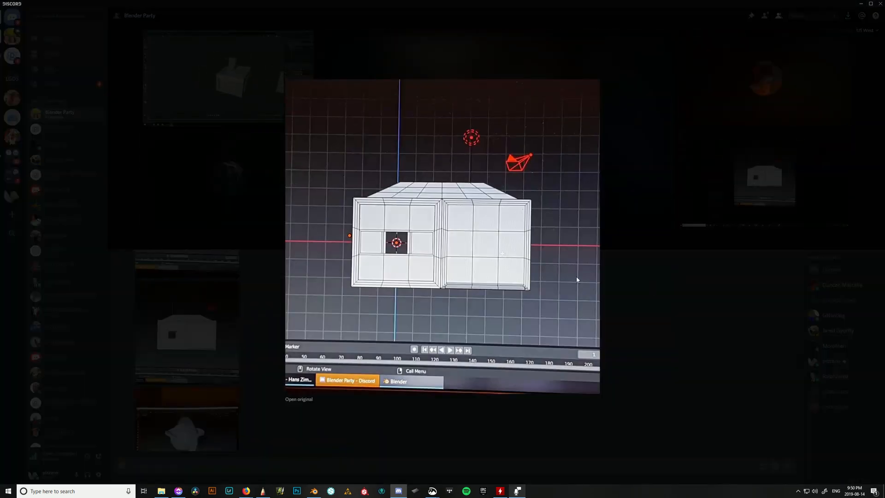
click(698, 404)
click(222, 409)
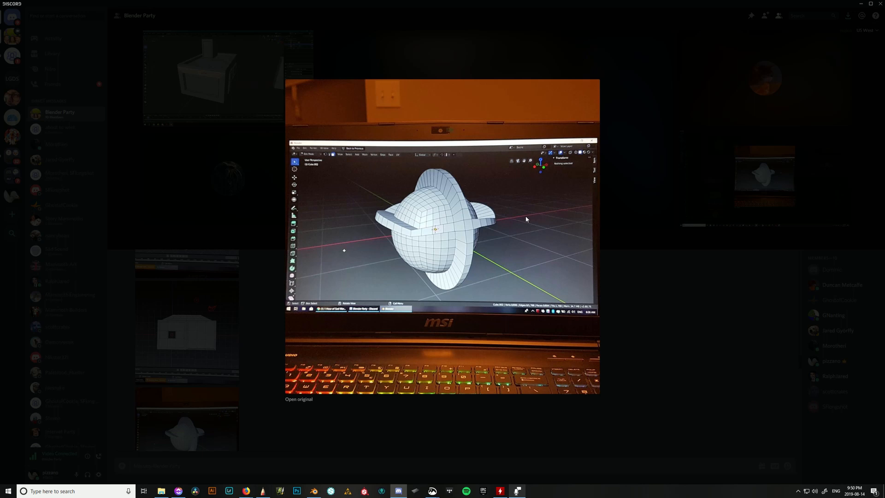
click(648, 380)
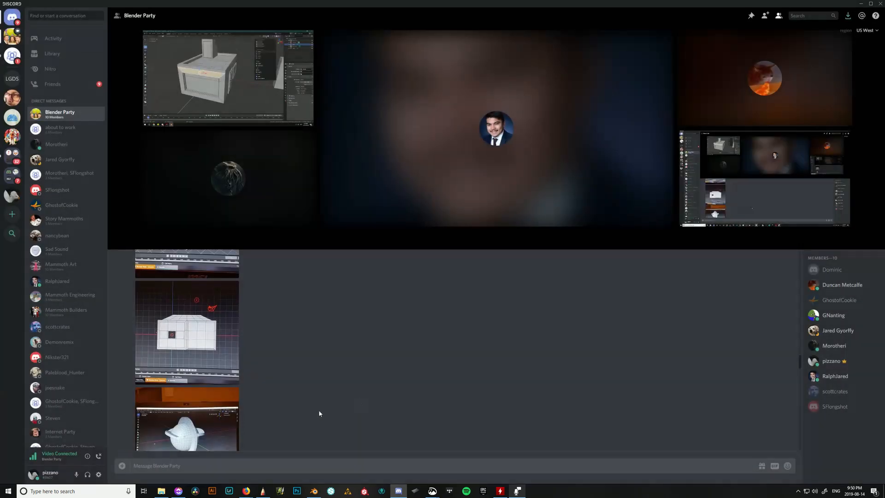
scroll(259, 397, down, 1)
scroll(225, 389, up, 10)
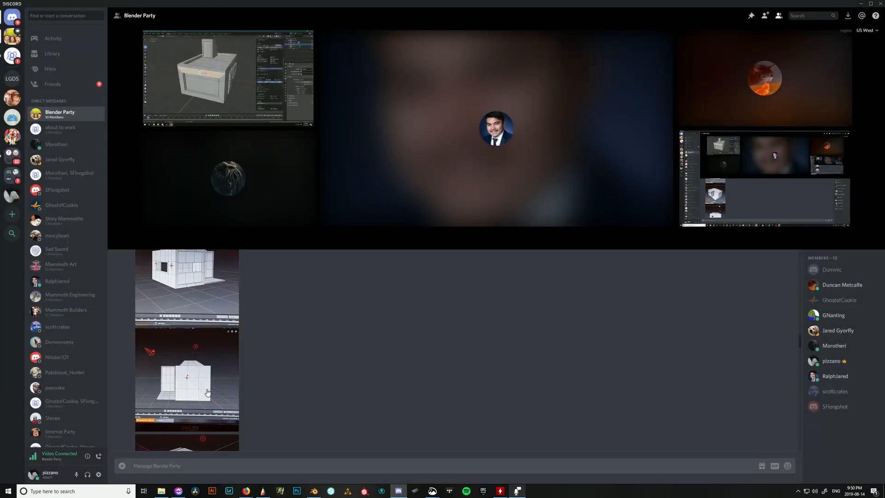
scroll(199, 318, down, 10)
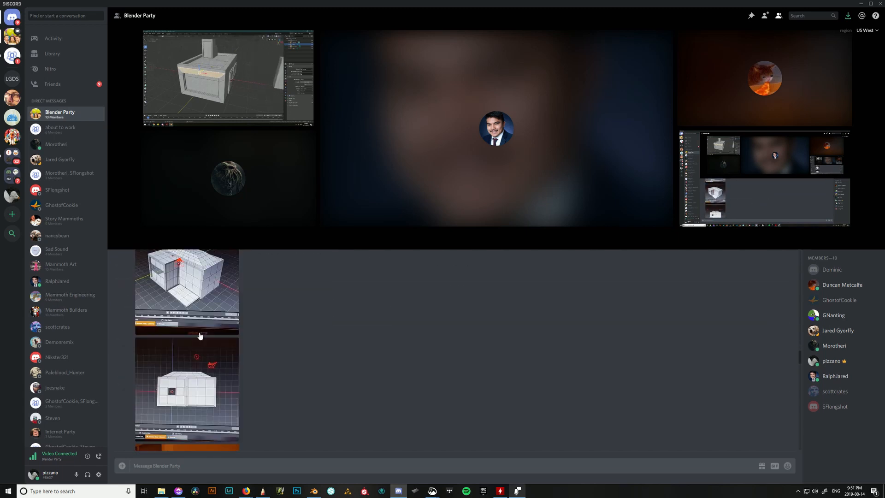
Show the shared Blender stream full screen and examine the house model's roof, door and windows.
click(254, 103)
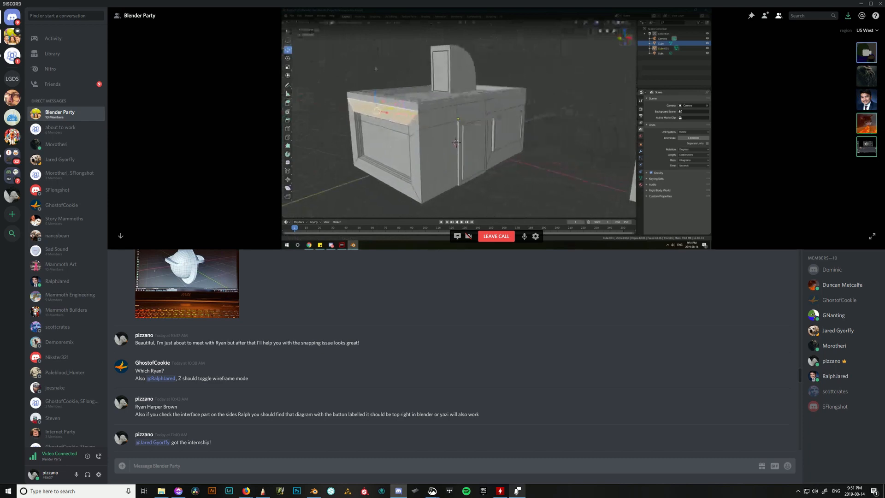
click(872, 236)
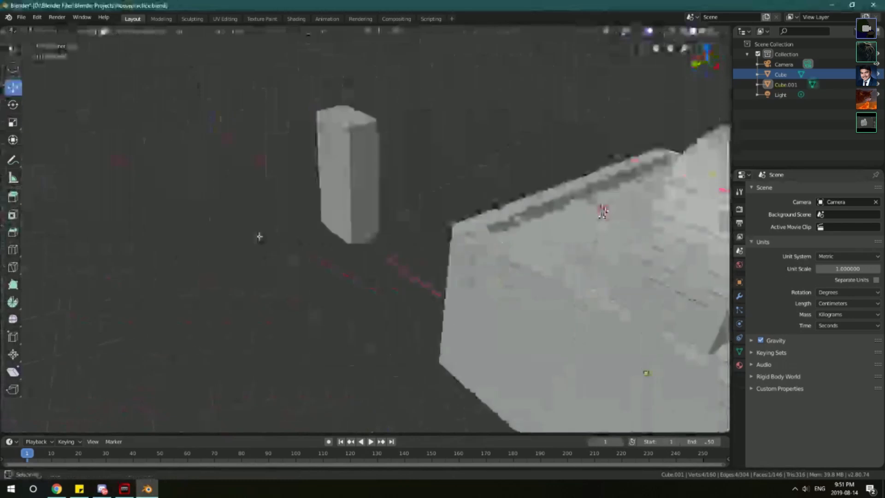
middle_drag(259, 237, 433, 221)
scroll(312, 235, down, 1)
shift+middle_drag(311, 235, 470, 237)
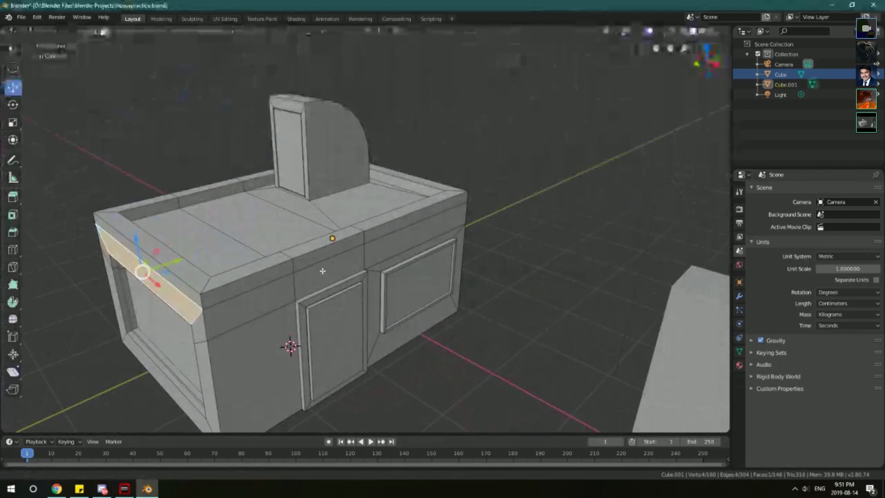
middle_drag(323, 259, 410, 242)
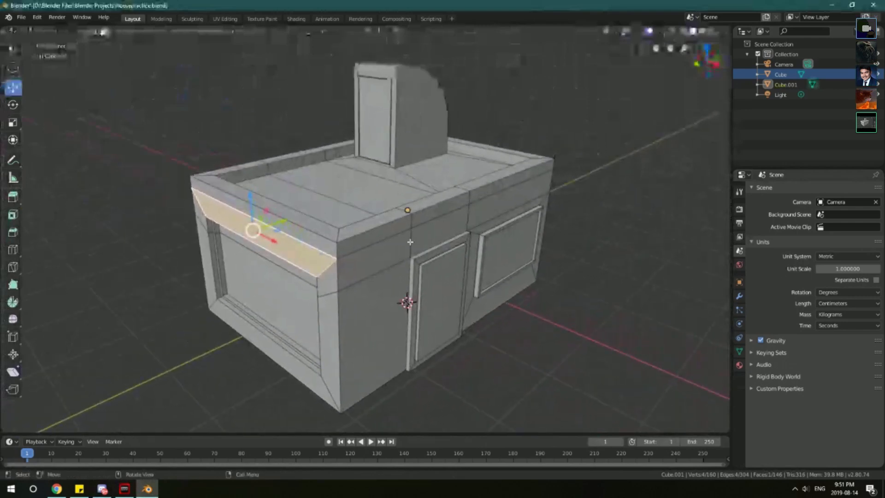
scroll(350, 249, down, 2)
Leave Edit Mode on the house and frame it in the view to examine its overall shape.
key(Tab)
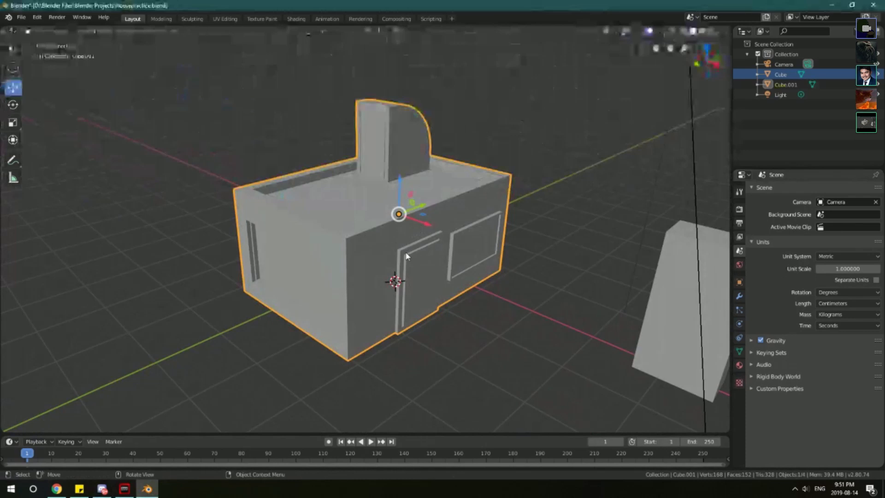
key(KP_Decimal)
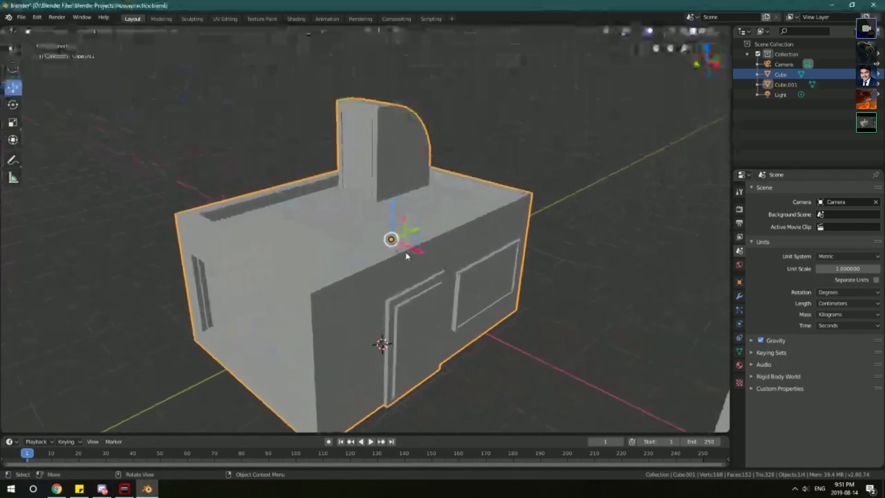
middle_drag(353, 237, 602, 238)
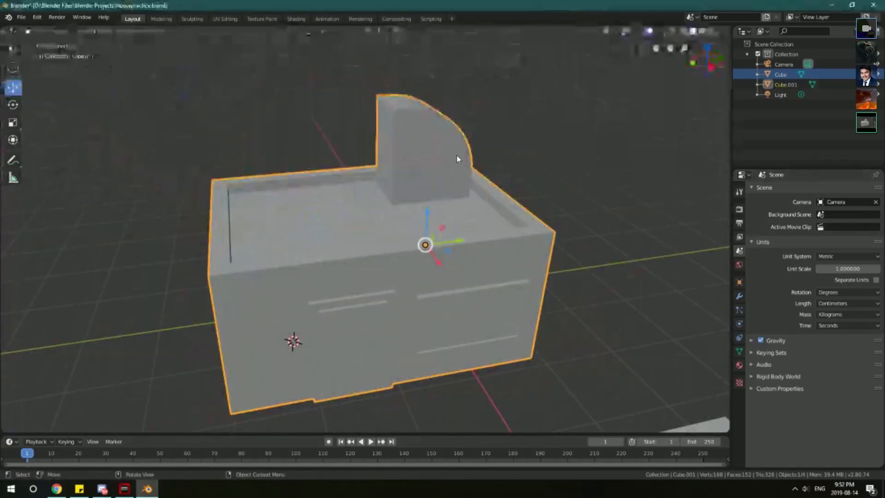
middle_drag(393, 182, 419, 203)
Switch the viewport to wireframe shading, deselect the house, and inspect its edge structure from several sides.
key(z)
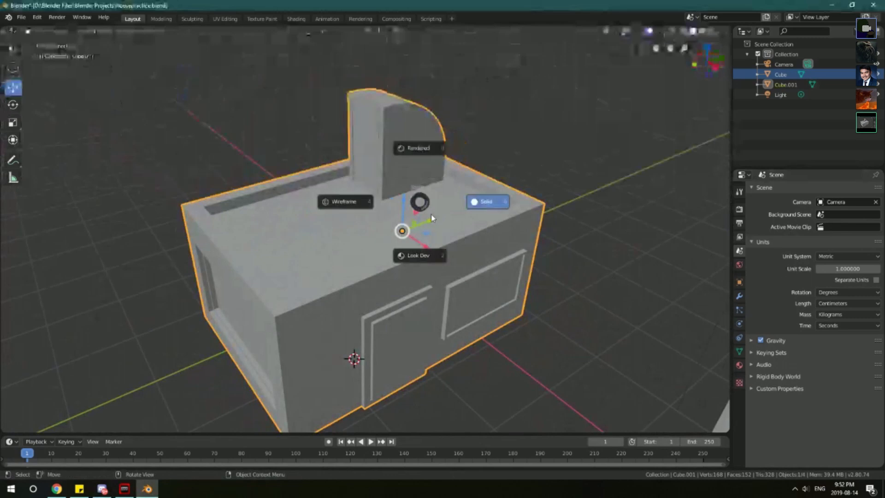
click(355, 203)
mouse_move(296, 213)
middle_down()
mouse_move(312, 194)
mouse_move(274, 193)
middle_up()
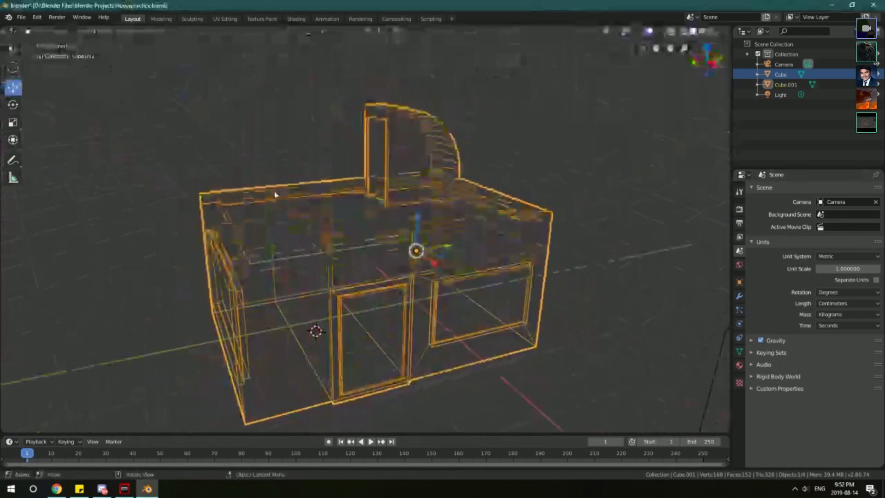
click(250, 132)
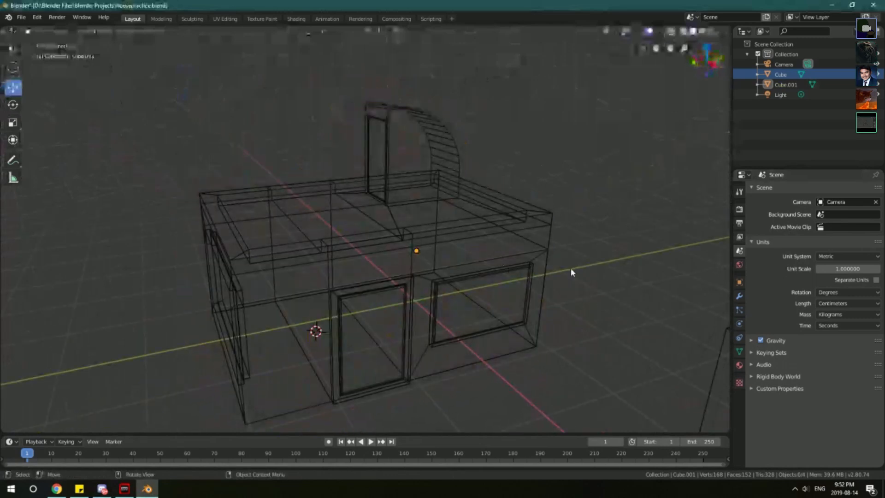
middle_drag(638, 262, 568, 267)
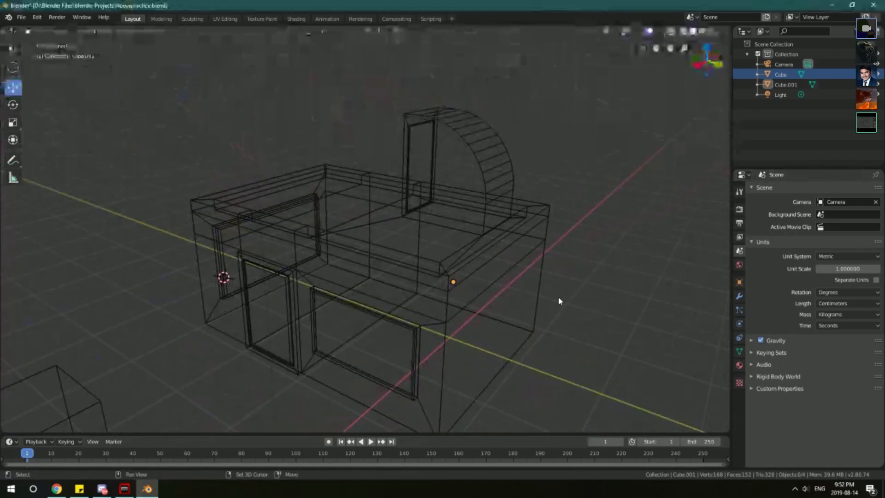
middle_drag(557, 298, 572, 275)
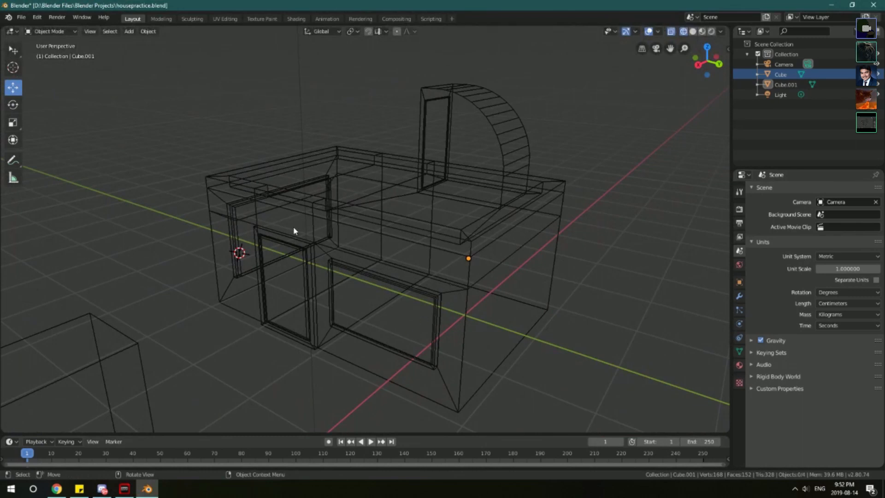
shift+middle_drag(293, 226, 428, 226)
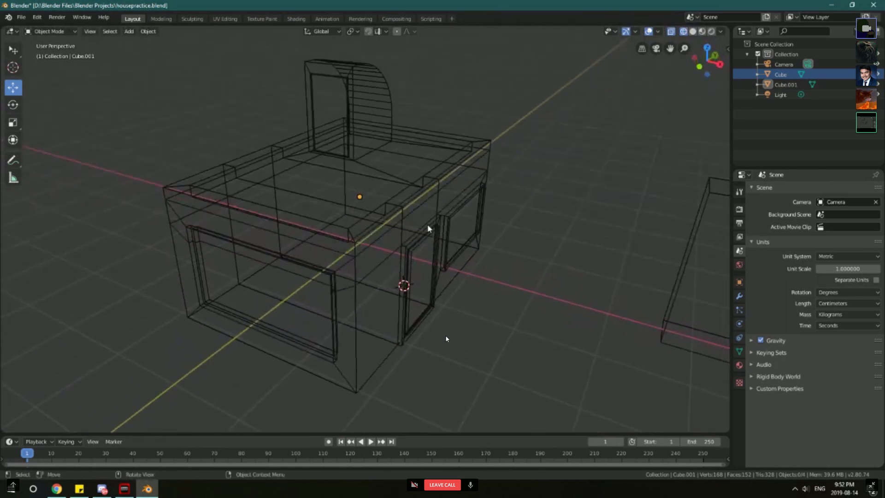
middle_drag(386, 159, 425, 195)
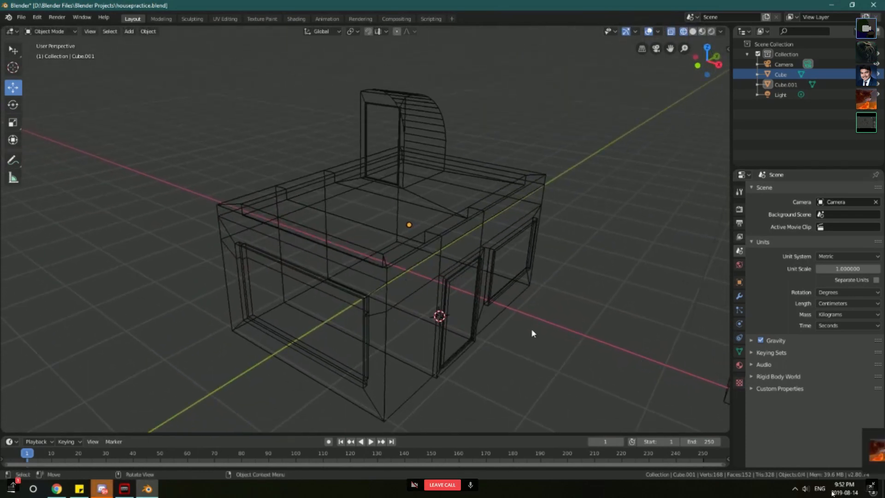
Leave the full-screen stream and view the newly posted "with plumbing" house picture enlarged in the chat.
click(871, 487)
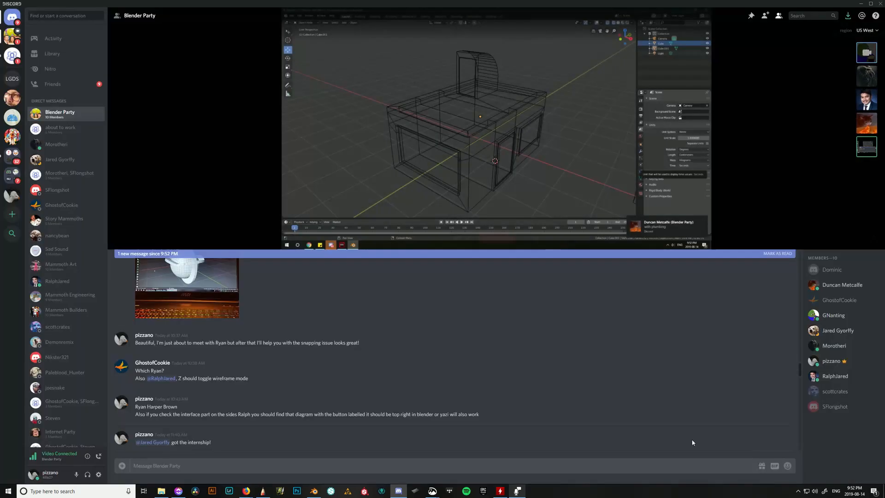
scroll(396, 318, down, 15)
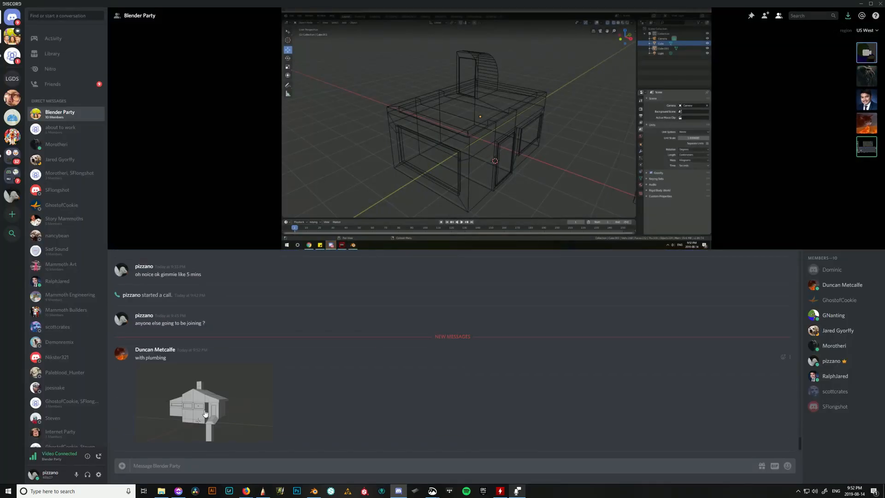
click(205, 413)
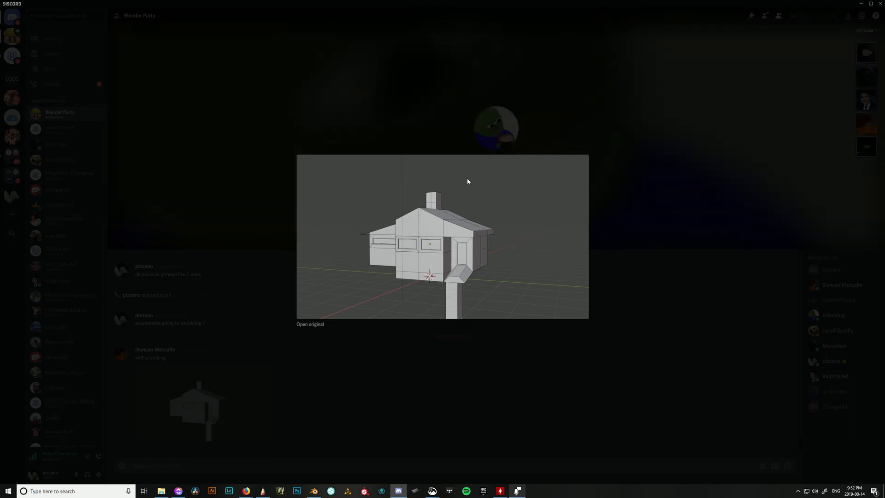
click(422, 368)
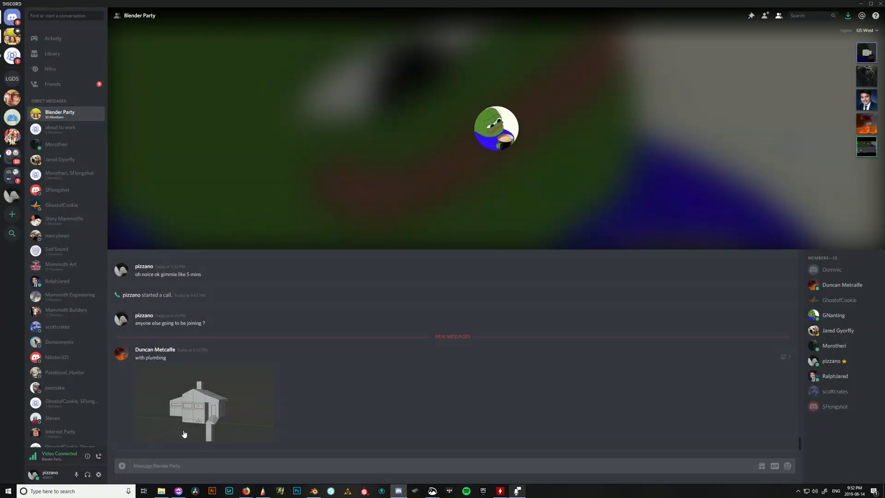
Examine the enlarged "with plumbing" house picture again, looking at its roof, windows and plumbing pipe.
click(208, 406)
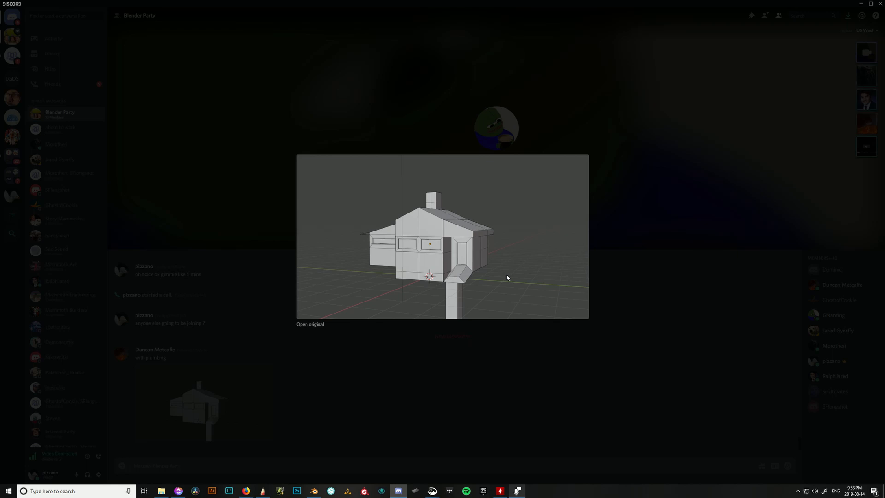
click(610, 382)
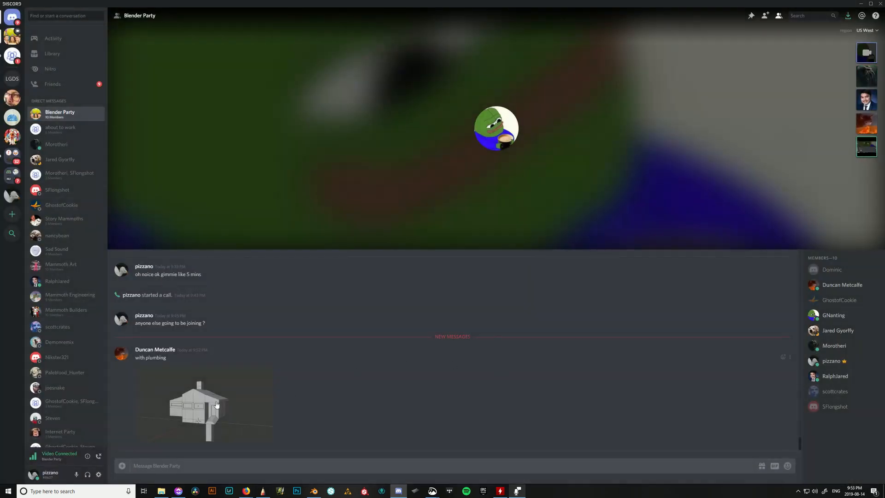
click(205, 406)
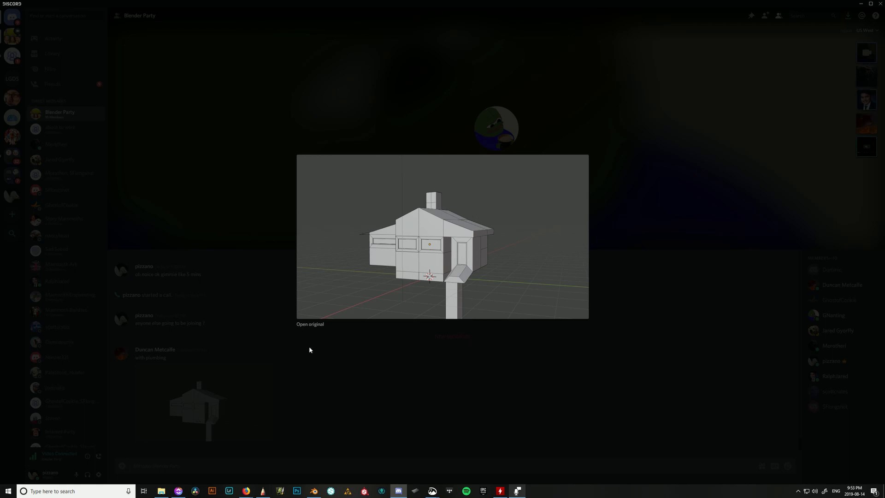
click(351, 394)
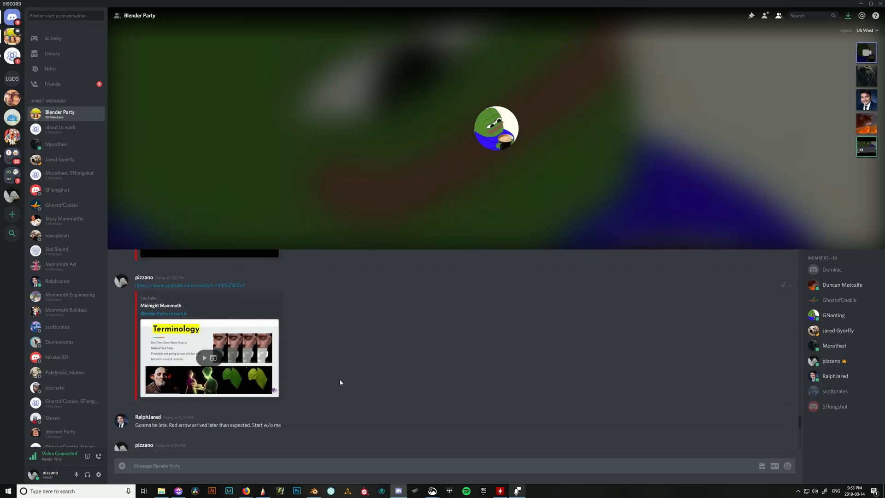
click(231, 417)
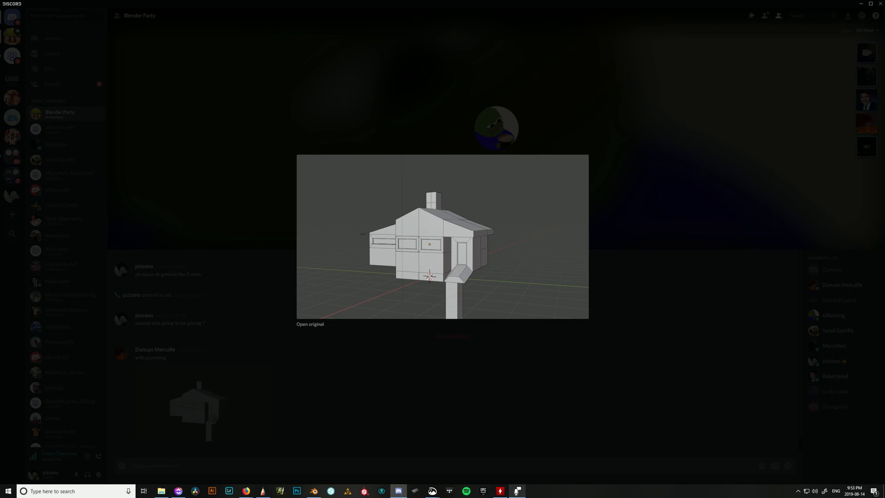
click(553, 406)
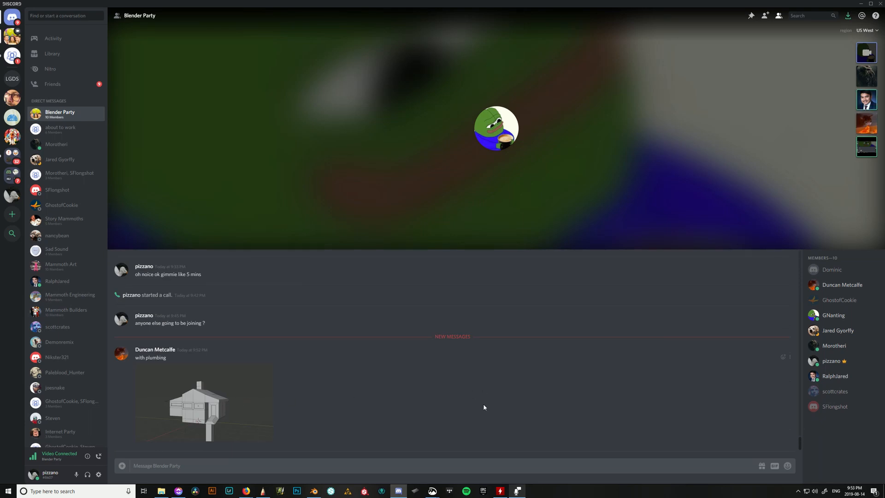
View the plumbing house picture once more and move the chat window away to uncover the Bevel slide.
click(248, 384)
click(527, 350)
click(225, 395)
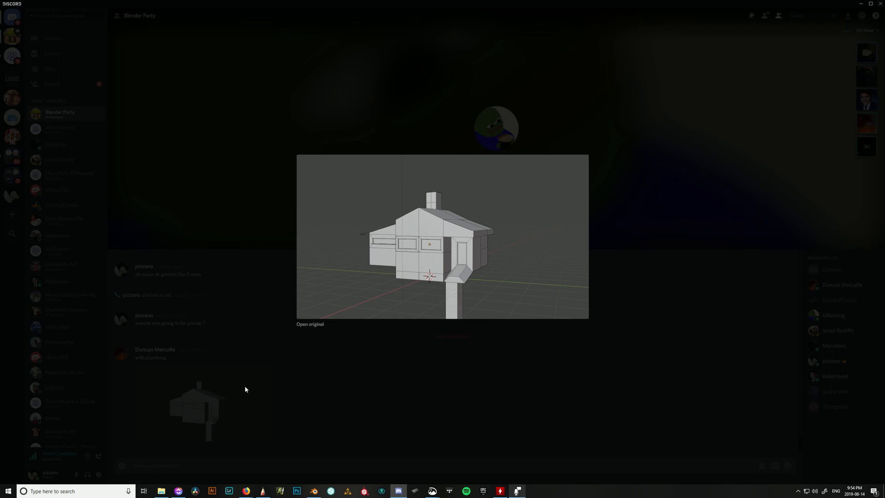
click(442, 376)
drag(508, 5, 884, 1)
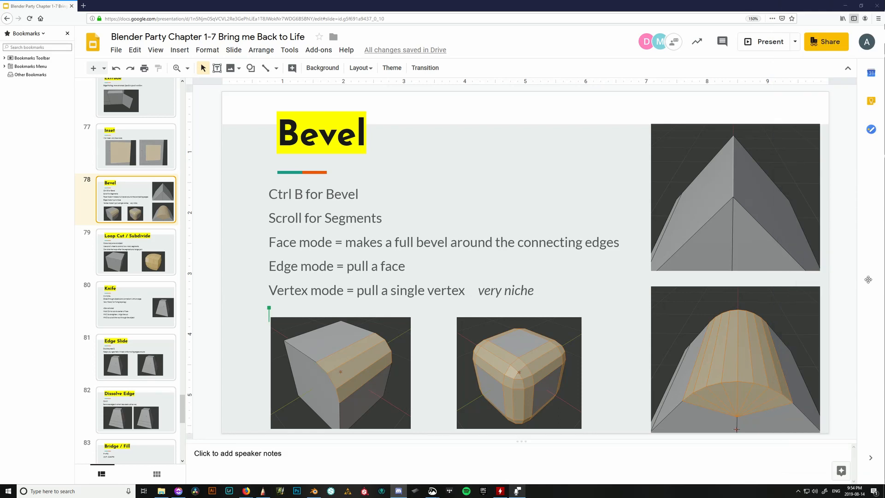
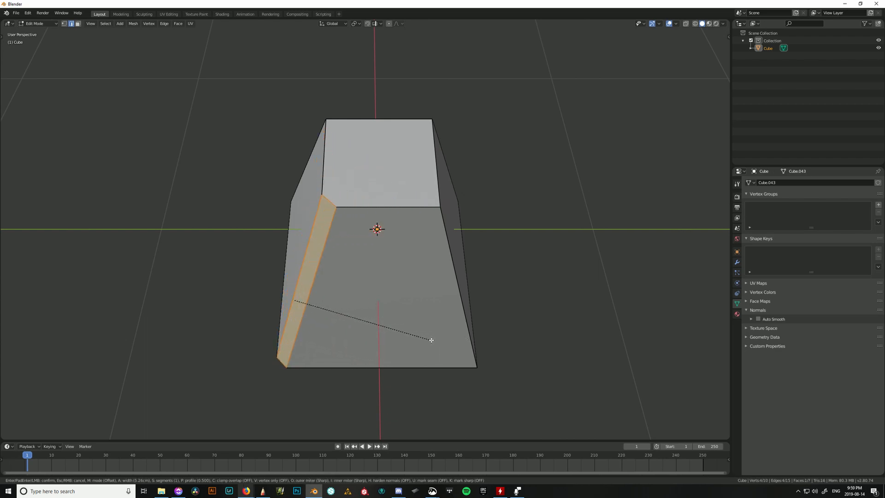
Try several segment counts on the slanted corner edge's bevel, finish it about 13.8 cm wide with 4 segments, and undo it.
scroll(461, 352, up, 4)
scroll(436, 361, up, 2)
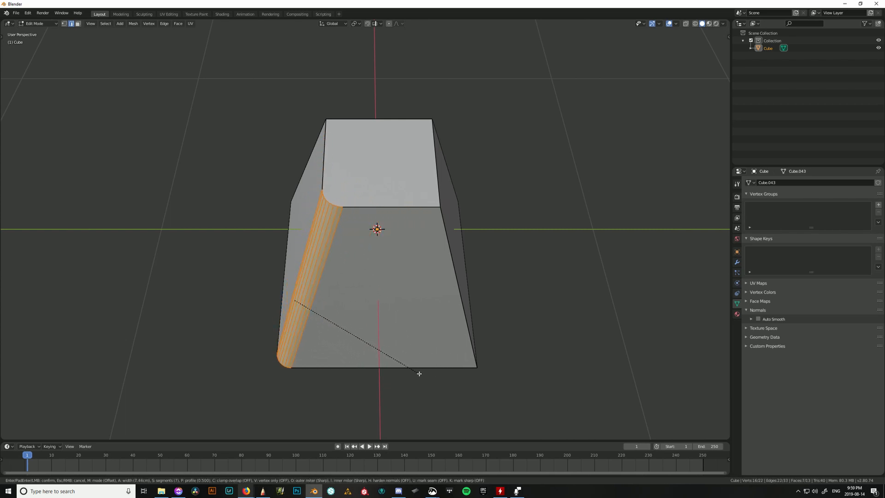
scroll(448, 381, up, 20)
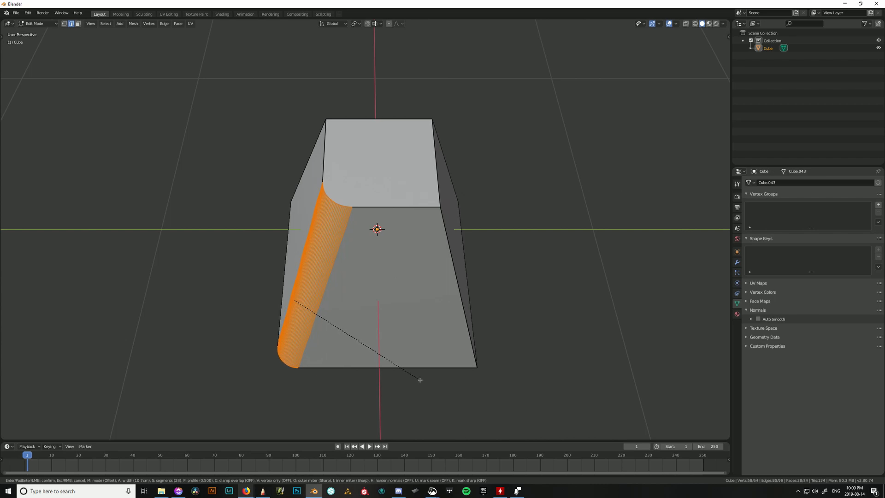
scroll(421, 380, down, 7)
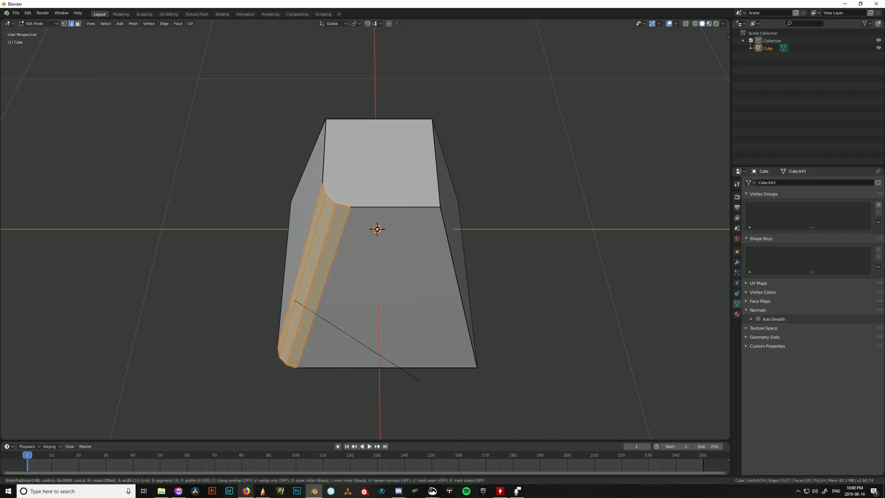
scroll(433, 374, up, 1)
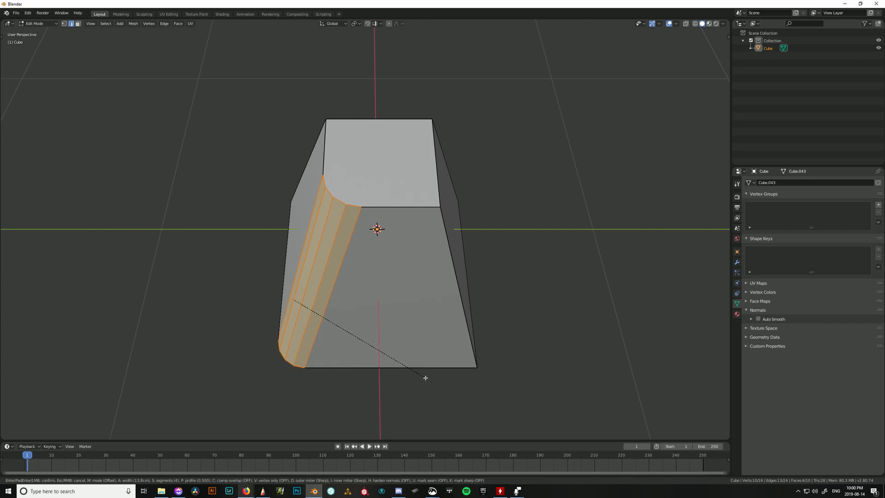
click(425, 378)
middle_drag(272, 349, 333, 349)
key(ctrl+z)
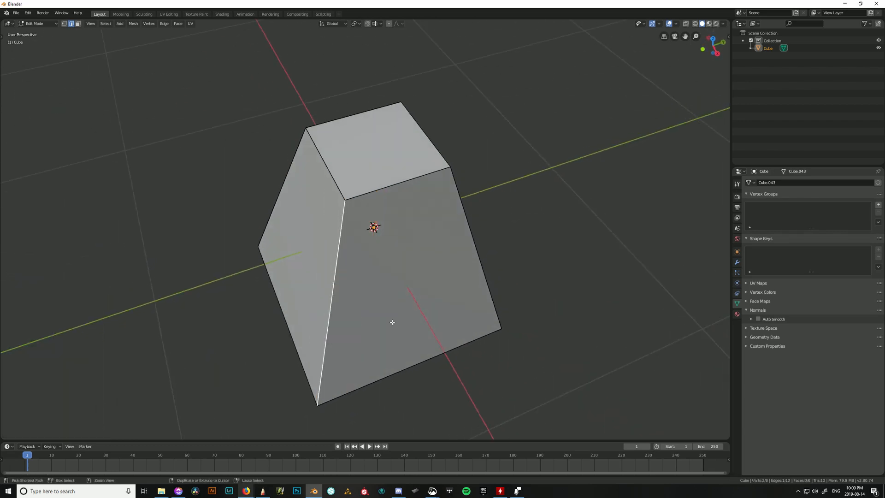
Bevel the same slanted corner edge again, about 12.2 cm wide with 4 segments, and undo that bevel.
key(ctrl+b)
scroll(415, 319, down, 3)
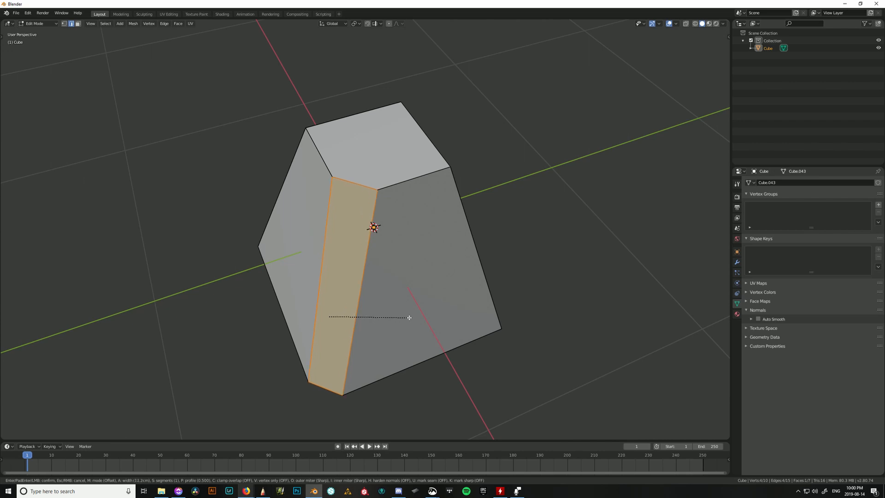
scroll(409, 317, up, 3)
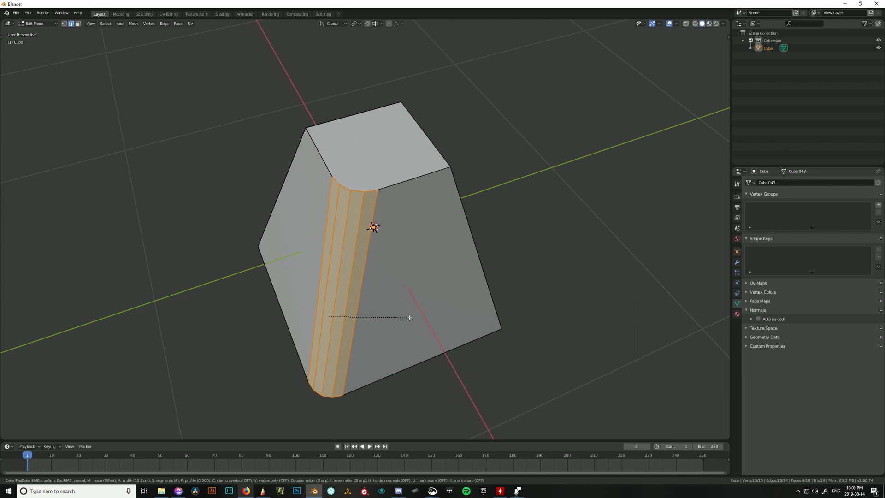
click(409, 318)
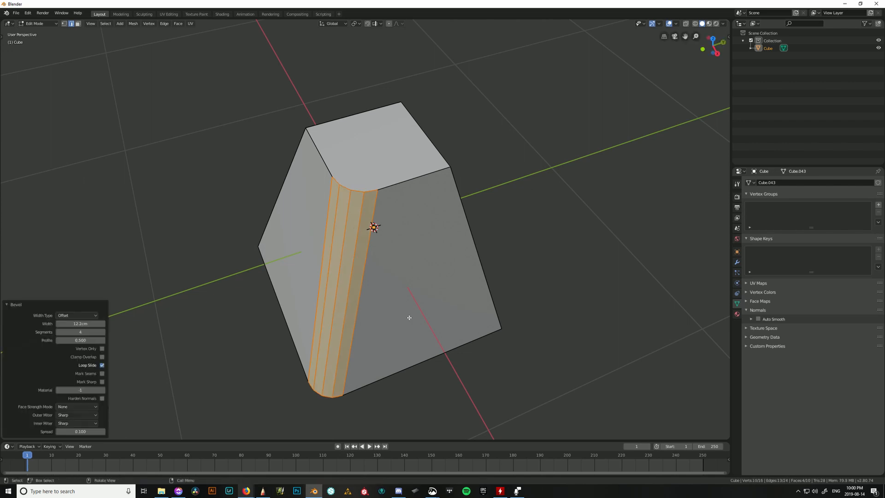
middle_drag(512, 288, 464, 245)
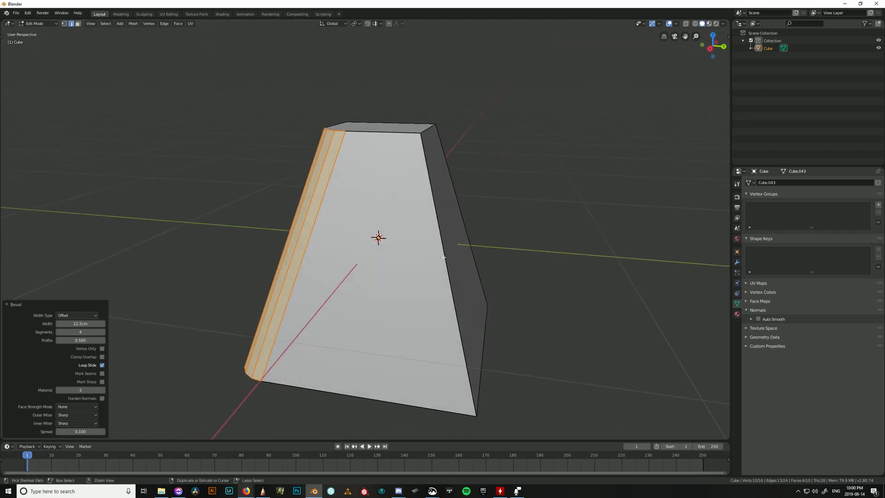
key(ctrl+z)
shift+click(444, 257)
key(ctrl+z)
key(ctrl+shift+z)
Compare selecting a single slanted edge with selecting the ring of four slanted edges, ending with the whole ring selected.
middle_drag(235, 273, 369, 287)
click(294, 266)
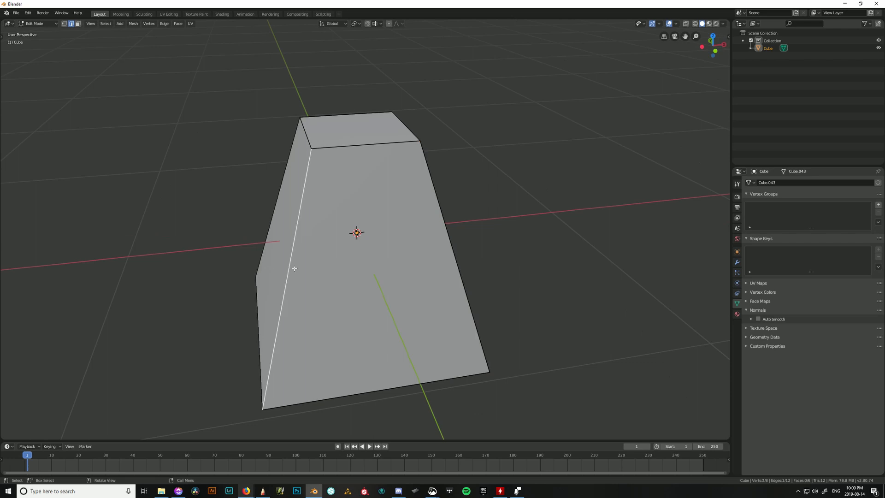
key(alt+a)
ctrl+alt+click(292, 258)
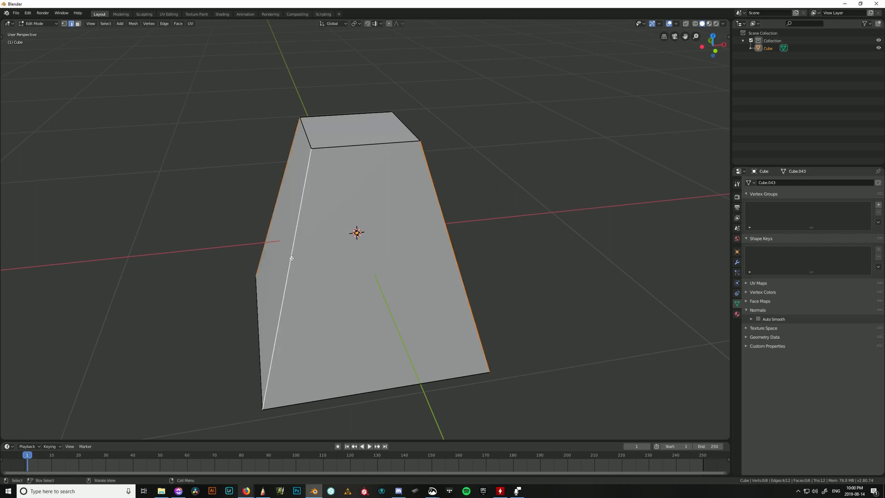
click(291, 258)
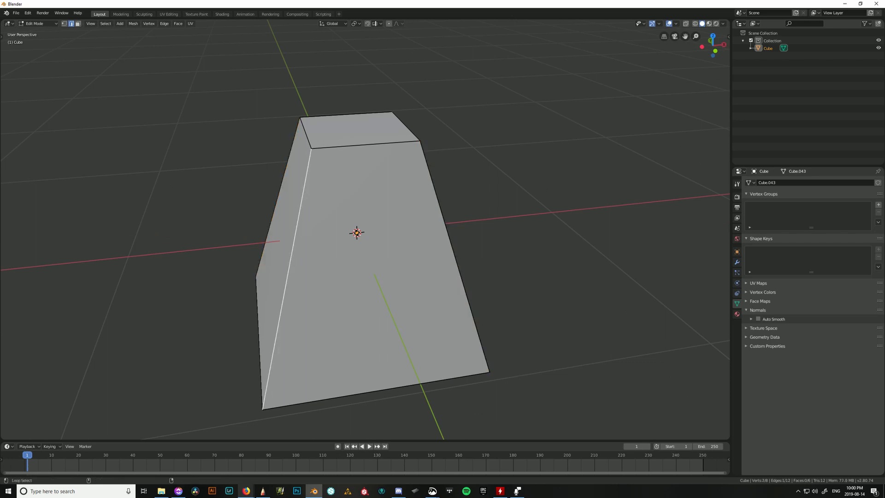
ctrl+alt+click(291, 263)
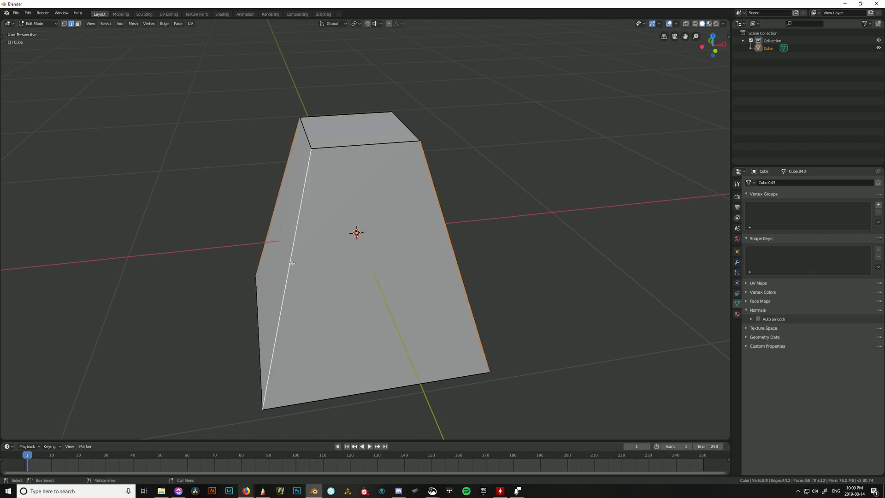
click(292, 263)
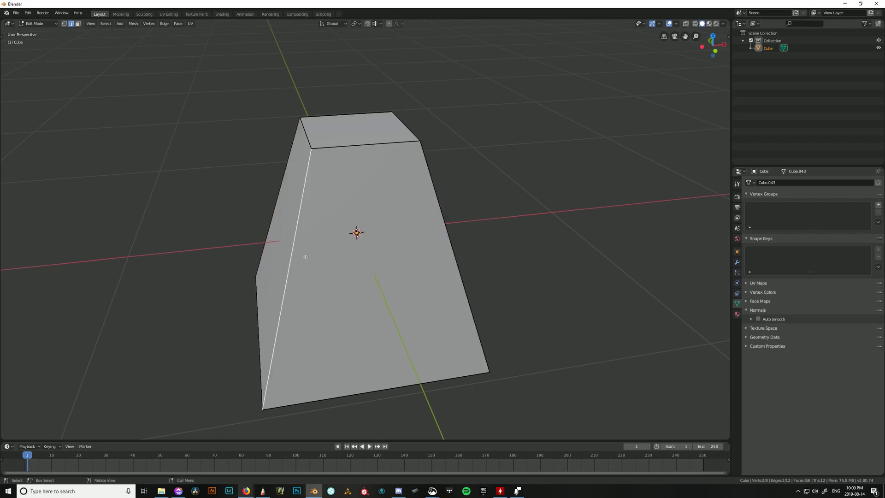
ctrl+alt+click(446, 238)
Bevel the four slanted edges together, about 19.7 cm wide with 6 segments.
middle_drag(509, 237, 341, 241)
middle_drag(487, 219, 373, 218)
key(ctrl+b)
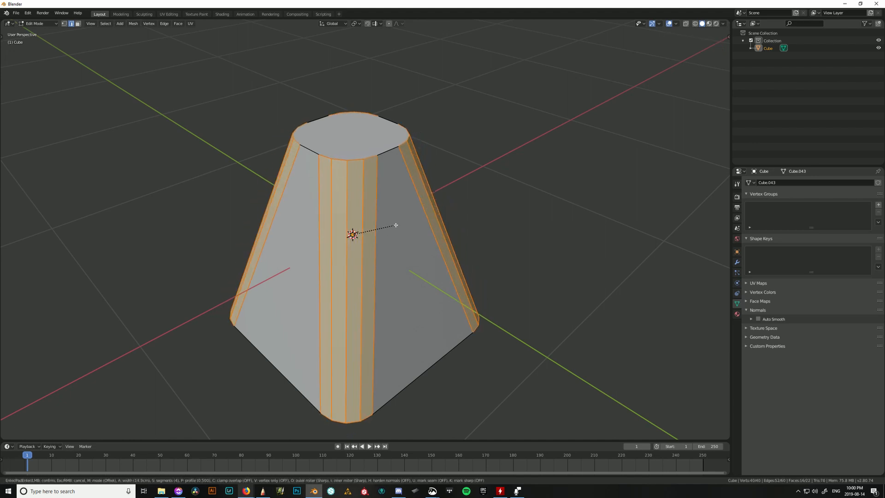
scroll(394, 228, up, 1)
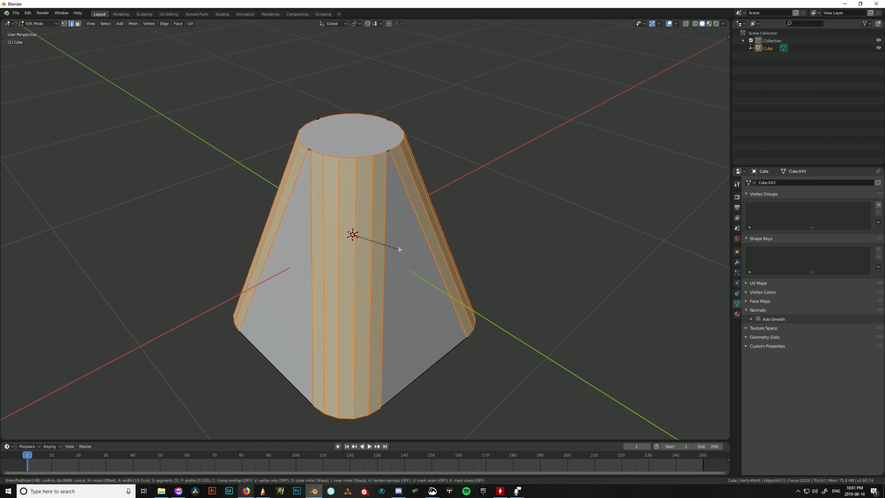
scroll(398, 252, down, 2)
scroll(398, 252, up, 1)
scroll(399, 253, down, 1)
scroll(399, 252, down, 1)
scroll(400, 252, up, 1)
scroll(399, 252, up, 3)
click(398, 251)
Inspect the four rounded corners up close and in Object Mode, and undo the bevel.
middle_drag(432, 205, 541, 219)
scroll(368, 226, up, 4)
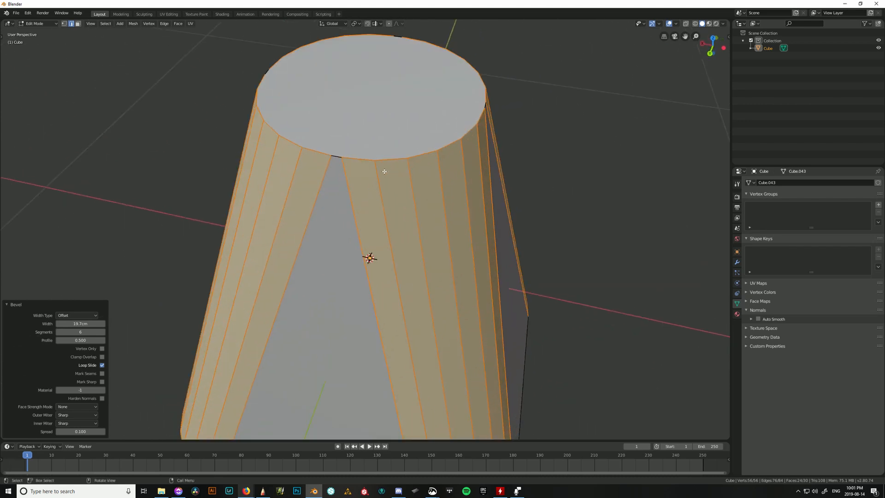
middle_drag(444, 141, 336, 149)
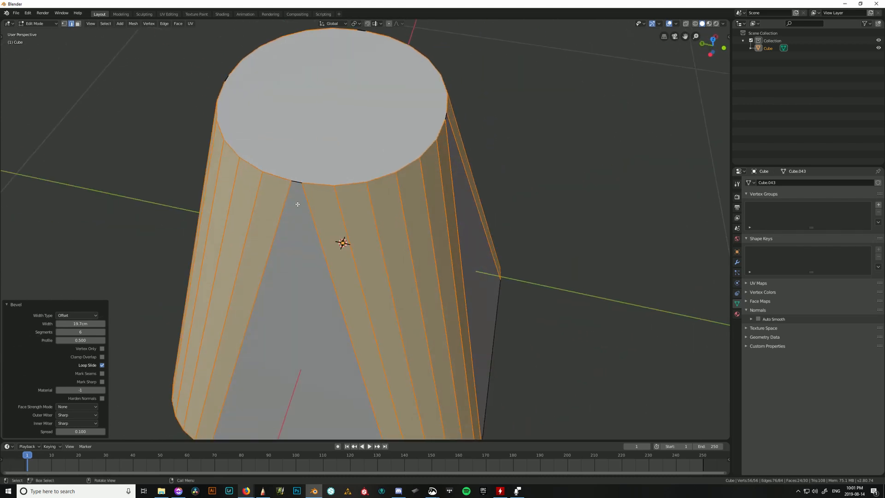
middle_drag(447, 188, 340, 164)
key(Tab)
scroll(341, 164, down, 5)
middle_drag(470, 247, 372, 228)
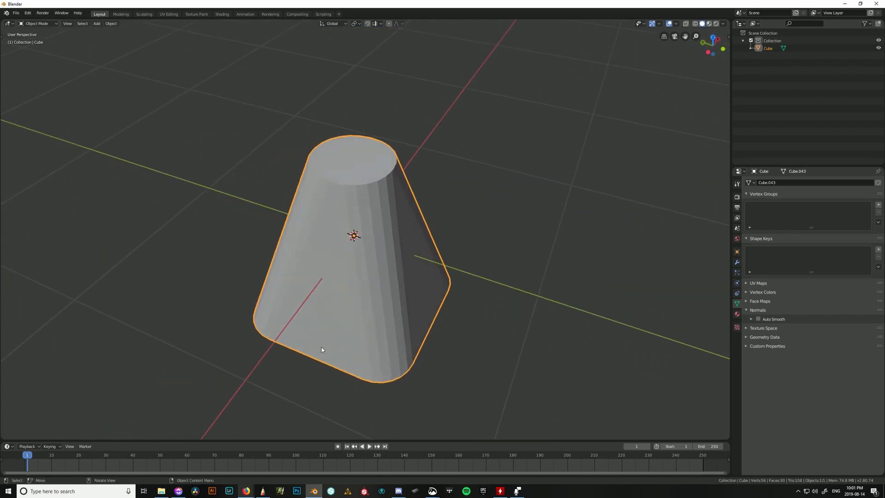
key(ctrl+z)
key(ctrl+z)
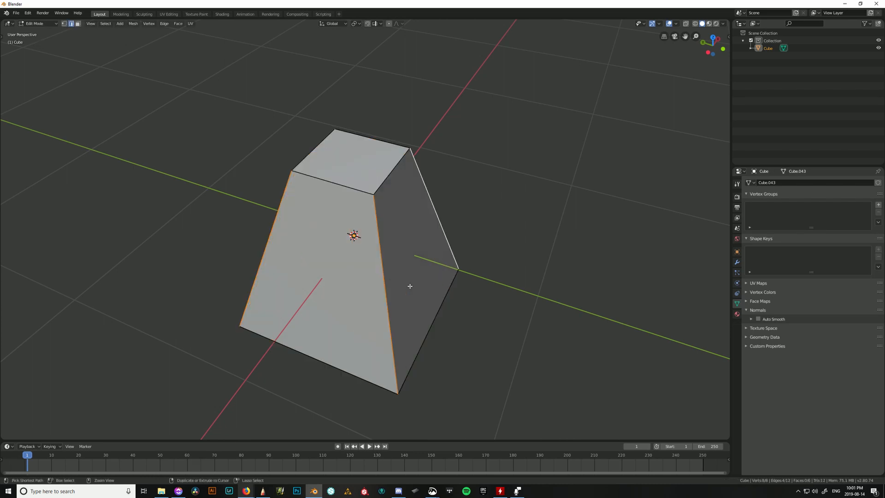
In face selection, select one sloping side face and bevel its border about 19 cm wide with 6 segments.
key(3)
click(365, 212)
middle_drag(380, 300, 535, 302)
key(ctrl+b)
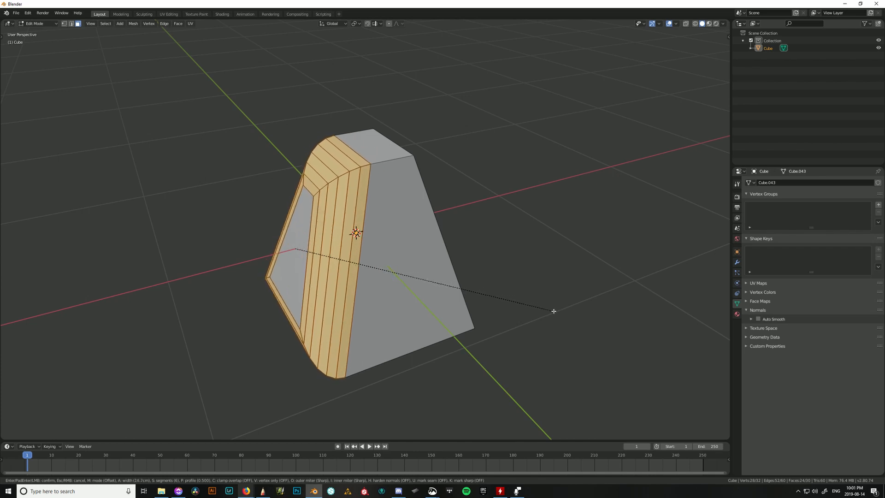
click(553, 311)
Examine the bevelled side face from the front, side and below, and undo the face bevel.
middle_drag(553, 311, 431, 314)
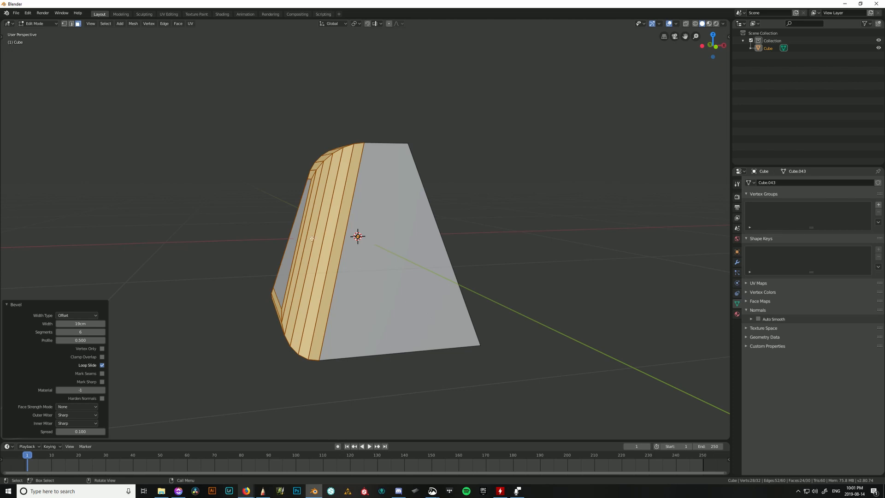
middle_drag(380, 201, 299, 115)
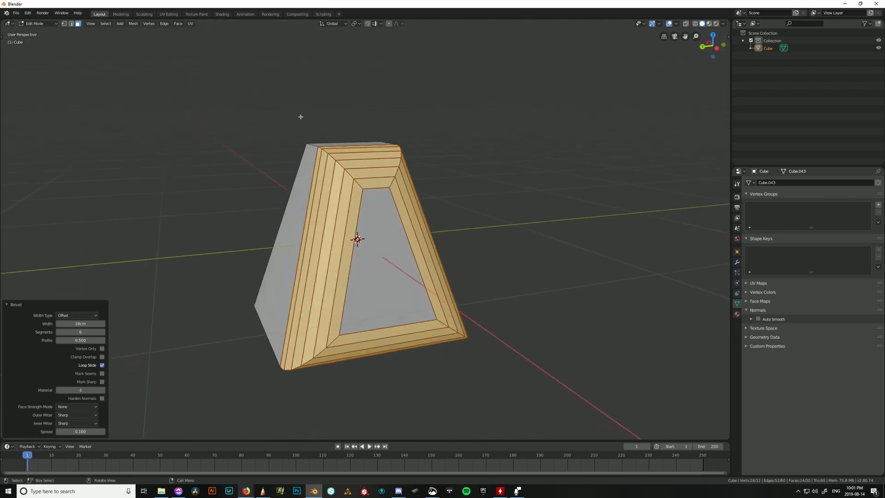
middle_drag(364, 158, 350, 153)
click(351, 152)
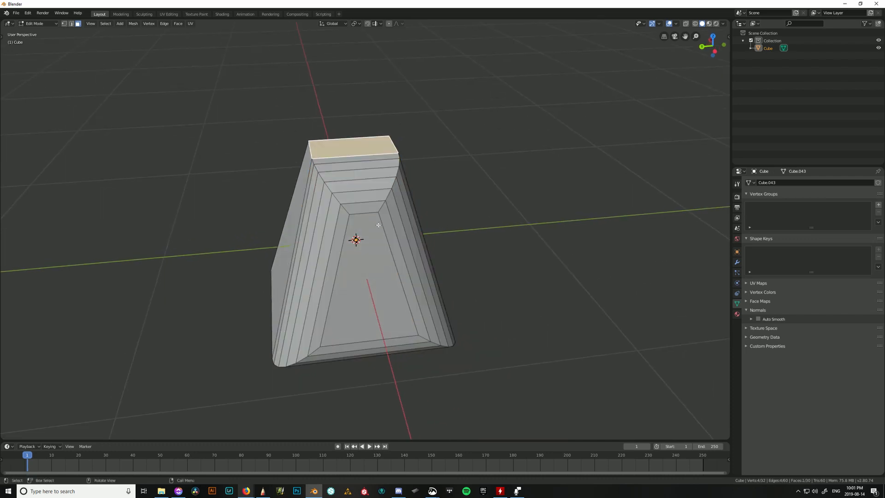
middle_drag(373, 212, 480, 182)
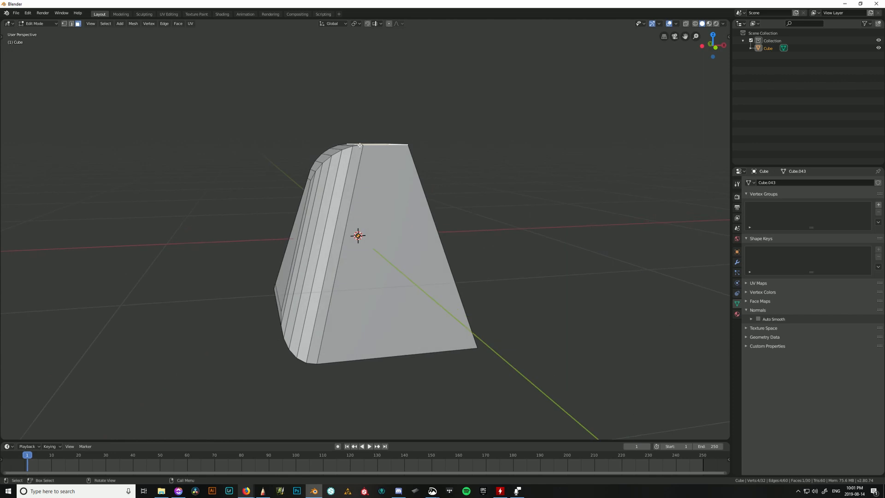
middle_drag(337, 164, 299, 180)
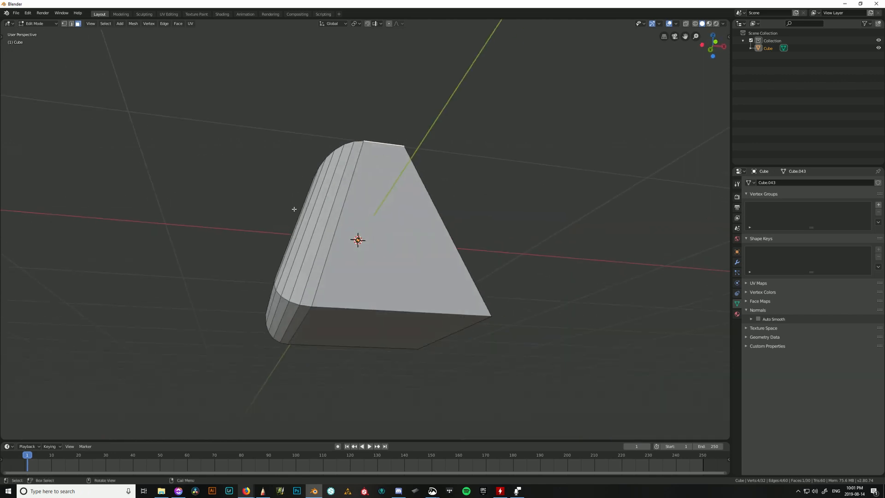
middle_drag(270, 287, 454, 237)
key(ctrl+z)
key(ctrl+z)
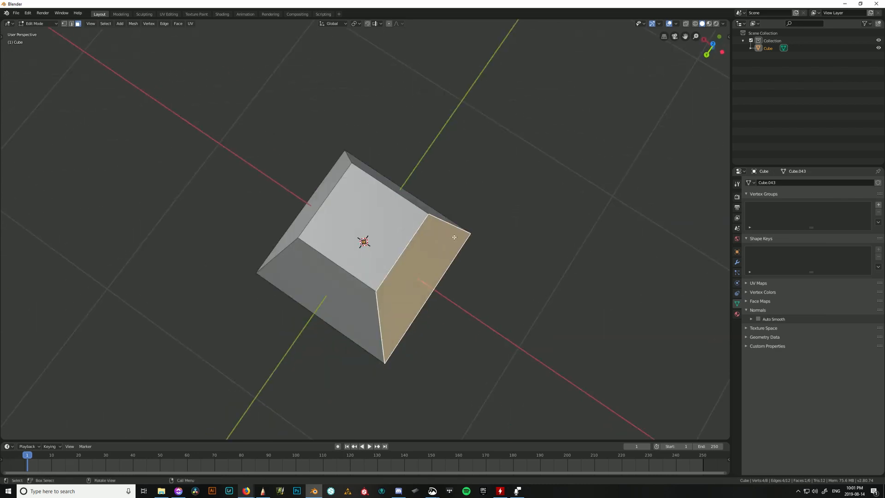
Switch to edge selection and try to bevel the four edges around the side face with 6 segments.
key(2)
middle_drag(400, 256, 437, 221)
key(ctrl+b)
scroll(454, 224, up, 5)
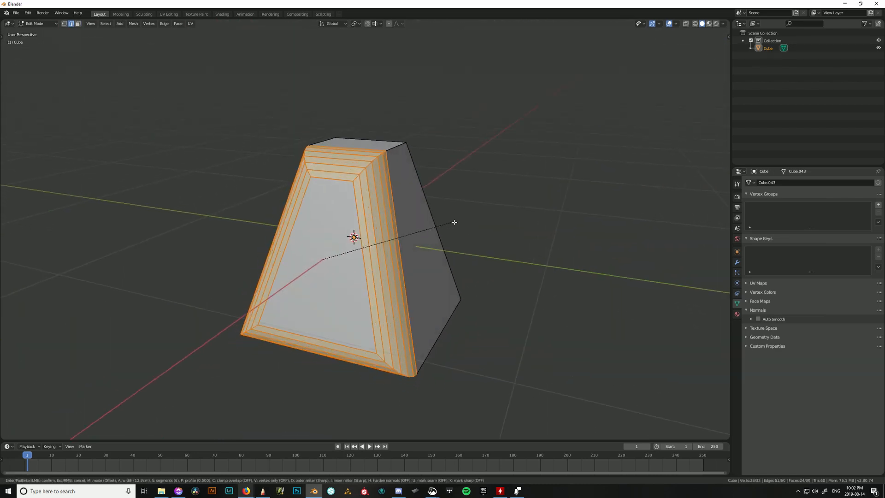
right_click(454, 228)
Bevel one edge of the top face about 30.3 cm wide with 6 segments.
middle_drag(430, 196, 356, 191)
click(354, 191)
click(325, 154)
key(ctrl+b)
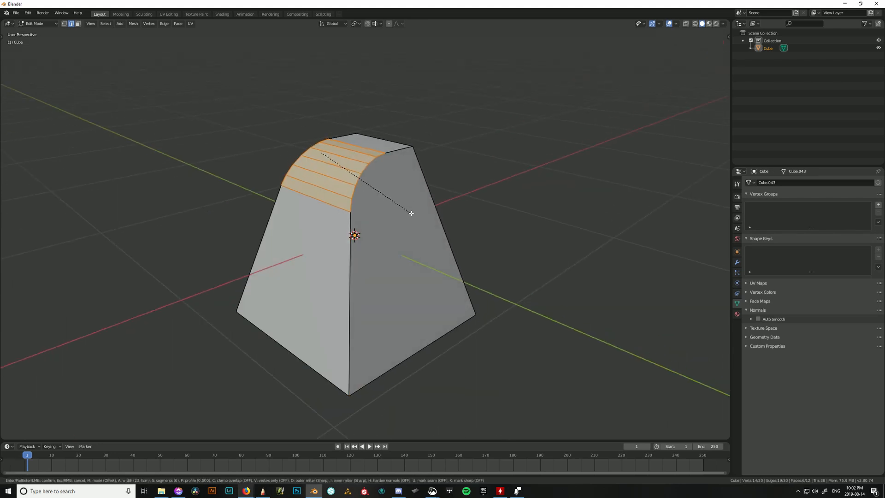
click(417, 222)
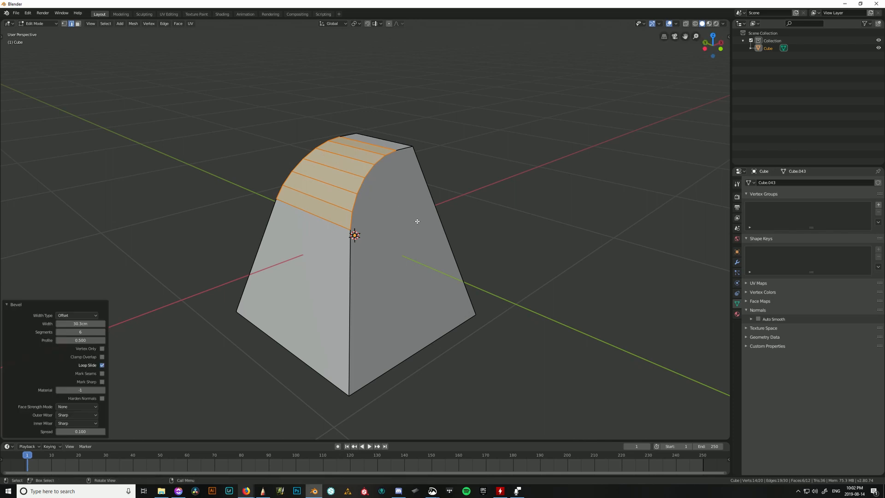
Bevel the opposite edge of the top face with a narrower bevel of 3 segments.
click(408, 148)
middle_drag(408, 148, 398, 172)
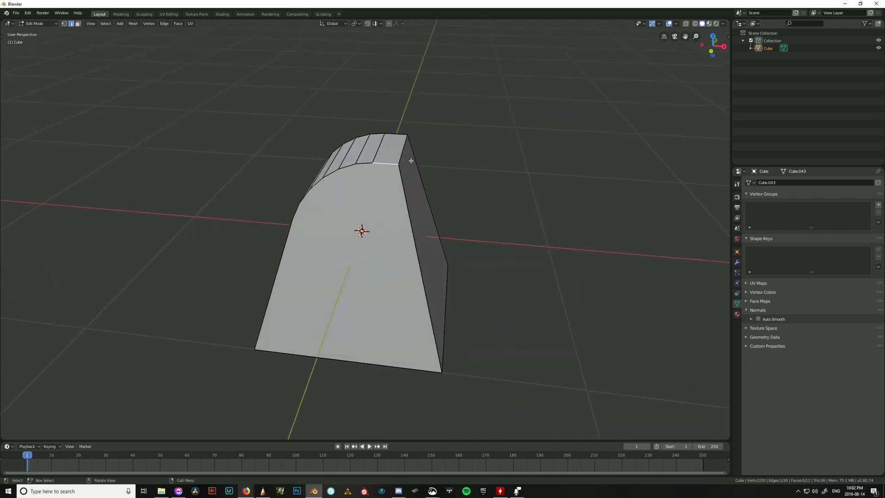
key(ctrl+b)
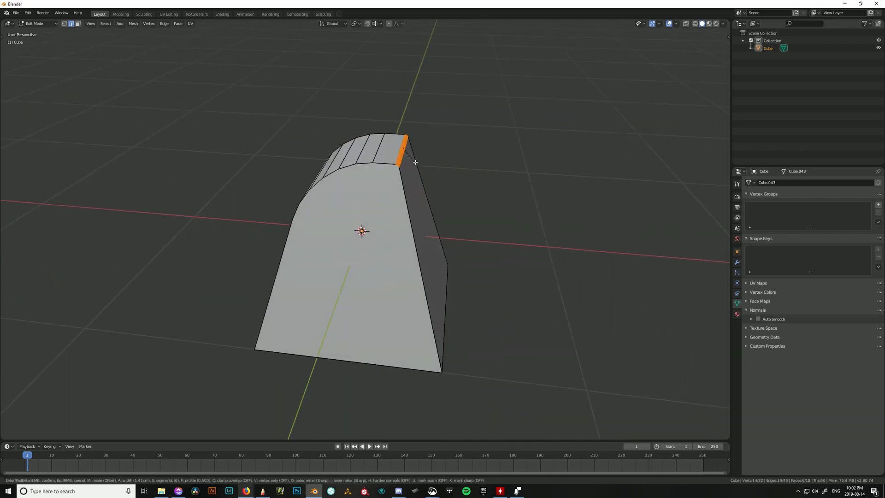
scroll(420, 165, down, 1)
click(420, 165)
Bevel two opposite edges of the bottom face together with 6 segments.
middle_drag(421, 164, 459, 248)
click(442, 263)
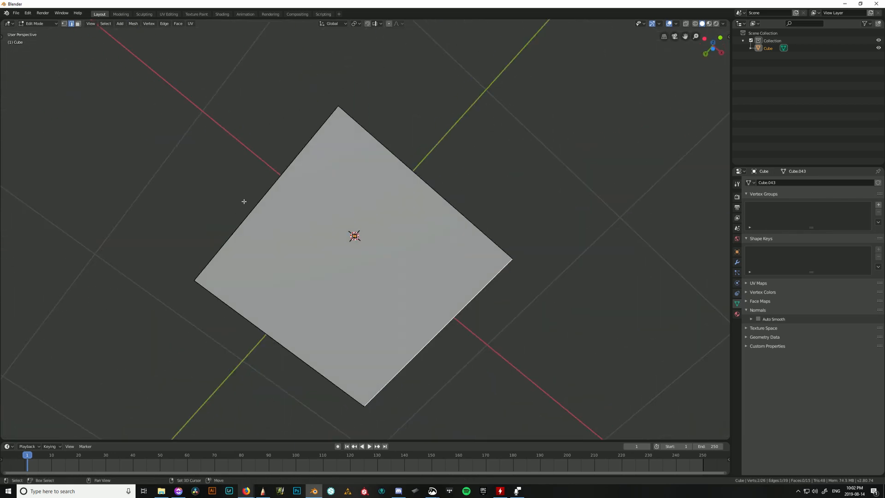
shift+click(253, 213)
middle_drag(405, 201, 375, 285)
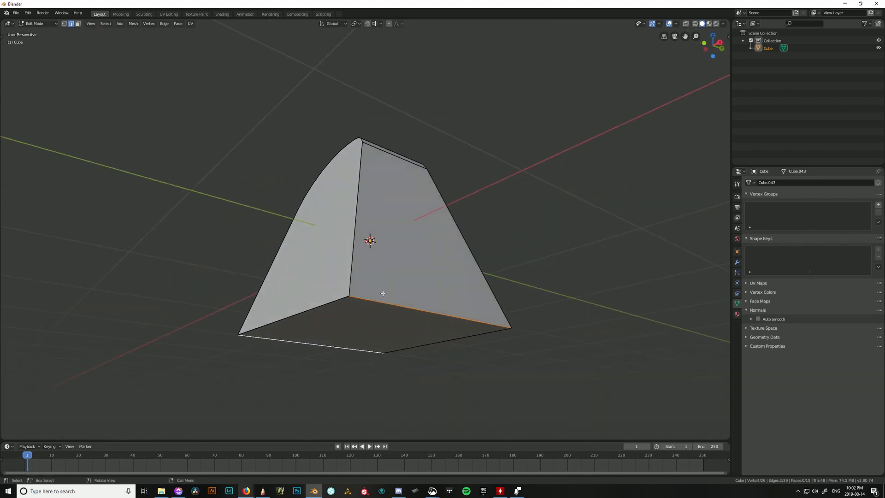
middle_drag(286, 368, 355, 366)
middle_drag(464, 340, 450, 336)
key(ctrl+b)
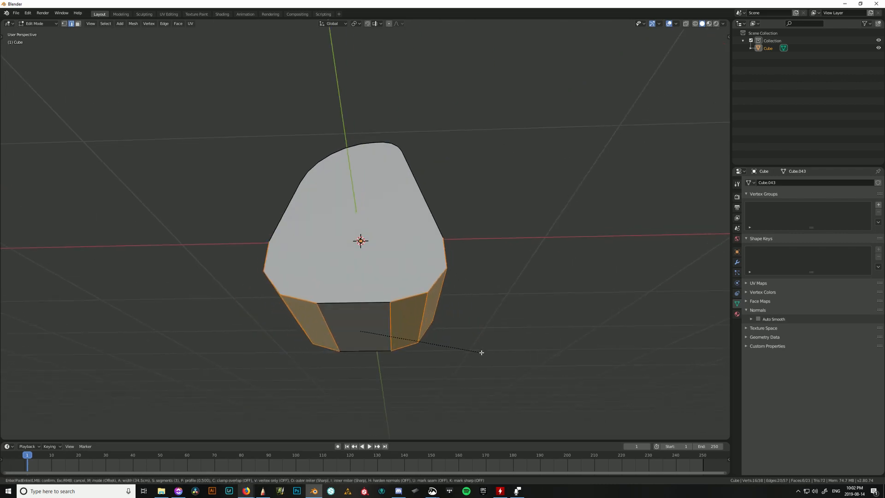
scroll(481, 352, up, 3)
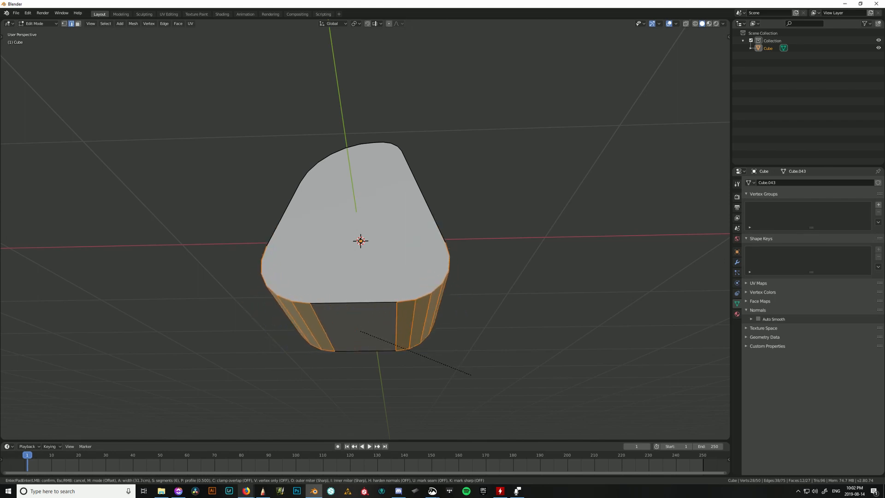
click(470, 373)
Select the complete edge loops outlining both rounded end faces.
middle_drag(567, 330, 316, 210)
middle_drag(364, 179, 403, 226)
click(388, 194)
alt+click(388, 195)
alt+shift+click(392, 183)
middle_drag(392, 184, 214, 332)
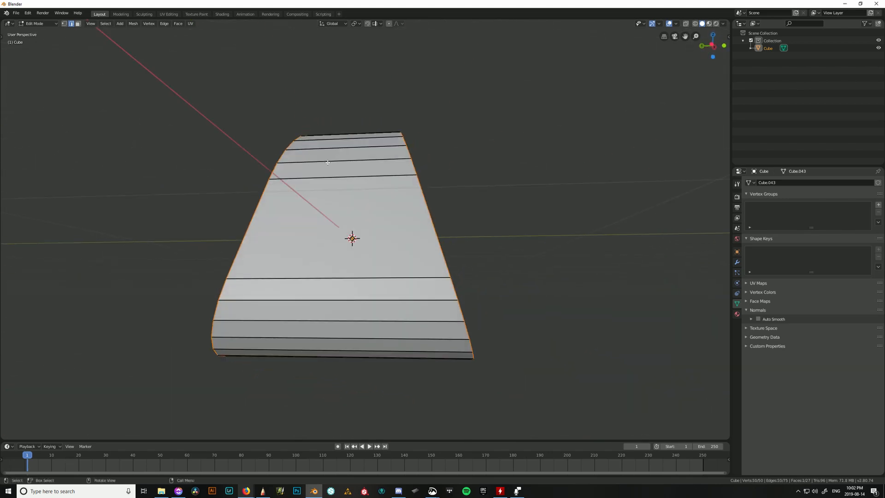
middle_drag(321, 162, 349, 174)
middle_drag(322, 316, 477, 319)
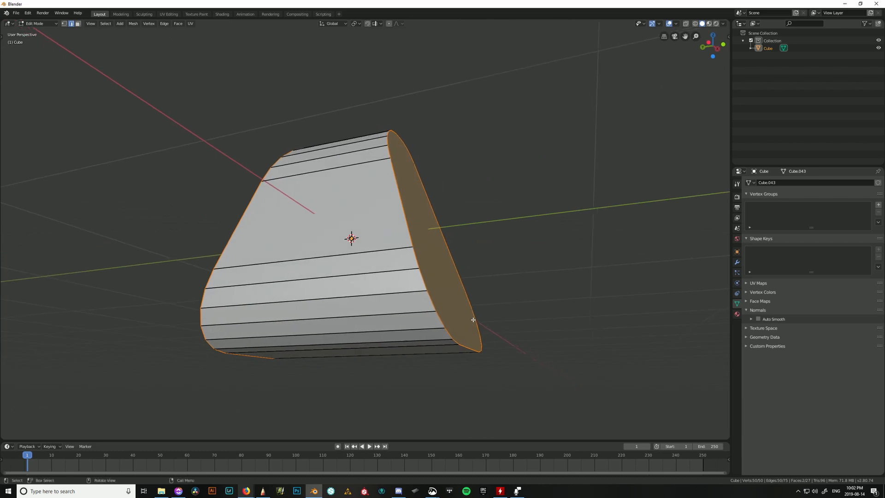
Try to bevel both end-face loops about 18.7 cm wide with 6 segments, examine the corner geometry closely, and undo the bevel.
key(ctrl+b)
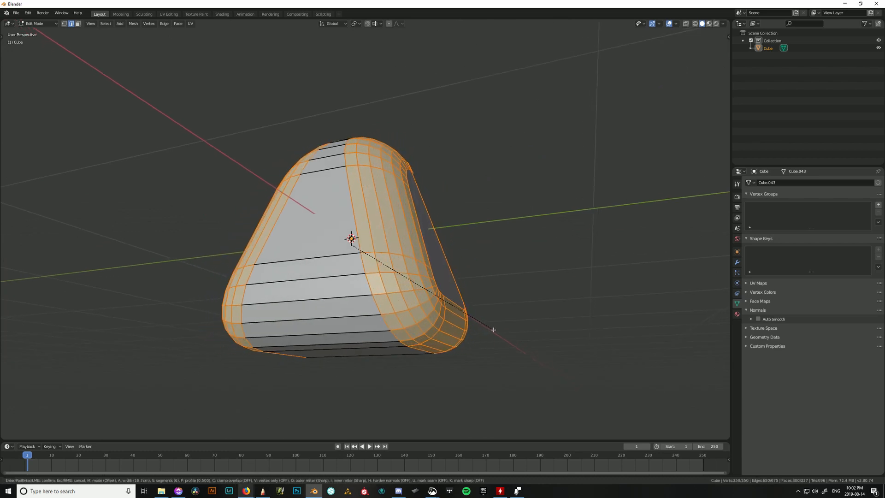
scroll(493, 329, down, 1)
scroll(493, 330, up, 1)
click(493, 329)
middle_drag(493, 330, 364, 376)
scroll(407, 86, up, 6)
scroll(430, 203, up, 4)
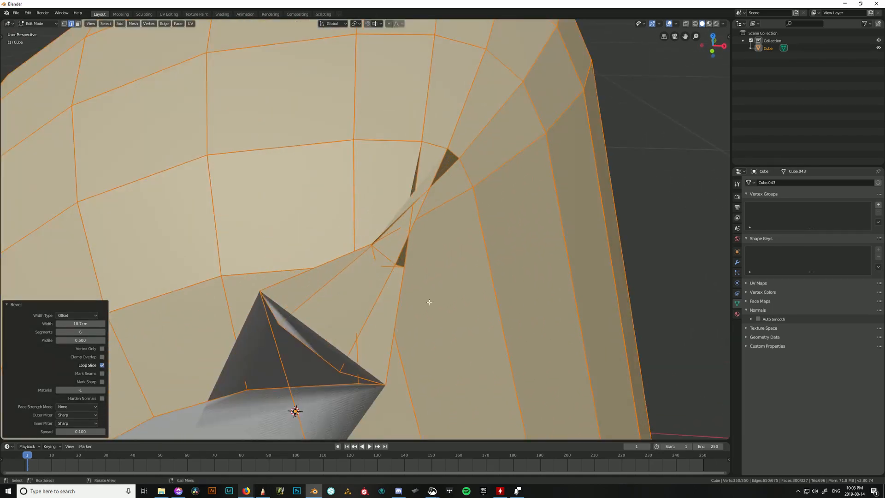
key(ctrl+z)
Bevel the edge loops around both end faces about 9.59 cm wide with 6 segments.
scroll(429, 302, down, 3)
scroll(427, 304, up, 2)
scroll(427, 304, down, 1)
middle_drag(460, 140, 447, 122)
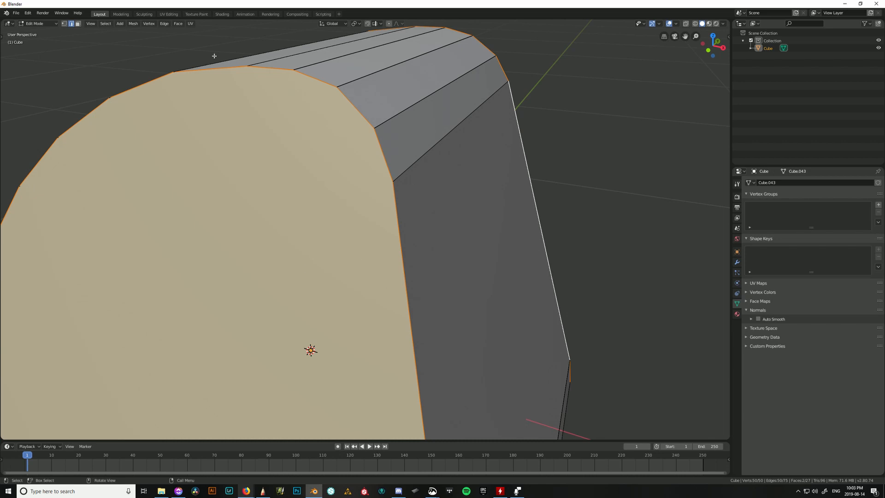
key(ctrl+b)
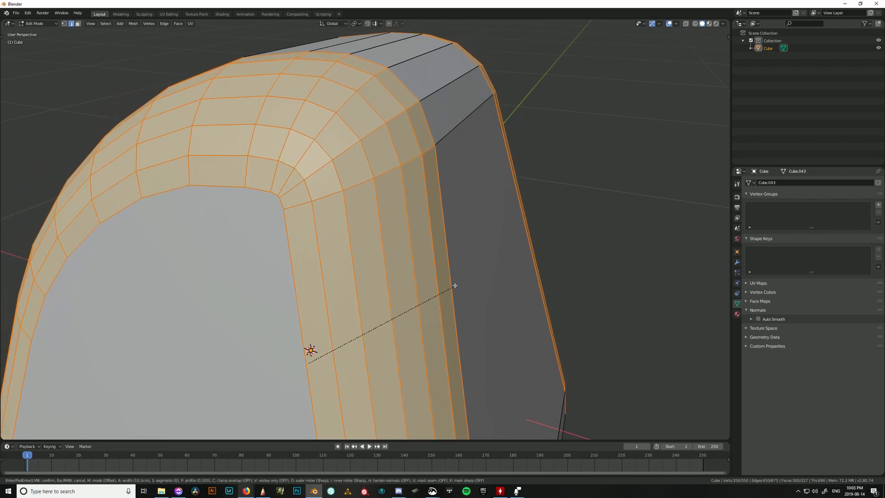
click(454, 286)
middle_drag(325, 207, 554, 244)
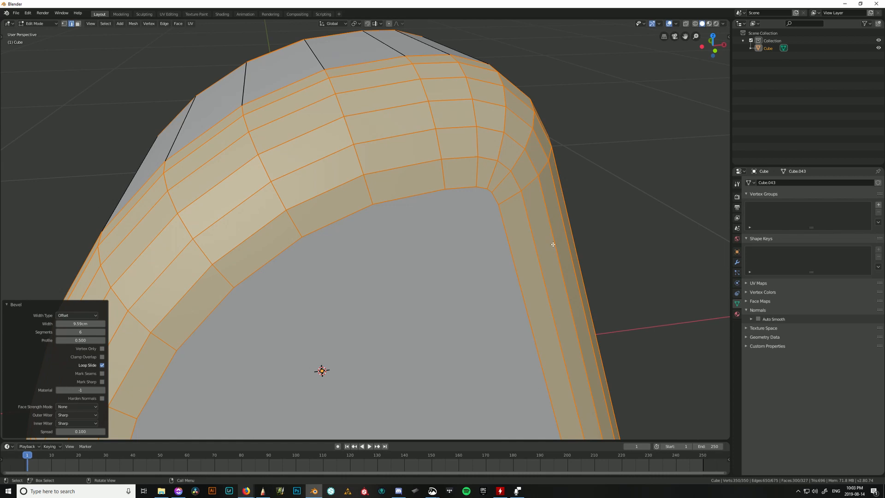
scroll(550, 244, down, 4)
scroll(550, 243, up, 2)
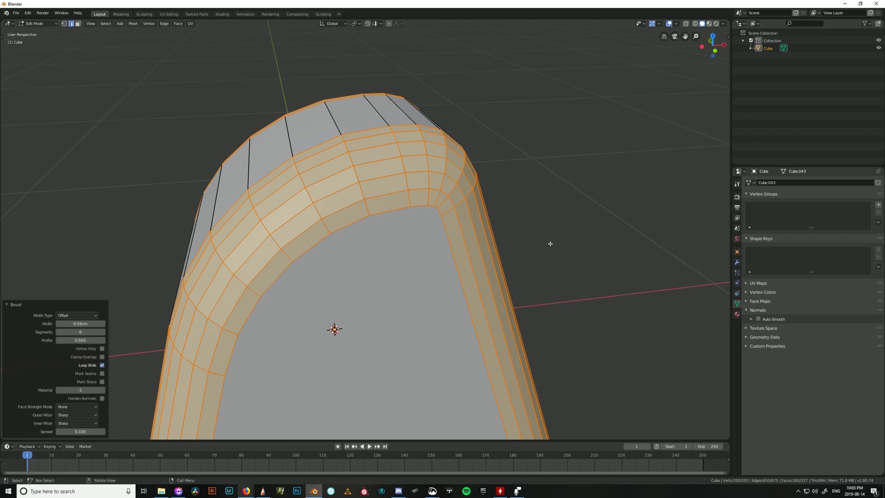
middle_drag(489, 197, 372, 133)
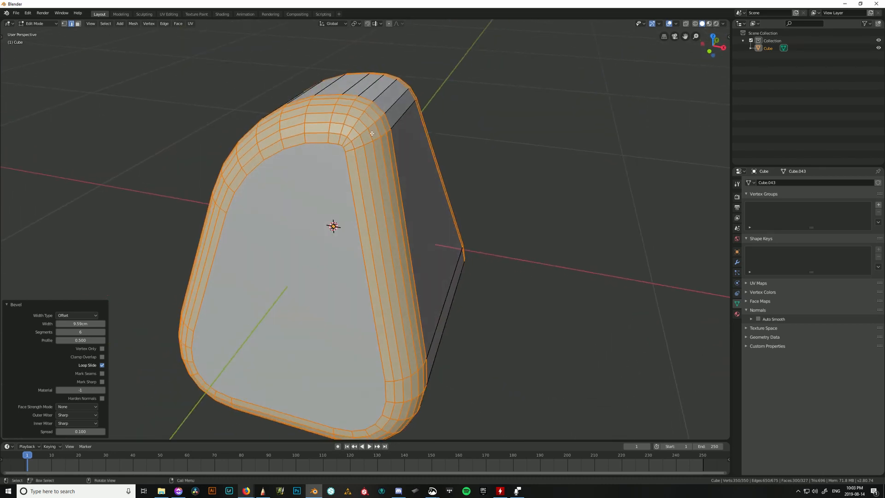
Edge-slide the lowest edge line of the tight upper corner well down the sloping side.
click(375, 137)
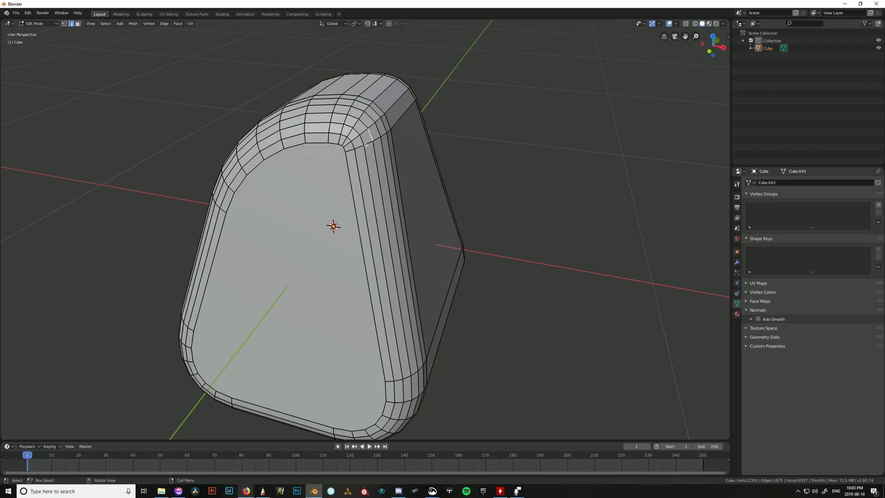
alt+click(368, 143)
middle_drag(427, 142, 445, 220)
scroll(398, 81, up, 2)
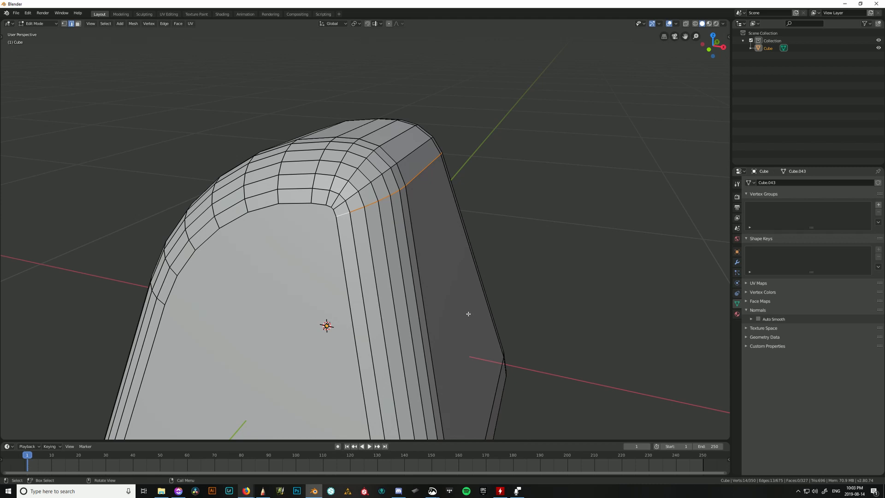
key(g)
key(g)
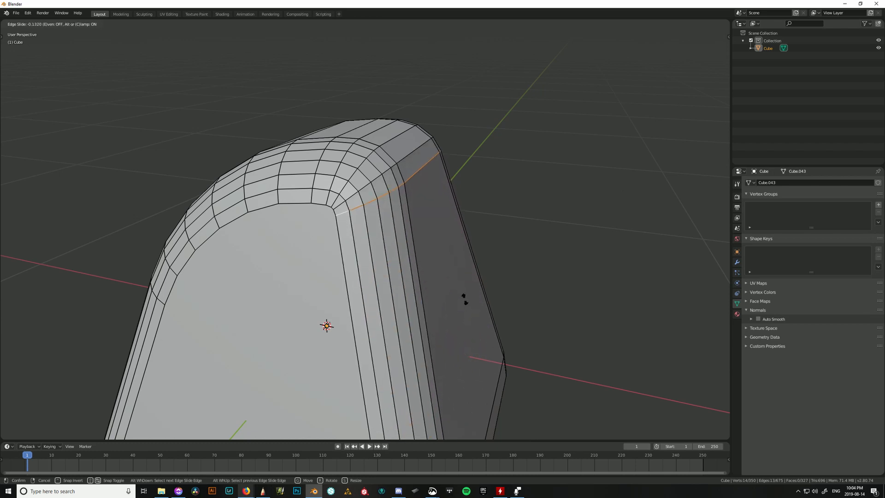
click(475, 338)
Edge-slide the second edge line of the tight upper corner down to just above the previously moved one.
click(374, 181)
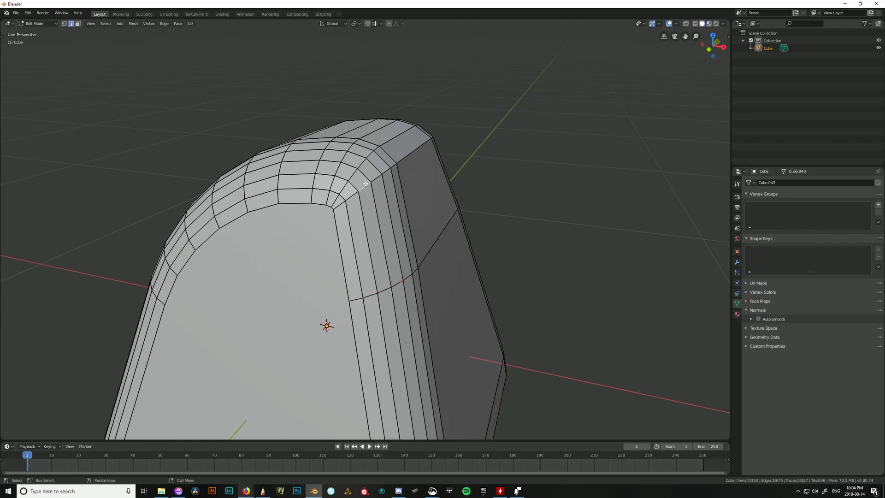
alt+click(423, 173)
key(g)
key(g)
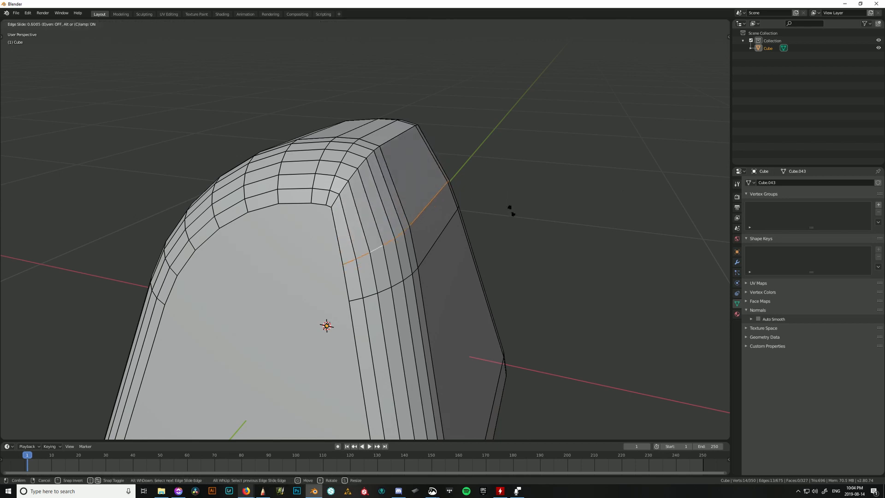
click(505, 207)
Edge-slide the next two edge lines of the tight upper corner downward to space the corner segments more evenly.
alt+click(357, 172)
key(g)
key(g)
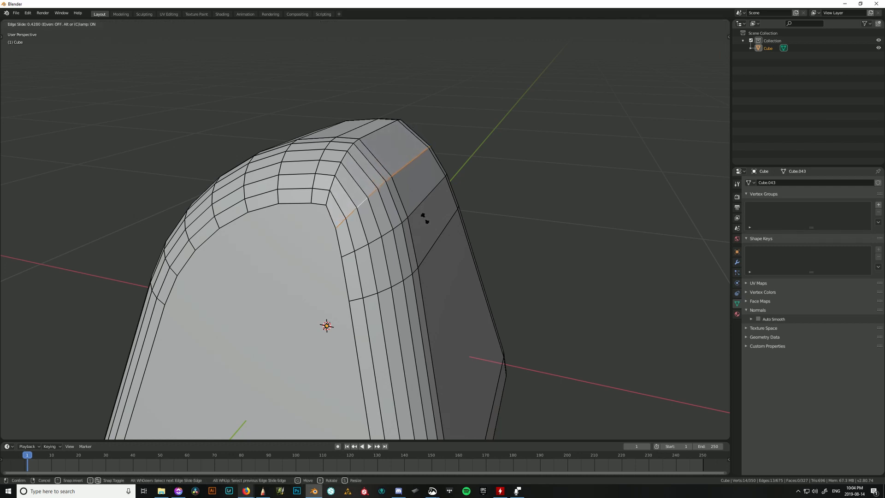
click(424, 216)
alt+click(350, 169)
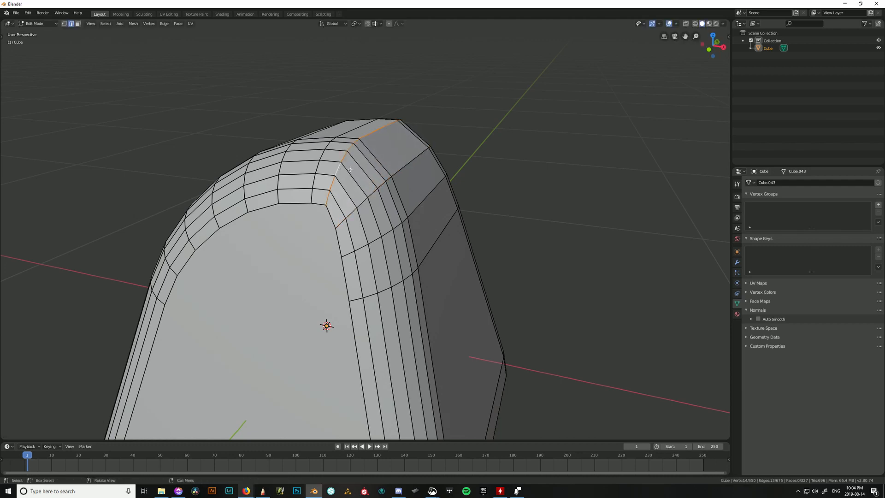
key(g)
key(g)
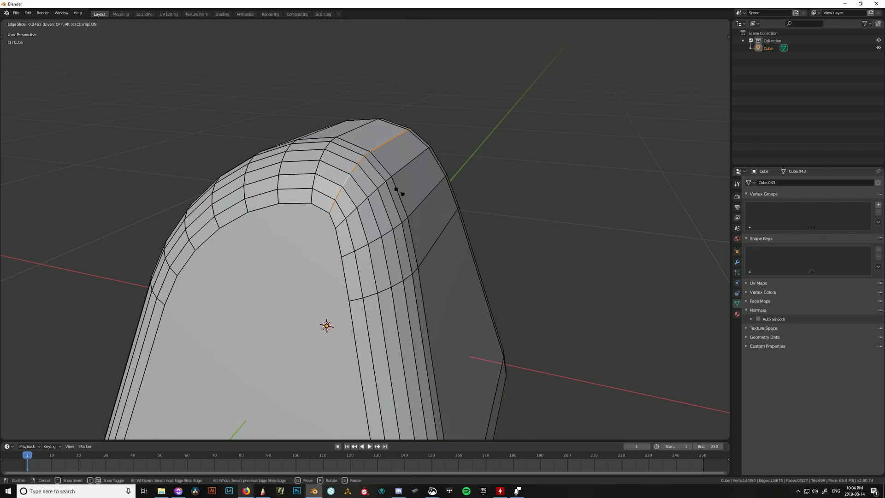
click(397, 190)
middle_drag(396, 190, 442, 108)
click(450, 116)
Rotate the upper edge line of the corner about 8.8° around the global Y axis.
middle_drag(243, 285, 395, 146)
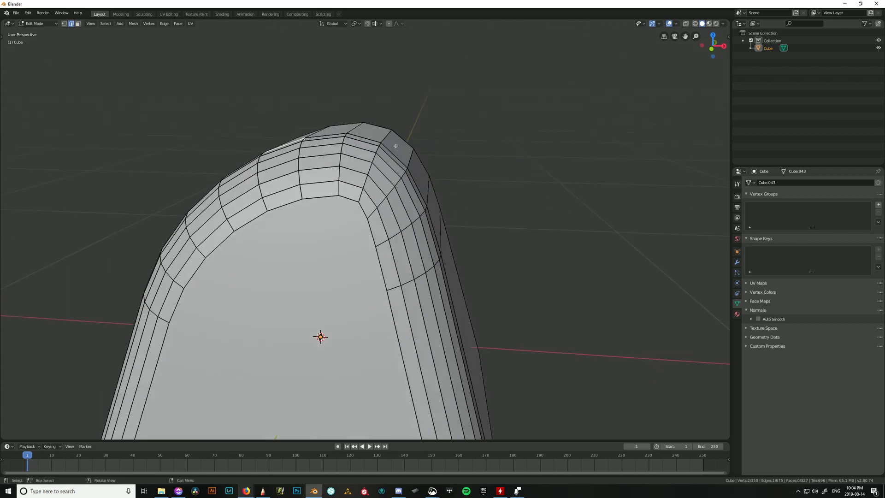
alt+click(364, 190)
middle_drag(424, 187, 429, 184)
key(r)
key(x)
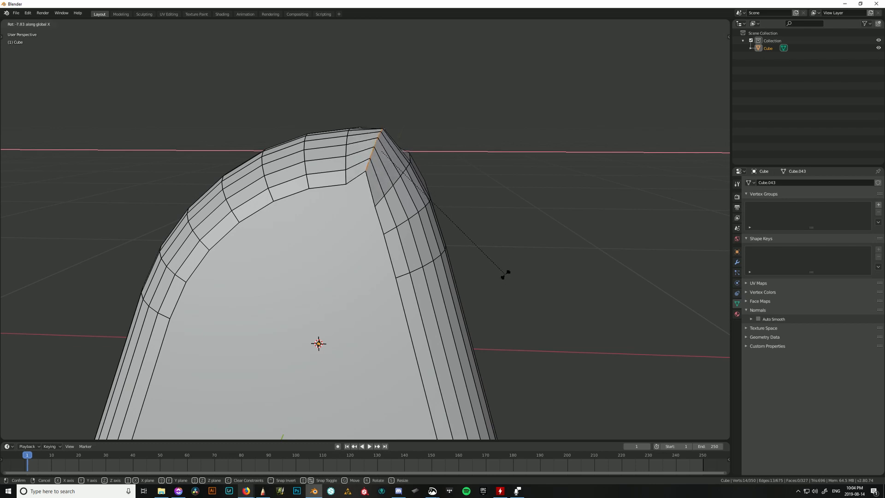
key(y)
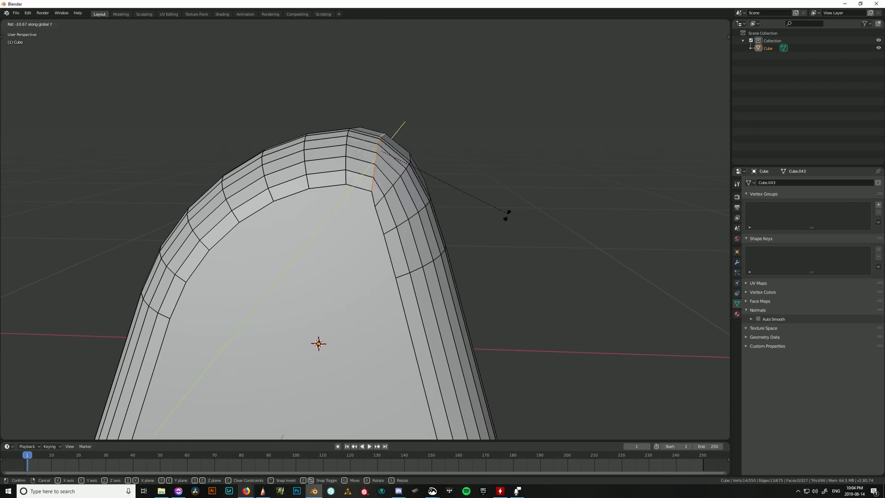
click(505, 277)
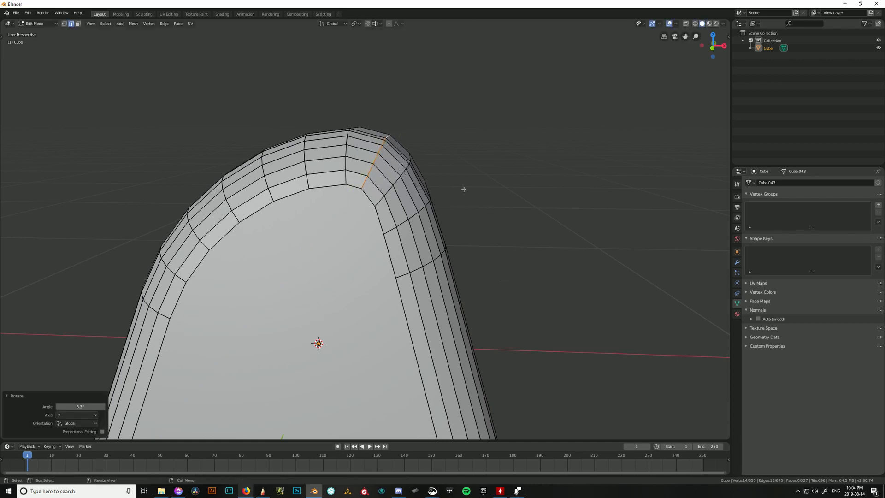
Rotate the next corner edge line down about 4.27° around global Y and edge-slide it slightly down the side.
alt+click(400, 177)
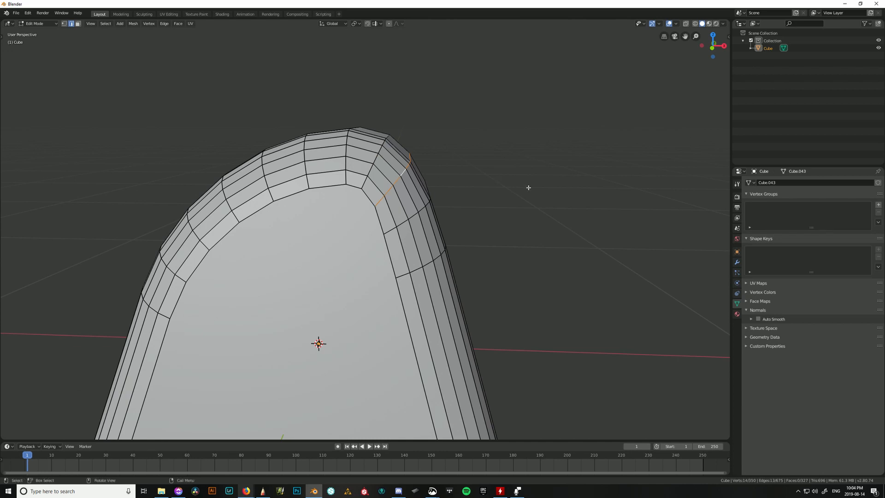
key(r)
key(y)
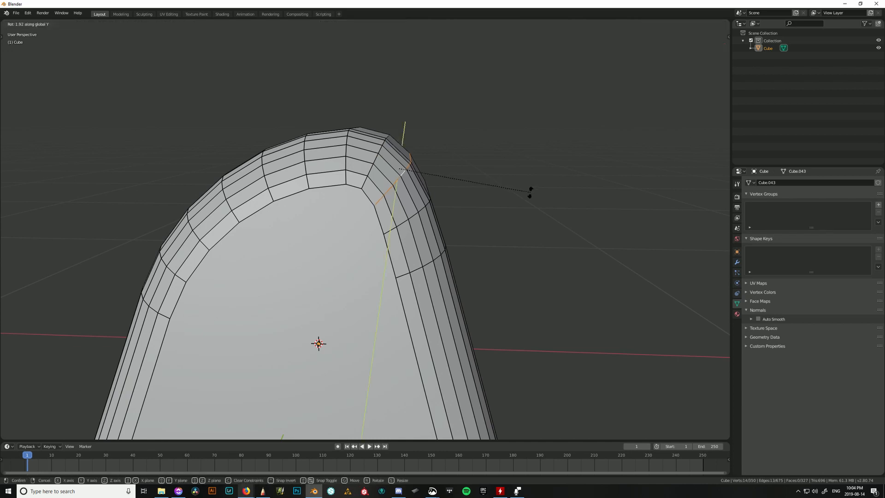
click(513, 194)
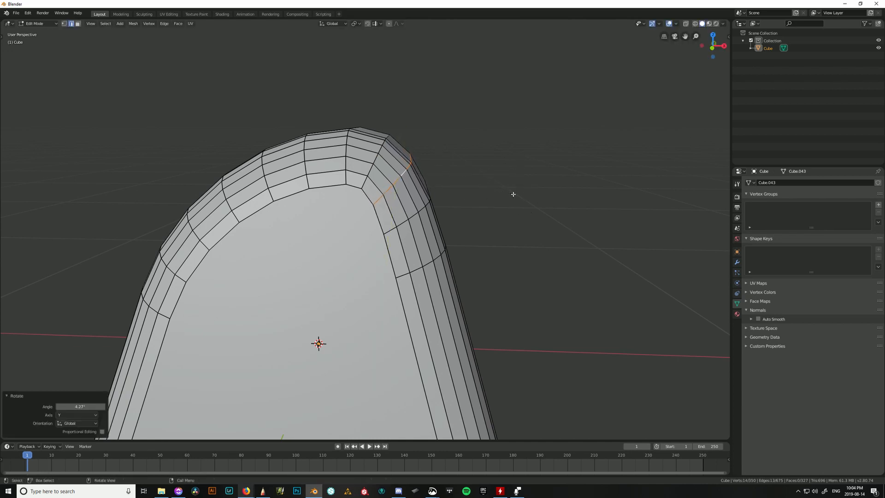
key(g)
key(g)
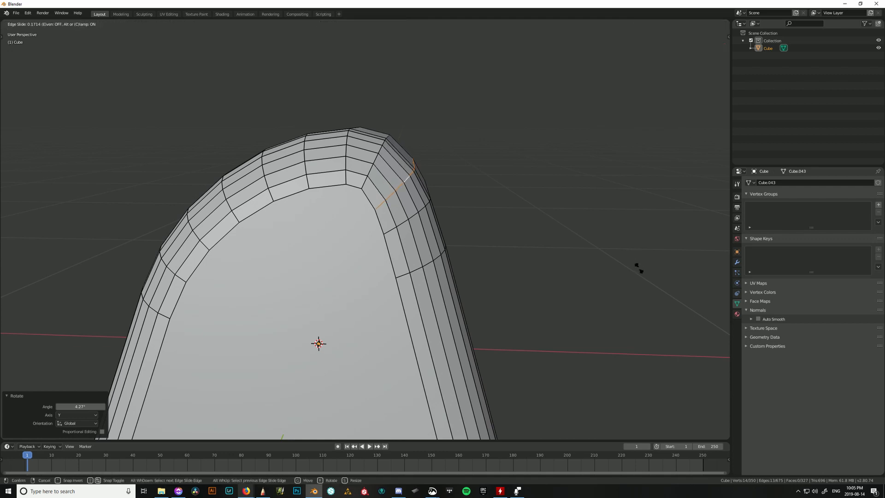
click(630, 252)
middle_drag(629, 249, 506, 236)
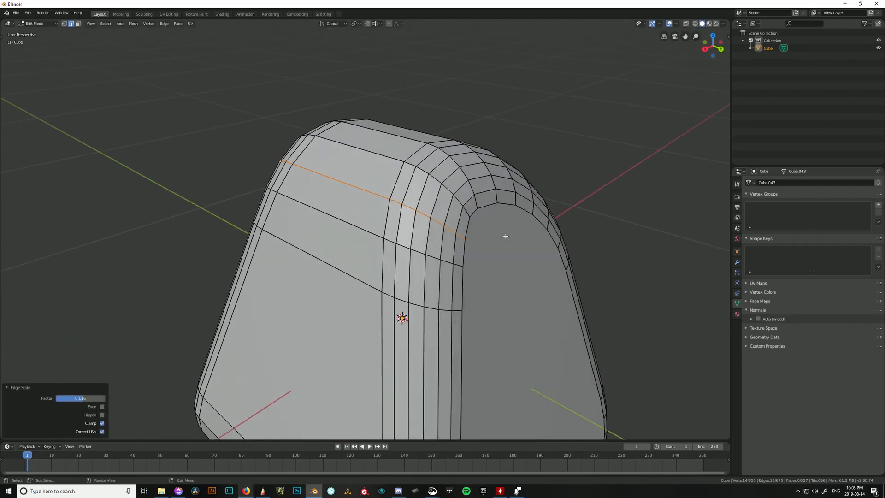
middle_drag(544, 289, 339, 294)
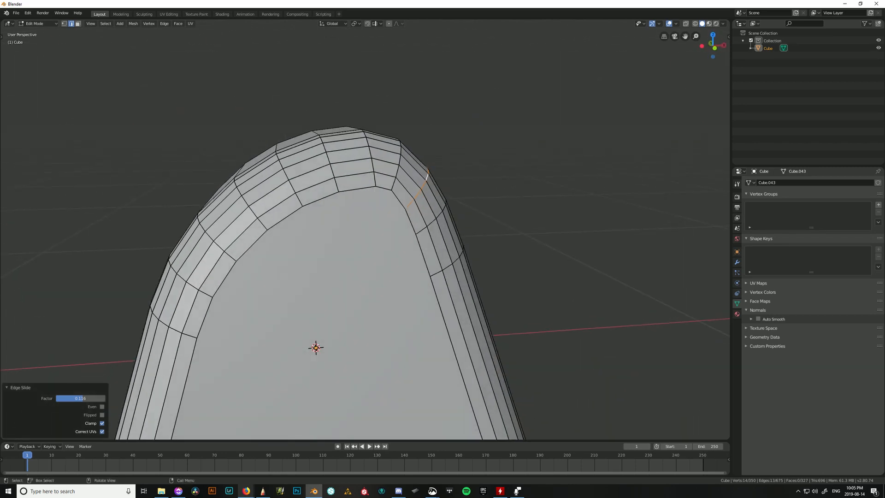
Return to Object Mode and apply smooth shading to the bevelled cube.
scroll(403, 270, down, 5)
middle_drag(428, 299, 369, 319)
click(474, 297)
middle_drag(464, 310, 462, 262)
key(Tab)
right_click(342, 270)
right_click(382, 237)
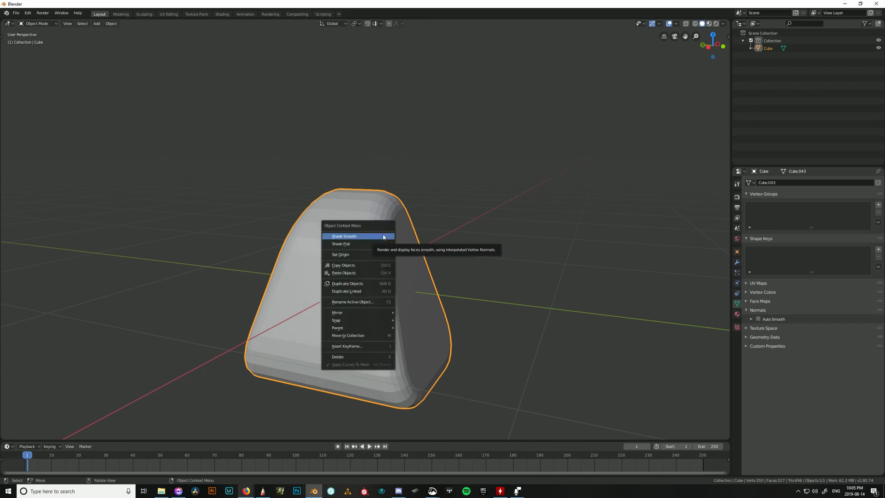
click(383, 236)
mouse_move(606, 308)
middle_down()
mouse_move(446, 336)
mouse_move(420, 349)
mouse_move(386, 332)
mouse_move(683, 306)
middle_up()
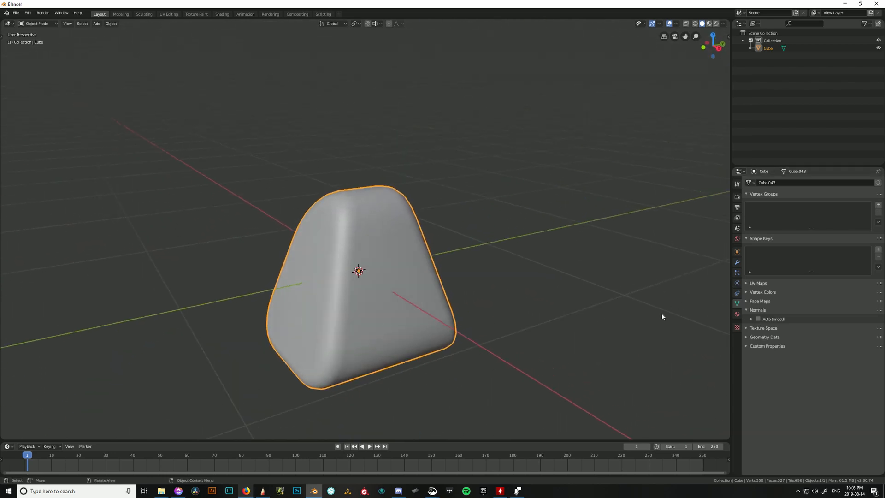
In Edit Mode, try to mark the outline of the flat side face as sharp, with Auto Smooth enabled.
scroll(405, 273, up, 4)
key(Tab)
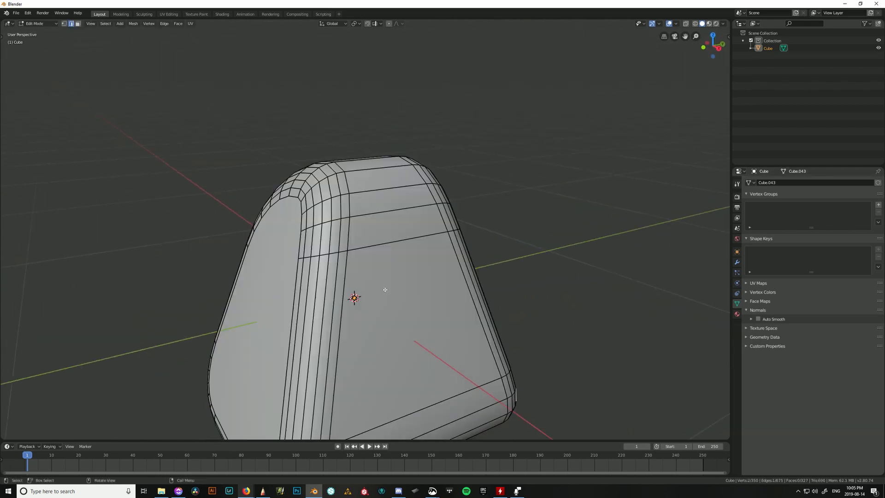
middle_drag(338, 312, 204, 311)
alt+click(341, 315)
alt+shift+click(395, 298)
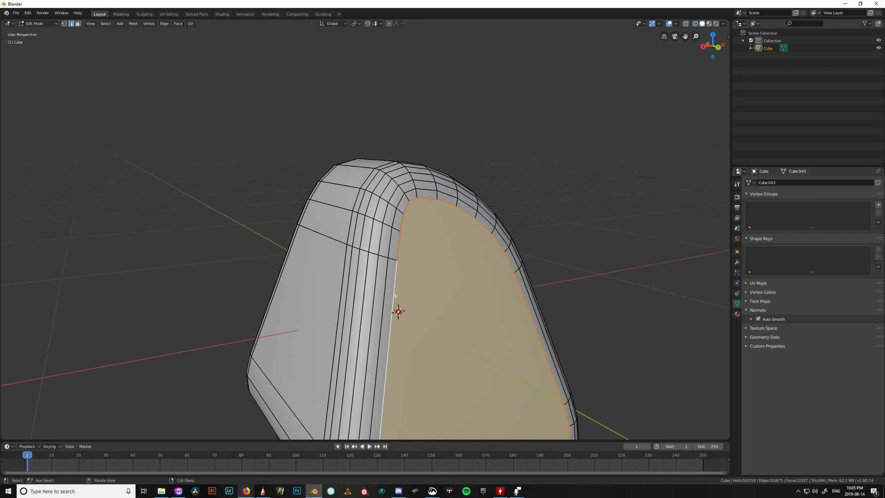
key(ctrl+e)
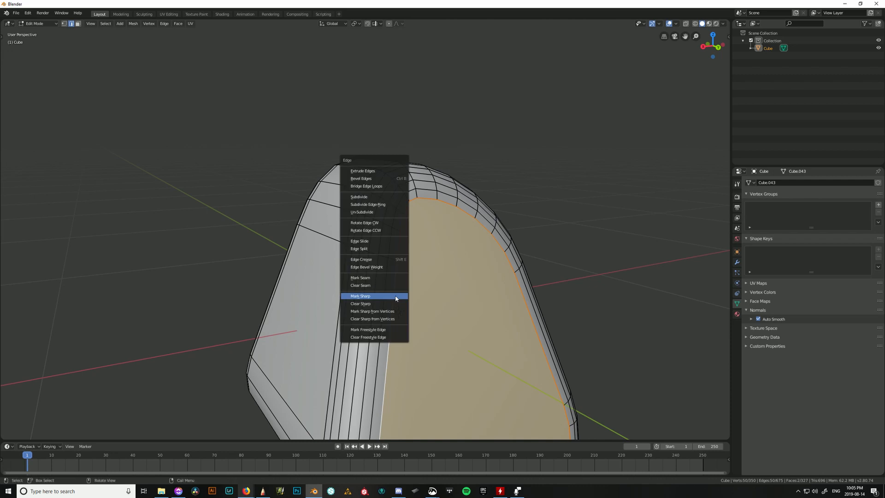
click(395, 292)
Examine the cube's shading in Object Mode and the edge loops around its rounded corners in Edit Mode.
key(Tab)
click(576, 275)
middle_drag(576, 275, 361, 233)
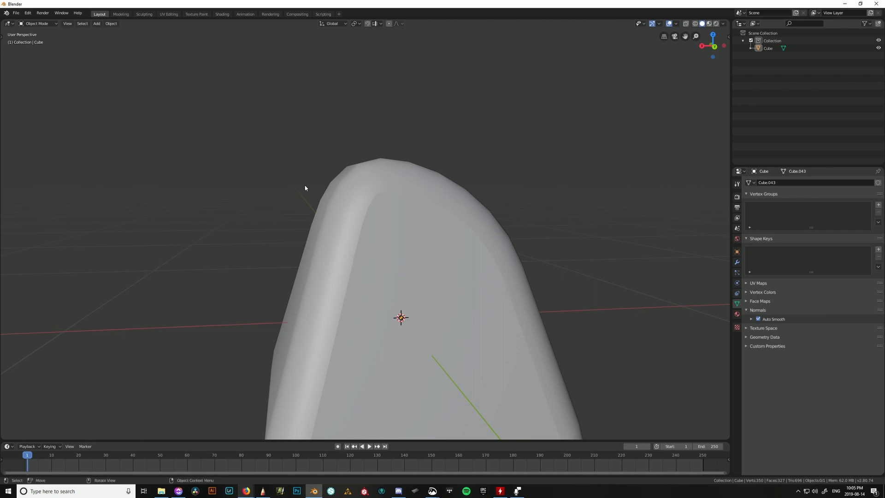
middle_drag(537, 240, 502, 249)
key(Tab)
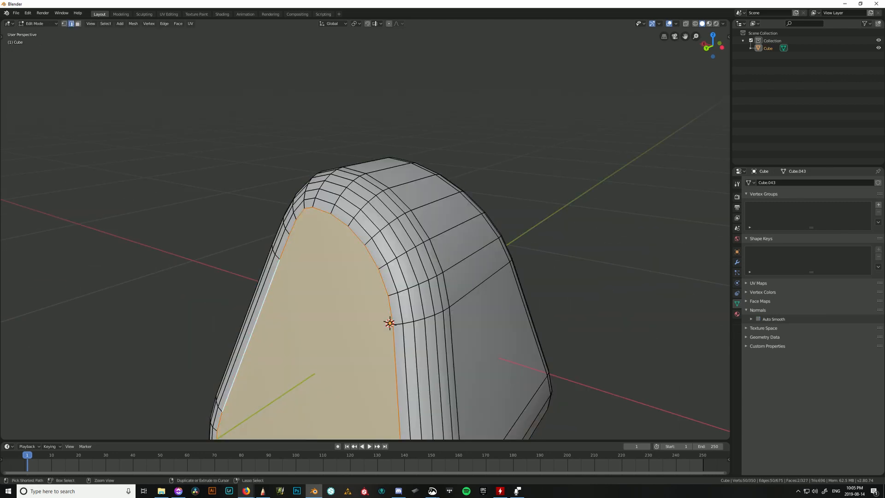
click(524, 279)
middle_drag(484, 306, 410, 302)
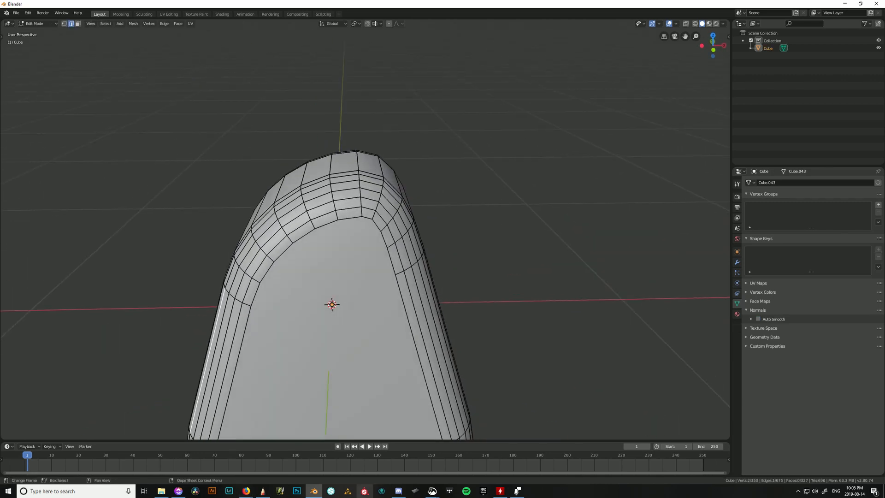
middle_drag(550, 227, 311, 297)
click(312, 297)
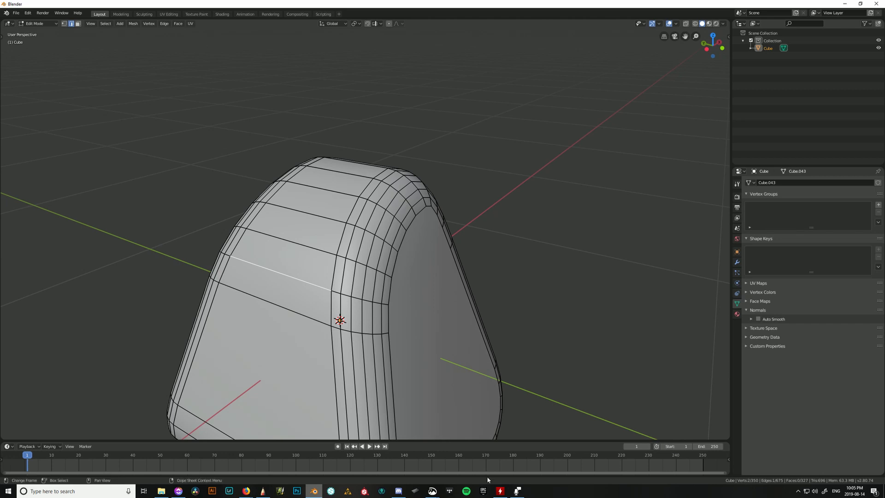
shift+middle_drag(281, 162, 307, 257)
Undo the edge adjustments and all bevels back to the plain tapered cube.
key(ctrl+z)
key(ctrl+z)
key(ctrl+z)
key(ctrl+z)
key(ctrl+z)
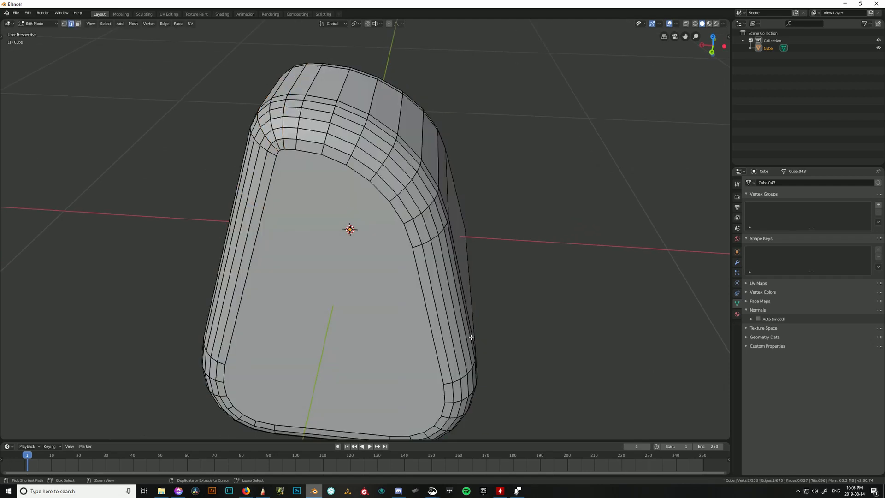
key(ctrl+z)
key(ctrl+z)
middle_drag(378, 242, 371, 128)
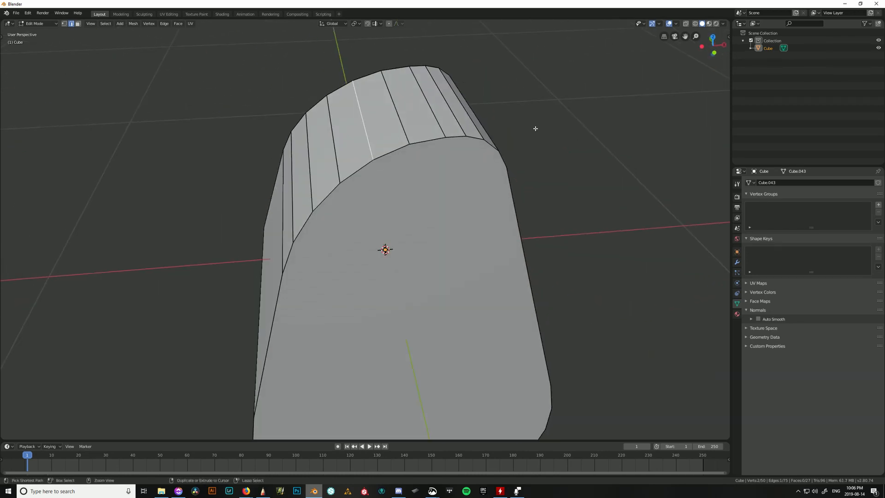
key(ctrl+z)
key(ctrl+z)
key(ctrl+z)
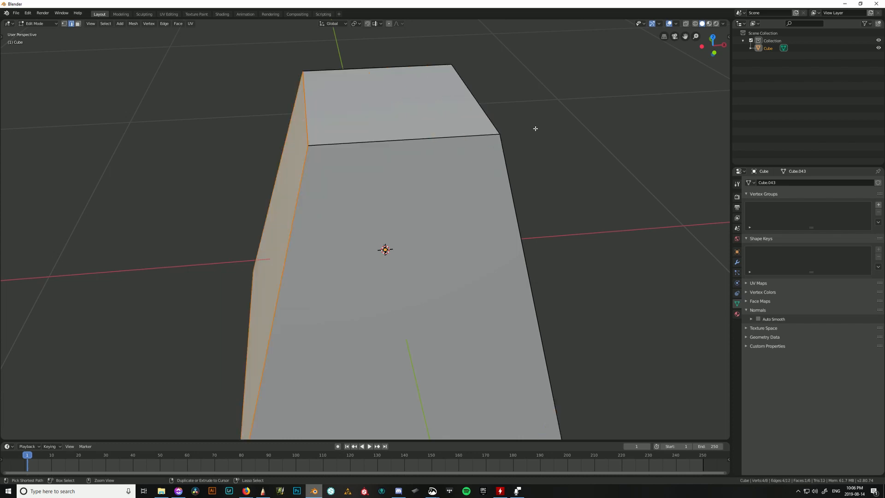
Switch to vertex selection and select a single upper corner vertex of the tapered cube.
click(472, 135)
middle_drag(472, 135, 494, 148)
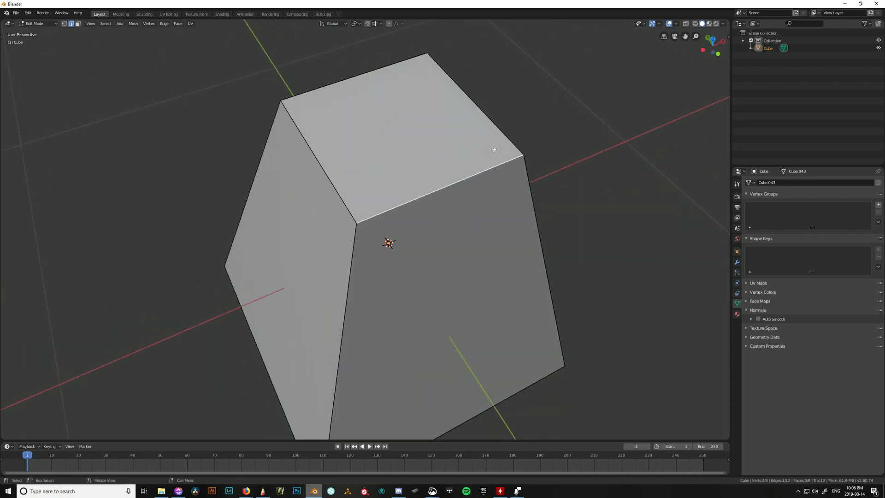
key(1)
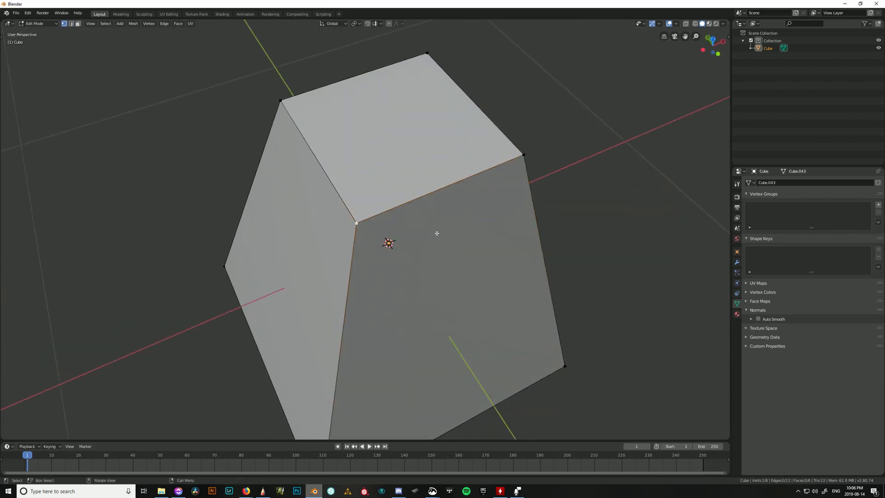
click(355, 219)
middle_drag(354, 219, 368, 217)
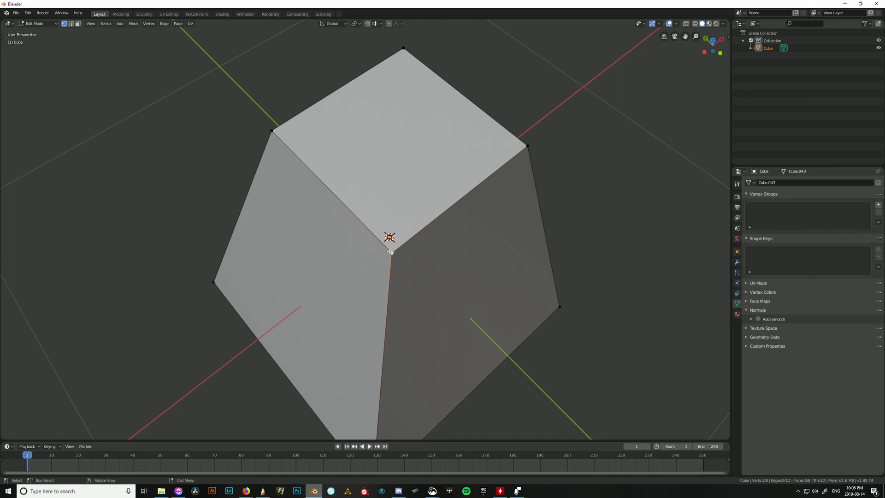
click(533, 149)
click(395, 250)
Add the neighbouring upper corner vertex to the selection and try a 6-segment edge bevel between them.
middle_drag(450, 208, 422, 203)
shift+click(476, 237)
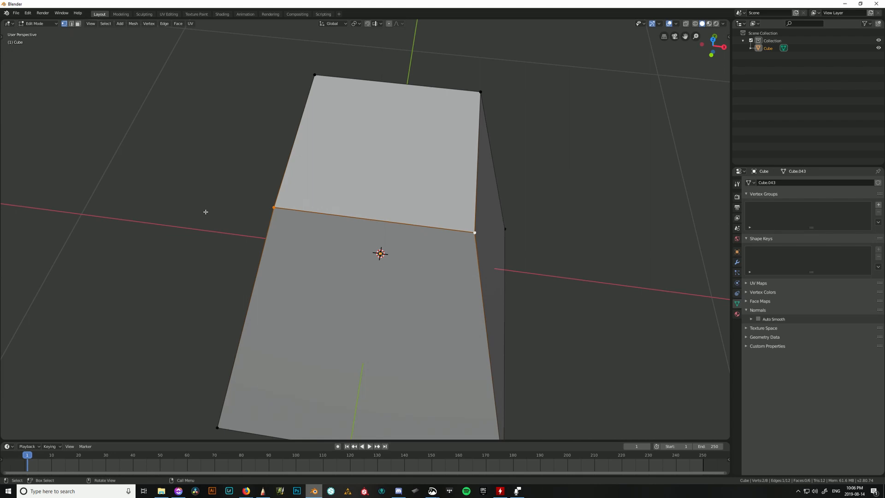
mouse_move(482, 267)
middle_down()
mouse_move(458, 262)
mouse_move(486, 285)
mouse_move(512, 268)
mouse_move(494, 261)
middle_up()
key(ctrl+b)
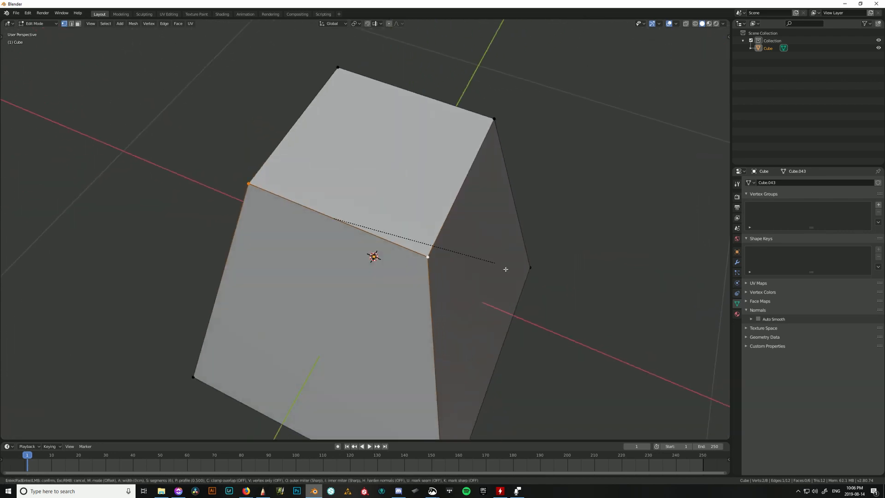
scroll(524, 290, up, 5)
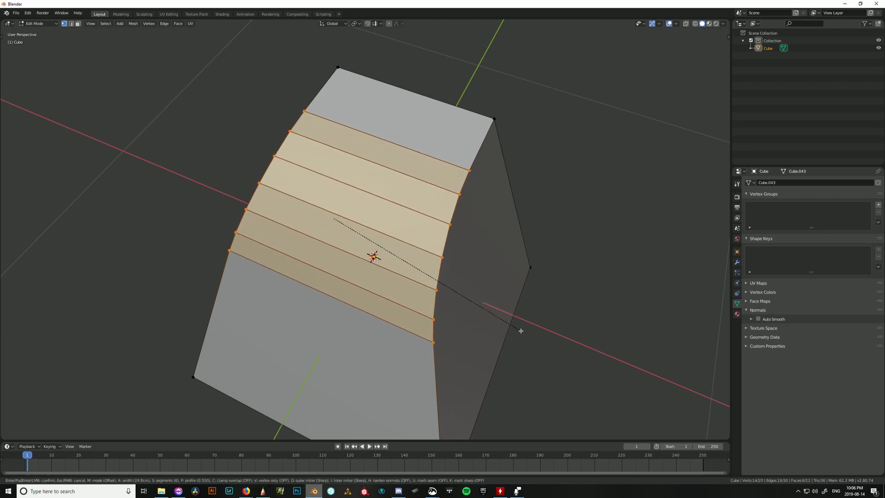
key(Escape)
Try an ordinary edge bevel on a single selected upper corner vertex.
key(ctrl+b)
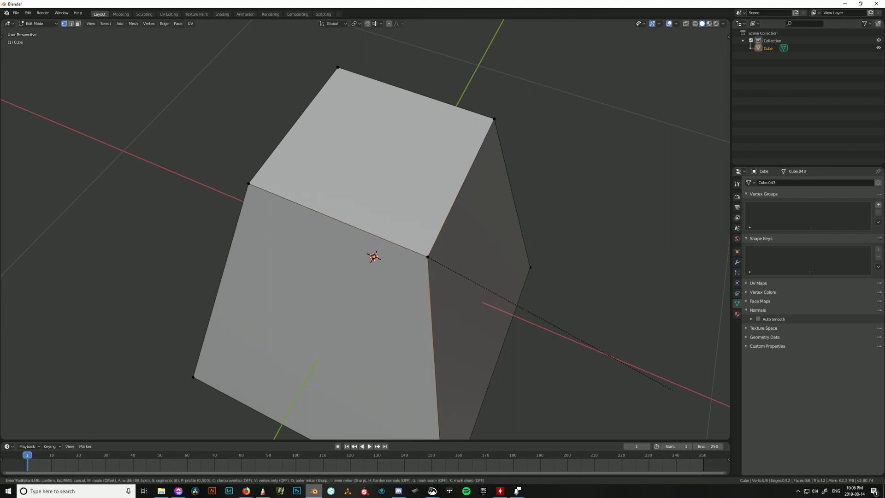
key(Escape)
middle_drag(603, 318, 413, 281)
key(ctrl+b)
key(Escape)
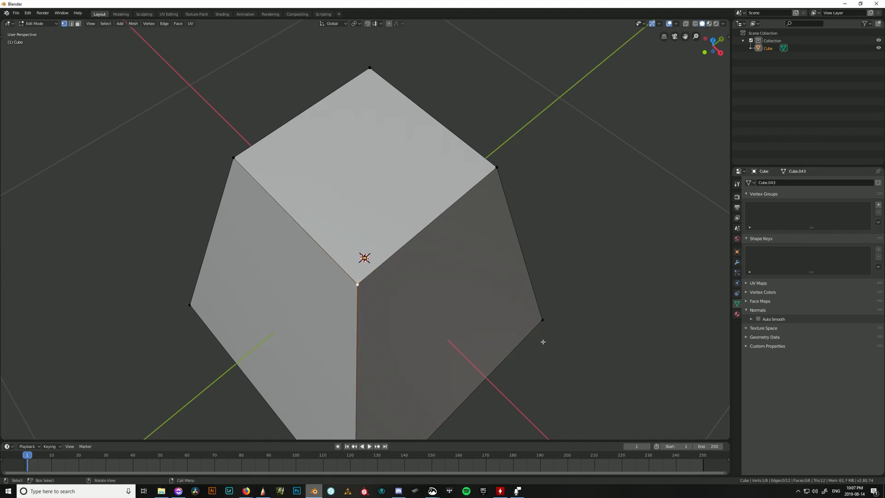
Apply a vertex-only bevel to the upper corner, comparing a single segment with 6 segments and keeping 6.
key(ctrl+shift+b)
scroll(553, 346, up, 5)
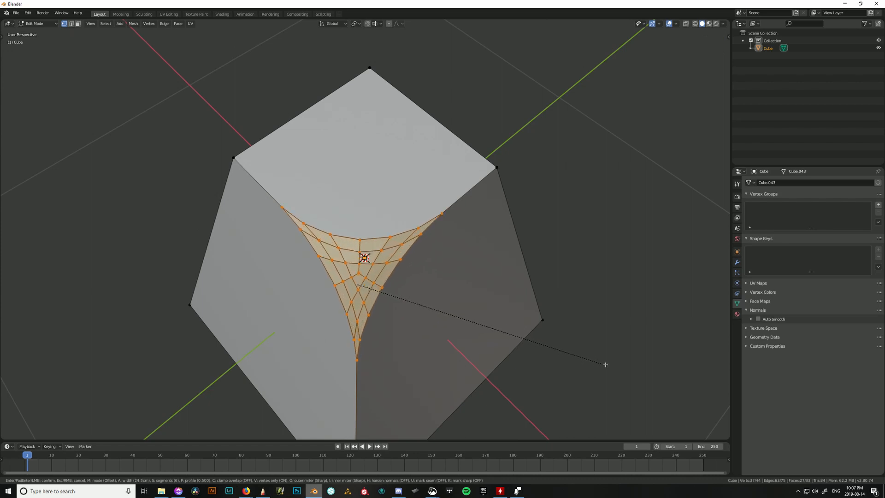
scroll(609, 364, down, 5)
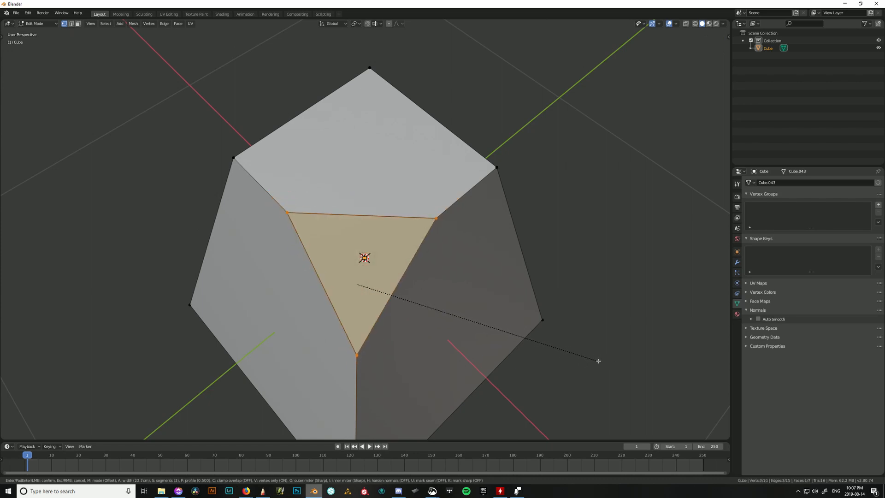
scroll(593, 356, up, 5)
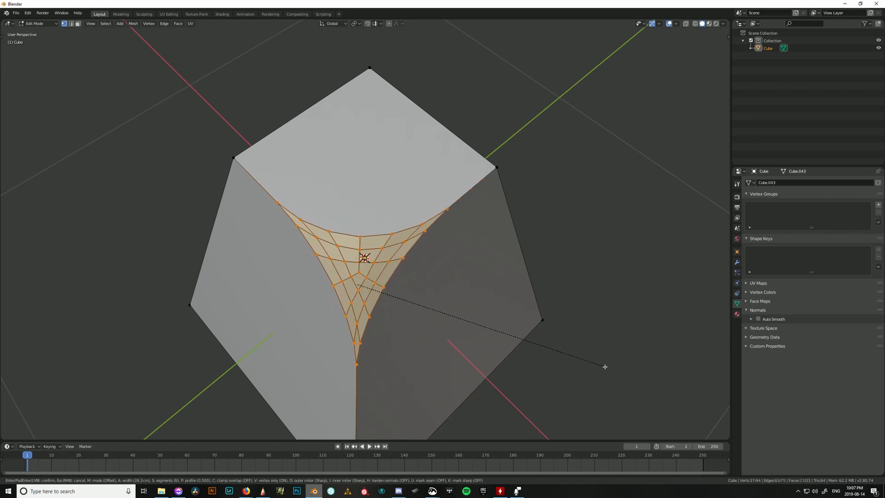
click(579, 355)
Inspect the bevelled corner from the side and undo its vertex bevel.
middle_drag(579, 356, 579, 256)
click(500, 118)
middle_drag(500, 119, 436, 131)
key(ctrl+z)
key(ctrl+z)
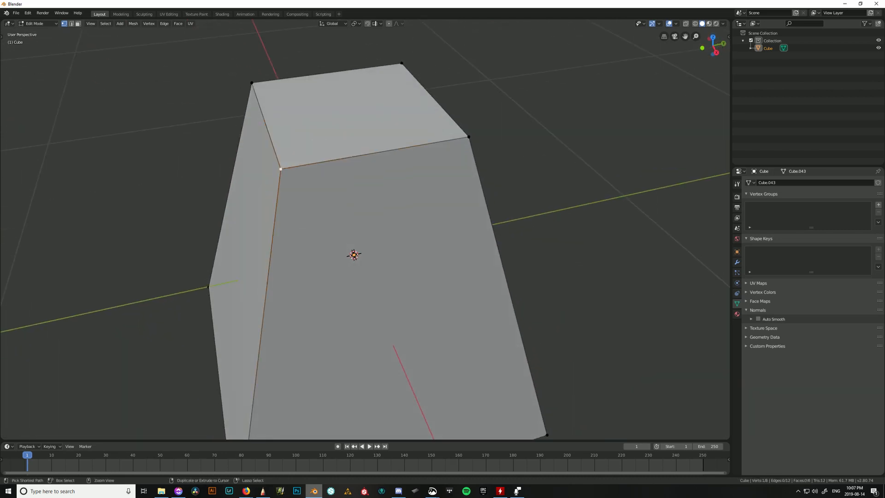
Select all four corner vertices of one tapered side face and vertex-bevel them about 16.3 cm with 6 segments.
shift+click(469, 137)
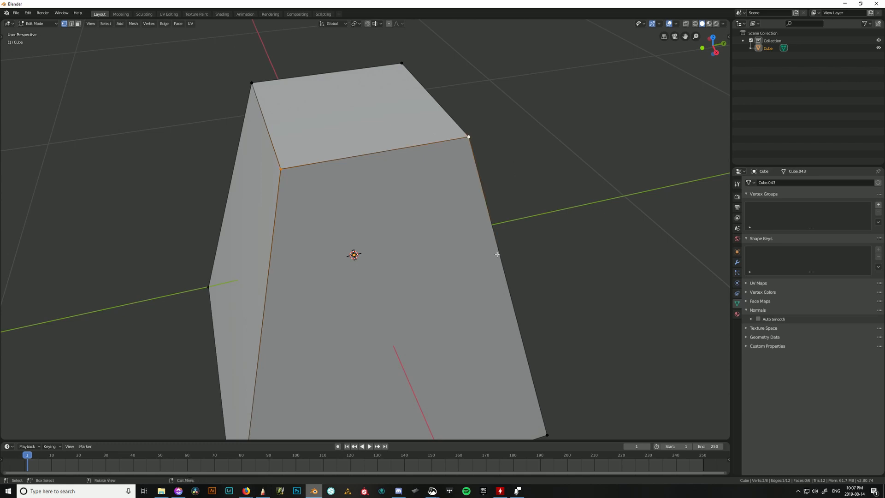
middle_drag(496, 252, 478, 229)
scroll(509, 392, down, 3)
shift+click(482, 408)
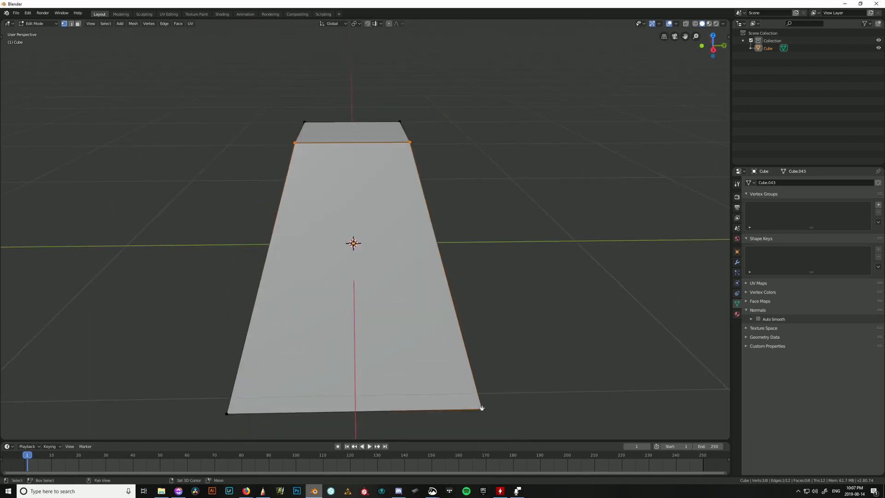
shift+click(227, 412)
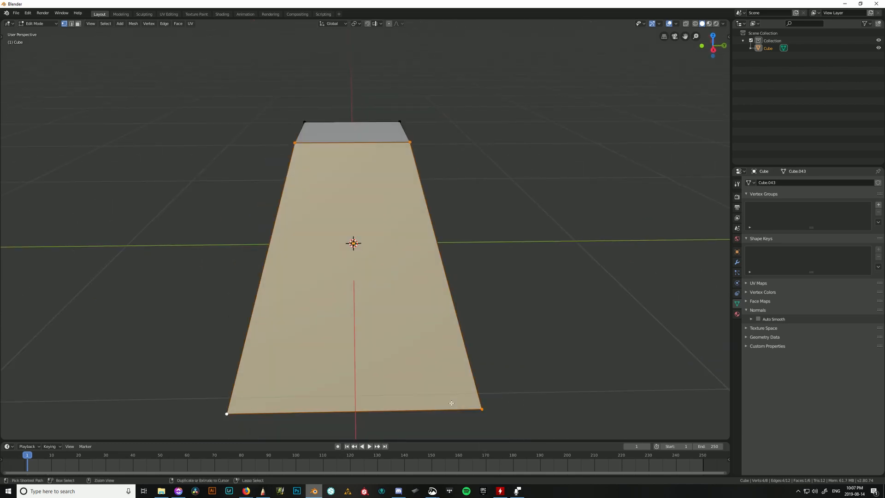
key(ctrl+shift+b)
scroll(479, 407, up, 5)
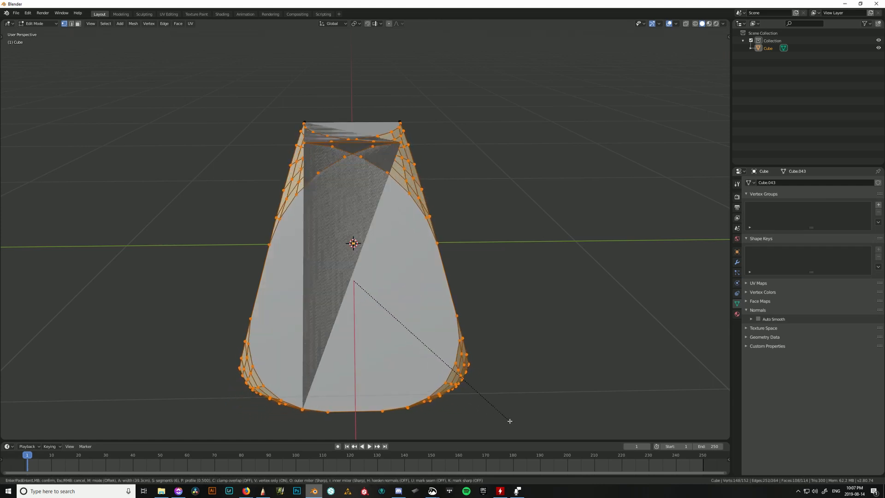
click(477, 414)
Examine the bevelled corners up close and from around the cube in Edit Mode and Object Mode.
middle_drag(512, 404, 471, 358)
scroll(359, 296, up, 5)
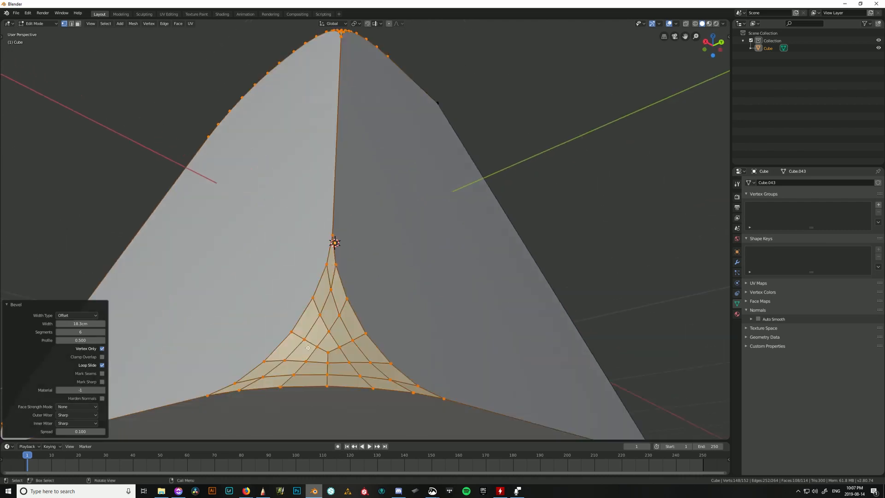
scroll(312, 356, down, 5)
middle_drag(313, 355, 438, 393)
key(Tab)
middle_drag(567, 268, 498, 254)
click(507, 260)
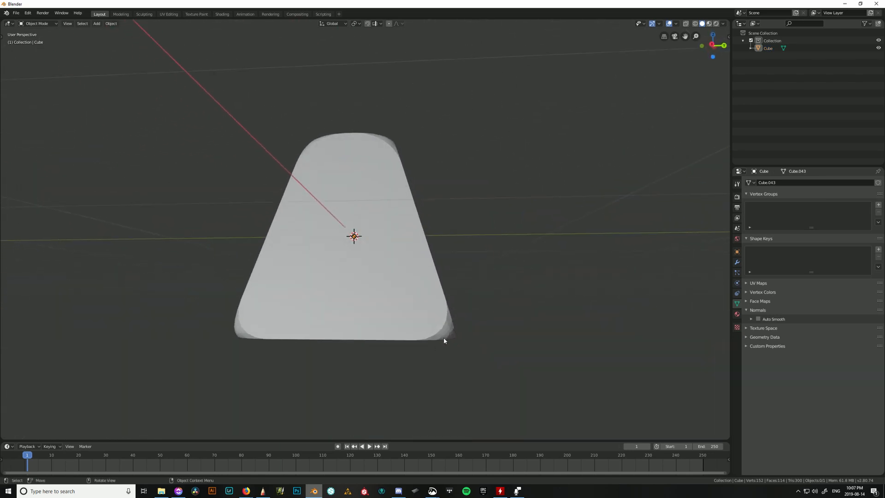
middle_drag(374, 283, 367, 326)
click(430, 319)
middle_drag(382, 234, 295, 166)
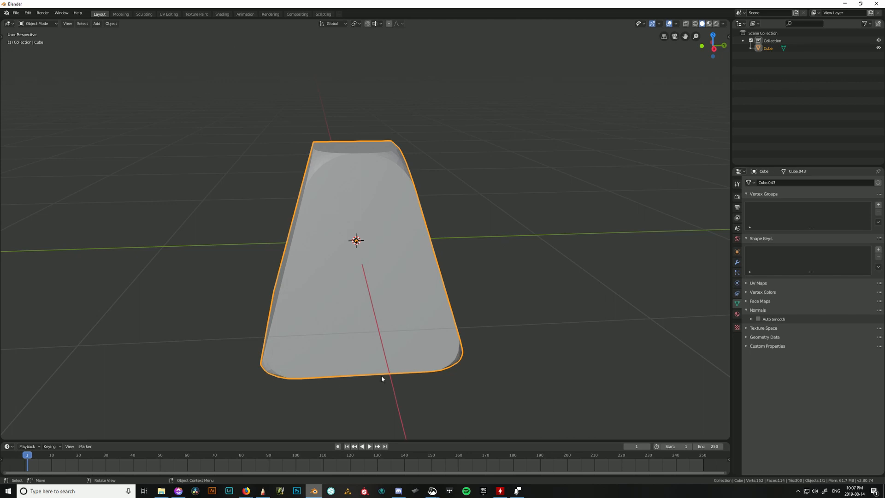
Undo the vertex bevel in Edit Mode and select the cube's top face in face selection mode.
key(Tab)
click(425, 162)
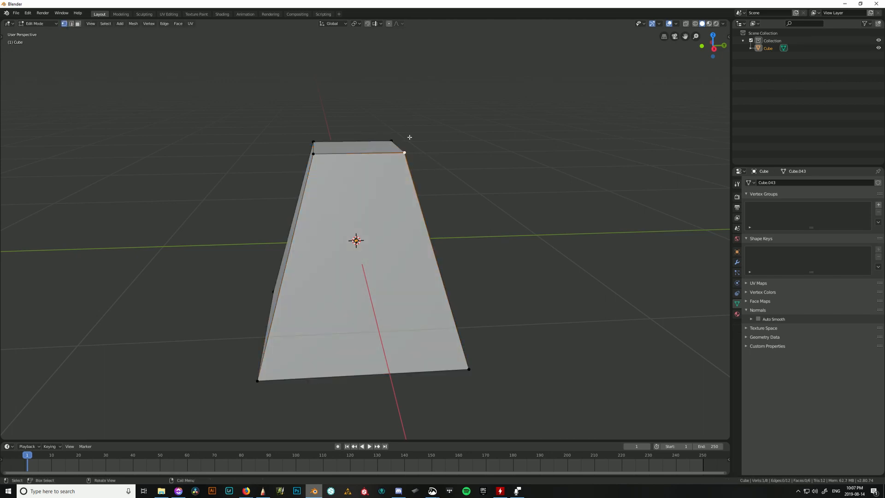
middle_drag(360, 258, 367, 205)
key(3)
click(367, 205)
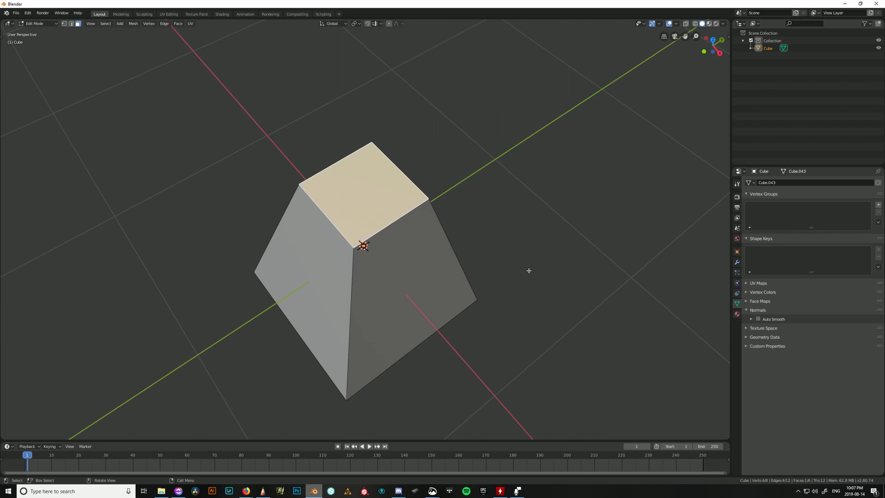
Switch to the Firefox window with the Blender Party Chapter 1-7 presentation.
key(super)
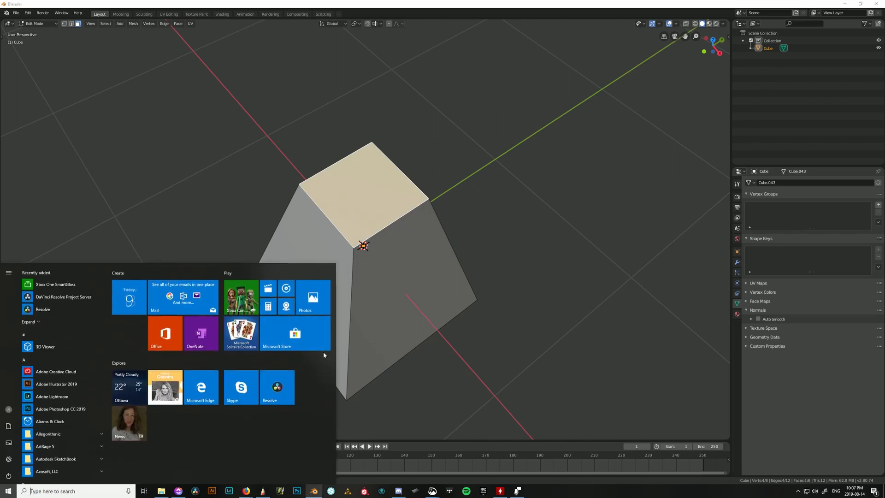
click(541, 327)
key(alt+Tab)
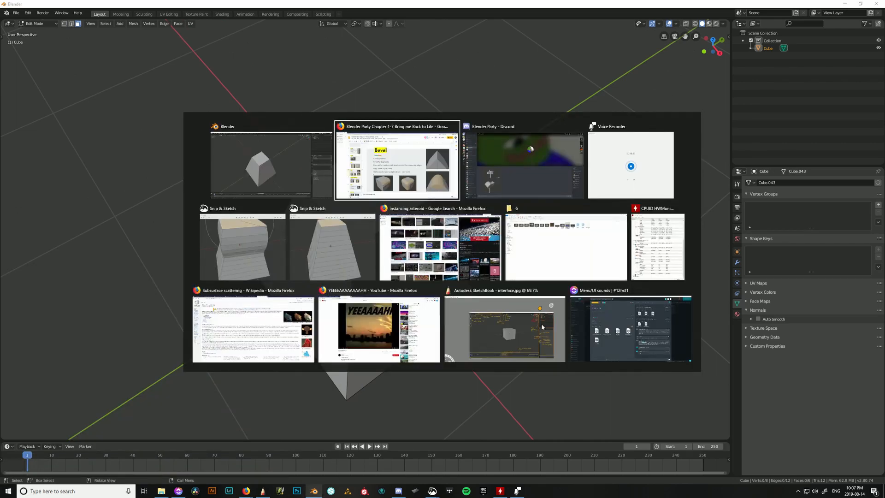
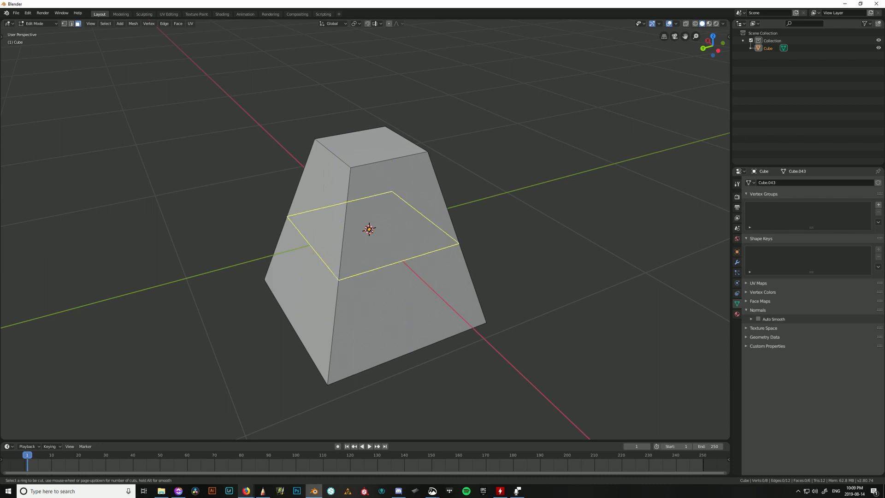
Add a single horizontal loop cut around the tapered cube, keeping it centred at mid-height.
click(437, 244)
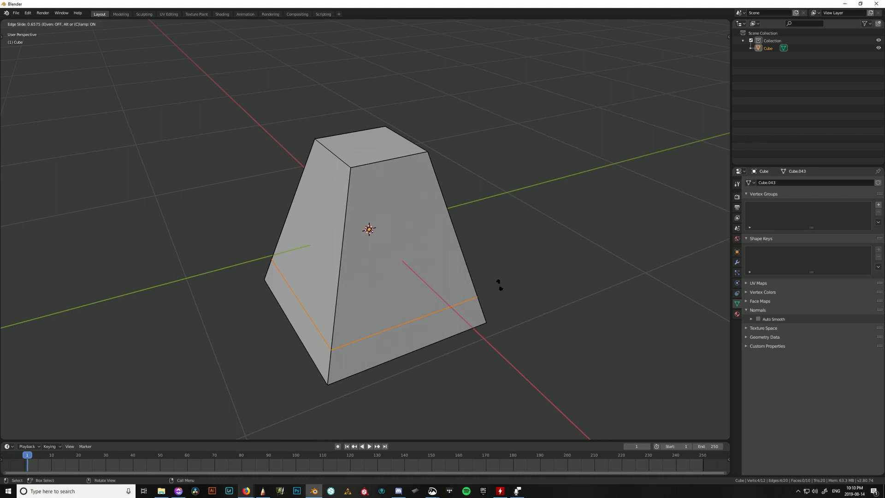
right_click(499, 284)
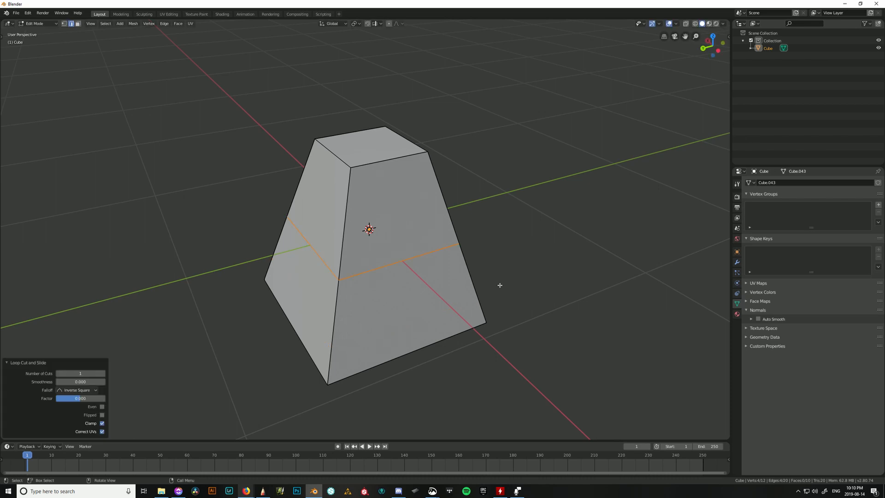
middle_drag(415, 298, 464, 193)
middle_drag(355, 281, 194, 238)
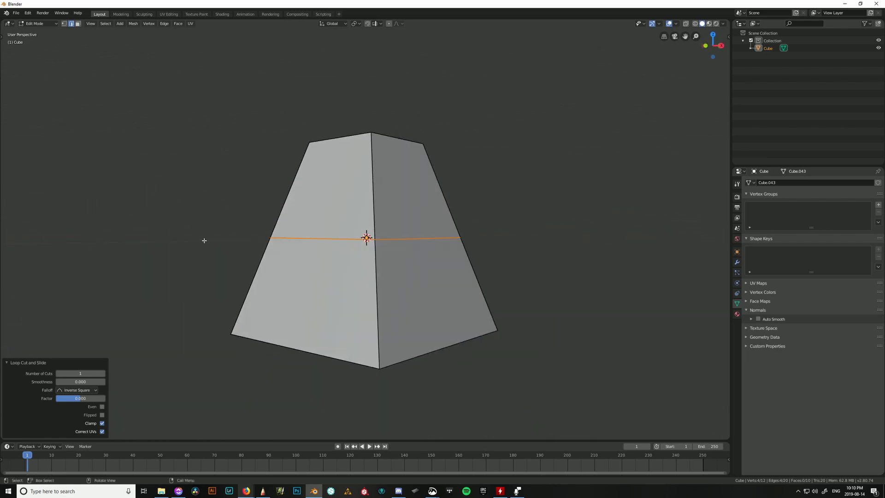
middle_drag(239, 249, 440, 233)
middle_drag(255, 266, 344, 276)
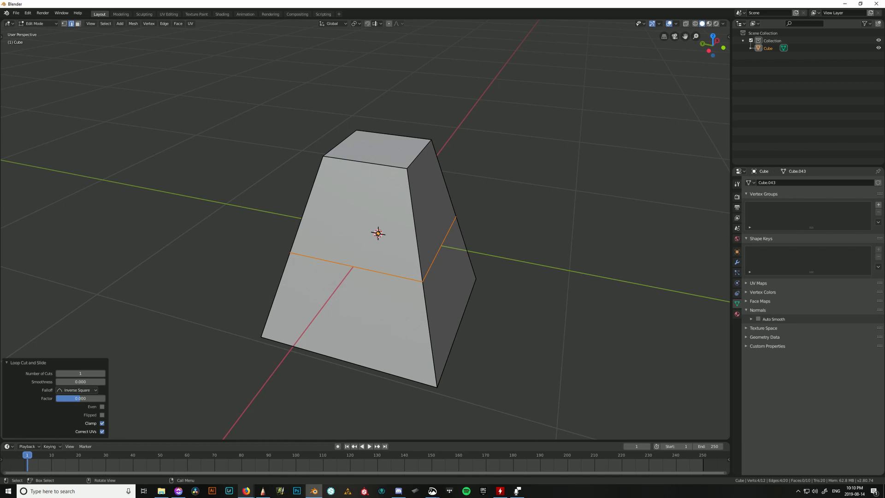
middle_drag(402, 201, 607, 330)
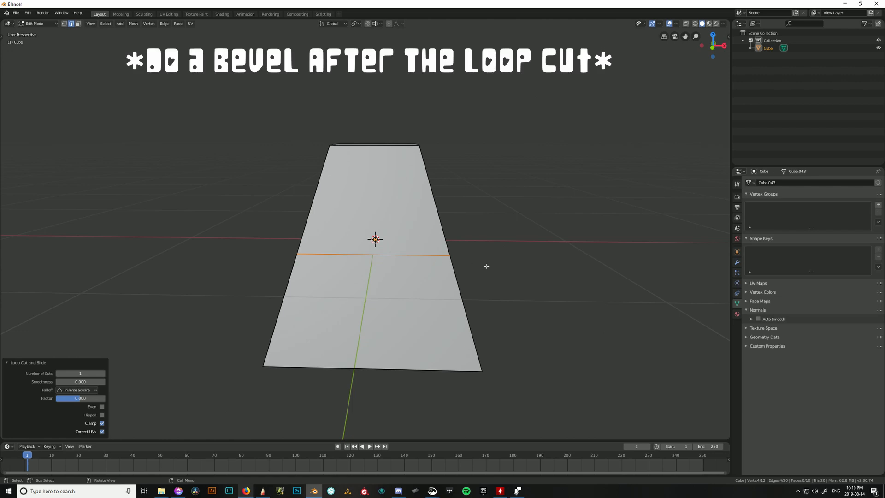
Bevel the middle edge loop about 24.6 cm, trying different segment counts and finishing with 1 segment.
key(ctrl+b)
scroll(506, 265, up, 4)
scroll(506, 269, down, 3)
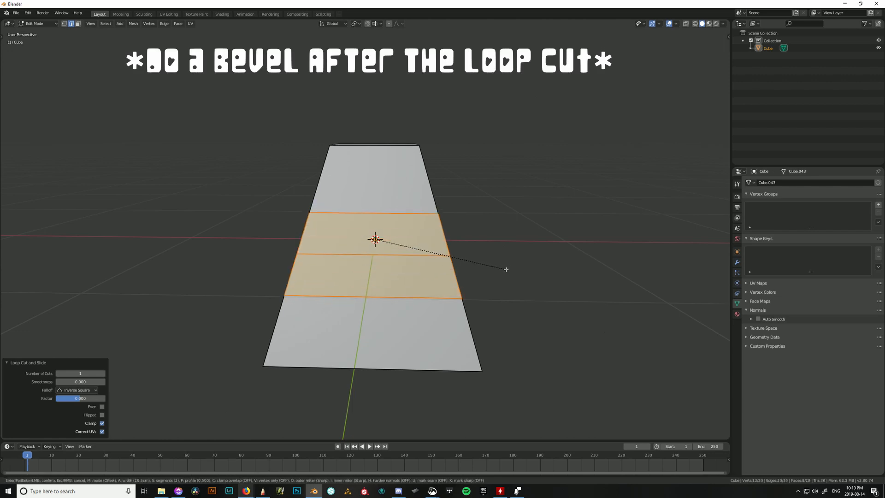
scroll(507, 270, down, 1)
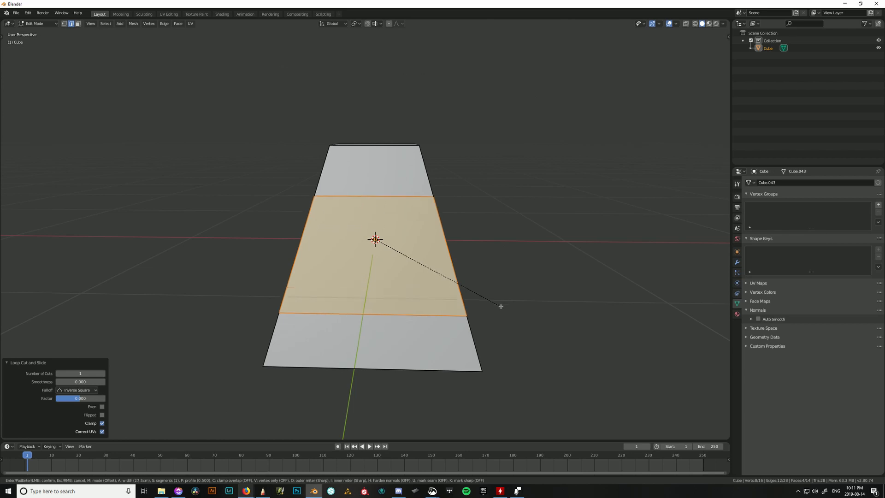
scroll(499, 306, up, 2)
scroll(498, 306, down, 2)
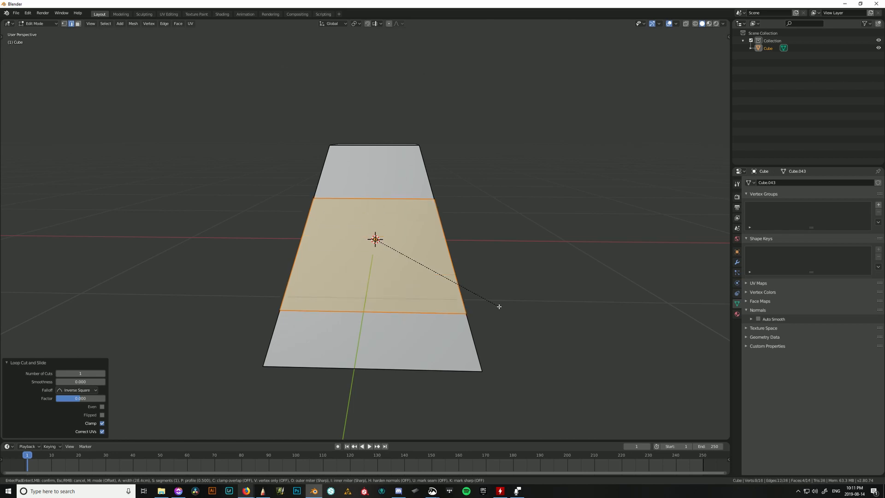
scroll(498, 307, up, 5)
scroll(499, 307, down, 5)
scroll(499, 306, up, 1)
scroll(499, 307, up, 4)
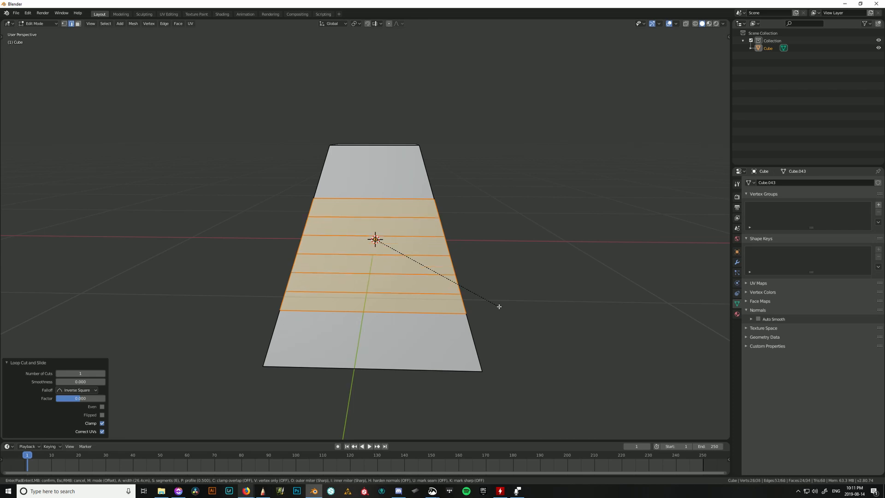
scroll(499, 307, down, 3)
scroll(498, 307, up, 5)
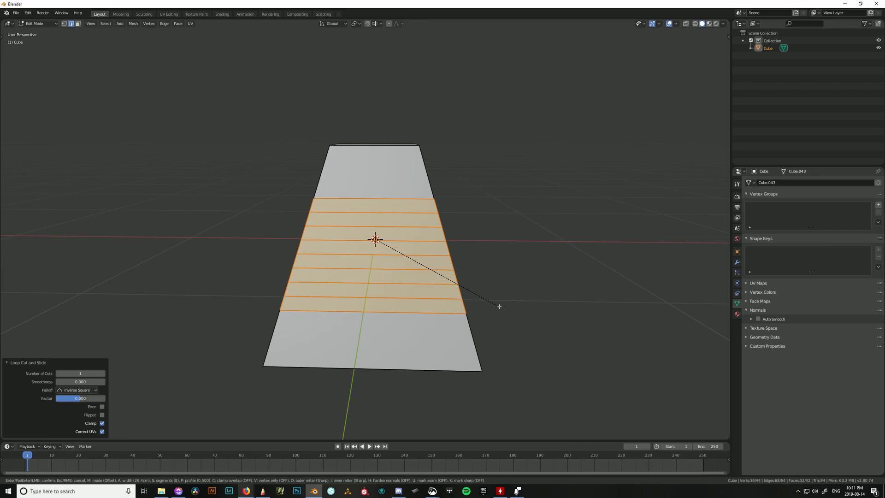
scroll(499, 306, down, 5)
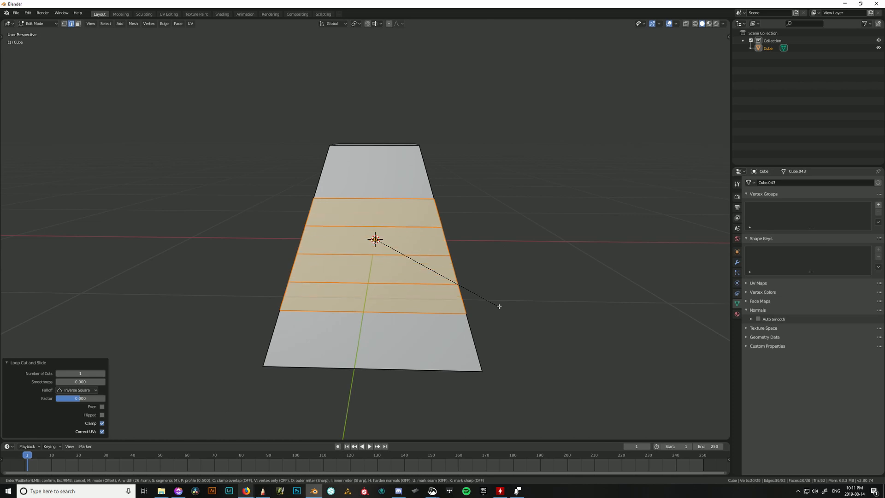
scroll(499, 307, up, 4)
scroll(499, 306, up, 5)
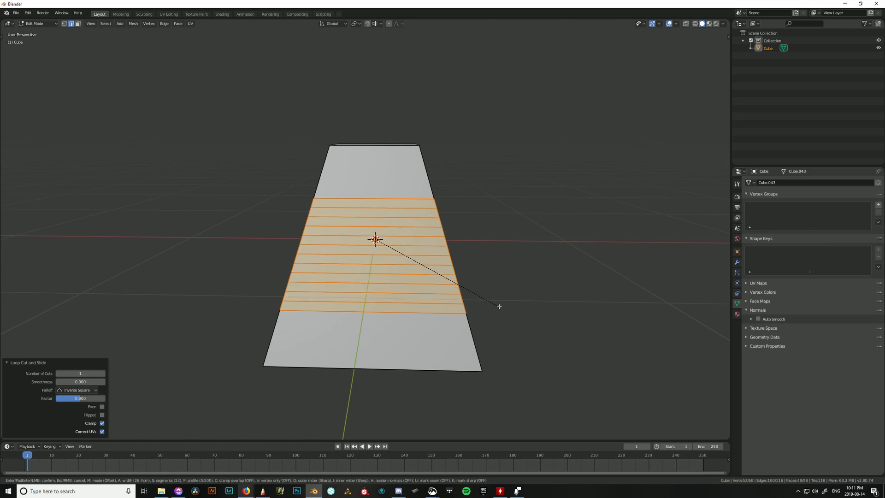
scroll(499, 306, down, 11)
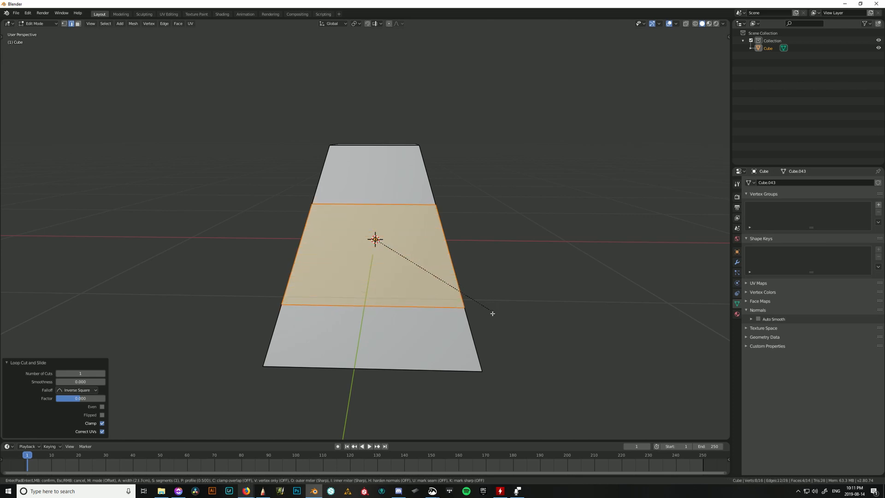
click(498, 306)
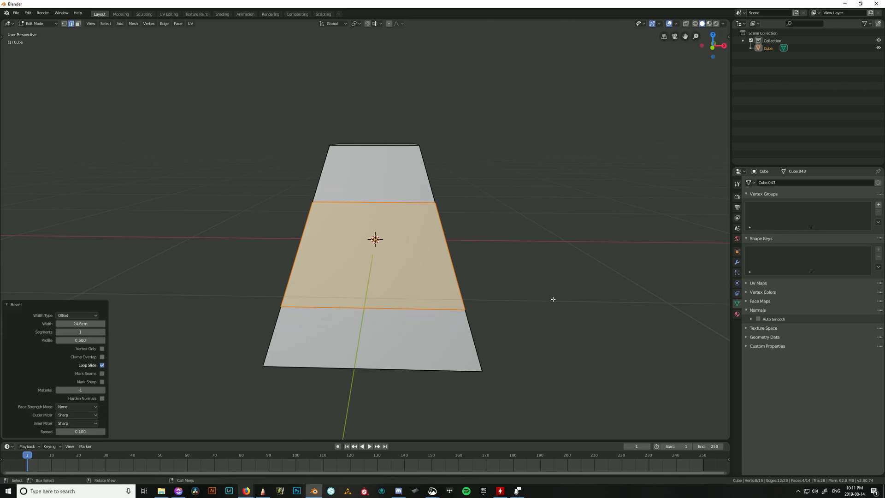
middle_drag(553, 299, 382, 287)
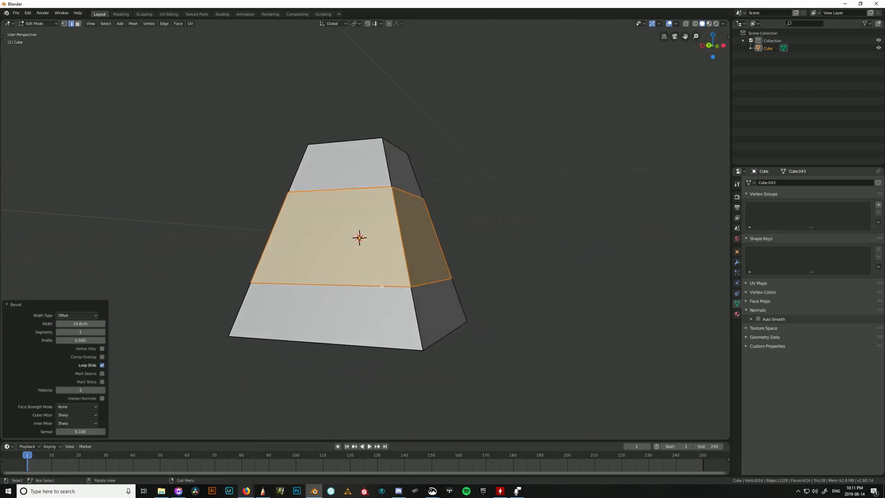
middle_drag(388, 257, 293, 249)
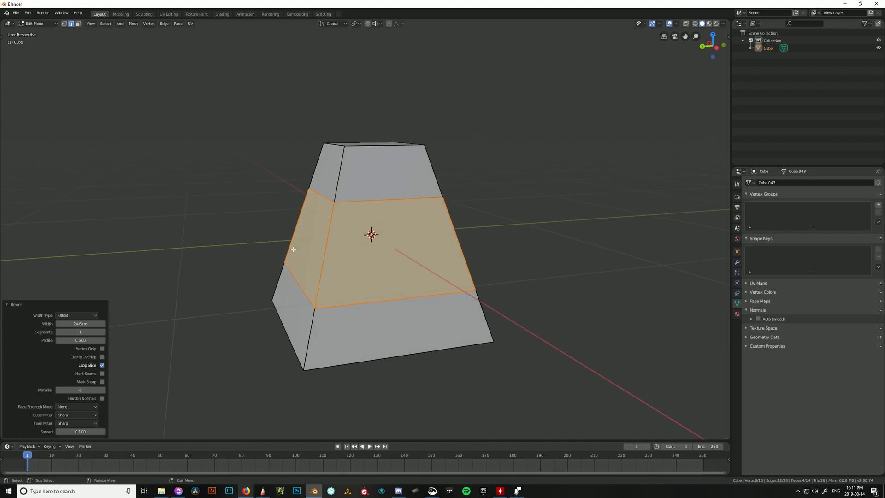
key(KP_1)
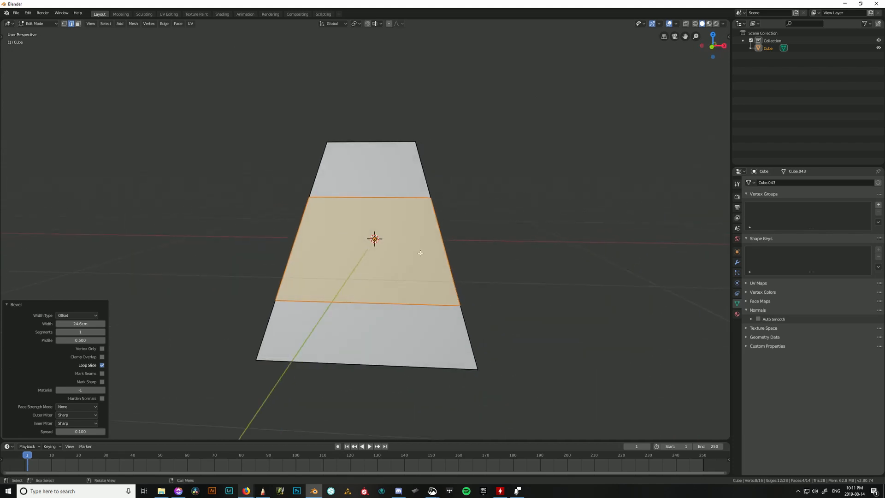
key(ctrl+b)
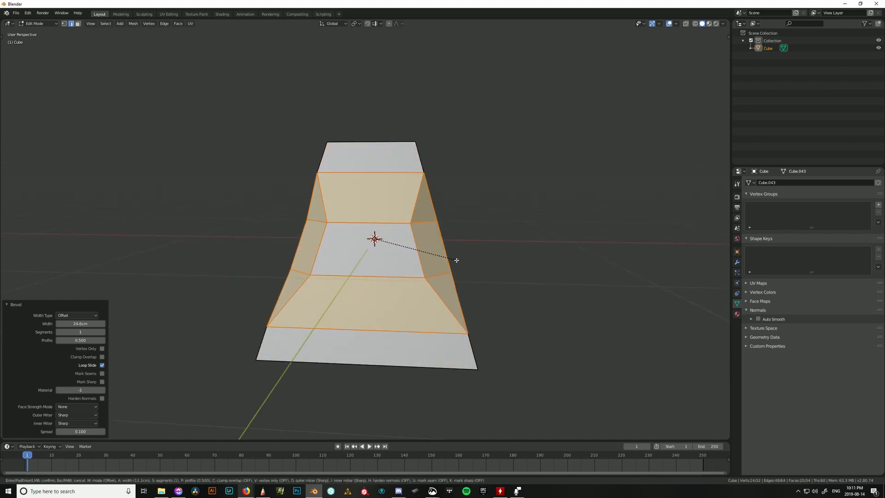
right_click(456, 260)
Deselect the slanted corner edges of the middle band, keeping only its upper and lower horizontal edge loops selected.
middle_drag(456, 261, 509, 270)
alt+shift+click(329, 254)
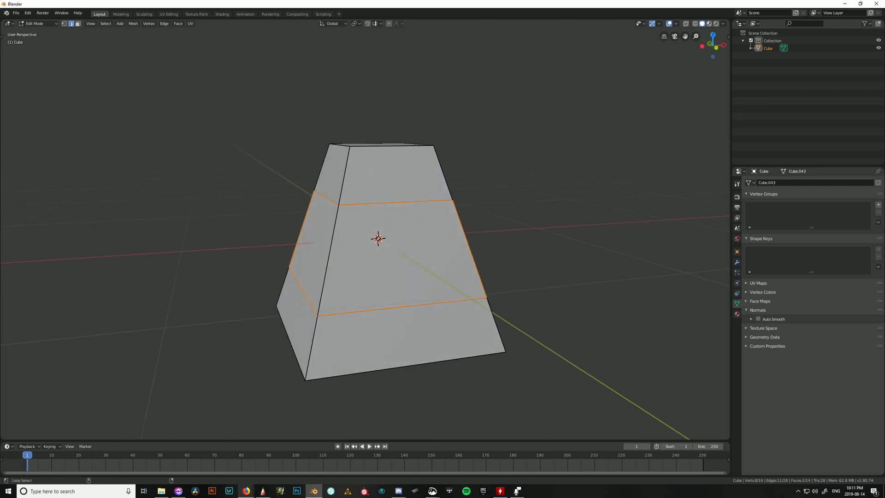
middle_drag(331, 253, 454, 261)
alt+shift+click(351, 250)
middle_drag(325, 262, 433, 270)
shift+click(298, 259)
shift+click(375, 265)
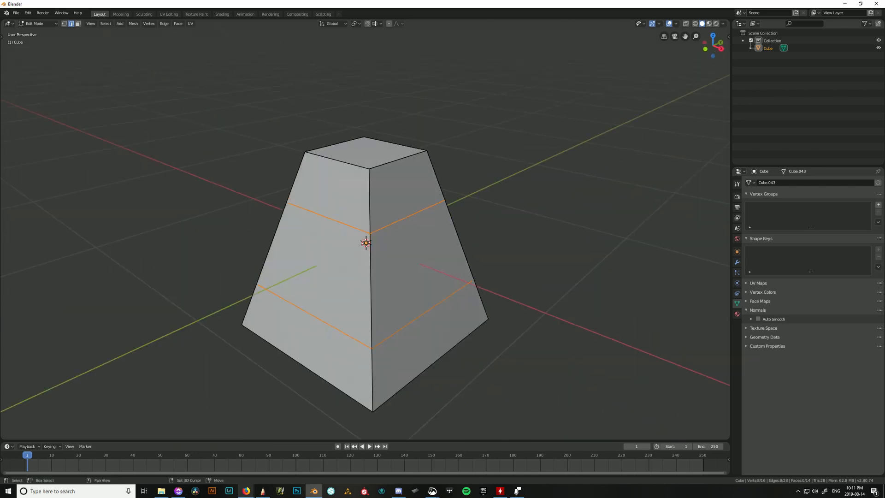
Bevel the upper and lower edge loops about 2.44 cm with 1 segment to form two narrow bands.
middle_drag(374, 266, 460, 263)
key(ctrl+b)
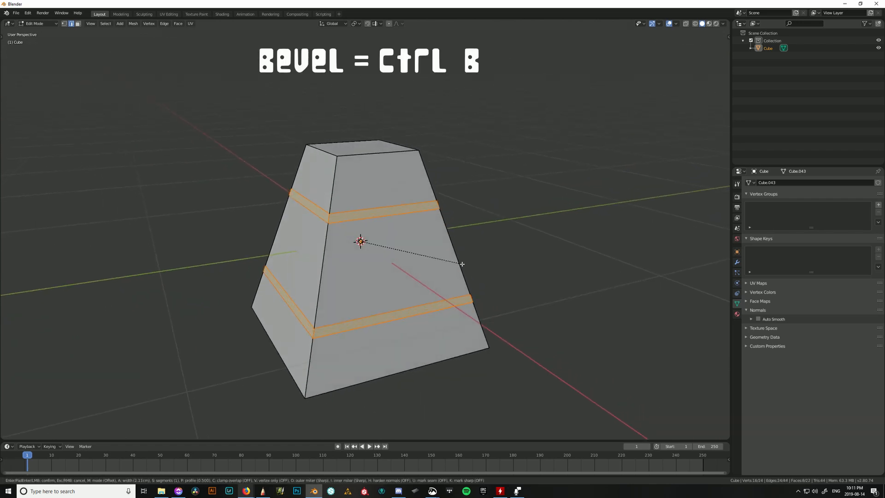
click(462, 265)
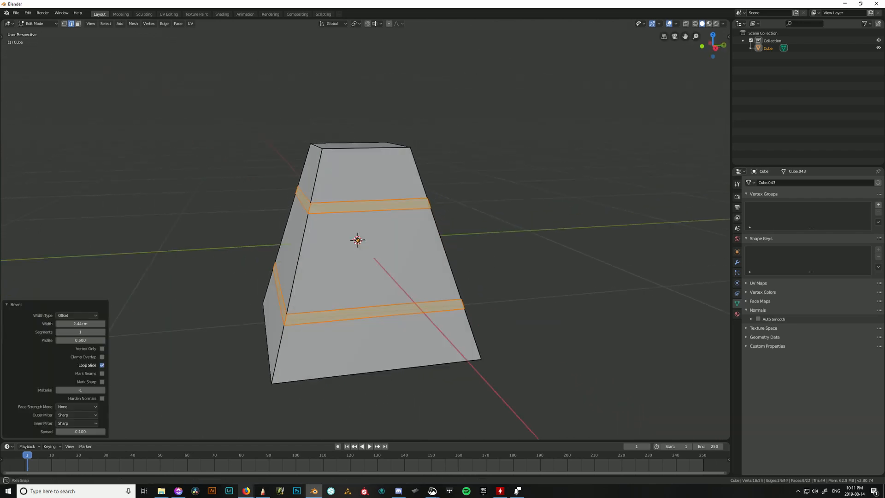
Extrude the faces of both narrow bands along their normals, about 5.26 cm inward, to form grooves around the cube.
middle_drag(462, 265, 465, 283)
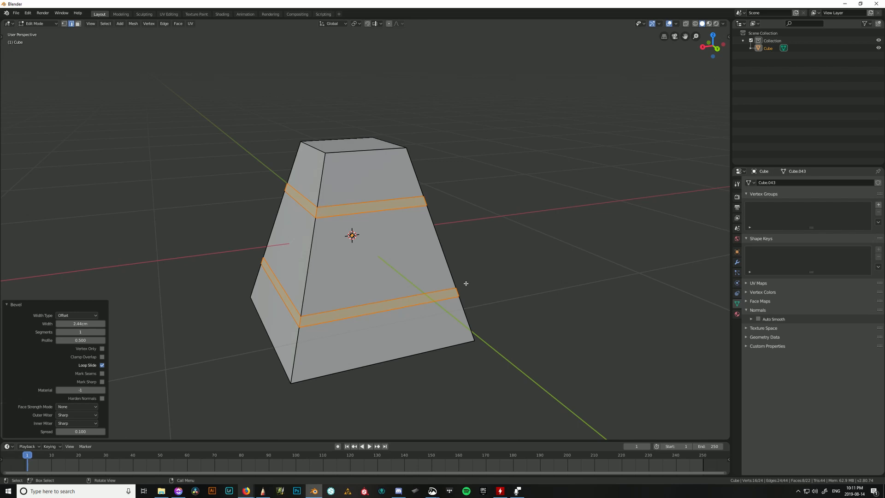
middle_drag(429, 224, 291, 210)
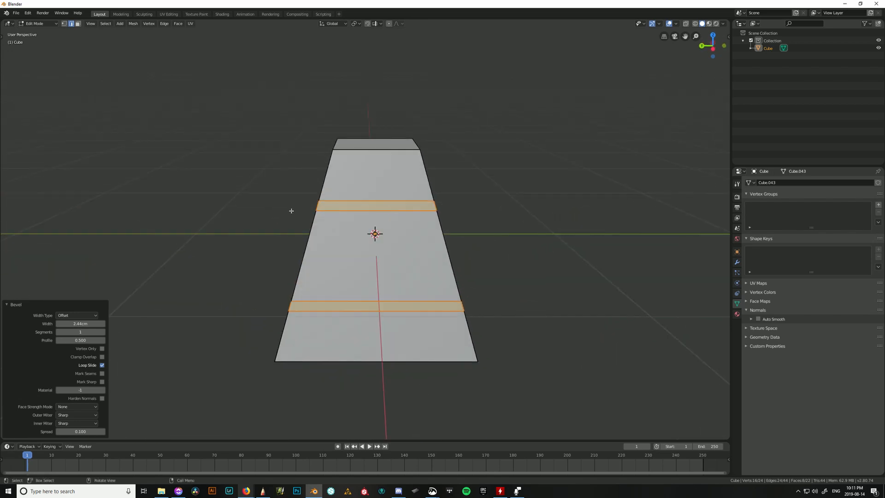
middle_drag(390, 207, 318, 203)
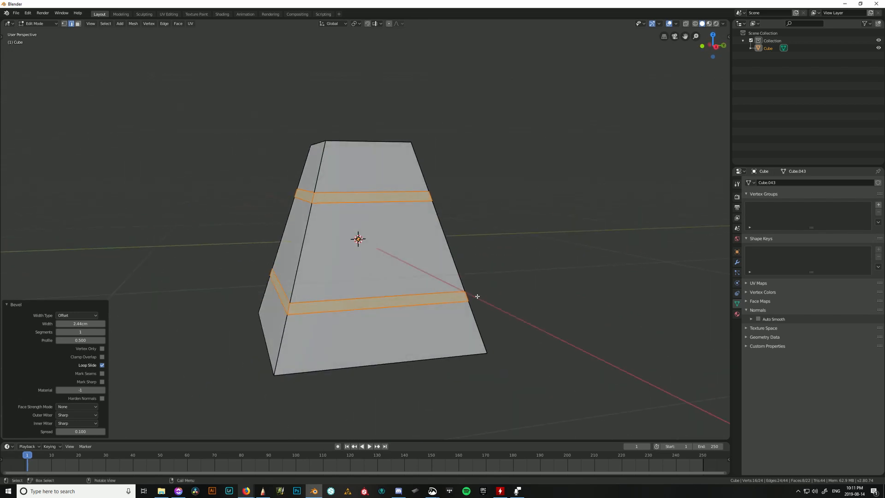
middle_drag(477, 297, 425, 292)
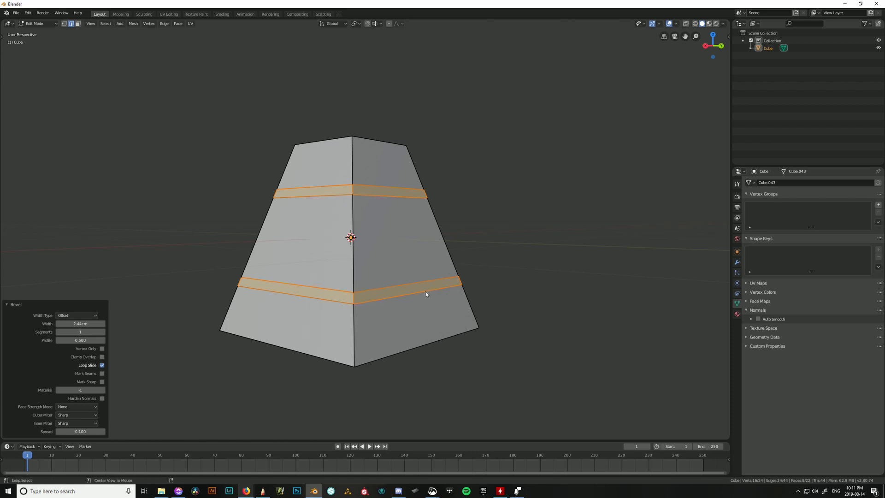
key(alt+e)
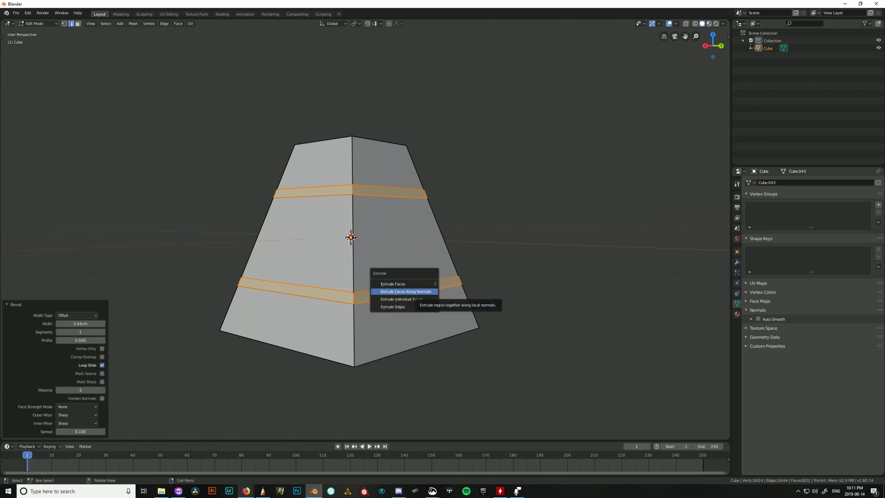
click(406, 292)
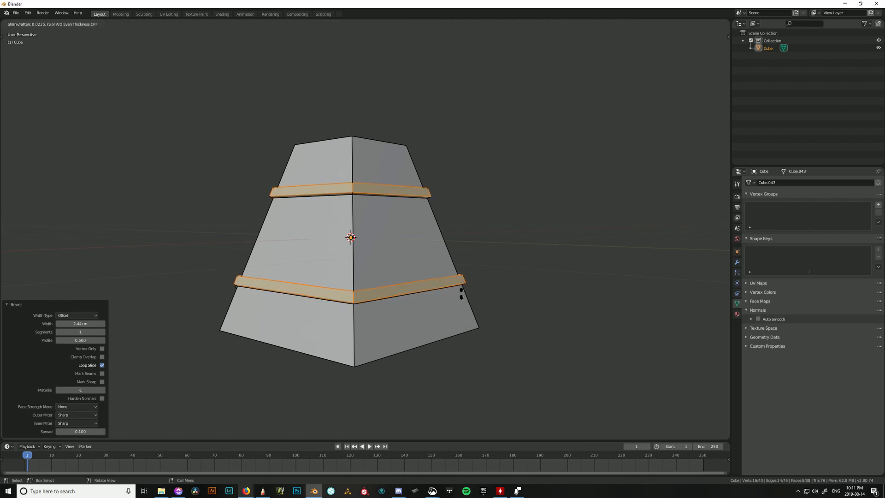
click(484, 284)
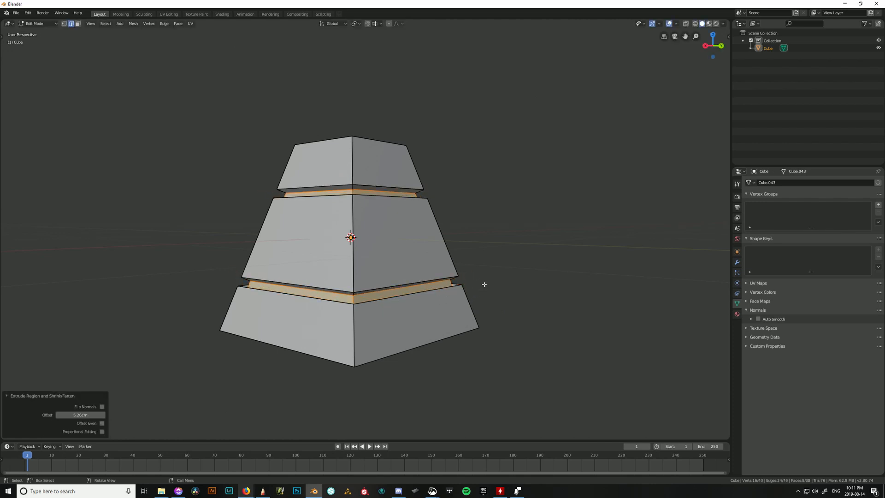
mouse_move(484, 285)
middle_down()
mouse_move(491, 300)
mouse_move(528, 303)
mouse_move(583, 289)
mouse_move(646, 290)
mouse_move(496, 292)
middle_up()
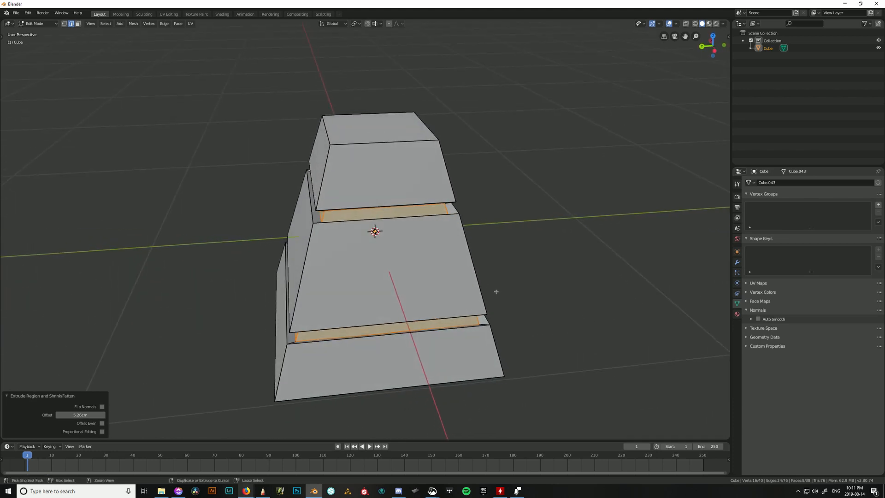
Undo the groove extrusion, both bevels and the loop cut to restore the plain tapered cube.
key(ctrl+z)
key(ctrl+z)
key(ctrl+z)
key(ctrl+z)
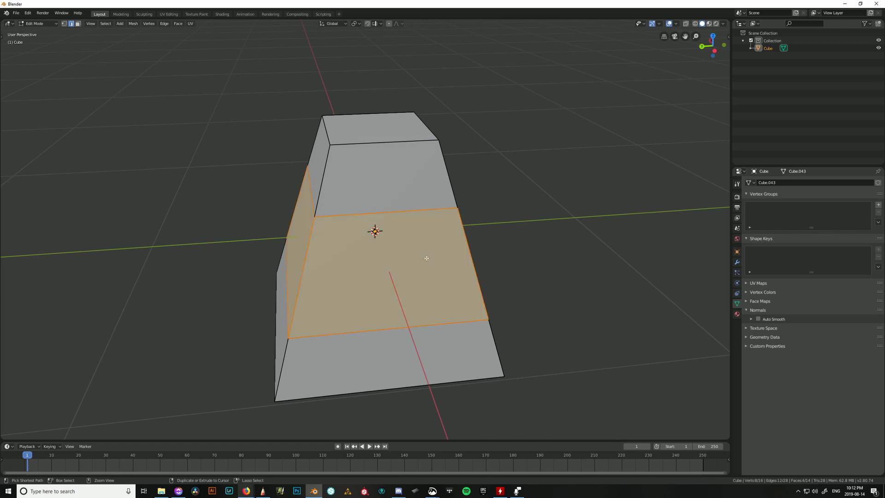
middle_drag(424, 256, 509, 251)
key(ctrl+z)
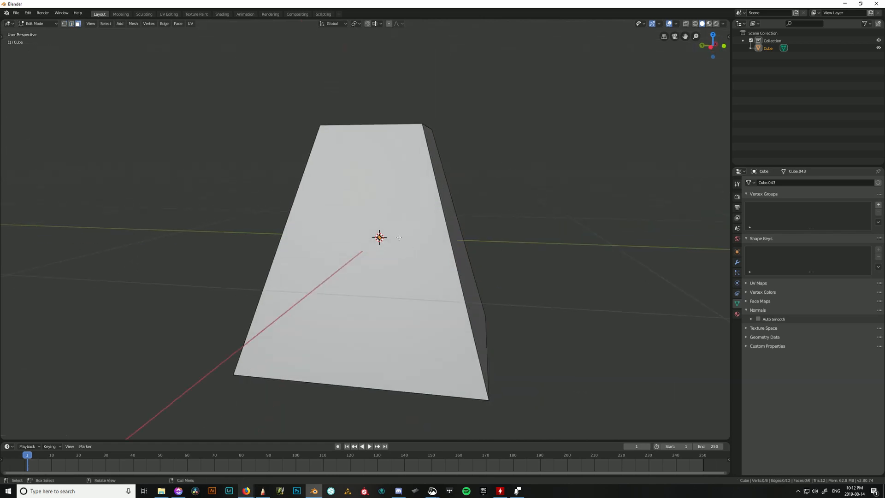
Add one horizontal loop cut around the tapered cube and adjust it to smoothness 0.260 and factor 0.120.
key(ctrl+r)
click(478, 257)
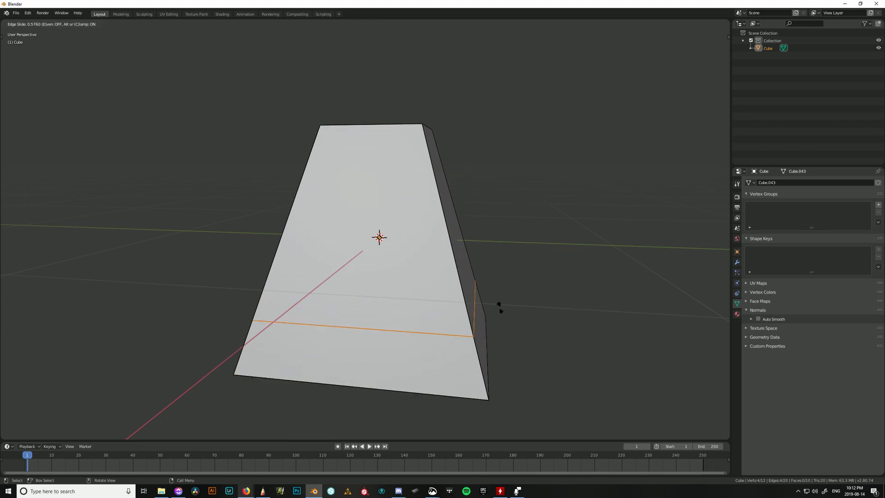
click(484, 343)
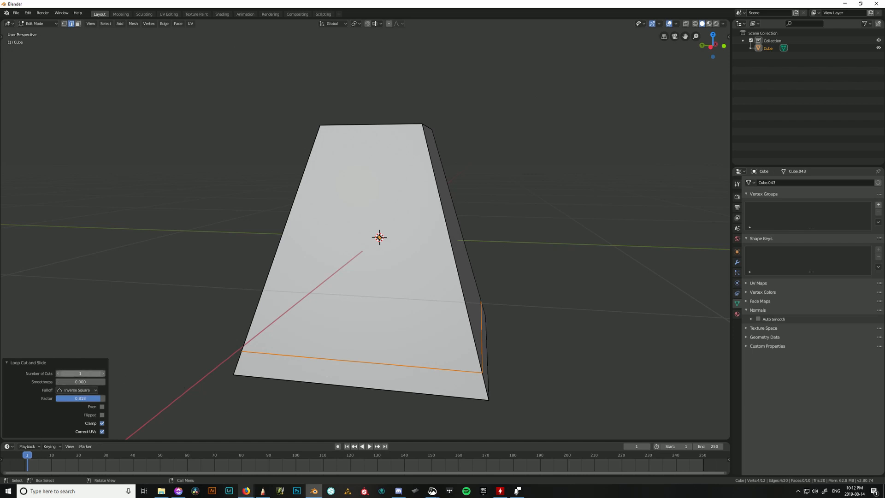
drag(69, 375, 31, 425)
drag(40, 426, 76, 415)
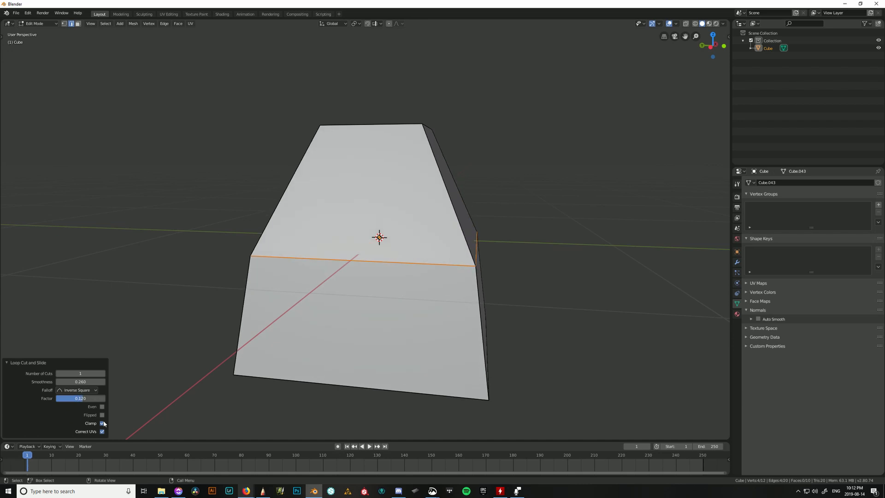
Undo the smoothed horizontal loop cut on the tapered cube.
key(ctrl+z)
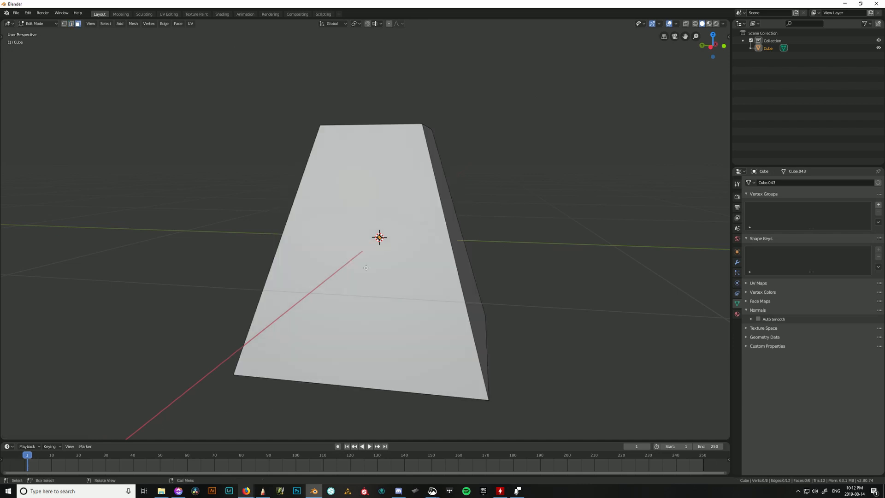
key(ctrl+r)
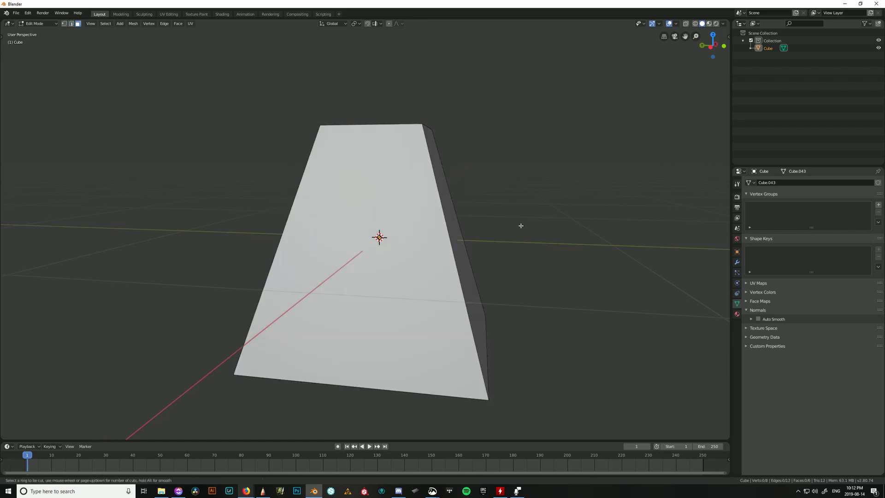
key(Escape)
middle_drag(548, 241, 447, 168)
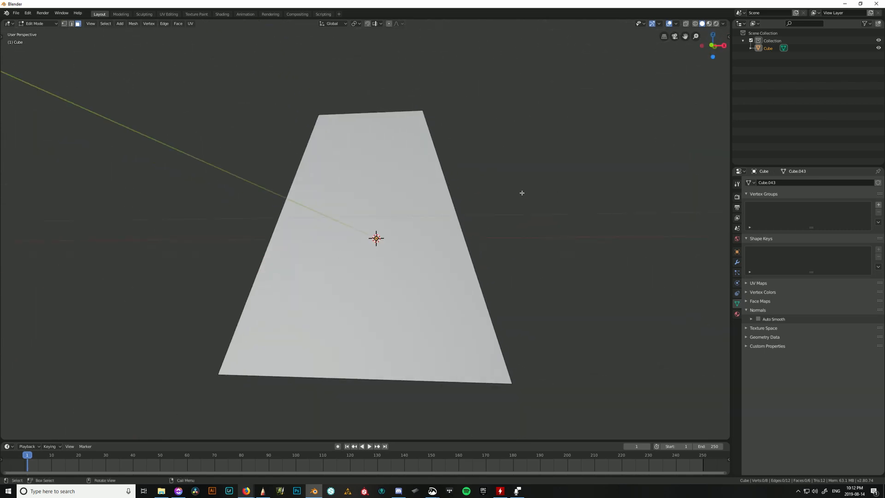
middle_drag(404, 213, 426, 235)
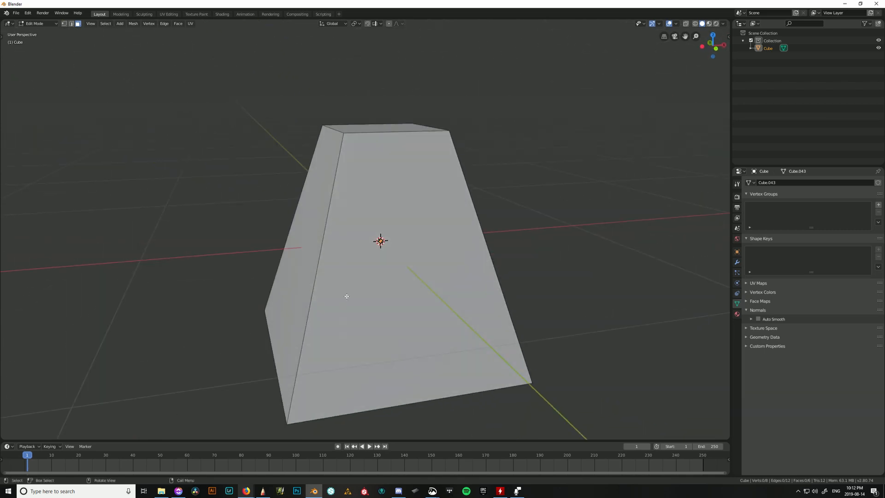
Select two slanted side edges in edge mode, and add one horizontal loop cut at the middle of the tapered cube.
key(2)
click(307, 292)
shift+click(511, 274)
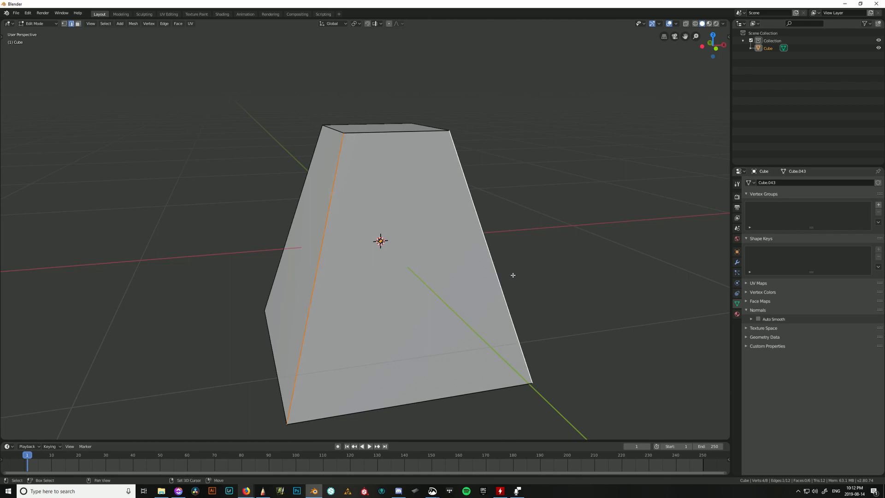
middle_drag(542, 282, 480, 293)
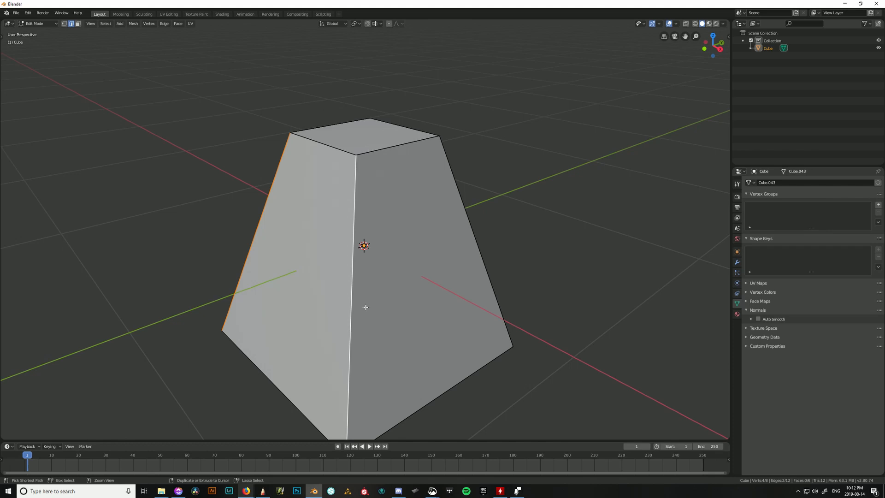
key(ctrl+r)
click(447, 292)
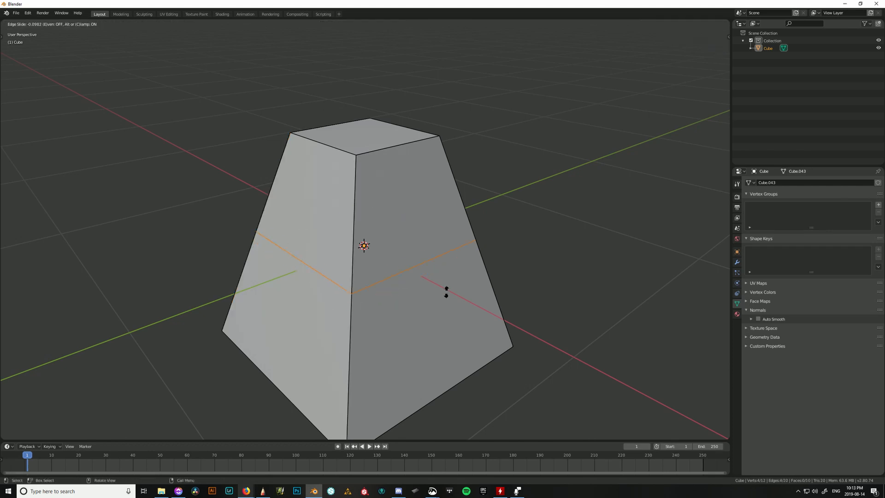
right_click(515, 286)
Select three connected edges of the loop cut by picking the shortest path between two of its edges.
middle_drag(515, 287, 602, 260)
click(335, 300)
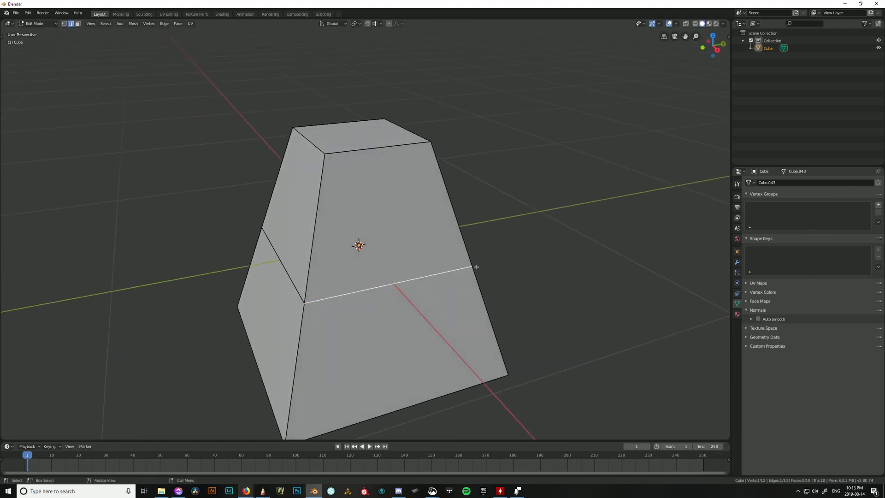
middle_drag(475, 263, 339, 267)
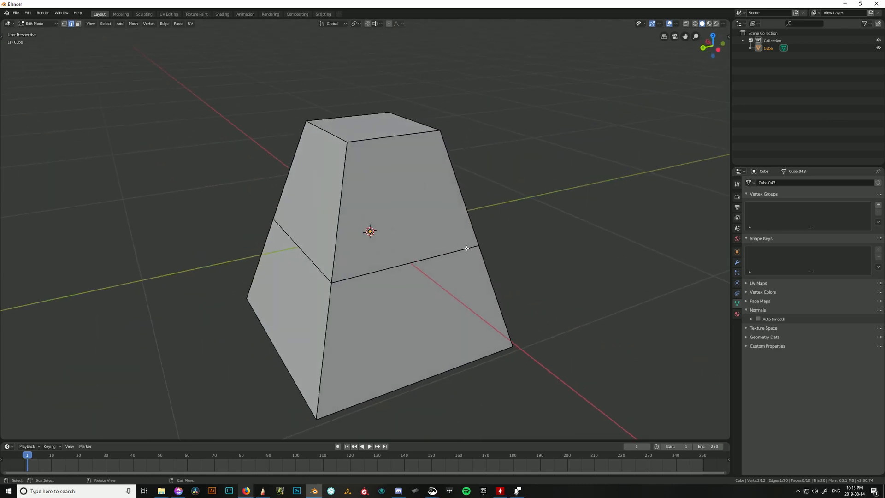
key(ctrl)
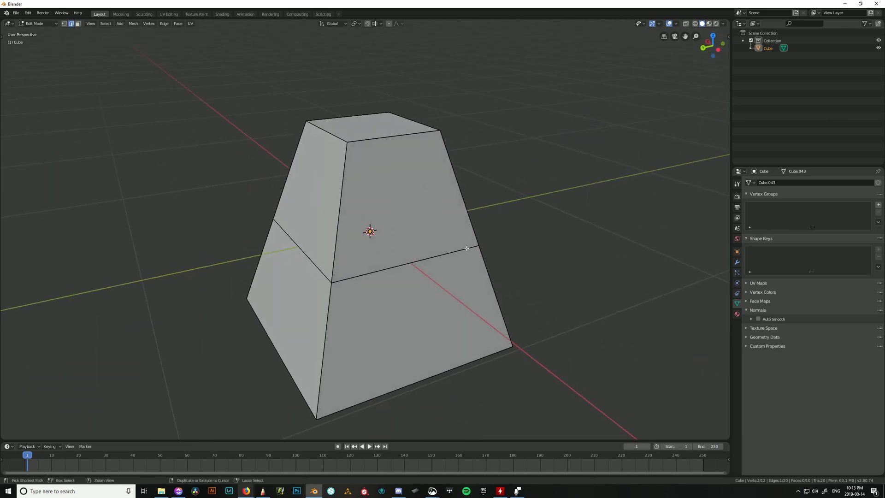
ctrl+click(467, 248)
middle_drag(466, 248, 397, 257)
middle_drag(466, 277, 351, 265)
middle_drag(445, 251, 355, 265)
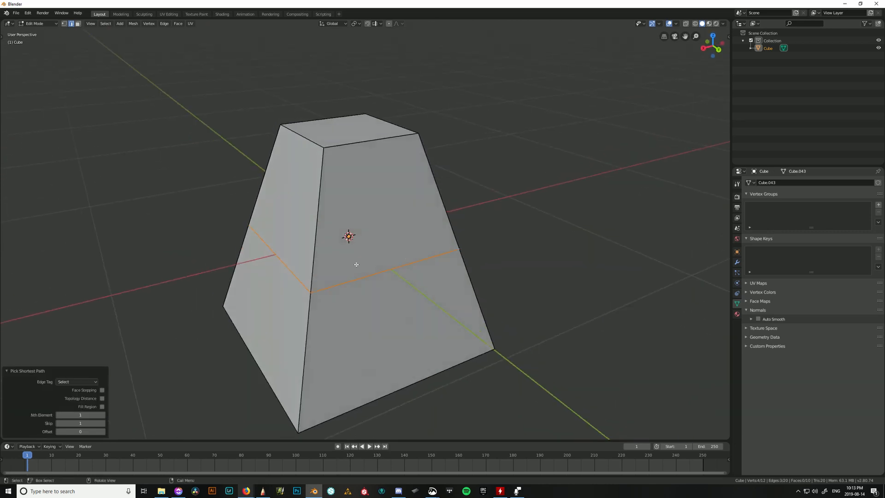
Dissolve the three selected loop-cut edges, and select the one remaining horizontal edge.
middle_drag(480, 251, 389, 307)
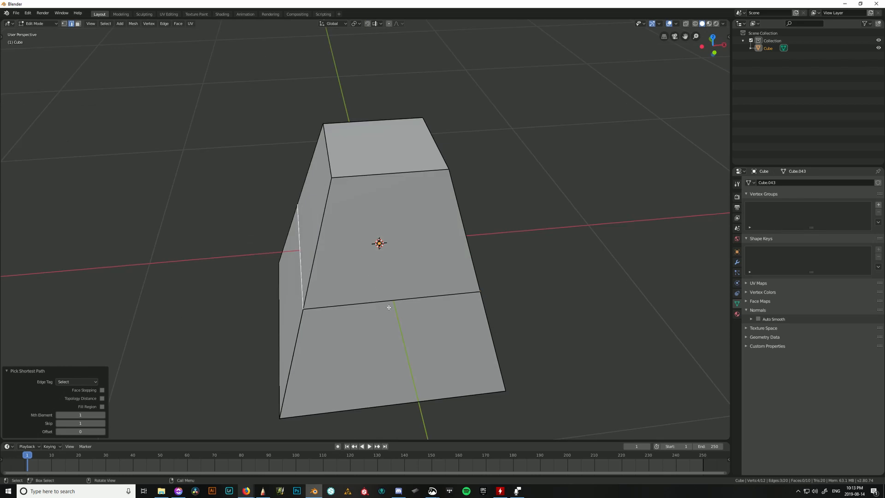
middle_drag(399, 270, 372, 282)
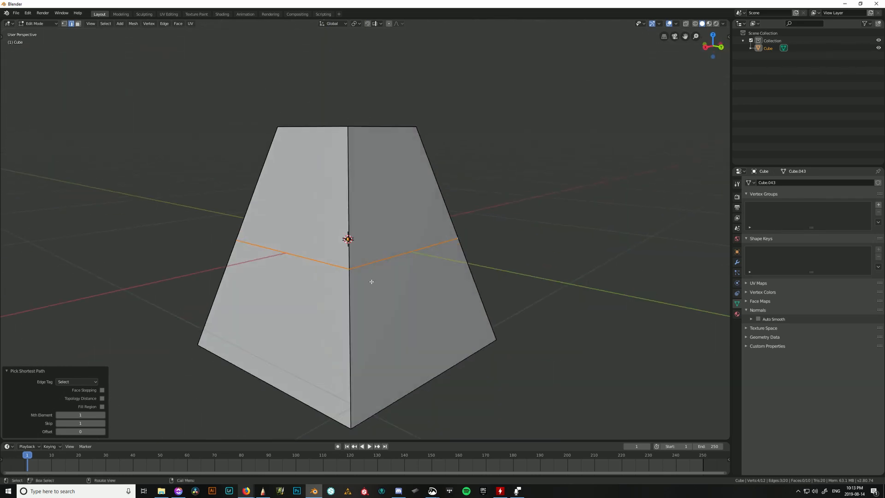
middle_drag(313, 253, 336, 242)
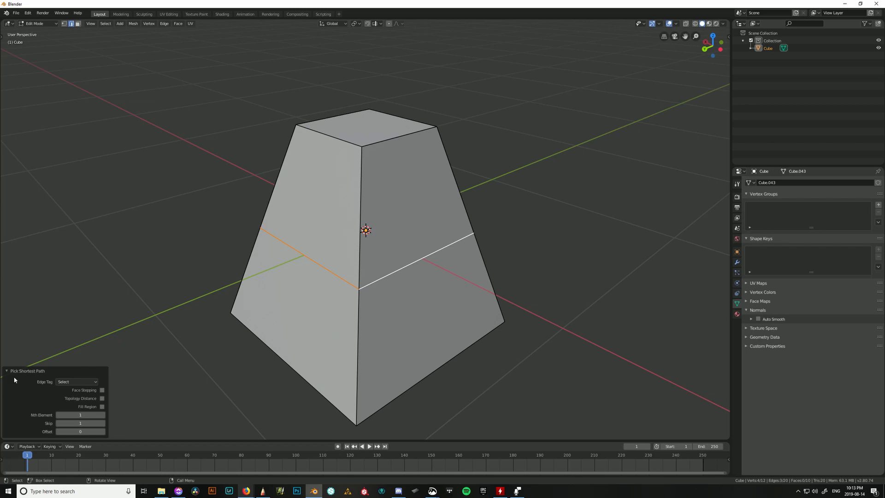
middle_drag(323, 299, 539, 288)
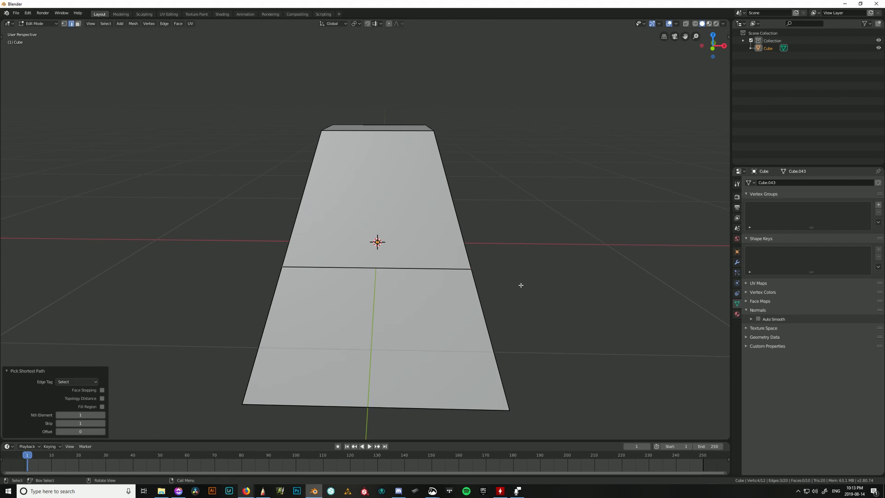
middle_drag(520, 278, 391, 296)
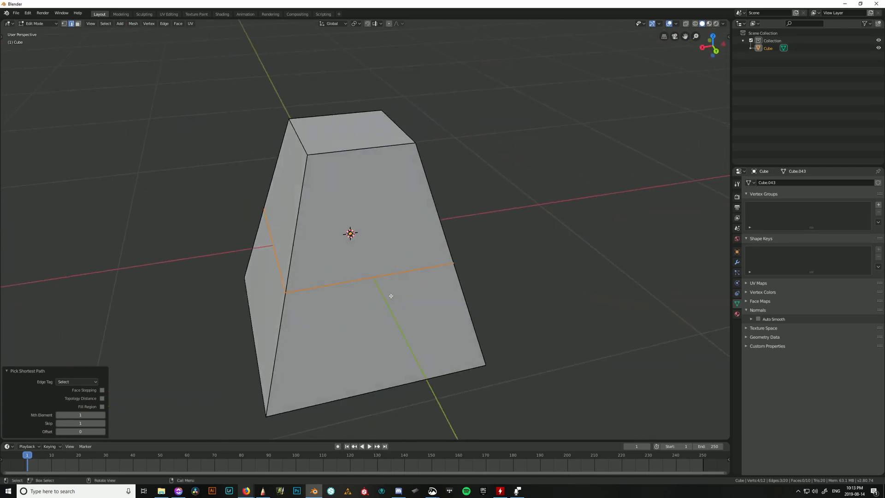
middle_drag(239, 272, 285, 273)
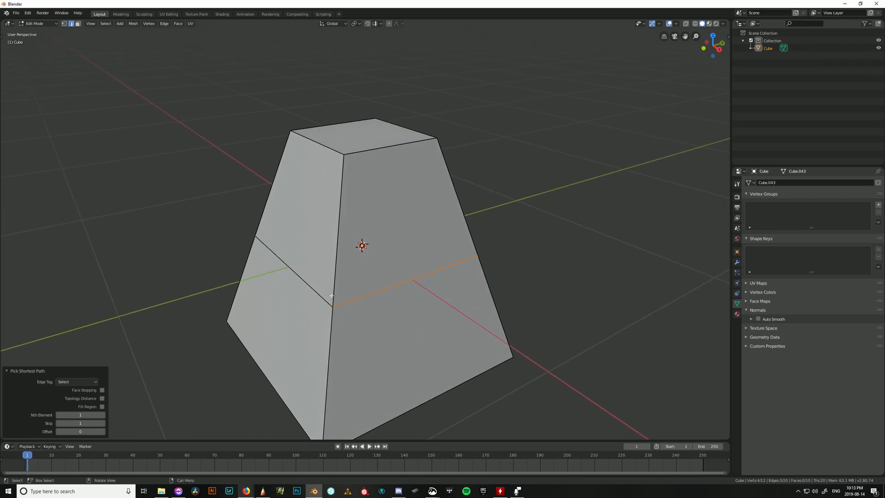
key(ctrl+x)
middle_drag(332, 296, 266, 291)
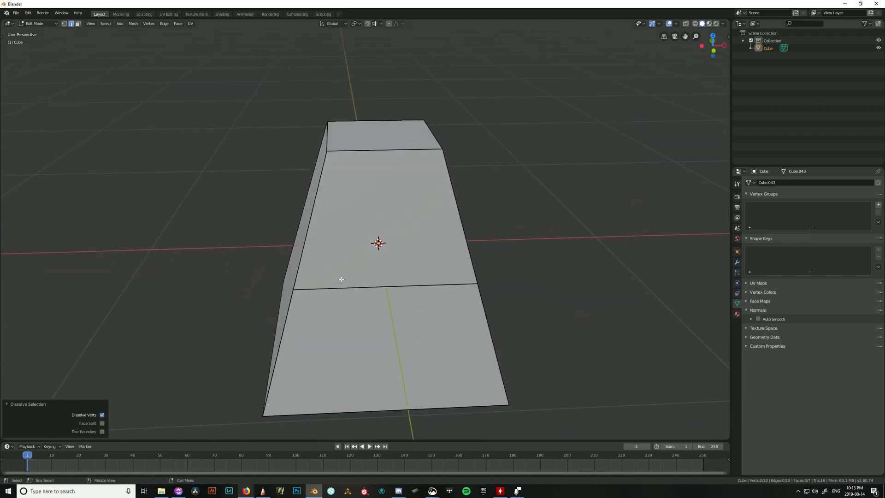
click(341, 279)
middle_drag(341, 279, 449, 202)
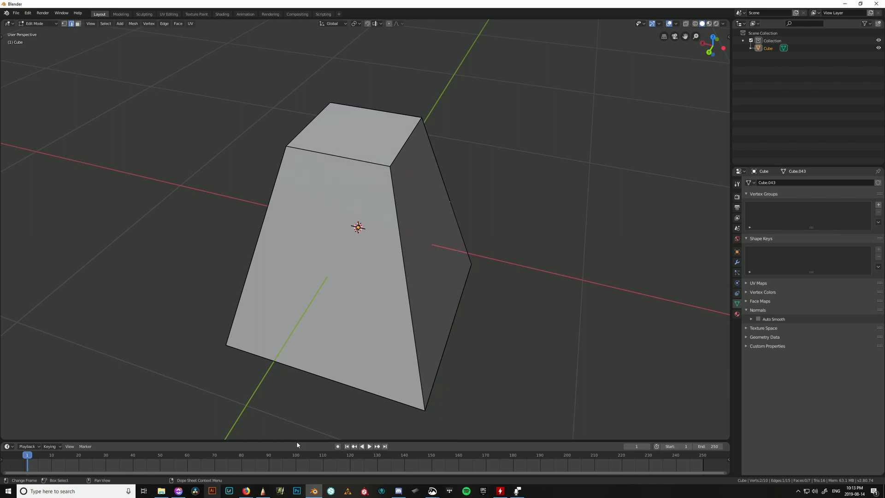
Switch to the Google Slides presentation, read the Dissolve Edge slide, and return to Blender.
key(alt+Tab)
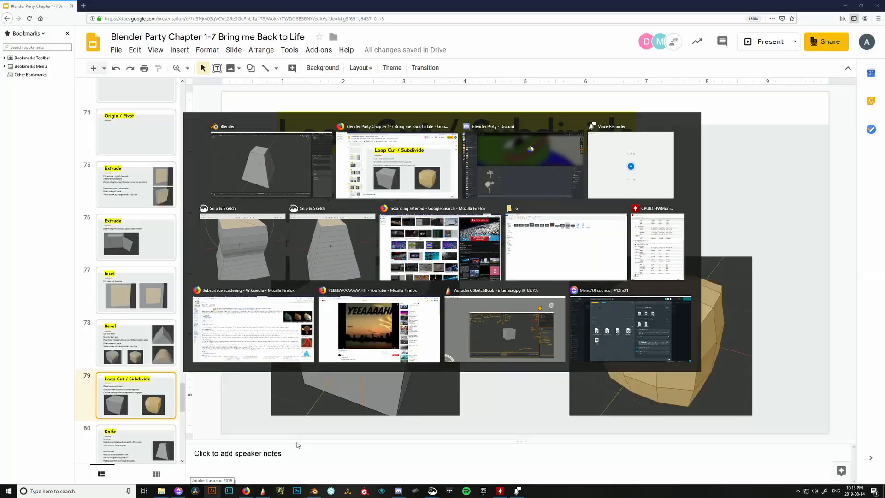
scroll(145, 438, down, 4)
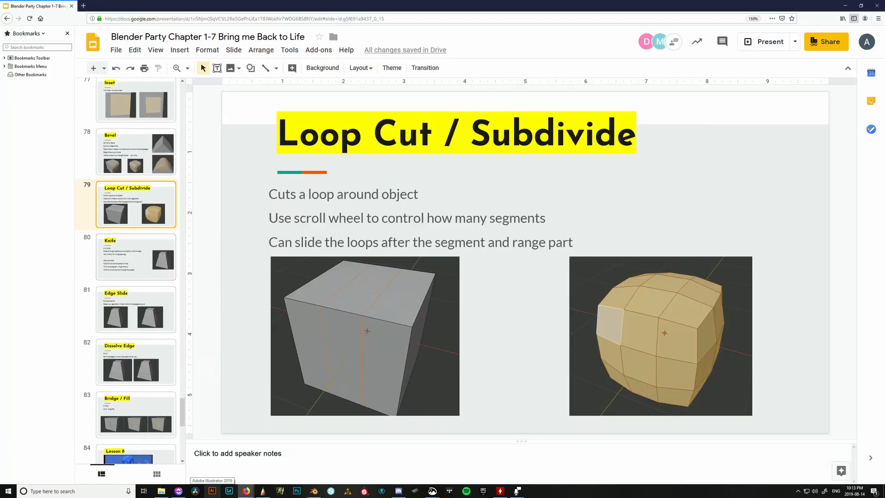
click(140, 378)
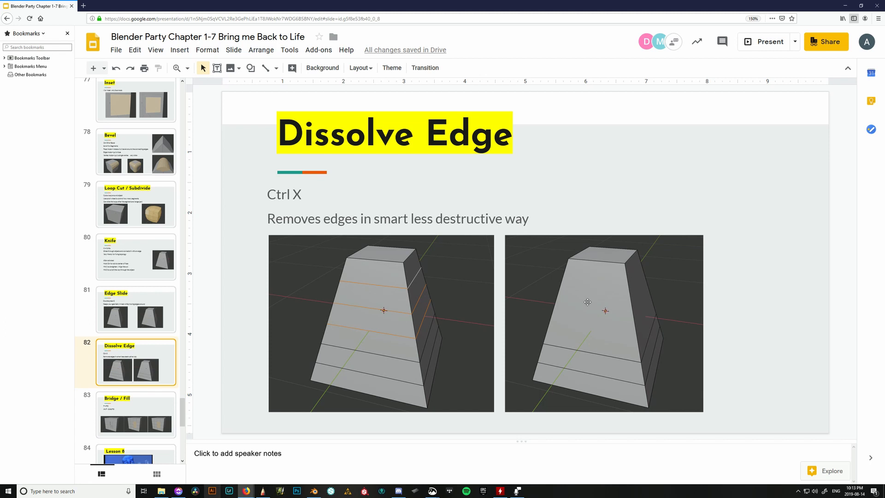
key(alt+Tab)
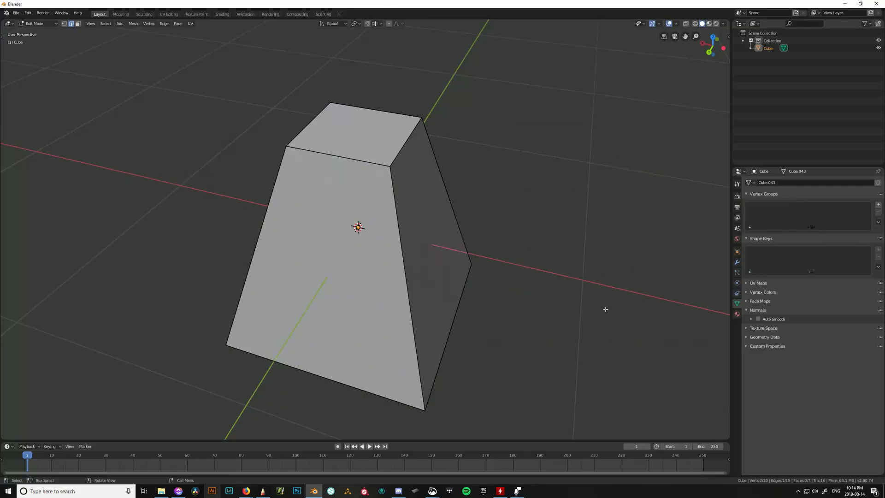
Undo the edge selection and the dissolve on the tapered cube.
middle_drag(539, 301, 469, 296)
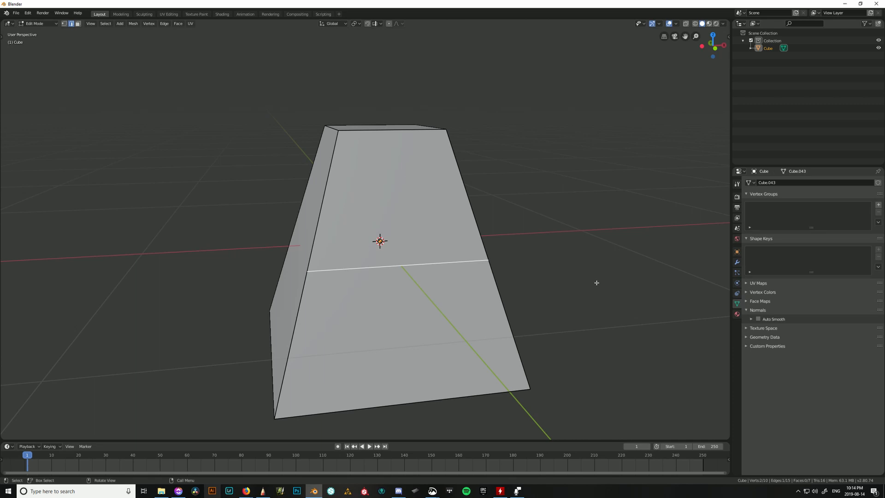
middle_drag(597, 283, 484, 300)
key(ctrl+z)
key(ctrl+z)
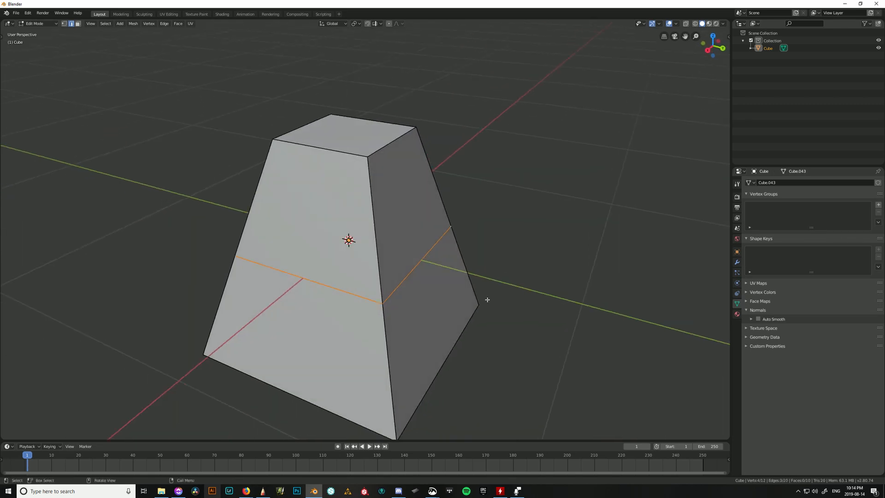
Delete the three selected loop-cut edges with the Edges option, and examine the mesh from several sides.
key(x)
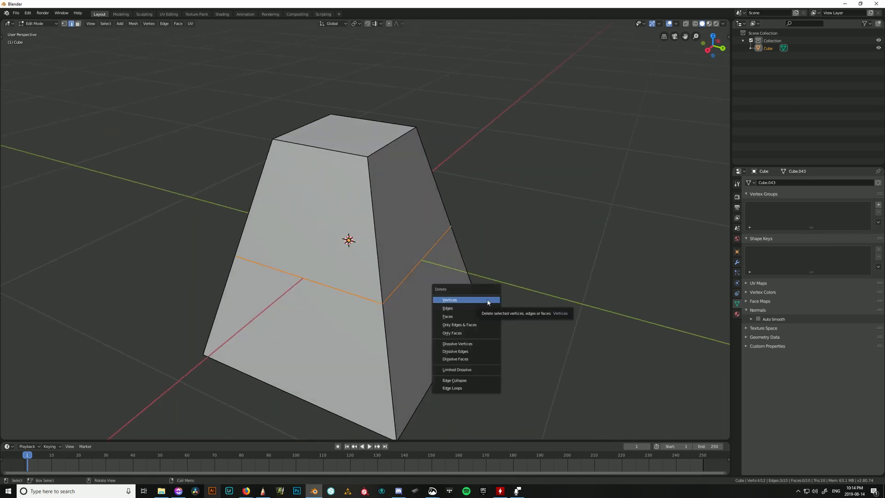
click(483, 308)
middle_drag(482, 308, 384, 250)
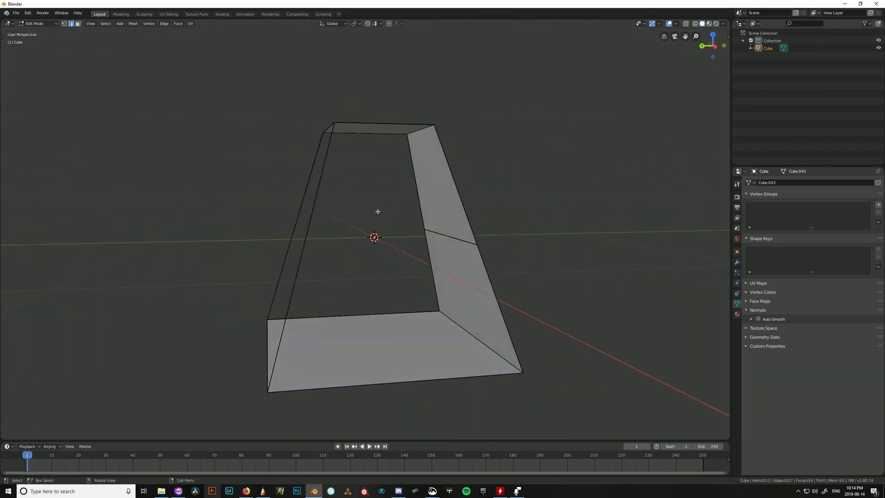
middle_drag(378, 364, 450, 220)
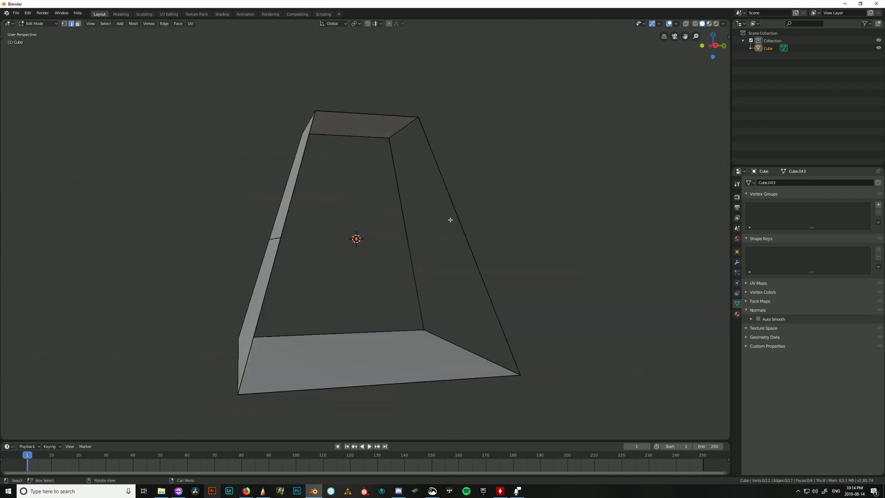
middle_drag(243, 266, 475, 293)
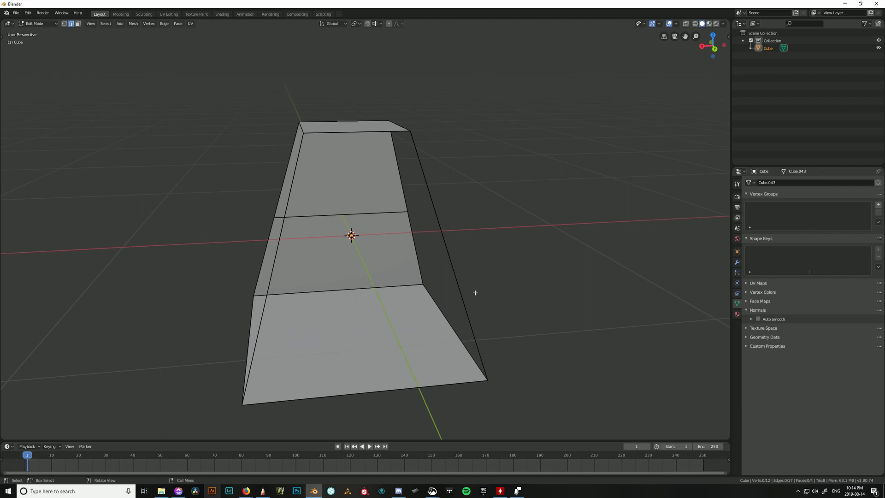
middle_drag(475, 293, 526, 308)
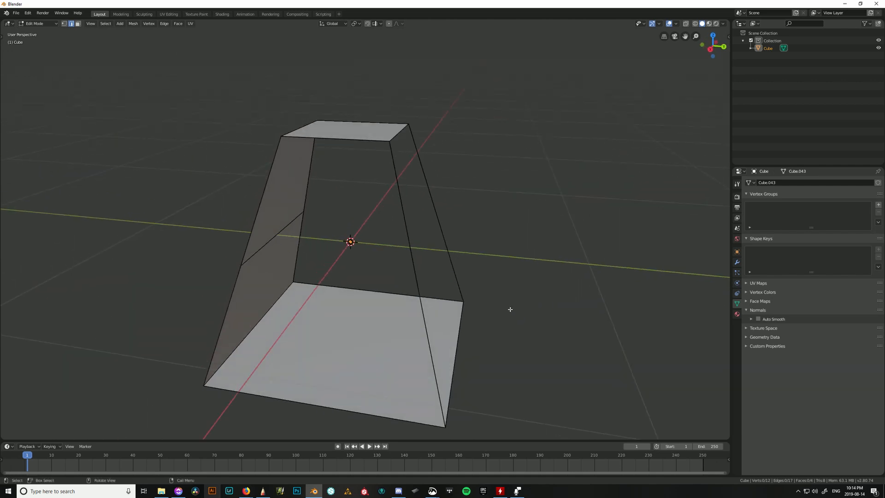
Undo the deletion of the three loop-cut edges.
key(ctrl+z)
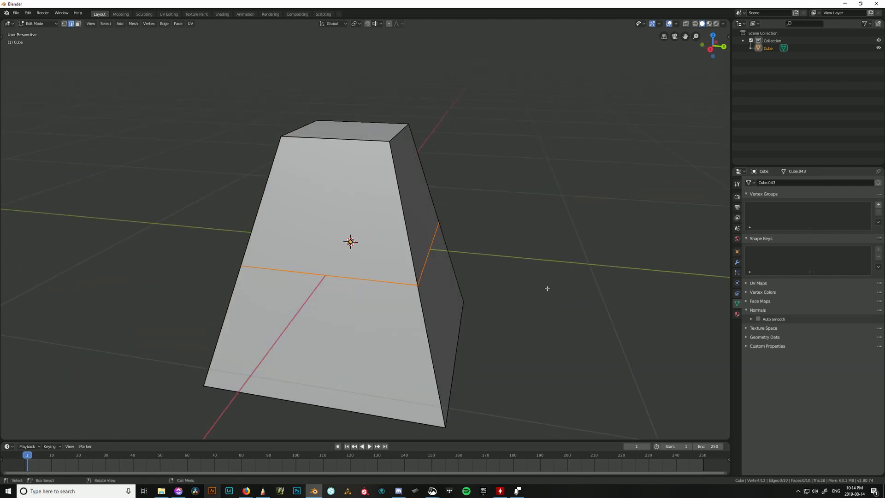
middle_drag(548, 289, 401, 264)
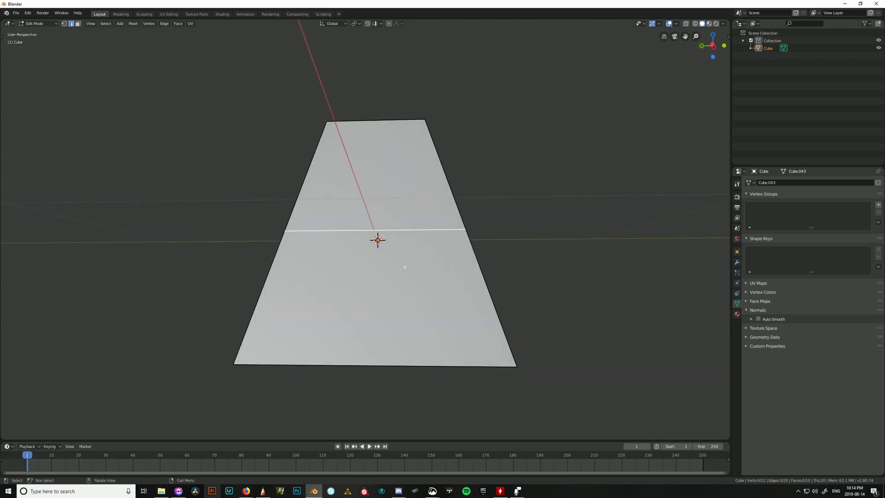
middle_drag(405, 262, 550, 288)
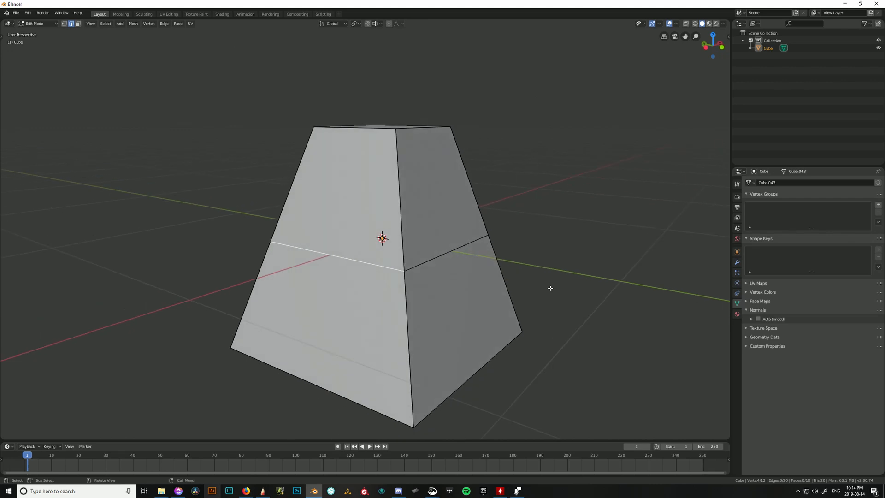
Select three connected mid-height loop-cut edges of the tapered cube, dissolve them, and examine the mesh from several sides.
click(454, 253)
middle_drag(515, 253, 550, 255)
click(401, 253)
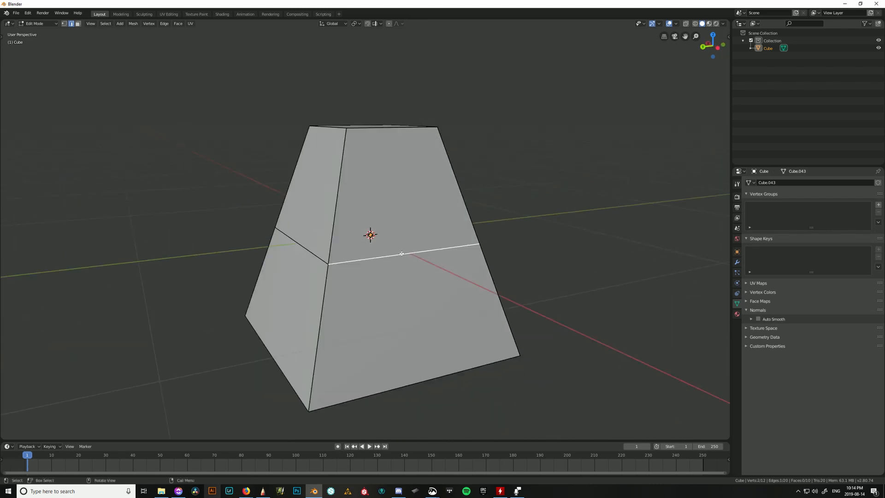
middle_drag(401, 250, 424, 296)
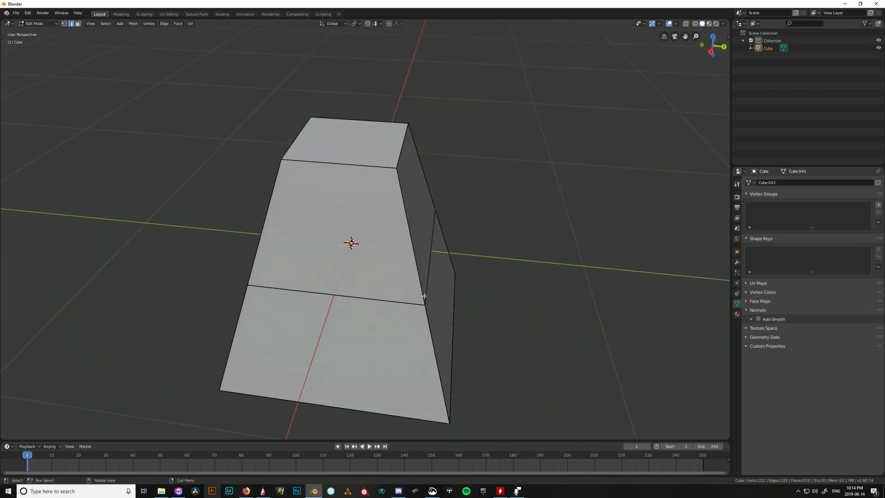
ctrl+click(305, 291)
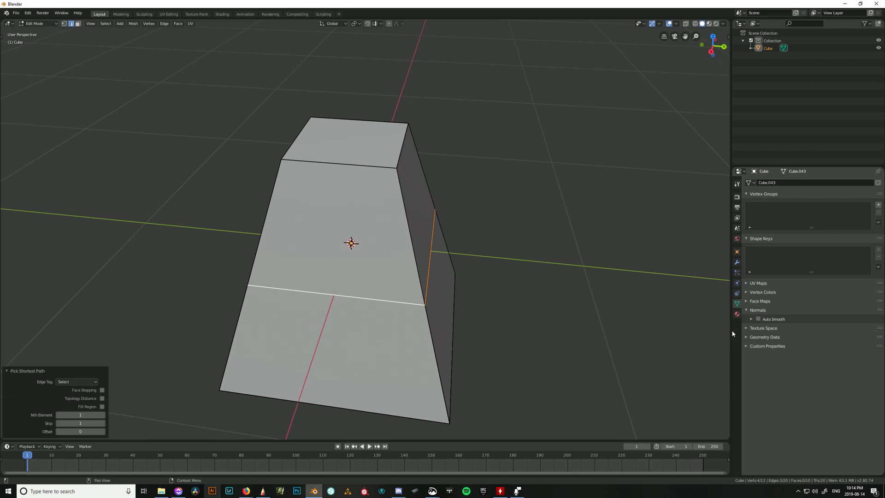
middle_drag(455, 336, 389, 257)
key(ctrl+x)
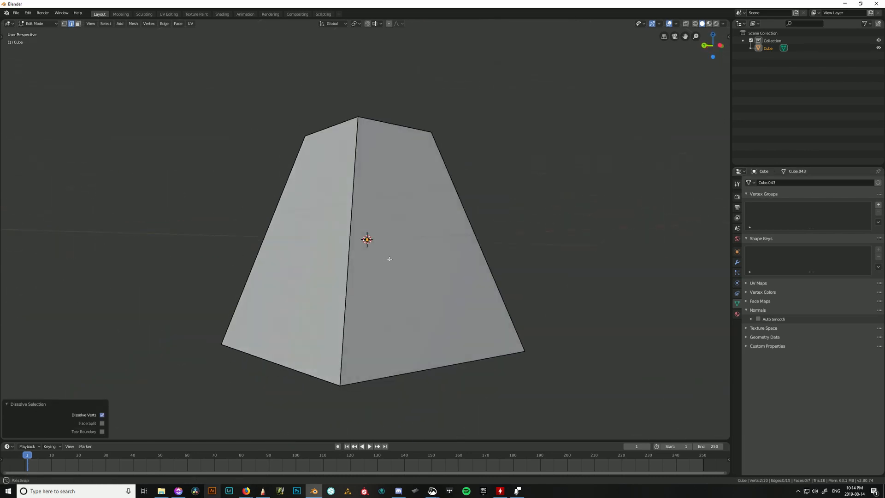
middle_drag(442, 231, 410, 250)
middle_drag(393, 208, 357, 286)
middle_drag(237, 267, 355, 318)
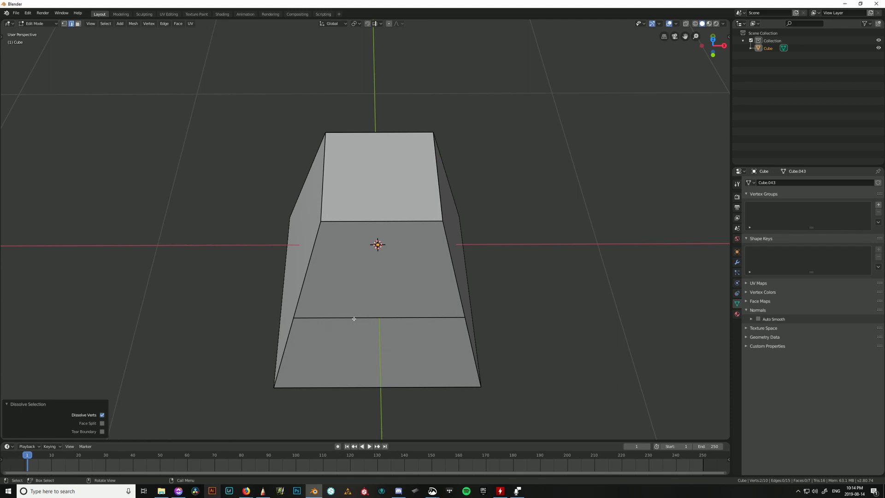
Select the remaining loop-cut edge and slide it up along its face to near the upper end of the tapered cube.
click(354, 318)
middle_drag(386, 335, 475, 208)
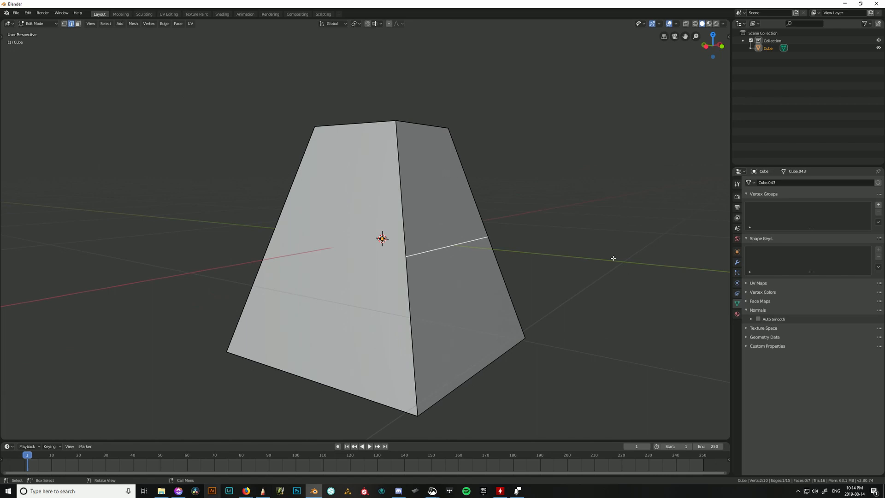
key(g)
key(g)
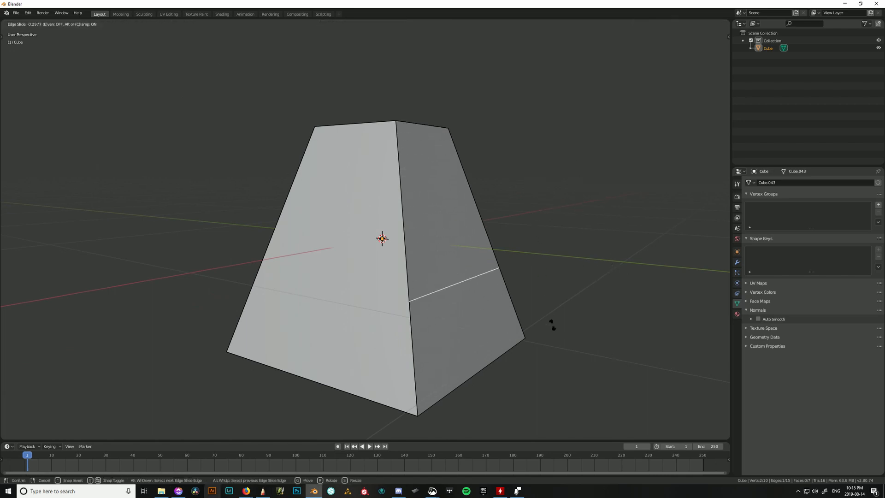
click(484, 218)
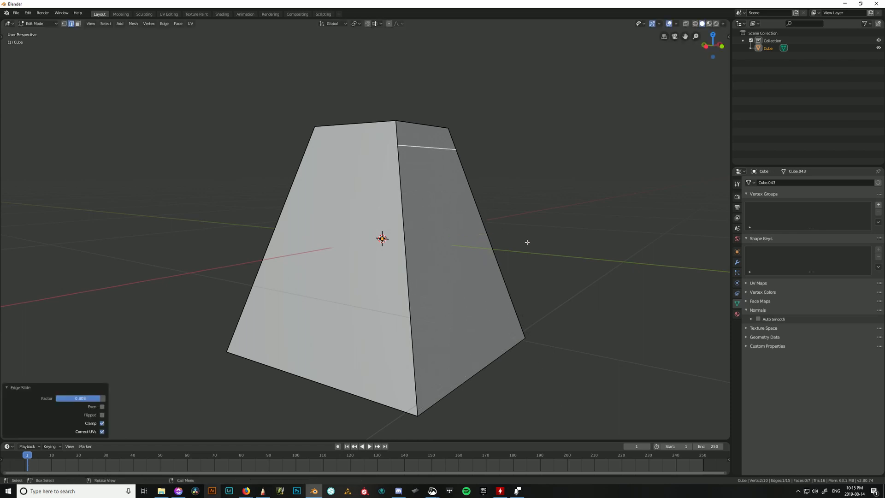
Slide the selected edge back down to about the middle of its face.
middle_drag(525, 243, 494, 251)
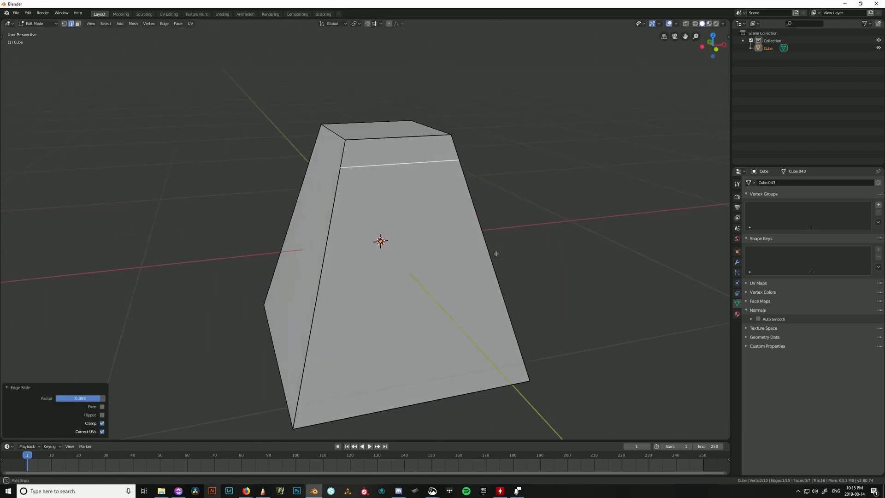
key(g)
key(g)
click(530, 301)
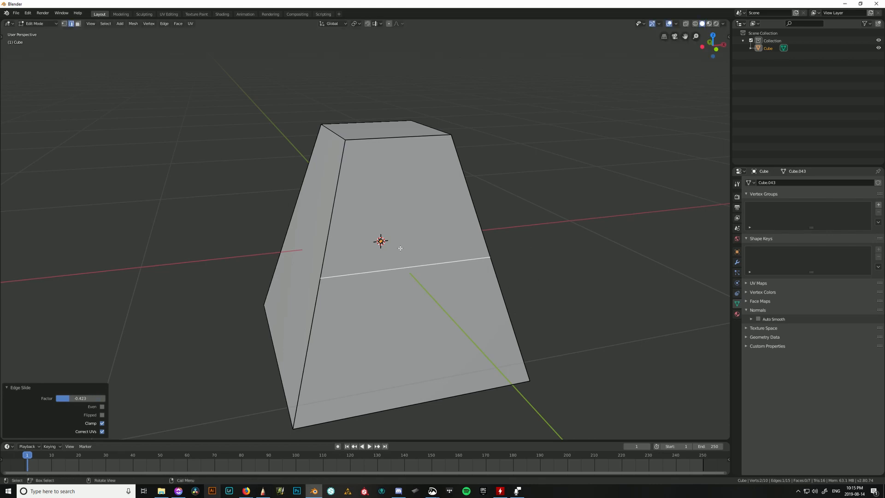
Bevel the mid-height edge with one segment and a width of about 23 cm to form a wide face.
key(ctrl+b)
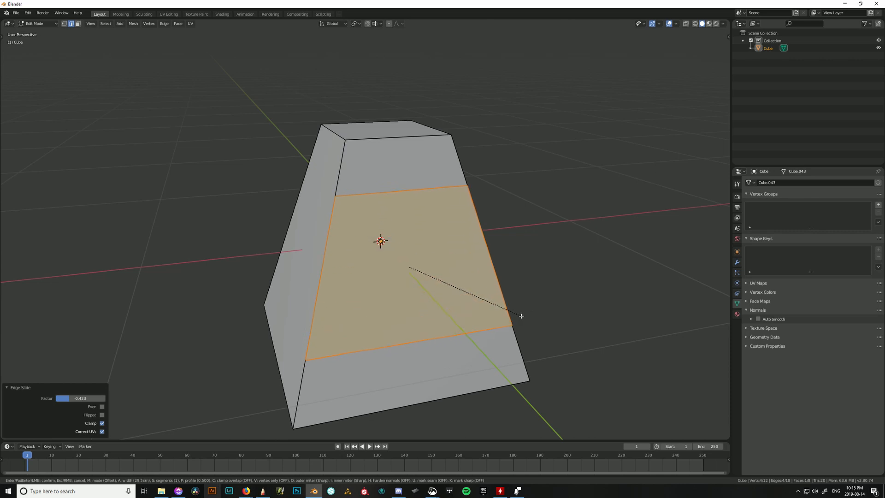
scroll(521, 316, up, 1)
scroll(522, 316, down, 2)
click(508, 311)
Extrude the beveled face outward along its normal by about 26.7 cm.
middle_drag(510, 310, 271, 175)
key(e)
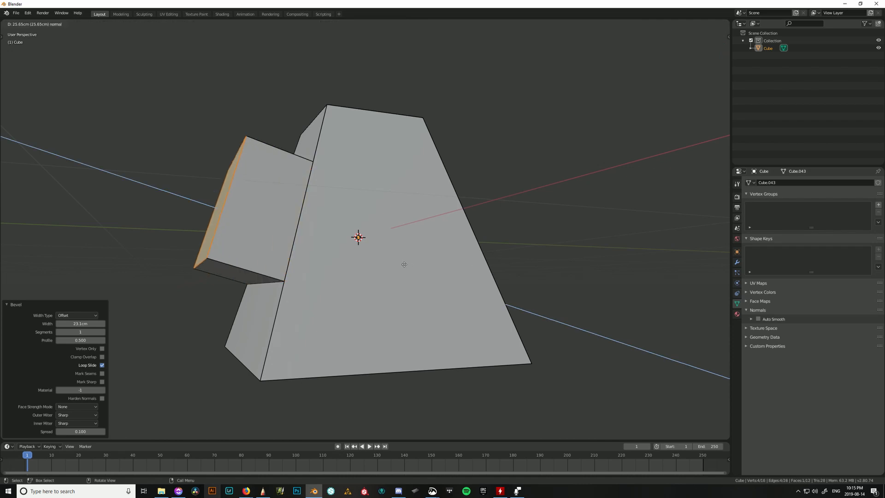
click(403, 262)
mouse_move(403, 263)
middle_down()
mouse_move(373, 235)
mouse_move(376, 211)
mouse_move(583, 213)
mouse_move(468, 253)
mouse_move(390, 252)
middle_up()
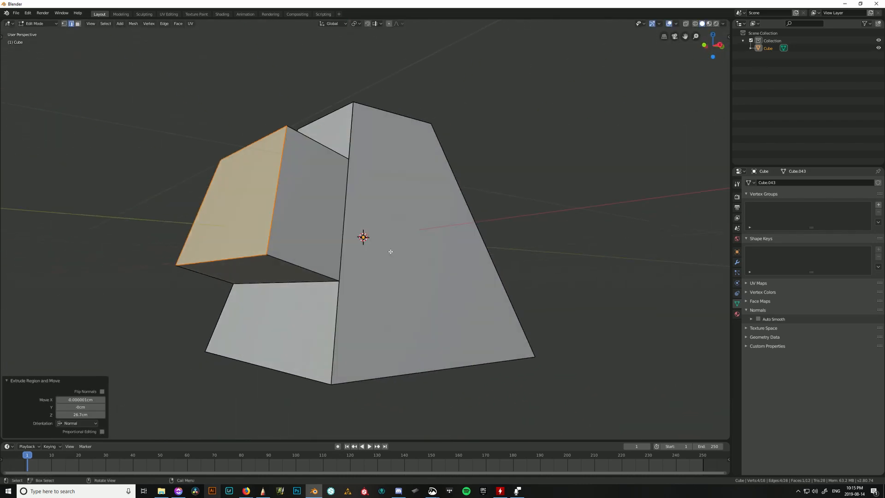
Undo the extrusion and the bevel, and dissolve the single edge across the middle of the face.
key(ctrl+z)
key(ctrl+z)
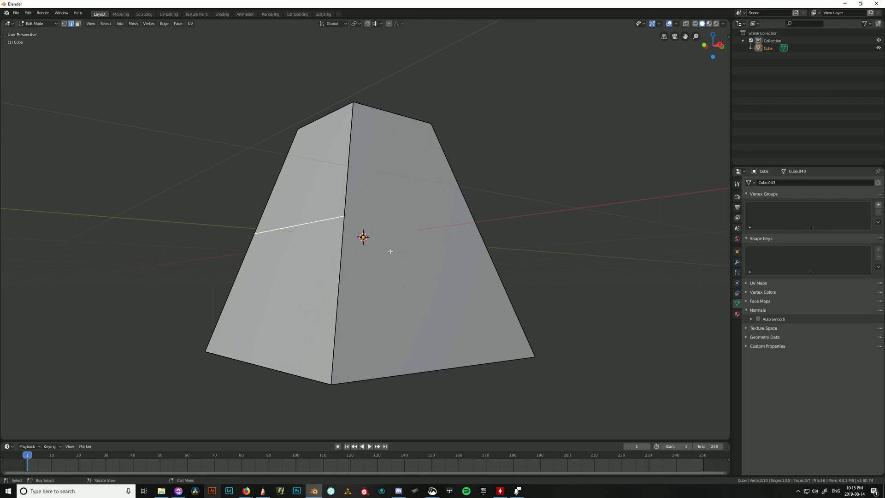
middle_drag(390, 252, 530, 286)
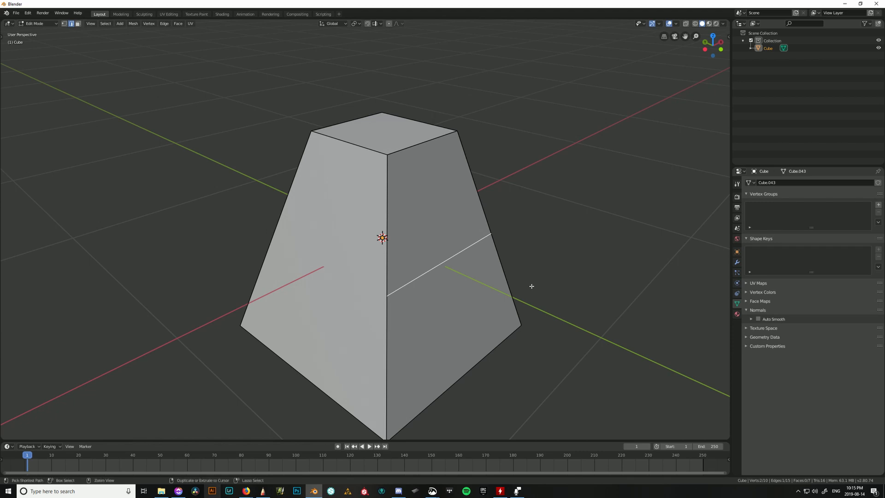
key(ctrl+x)
Select the two slanted side edges of one face of the tapered cube and subdivide them.
click(393, 253)
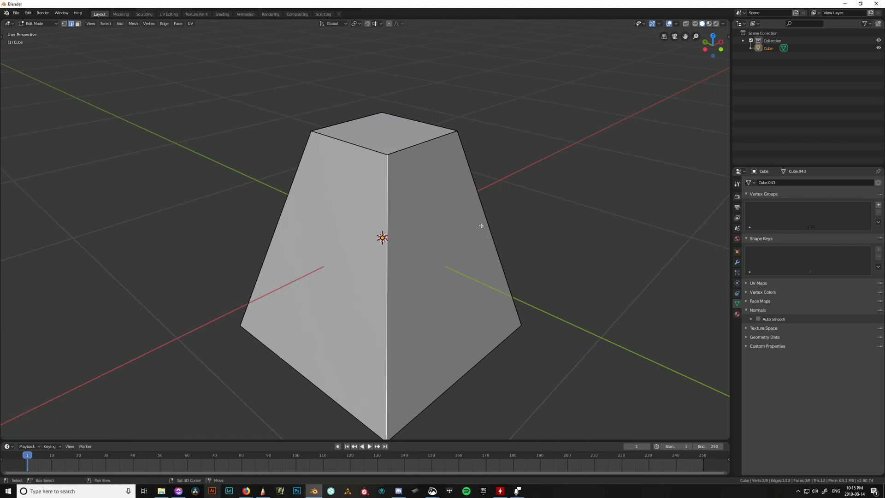
shift+click(485, 227)
middle_drag(569, 253, 493, 245)
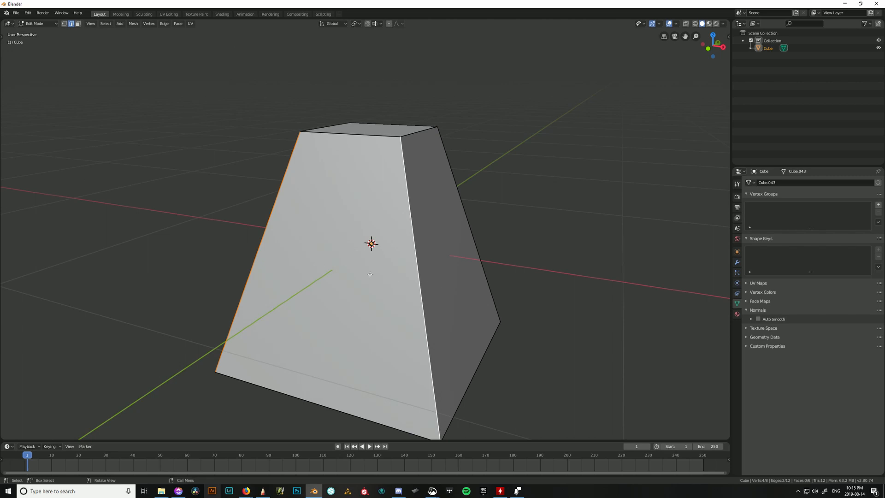
middle_drag(394, 290, 425, 291)
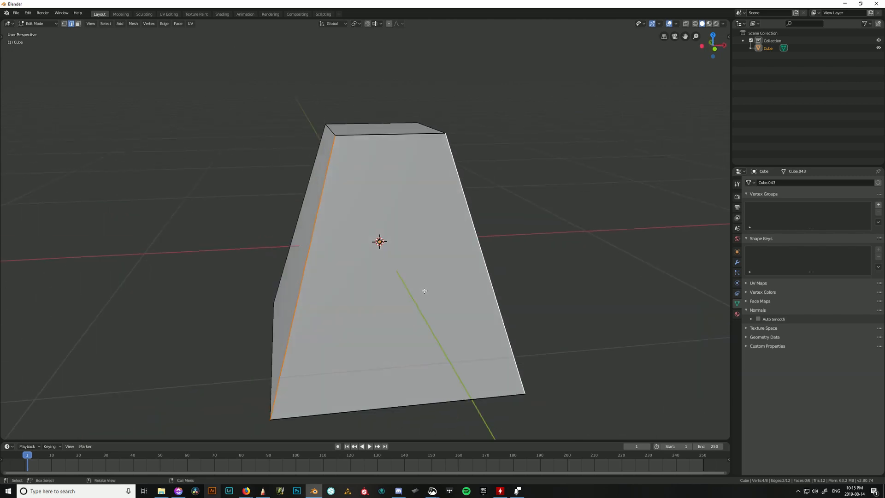
right_click(425, 291)
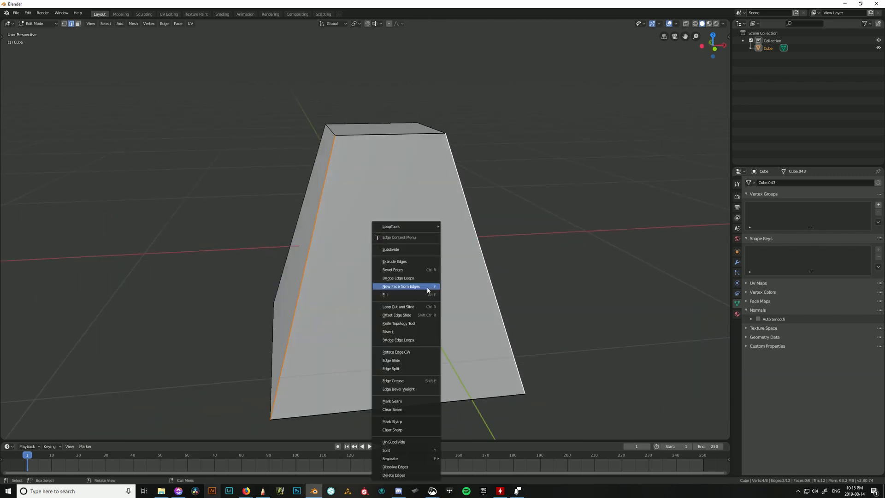
click(396, 250)
middle_drag(396, 251, 405, 251)
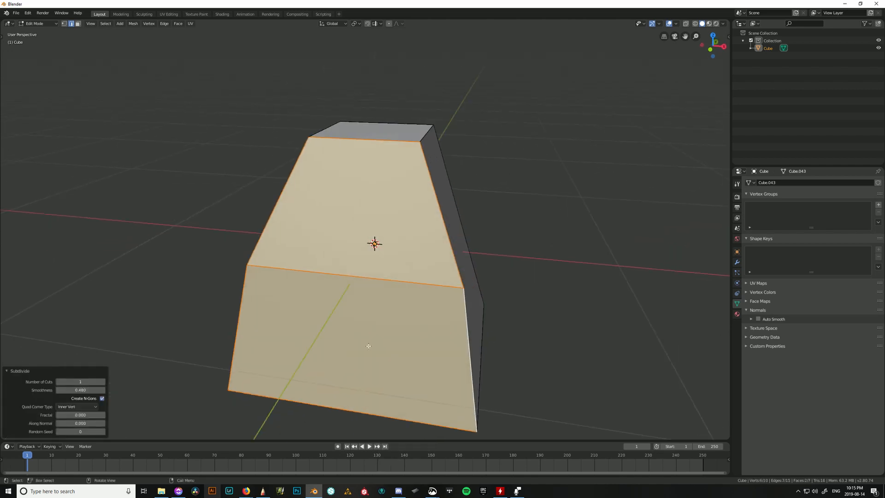
Try out the subdivision's smoothness, reset it to 0, and set the number of cuts to 3.
drag(81, 390, 73, 391)
drag(39, 399, 62, 398)
middle_drag(368, 348, 386, 358)
drag(74, 382, 90, 391)
middle_drag(280, 335, 319, 263)
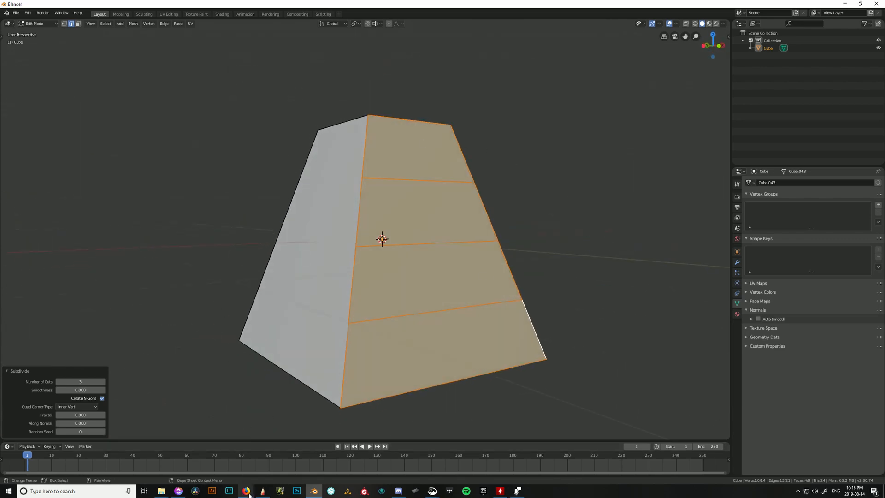
Switch to the Google Slides presentation, open the Loop Cut / Subdivide slide to read it, and return to Blender.
key(alt+Tab)
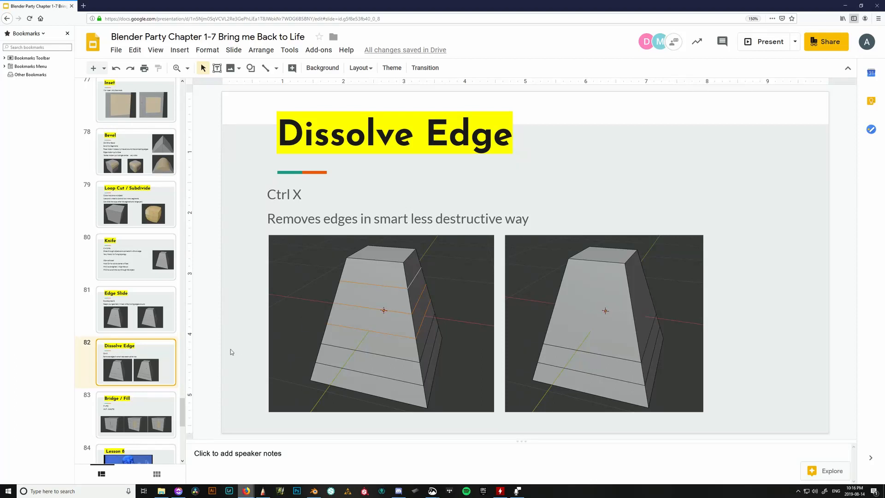
scroll(147, 305, up, 3)
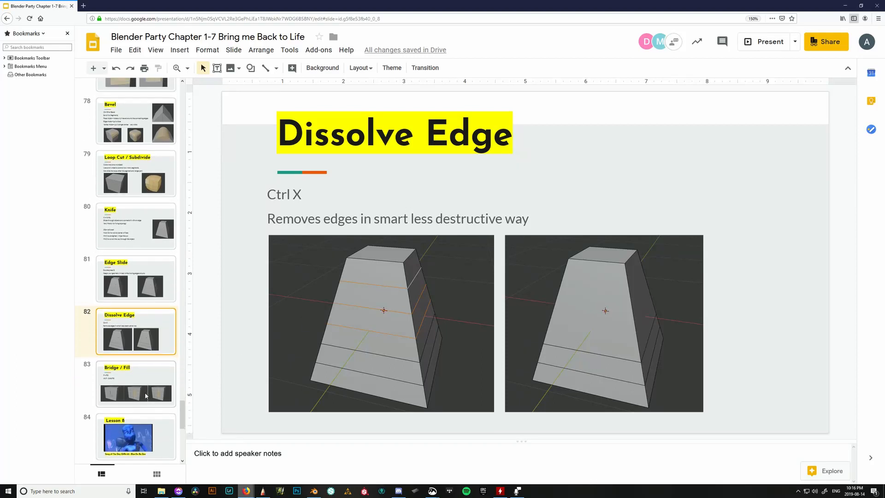
click(150, 308)
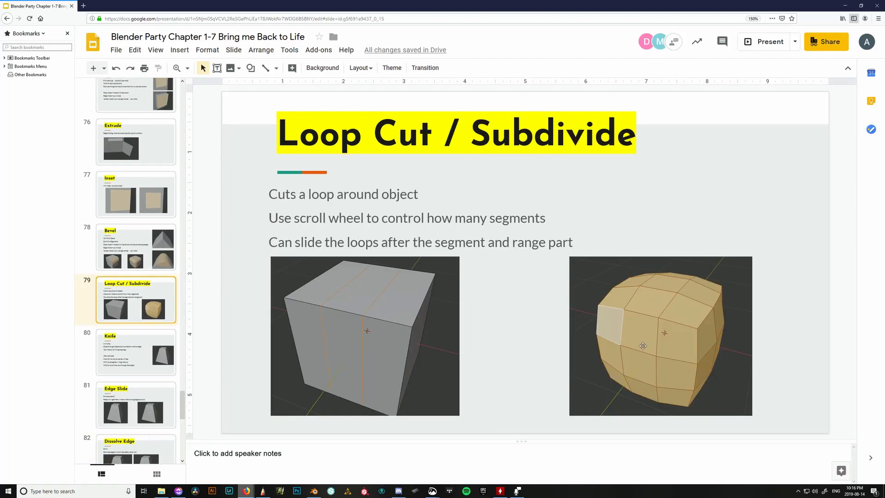
click(665, 318)
click(380, 217)
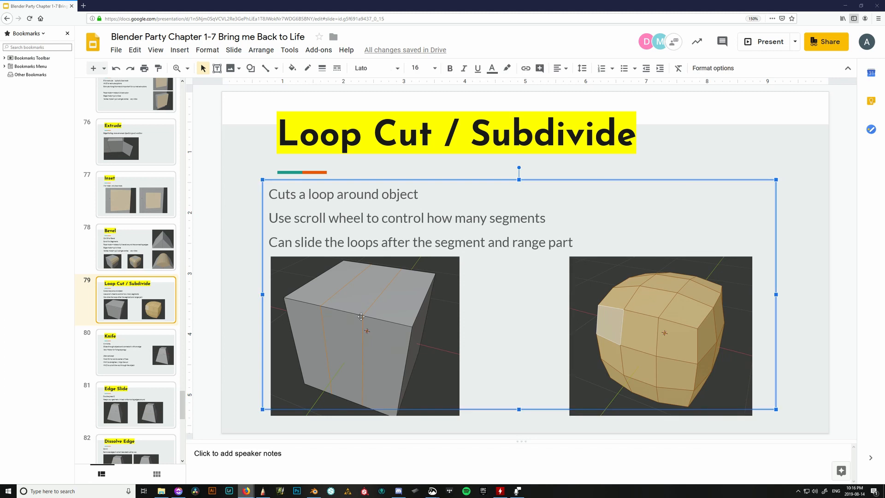
key(alt+Tab)
Undo the subdivision of the tapered cube's face, keeping its two side edges selected.
click(605, 281)
key(ctrl+z)
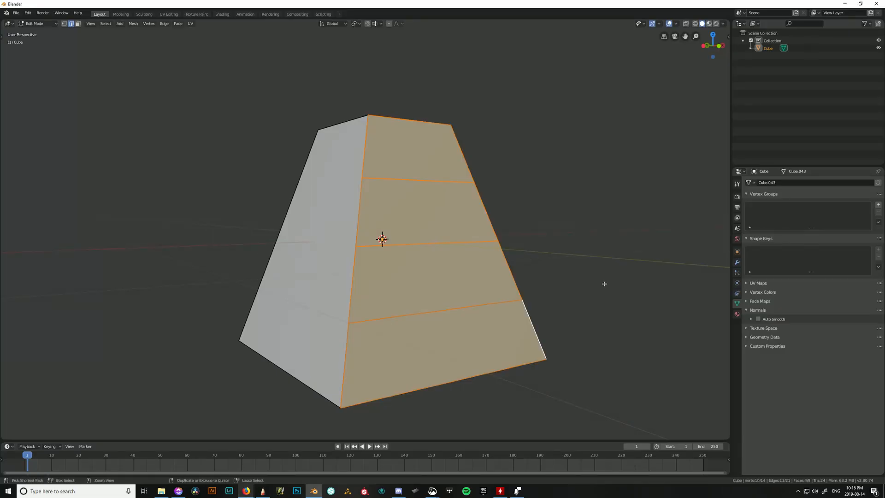
key(ctrl+z)
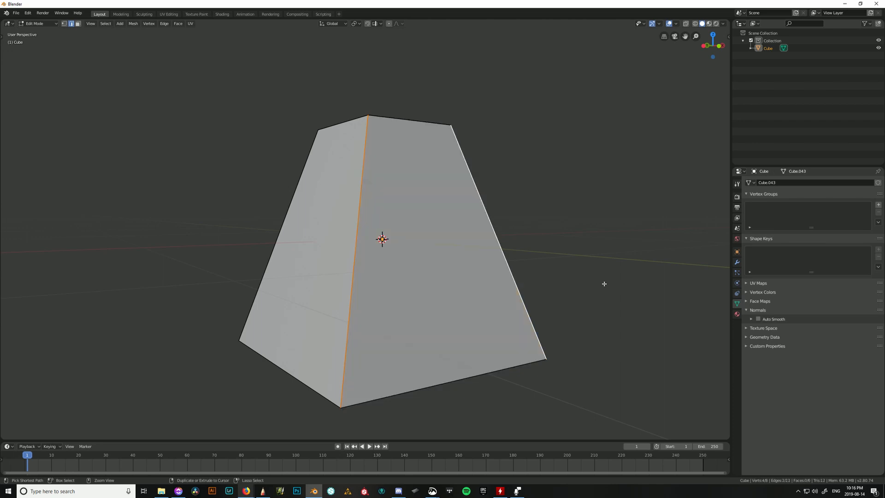
middle_drag(603, 283, 549, 263)
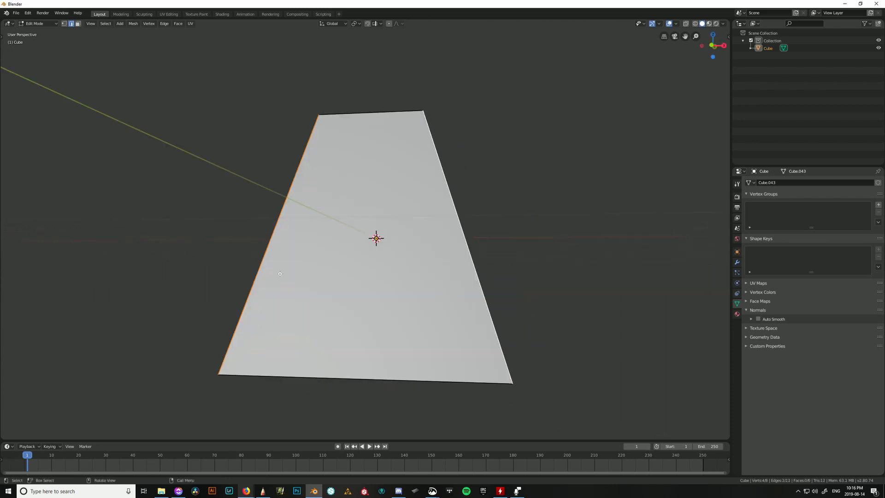
middle_drag(280, 274, 305, 273)
Recheck the Loop Cut / Subdivide slide in Google Slides, and review the Subdivide and LoopTools operations in Blender for the selected edges.
key(alt+Tab)
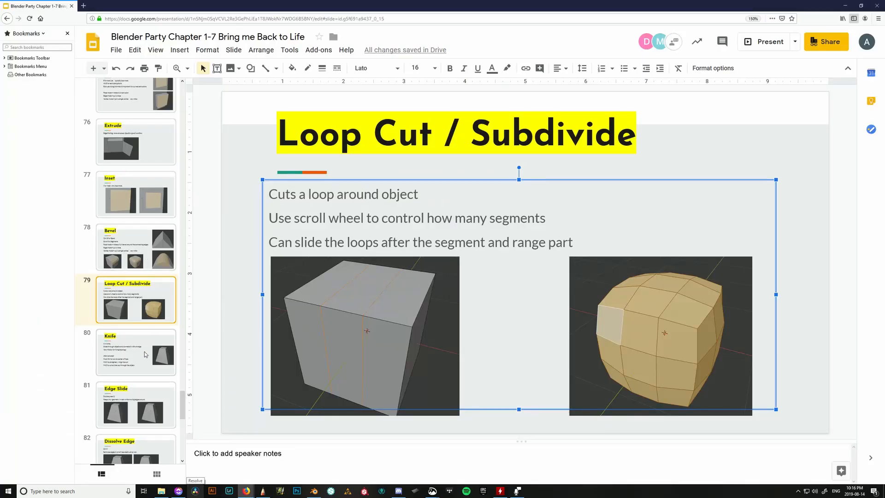
key(alt+Tab)
right_click(415, 243)
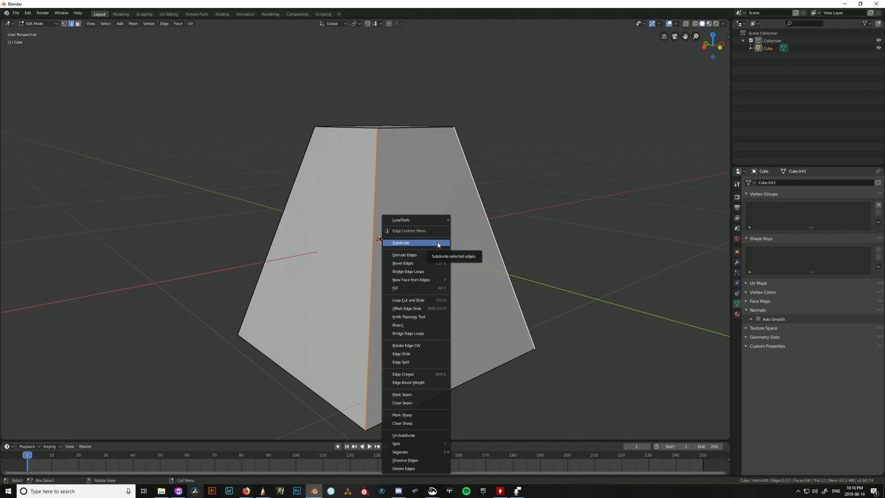
mouse_move(415, 220)
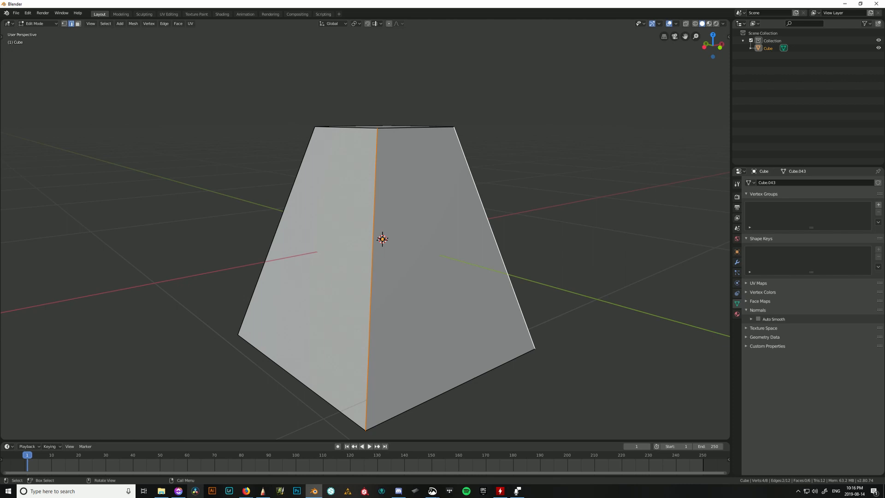
Open the Blender preferences and search the add-ons for "loop" to locate LoopTools.
click(27, 18)
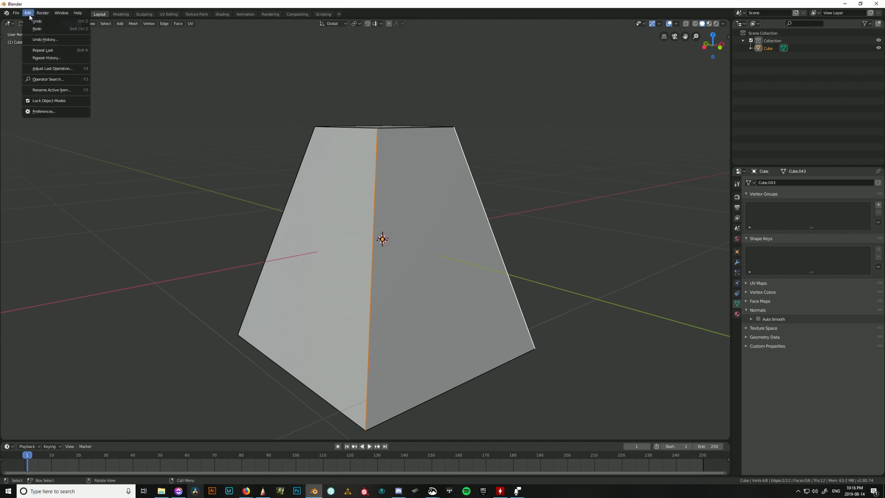
click(44, 112)
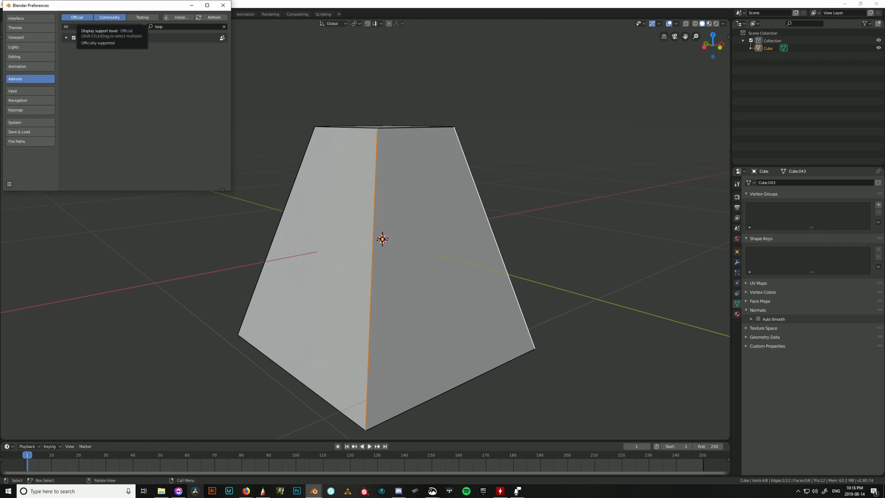
drag(66, 2, 402, 53)
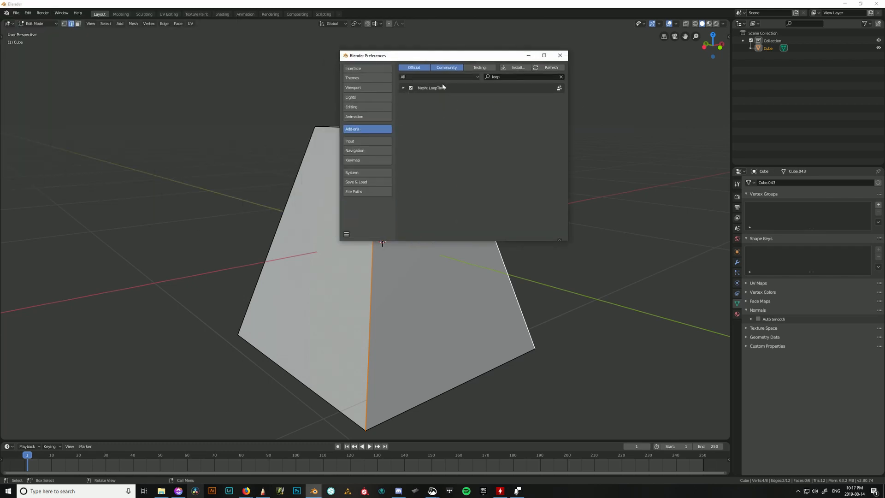
click(517, 77)
key(BackSpace)
text(loo)
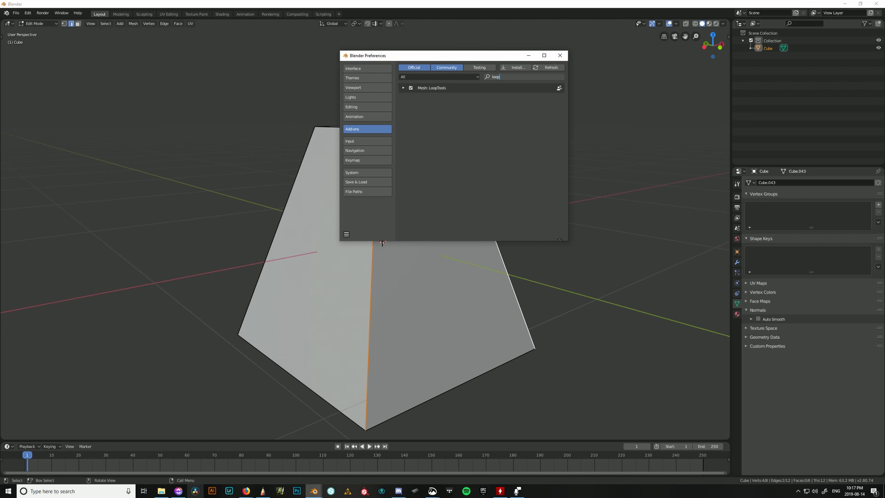
Close the preferences and review the LoopTools operations available for the tapered cube's selected side edges.
key(Return)
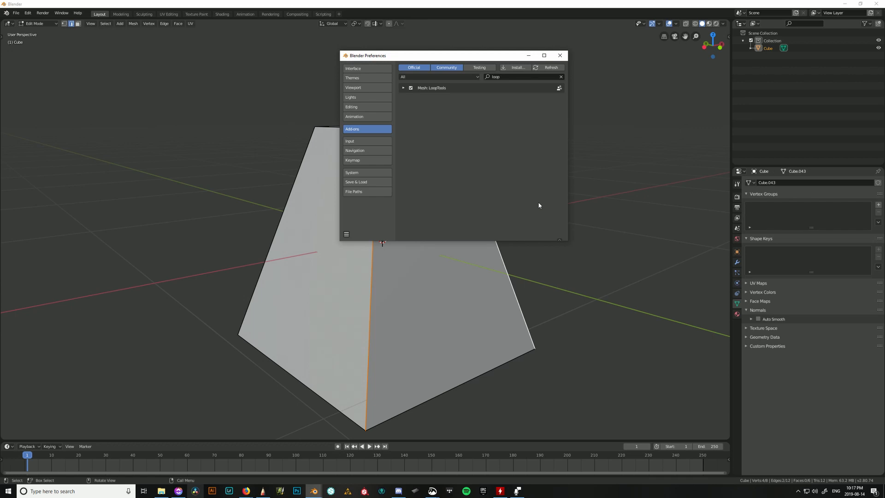
click(560, 55)
middle_drag(533, 143, 500, 269)
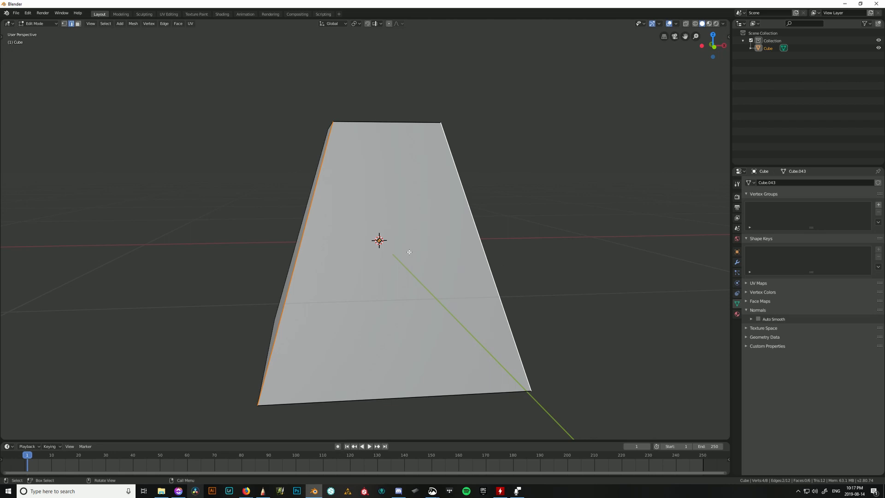
middle_drag(411, 252, 428, 241)
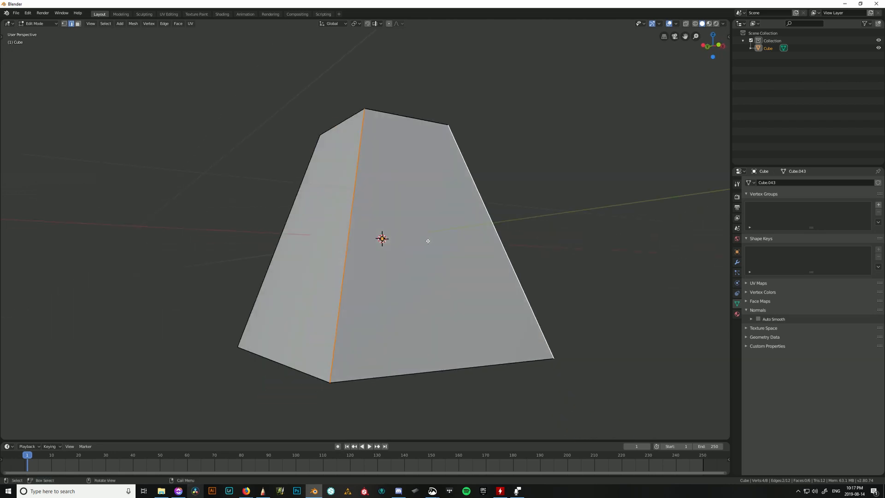
right_click(425, 202)
mouse_move(427, 179)
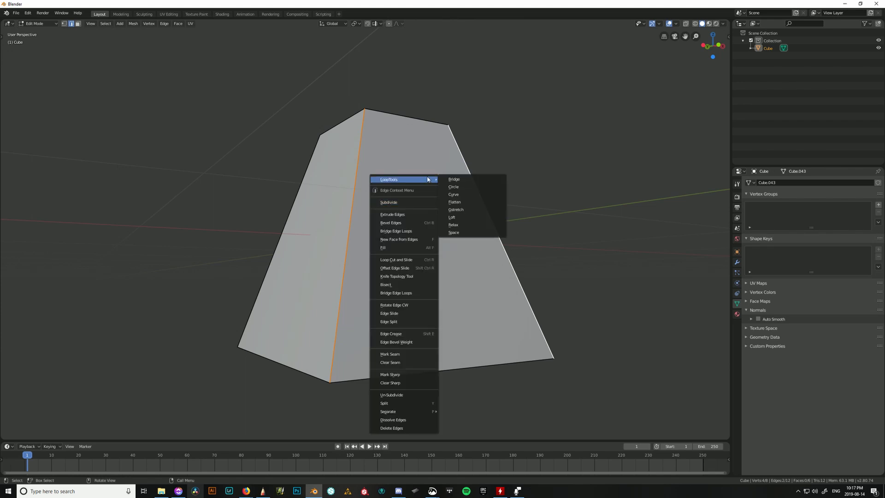
scroll(375, 153, up, 1)
Switch to face selection and select both the top and bottom faces of the tapered cube.
middle_drag(375, 153, 381, 202)
key(3)
click(367, 113)
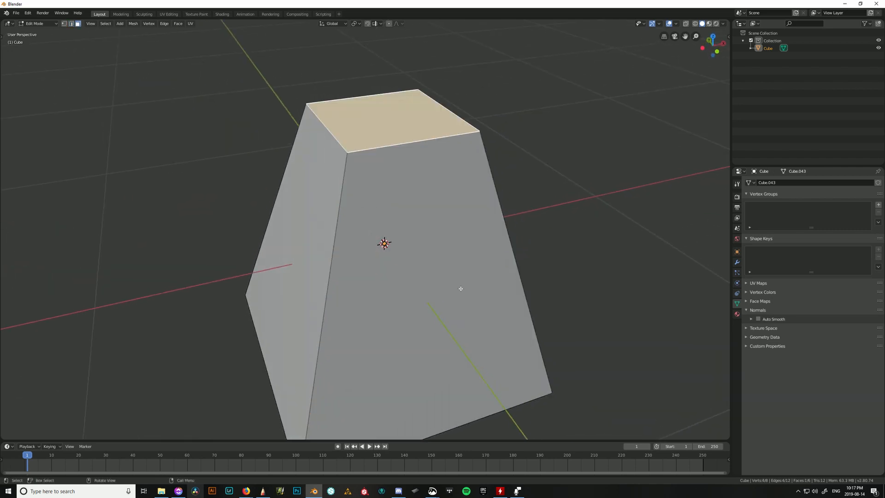
middle_drag(460, 288, 374, 185)
shift+click(450, 180)
middle_drag(515, 242, 475, 258)
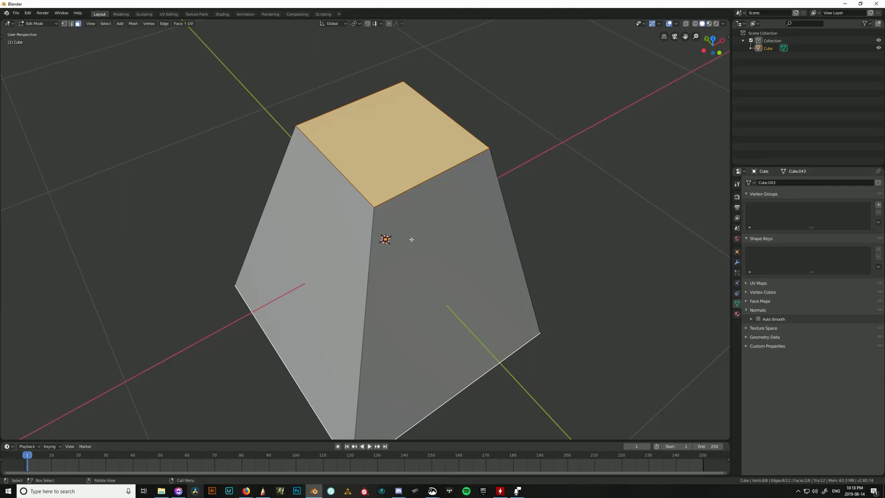
mouse_move(412, 240)
middle_down()
mouse_move(408, 152)
mouse_move(416, 241)
middle_up()
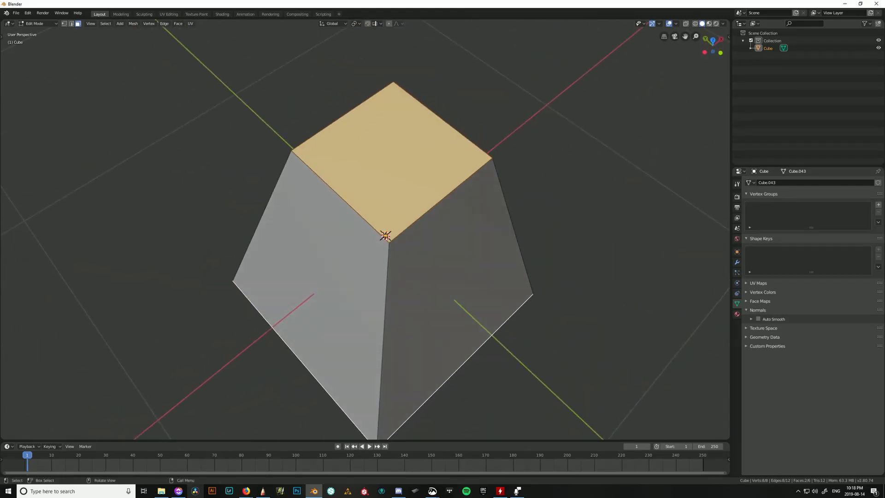
Inset the top and bottom faces by about 10.43 cm and inspect the inset on the underside.
key(i)
click(533, 265)
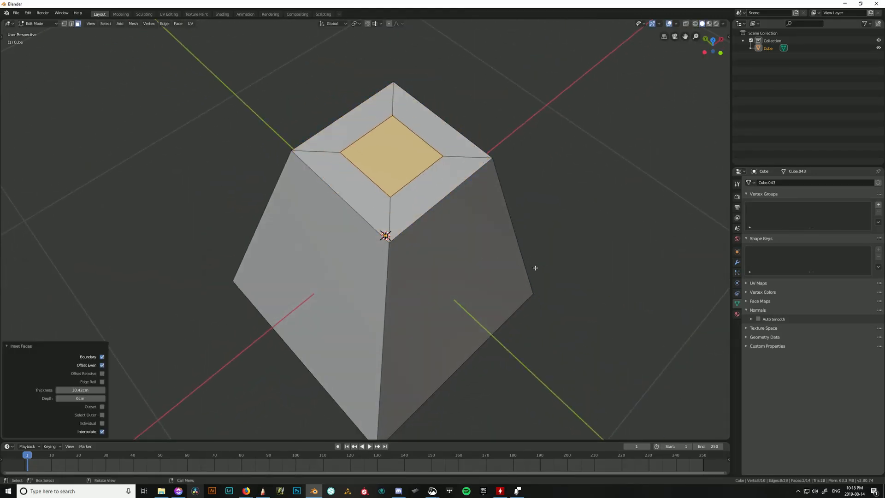
middle_drag(533, 267, 310, 195)
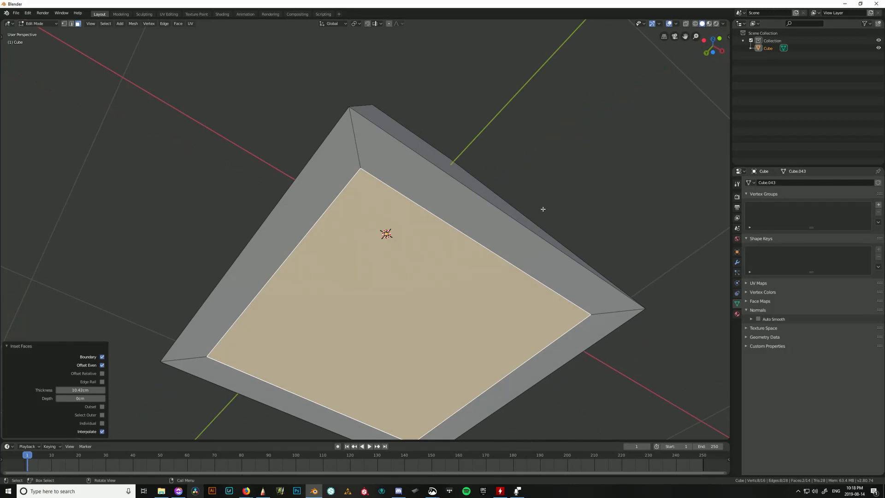
middle_drag(543, 209, 525, 294)
middle_drag(426, 205, 572, 231)
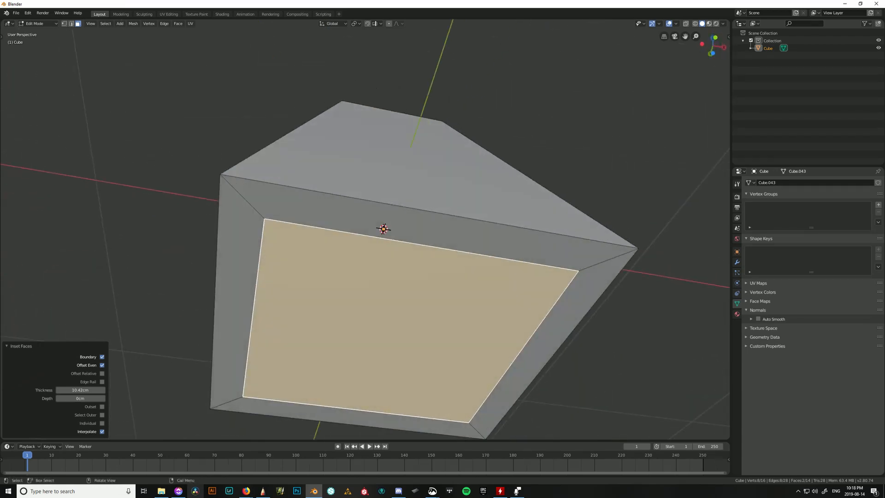
mouse_move(445, 117)
middle_down()
mouse_move(444, 218)
mouse_move(450, 107)
middle_up()
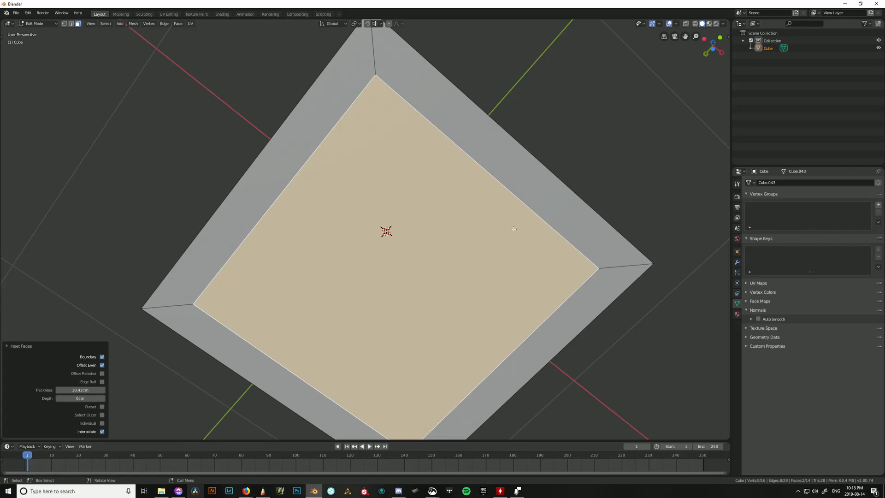
Bridge the two inset faces with LoopTools to open a tunnel through the cube, and inspect it from above.
right_click(400, 227)
mouse_move(399, 204)
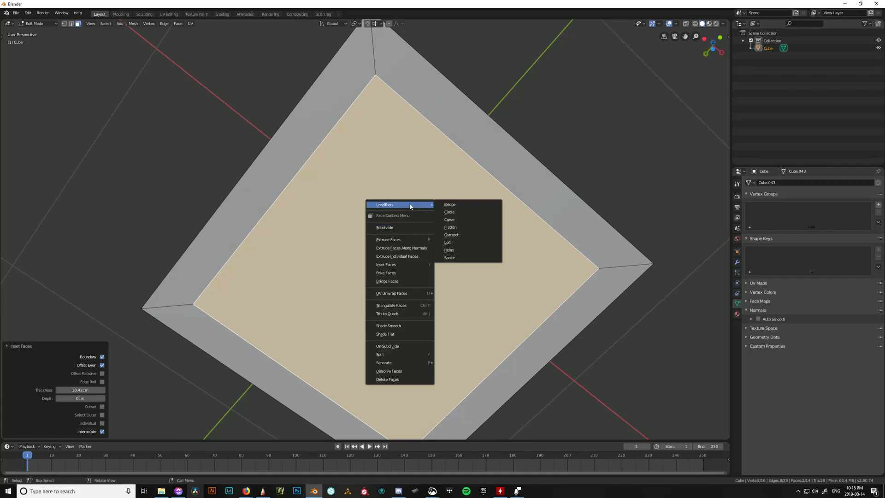
click(482, 206)
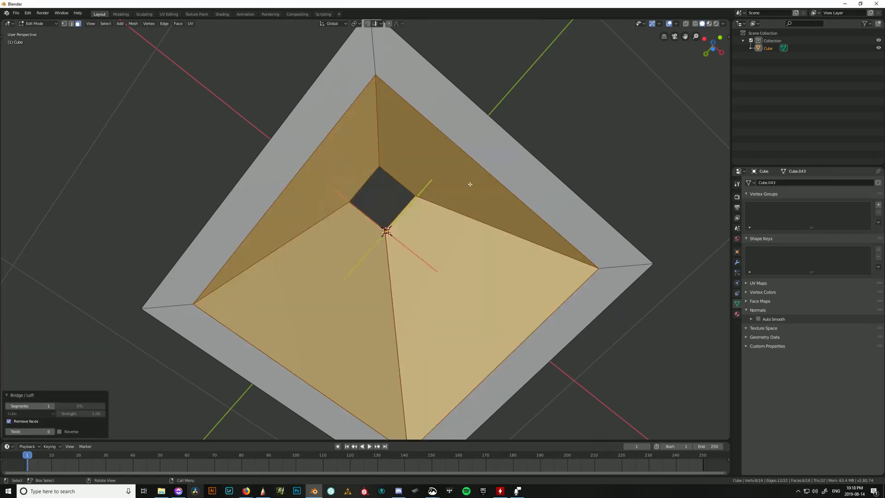
middle_drag(470, 184, 342, 270)
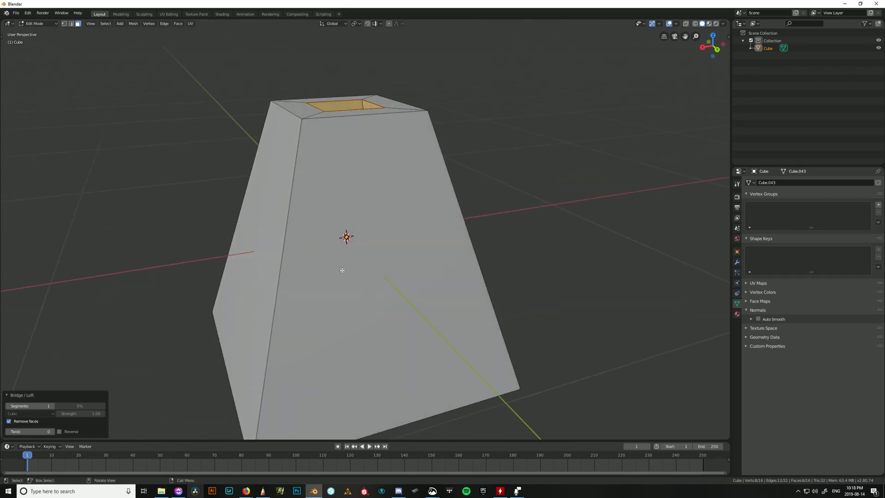
click(342, 270)
middle_drag(401, 271, 406, 230)
Undo the bridge and inset, and inset the top and bottom faces again by about 16.61 cm.
key(ctrl+z)
key(ctrl+z)
key(ctrl+z)
key(i)
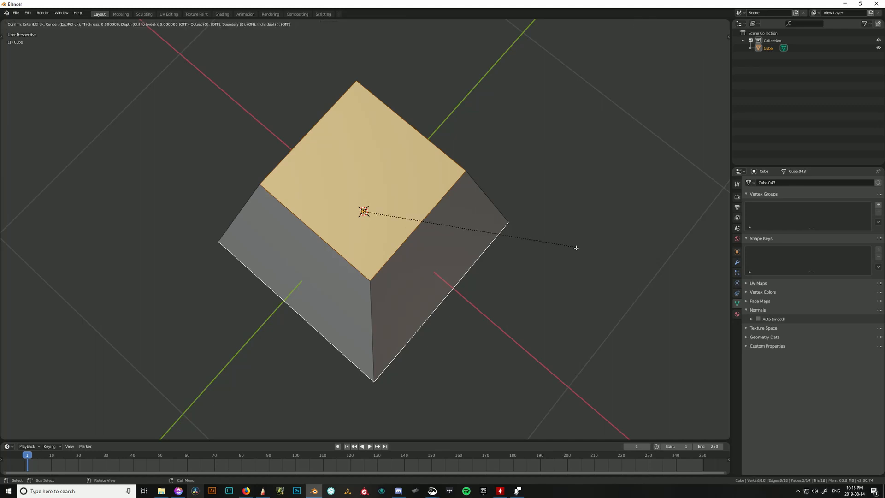
click(556, 245)
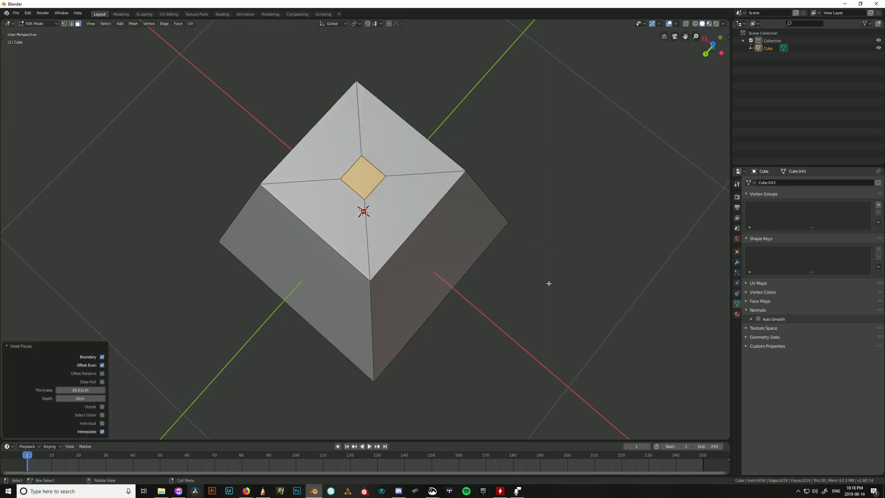
middle_drag(549, 283, 430, 188)
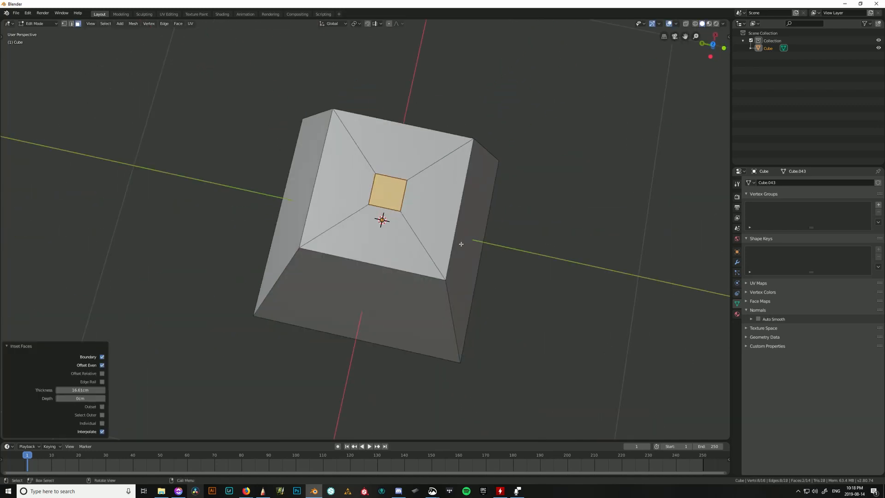
Bevel the borders of the small inset faces with a width of about 2.41 cm and one segment.
key(i)
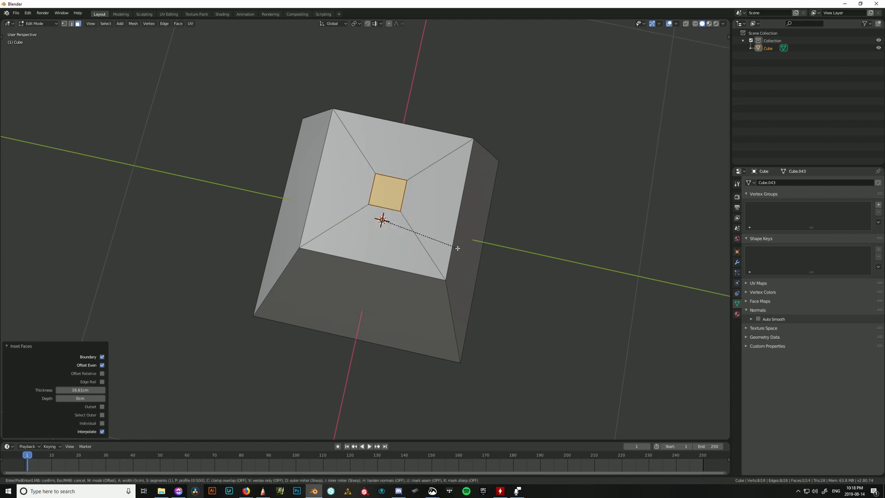
key(Escape)
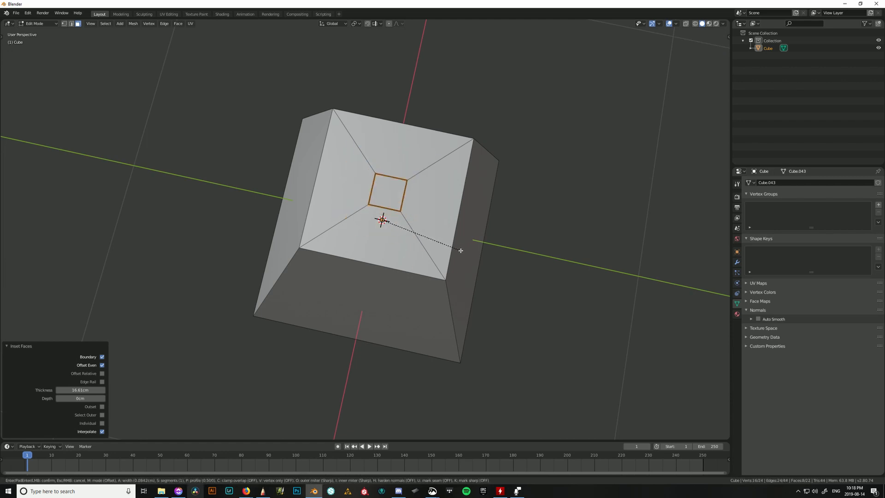
middle_drag(396, 205, 450, 222)
key(i)
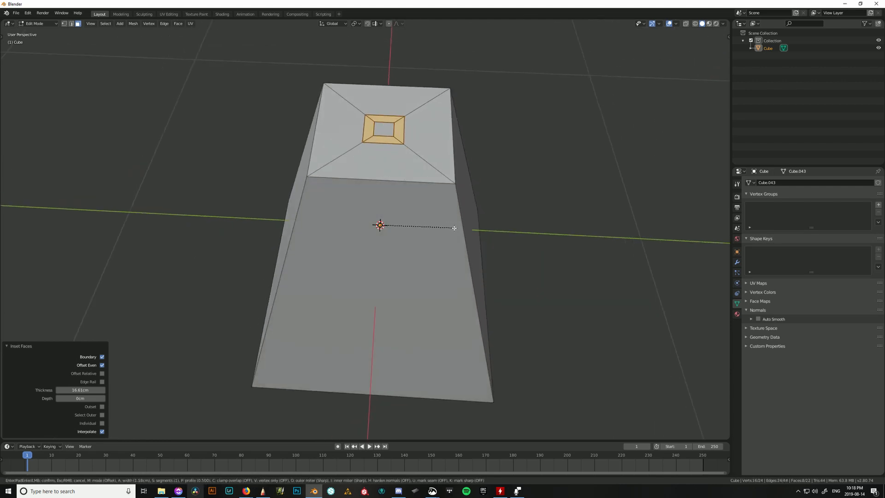
click(454, 228)
middle_drag(454, 227, 405, 213)
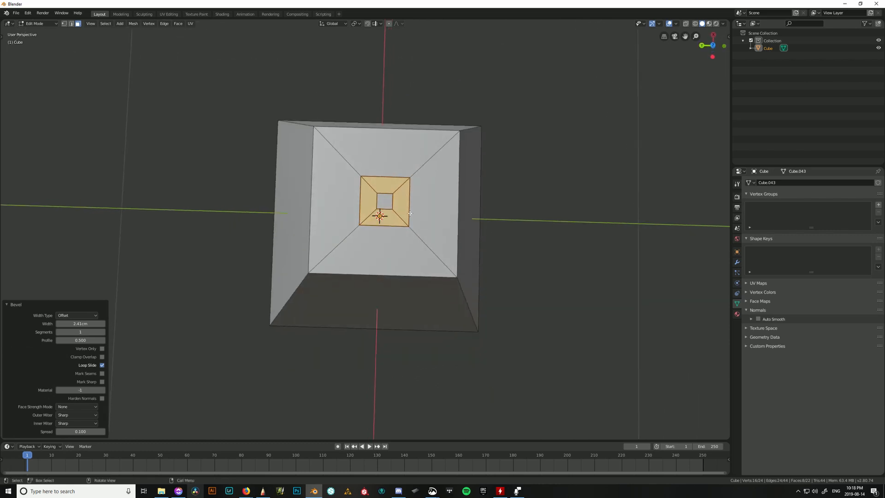
Bevel the four short diagonal edges between the two small squares on top by about 1.2 cm with 5 segments.
click(406, 213)
key(2)
click(402, 217)
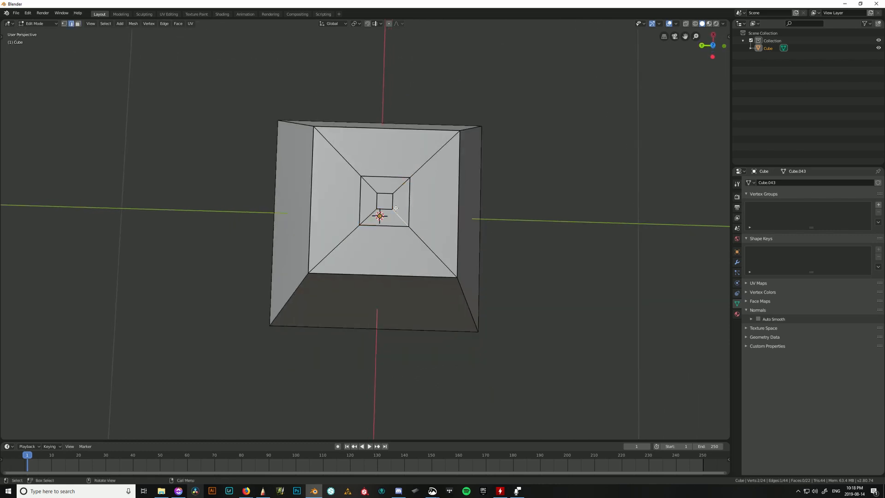
scroll(444, 202, up, 4)
alt+click(444, 202)
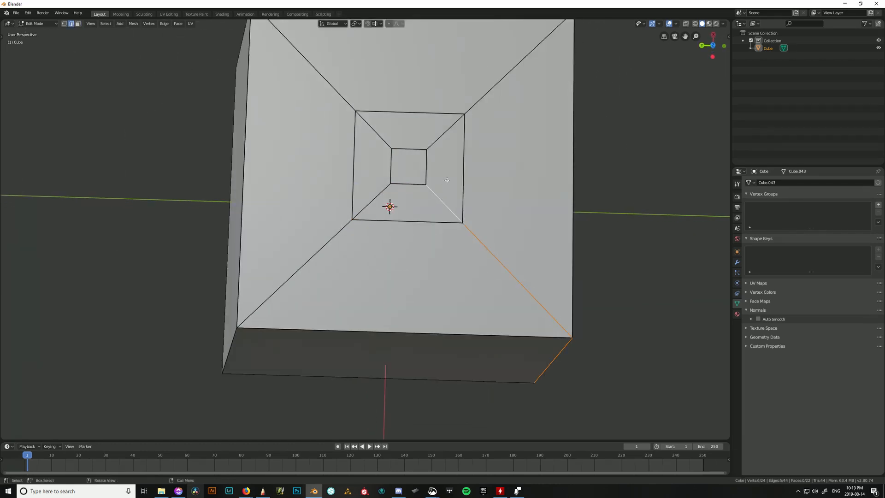
click(439, 193)
shift+click(434, 138)
shift+click(373, 130)
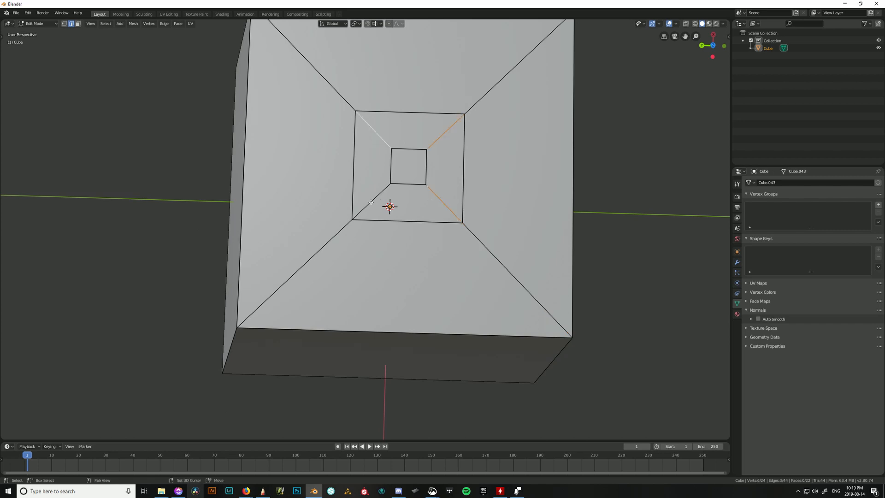
shift+click(371, 202)
key(ctrl+b)
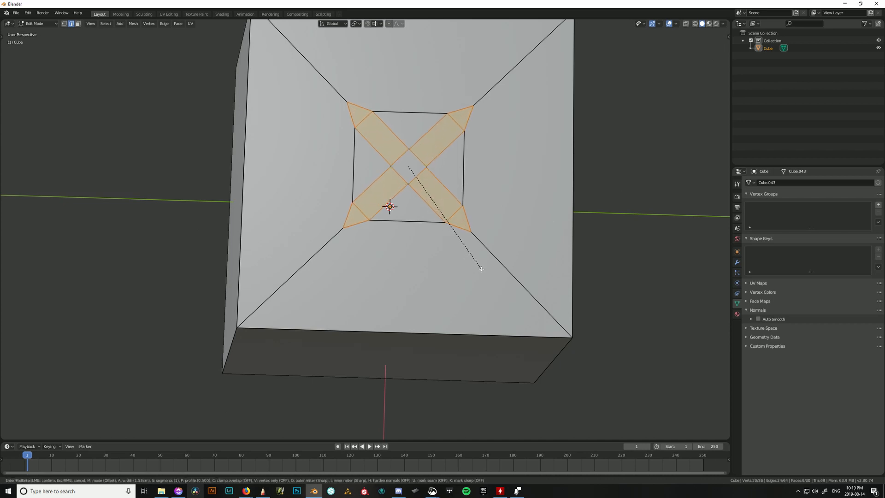
scroll(480, 271, up, 1)
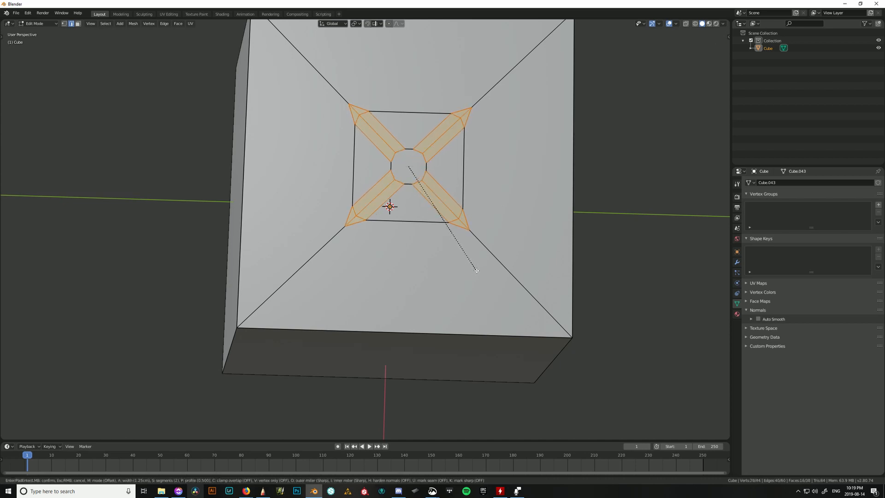
scroll(477, 271, up, 1)
scroll(477, 270, up, 2)
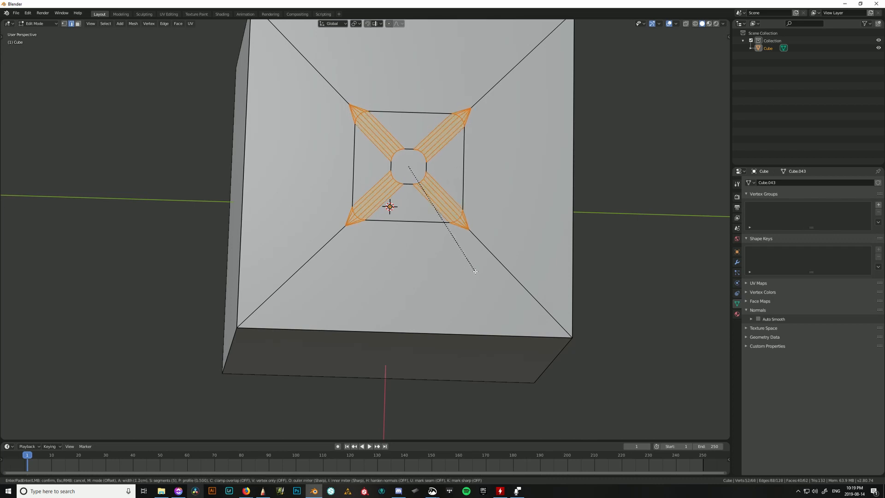
click(476, 271)
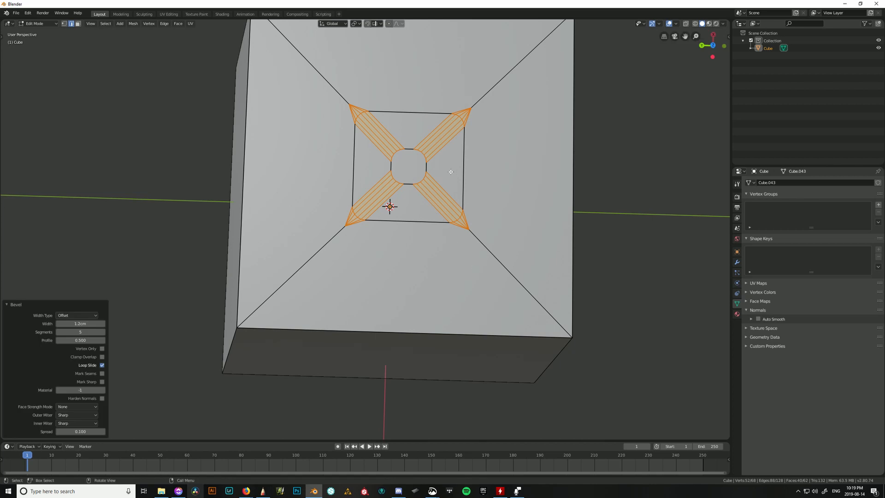
Select the rounded centre face on top, grow the selection to the surrounding ring, and delete those faces.
click(400, 167)
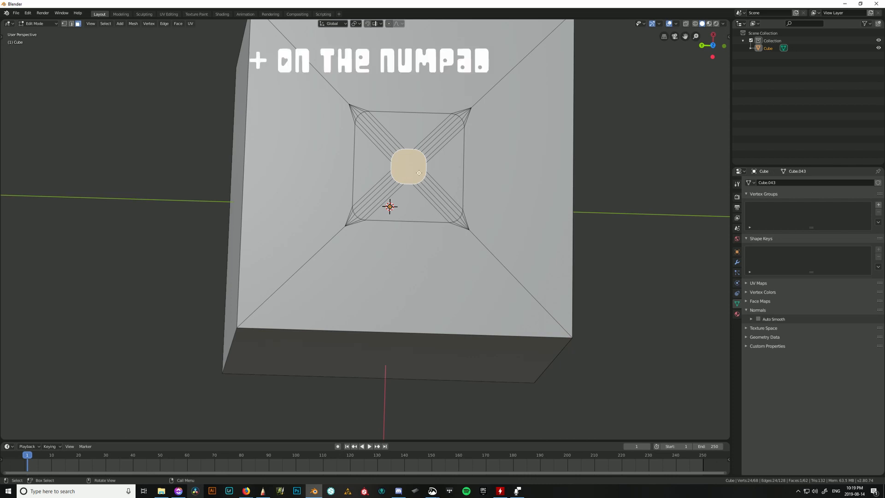
key(ctrl+KP_Add)
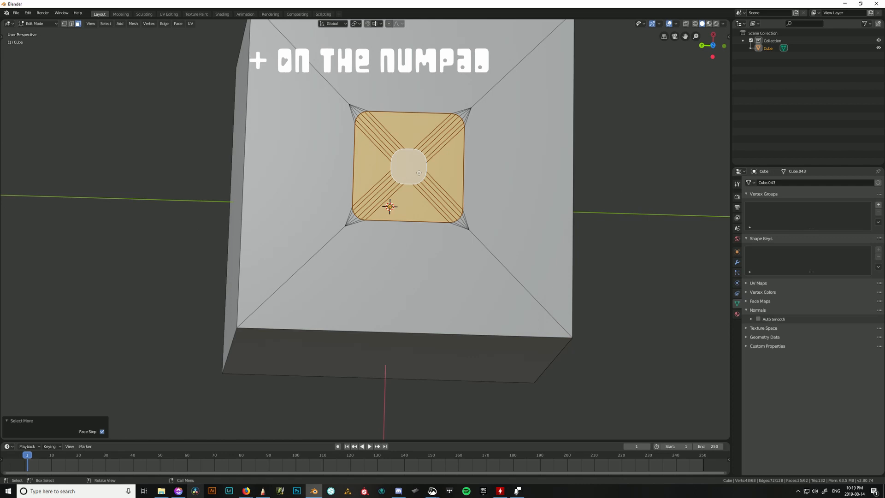
key(x)
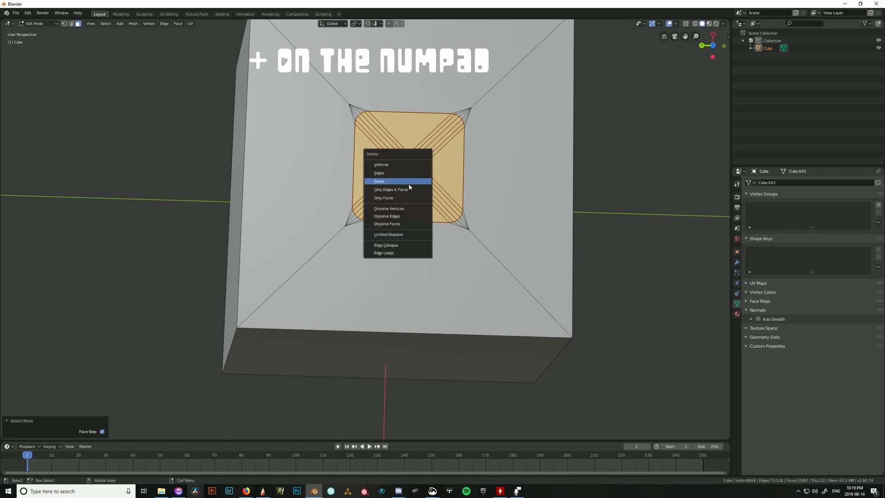
click(401, 181)
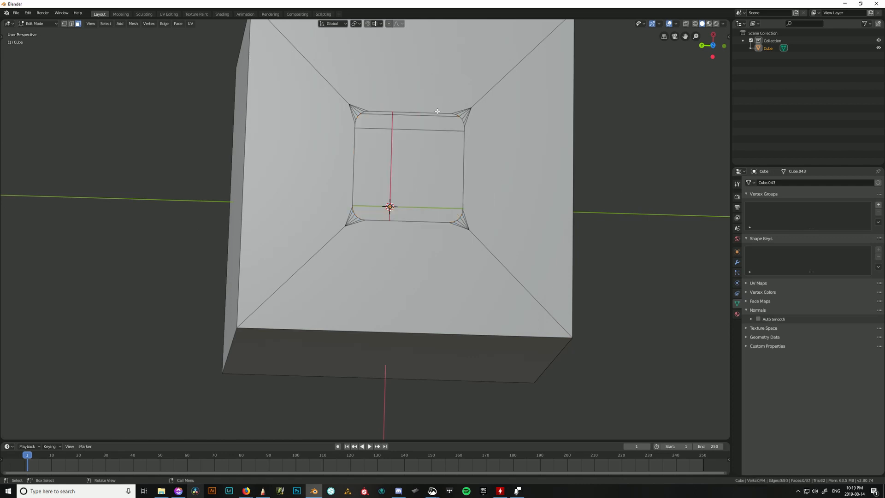
Select the edge loop around the rounded hole on top of the cube and fill it with a single face.
key(2)
click(414, 112)
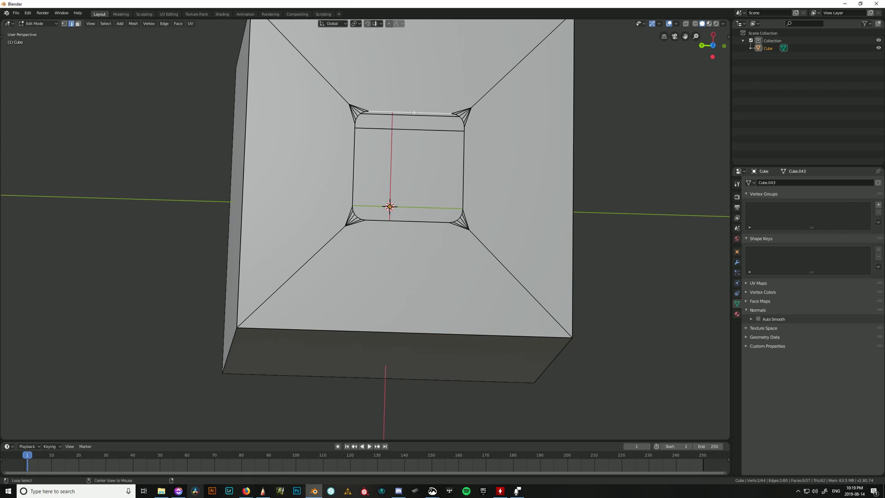
alt+click(414, 112)
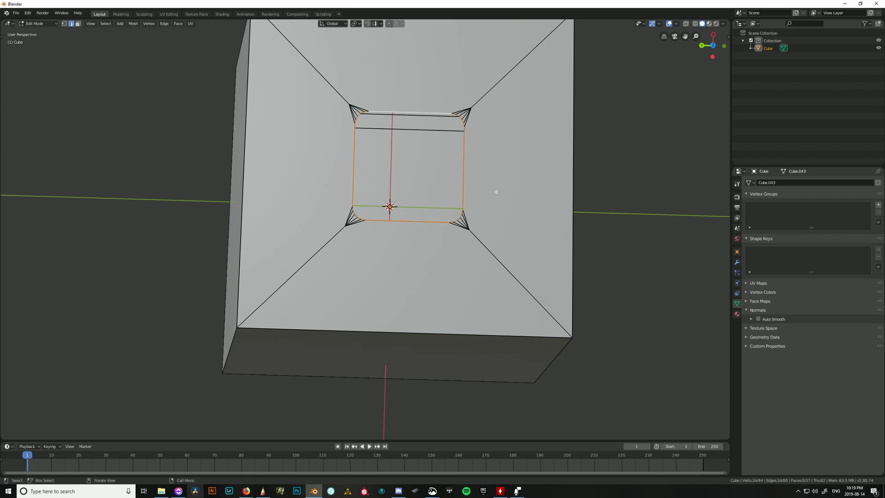
middle_drag(494, 192, 498, 175)
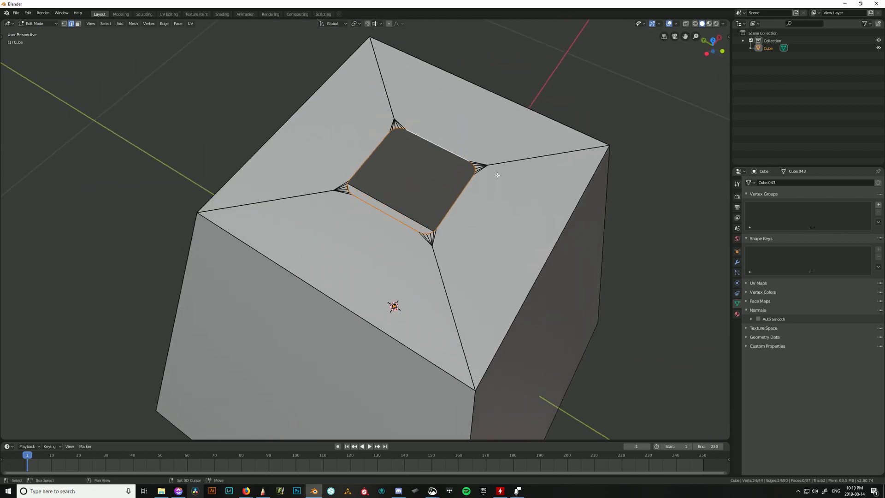
key(f)
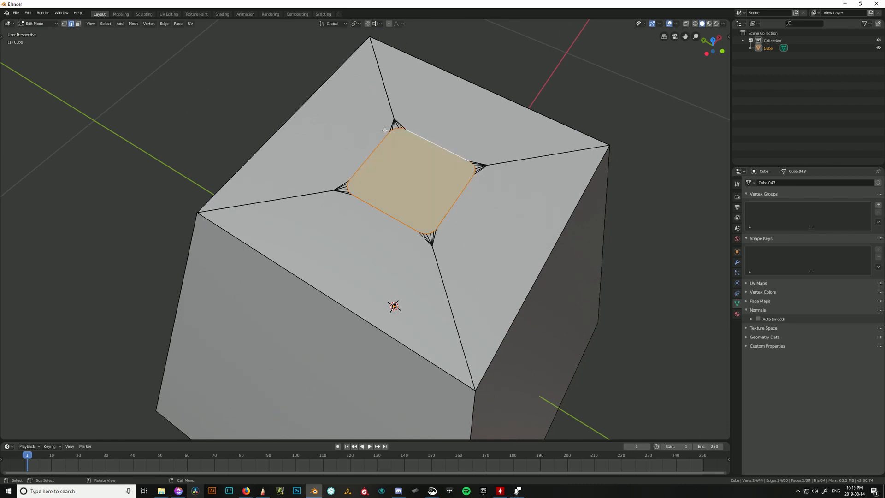
Extrude the filled rounded face upward along its normal by about 19.4 cm.
middle_drag(489, 188, 511, 241)
scroll(360, 199, up, 5)
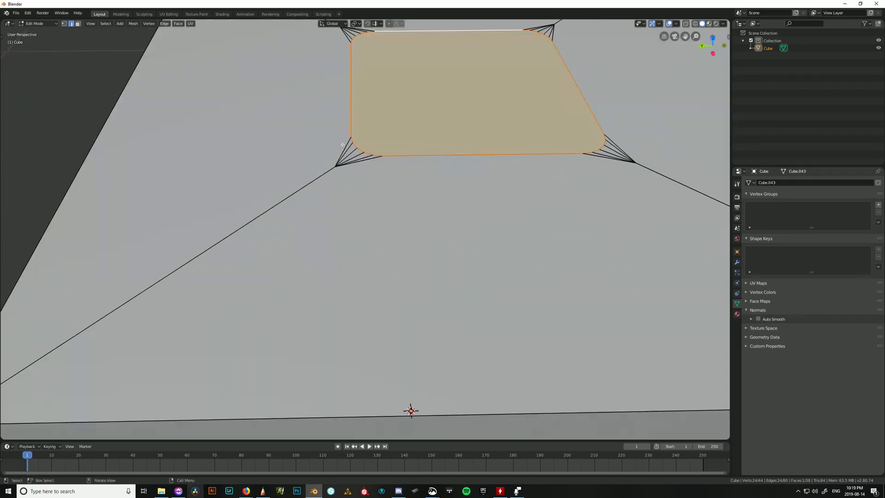
scroll(564, 160, down, 5)
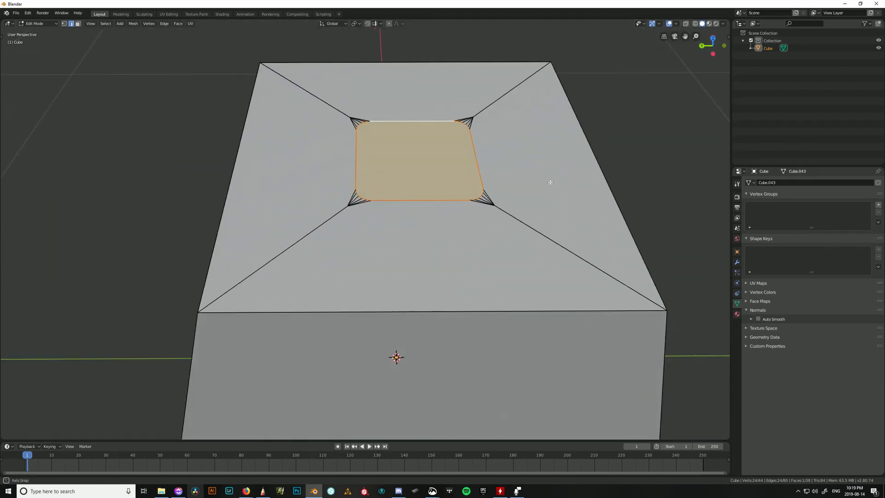
middle_drag(549, 182, 463, 275)
key(e)
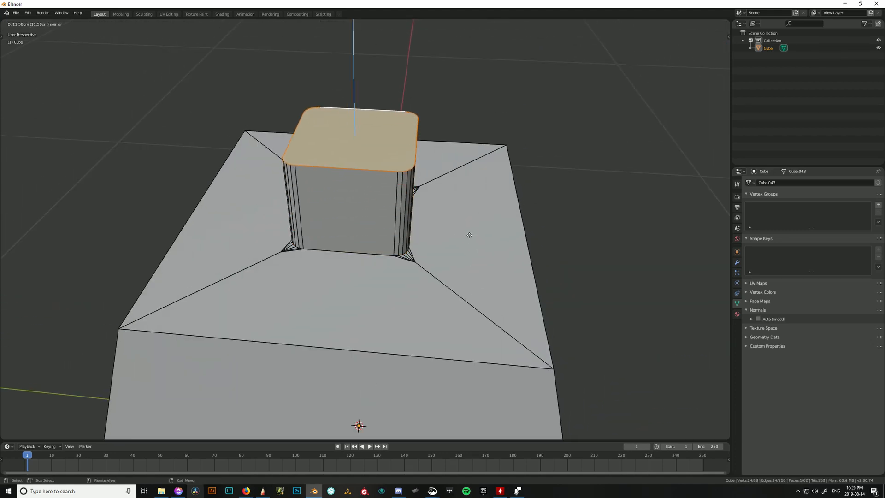
click(466, 180)
Select a vertical edge in the middle of one rounded corner of the extruded column.
middle_drag(470, 248, 273, 249)
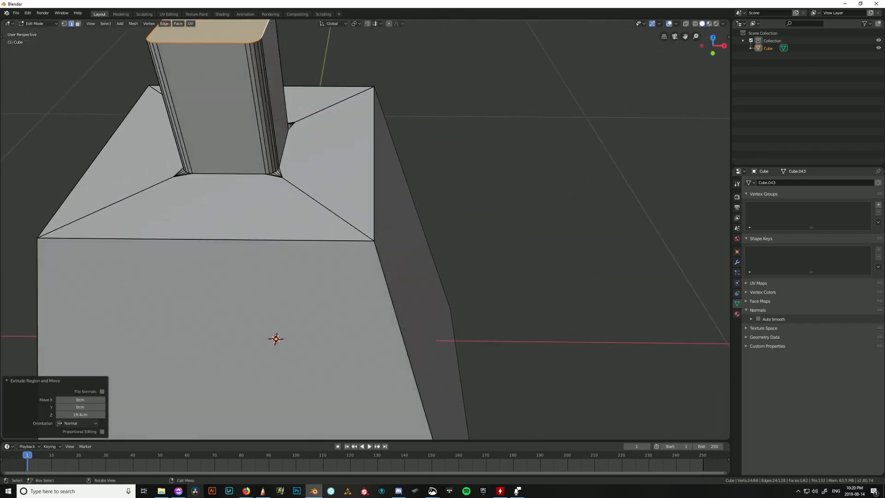
shift+middle_drag(264, 156, 443, 216)
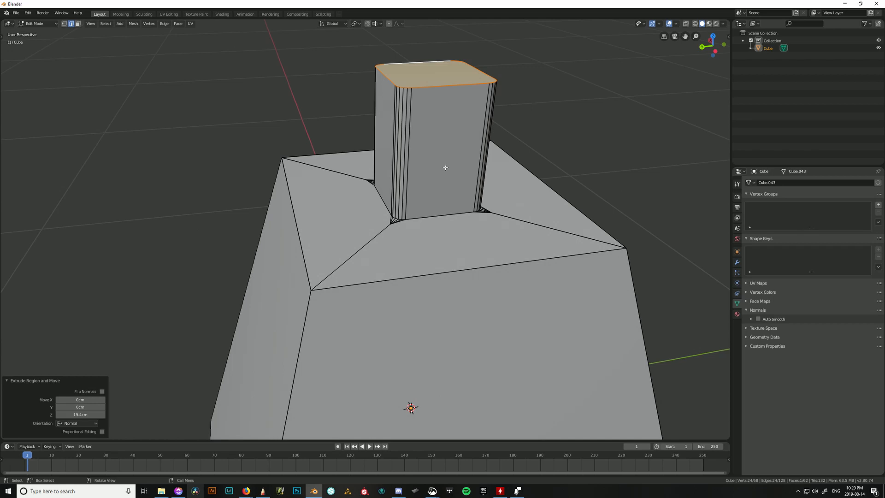
shift+middle_drag(474, 88, 465, 130)
scroll(477, 94, up, 3)
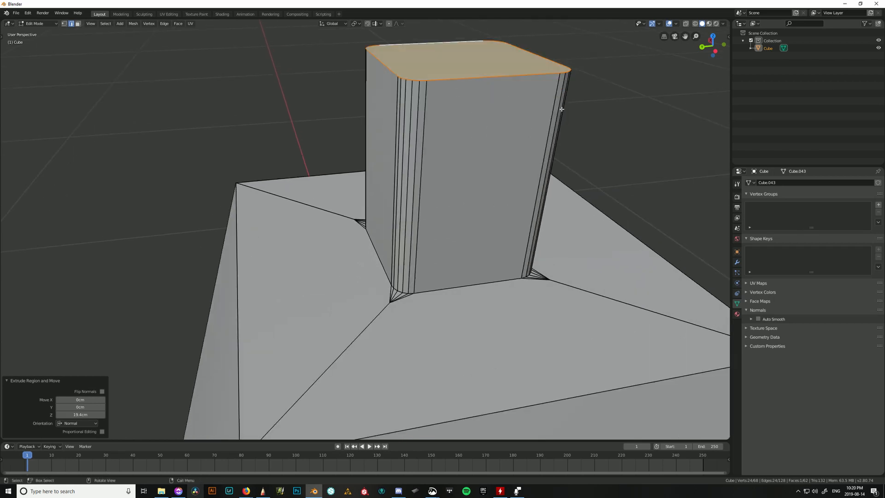
click(403, 101)
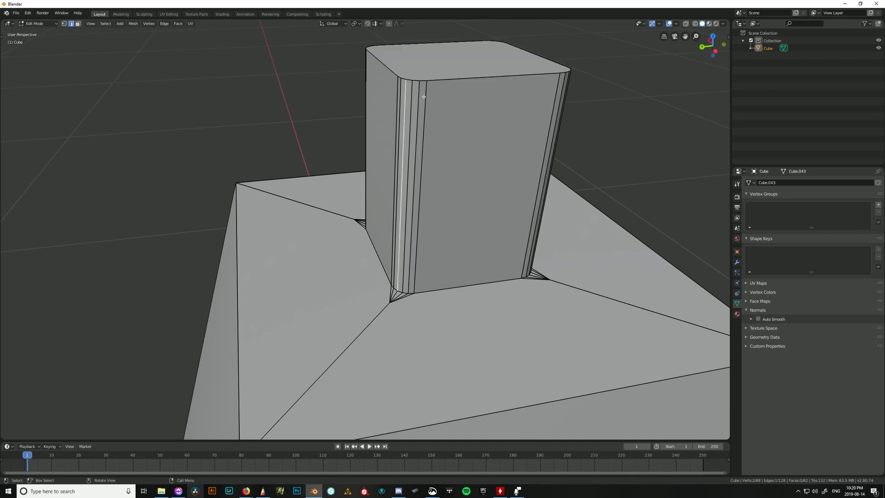
middle_drag(481, 85, 451, 154)
middle_drag(417, 213, 459, 165)
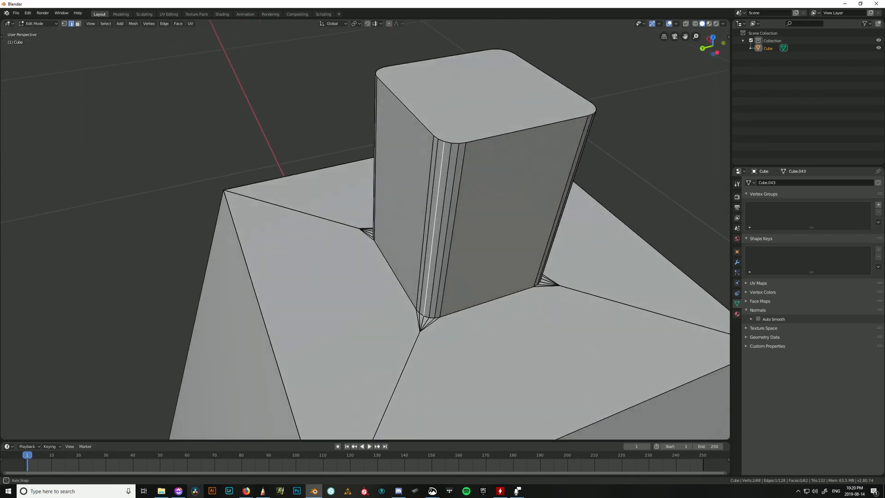
Merge the small fan vertex at one base corner of the neck into the block's outer top corner vertex, using At Last.
middle_drag(465, 196, 480, 296)
middle_drag(313, 316, 406, 235)
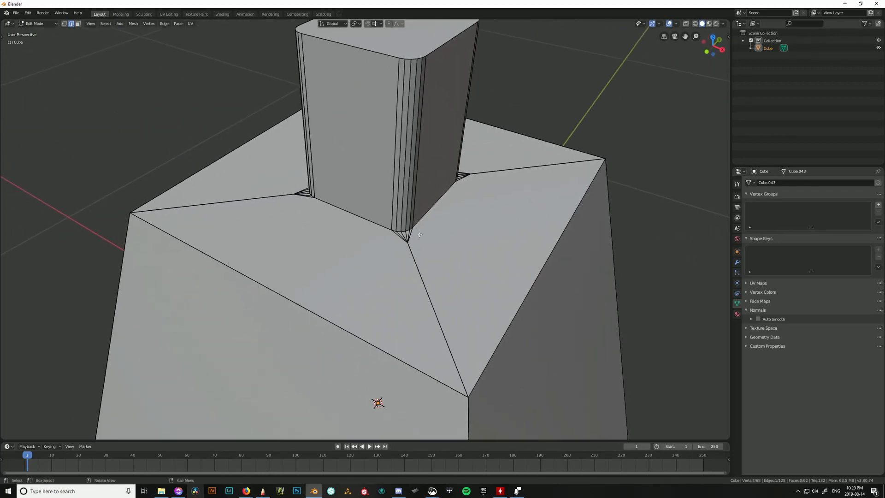
scroll(414, 250, up, 2)
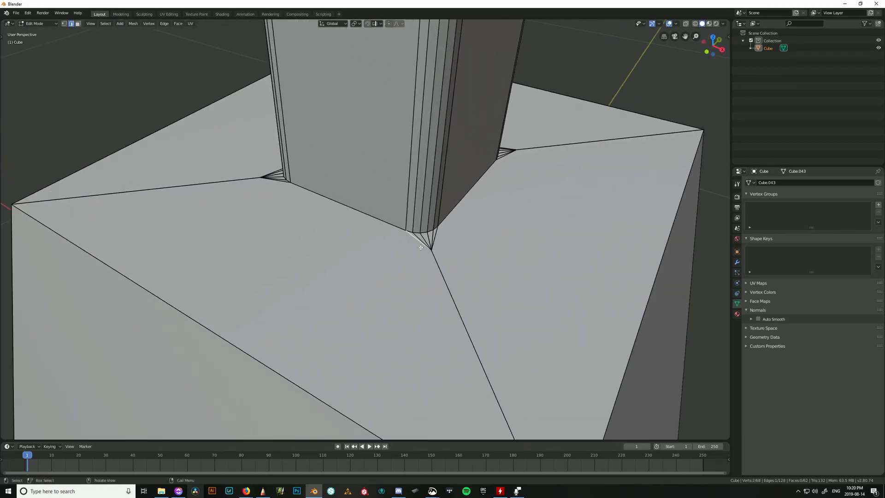
scroll(417, 245, down, 3)
middle_drag(415, 243, 374, 272)
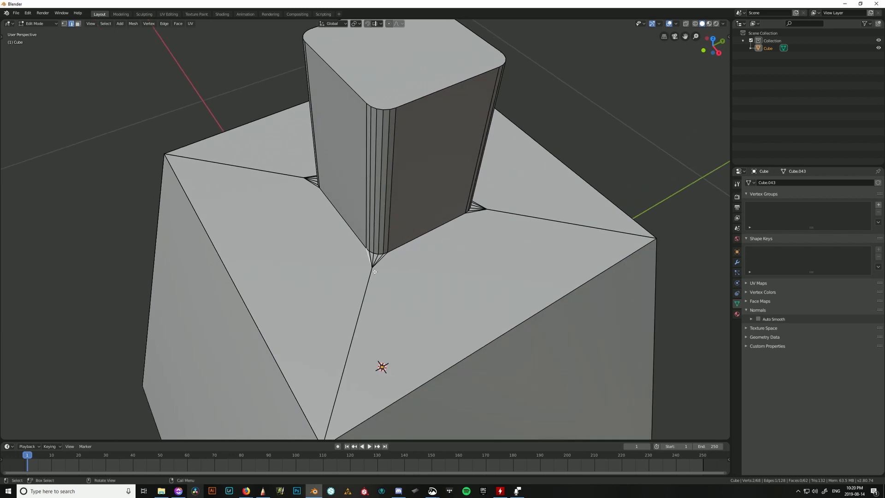
middle_drag(357, 364, 380, 317)
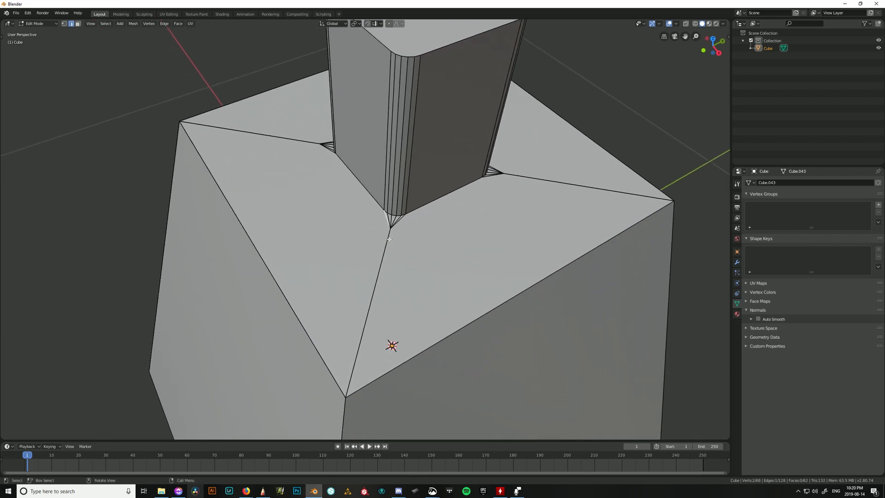
key(1)
shift+click(346, 398)
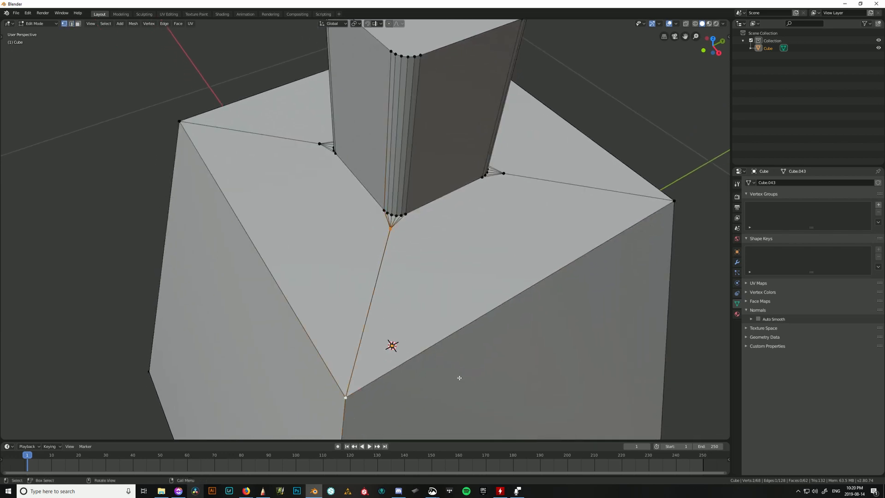
key(alt+m)
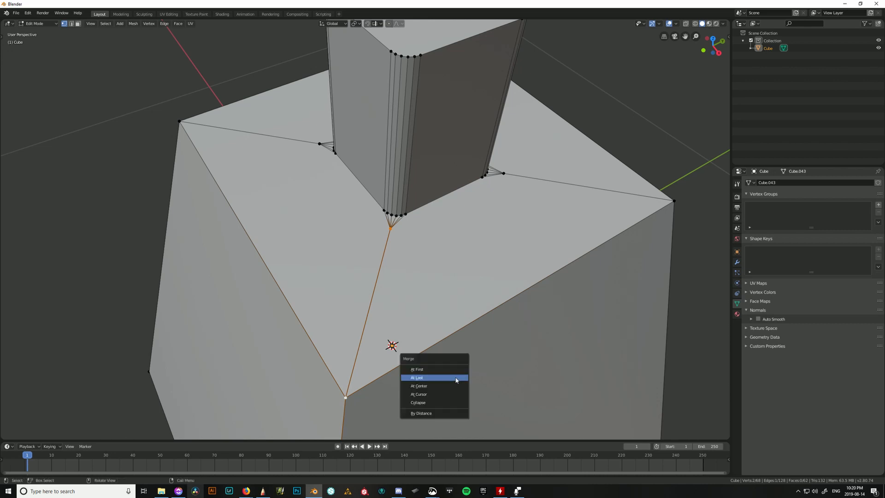
click(456, 379)
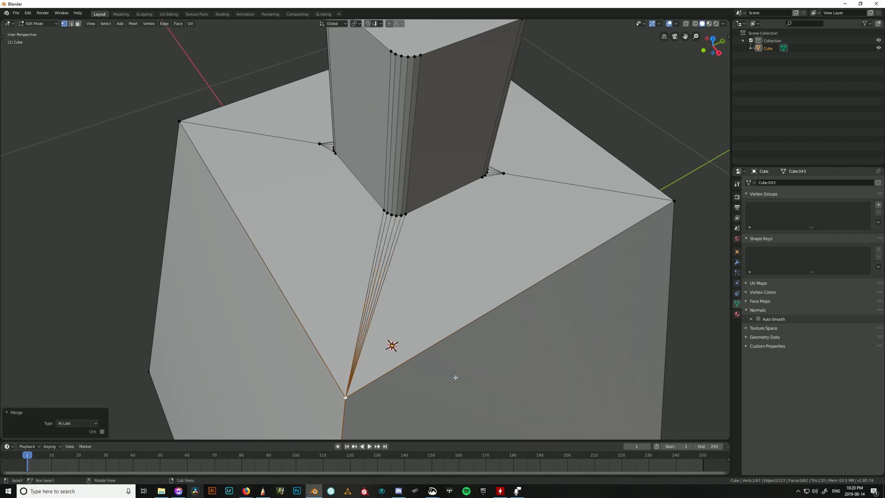
Merge the fan vertex at the adjacent neck corner into its outer top corner, replacing an At First merge with At Last.
middle_drag(408, 299, 427, 289)
click(487, 259)
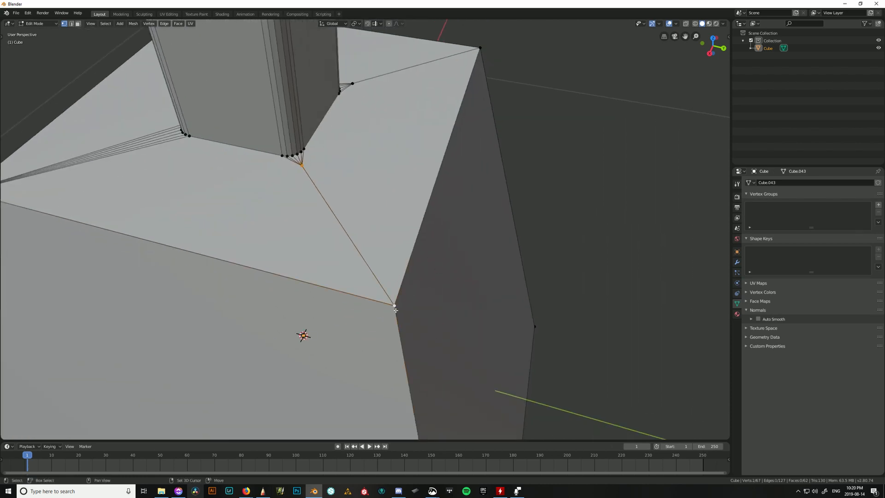
key(alt+m)
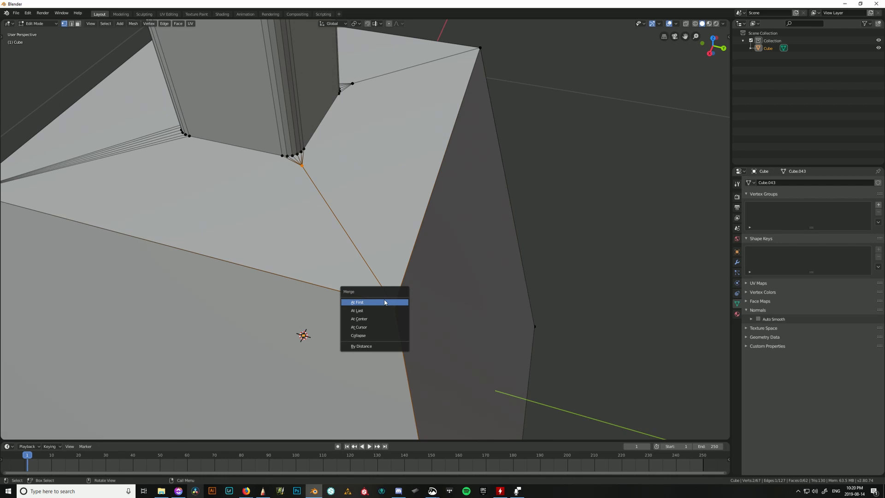
click(386, 302)
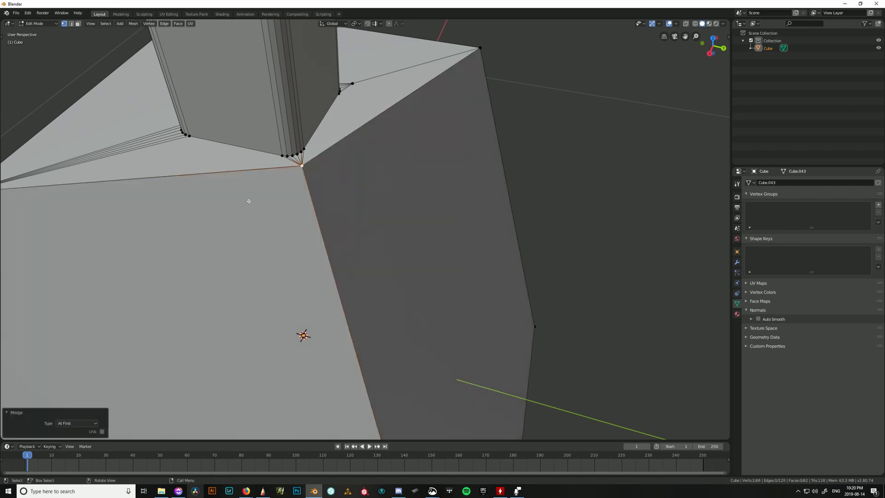
key(ctrl+z)
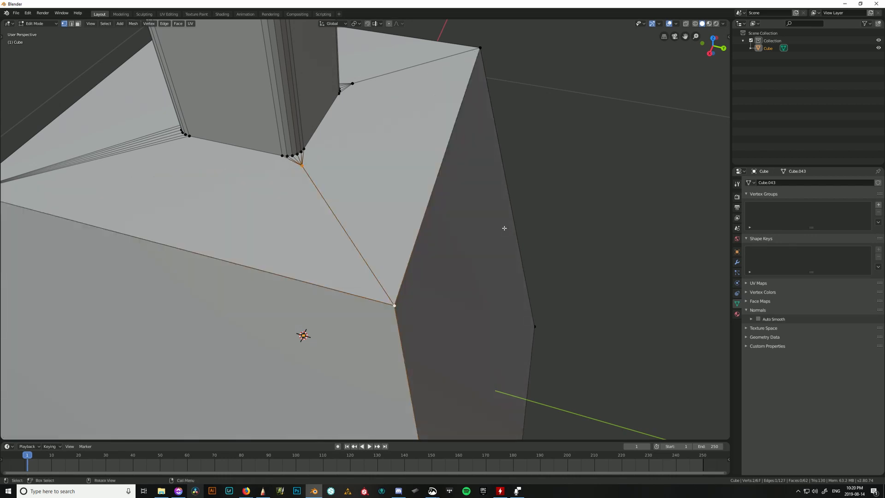
key(alt+m)
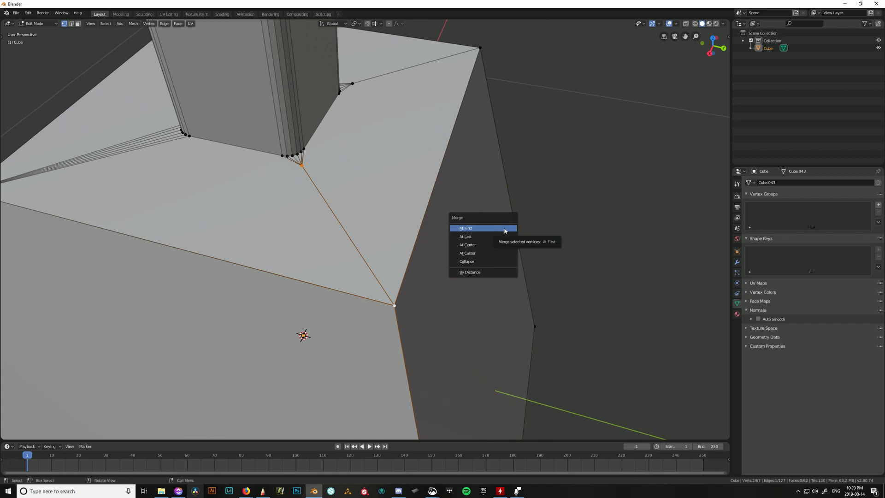
click(492, 237)
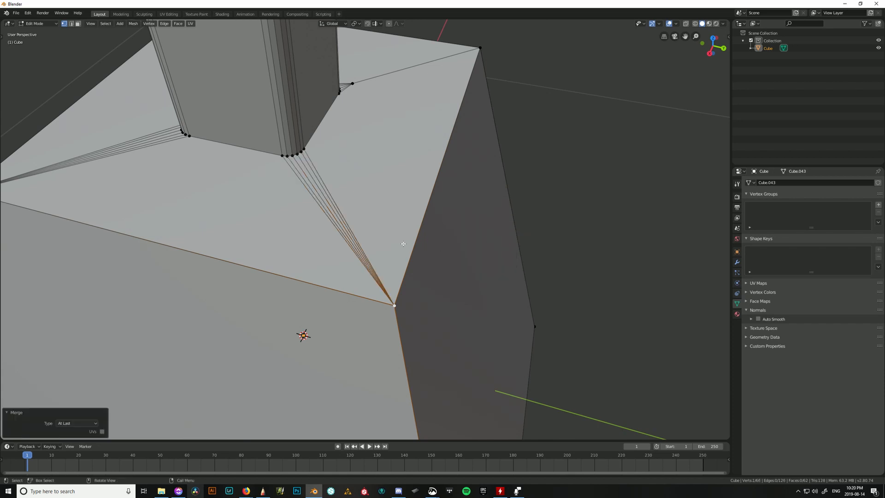
Merge the third neck corner's fan vertex into the matching outer corner of the top face, using At Last.
middle_drag(403, 244, 331, 262)
click(468, 146)
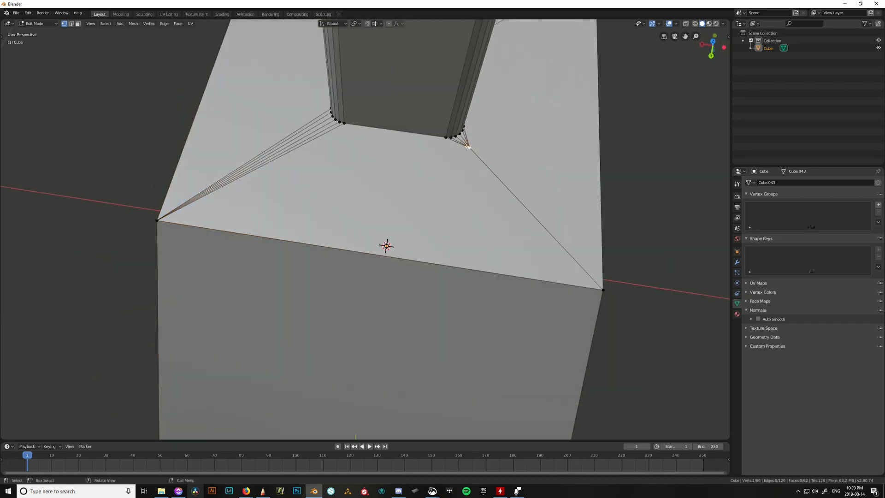
shift+click(603, 291)
key(m)
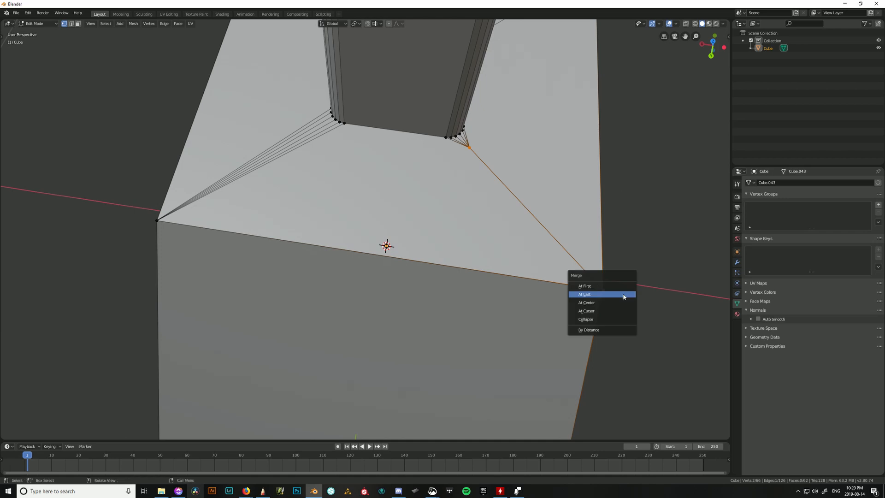
click(624, 296)
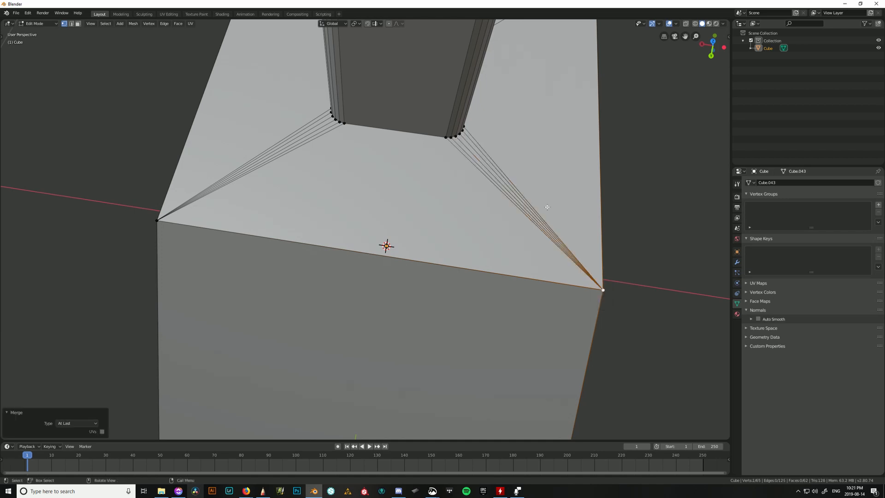
Merge the last remaining fan vertex at the neck's base into its outer corner vertex, using At Last.
middle_drag(548, 206, 479, 211)
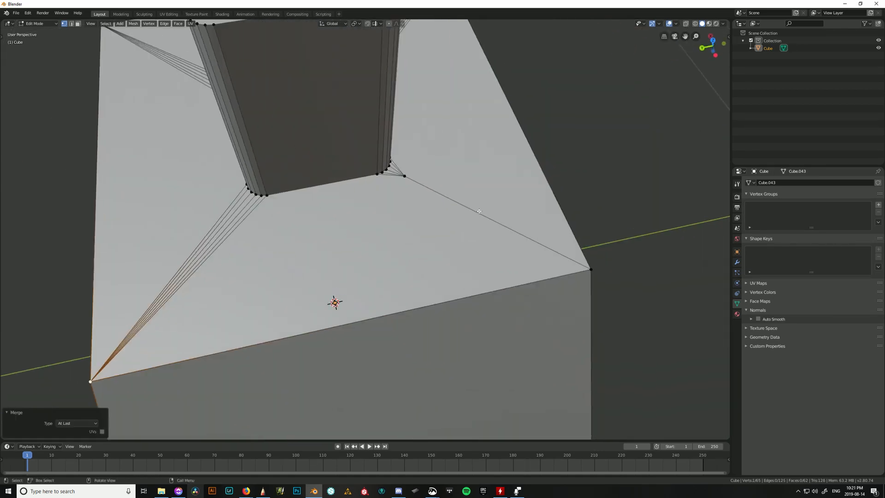
click(403, 175)
shift+click(601, 271)
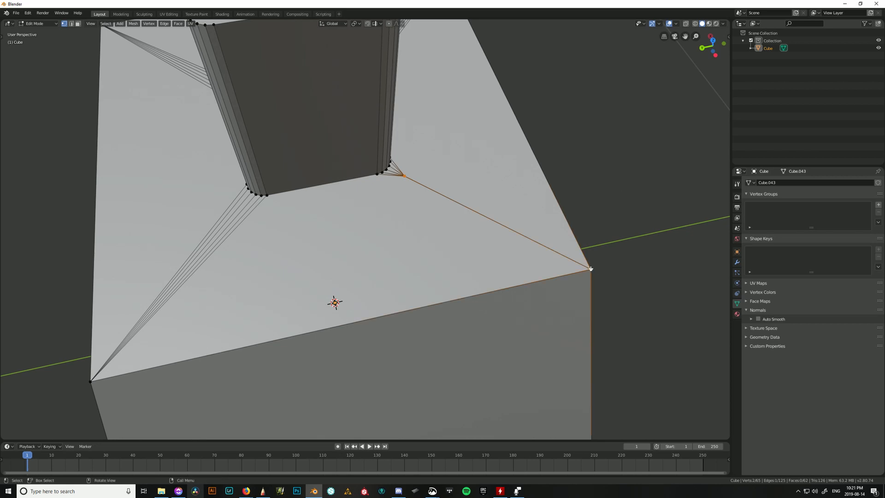
key(m)
click(592, 271)
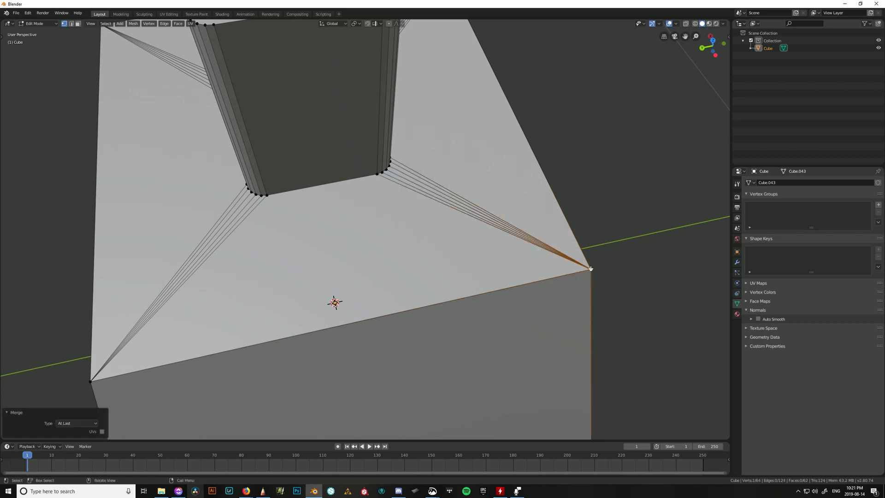
In edge selection mode, clear the selection and select one inner edge loop running down a rounded neck corner to the outer corner.
scroll(500, 190, down, 4)
middle_drag(500, 189, 375, 192)
scroll(371, 187, up, 4)
key(2)
click(369, 189)
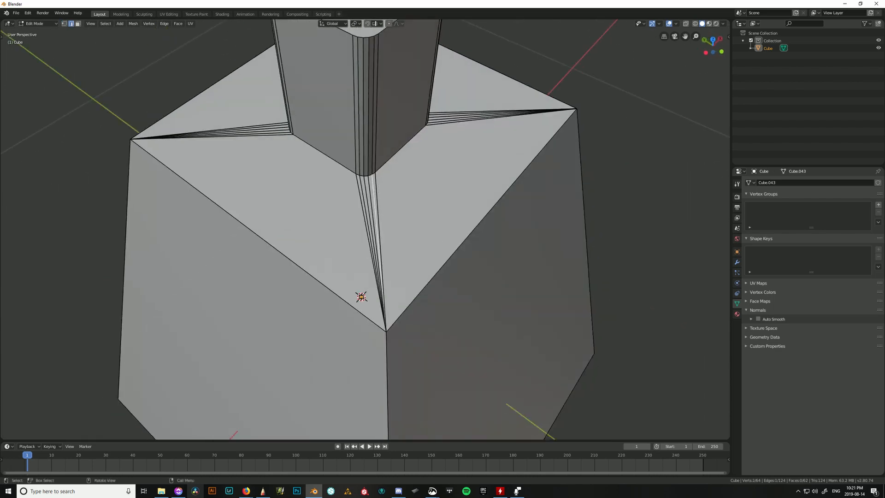
scroll(382, 177, down, 2)
click(370, 206)
key(alt+a)
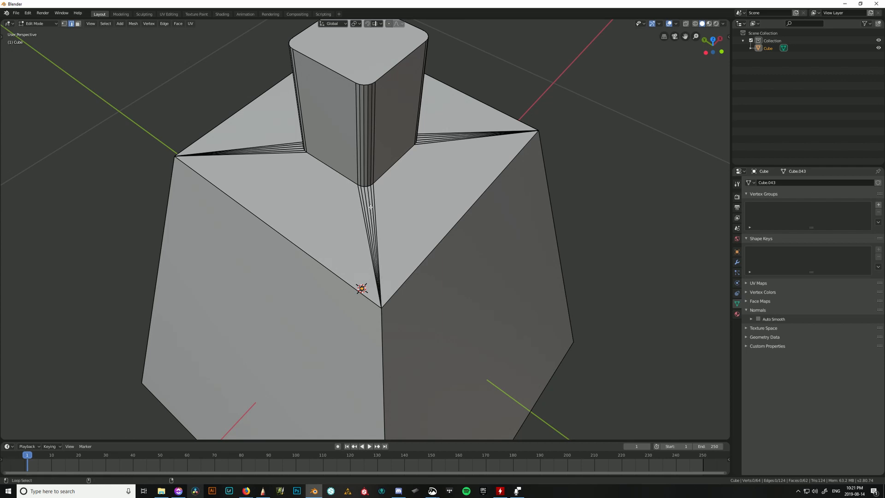
alt+click(370, 207)
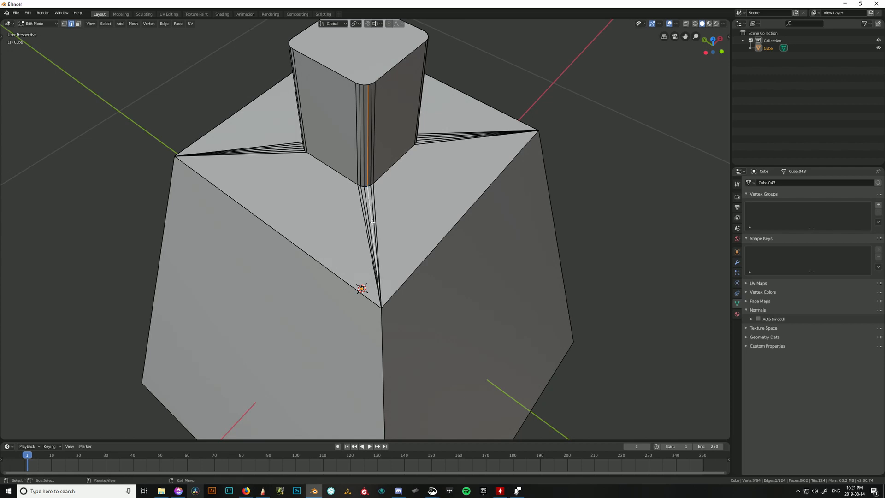
Try to dissolve the single selected edge loop at the rounded neck corner, and undo it.
middle_drag(370, 207, 391, 97)
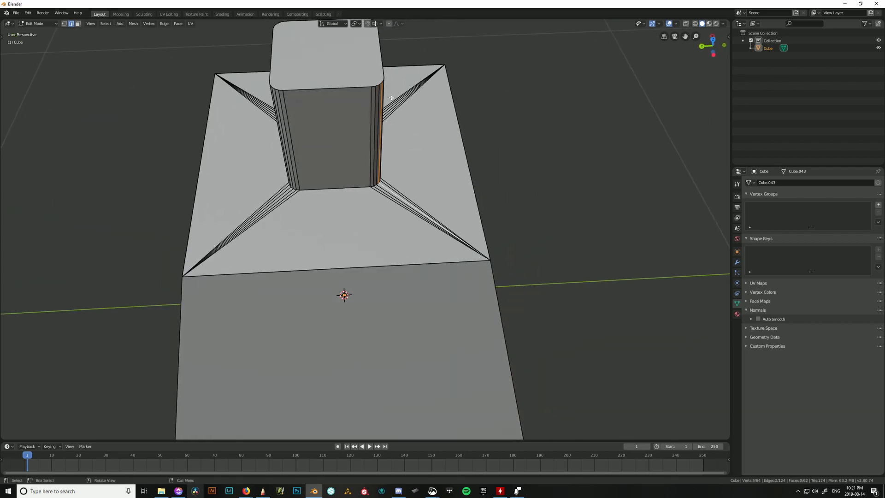
middle_drag(498, 262, 457, 240)
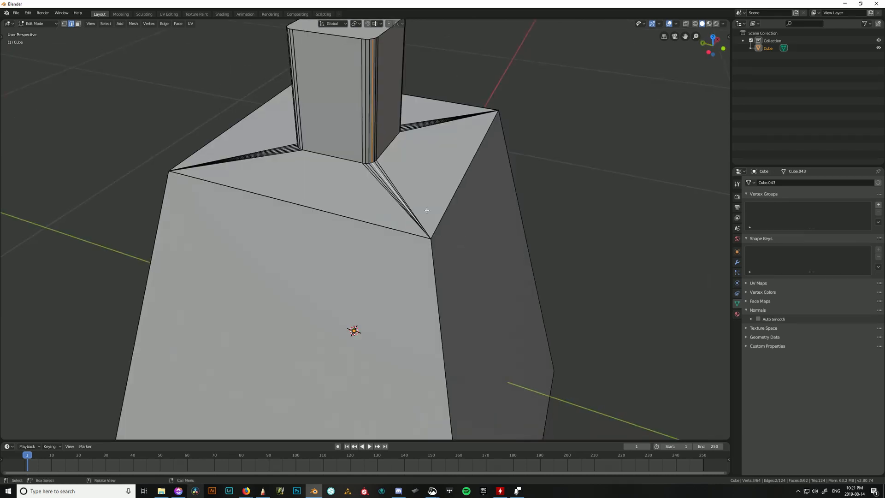
scroll(512, 267, up, 3)
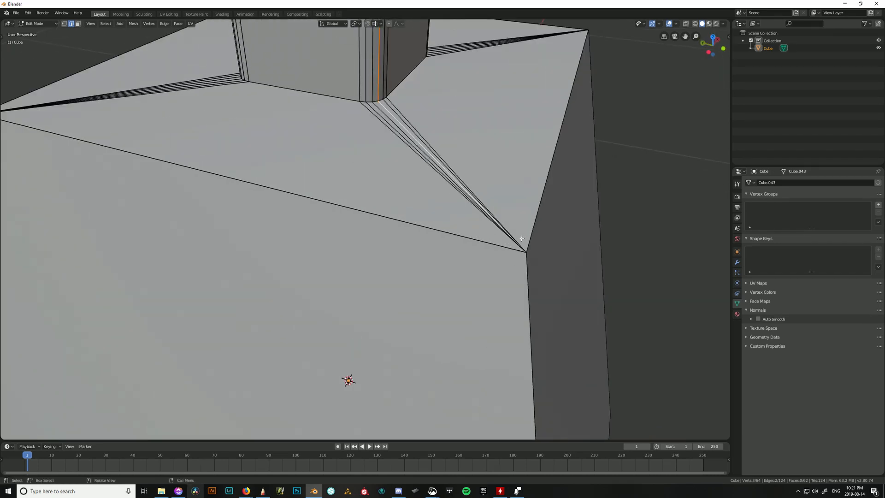
scroll(480, 316, down, 4)
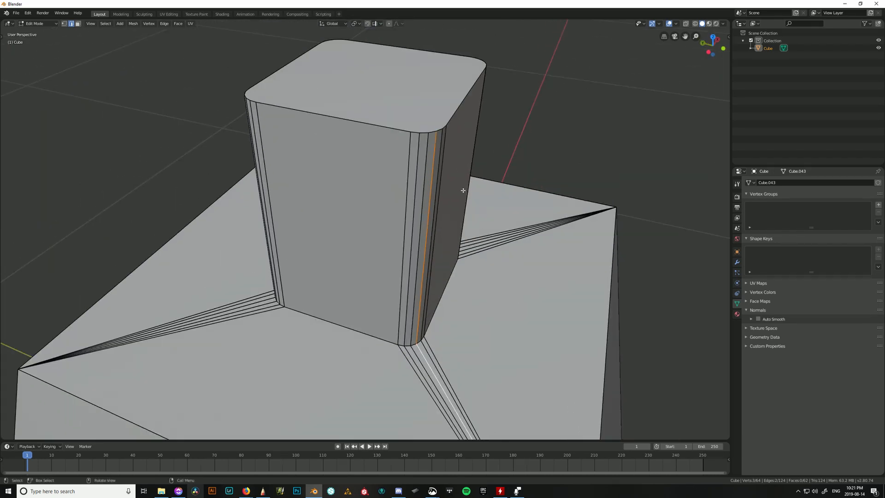
scroll(476, 238, down, 1)
key(ctrl+x)
middle_drag(460, 257, 424, 255)
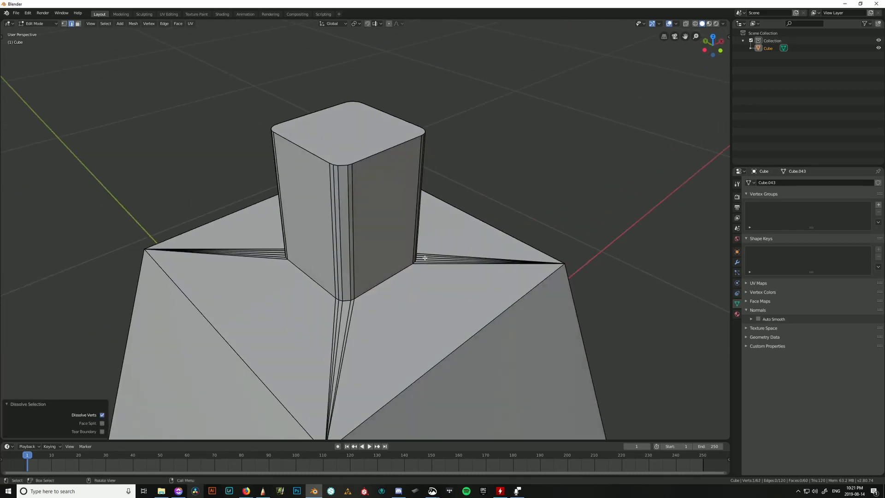
key(ctrl+z)
Dissolve the four inner edge loops of this rounded neck corner, two at a time, keeping only its two boundary edges.
alt+click(336, 261)
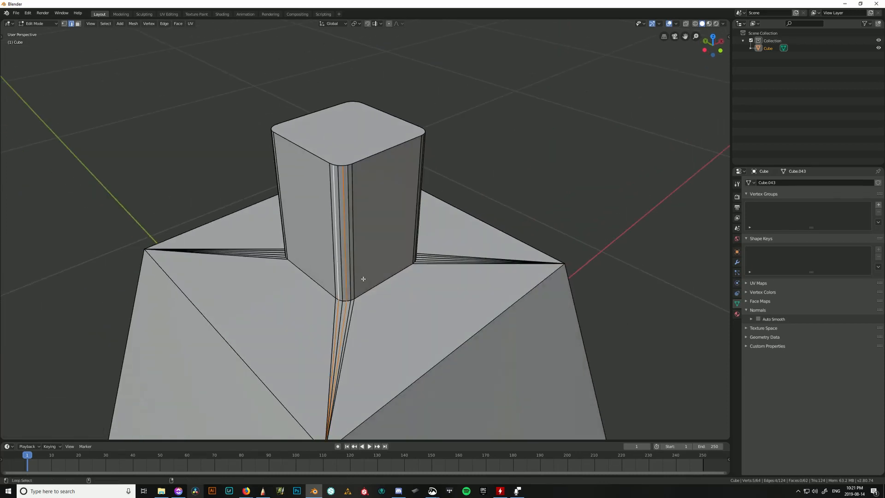
key(ctrl+x)
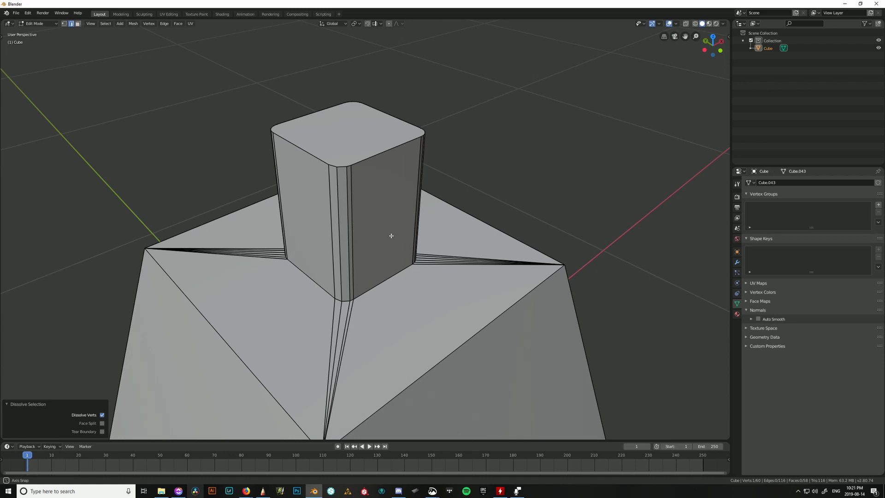
middle_drag(391, 235, 369, 231)
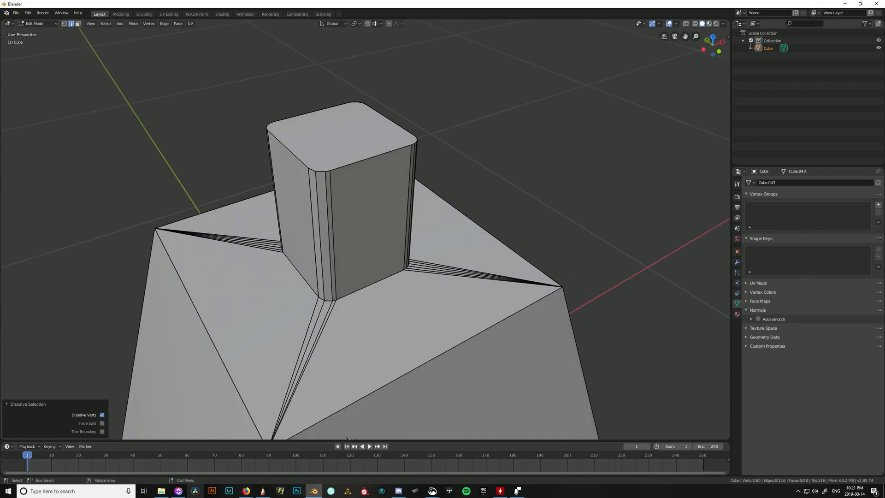
alt+click(328, 219)
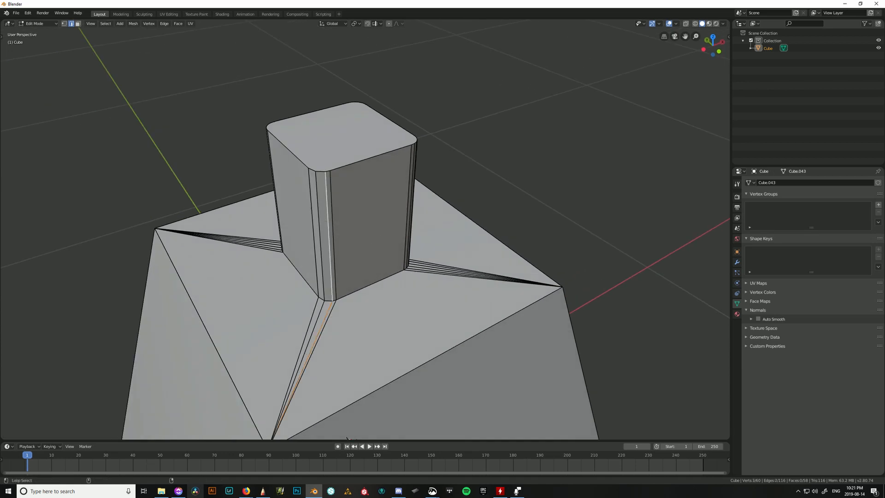
alt+click(317, 222)
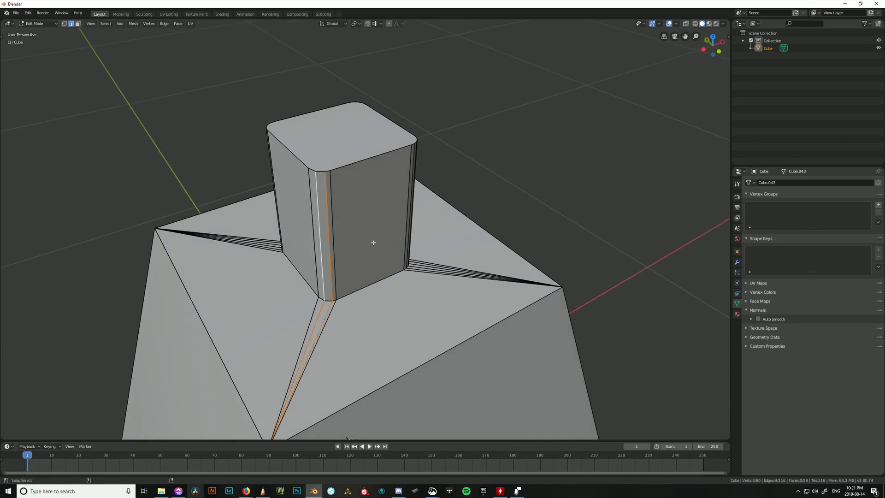
key(ctrl+x)
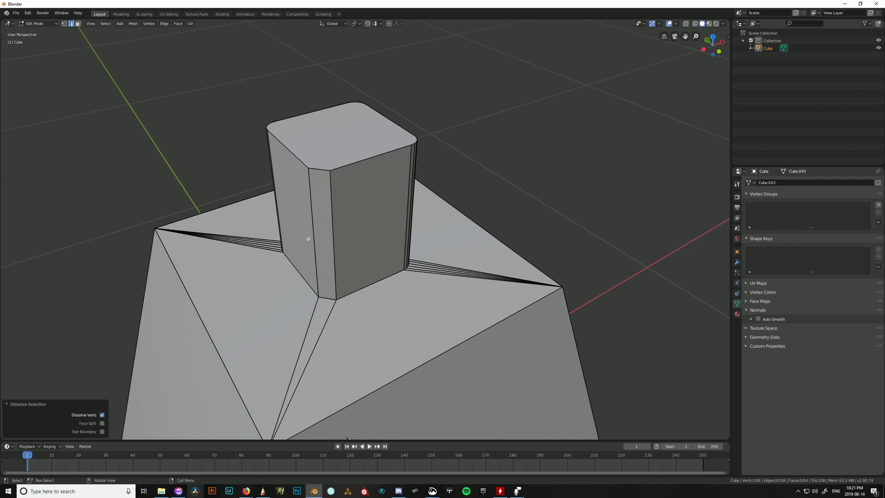
Select the four inner edge loops of the next rounded neck corner, including their fan edges on the block, and dissolve them together.
middle_drag(482, 193, 424, 197)
scroll(397, 190, up, 2)
alt+shift+click(301, 146)
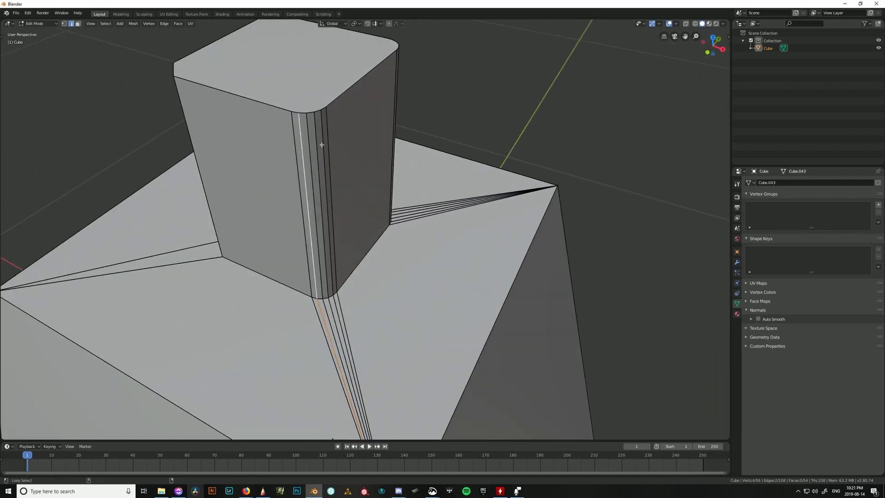
alt+shift+click(322, 142)
alt+shift+click(311, 140)
alt+shift+click(317, 139)
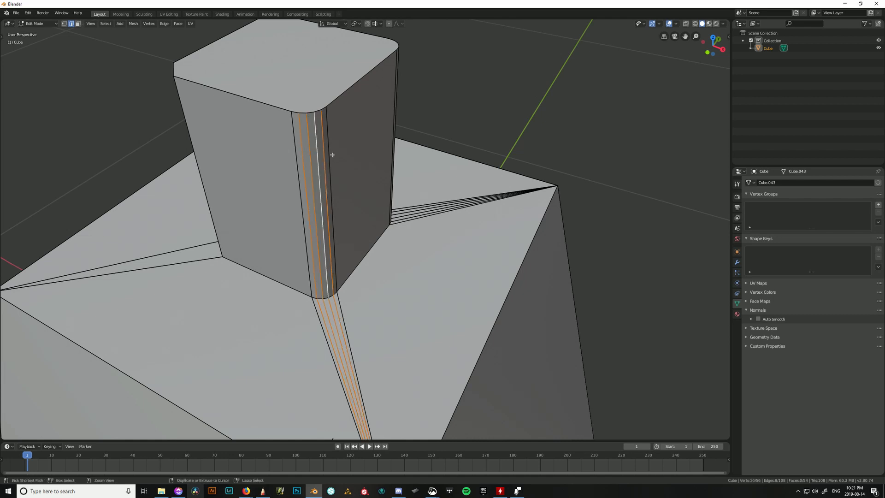
key(ctrl+x)
Dissolve the four inner edge loops of the third rounded neck corner, keeping its two boundary edges.
middle_drag(330, 152, 362, 159)
shift+click(399, 118)
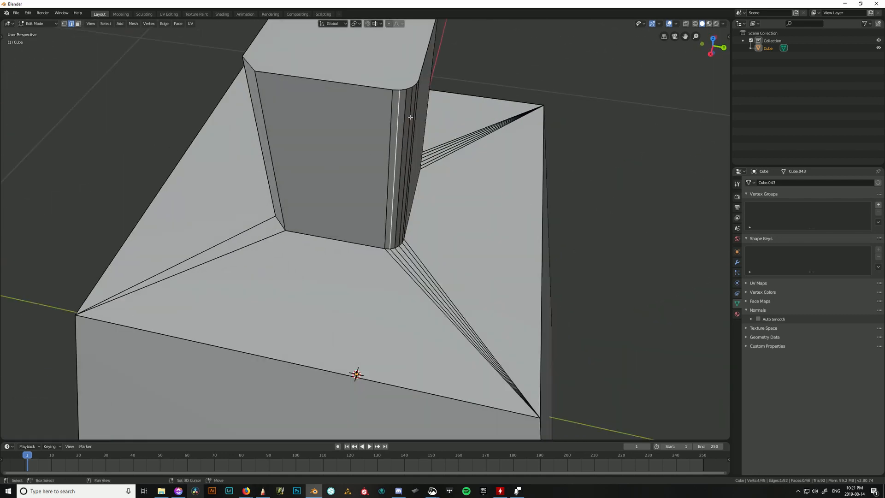
alt+shift+click(399, 118)
alt+shift+click(401, 119)
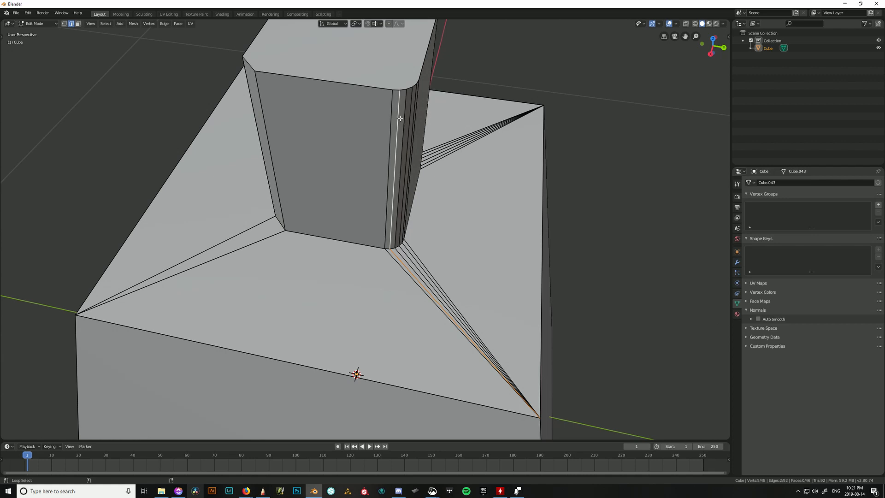
alt+shift+click(401, 117)
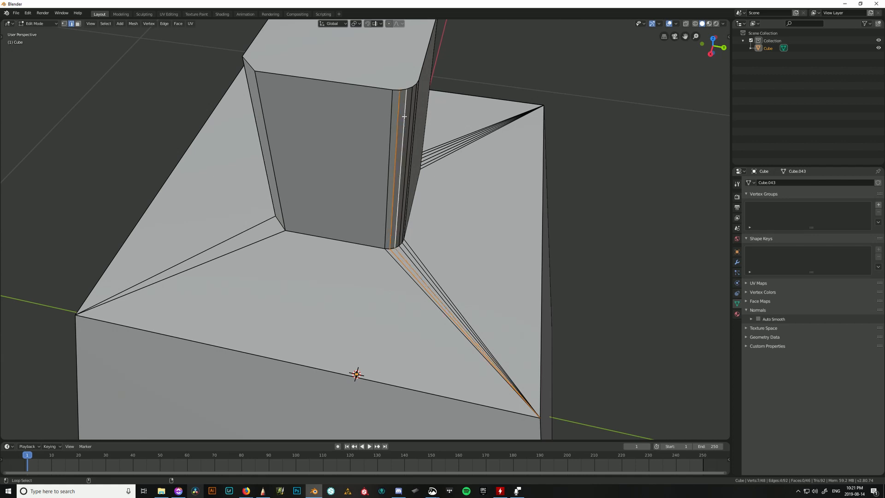
alt+shift+click(408, 112)
alt+shift+click(413, 106)
middle_drag(413, 106, 416, 200)
key(ctrl+x)
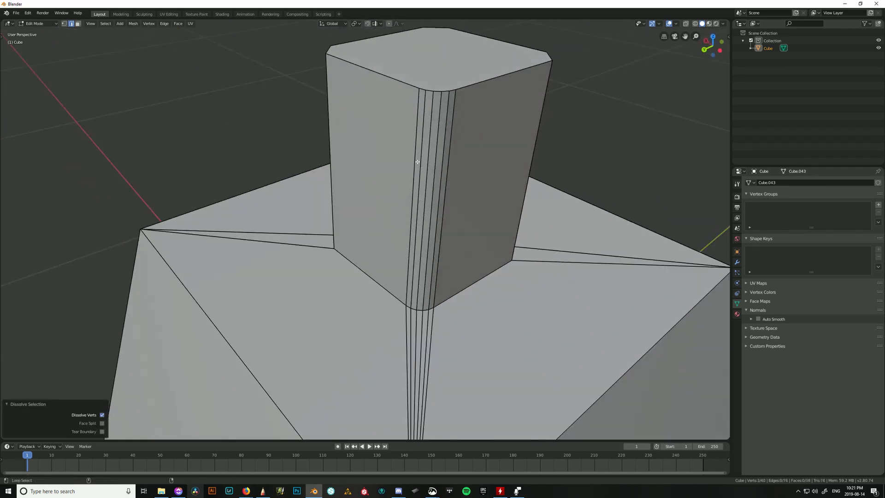
Dissolve the four inner edge loops of the last rounded neck corner so only its boundary edges remain.
alt+click(419, 161)
alt+shift+click(425, 159)
alt+shift+click(440, 159)
alt+shift+click(442, 159)
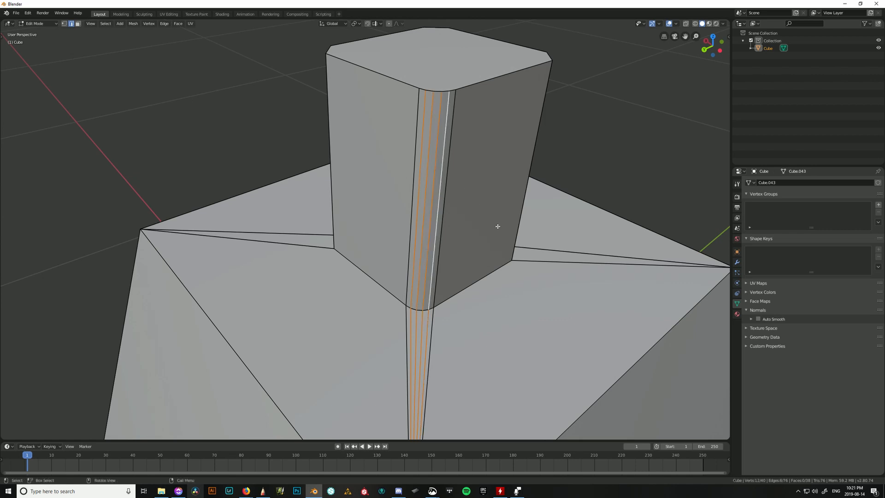
key(ctrl+x)
middle_drag(498, 223, 312, 121)
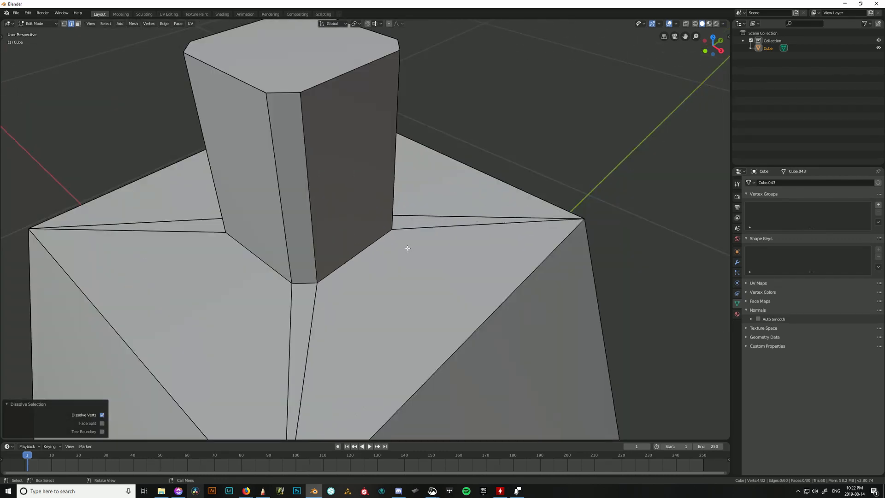
Examine the simplified neck corners and the edges connecting them to the block's outer corners from several sides.
middle_drag(407, 248, 388, 198)
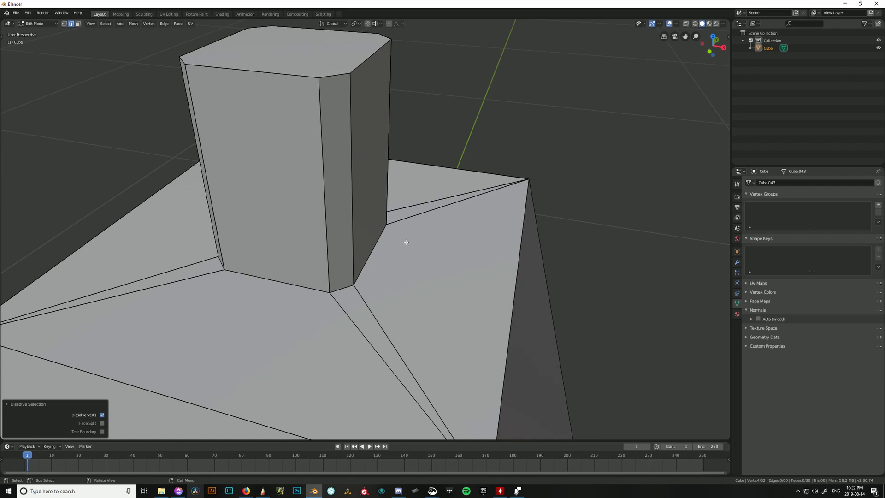
shift+click(359, 328)
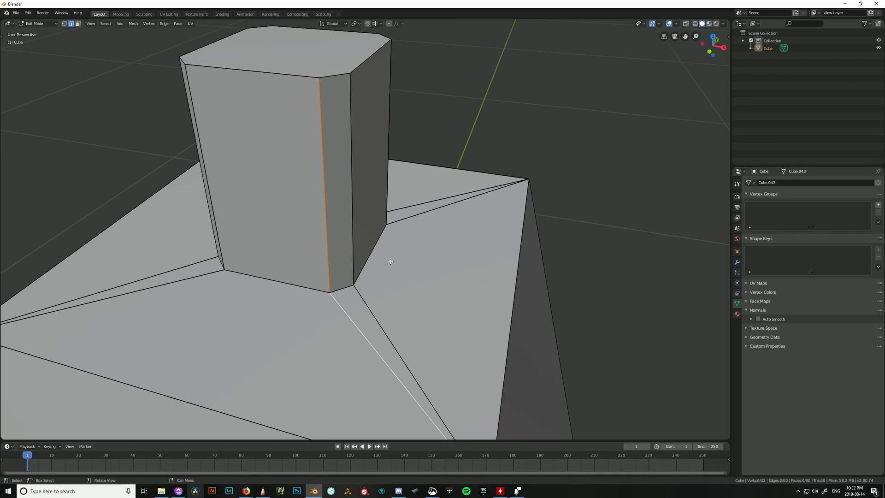
click(446, 251)
scroll(450, 278, down, 5)
shift+middle_drag(537, 346, 352, 175)
scroll(629, 266, down, 4)
scroll(353, 160, up, 6)
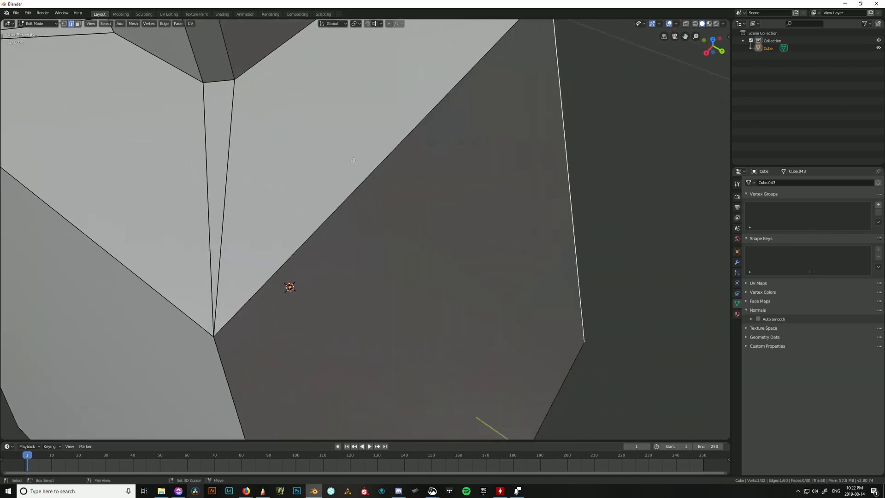
scroll(353, 221, down, 1)
middle_drag(353, 227, 362, 251)
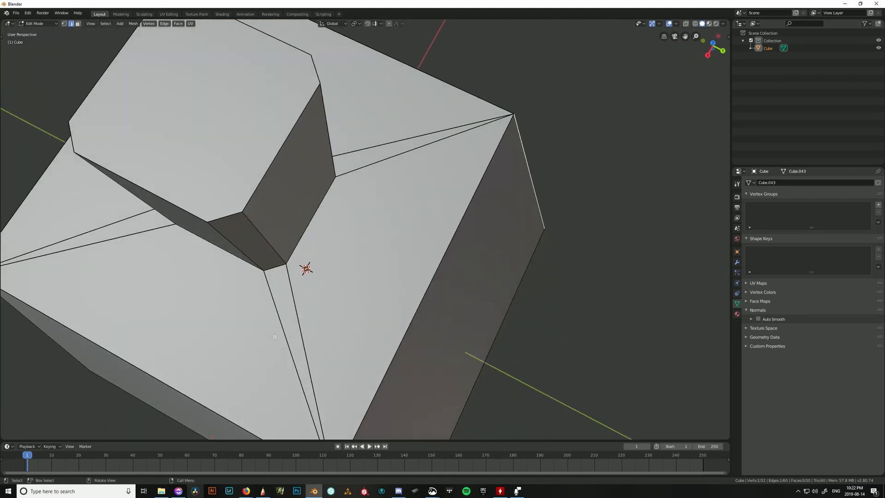
middle_drag(326, 301, 332, 248)
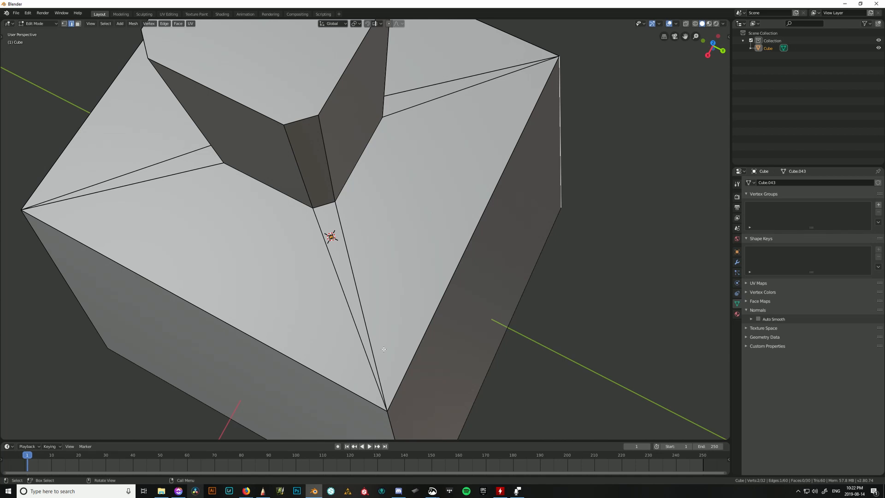
middle_drag(383, 349, 405, 204)
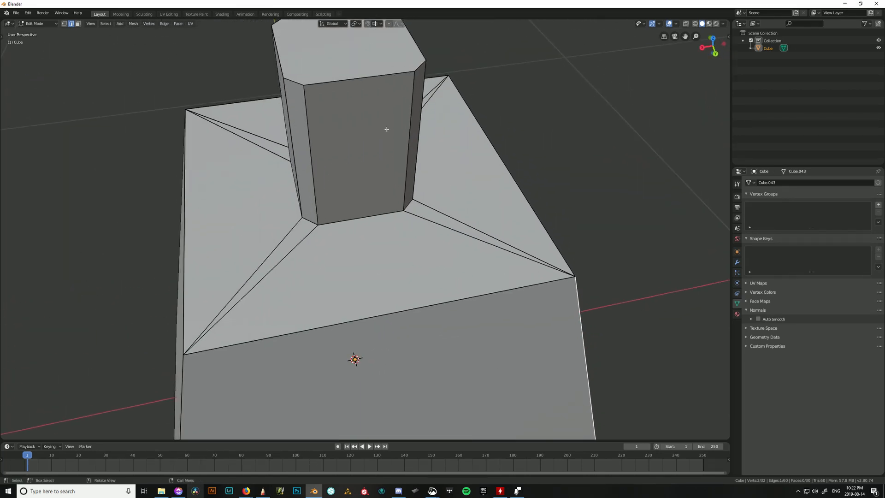
middle_drag(402, 136, 363, 104)
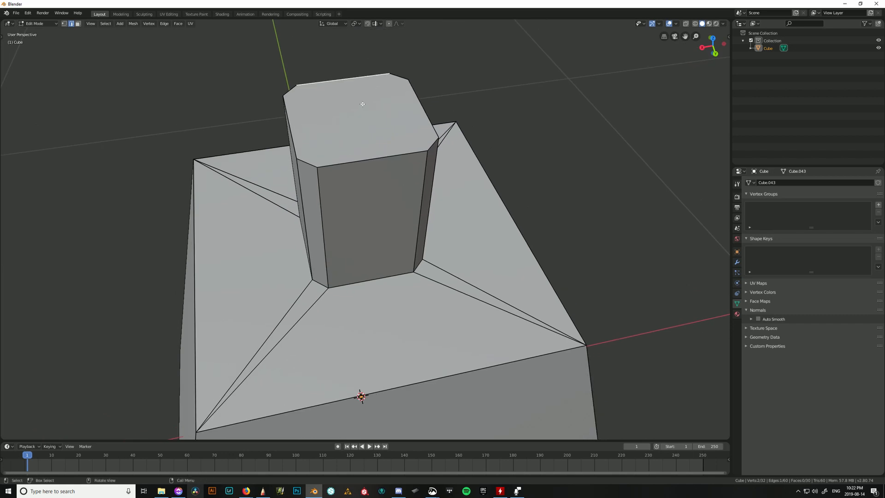
In face selection mode, select the neck's top face and grow the selection over the neck sides and the block's upper surface.
key(3)
click(363, 104)
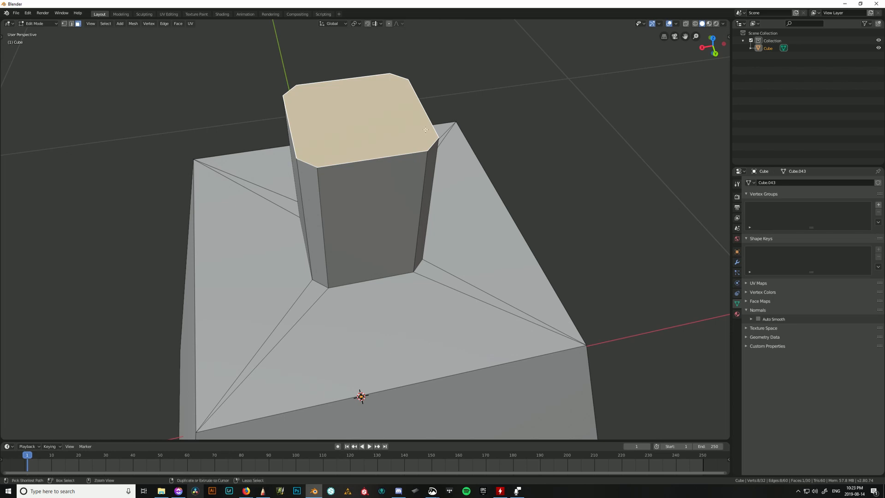
key(ctrl+KP_Add)
middle_drag(425, 129, 364, 203)
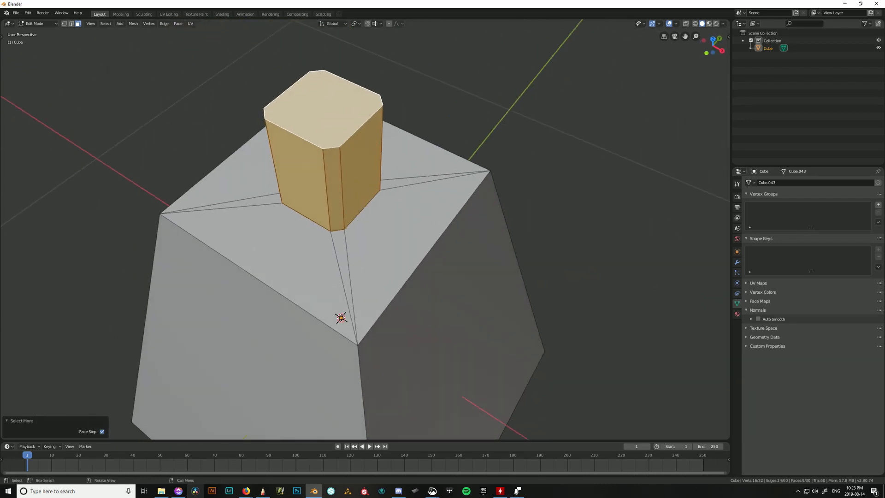
key(ctrl+KP_Subtract)
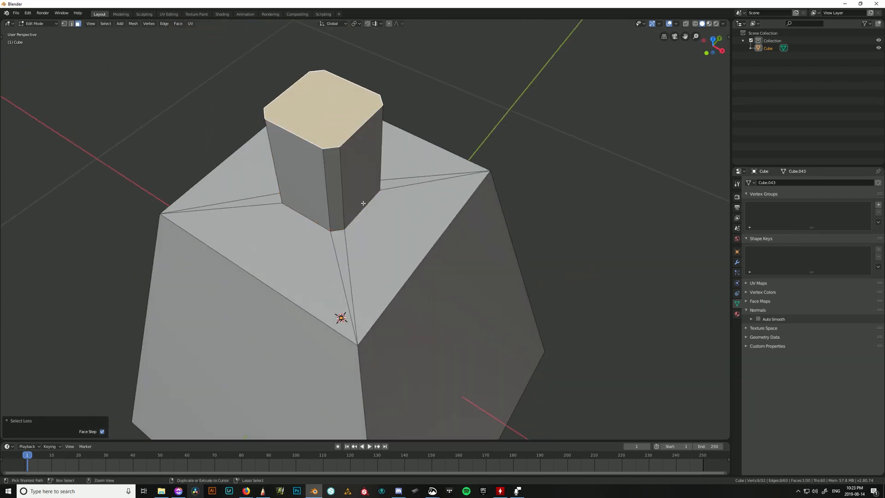
key(ctrl+KP_Add)
key(ctrl+KP_Add)
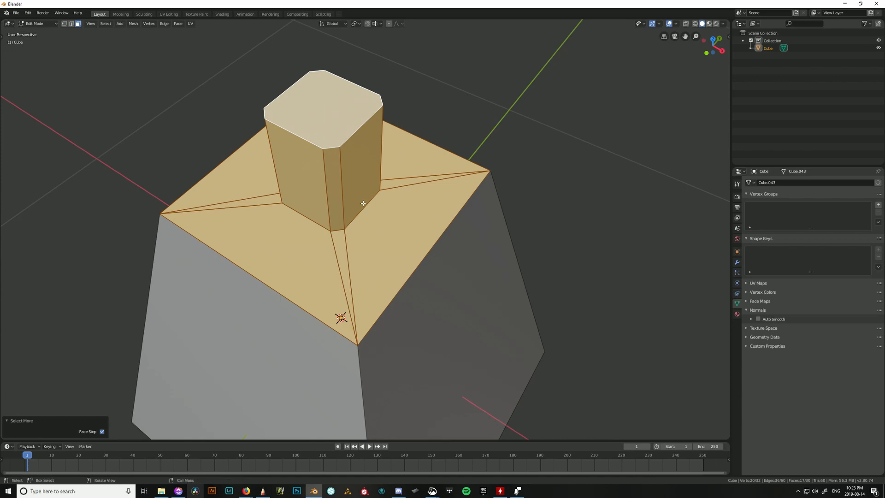
Select the inner square face on the block's underside, grow the selection twice to the outer rim, and delete those faces.
middle_drag(340, 154, 321, 165)
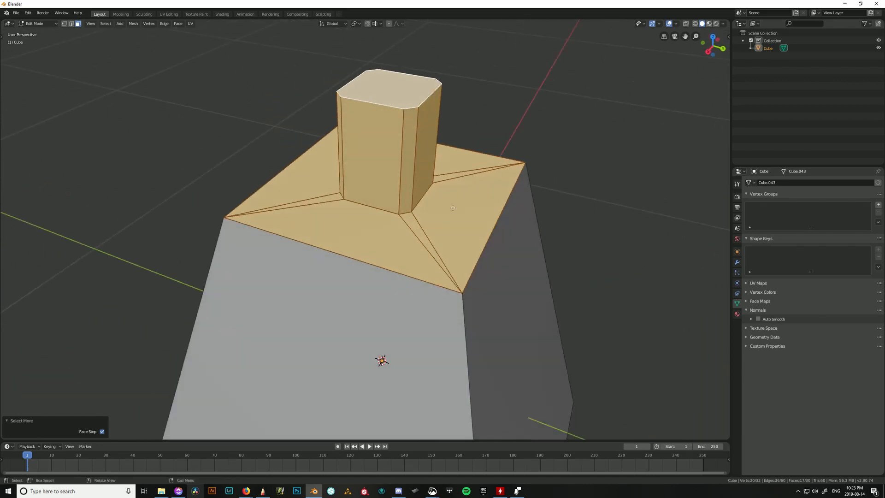
middle_drag(453, 208, 392, 129)
middle_drag(488, 299, 492, 245)
scroll(489, 246, down, 7)
click(360, 273)
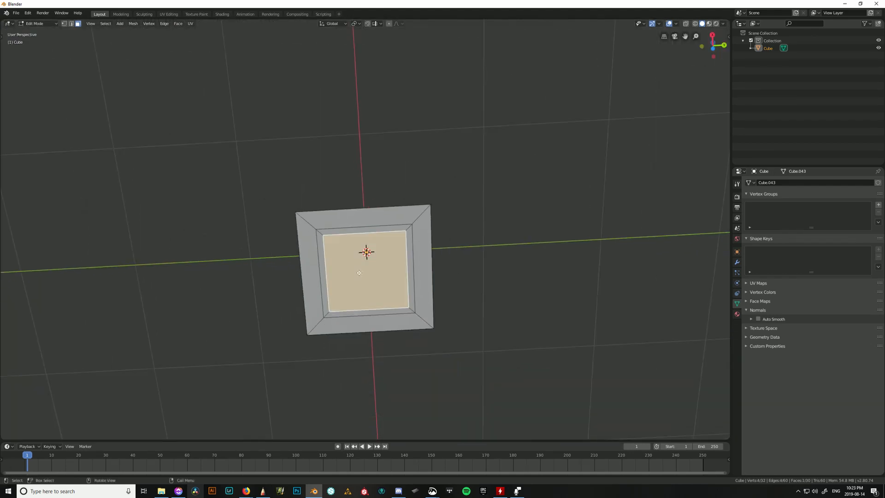
key(ctrl+KP_Add)
key(ctrl+KP_Add)
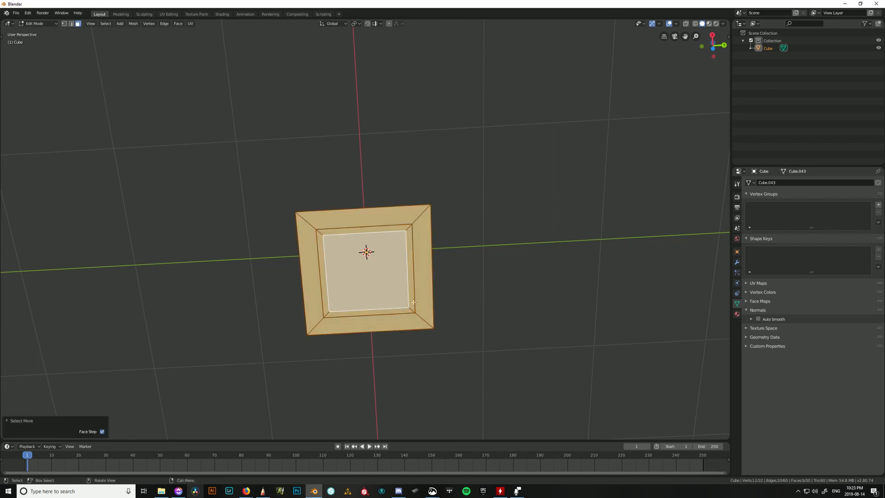
middle_drag(414, 302, 462, 277)
key(x)
click(462, 279)
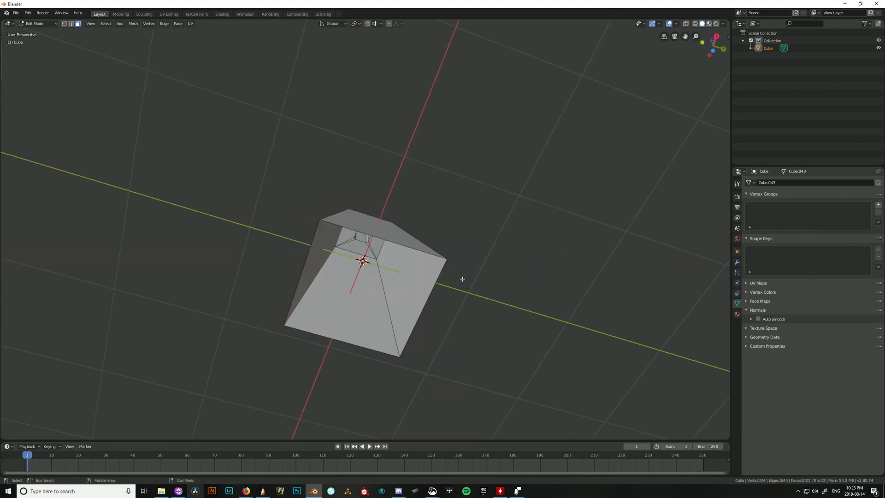
In edge selection mode, select the open boundary loop at the block's bottom and fill it with a single face.
key(2)
click(407, 247)
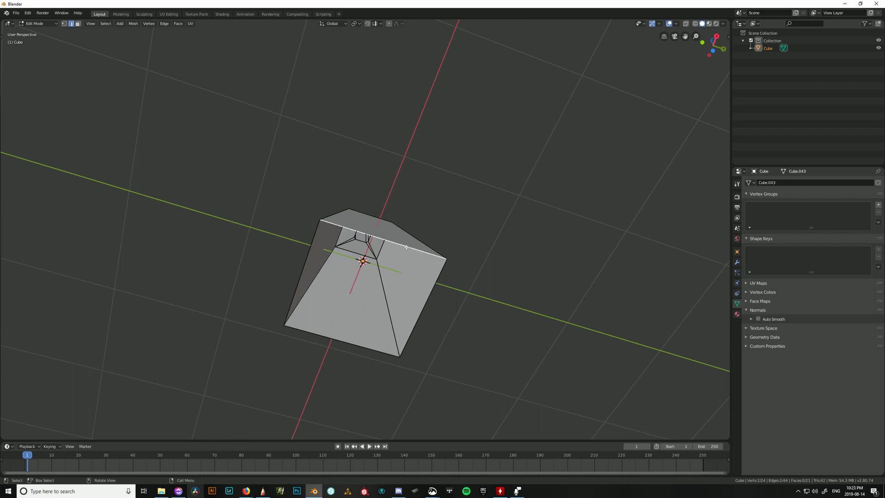
alt+click(406, 247)
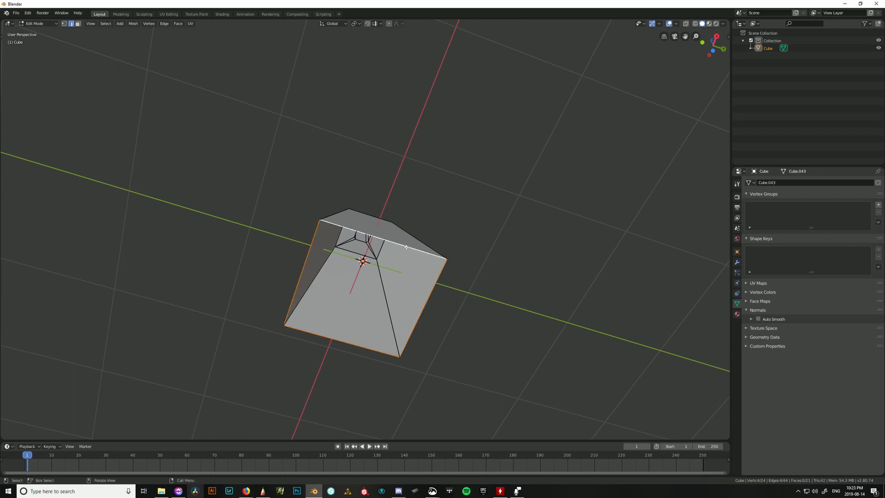
key(f)
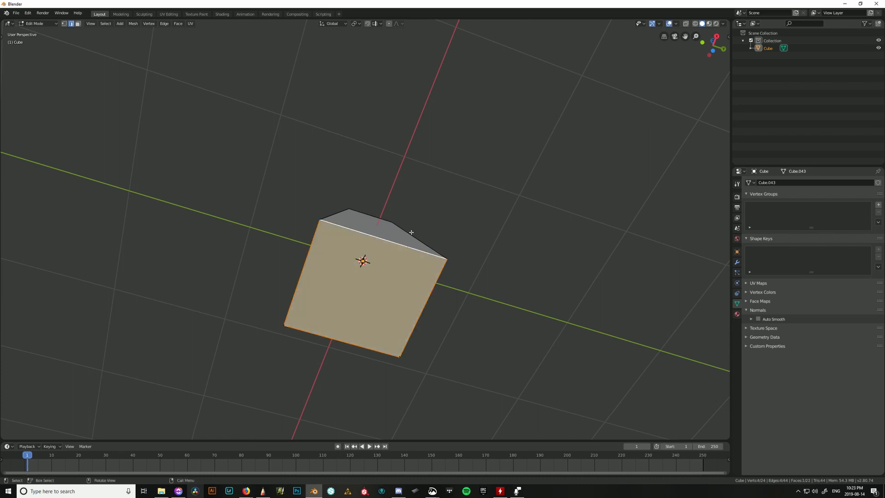
middle_drag(411, 233, 108, 282)
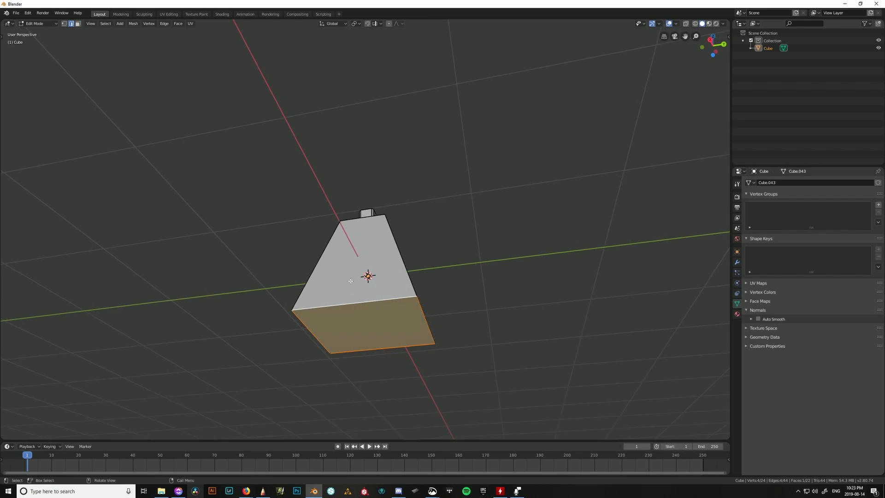
middle_drag(422, 316, 438, 330)
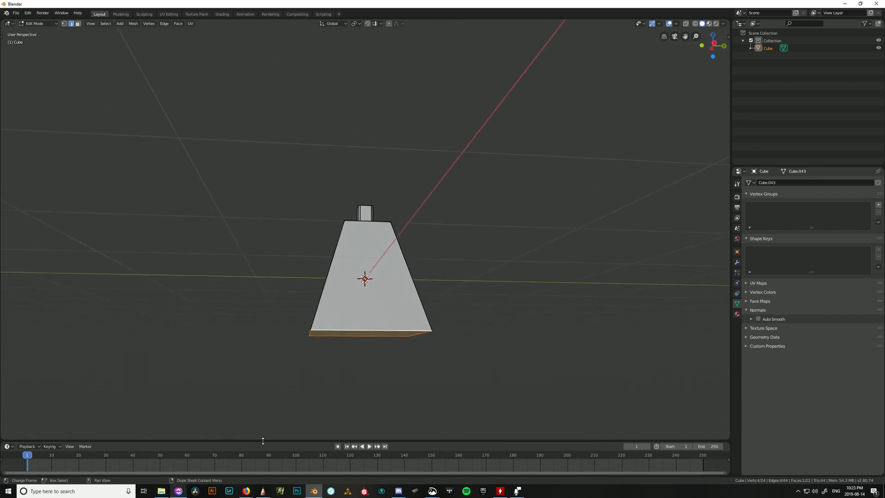
Switch to the Google Slides presentation and move the Edge Slide slide ahead of the Knife slide.
key(alt+Tab)
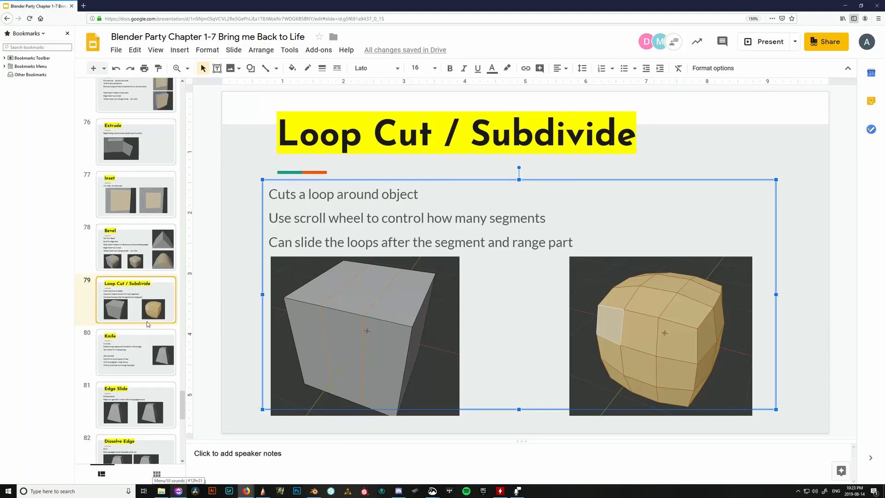
click(144, 347)
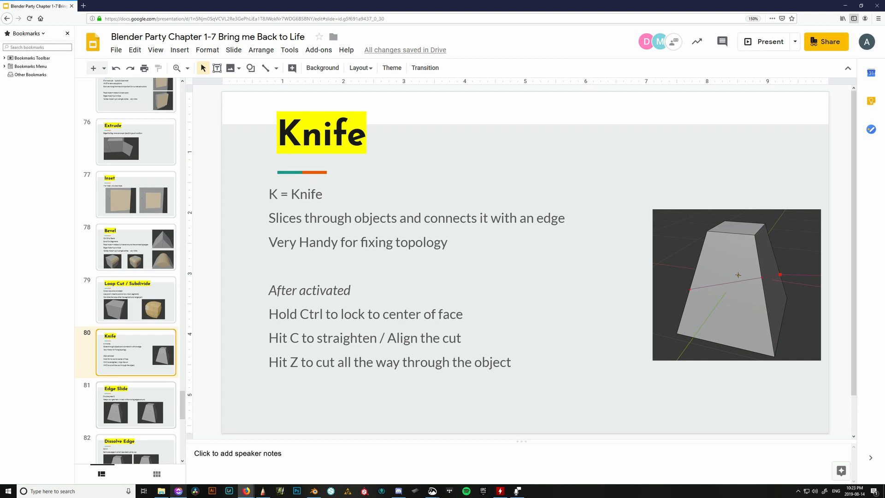
click(143, 407)
drag(116, 403, 135, 348)
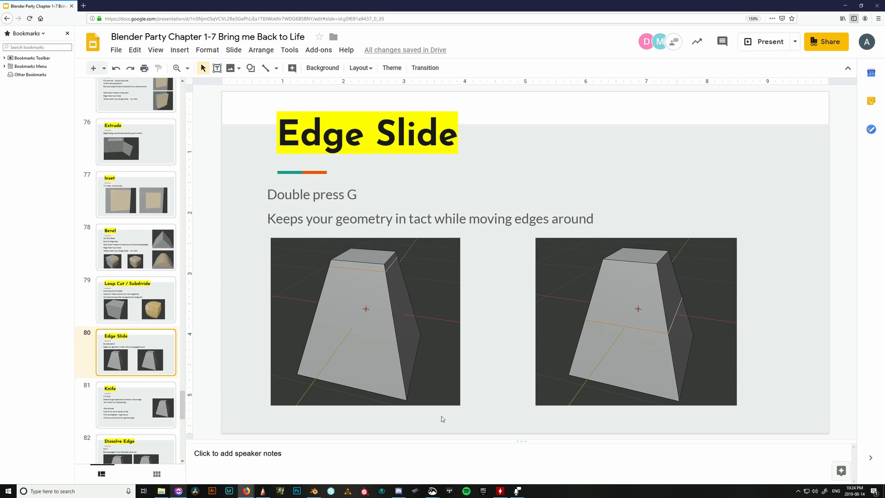
Switch to Blender and add a single centred loop cut around the block's sloped sides.
key(alt+Tab)
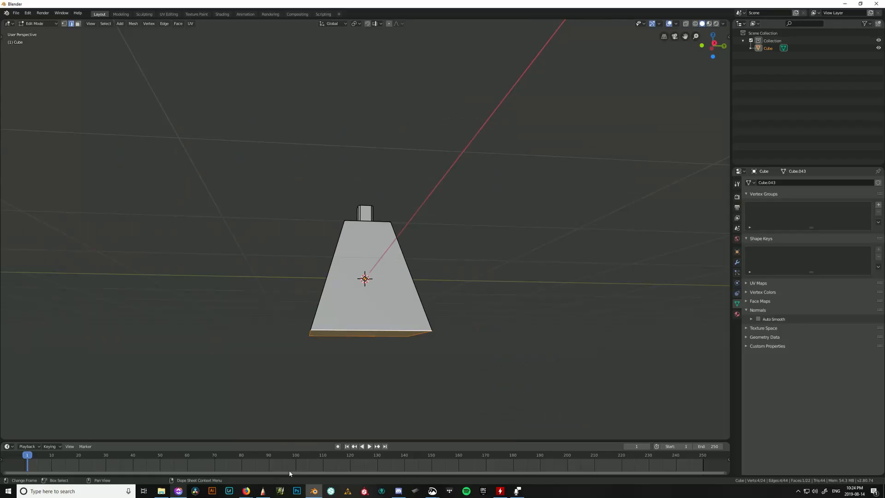
scroll(353, 285, up, 3)
middle_drag(353, 285, 439, 354)
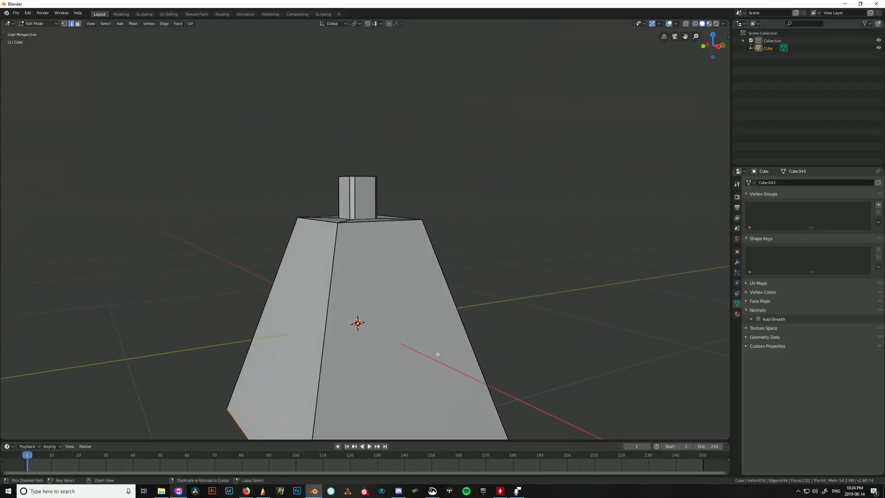
key(ctrl+r)
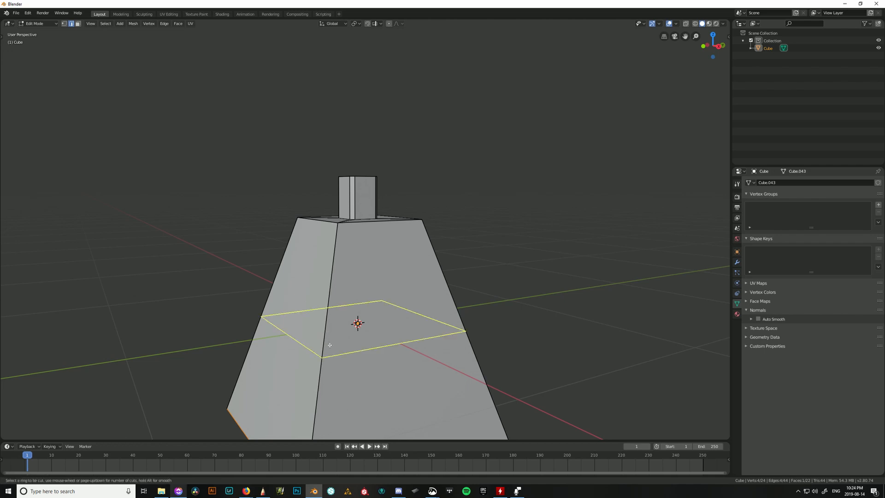
click(326, 349)
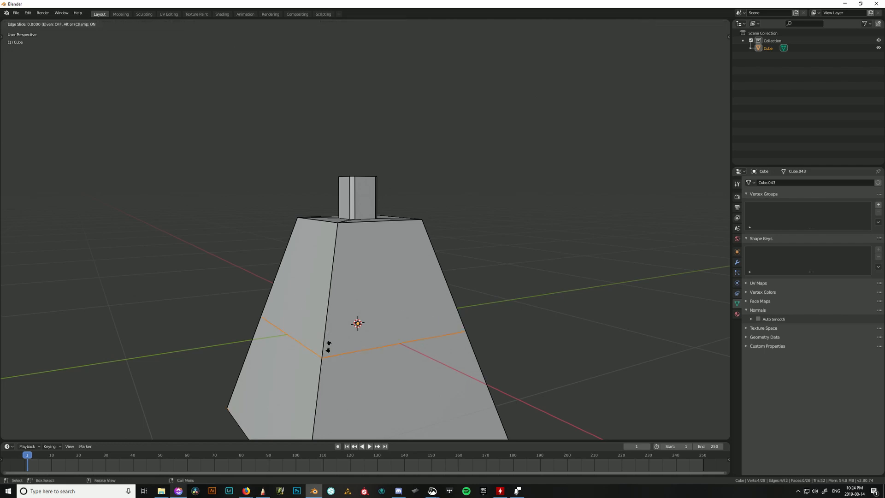
right_click(382, 247)
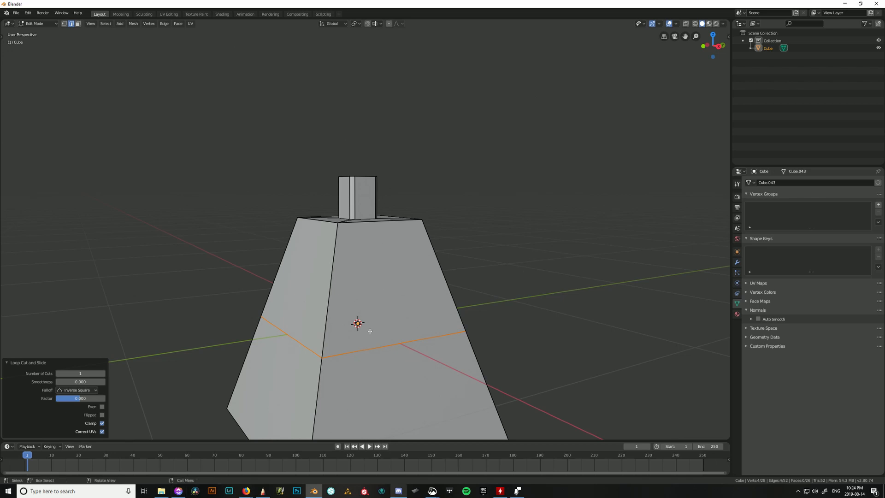
Move the new edge loop up about 40.2 cm along the global Z axis.
scroll(371, 330, down, 2)
middle_drag(440, 377, 399, 302)
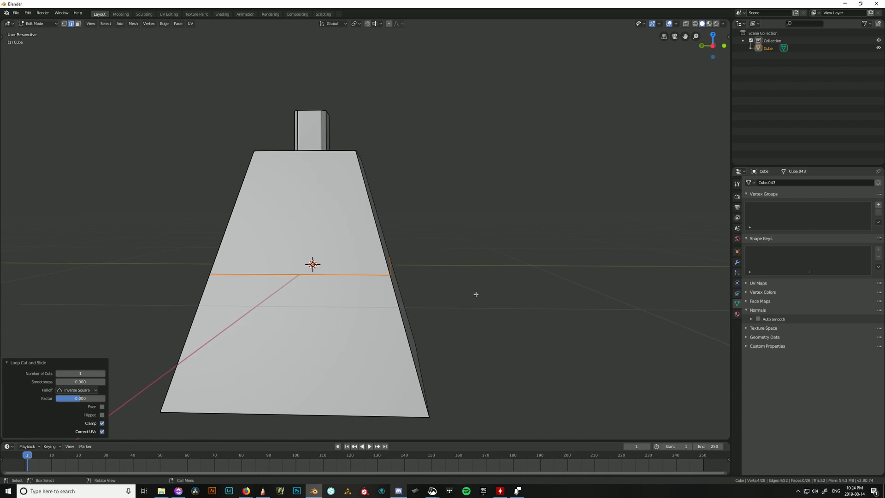
middle_drag(475, 294, 489, 298)
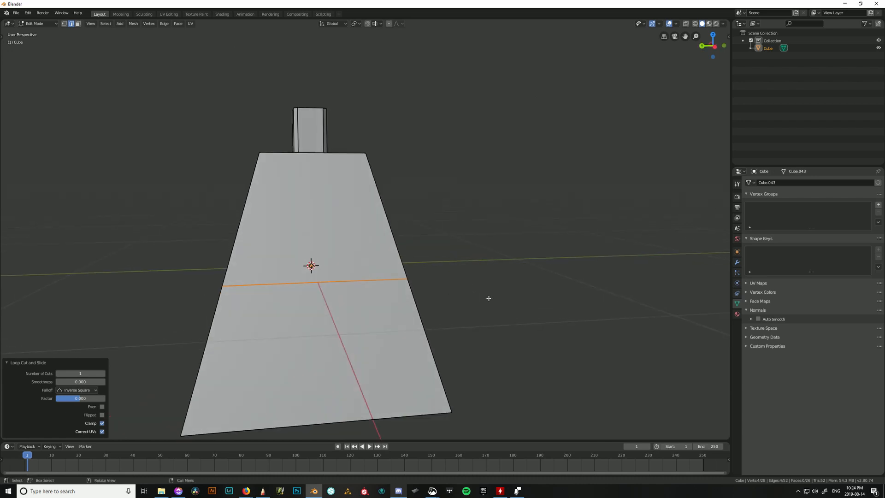
key(g)
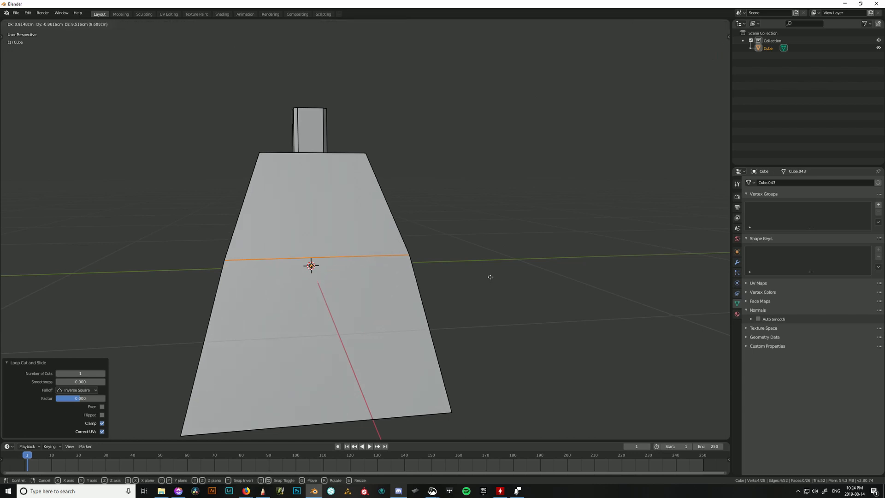
key(z)
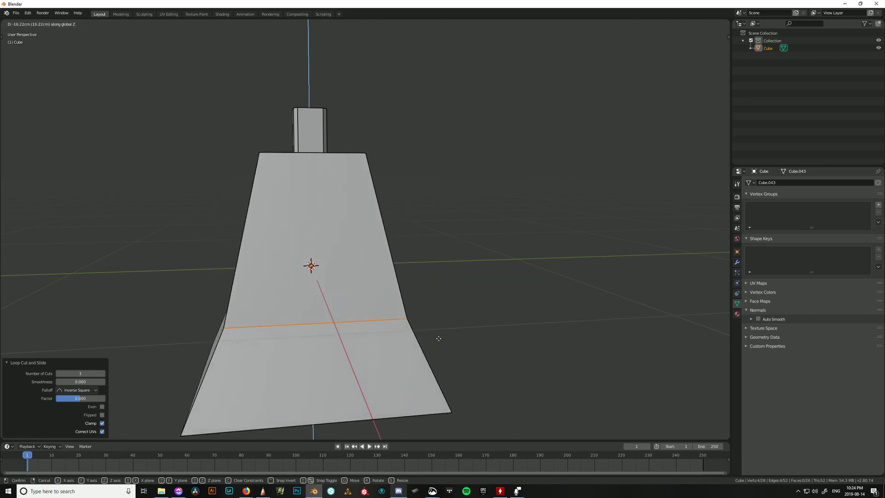
click(441, 220)
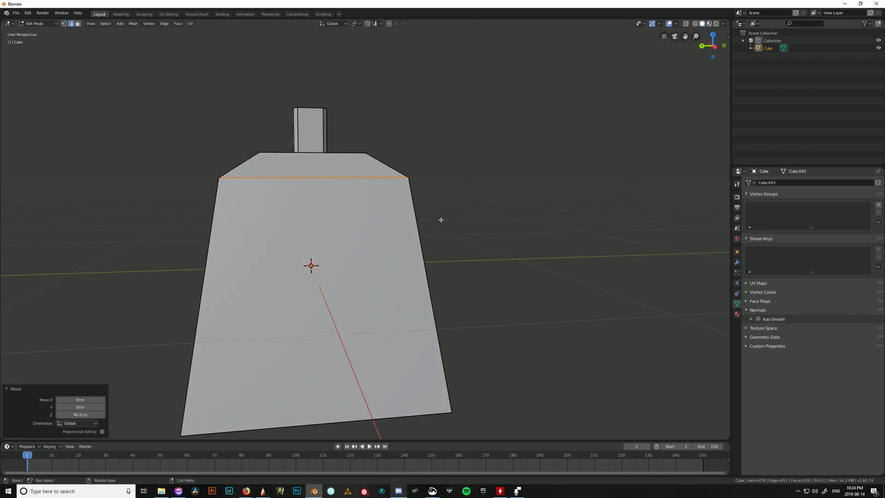
Scale the raised edge loop by about 0.687 to match the block's taper.
middle_drag(441, 220, 542, 242)
key(s)
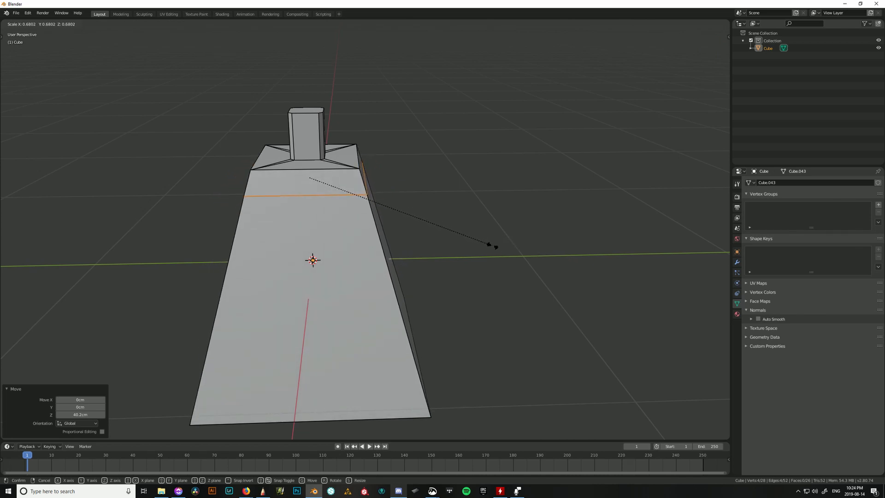
click(494, 247)
Move the edge loop down about 75.2 cm along Z and scale it up to match the wider base.
middle_drag(494, 247, 122, 256)
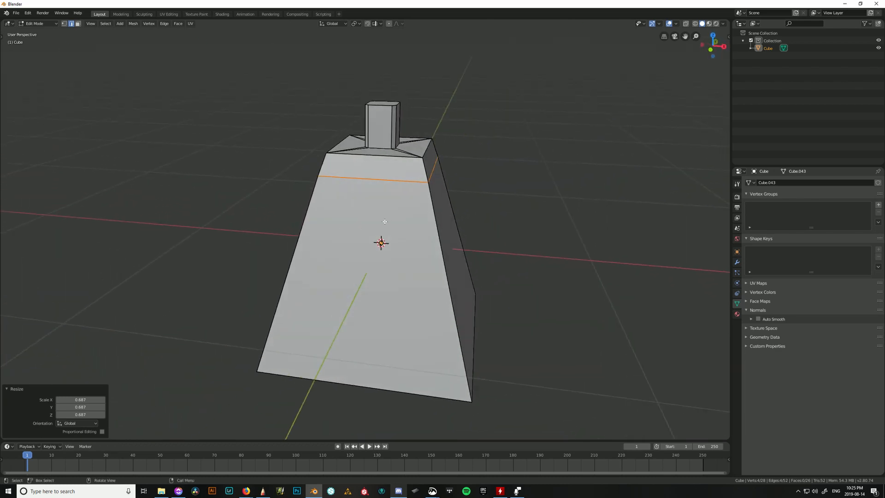
key(g)
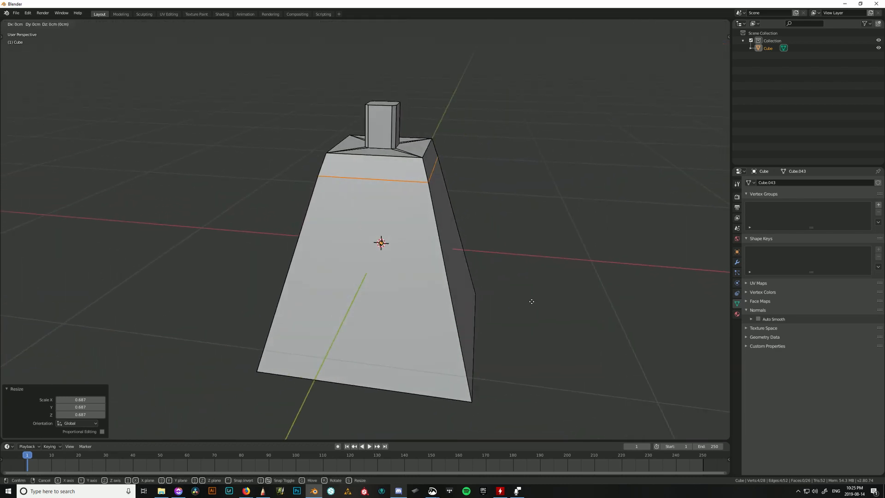
key(z)
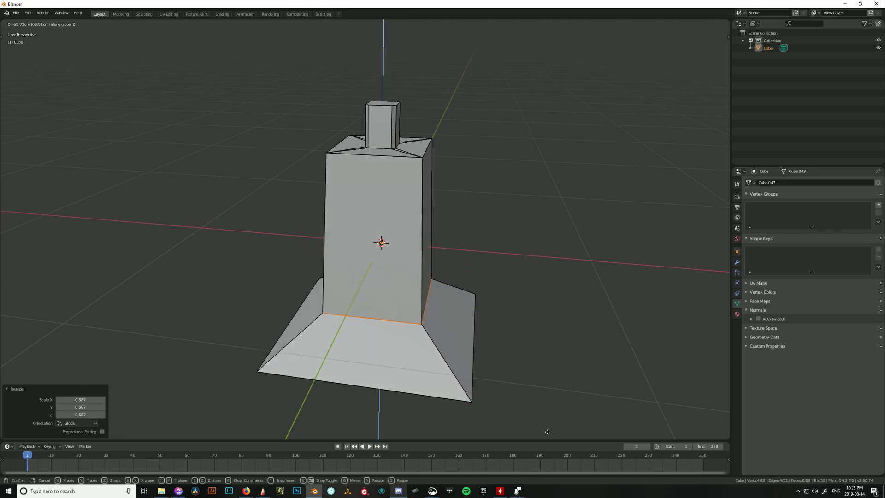
click(548, 438)
key(s)
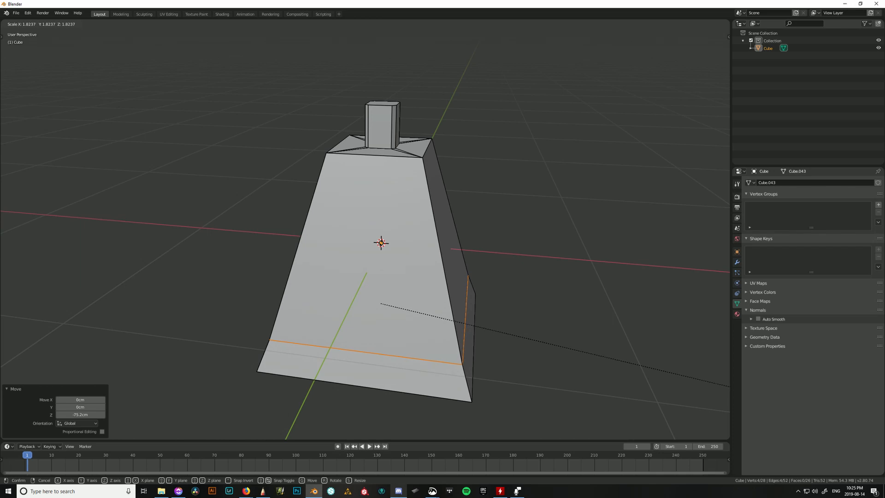
click(761, 396)
Undo both moves and both scalings of the edge loop.
key(ctrl+z)
key(ctrl+z)
key(ctrl+z)
key(ctrl+z)
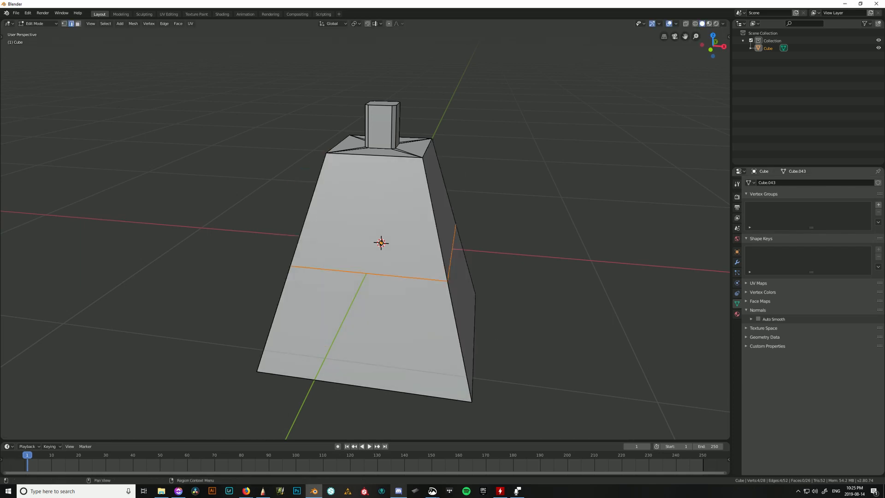
Select the whole centred edge loop and edge-slide it down towards the block's base with a factor of about -0.700.
click(454, 293)
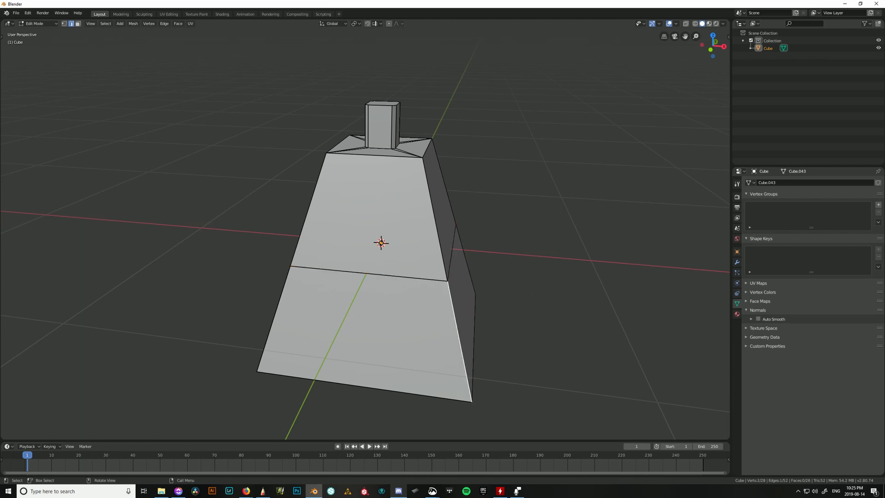
click(434, 281)
key(alt+a)
alt+click(434, 281)
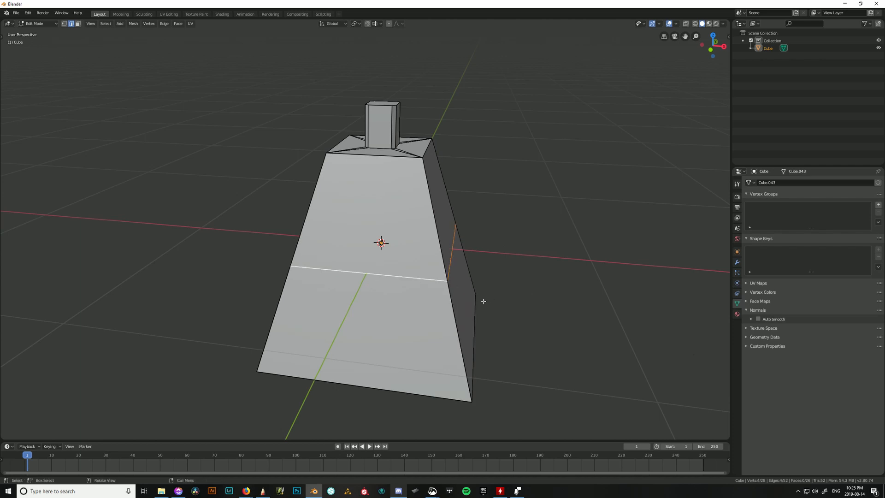
key(g)
key(g)
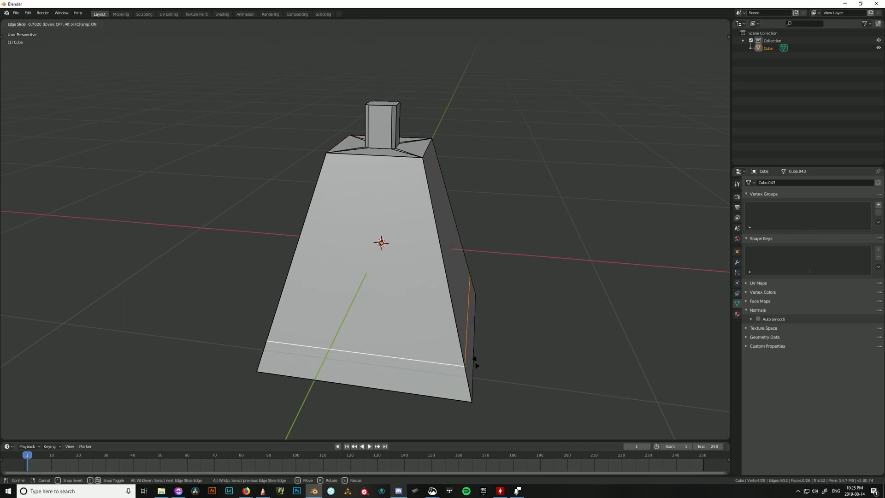
click(475, 362)
middle_drag(470, 367, 496, 308)
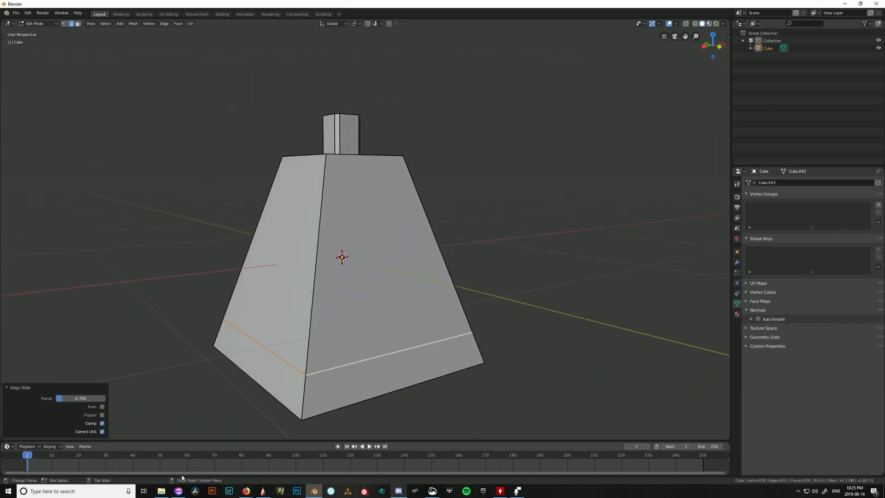
Switch to the Google Slides presentation and open the Knife slide.
key(alt+Tab)
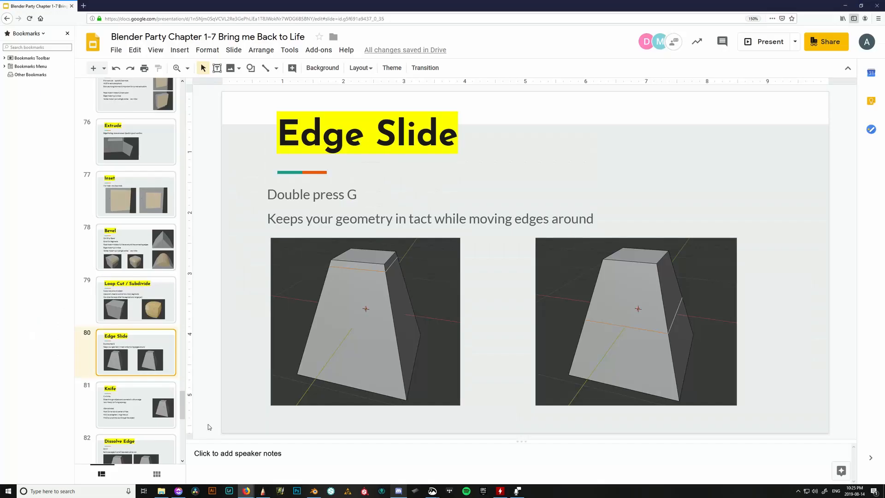
click(148, 409)
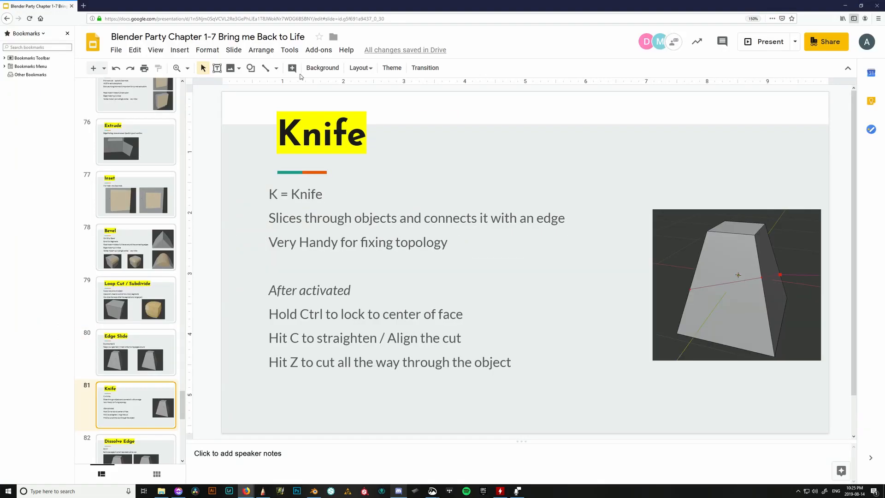
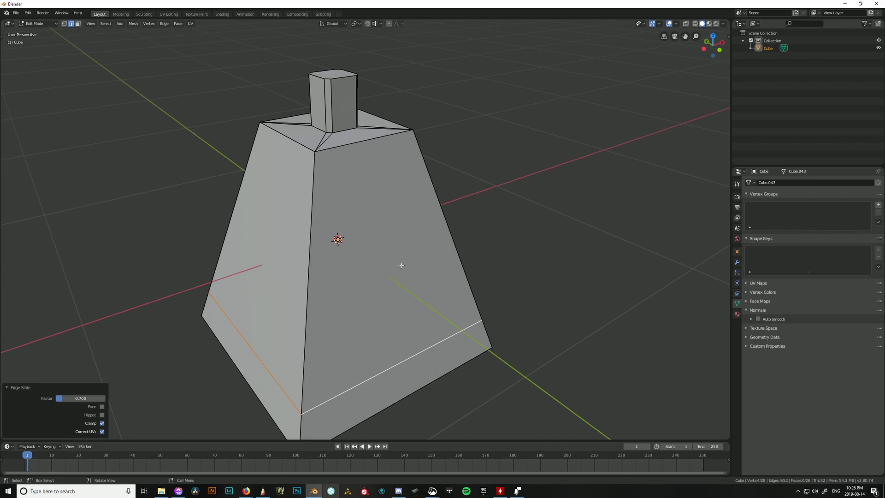
With the Knife tool, cut an angled line across two adjacent sloped sides through three of the block's corner edges.
key(k)
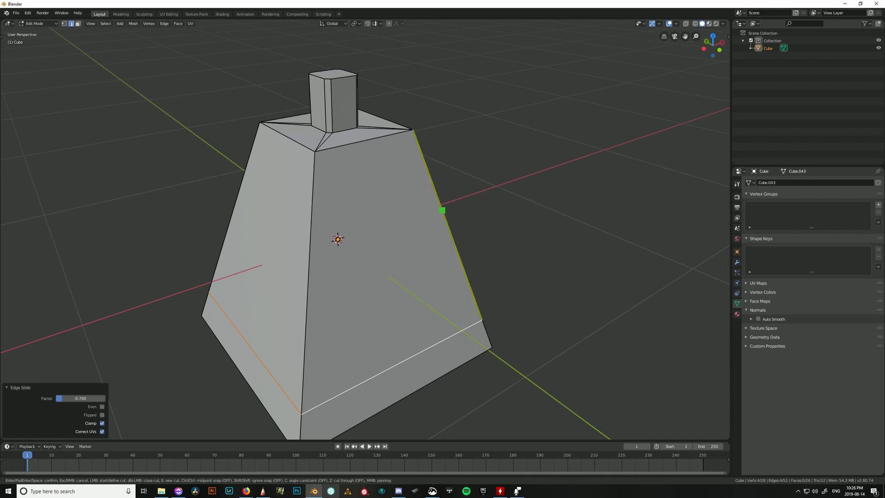
click(442, 210)
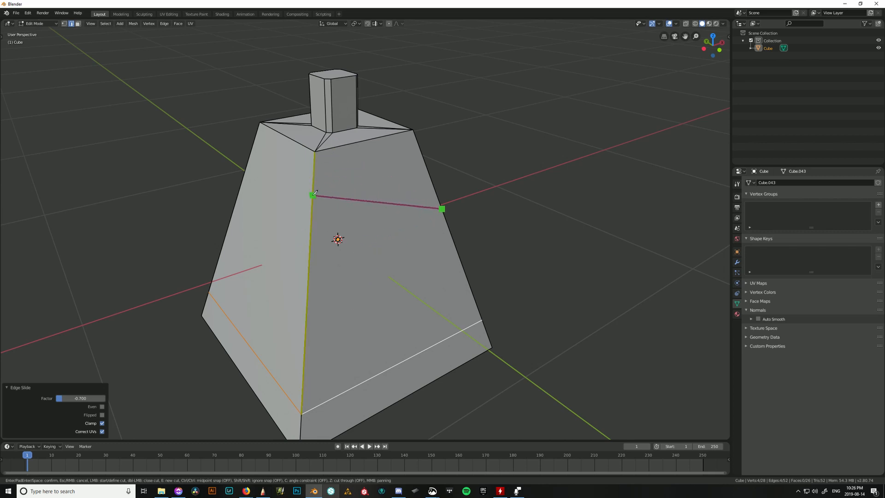
click(313, 196)
click(222, 246)
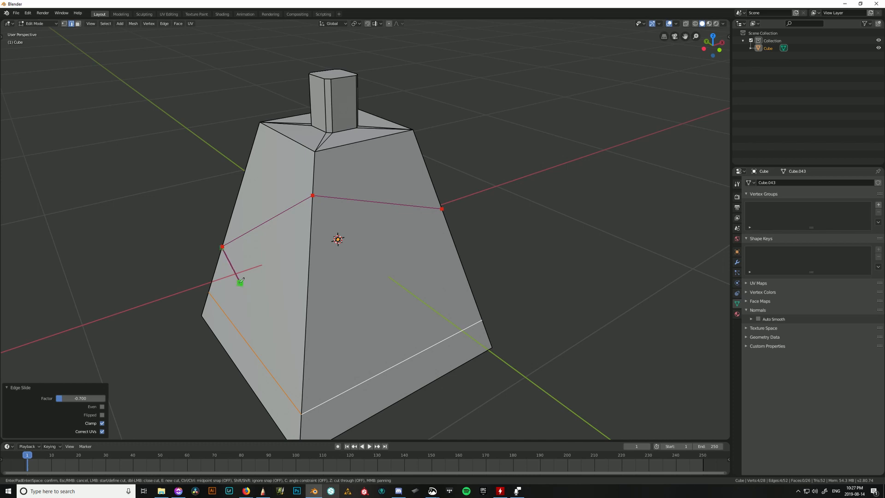
key(Return)
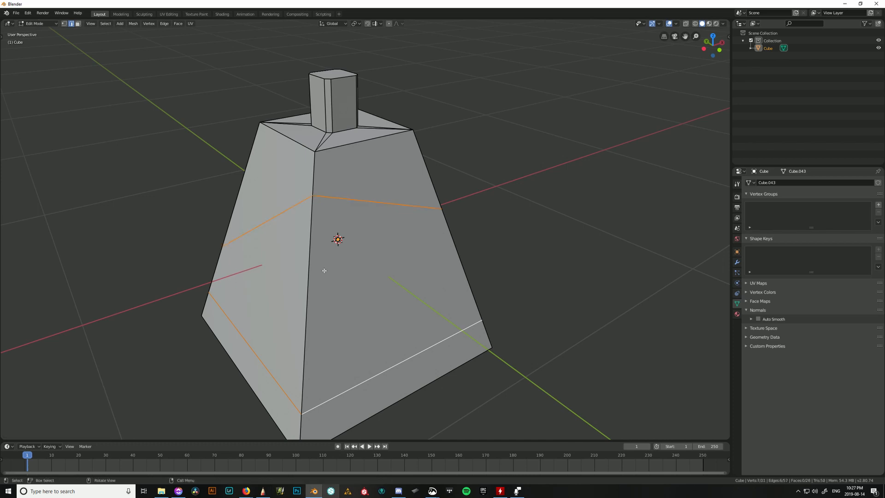
Inspect the knife cut from several sides of the block and undo it.
middle_drag(324, 271, 372, 168)
middle_drag(266, 225, 563, 290)
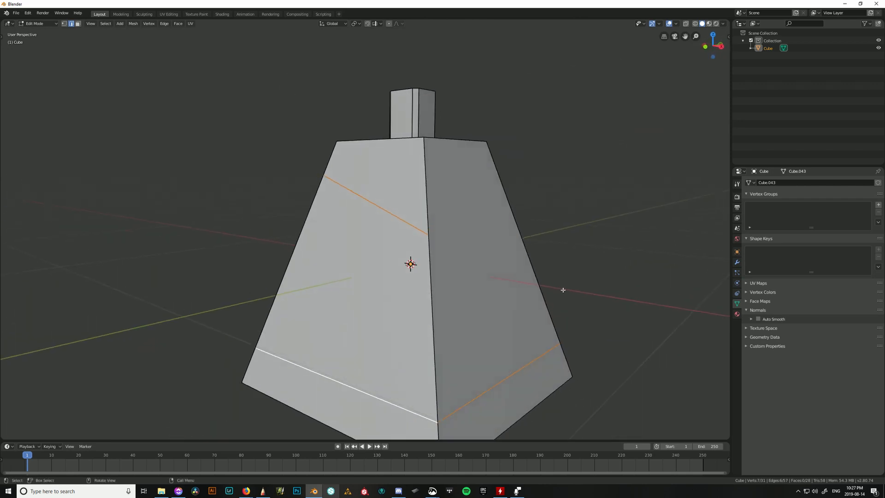
middle_drag(474, 239, 225, 219)
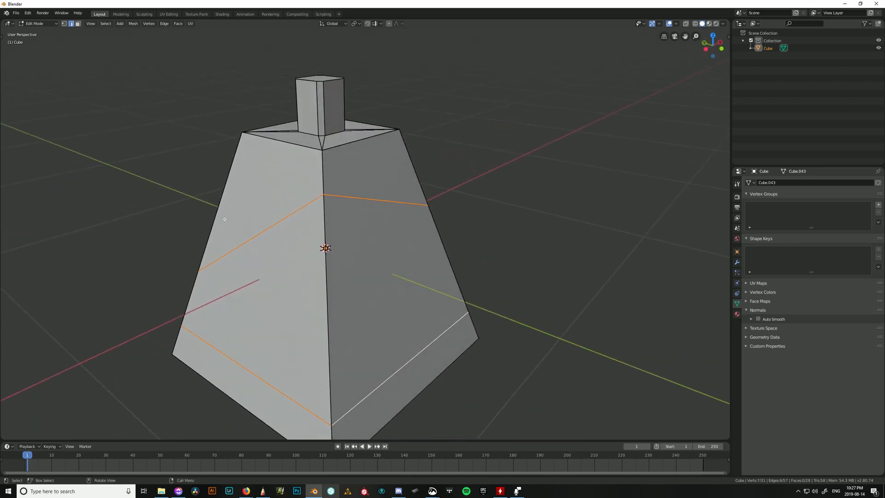
middle_drag(499, 236, 479, 243)
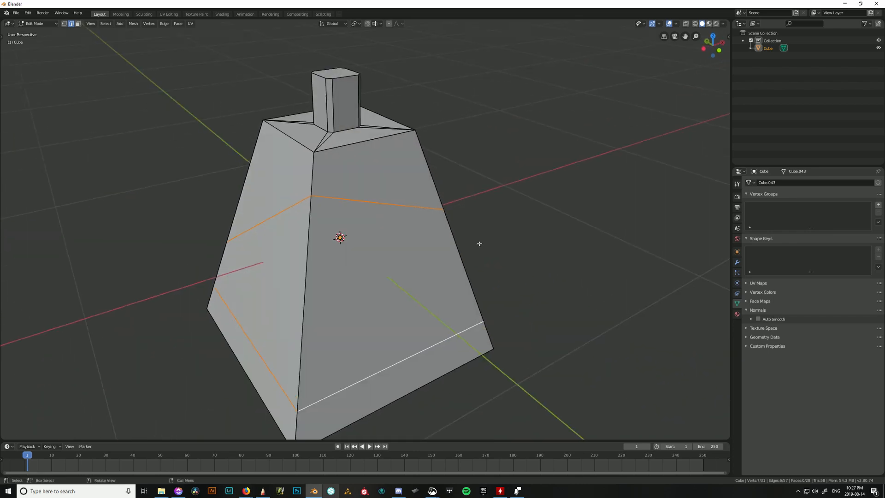
key(ctrl+z)
Make a straight knife cut across the block's upper half between its two outer edges, with cut-through enabled.
key(k)
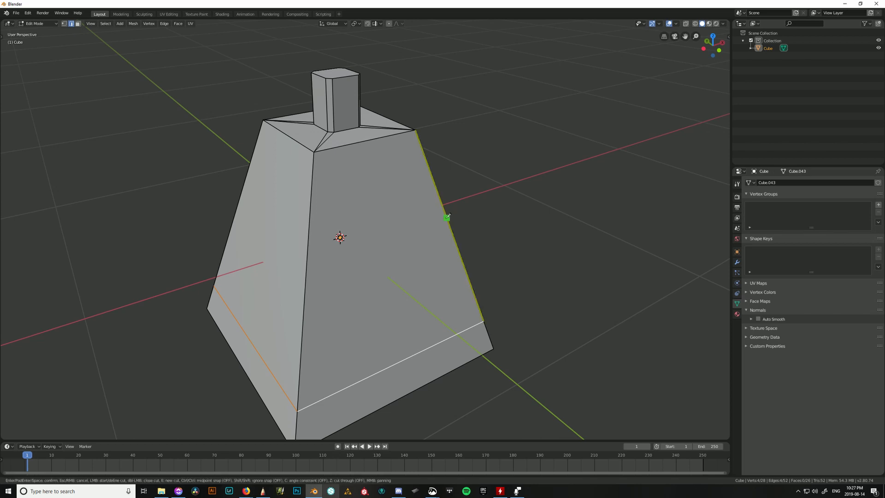
key(Escape)
key(k)
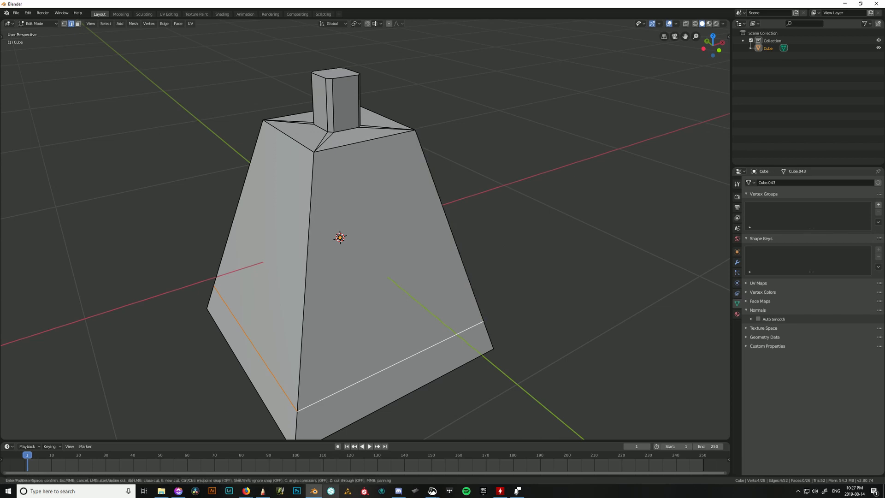
click(453, 234)
key(z)
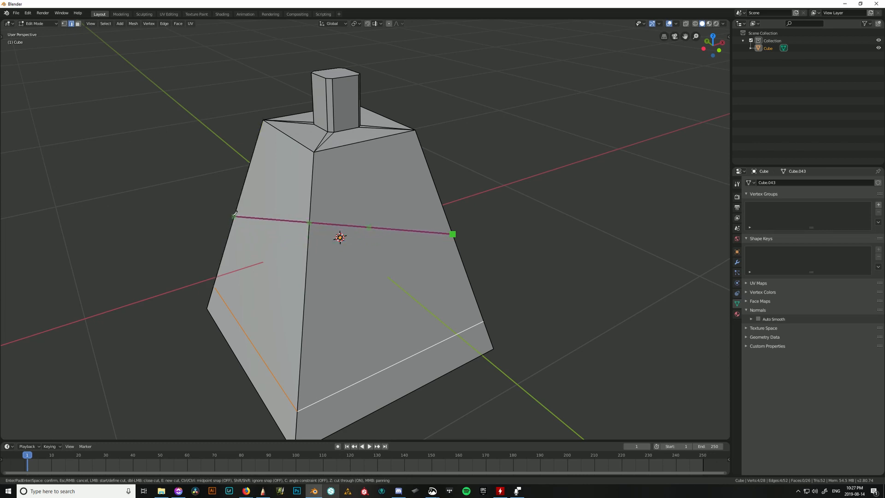
click(235, 214)
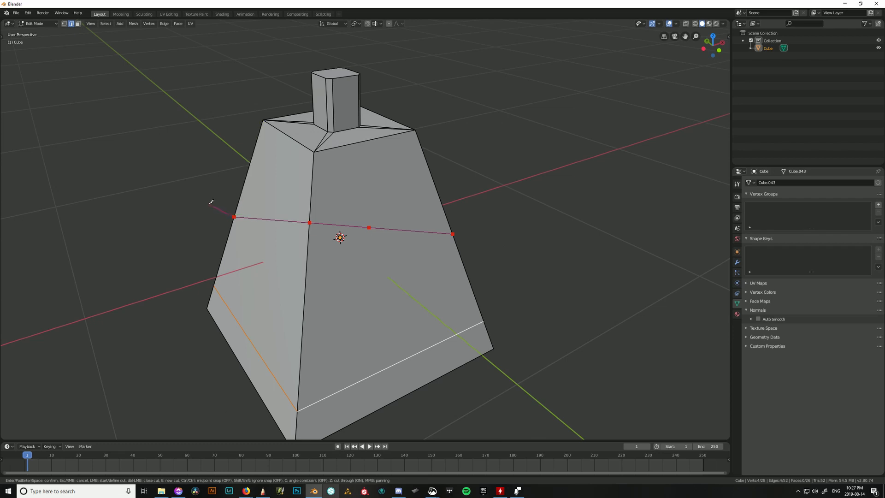
key(Return)
With midpoint snapping on, knife-cut the block's front face between the midpoints of its two sloped side edges.
middle_drag(209, 204, 348, 253)
key(k)
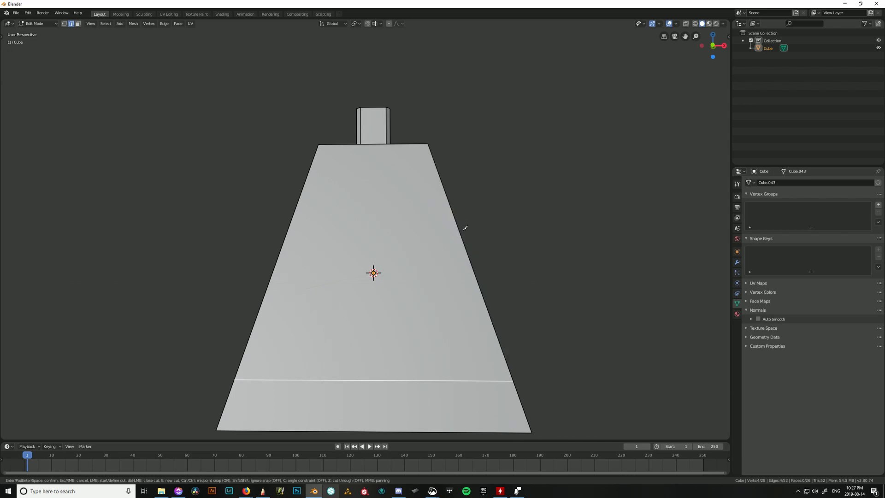
key(ctrl)
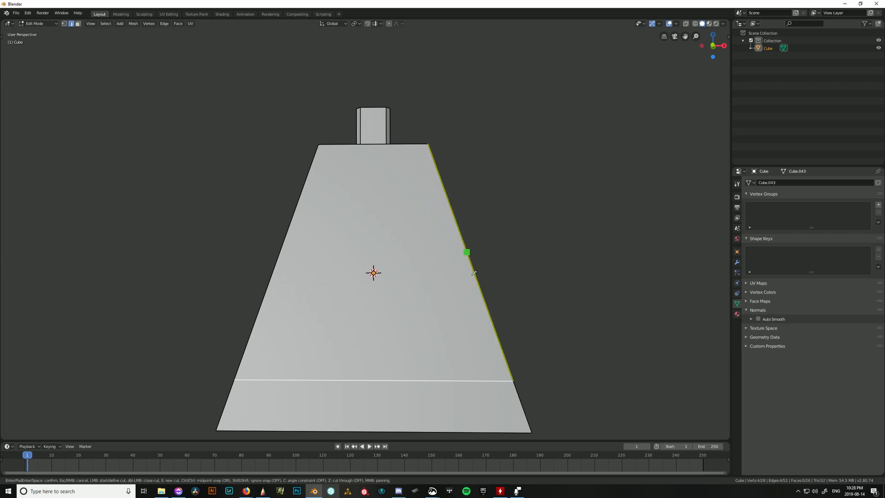
key(ctrl)
key(ctrl)
click(474, 273)
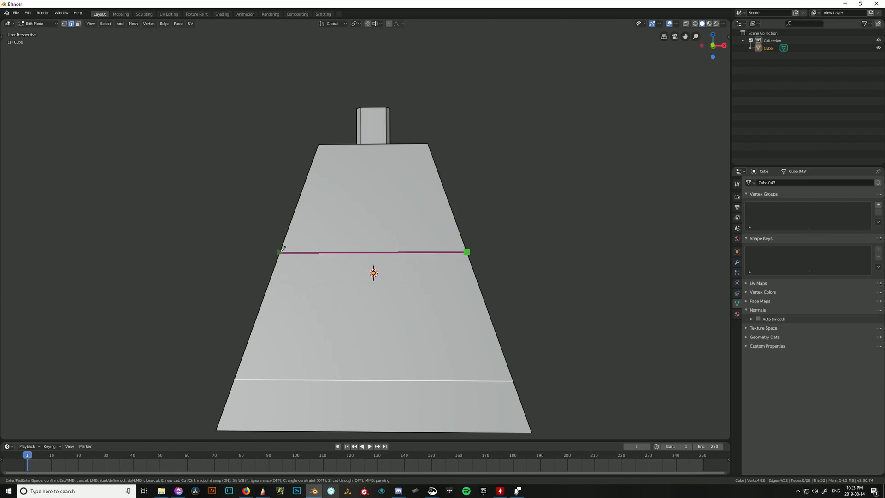
ctrl+click(278, 260)
key(Return)
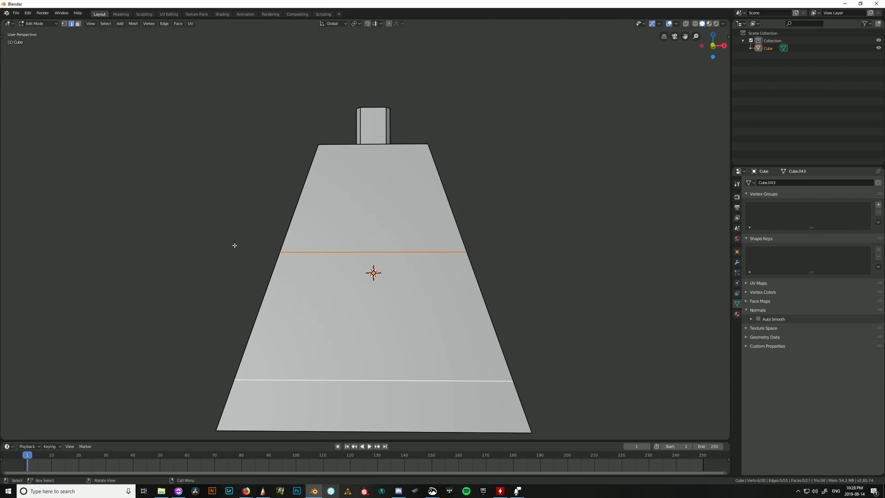
Inspect the midpoint cut from the block's corner, switch to the front orthographic view and undo the cut.
middle_drag(233, 247, 295, 269)
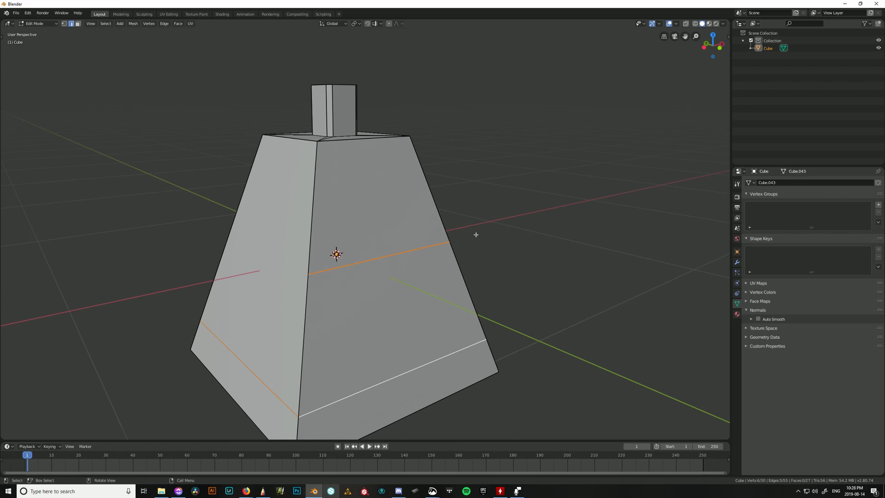
middle_drag(475, 234, 451, 240)
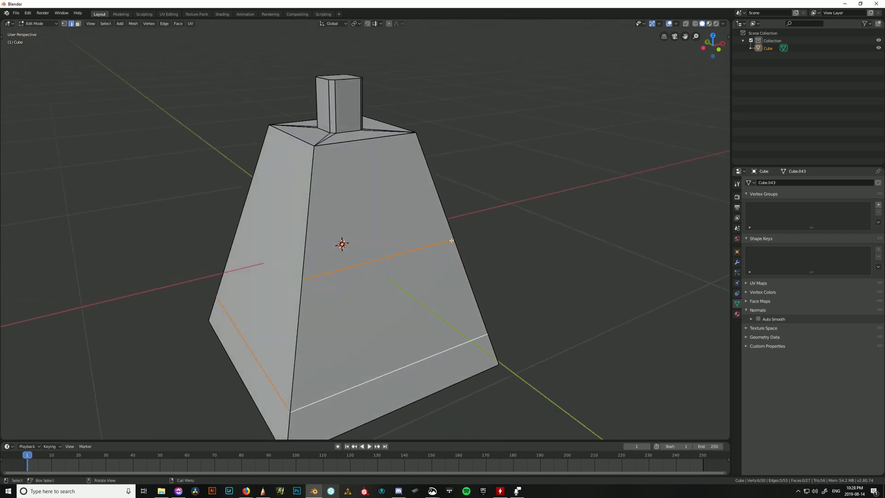
key(KP_1)
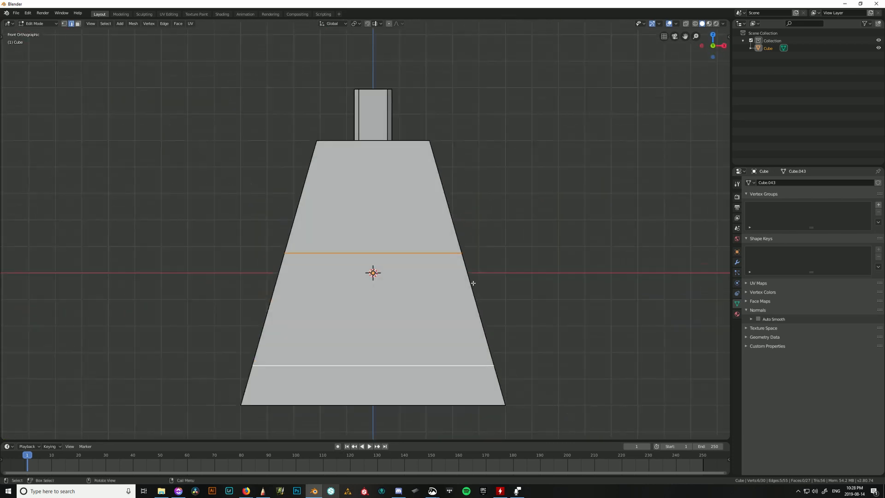
key(ctrl+x)
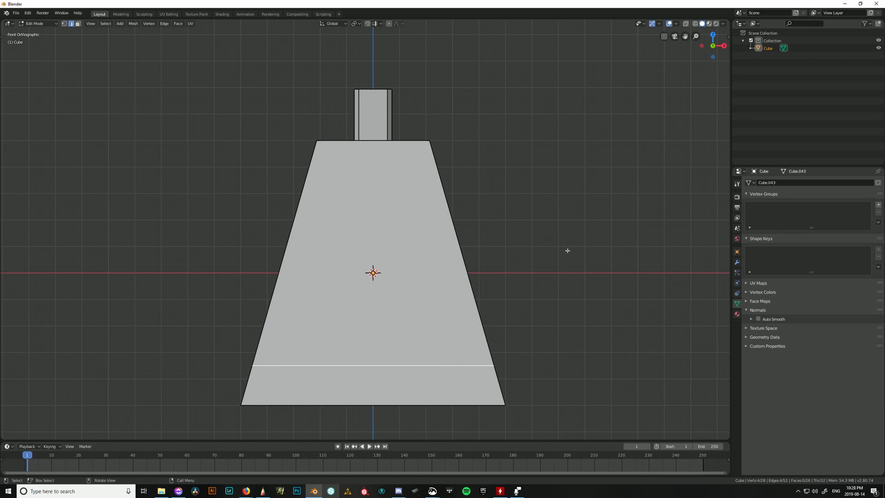
In front view, make four parallel horizontal knife cuts across the block's front face with the angle constraint enabled.
key(k)
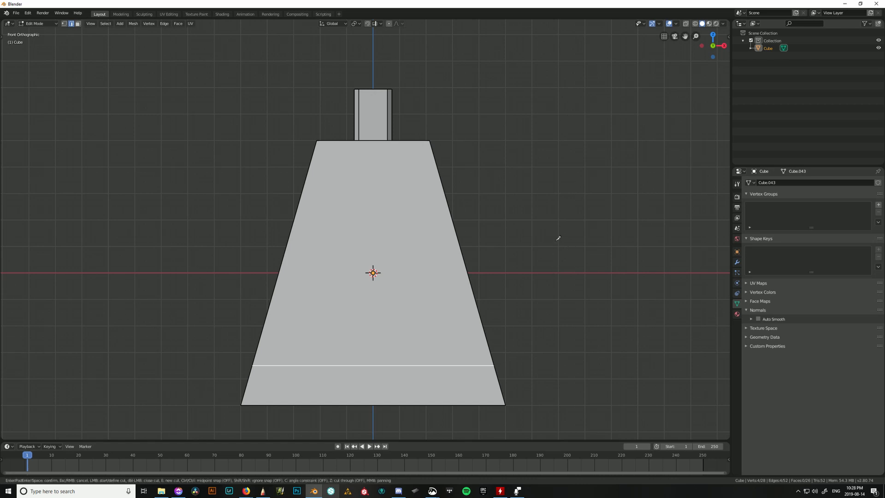
click(584, 237)
key(c)
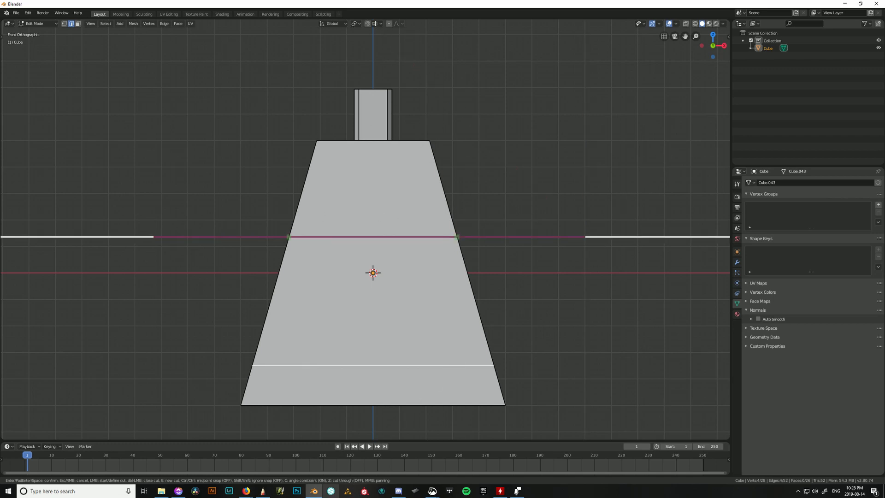
click(155, 226)
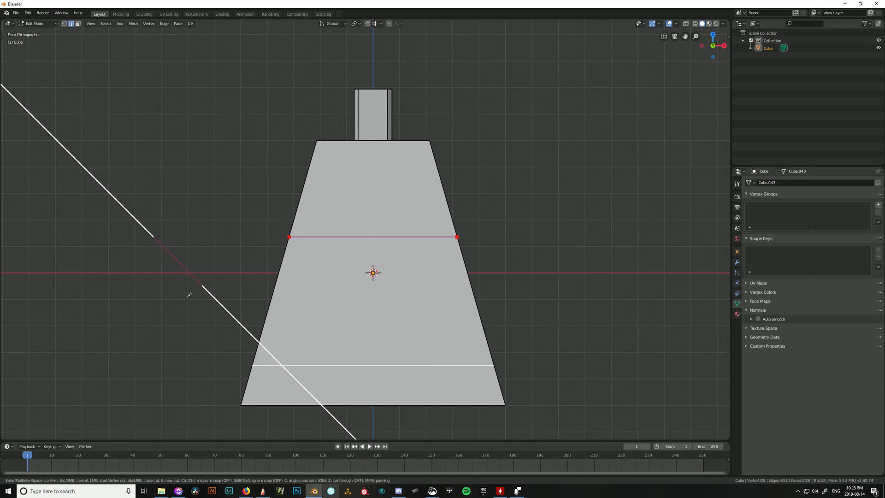
click(211, 293)
click(566, 293)
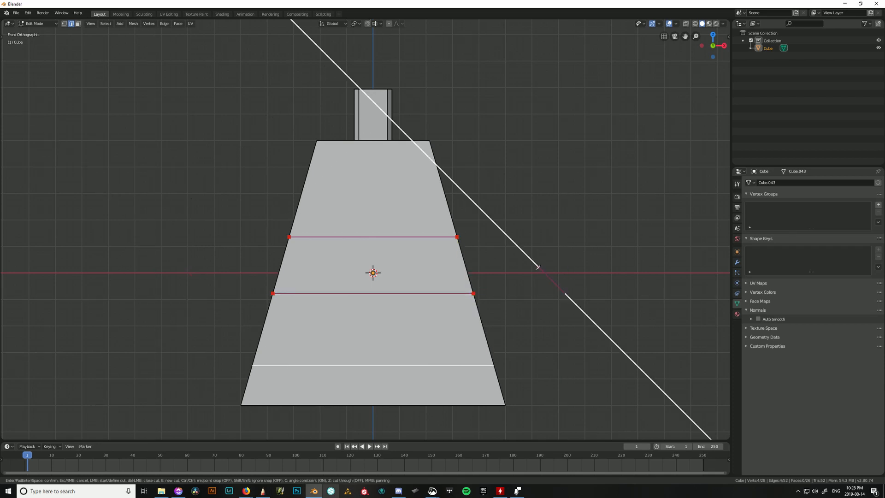
click(537, 267)
click(200, 267)
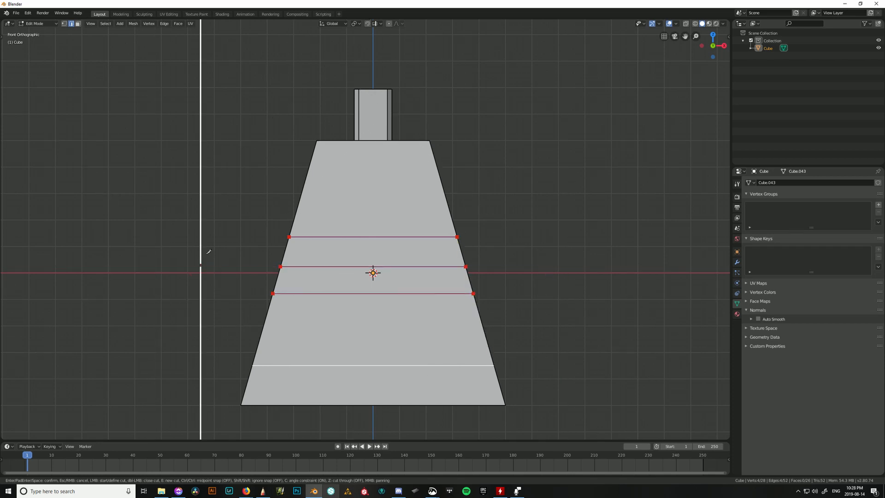
click(259, 207)
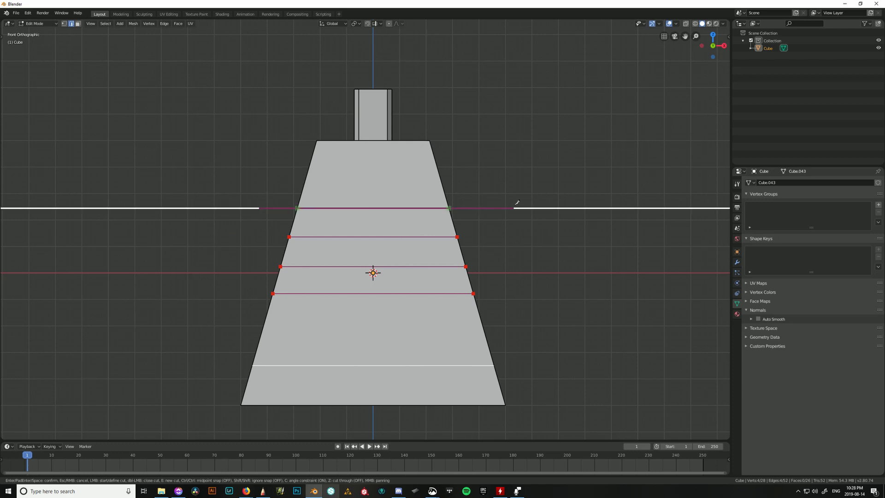
click(515, 208)
key(Return)
Inspect the four horizontal cuts in perspective and undo them.
middle_drag(512, 217, 565, 314)
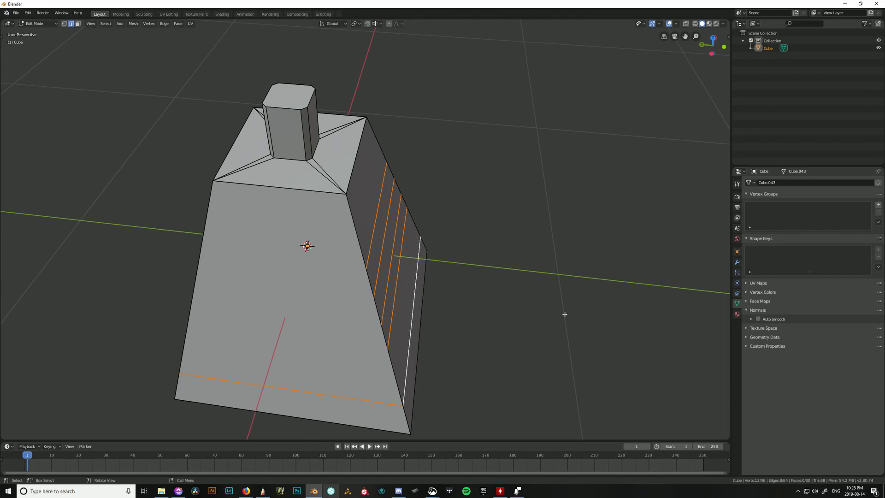
middle_drag(569, 316, 529, 298)
key(ctrl+z)
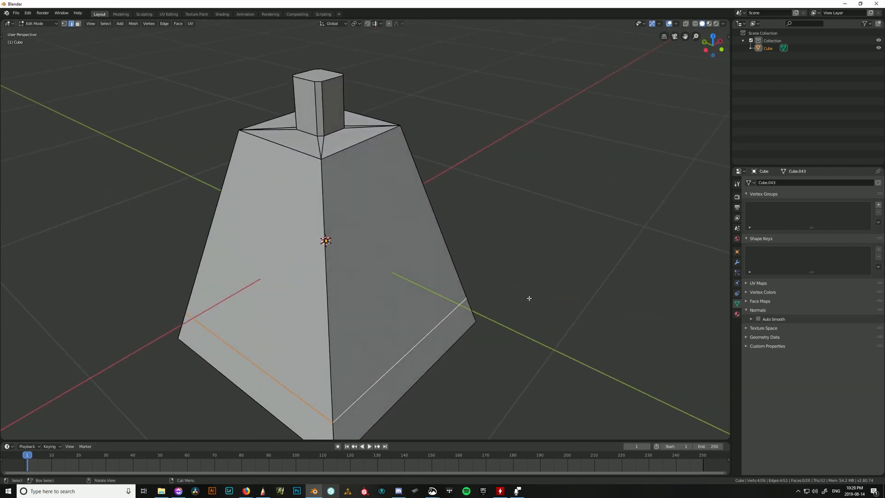
In an angled perspective view, make an angle-constrained horizontal knife cut across two adjacent sloped sides of the block.
key(k)
click(558, 253)
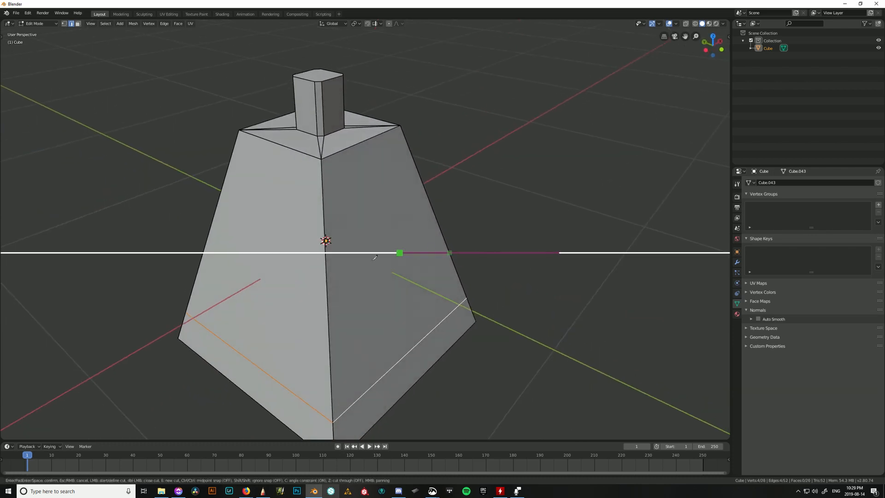
click(177, 236)
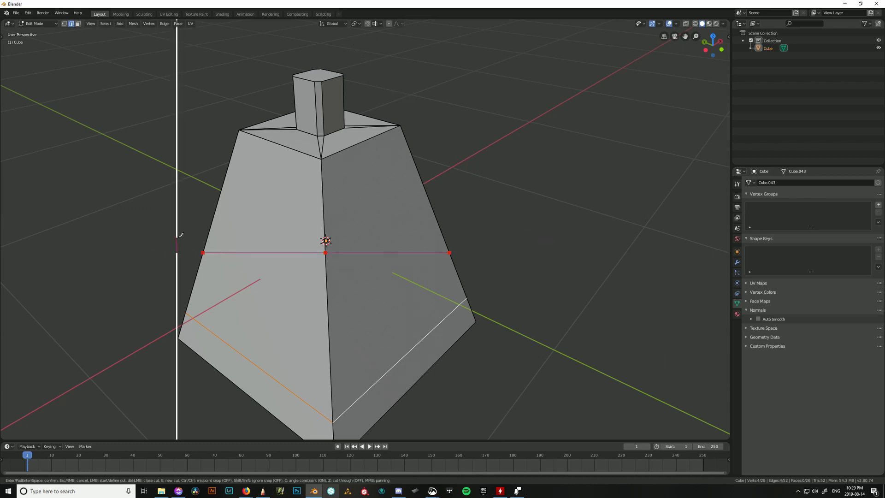
key(Return)
Inspect the slant of the perspective cut from several sides of the block and undo it.
middle_drag(103, 223, 359, 278)
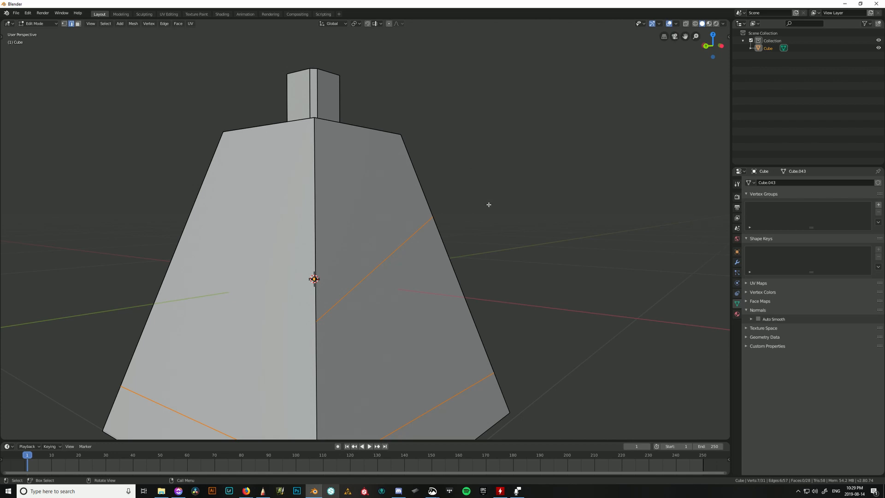
middle_drag(489, 205, 390, 221)
middle_drag(584, 261, 556, 259)
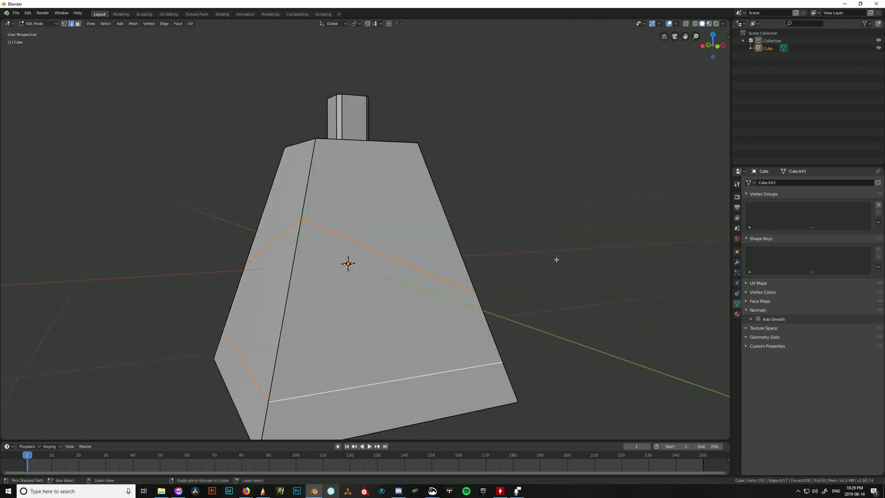
key(ctrl+z)
middle_drag(613, 235, 575, 227)
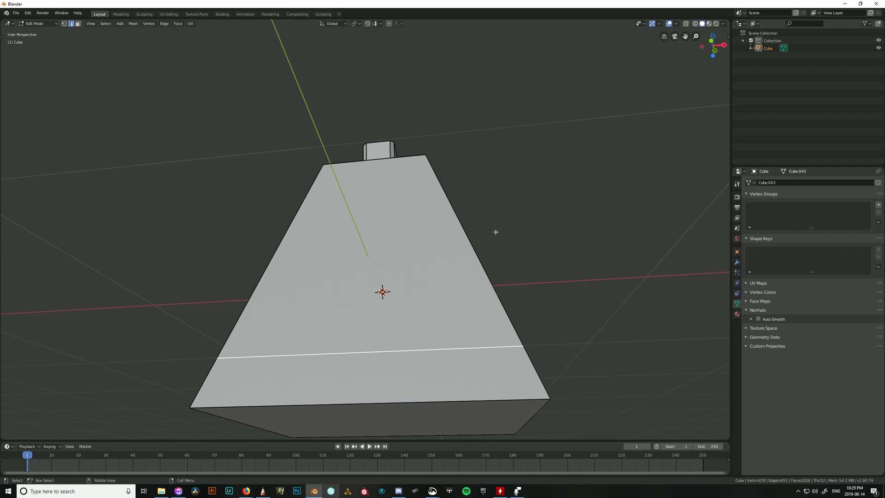
middle_drag(496, 232, 534, 268)
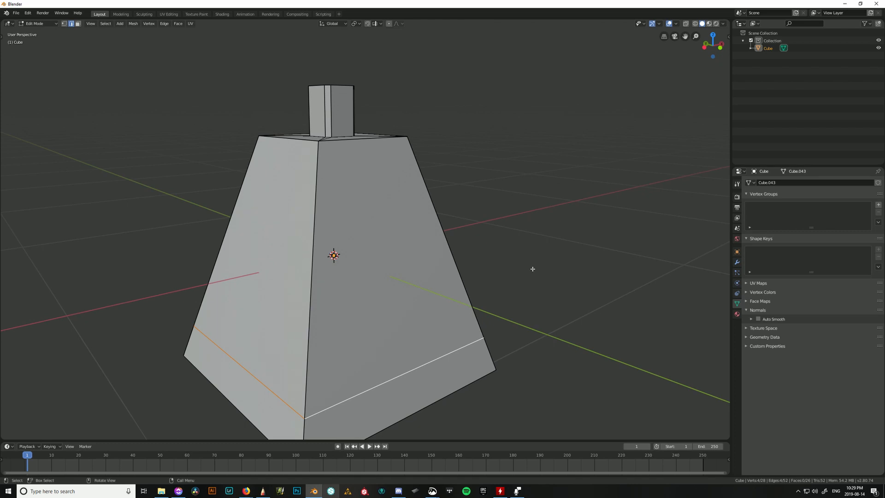
Switch to the Google Slides presentation, highlight the "After activated" line on the Knife slide, and return to Blender.
key(alt+Tab)
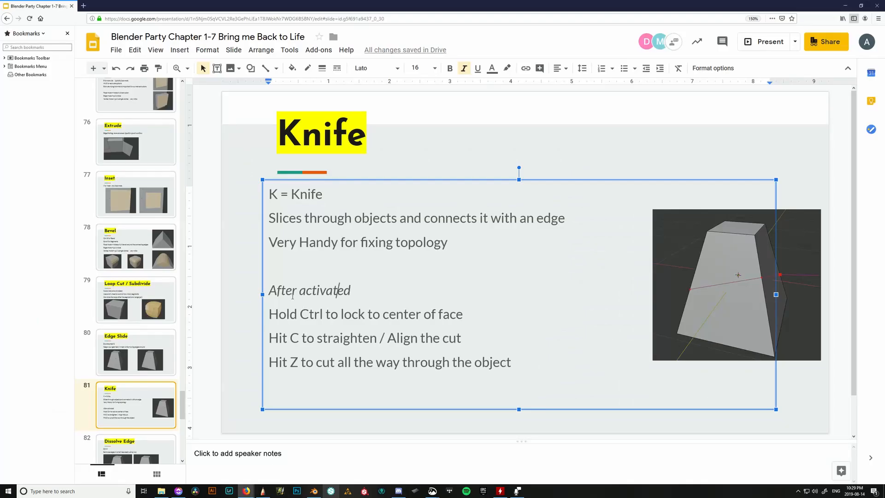
drag(269, 290, 439, 389)
click(331, 314)
drag(272, 291, 393, 295)
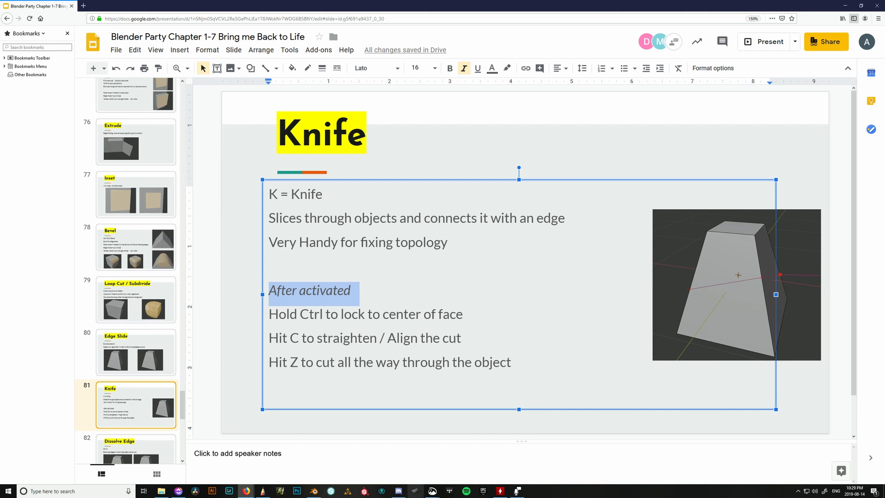
key(alt+Tab)
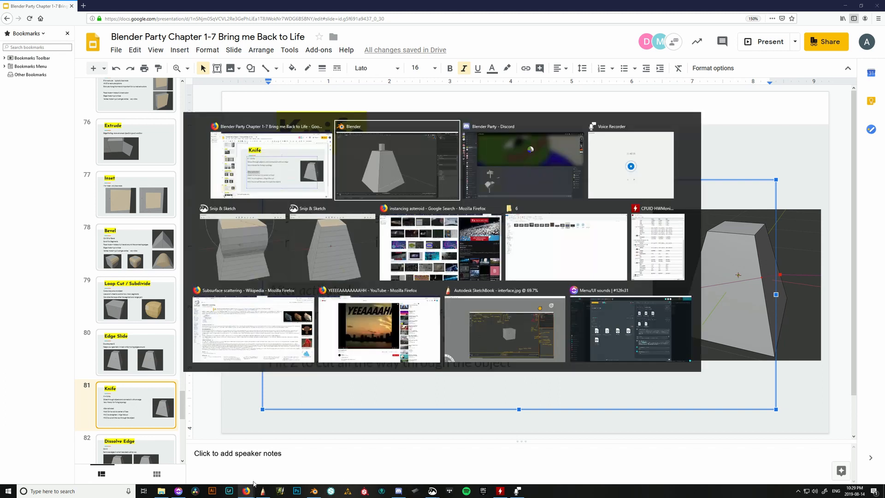
key(k)
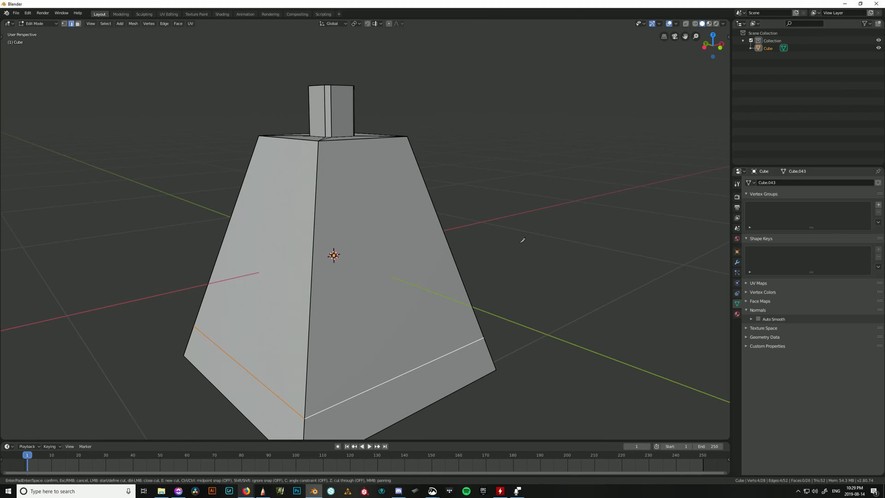
key(Escape)
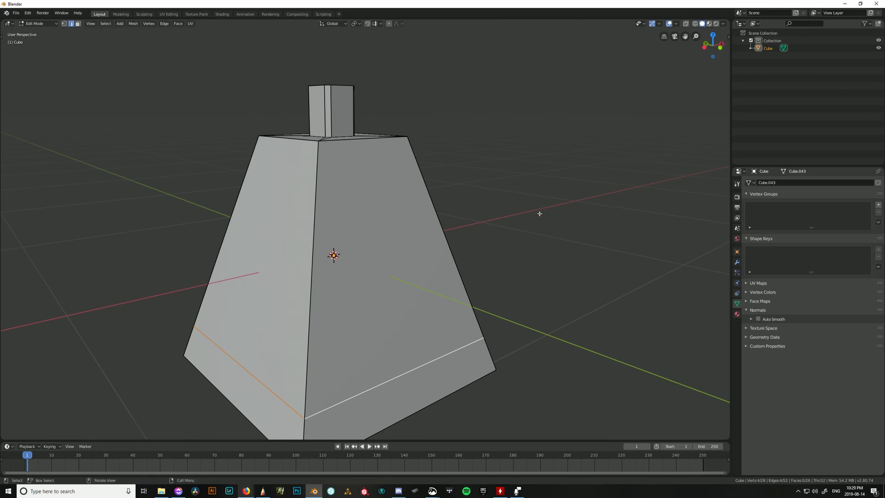
right_click(520, 227)
Make an unconstrained, nearly horizontal knife cut across two adjacent sloped sides of the block and undo it.
key(k)
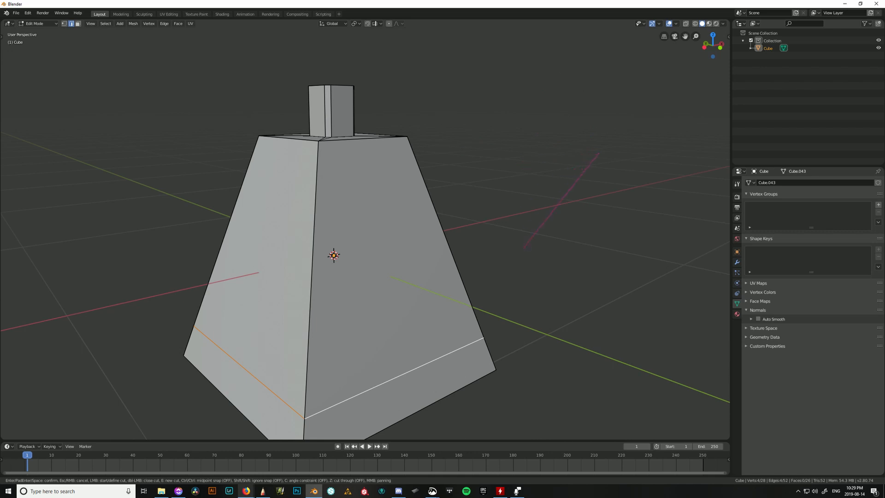
click(493, 261)
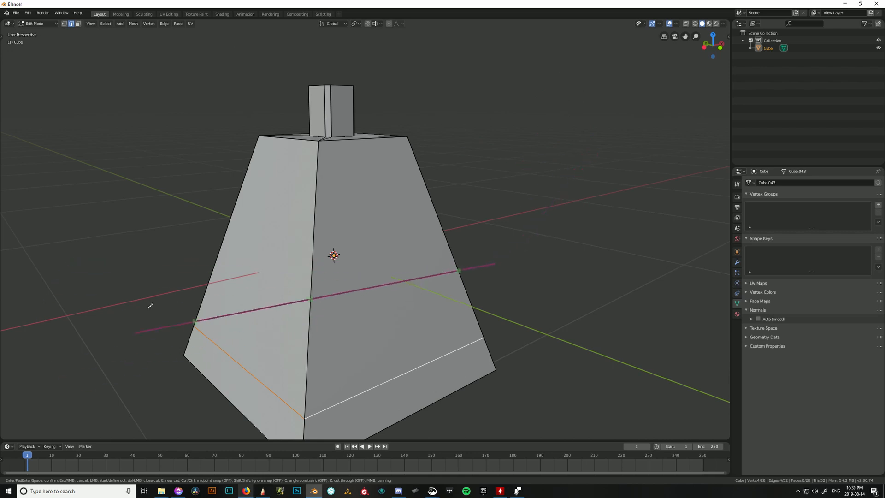
click(141, 263)
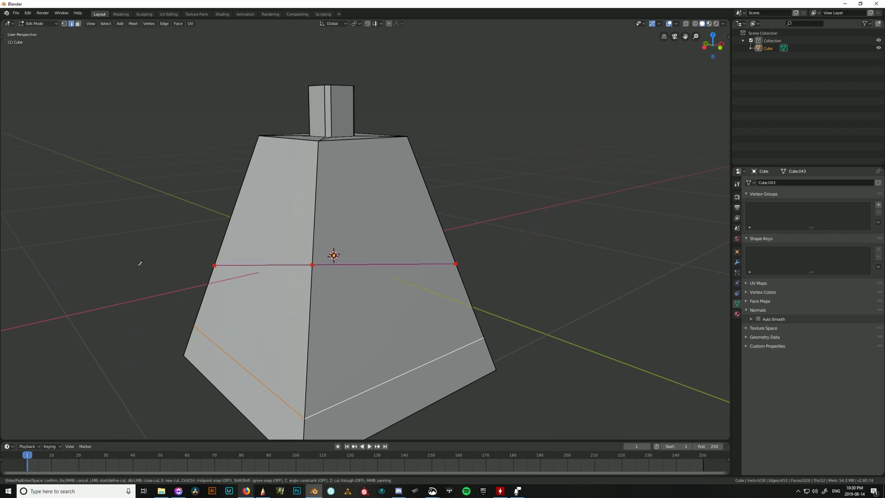
key(Return)
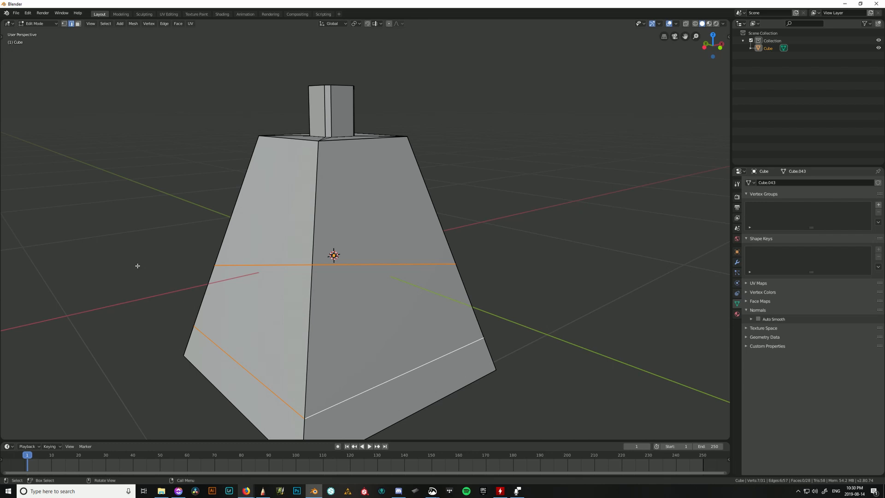
key(ctrl+z)
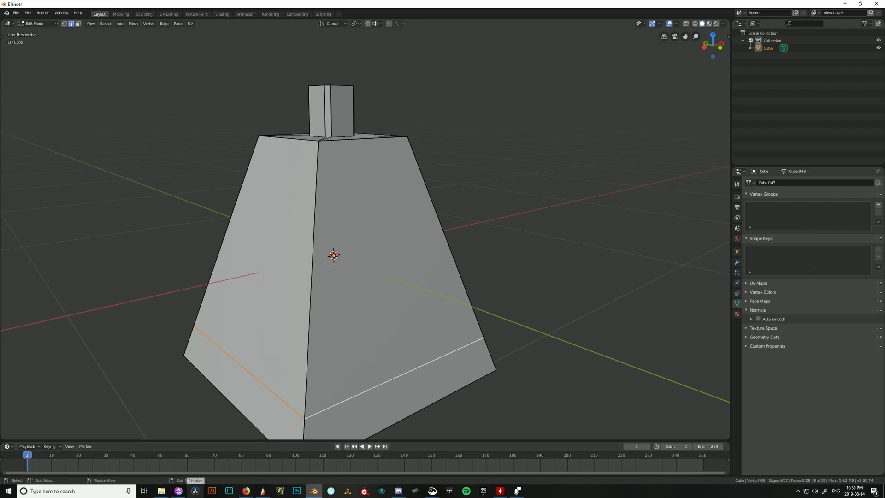
Knife a horizontal cut with midpoint snap across the front sloped face, joining the midpoints of its two side edges.
middle_drag(479, 336, 452, 338)
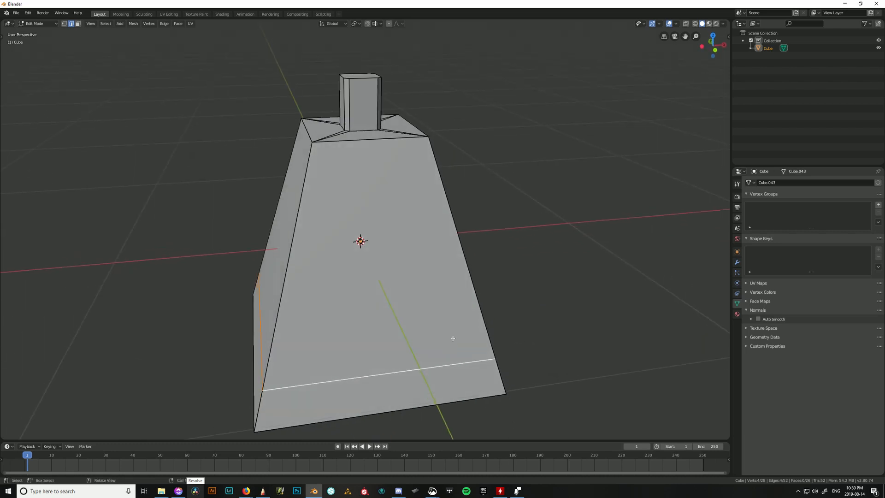
key(k)
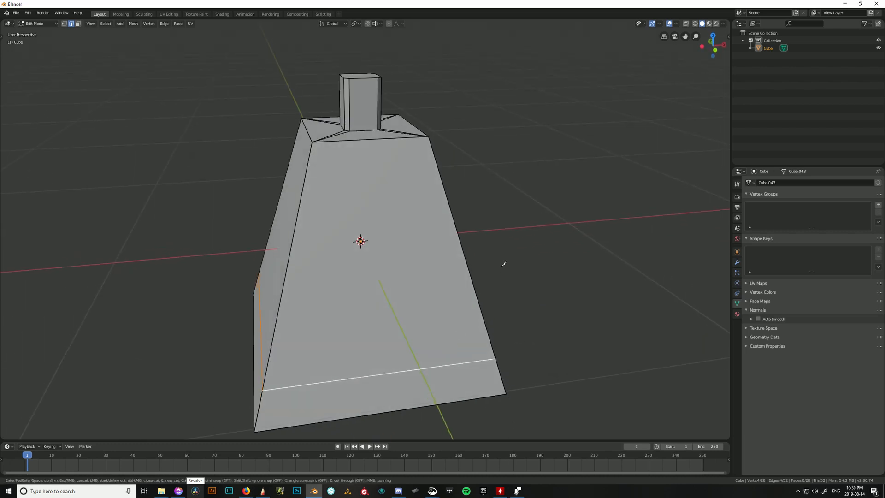
click(463, 252)
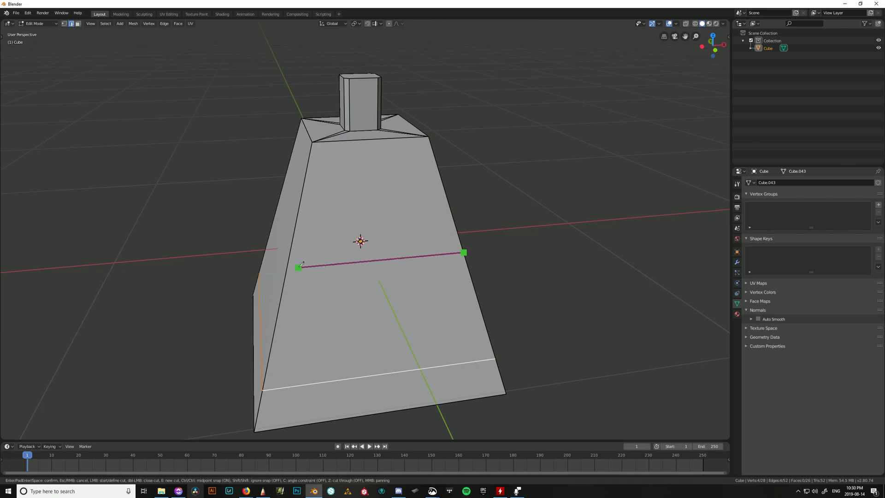
click(288, 266)
key(Return)
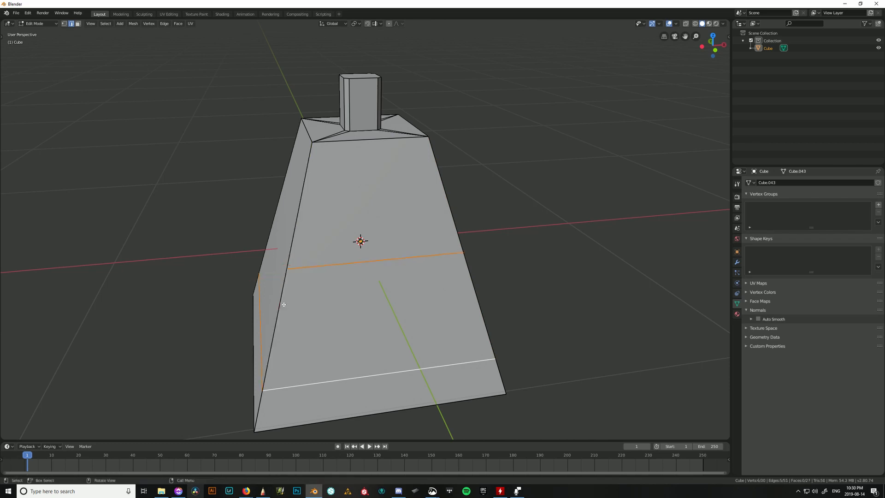
Bevel only the midpoint cut on the front face with three segments, spreading it widely into four evenly spaced horizontal edges.
key(ctrl+b)
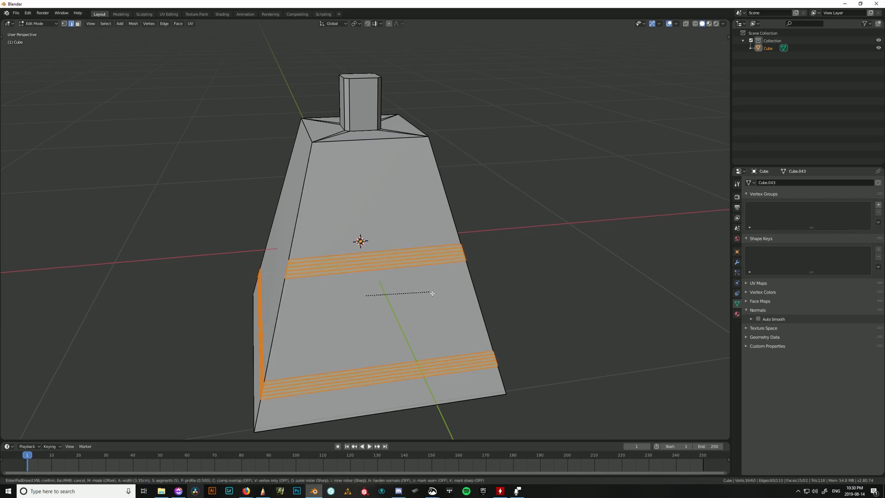
right_click(443, 299)
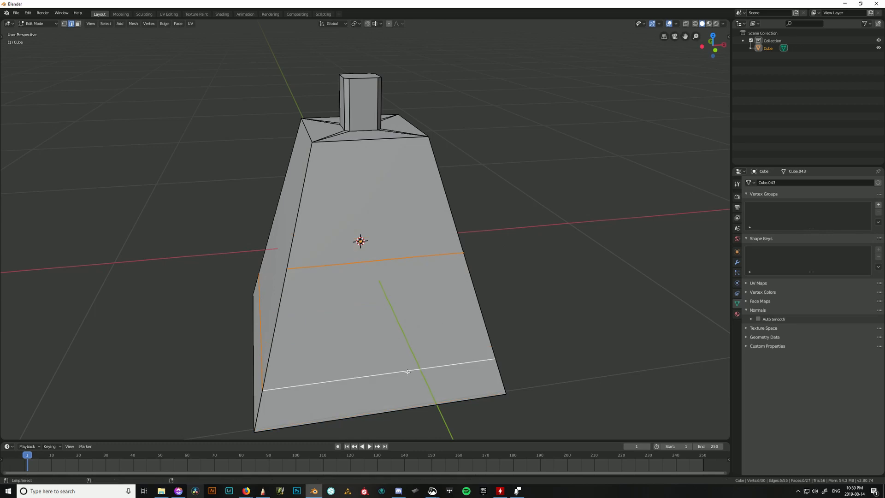
key(ctrl+z)
key(ctrl+b)
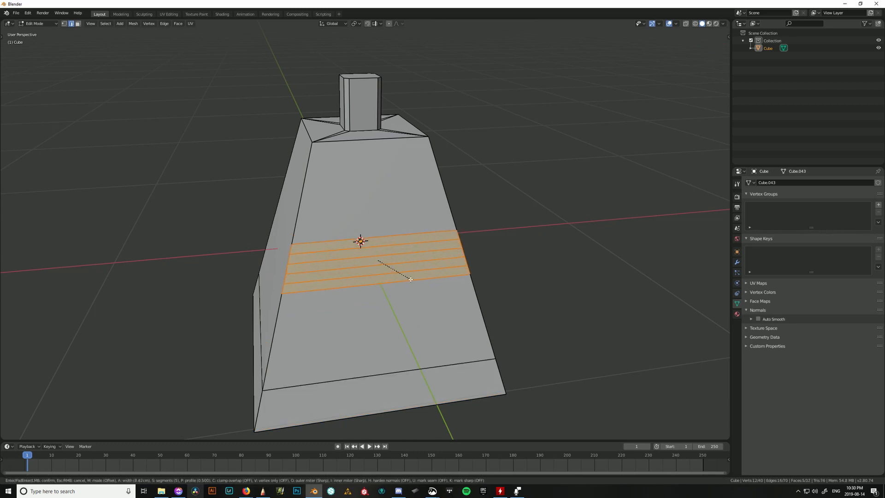
scroll(408, 277, down, 4)
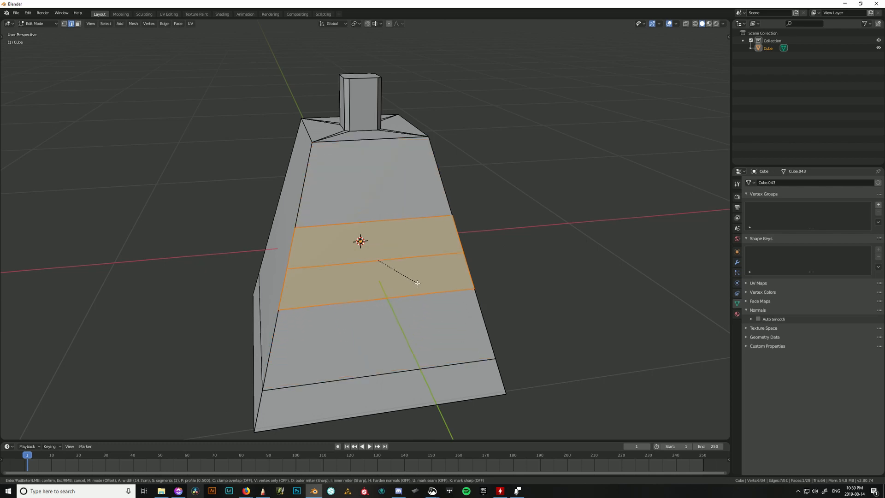
scroll(417, 283, up, 1)
click(429, 294)
Edge-slide the two inner bevel edges apart, the lower one close to the edge below and the upper one close to the edge above.
click(418, 282)
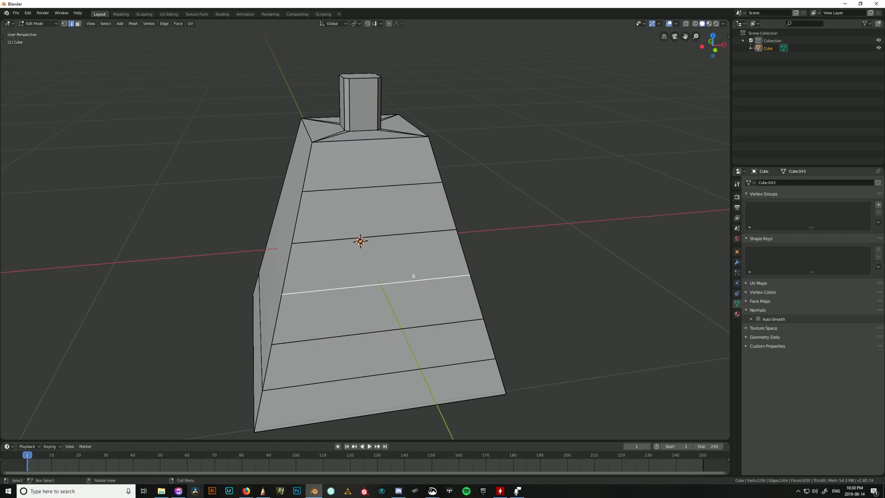
key(g)
key(g)
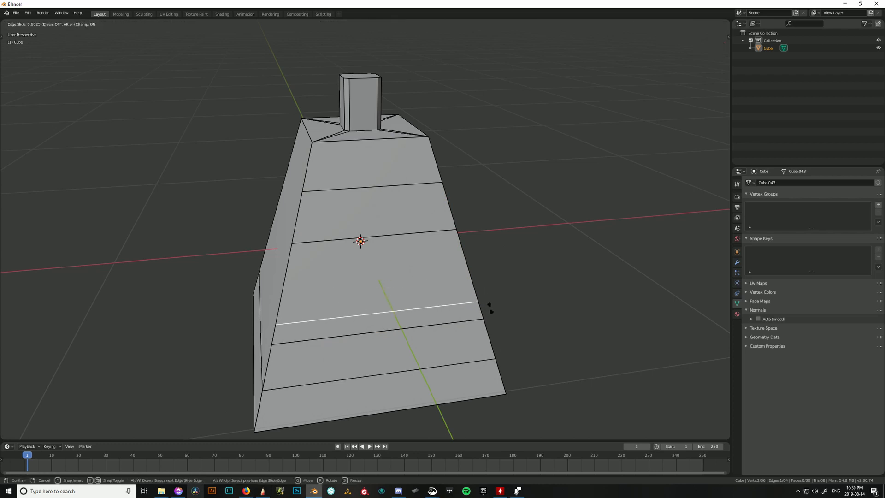
click(492, 314)
click(418, 233)
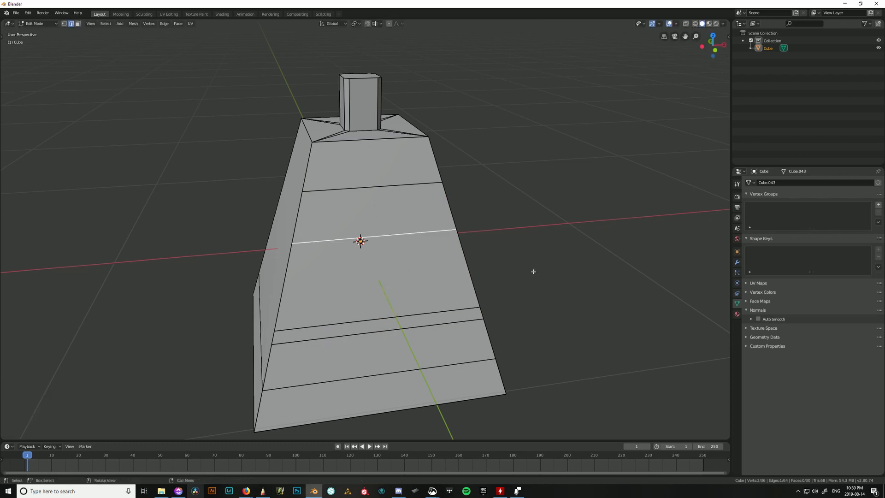
key(g)
key(g)
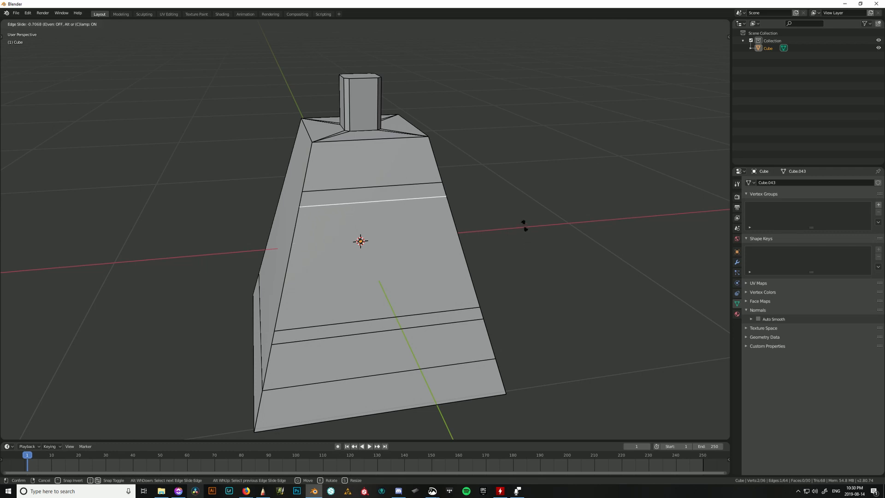
click(524, 225)
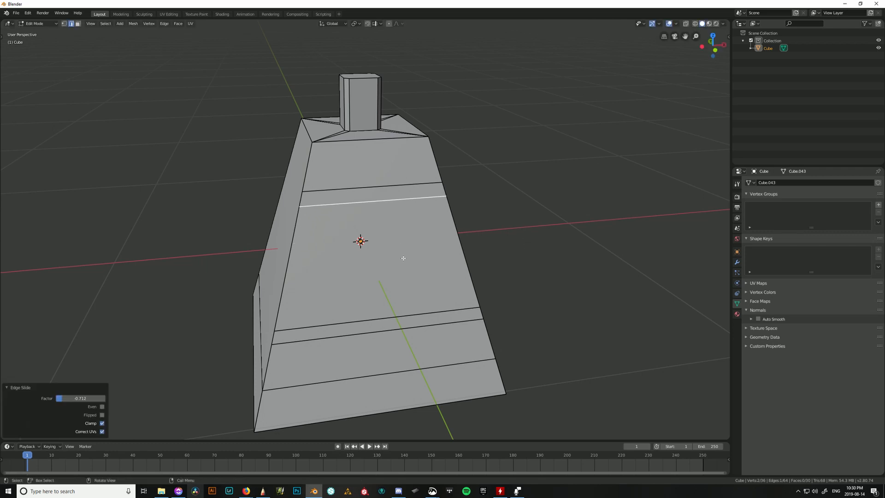
Knife a cut near each side of the front face, parallel to its sloping borders, between the two slid edges to enclose a panel.
key(k)
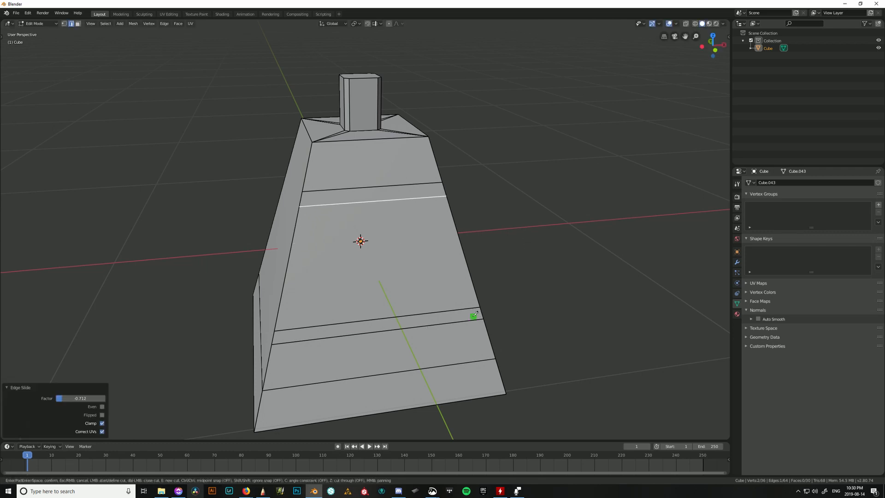
click(468, 308)
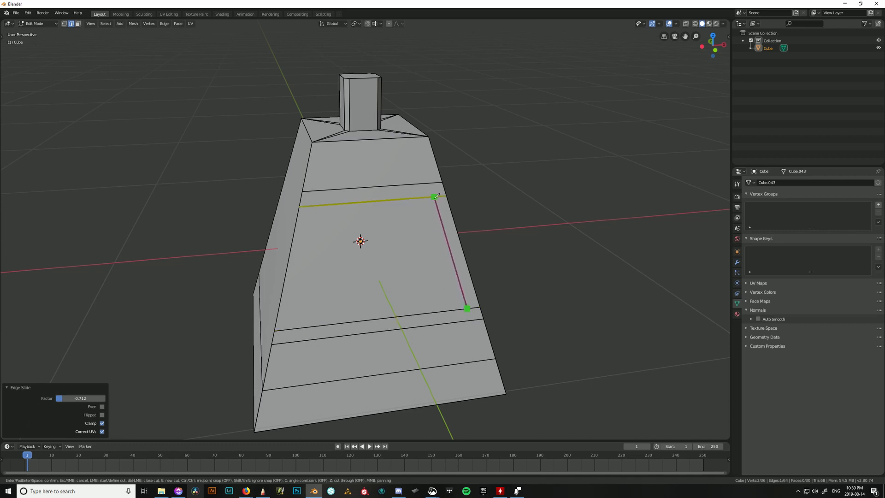
click(435, 196)
key(Return)
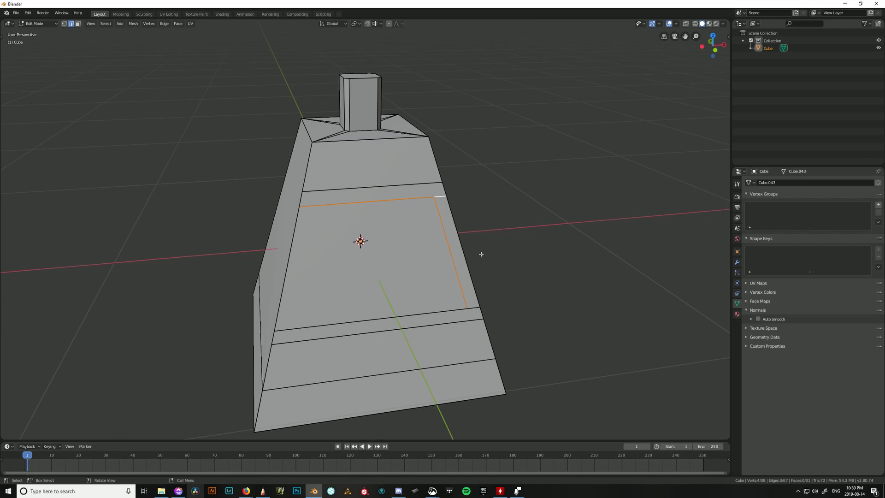
key(k)
scroll(305, 199, up, 1)
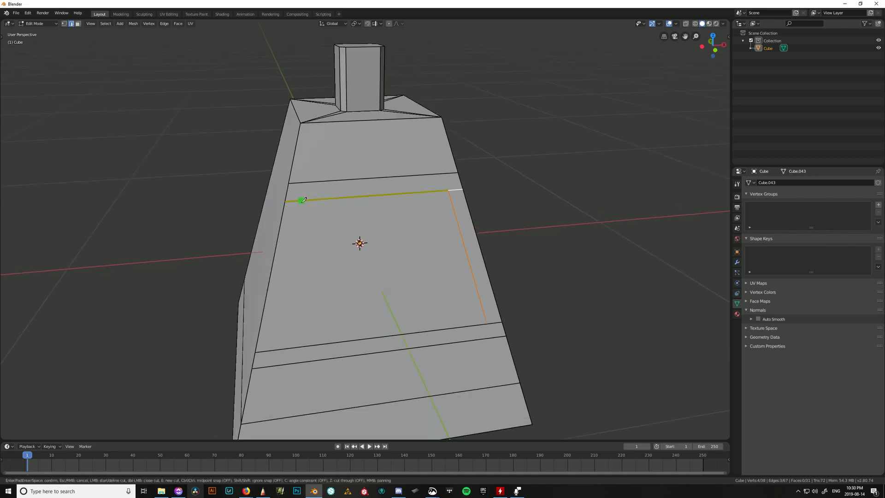
click(301, 201)
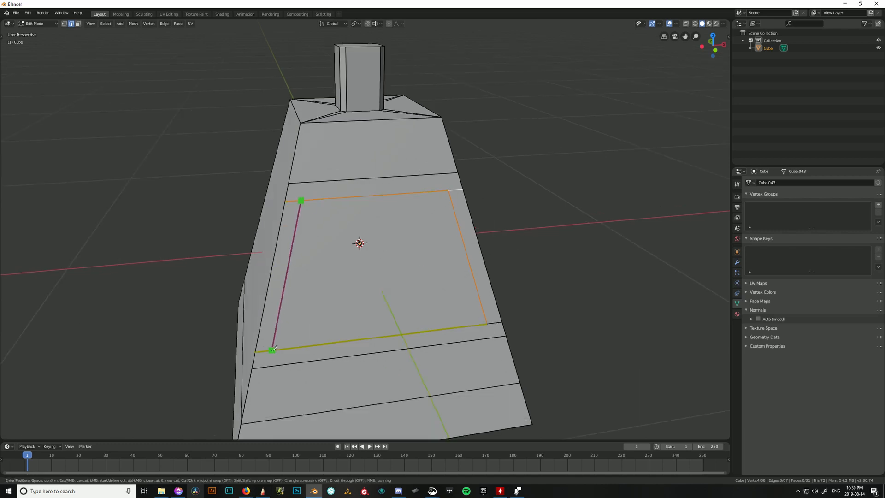
click(272, 349)
key(Return)
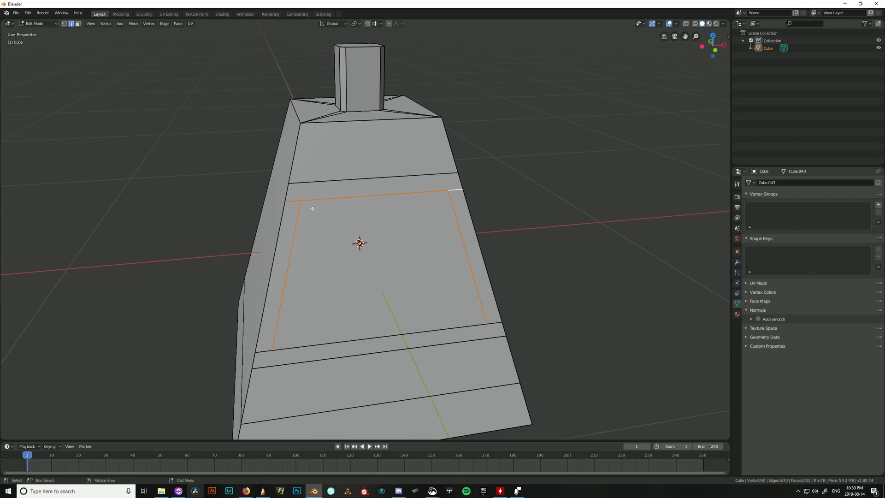
Select the enclosed panel face on the front side and extrude it inward about 6 cm.
key(1)
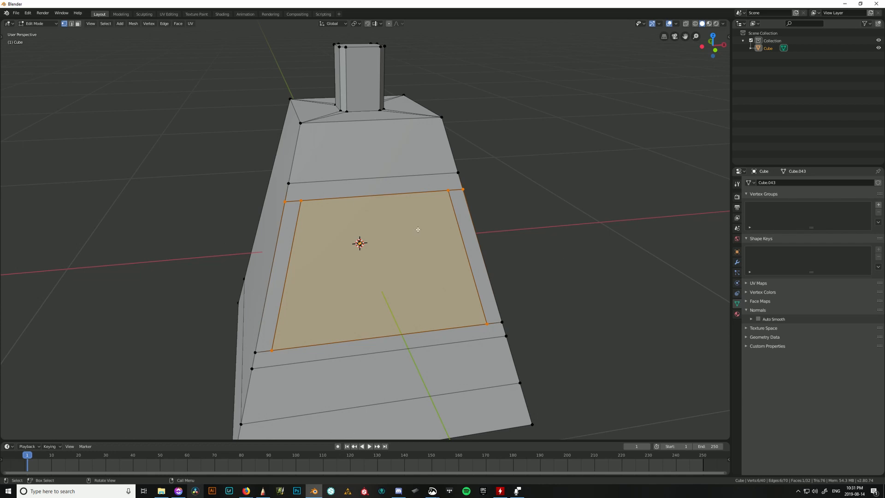
middle_drag(417, 230, 430, 206)
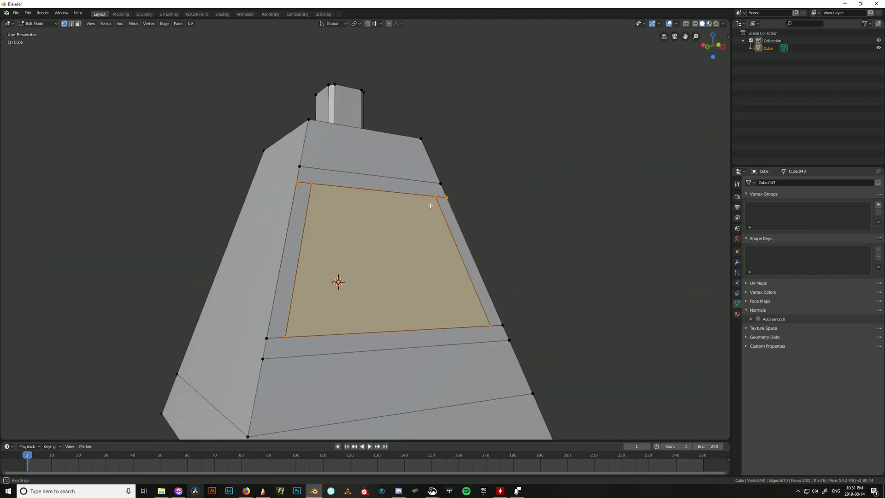
click(313, 183)
key(3)
click(429, 270)
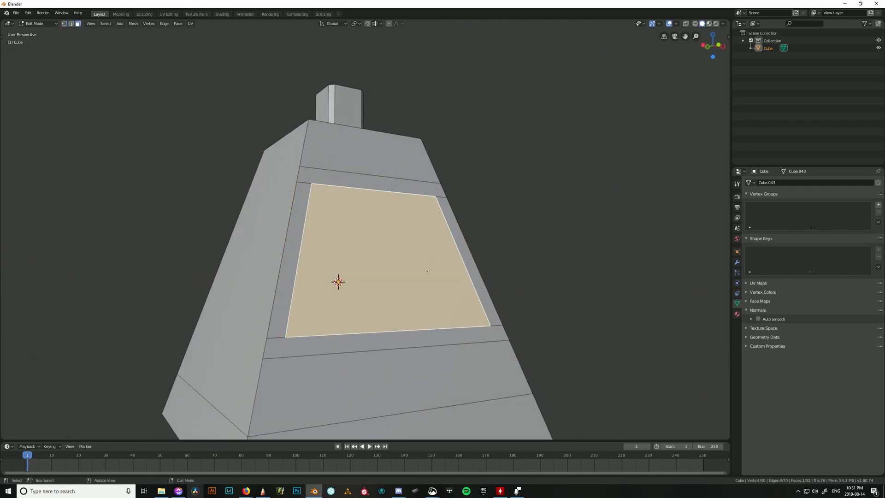
middle_drag(429, 270, 365, 303)
key(e)
click(374, 292)
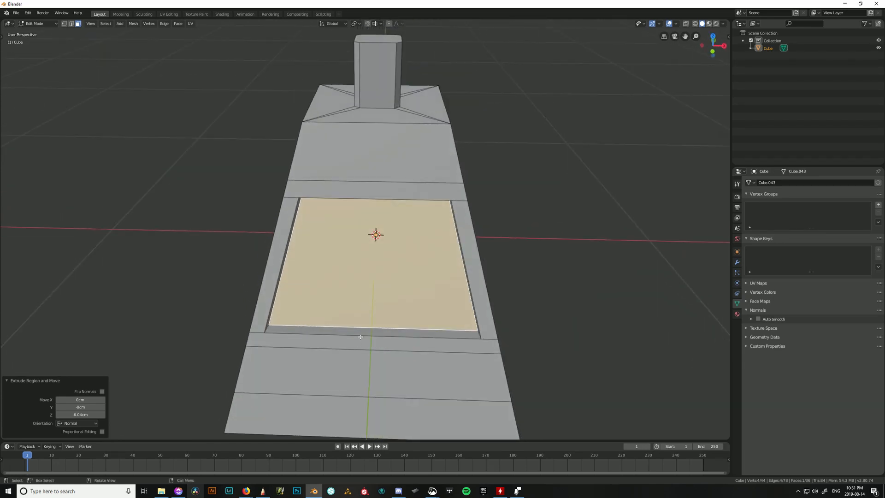
Undo the panel extrusion and both side knife cuts on the front face.
key(ctrl+z)
middle_drag(585, 241, 575, 241)
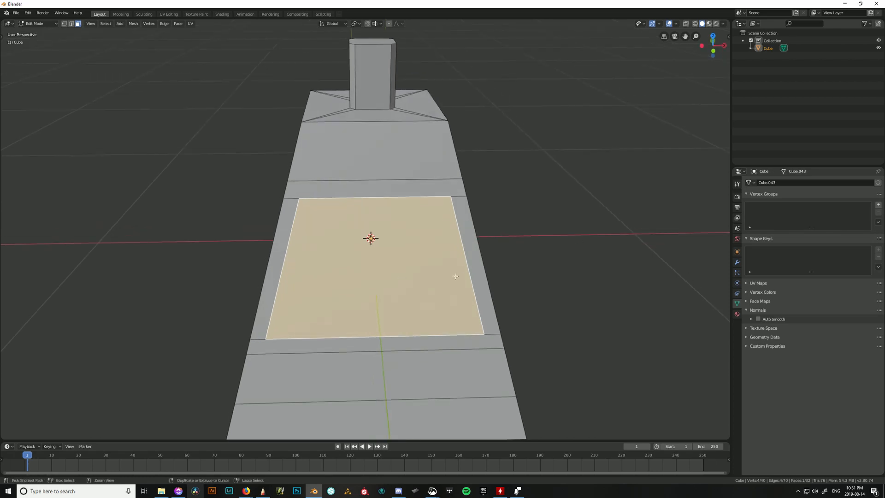
key(ctrl+z)
key(ctrl+z)
key(ctrl+z)
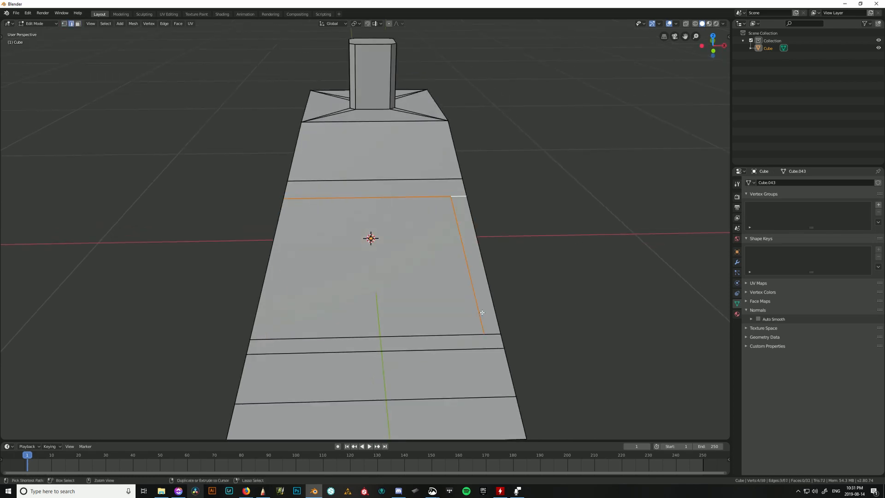
key(ctrl+z)
Knife new side cuts between the two slid edges, a strongly slanted one at the right and one close to the left border.
key(k)
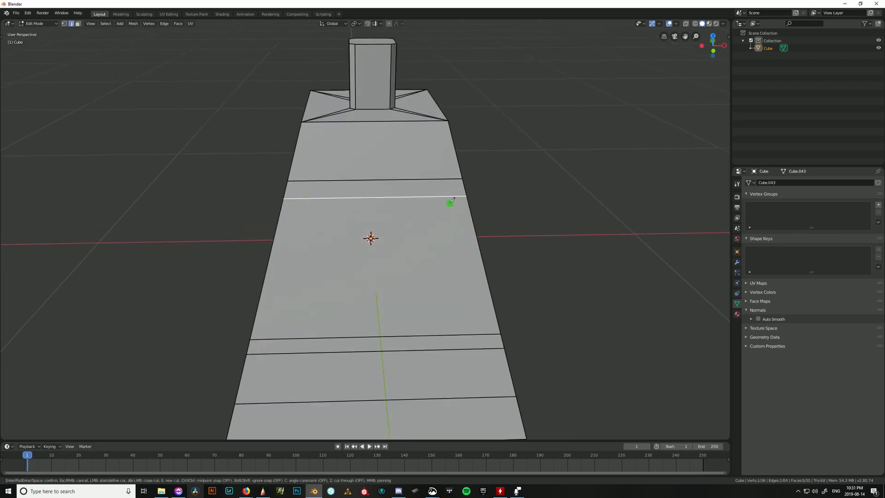
click(428, 197)
click(492, 333)
key(Return)
key(k)
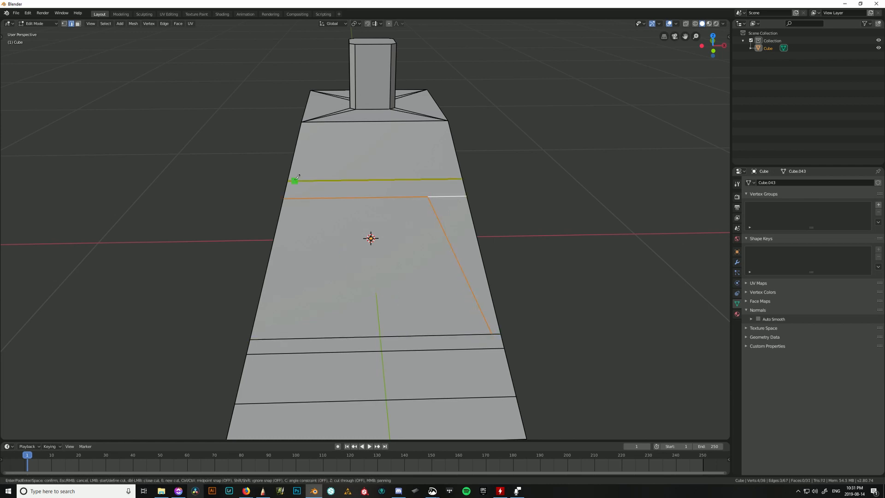
click(294, 199)
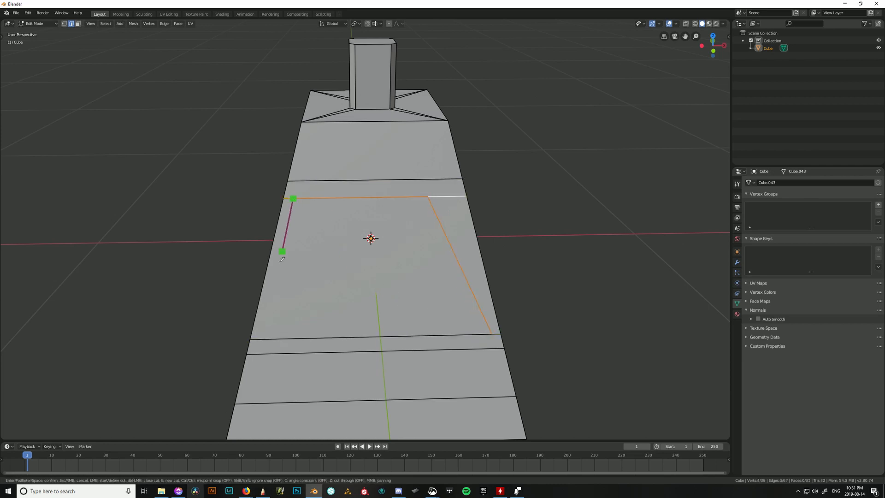
click(257, 336)
key(Return)
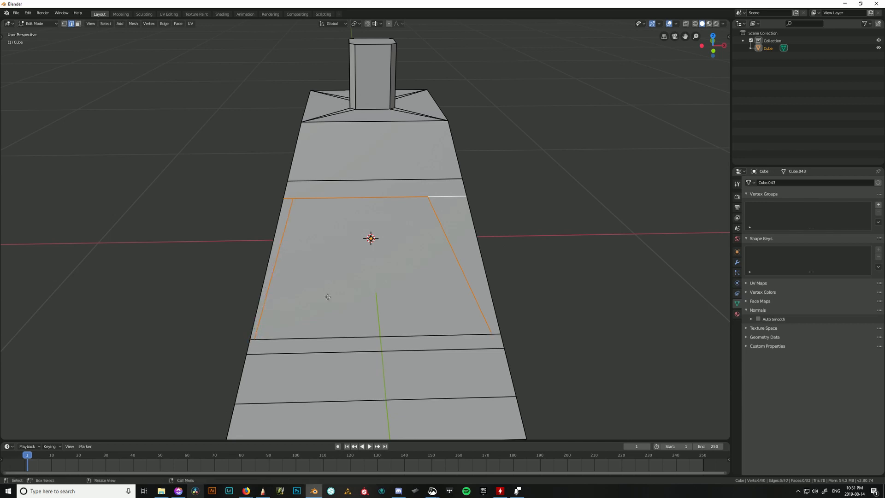
key(e)
click(331, 291)
right_click(344, 286)
key(ctrl+z)
Extrude the unevenly shaped panel face inward about 8.3 cm and view the recess from several angles.
key(3)
click(421, 286)
middle_drag(422, 287, 328, 198)
key(e)
click(464, 280)
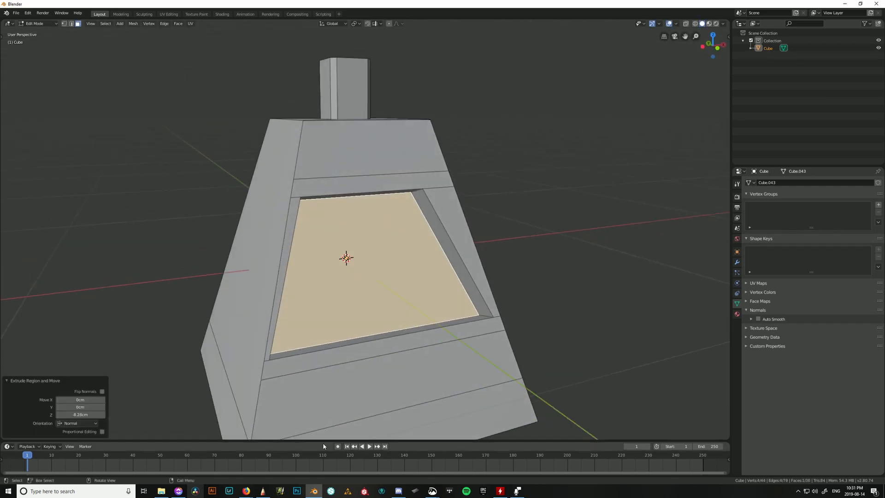
middle_drag(523, 294, 453, 273)
middle_drag(236, 299, 312, 330)
Undo the recess, the side knife cuts and the edge slides, back to the evenly spaced bevel edges on the front face.
key(ctrl+z)
key(ctrl+z)
key(ctrl+z)
key(ctrl+z)
key(ctrl+z)
key(ctrl+z)
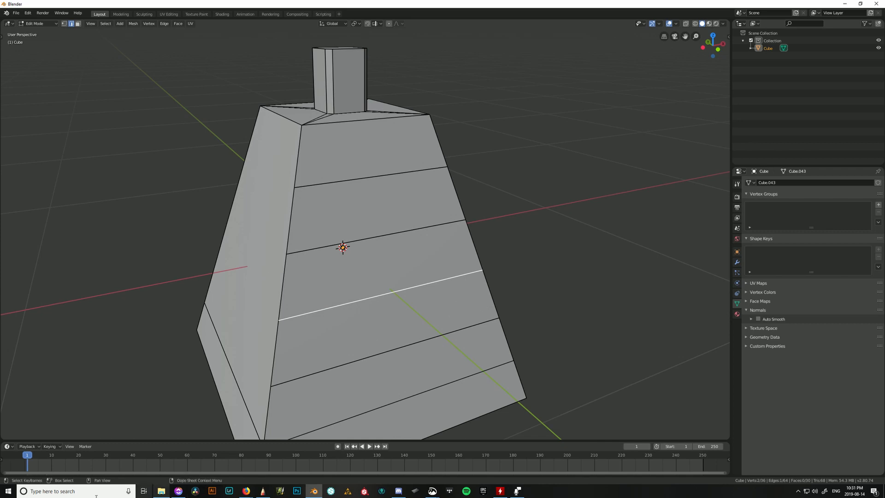
Switch to the Google Slides presentation and open the Dissolve Edge slide.
key(alt+Tab)
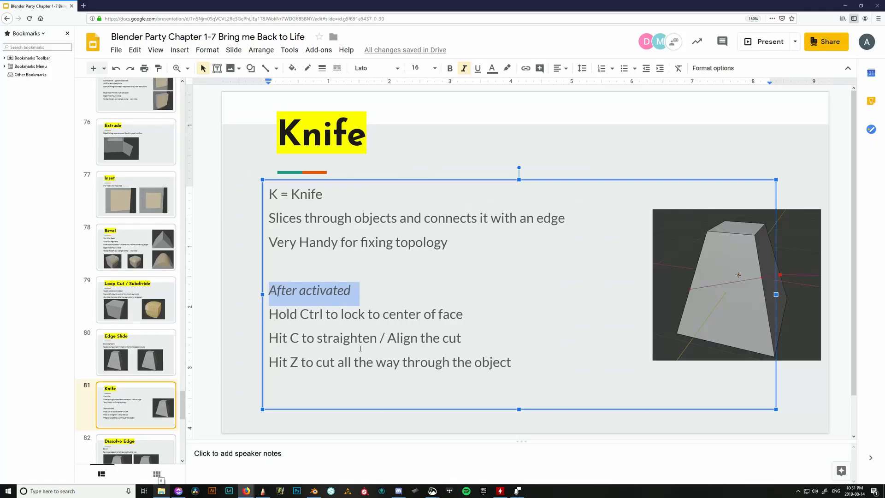
click(359, 347)
scroll(144, 415, down, 2)
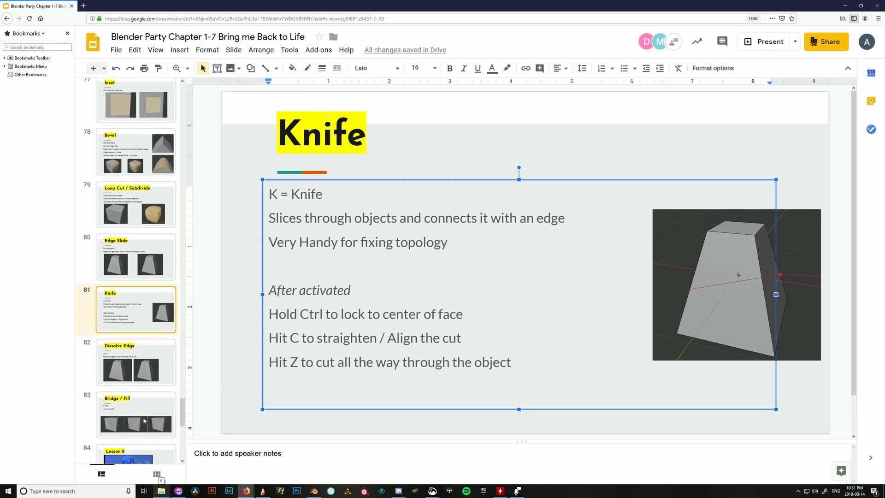
click(160, 367)
click(142, 318)
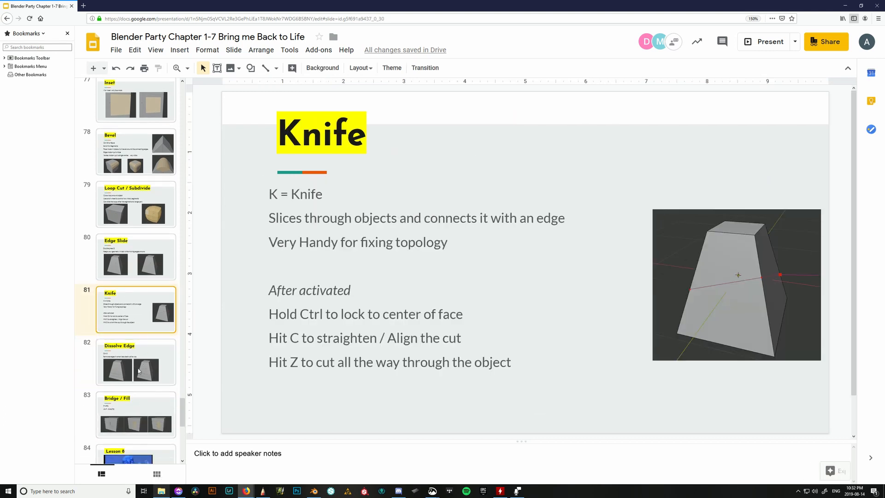
click(139, 370)
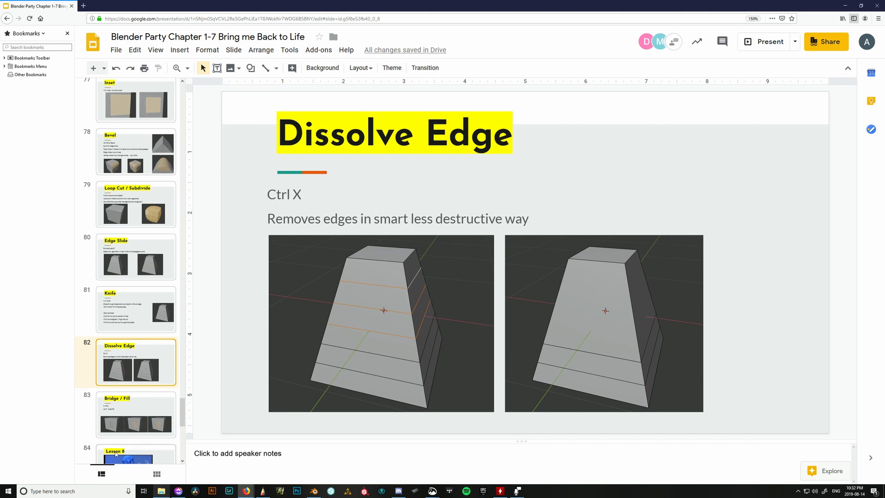
Open the Bridge / Fill slide and switch back to Blender.
click(147, 422)
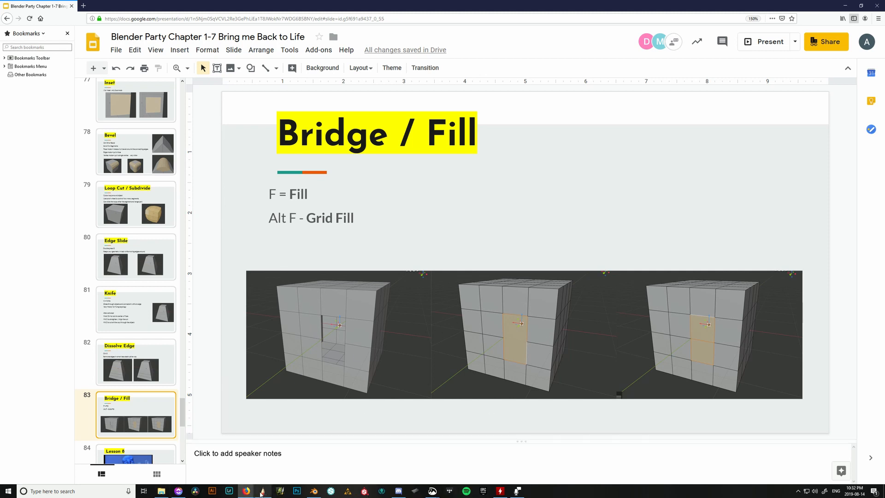
key(alt+Tab)
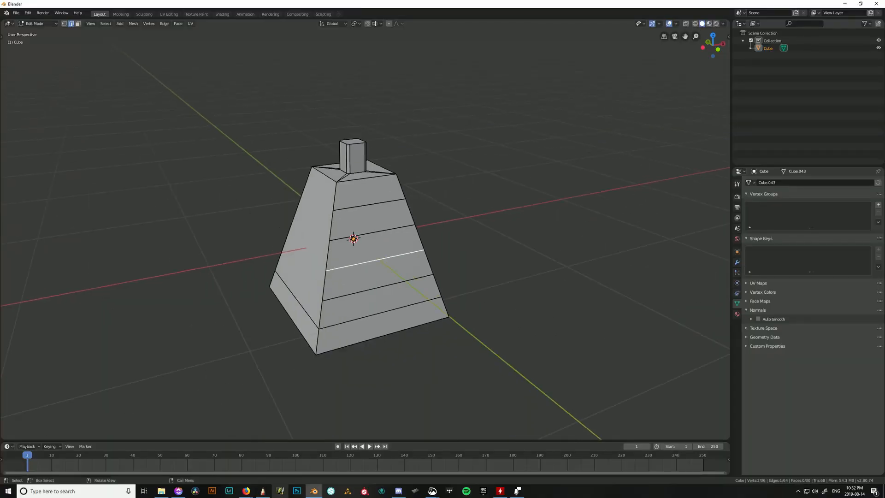
Delete the necked block in Object Mode and add a new mesh cube in its place.
key(Tab)
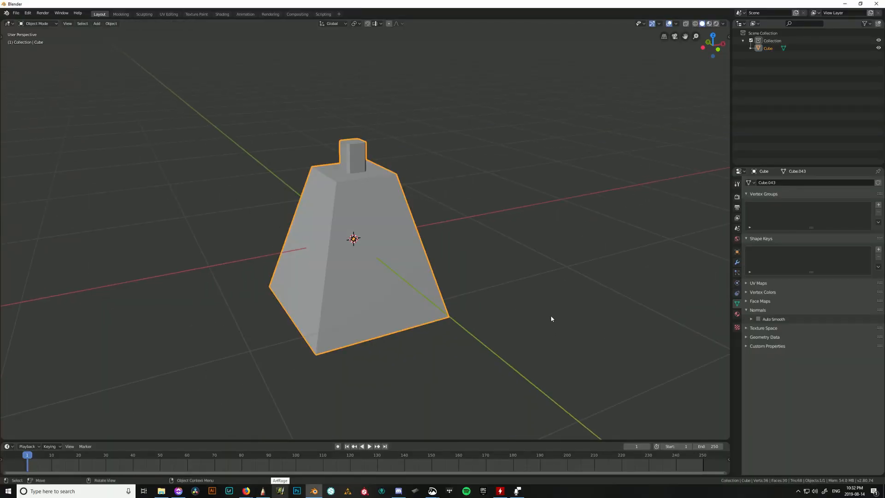
key(x)
click(551, 317)
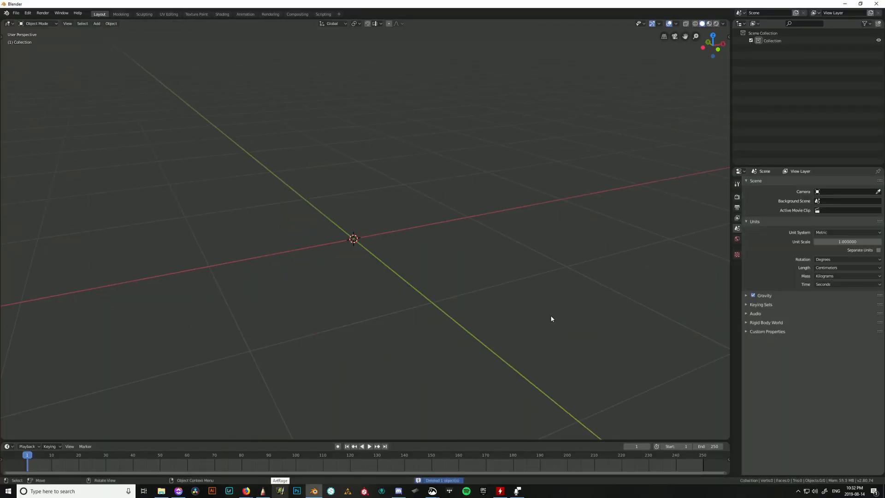
key(shift+a)
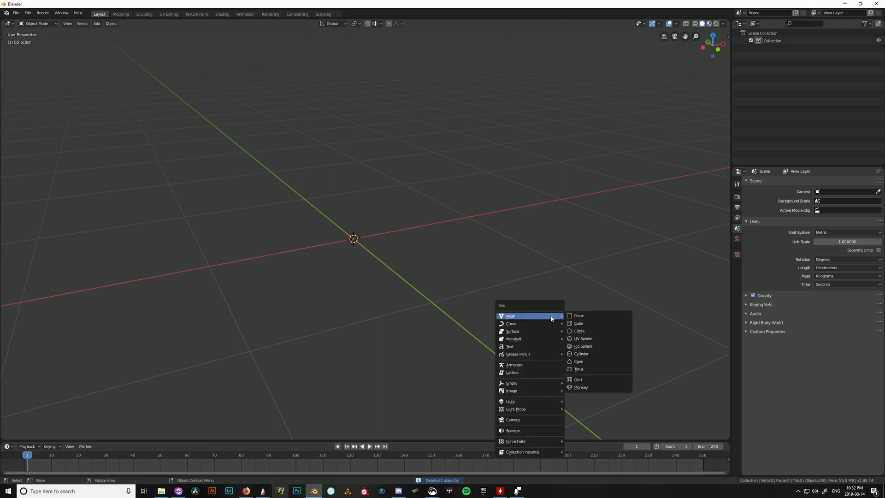
click(598, 327)
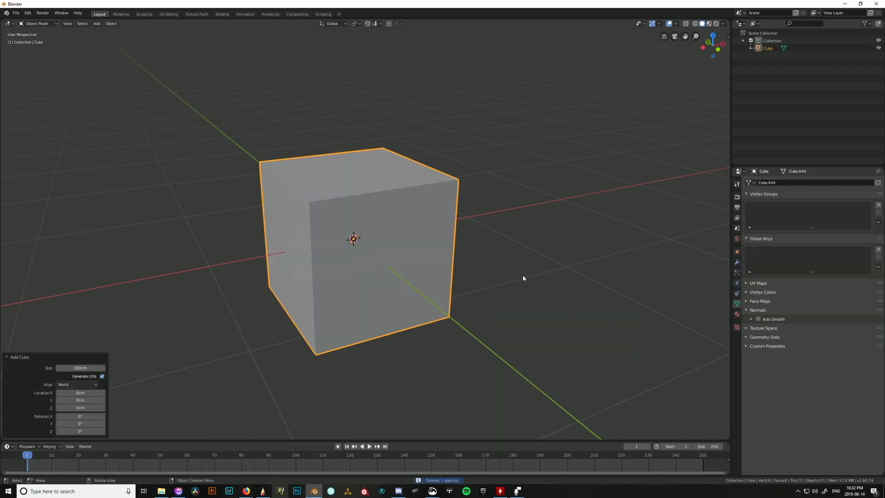
Subdivide the whole cube in Edit Mode with 2 cuts.
middle_drag(520, 275, 493, 277)
key(Tab)
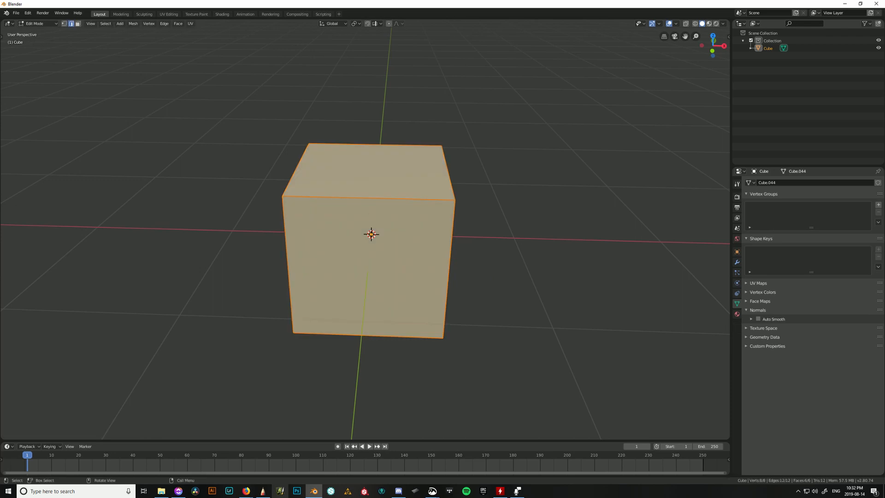
right_click(394, 225)
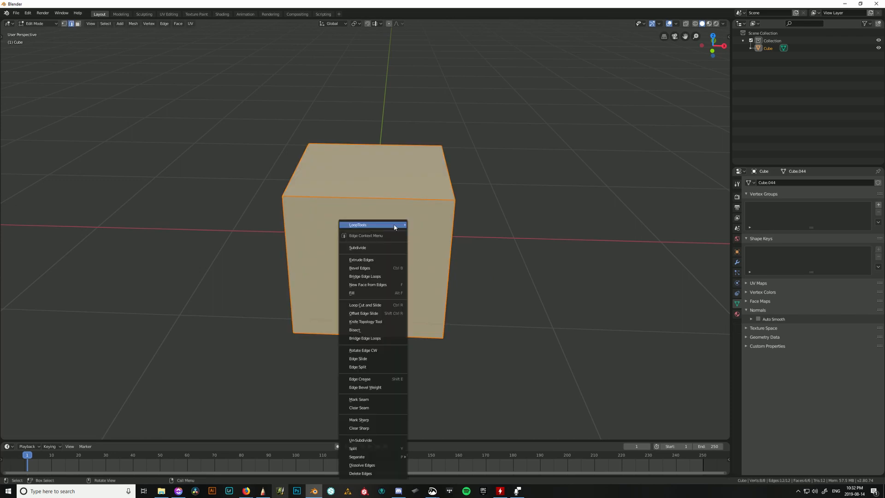
click(394, 249)
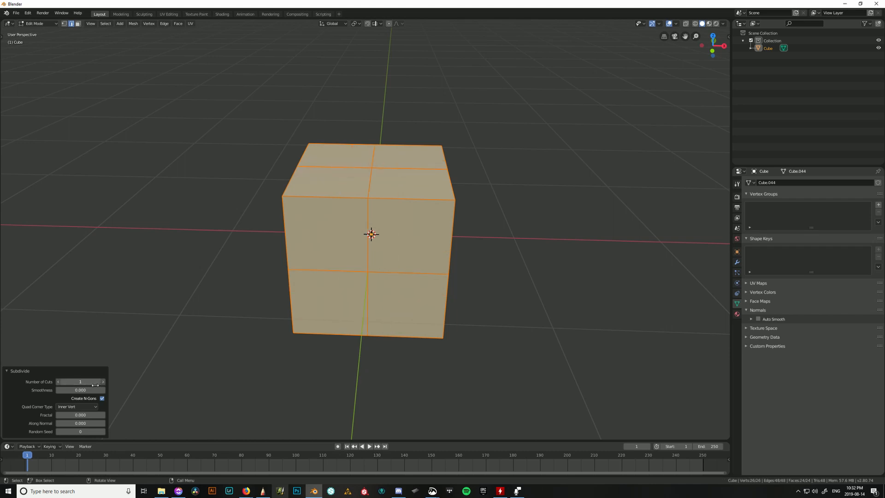
drag(95, 384, 109, 385)
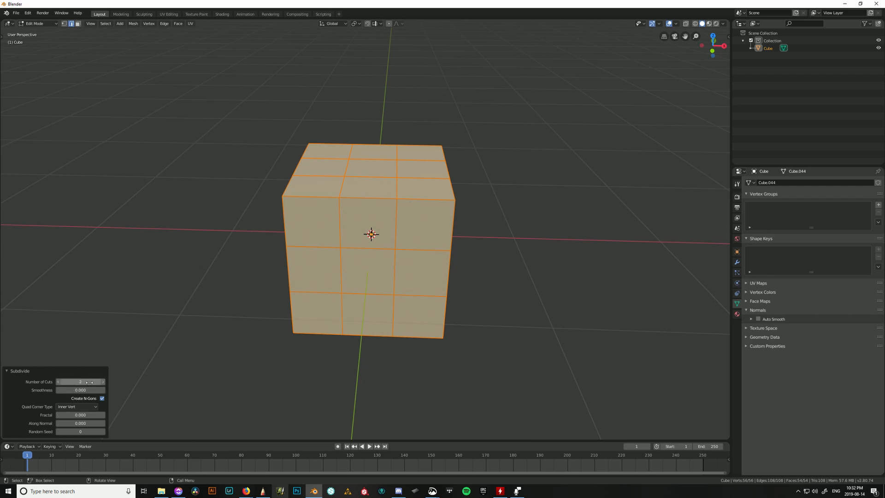
middle_drag(342, 285, 343, 311)
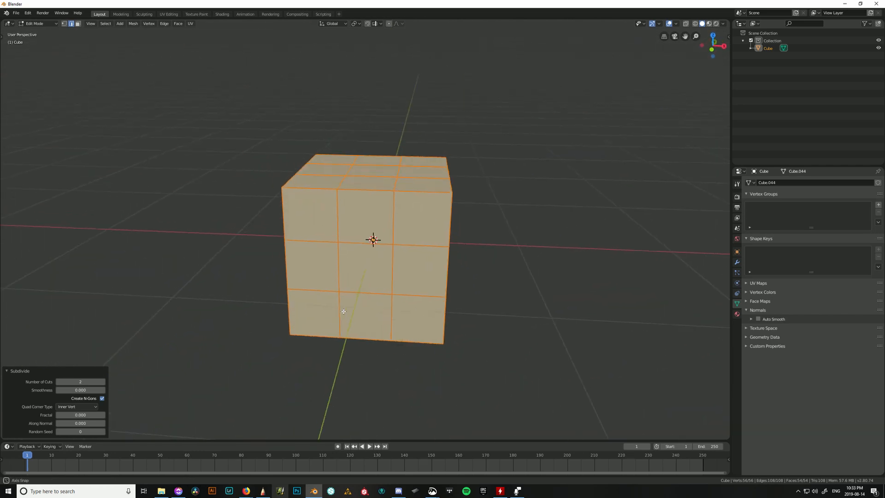
Bridge the centre faces on two opposite sides of the cube with LoopTools to form a square tunnel.
click(377, 253)
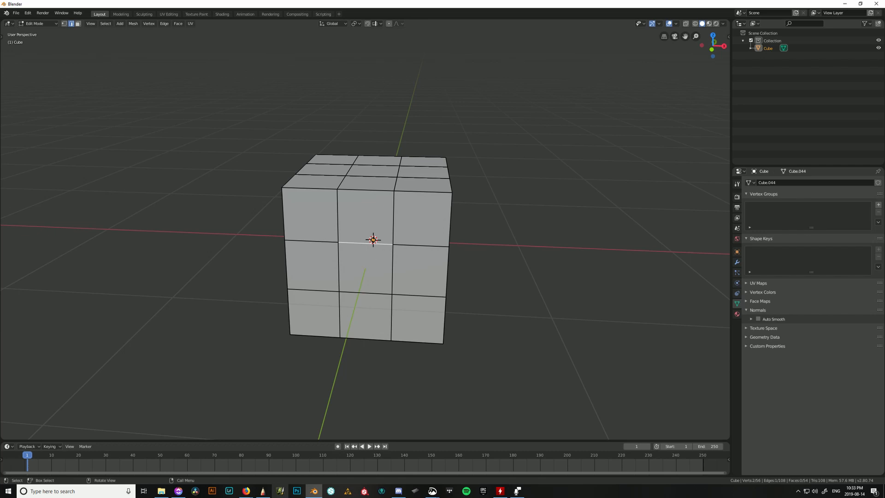
key(3)
click(386, 271)
middle_drag(386, 271, 367, 270)
middle_drag(511, 267, 595, 275)
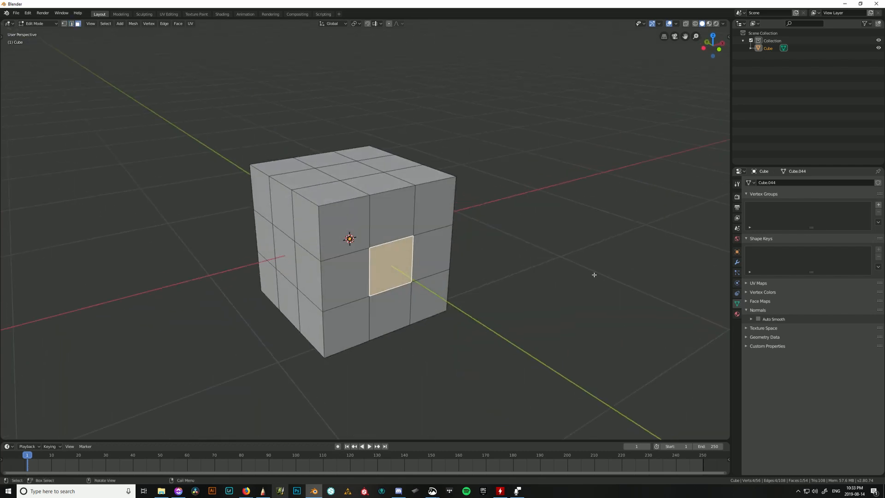
middle_drag(488, 294, 299, 279)
shift+click(407, 271)
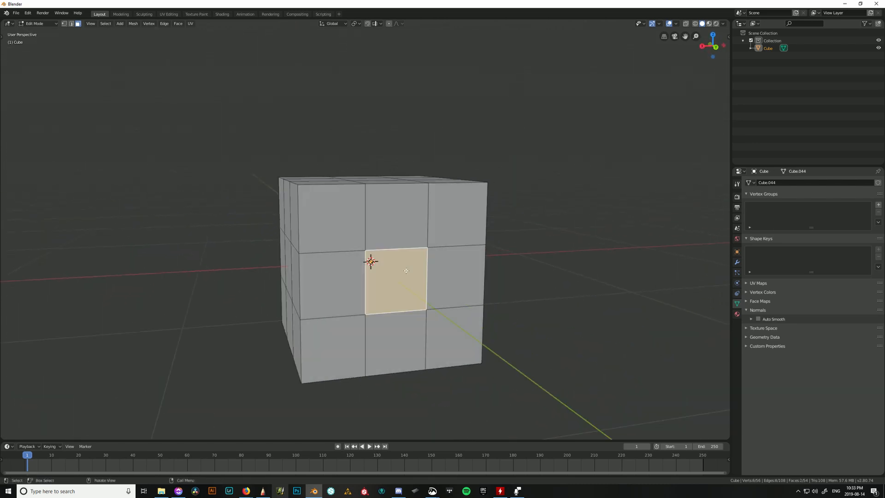
right_click(406, 271)
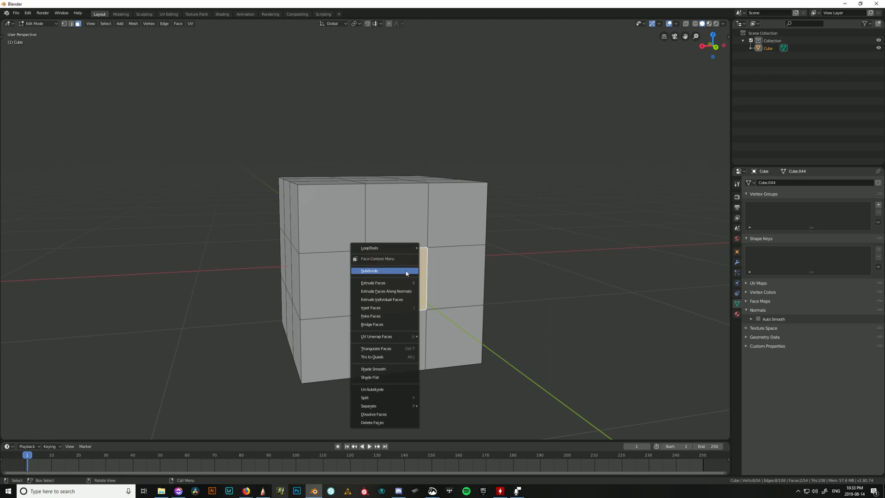
mouse_move(408, 249)
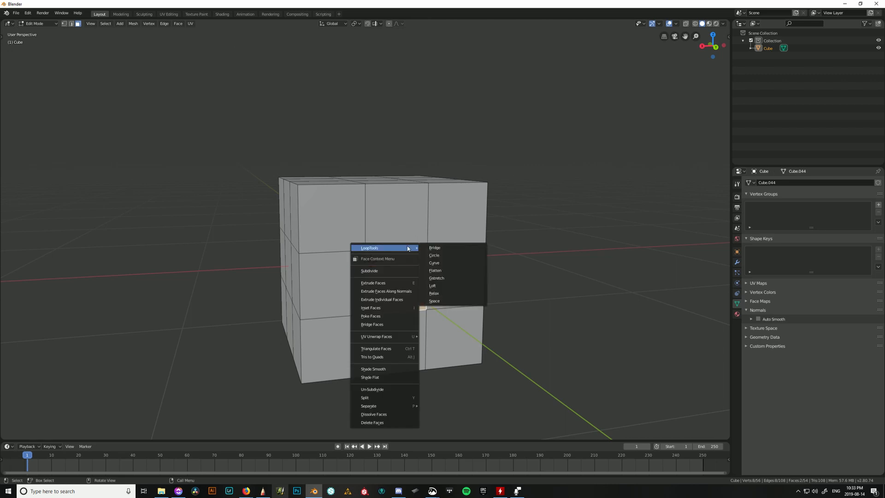
click(441, 249)
Examine the square tunnel through the cube from both sides and several angles.
mouse_move(512, 258)
middle_down()
mouse_move(500, 267)
mouse_move(543, 270)
mouse_move(536, 278)
mouse_move(517, 264)
middle_up()
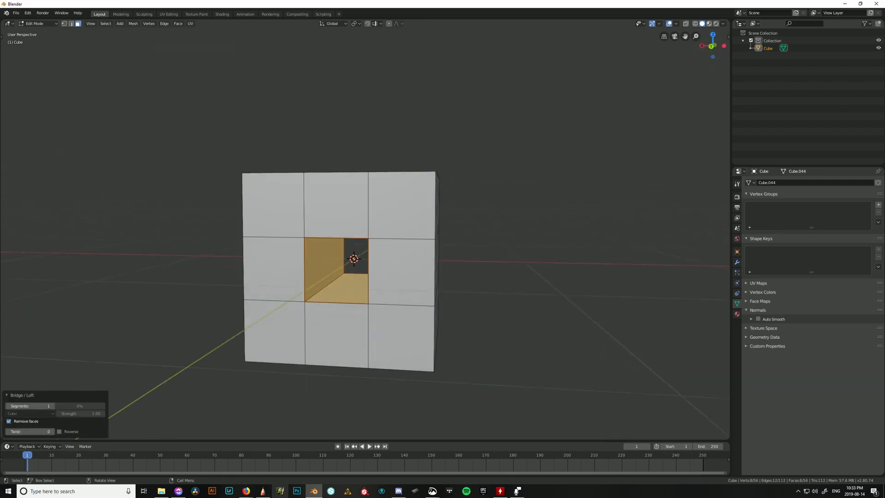
middle_drag(332, 300, 499, 261)
middle_drag(353, 317, 371, 332)
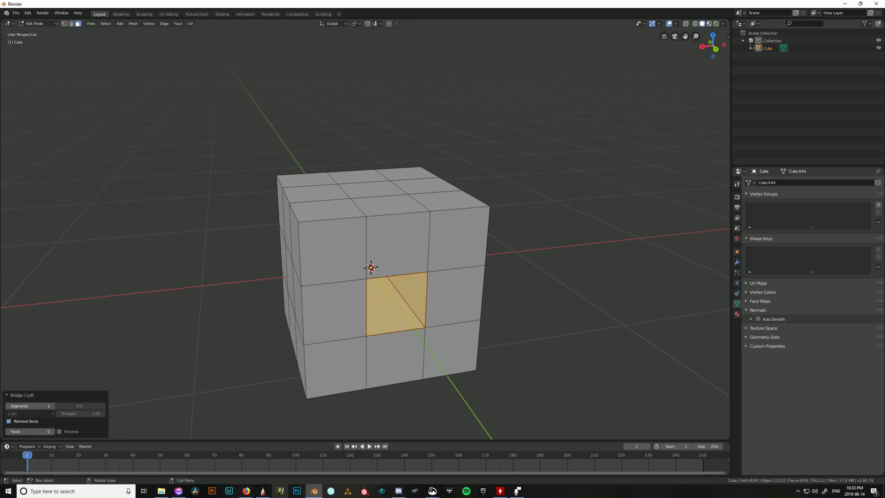
middle_drag(371, 267, 363, 271)
middle_drag(394, 304, 413, 259)
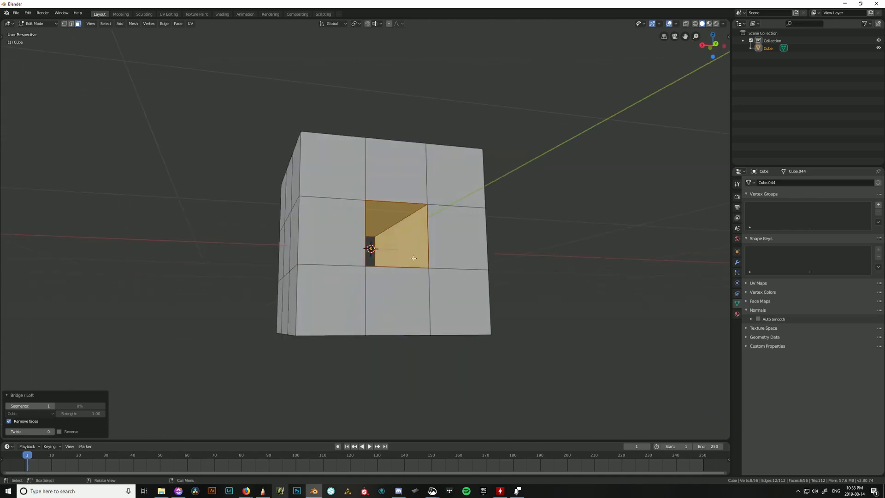
middle_drag(449, 225, 493, 276)
middle_drag(567, 282, 482, 300)
middle_drag(631, 276, 432, 281)
Bevel the four lengthwise edges of the square tunnel by about 12 cm with 3 segments.
key(2)
click(328, 224)
shift+click(397, 228)
shift+click(398, 288)
alt+shift+click(396, 288)
alt+shift+click(316, 292)
key(ctrl+b)
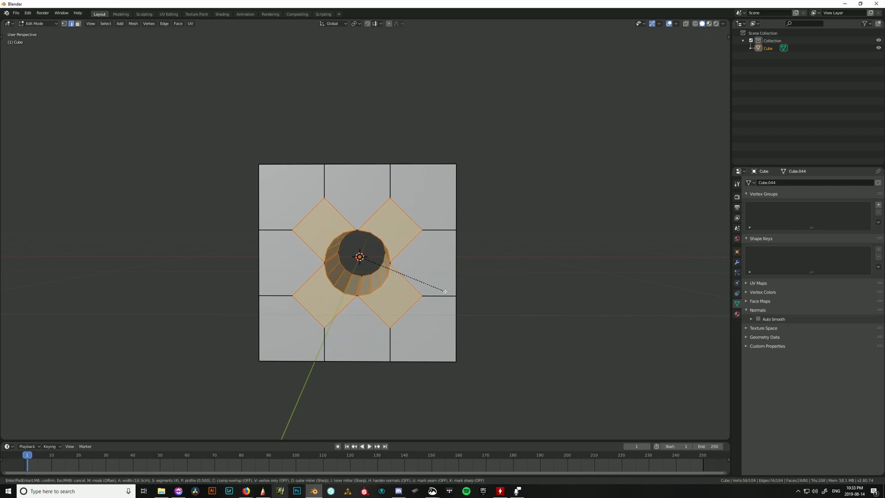
scroll(444, 291, down, 1)
scroll(445, 291, up, 3)
scroll(445, 291, down, 3)
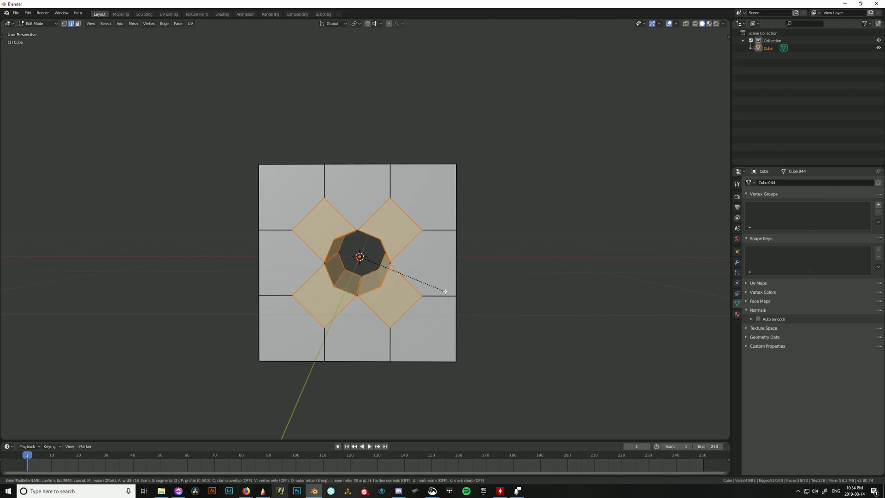
scroll(442, 291, up, 2)
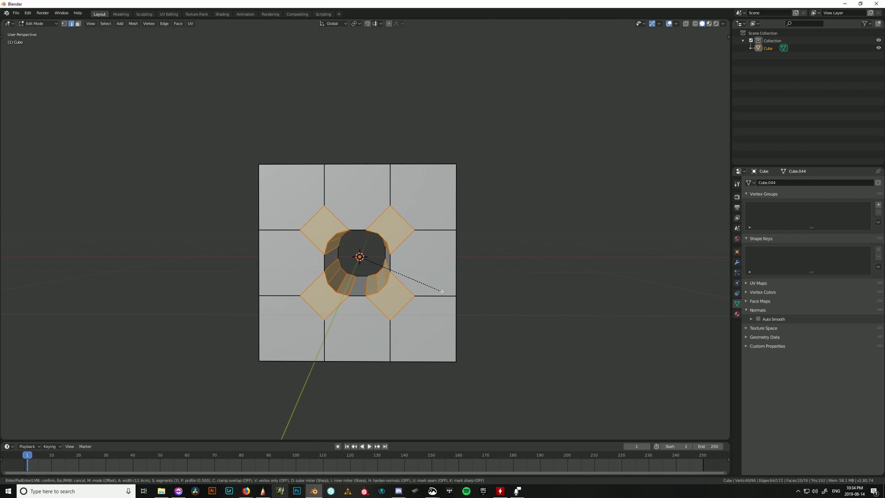
scroll(441, 291, down, 1)
click(441, 291)
Examine the diagonal edges that the bevel left around the tunnel opening, picking them one at a time.
key(alt+a)
middle_drag(500, 292, 351, 248)
click(337, 230)
click(303, 244)
click(310, 273)
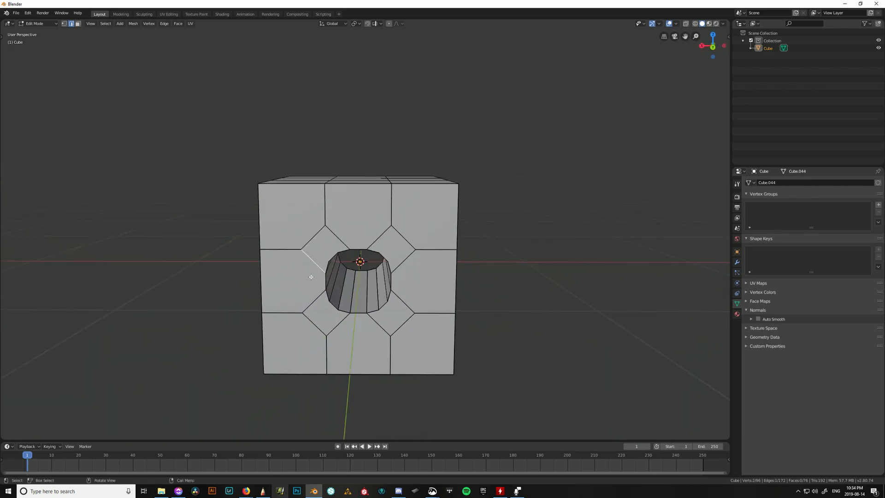
click(352, 235)
click(315, 227)
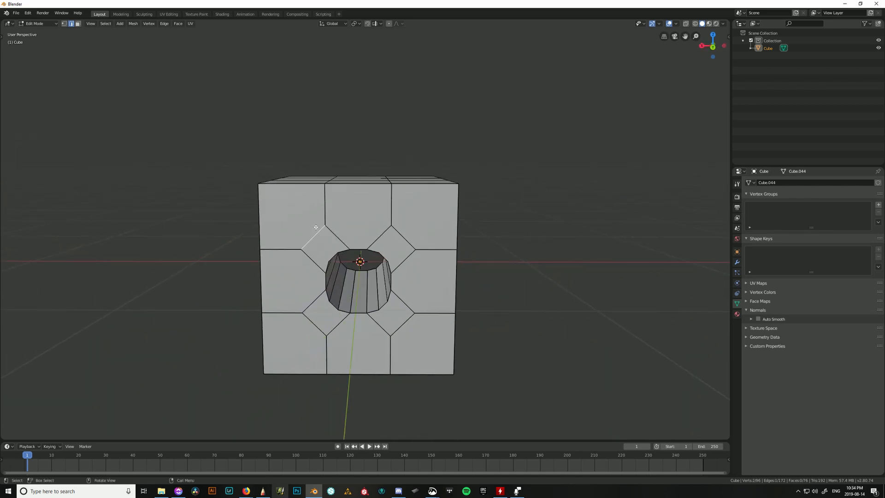
click(396, 247)
middle_drag(396, 247, 423, 249)
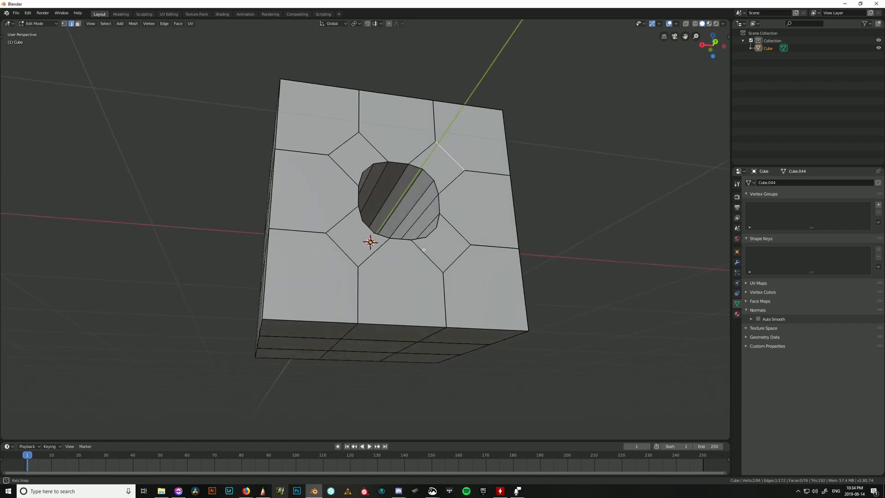
Dissolve the four outer diagonal edges at the corners around the tunnel opening.
click(327, 249)
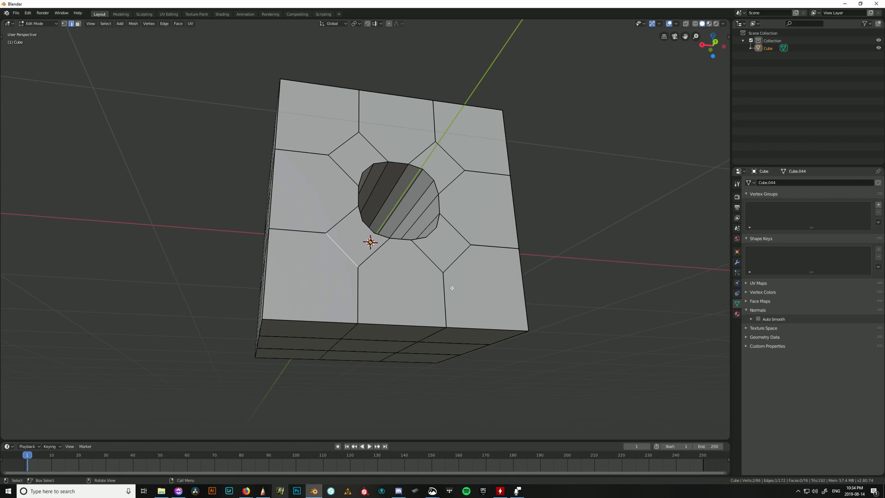
shift+click(456, 258)
shift+click(450, 156)
shift+click(371, 149)
key(ctrl+x)
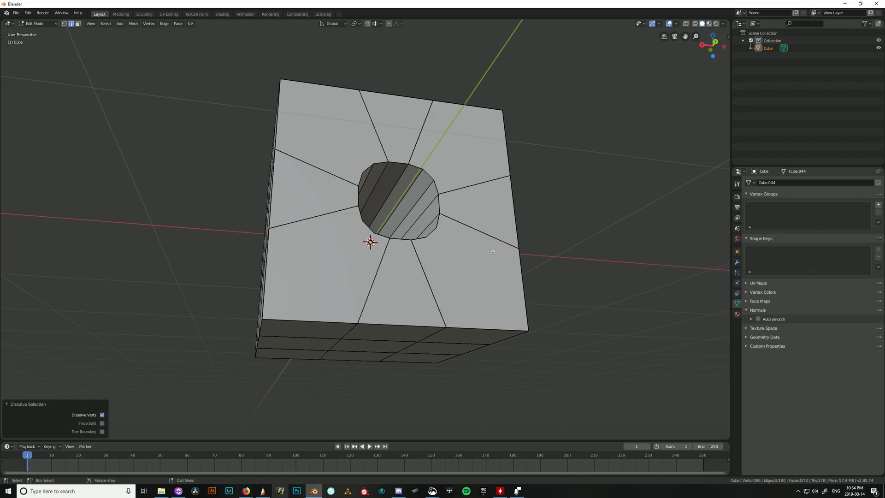
Undo the edge dissolve, the bevel, the bridged tunnel and the subdivision, back to the plain cube.
middle_drag(493, 251, 460, 258)
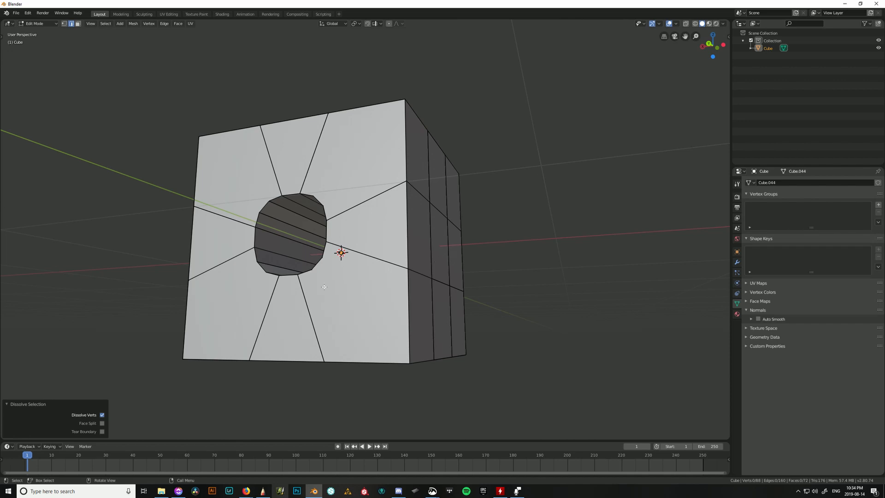
middle_drag(372, 211, 353, 324)
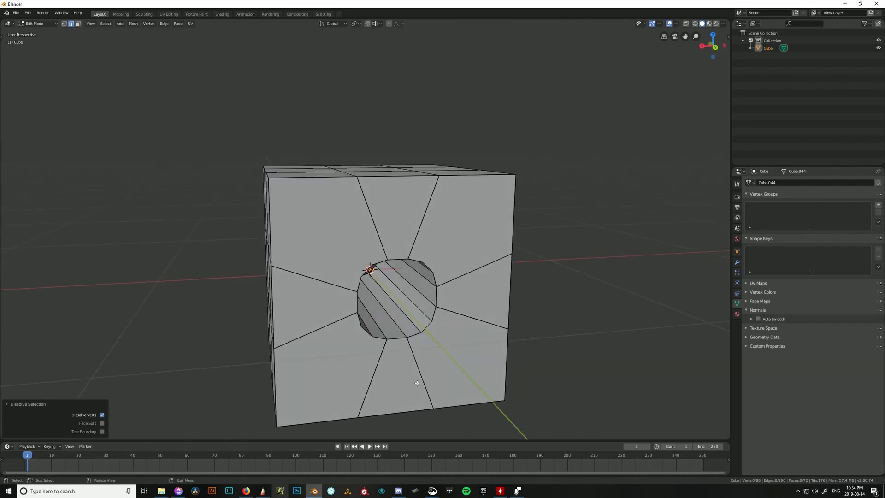
middle_drag(373, 241, 329, 229)
middle_drag(333, 261, 515, 221)
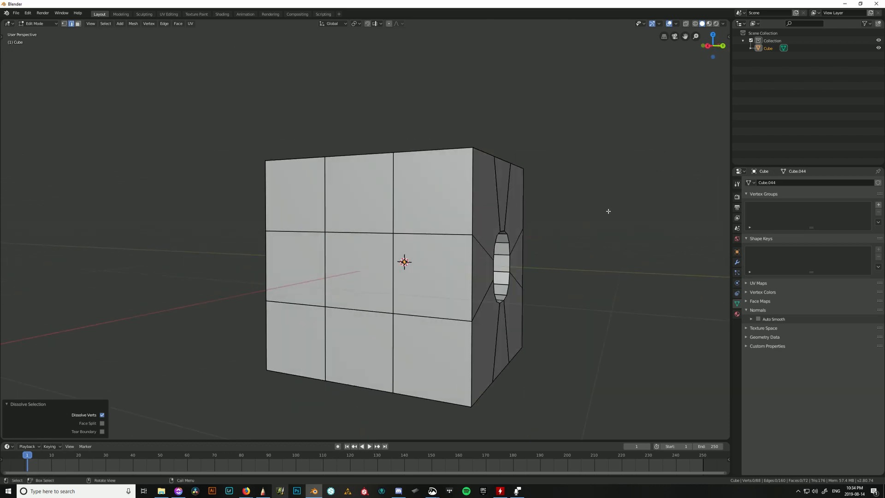
middle_drag(609, 211, 457, 230)
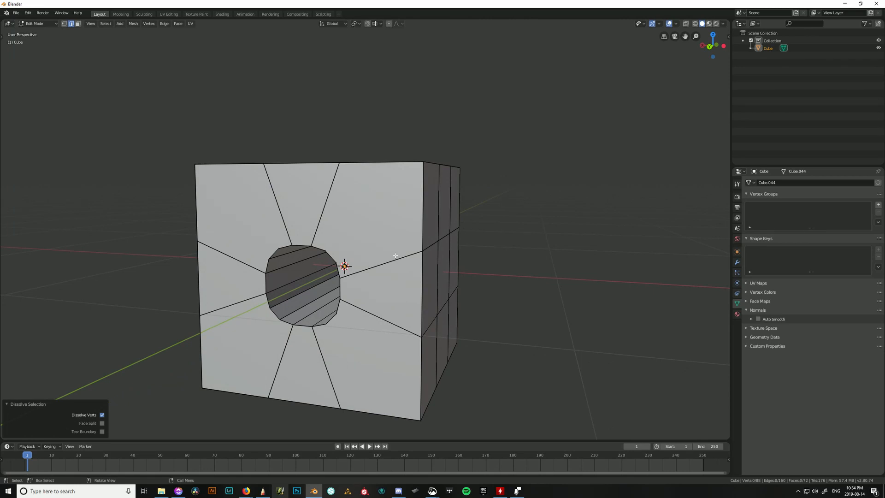
middle_drag(379, 292, 424, 289)
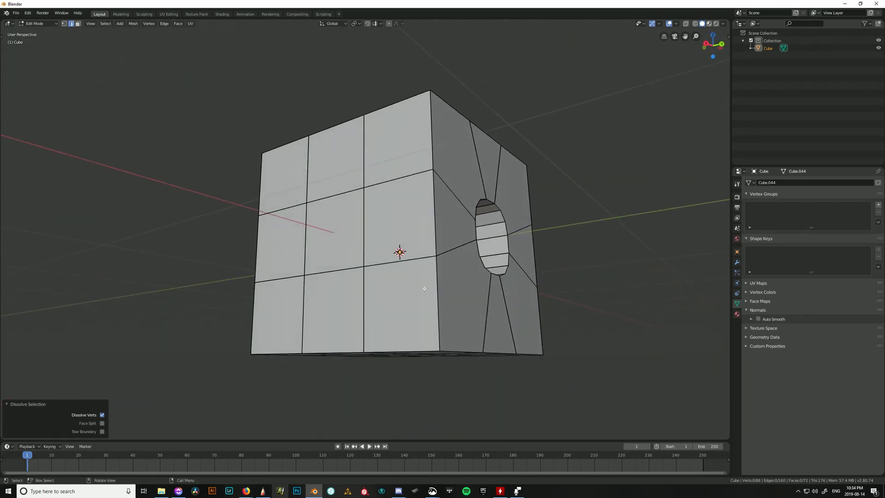
key(ctrl+z)
key(ctrl+z)
key(ctrl+z)
key(ctrl+z)
key(ctrl+z)
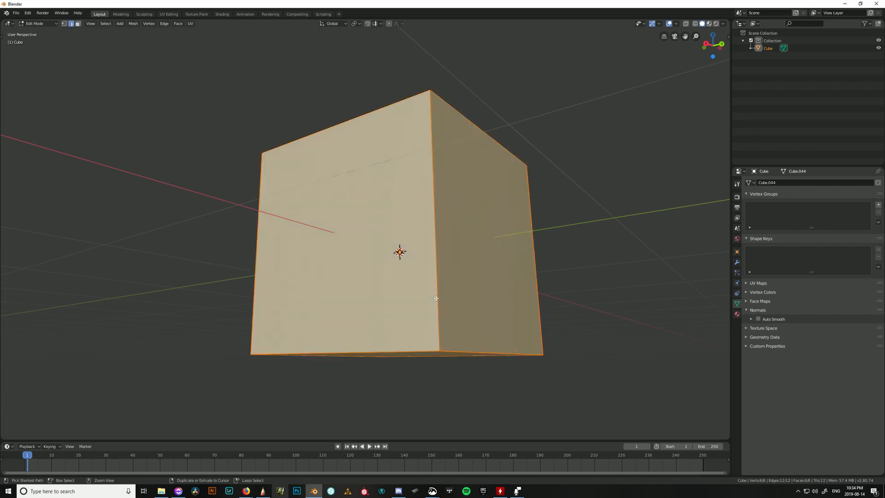
middle_drag(436, 298, 589, 347)
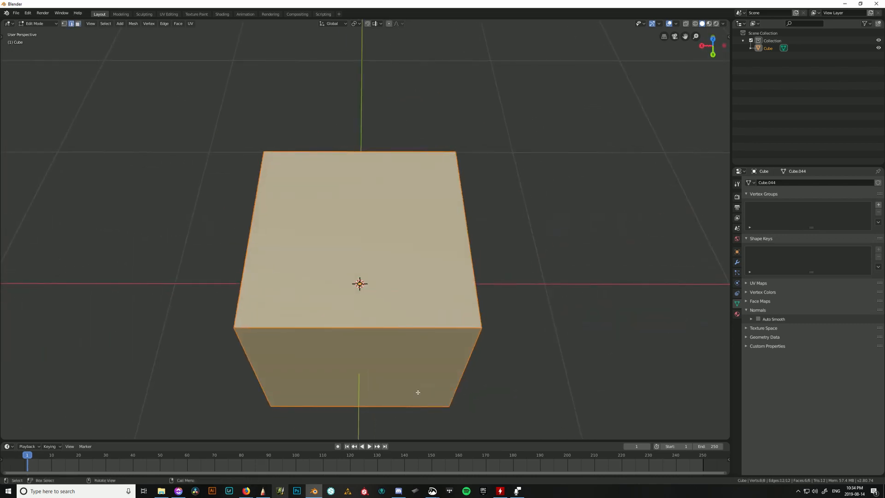
Switch to the Google Slides presentation at the Bridge / Fill slide.
key(alt+Tab)
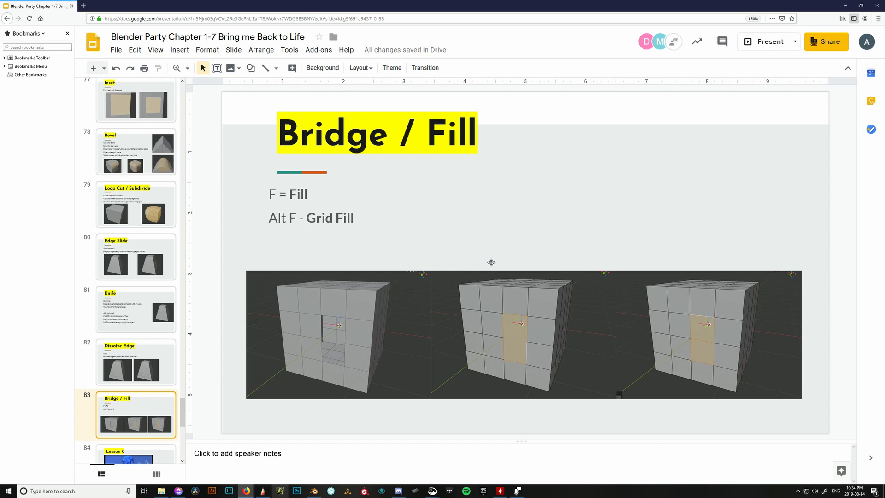
Switch to Blender and put the plain cube in Edit Mode, viewed from another side.
key(alt+Tab)
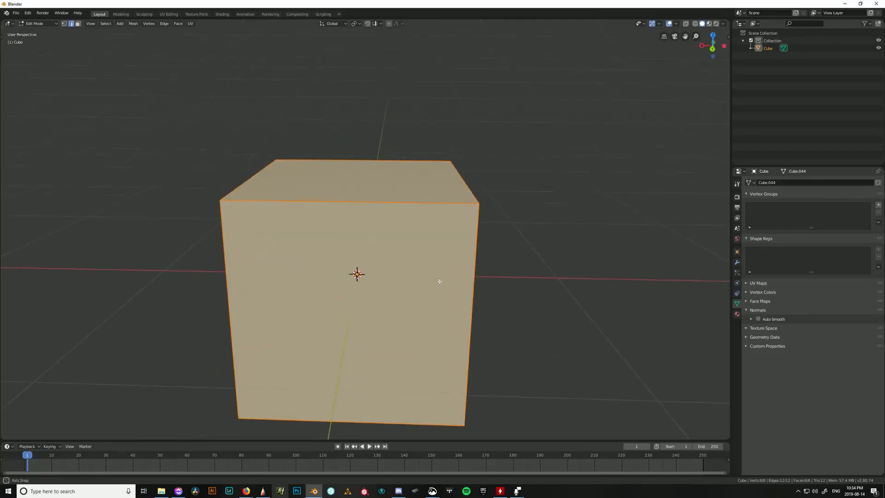
middle_drag(440, 282, 439, 280)
key(Tab)
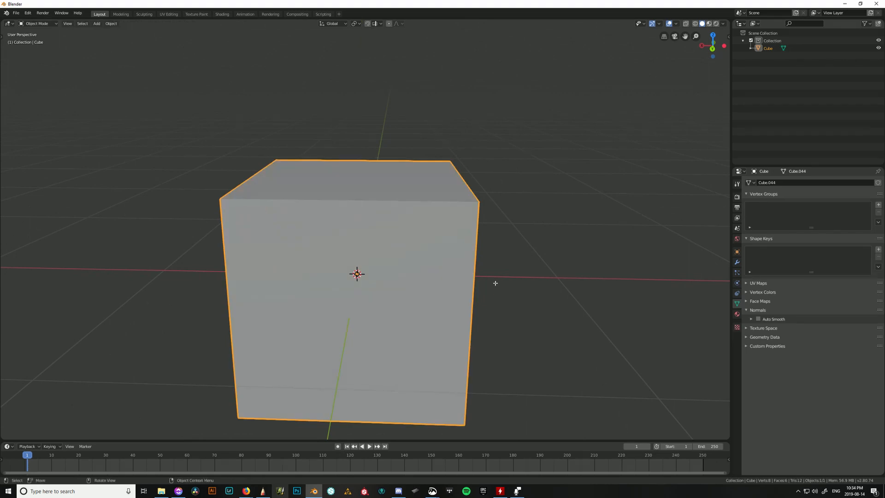
middle_drag(495, 282, 400, 286)
key(Tab)
Subdivide the whole cube with 2 cuts.
right_click(313, 268)
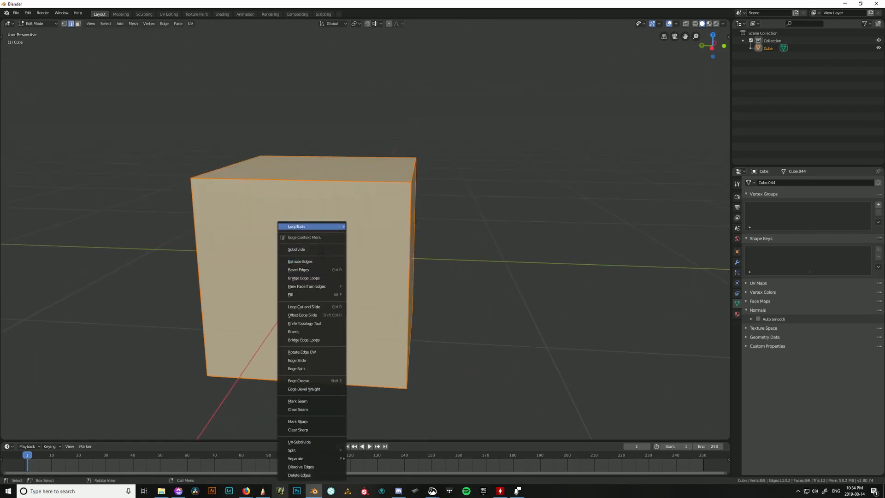
click(311, 226)
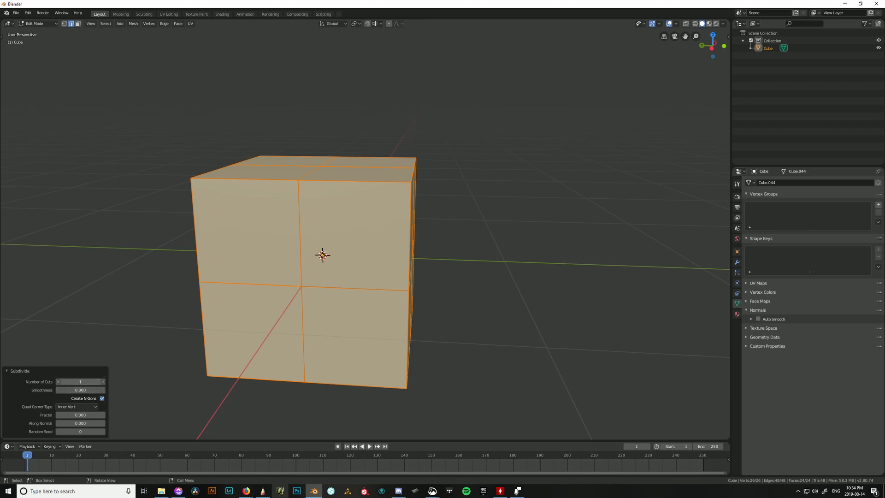
drag(89, 384, 99, 384)
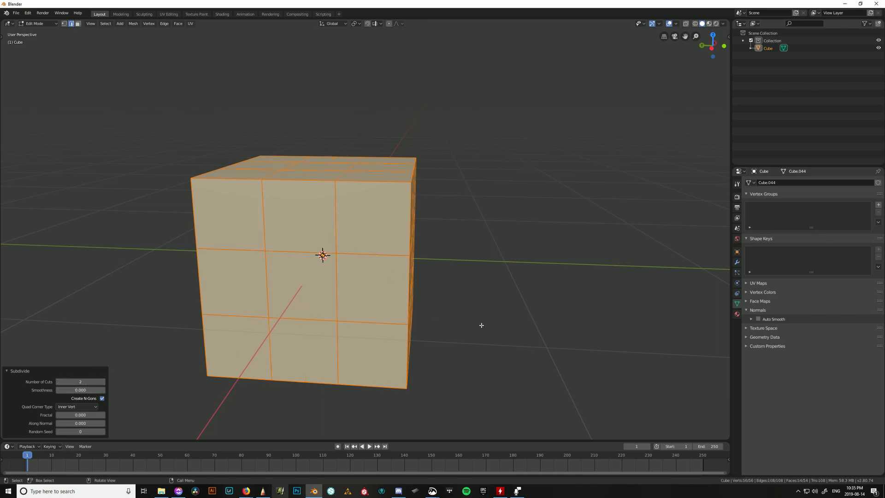
key(ctrl+z)
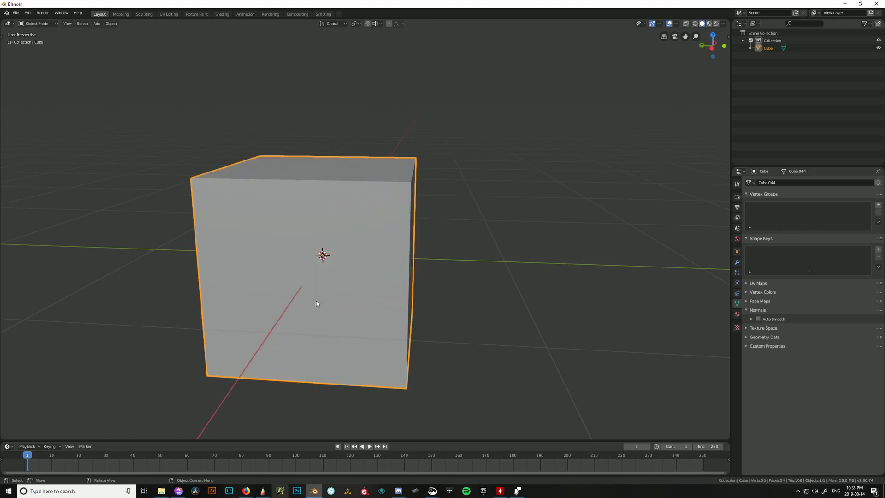
key(ctrl+shift+z)
Delete the centre face on one side of the subdivided cube and the centre face on the opposite side.
key(3)
click(308, 285)
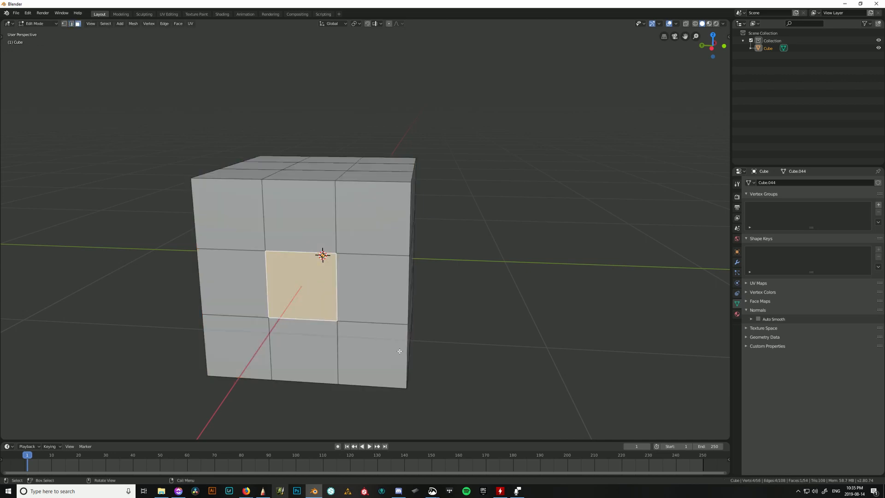
key(x)
click(482, 350)
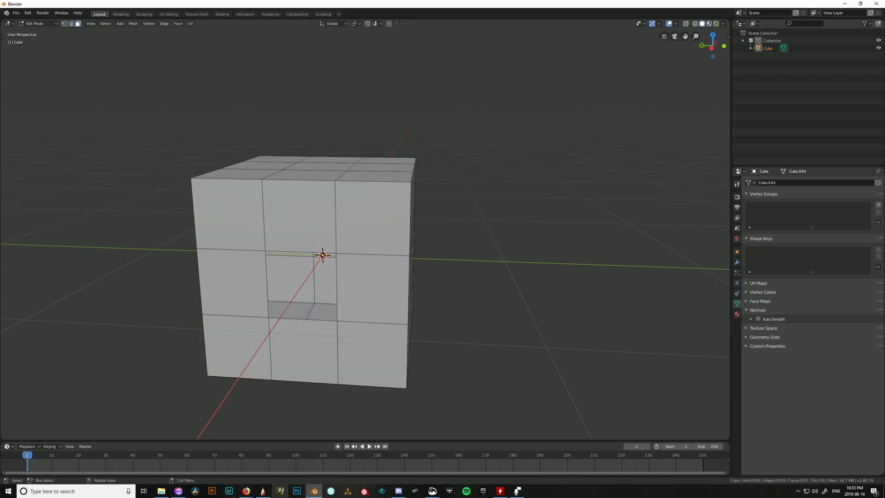
middle_drag(283, 294, 299, 265)
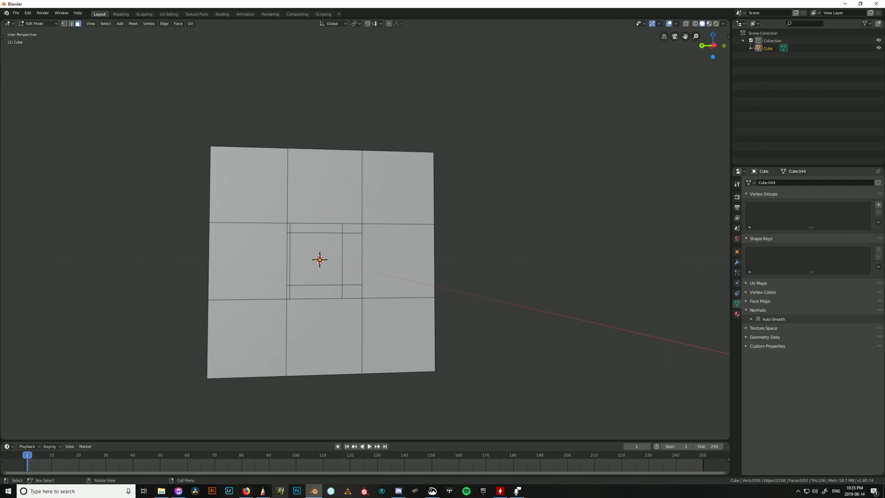
click(304, 263)
key(x)
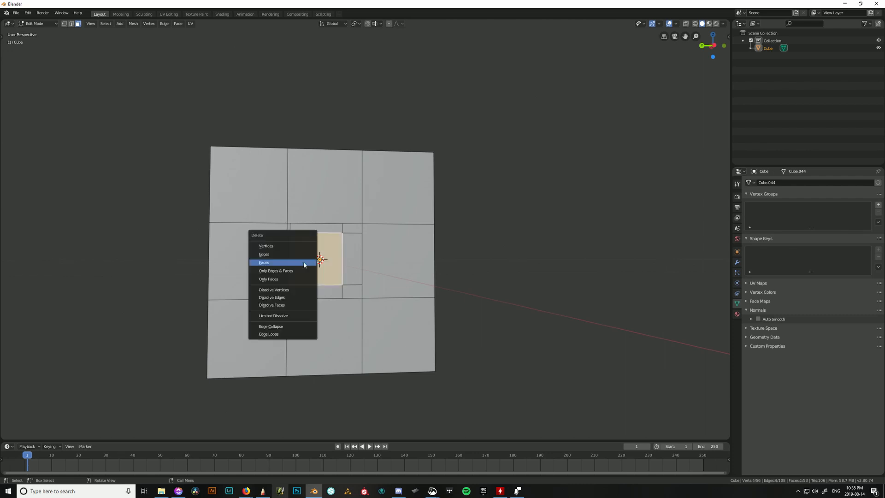
click(304, 262)
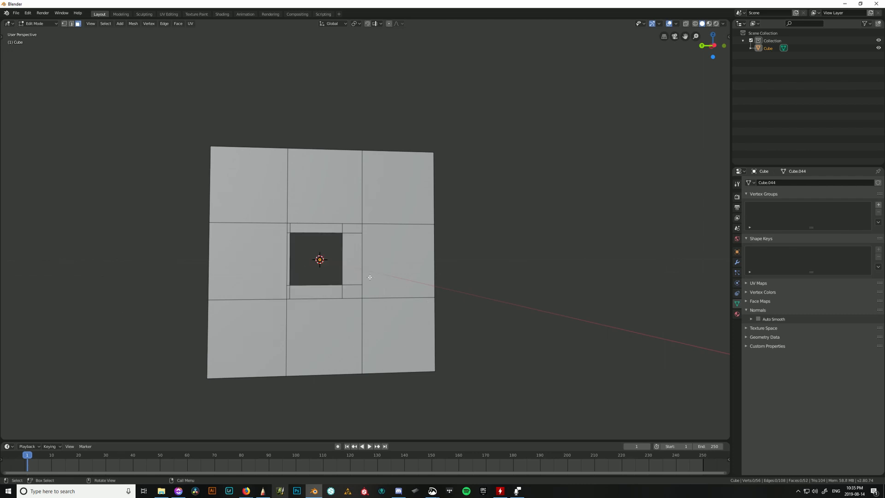
Select the edge loops around both square openings in the cube.
key(2)
click(331, 228)
middle_drag(331, 228, 430, 229)
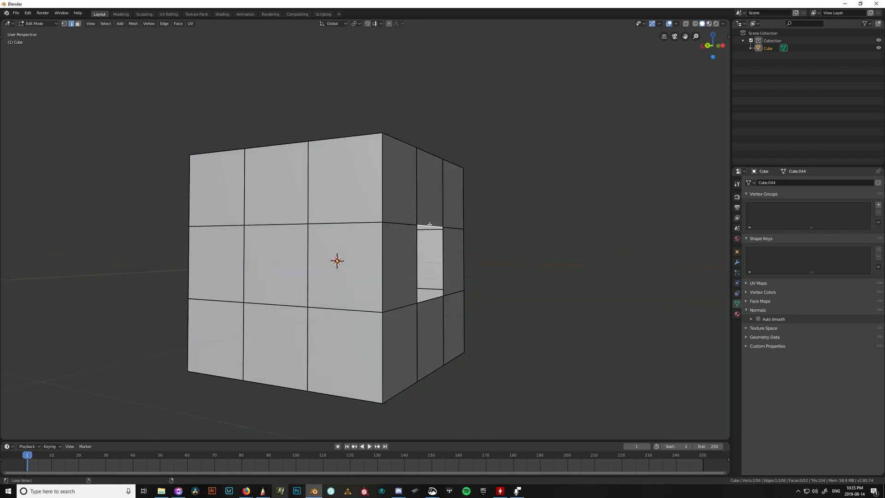
alt+click(428, 227)
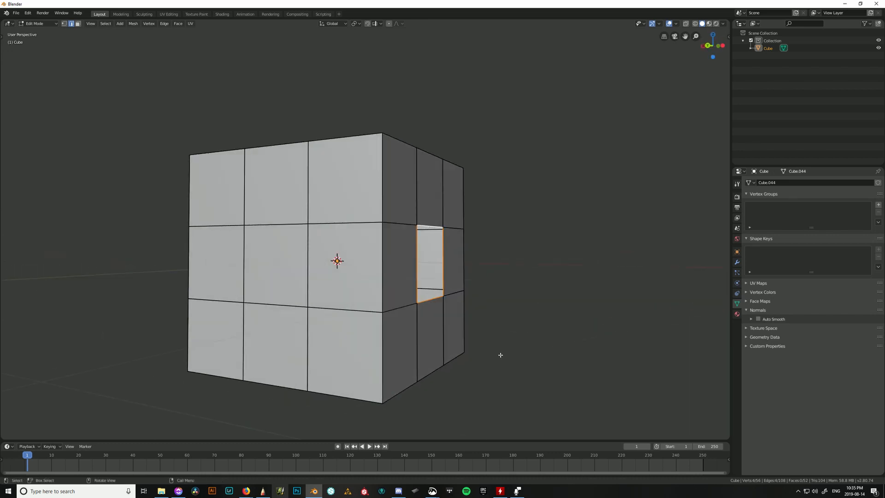
middle_drag(498, 355, 438, 339)
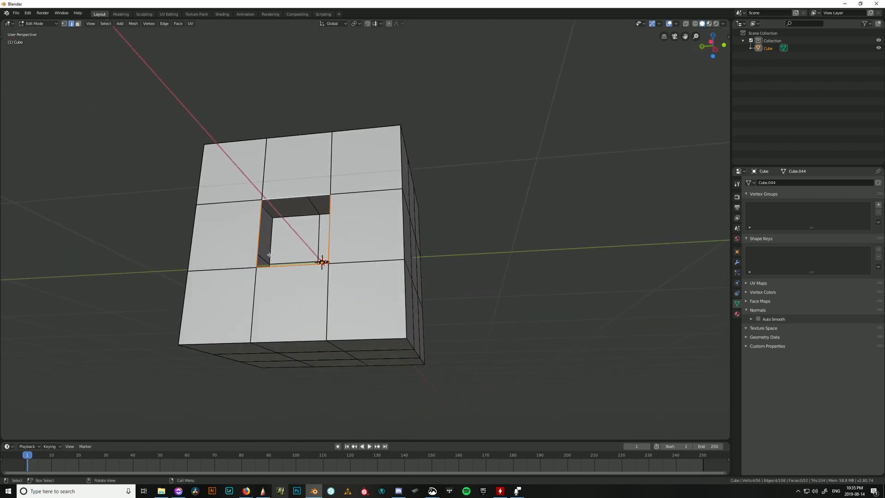
middle_drag(499, 254, 427, 302)
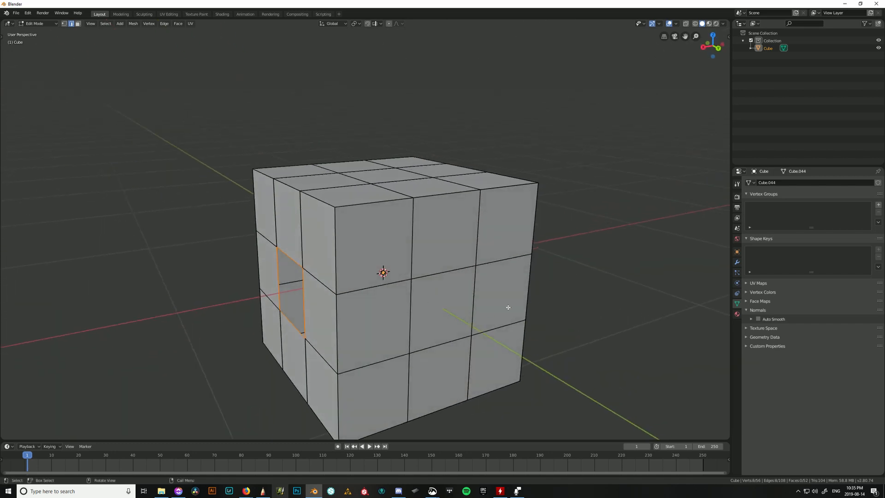
middle_drag(510, 306, 346, 295)
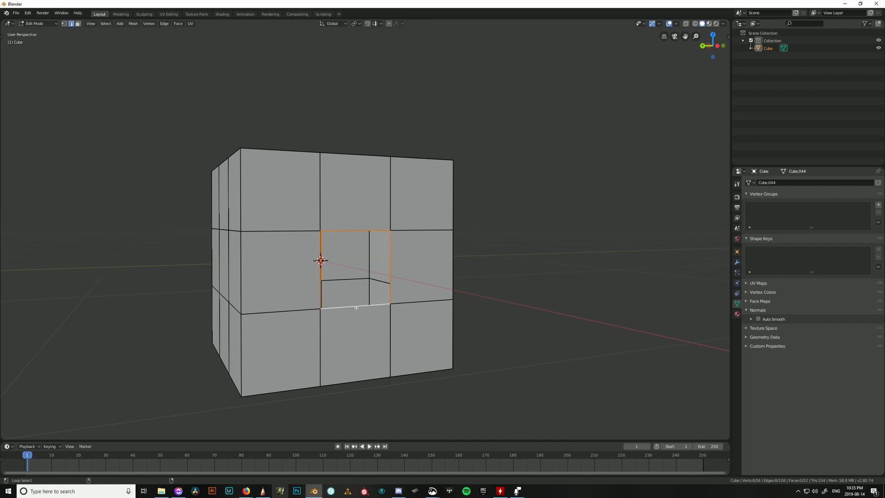
Try edge ring selection on the parallel edges of the cube's middle column, above and below the opening.
middle_drag(456, 310, 425, 331)
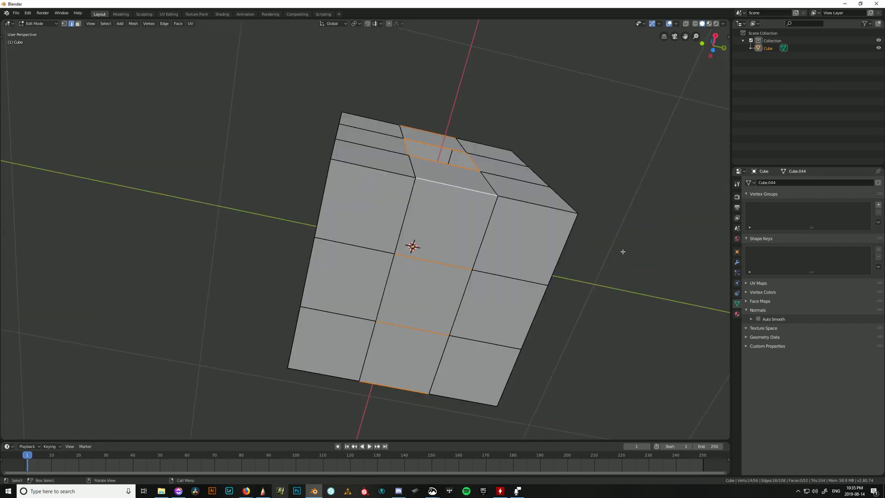
click(622, 250)
ctrl+alt+click(436, 185)
middle_drag(534, 193, 489, 204)
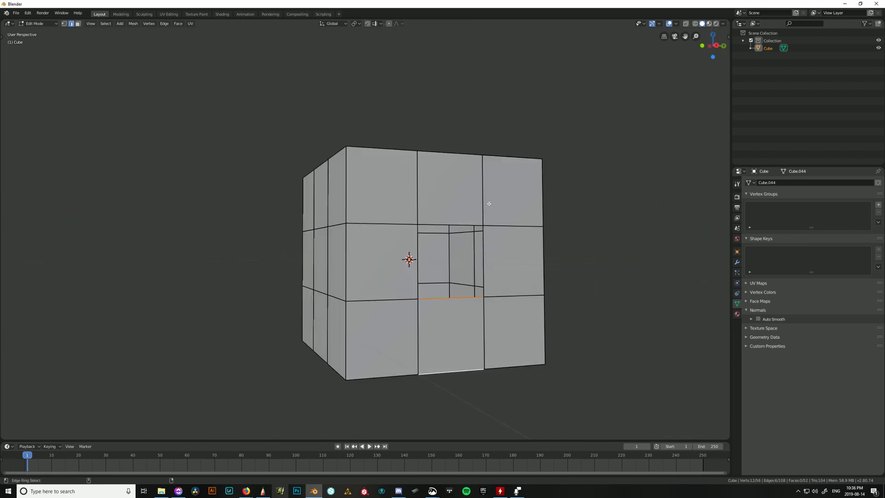
ctrl+alt+click(451, 157)
ctrl+middle_drag(453, 161, 459, 305)
ctrl+alt+click(447, 327)
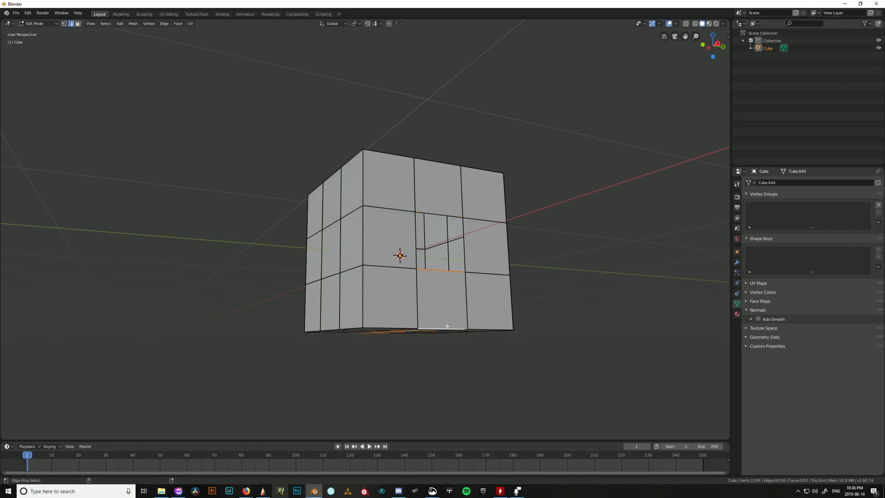
middle_drag(475, 251, 446, 207)
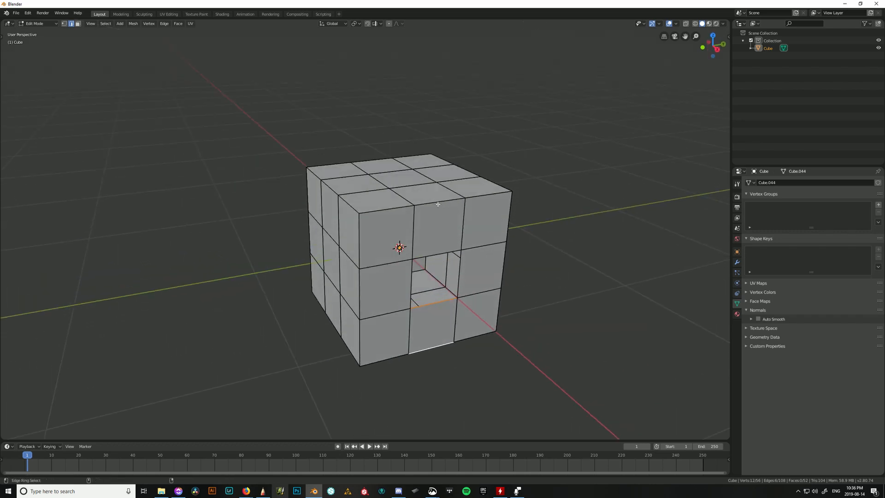
ctrl+alt+shift+click(438, 204)
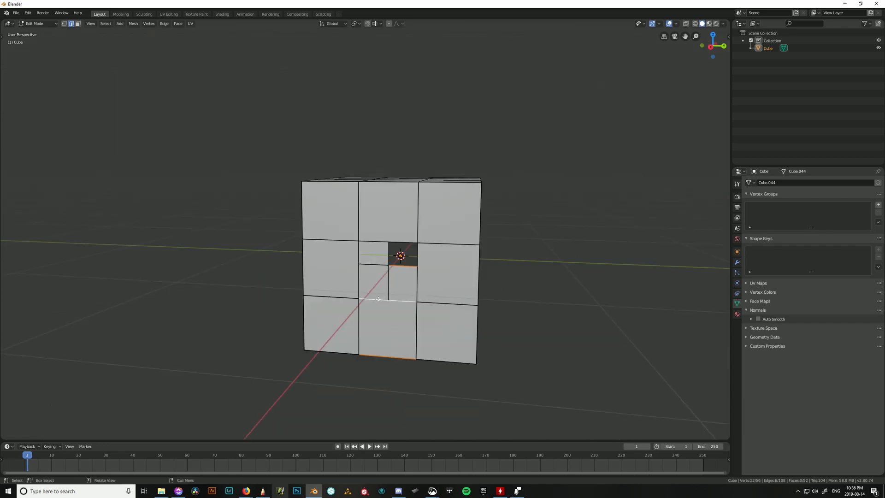
middle_drag(378, 299, 405, 289)
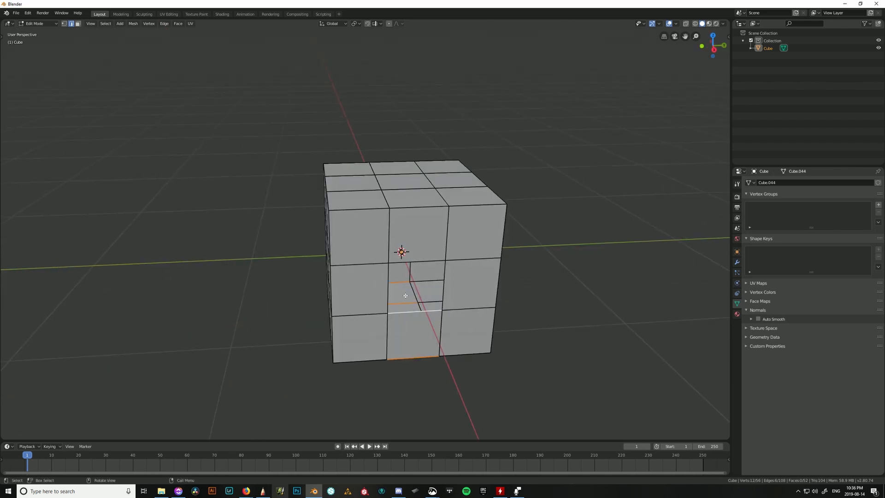
Select the edge loop around one opening and fill it with a single face.
alt+click(414, 314)
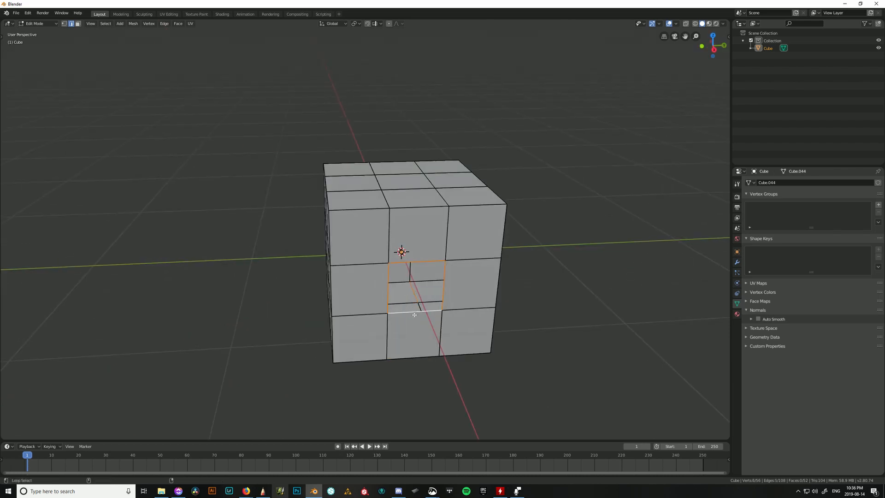
click(412, 273)
middle_drag(475, 298, 486, 279)
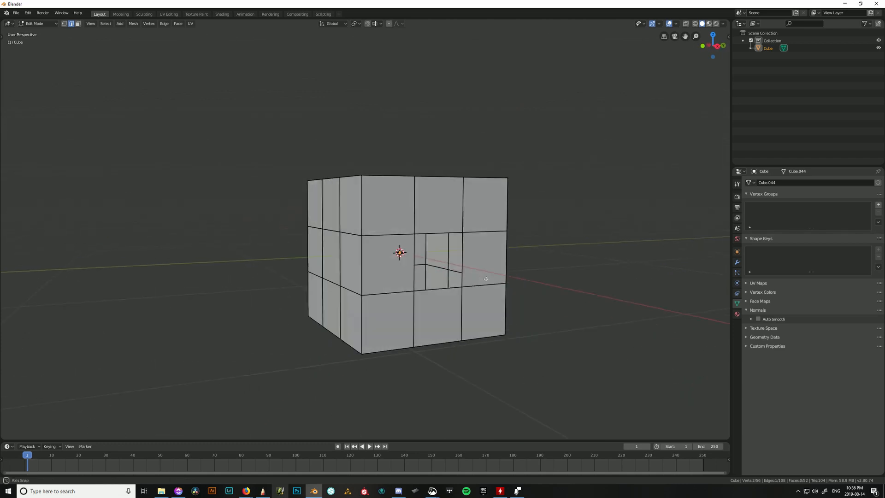
alt+click(463, 256)
alt+click(464, 256)
middle_drag(464, 257, 529, 295)
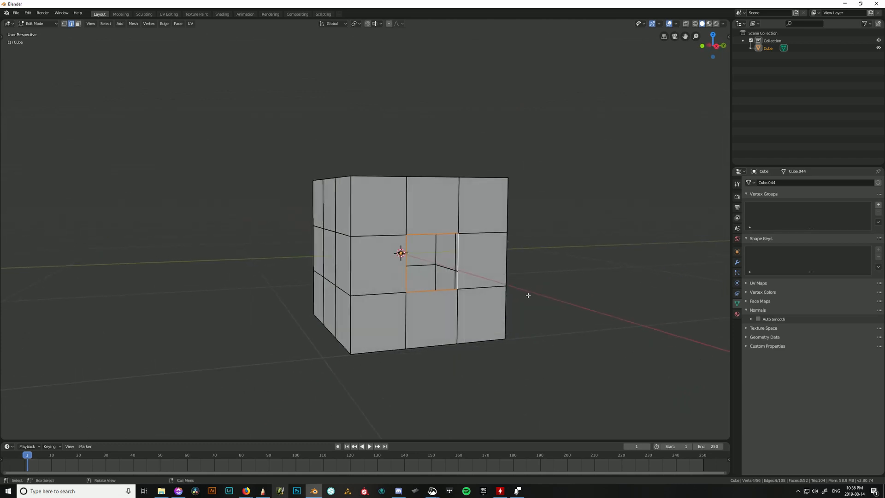
key(f)
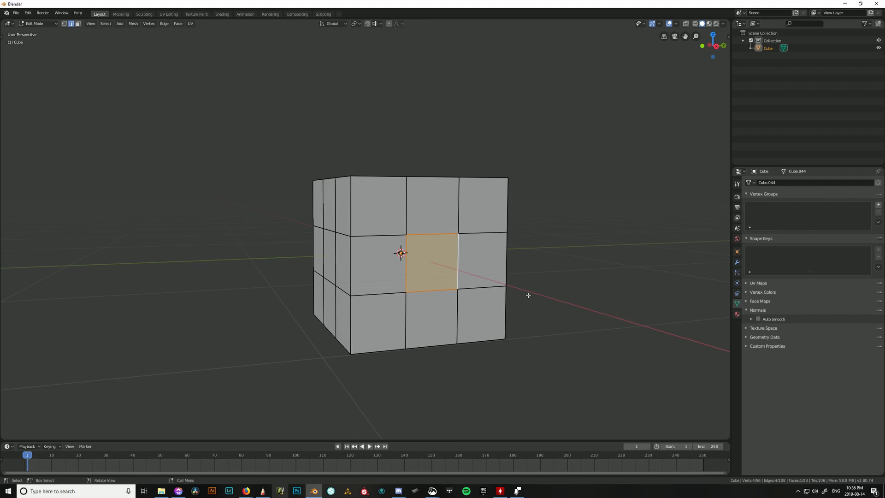
Undo the filled face, the edge selections, both face deletions and the subdivision, back to the plain cube.
key(ctrl+z)
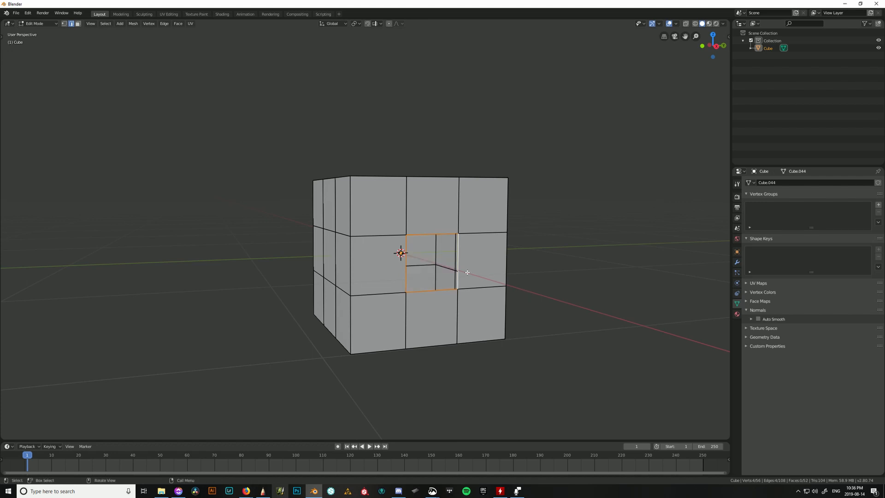
mouse_move(499, 257)
middle_down()
mouse_move(486, 255)
mouse_move(498, 267)
middle_up()
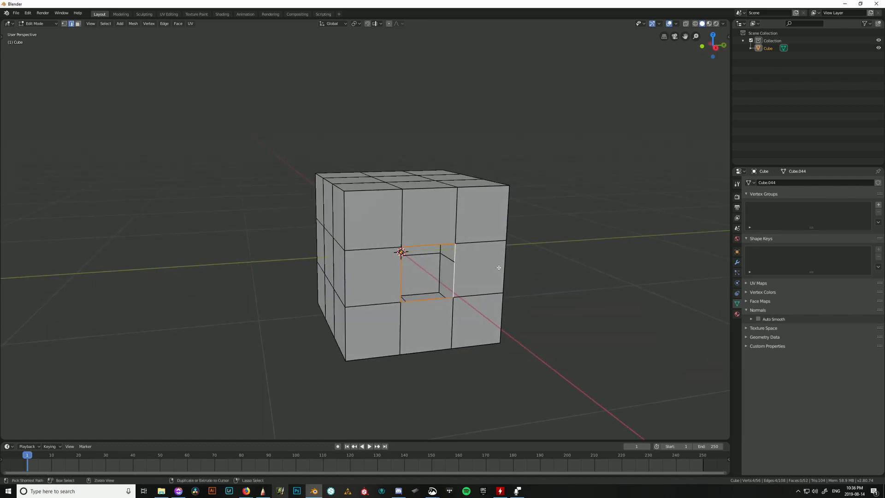
key(ctrl+z)
key(ctrl+z)
key(ctrl+z)
key(ctrl+z)
key(ctrl+z)
key(ctrl+z)
key(ctrl+z)
key(ctrl+z)
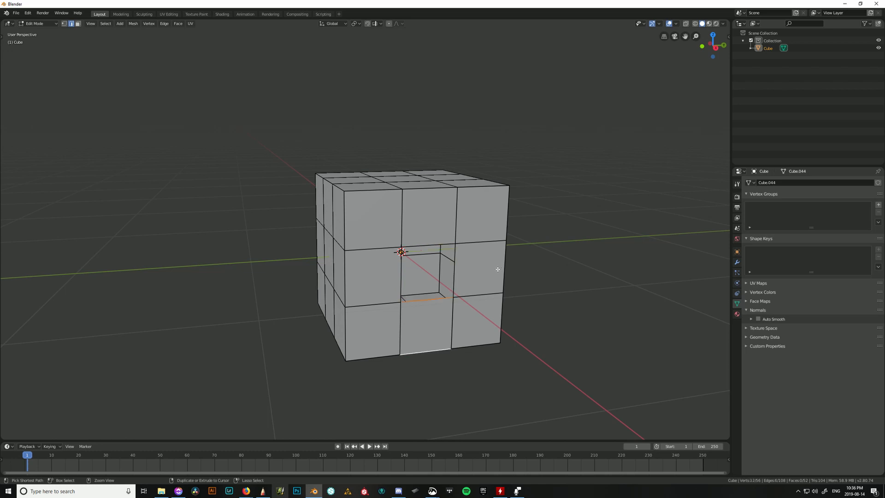
key(ctrl+z)
key(ctrl+z)
key(ctrl+z)
key(ctrl+z)
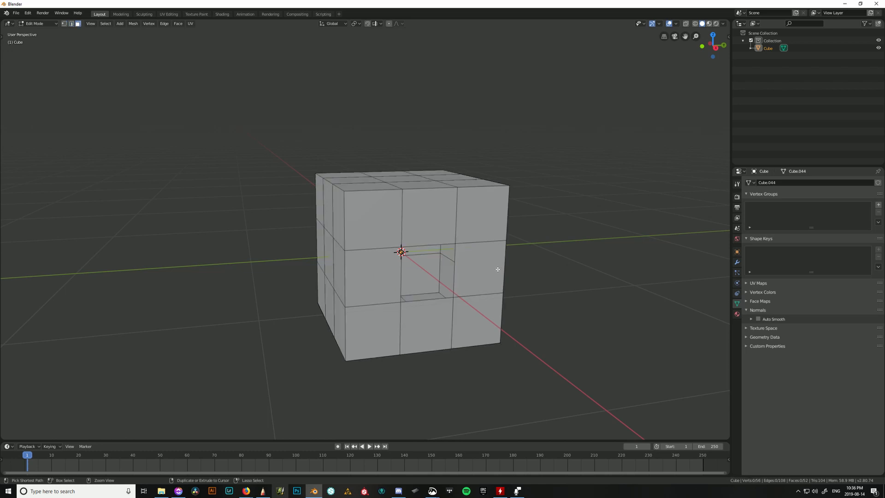
Subdivide the whole cube with 3 cuts.
right_click(402, 247)
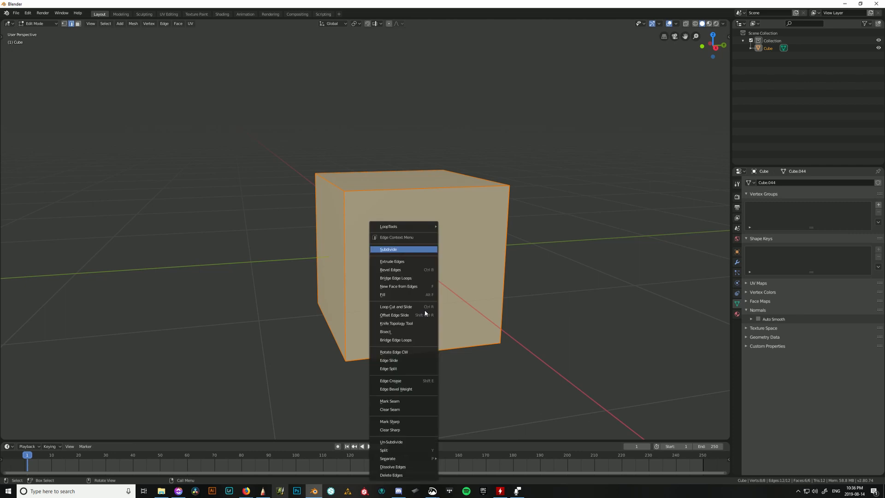
click(407, 249)
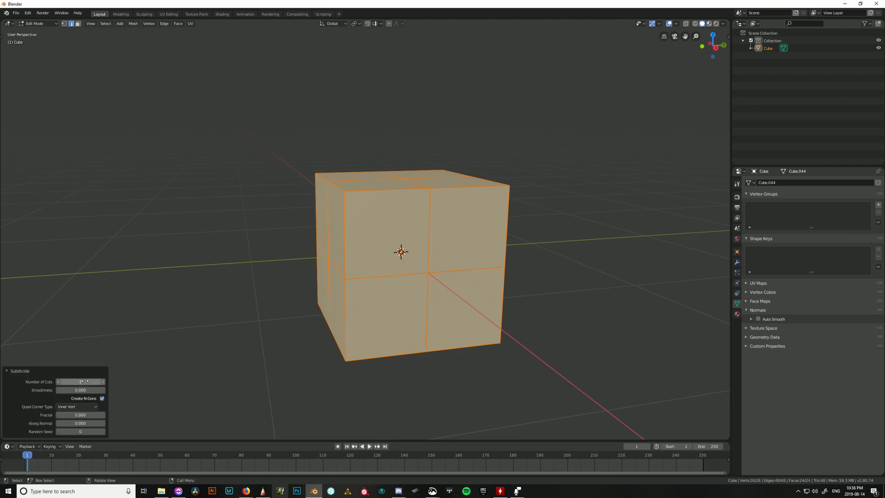
click(102, 382)
click(103, 382)
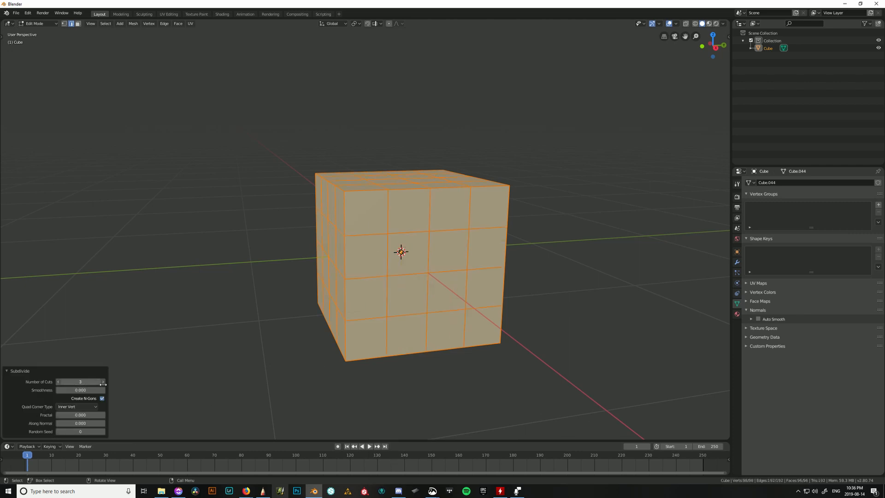
key(Tab)
key(Tab)
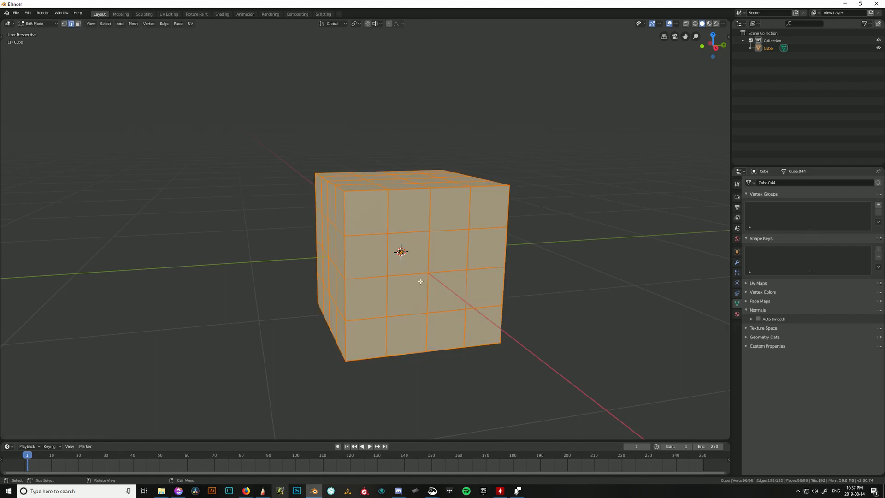
Delete the four central faces on the front side of the subdivided cube.
click(422, 259)
key(3)
click(422, 259)
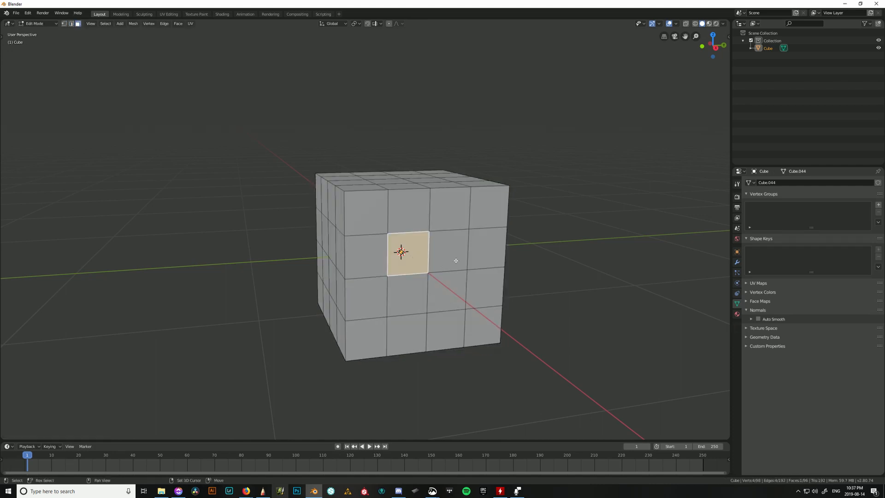
shift+click(449, 252)
shift+click(407, 295)
shift+click(446, 291)
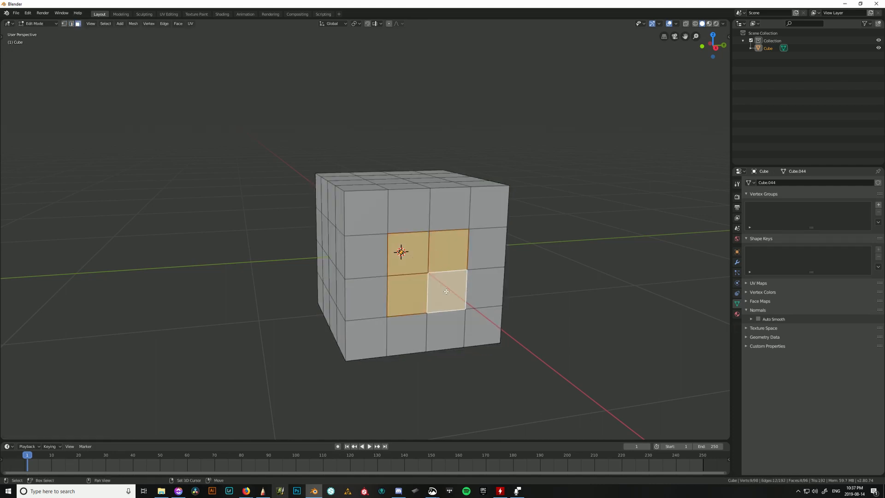
key(x)
click(467, 273)
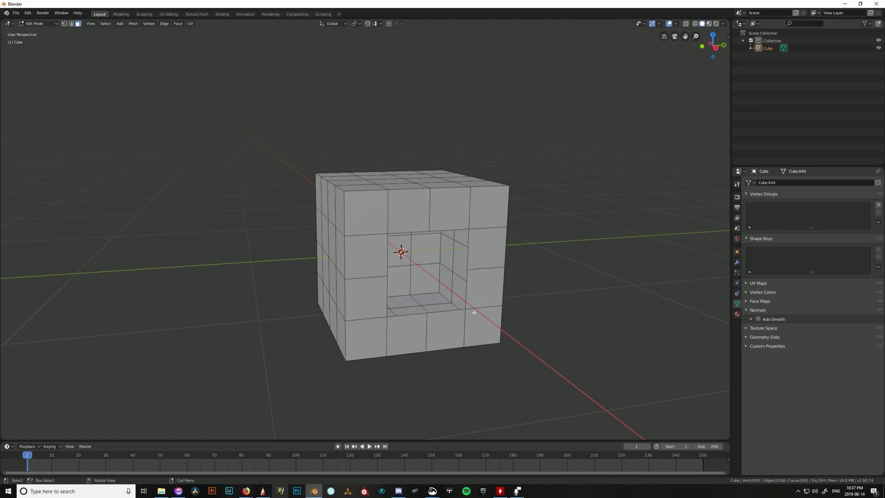
Select the whole edge loop around the new opening in edge select mode.
key(2)
click(454, 227)
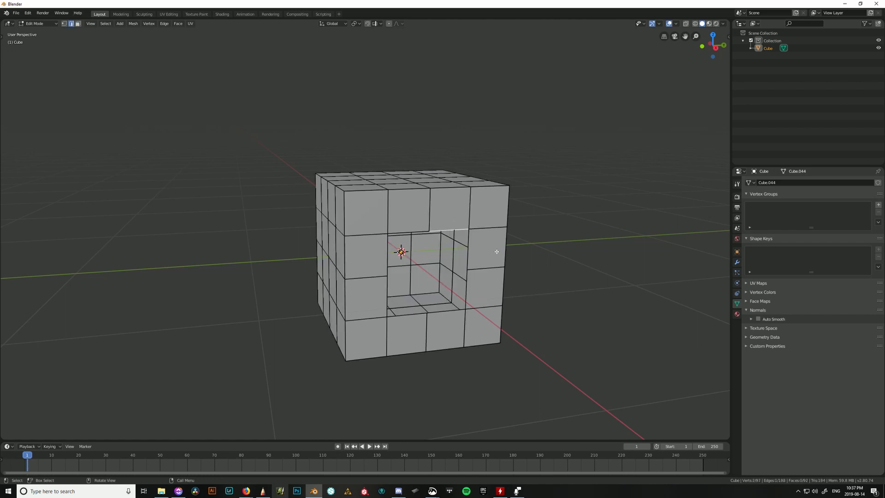
mouse_move(496, 251)
middle_down()
mouse_move(464, 217)
mouse_move(495, 250)
middle_up()
alt+click(462, 229)
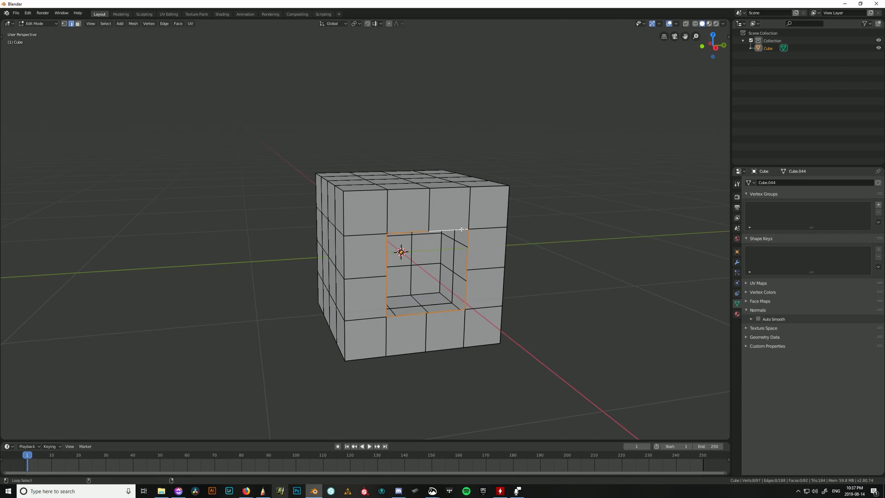
Try filling the opening with a single face and undo that fill.
mouse_move(532, 304)
middle_down()
mouse_move(508, 292)
mouse_move(518, 298)
middle_up()
key(f)
scroll(436, 271, up, 2)
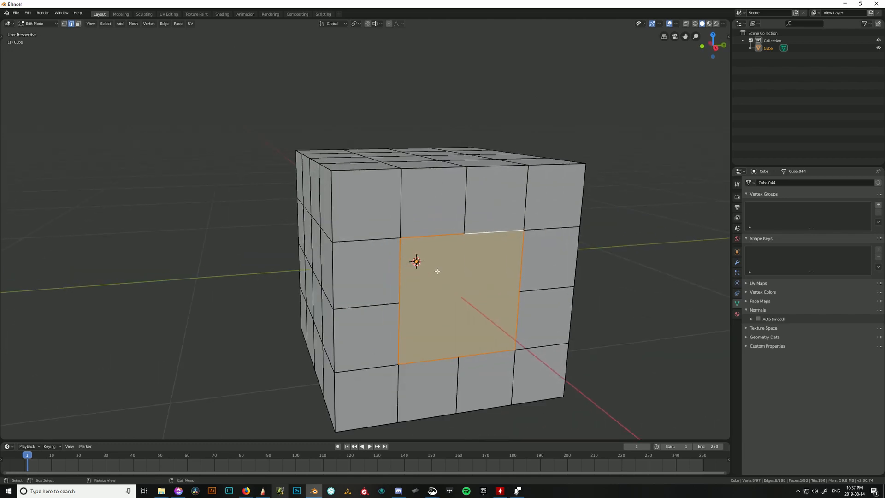
scroll(461, 271, up, 5)
scroll(493, 271, down, 3)
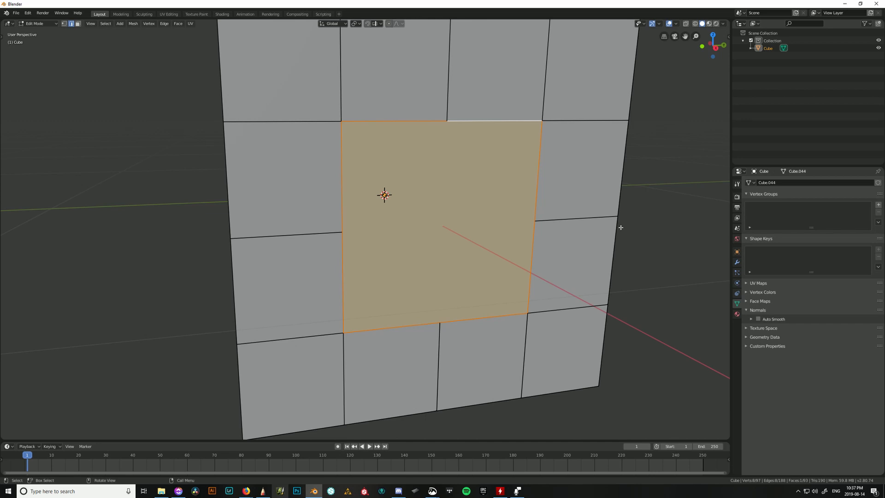
key(ctrl+z)
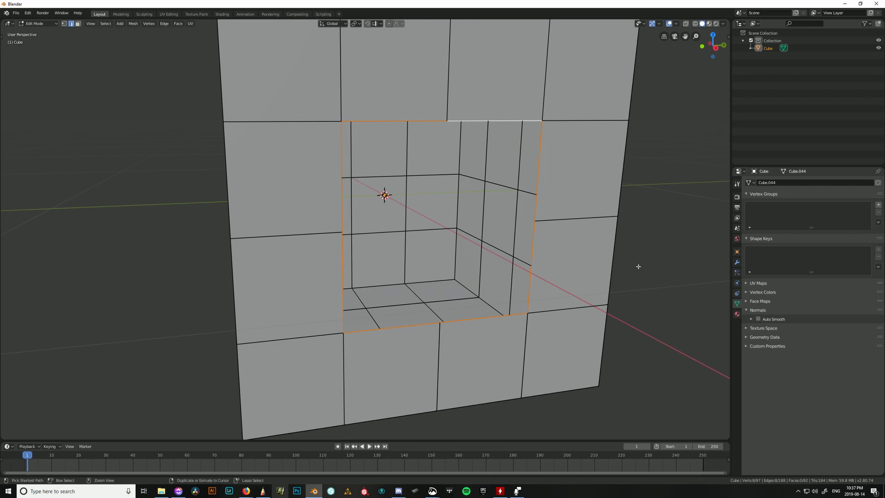
Close the selected opening with Grid Fill and set its span to 3.
key(ctrl+f)
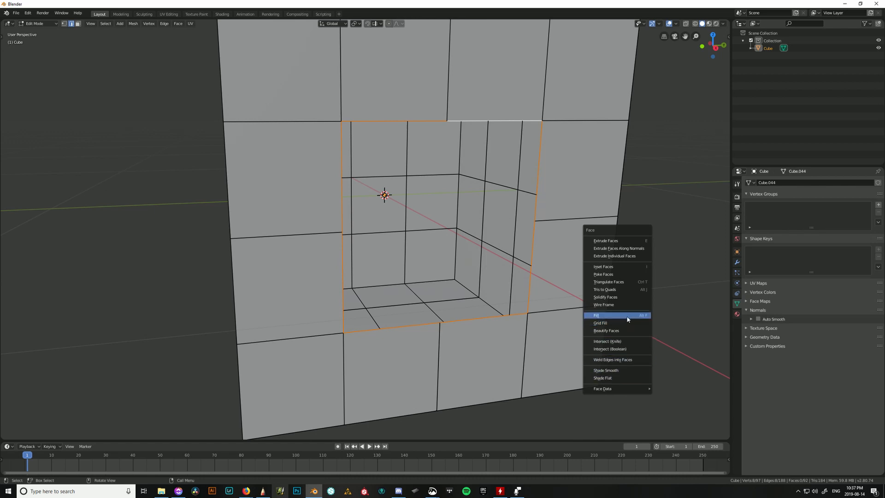
click(615, 324)
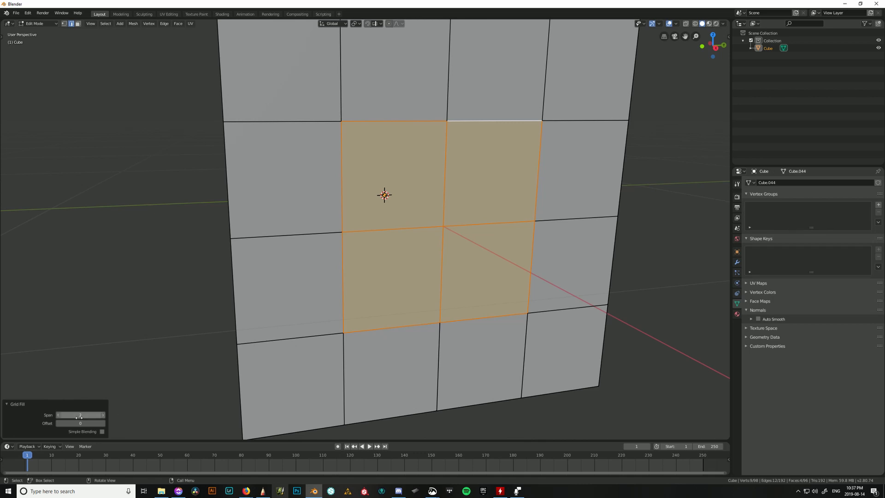
mouse_move(86, 415)
mouse_down()
mouse_move(107, 415)
mouse_move(71, 420)
mouse_up()
click(81, 416)
text(3)
key(Return)
click(81, 423)
key(Return)
Switch to the Google Slides presentation and open the Proportional Editing Tool slide.
key(alt+Tab)
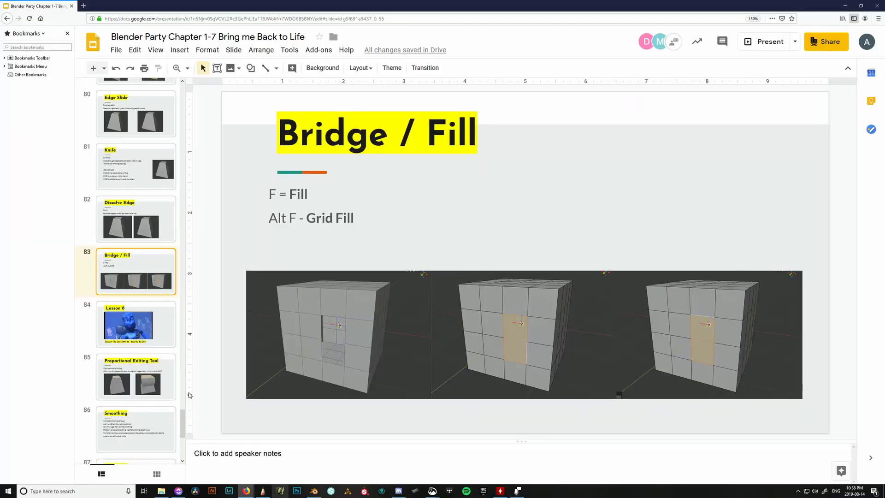
click(137, 372)
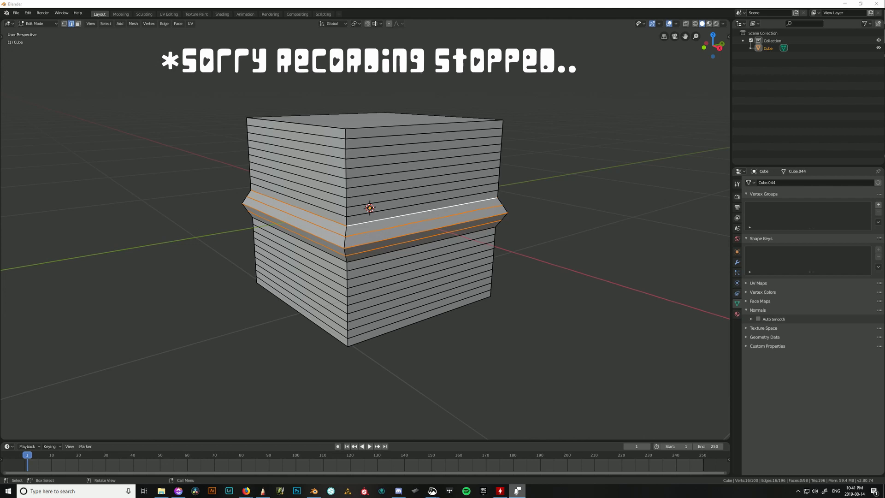
Add the next edge loops above and below the bulge to the selection and scale them all by about 1.02.
middle_drag(272, 220, 288, 217)
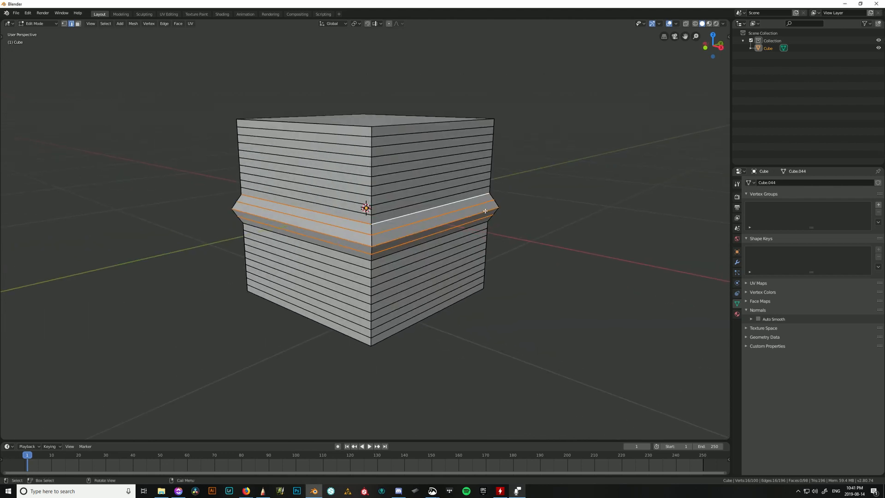
middle_drag(445, 250, 328, 227)
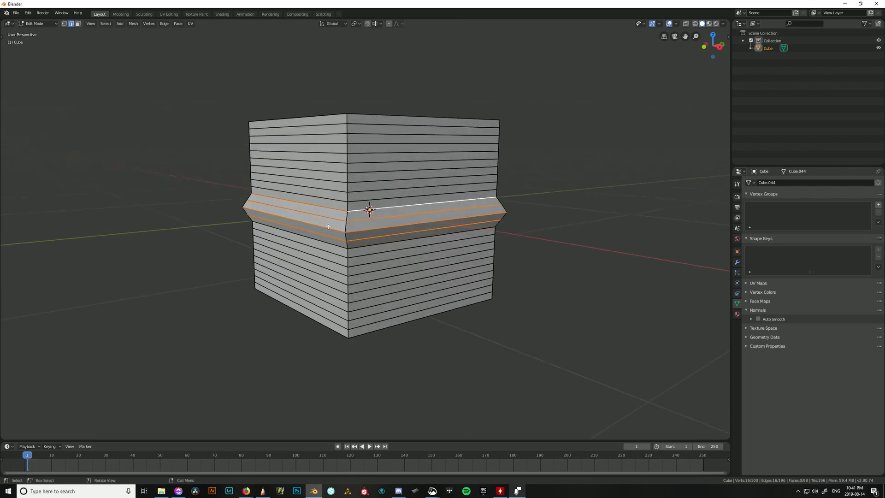
alt+shift+click(372, 200)
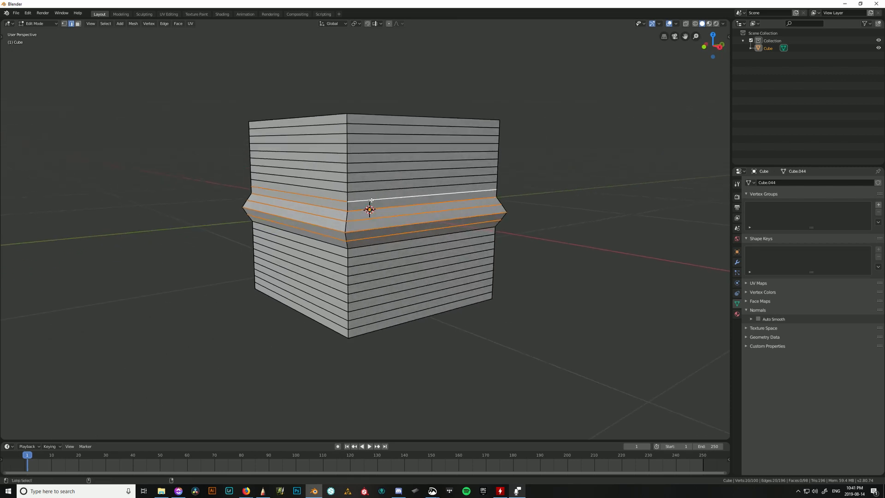
alt+shift+click(378, 246)
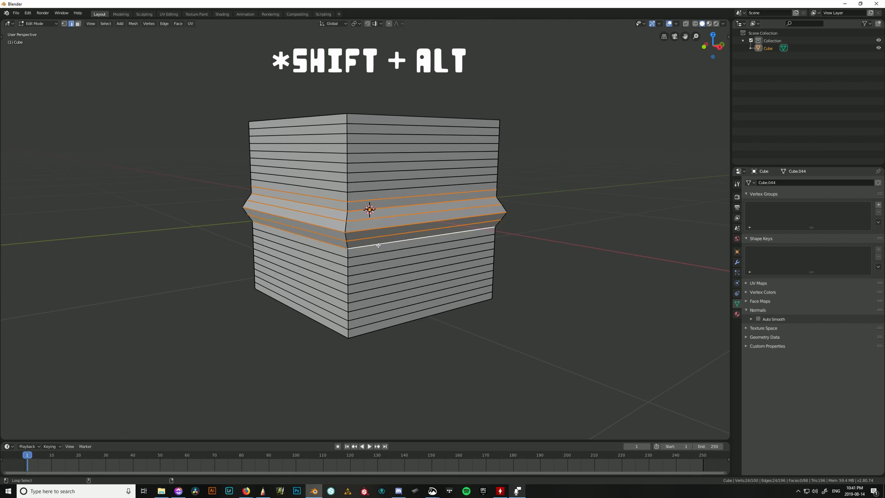
key(s)
click(475, 262)
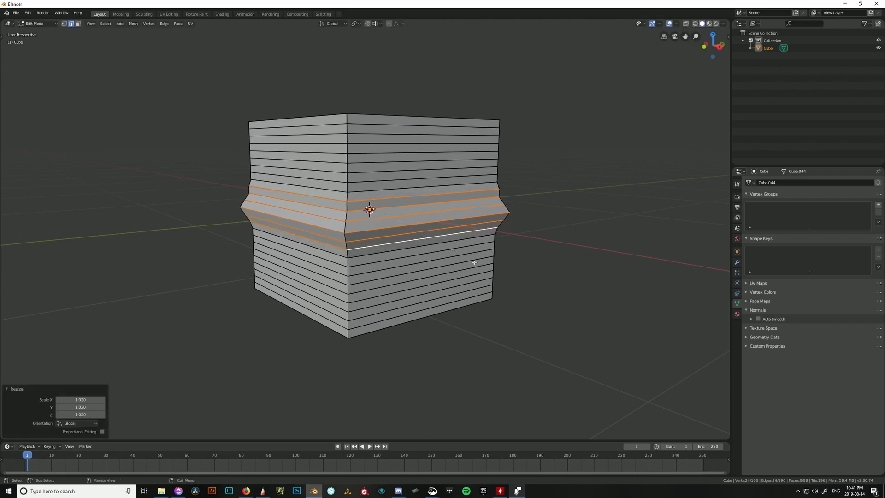
Extend the selection by one more edge loop on each side of the bulge and scale it by about 1.037.
alt+shift+click(428, 187)
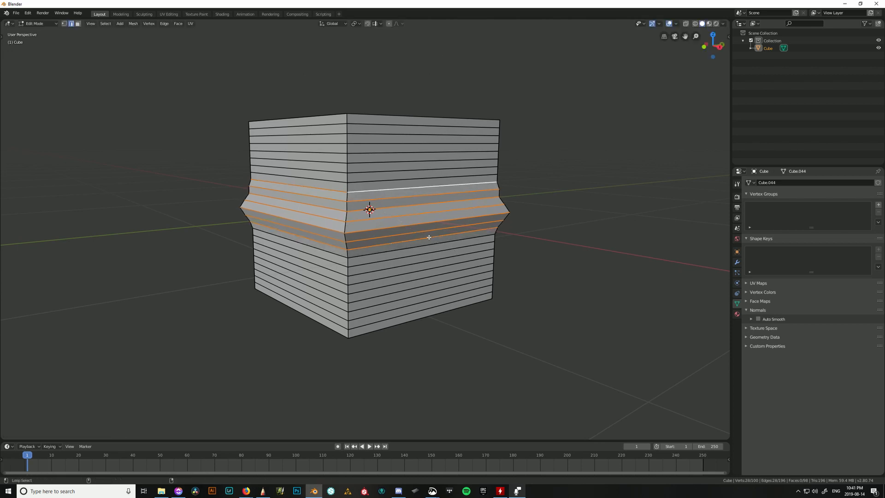
alt+shift+click(497, 249)
key(s)
click(497, 249)
middle_drag(497, 249, 496, 230)
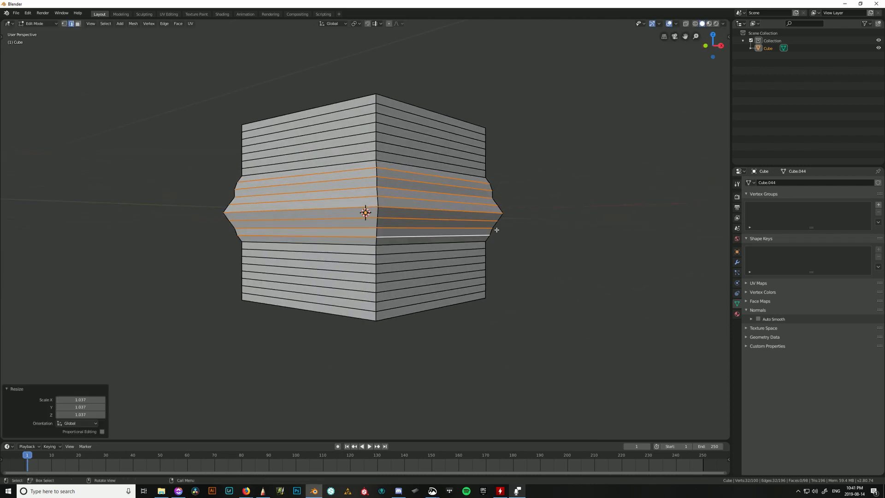
Undo the loop scalings and added selections, back to the straight-sided cube with only its middle edge loop selected.
middle_drag(488, 180, 470, 257)
key(ctrl+z)
key(ctrl+z)
key(ctrl+z)
key(ctrl+z)
key(ctrl+z)
key(ctrl+z)
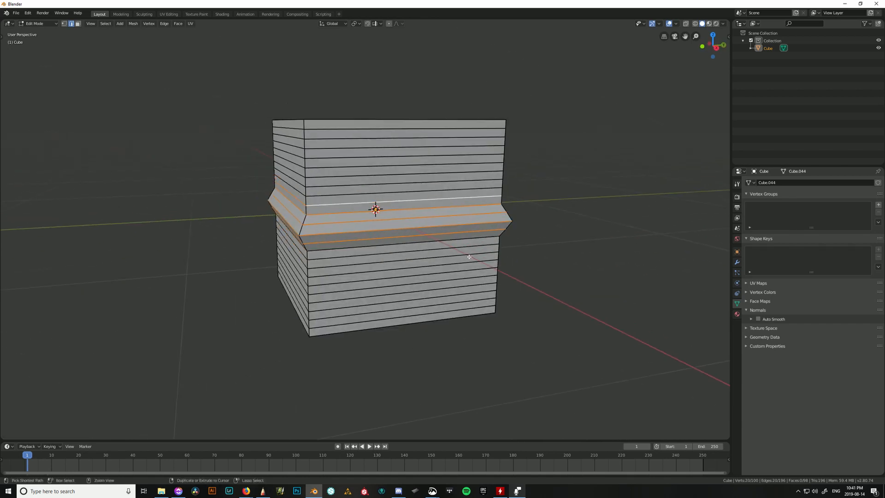
key(ctrl+z)
key(ctrl+z)
key(ctrl+z)
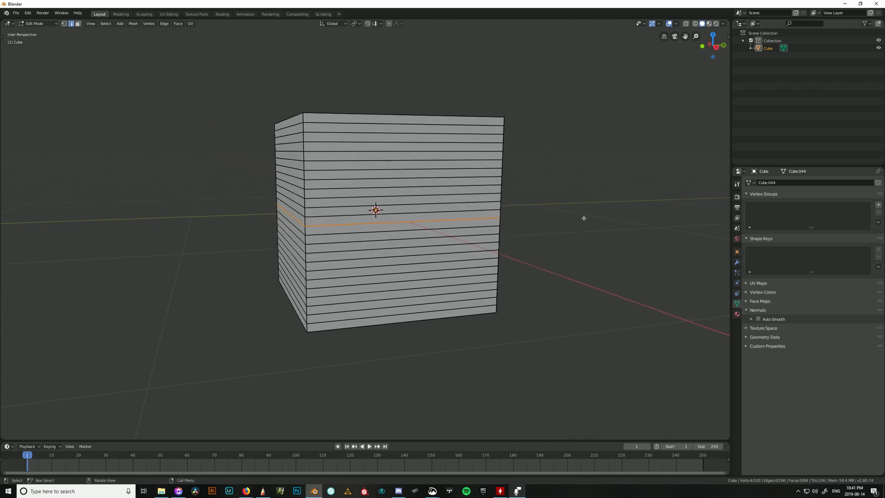
Turn on proportional editing for the selected middle edge loop.
key(o)
click(389, 24)
key(o)
Scale the middle edge loop by about 1.199 with Smooth falloff and a proportional size of about 0.47.
key(s)
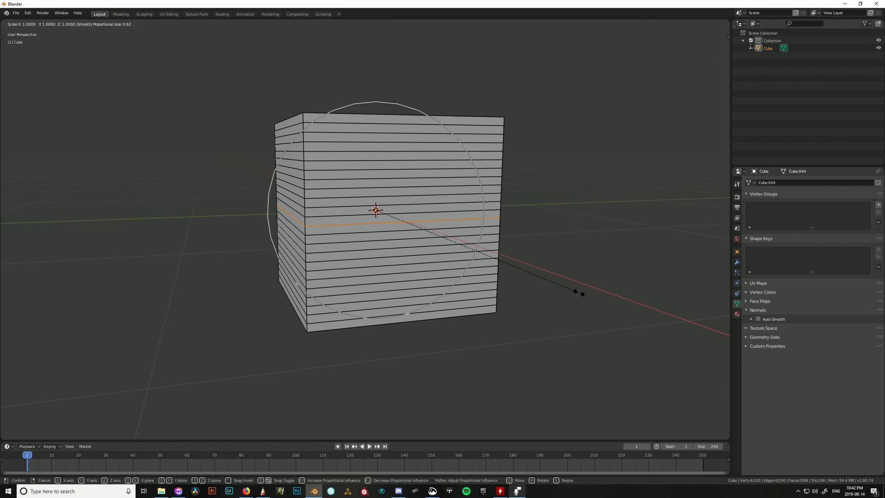
scroll(582, 294, up, 5)
scroll(578, 292, down, 6)
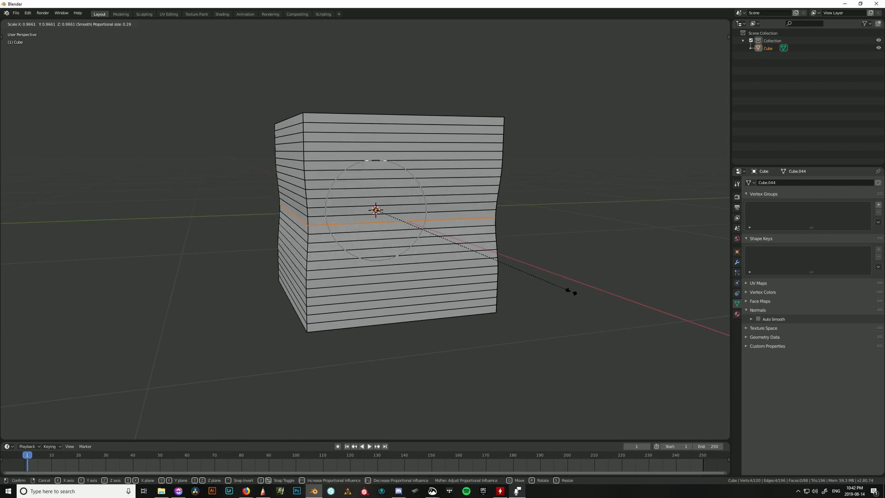
scroll(572, 292, down, 1)
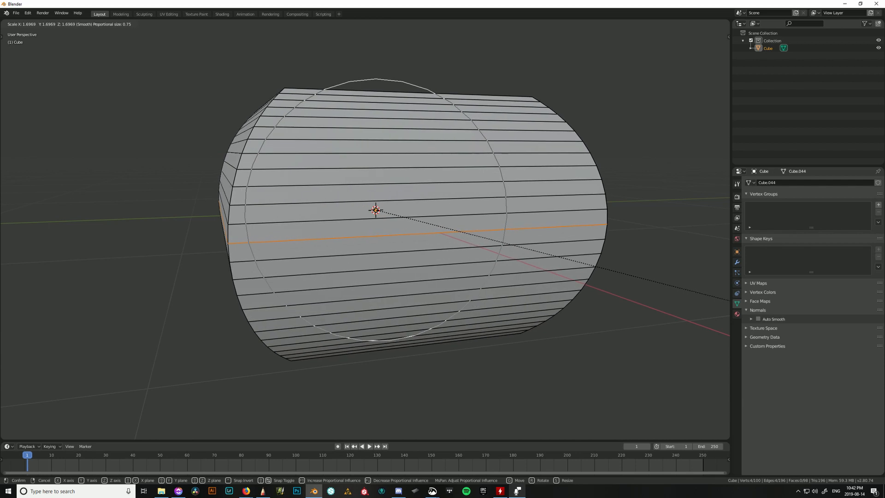
scroll(728, 302, down, 4)
scroll(729, 299, up, 18)
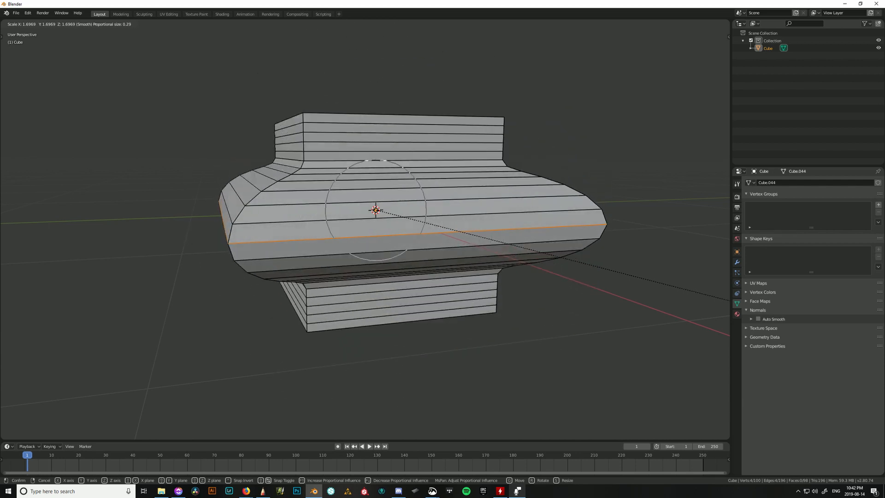
scroll(729, 300, up, 4)
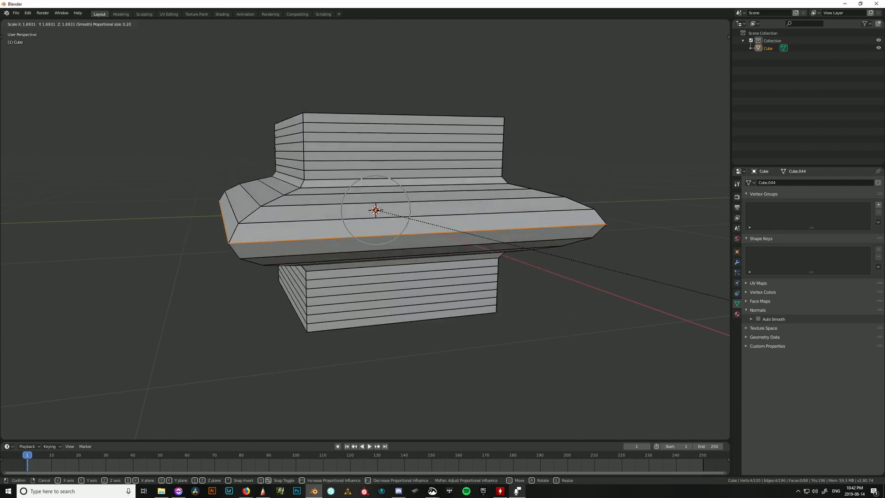
scroll(730, 300, up, 11)
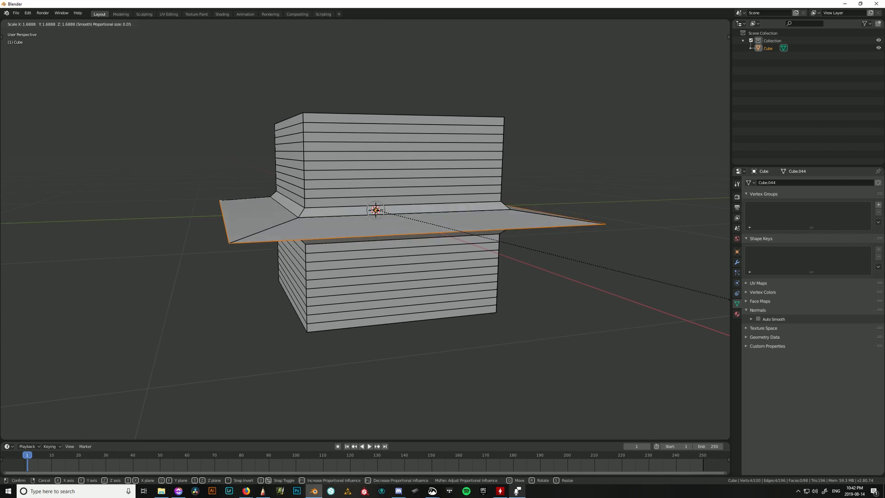
scroll(663, 288, down, 3)
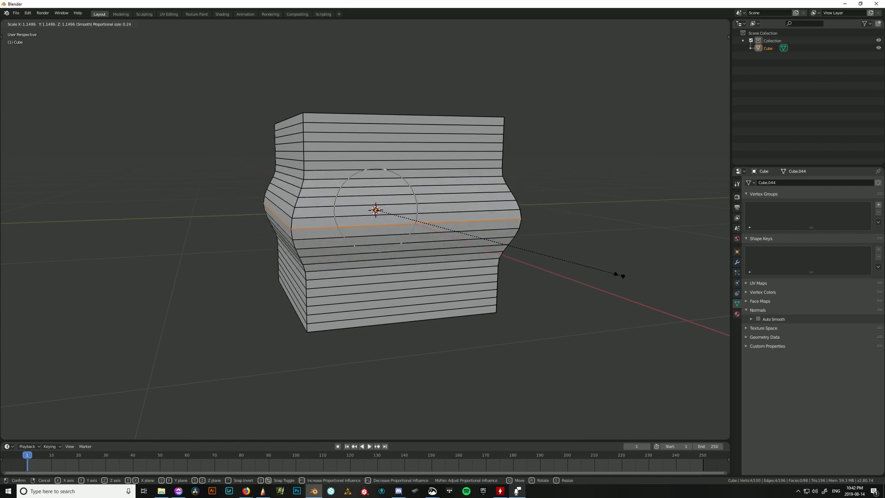
scroll(627, 278, down, 5)
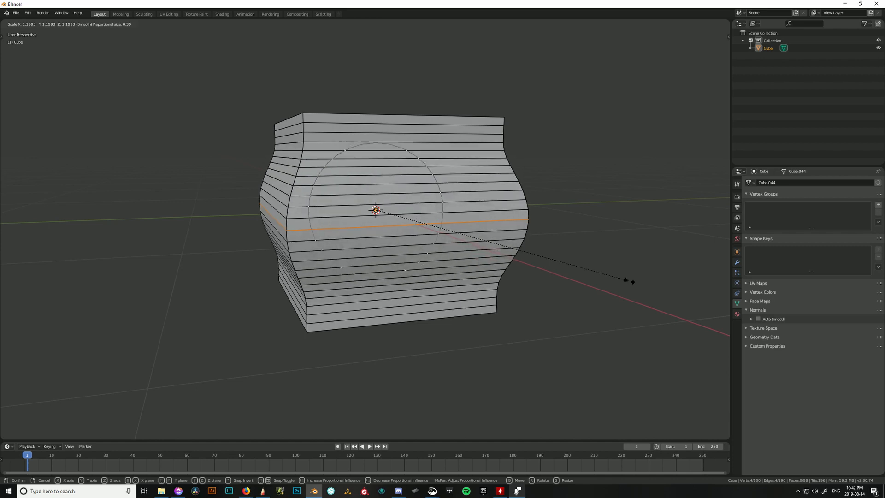
scroll(627, 279, down, 2)
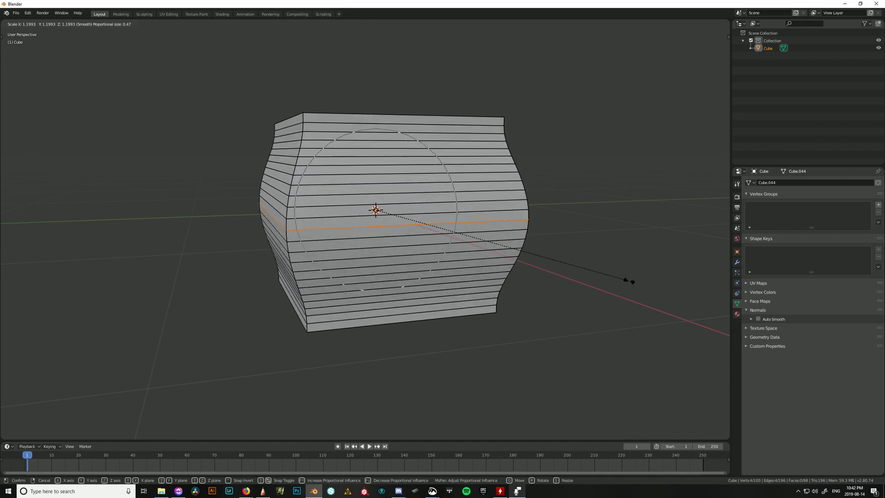
click(627, 280)
Examine the smoothly bulged profile of the cube and its edges from several sides, above and below.
middle_drag(628, 280, 489, 305)
scroll(492, 140, up, 1)
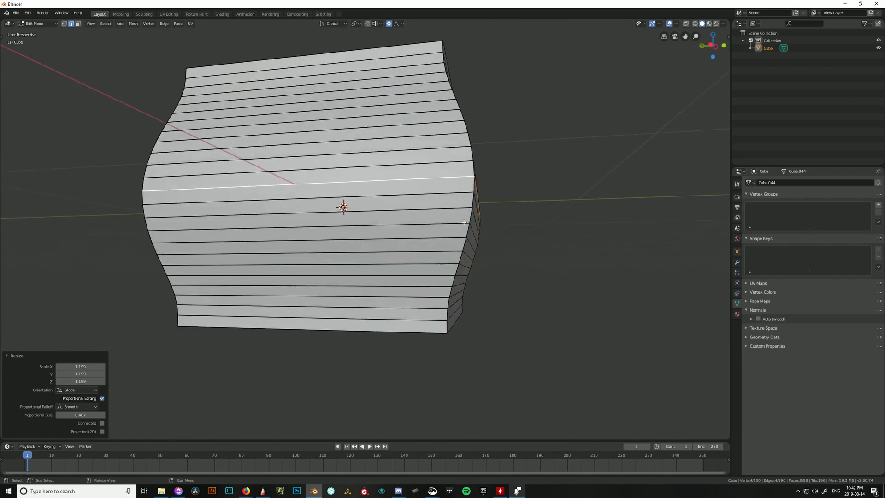
click(464, 223)
click(466, 195)
middle_drag(494, 209, 547, 228)
click(500, 236)
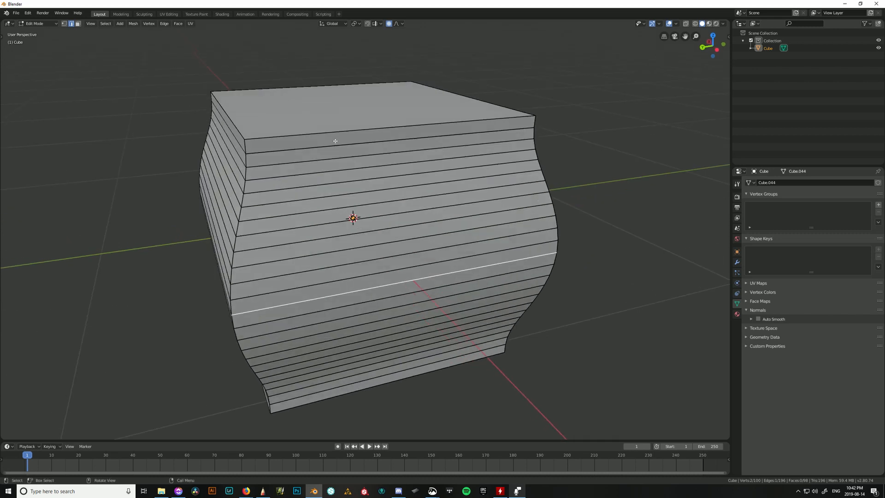
middle_drag(291, 165, 192, 93)
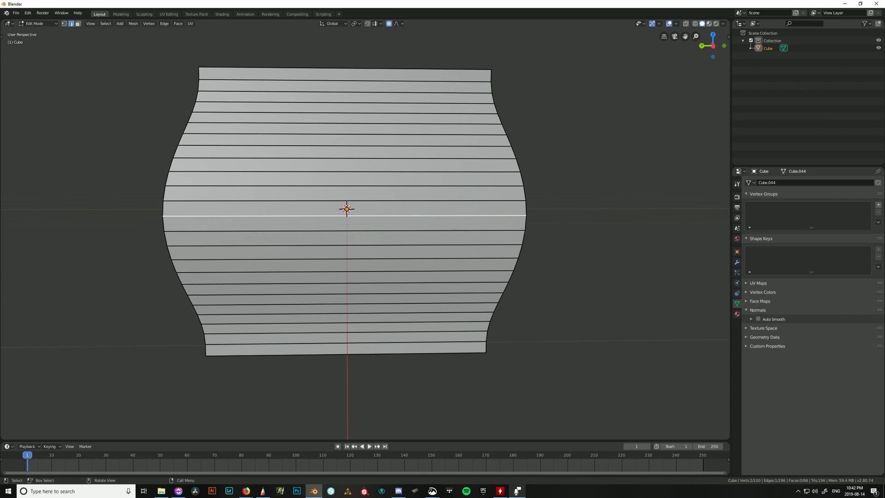
middle_drag(214, 146, 448, 183)
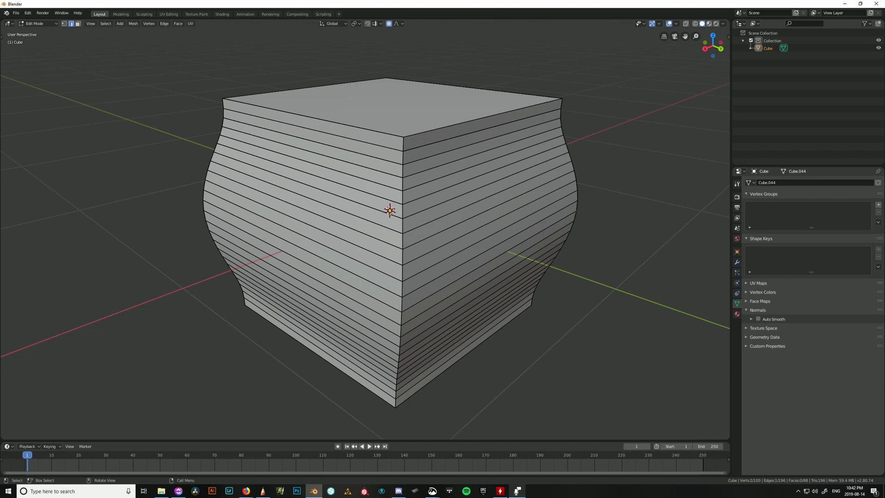
middle_drag(423, 282, 453, 331)
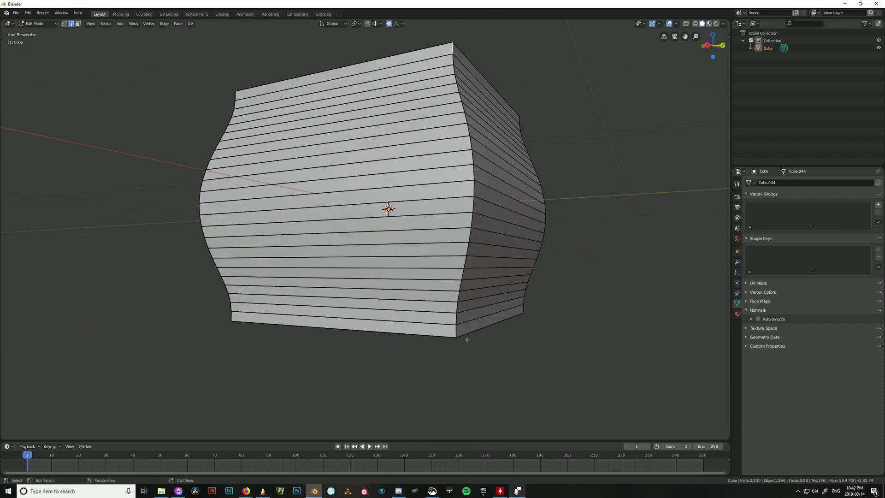
Bevel one vertical corner edge loop of the bulged cube with 5 segments and a width of about 14.7 cm.
alt+shift+click(454, 331)
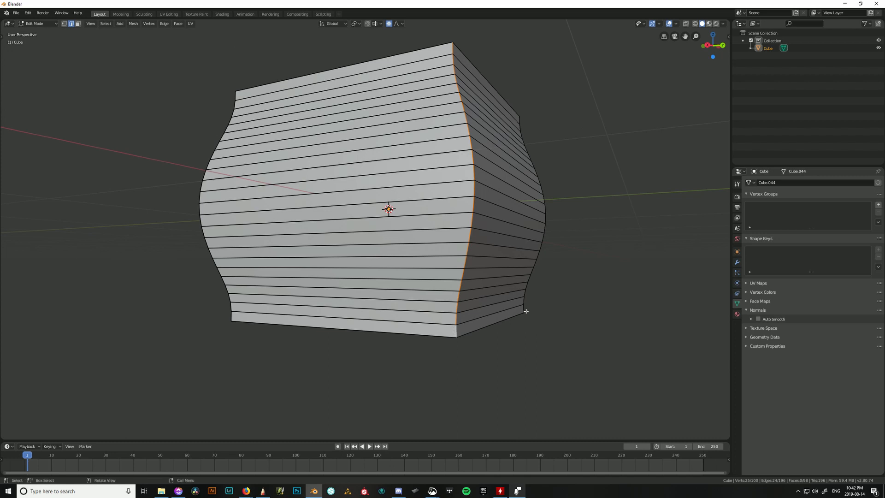
middle_drag(540, 282, 517, 308)
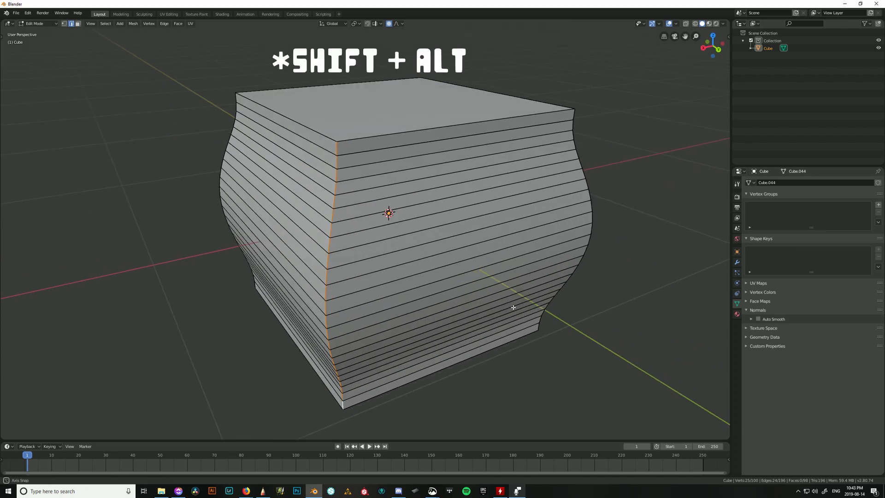
key(ctrl+b)
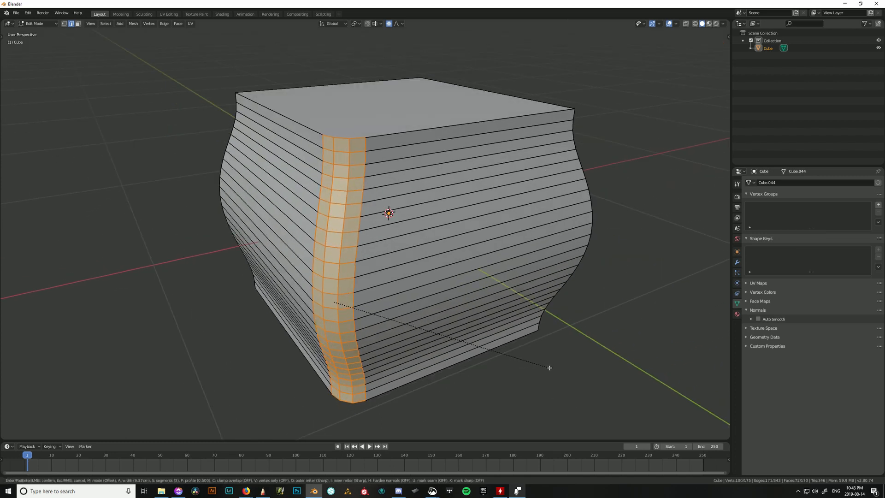
scroll(575, 372, up, 1)
scroll(586, 377, up, 1)
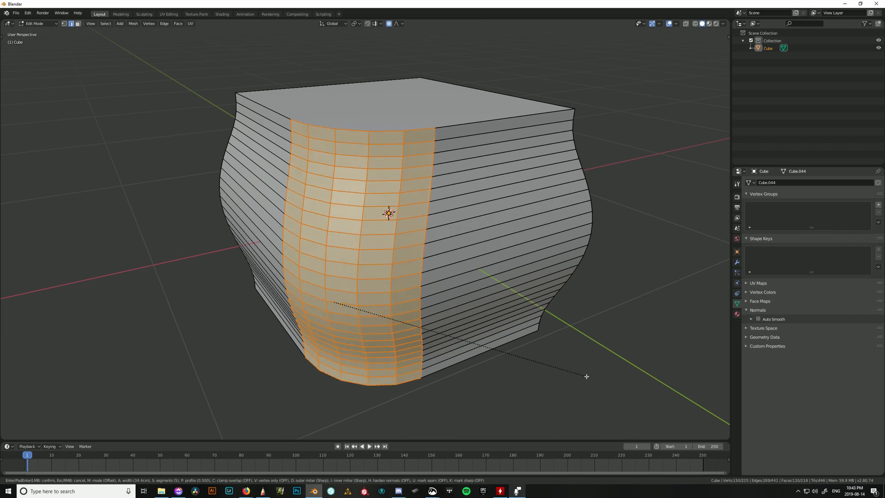
click(561, 380)
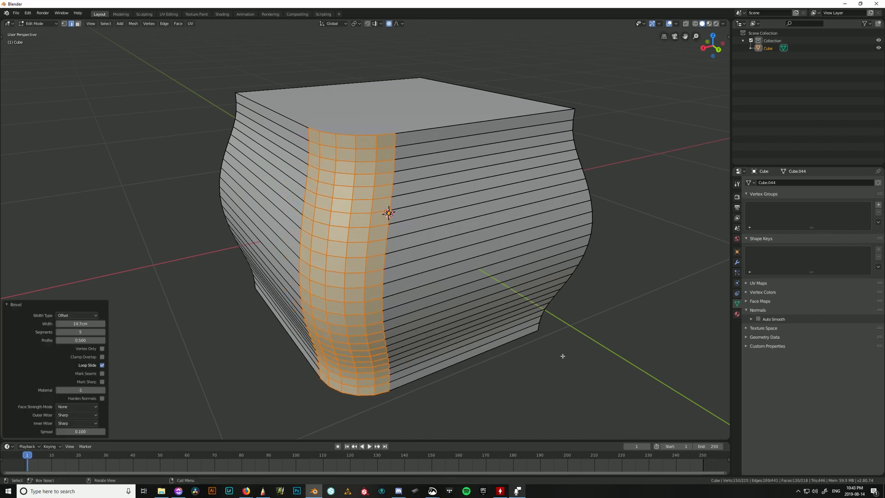
middle_drag(564, 356, 484, 376)
click(557, 123)
key(space)
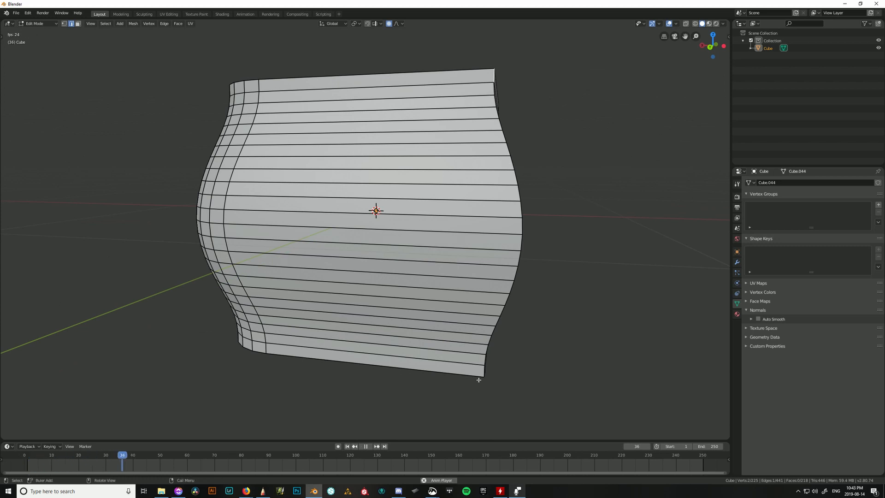
click(366, 447)
click(347, 447)
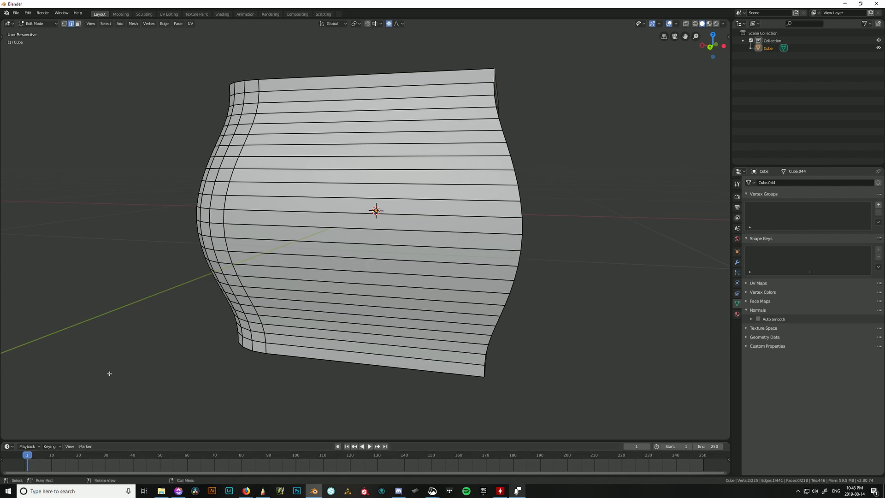
Select the full vertical edge loop along the sharp corner adjacent to the bevelled one.
middle_drag(551, 371, 458, 310)
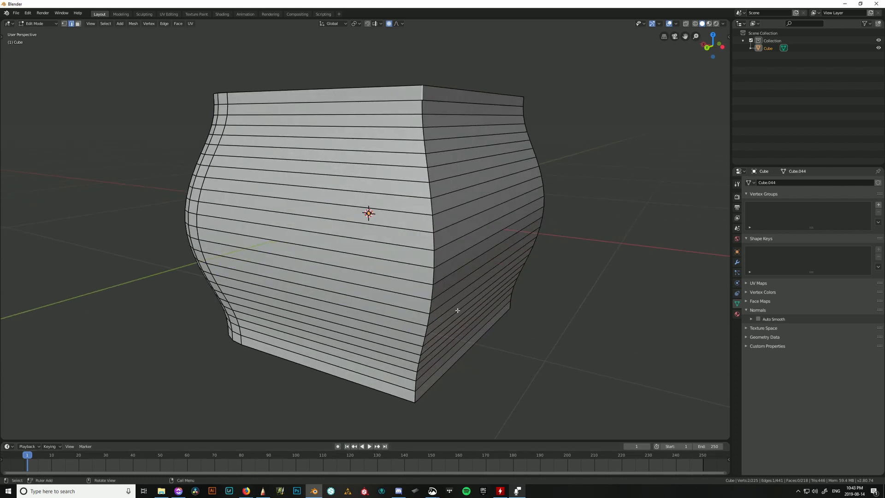
alt+click(420, 391)
middle_drag(421, 390, 494, 339)
Try a 5-segment bevel on the selected corner edge loop and undo it.
key(ctrl+b)
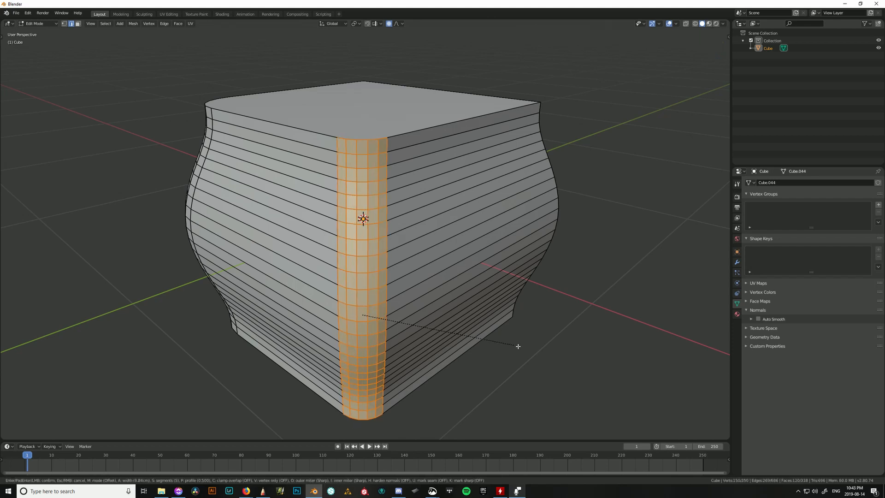
click(540, 352)
middle_drag(539, 352, 522, 267)
key(ctrl+z)
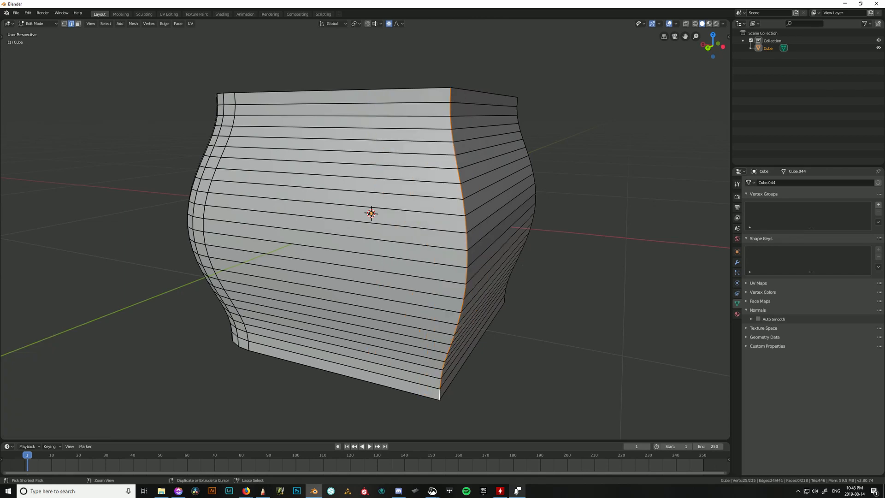
Undo the last bevels on the vertical corner edges of the bulged cube.
middle_drag(313, 302, 433, 296)
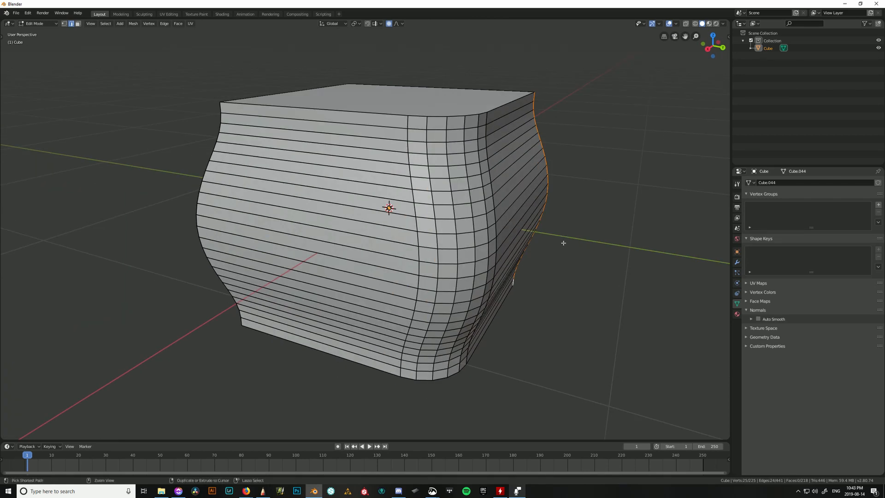
key(ctrl+z)
key(ctrl+z)
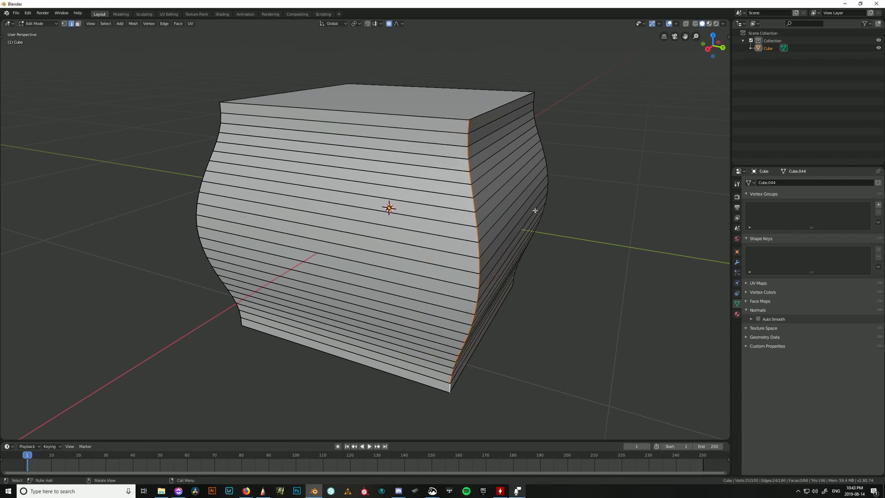
Bevel all four vertical corner edges of the bulged cube together, about 25.6 cm wide with 5 segments.
middle_drag(533, 210, 487, 142)
alt+shift+click(494, 142)
middle_drag(549, 162, 489, 163)
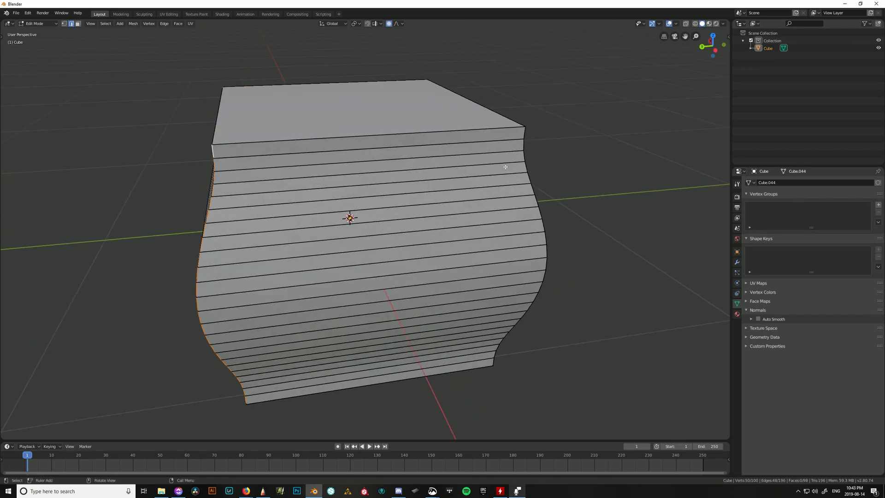
alt+shift+click(524, 135)
middle_drag(554, 181, 477, 145)
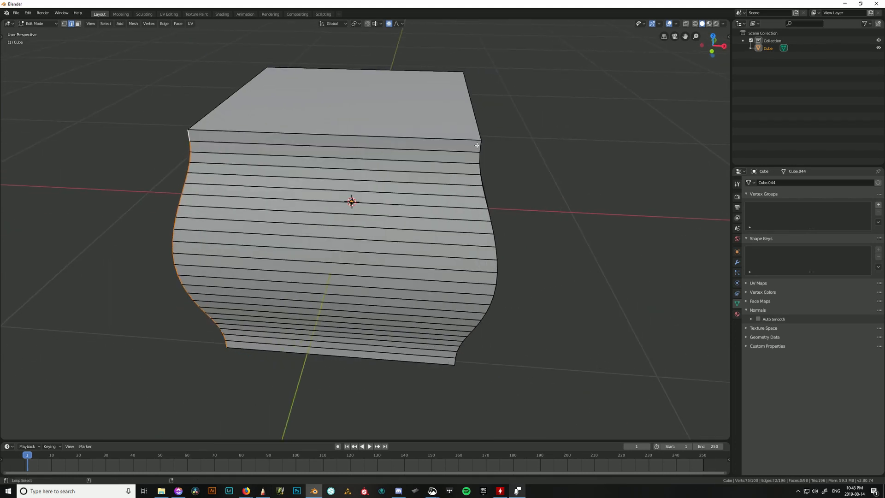
alt+shift+click(477, 145)
middle_drag(512, 192, 445, 185)
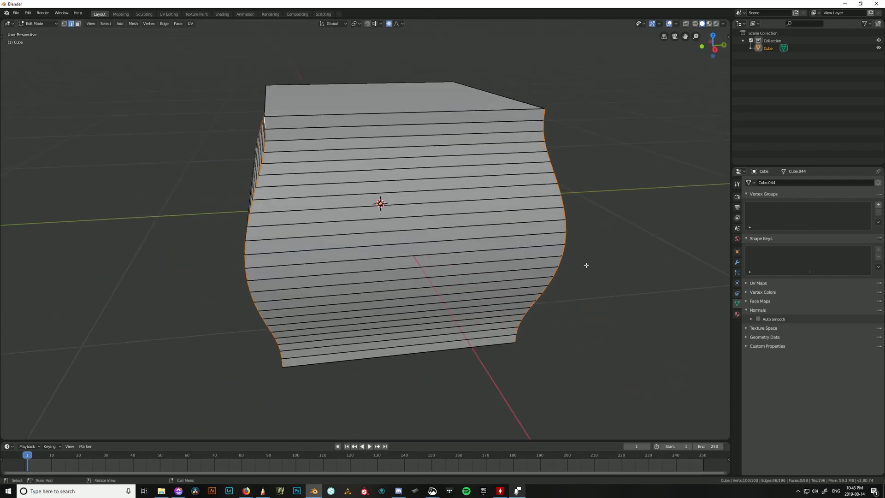
middle_drag(586, 265, 474, 248)
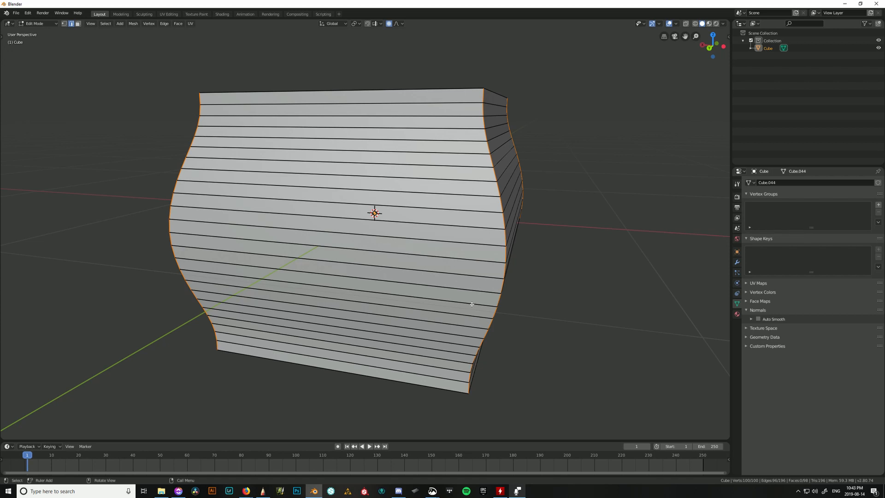
middle_drag(477, 319, 493, 317)
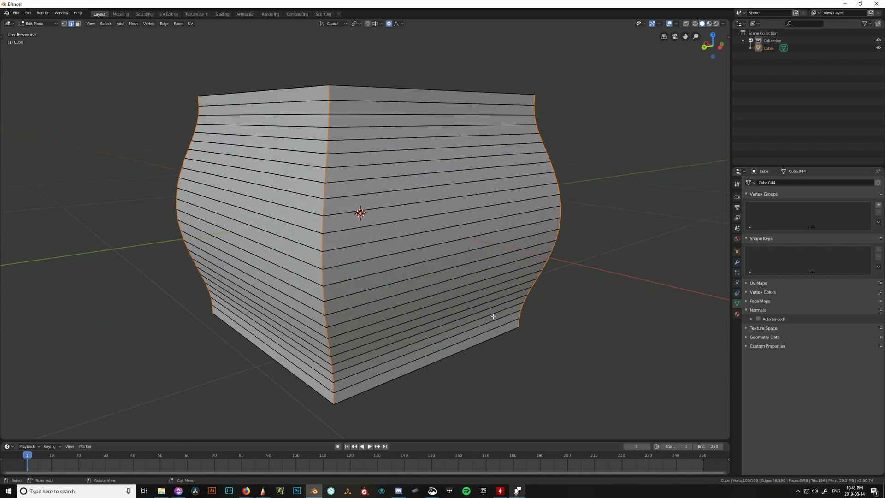
scroll(494, 316, down, 2)
middle_drag(512, 281, 646, 249)
key(ctrl+b)
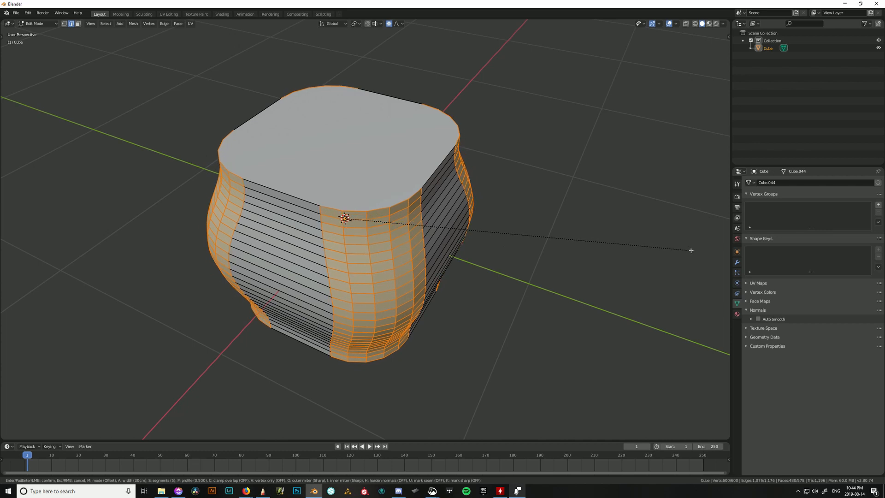
scroll(694, 250, down, 3)
scroll(694, 251, up, 3)
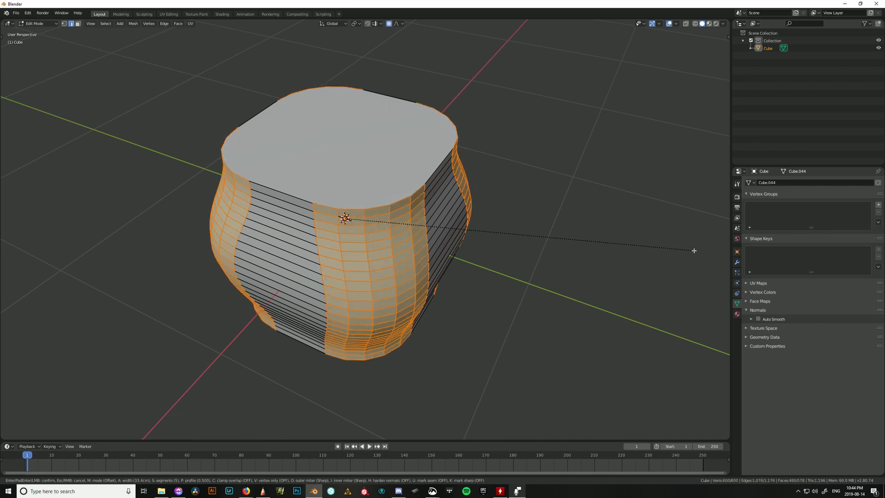
click(687, 250)
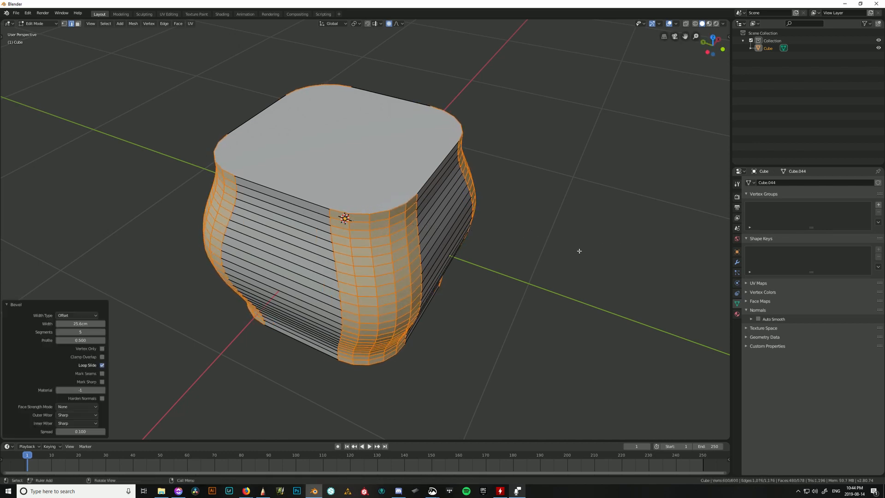
Undo the corner bevel, the corner edge selections and the bulge, back to the straight-sided cube with its middle edge loop selected.
middle_drag(578, 250, 469, 235)
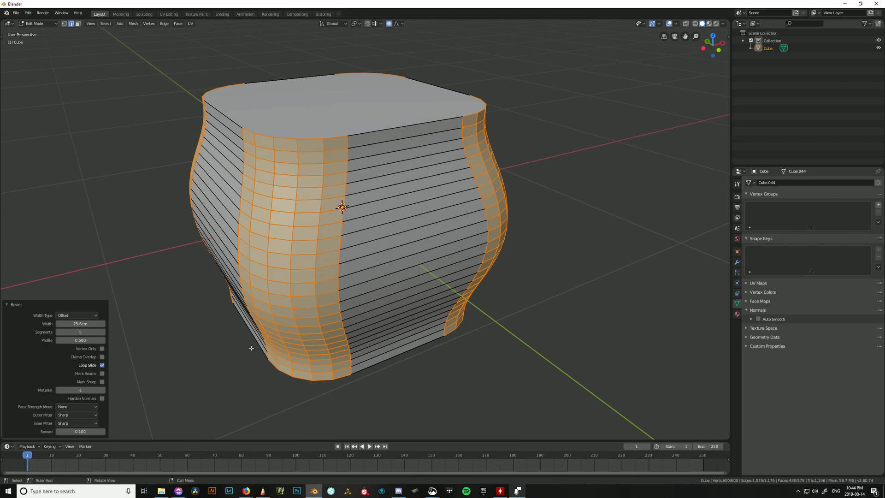
middle_drag(251, 348, 277, 350)
key(ctrl+z)
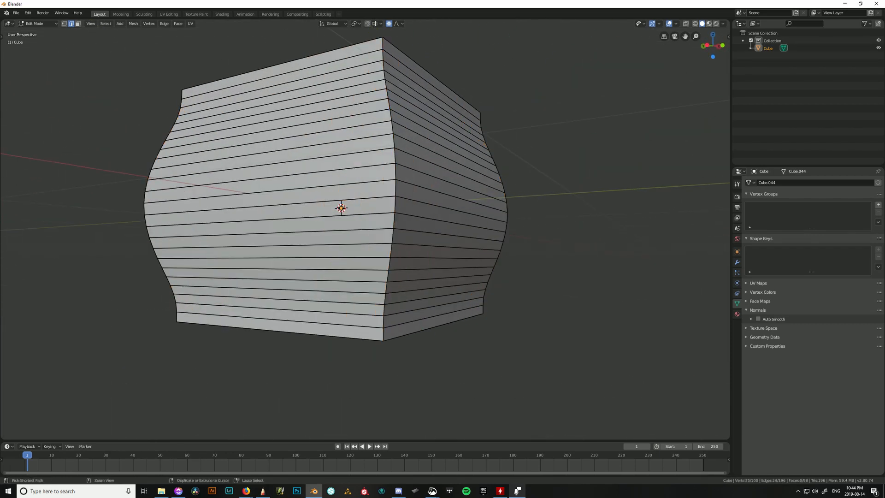
key(ctrl+z)
key(ctrl+z)
key(ctrl+z)
key(ctrl+z)
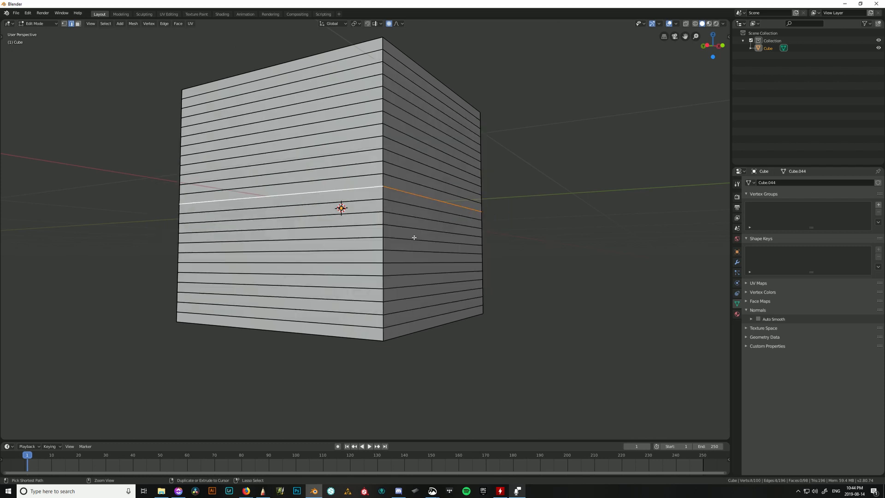
Try scaling the middle edge loop with Sharp proportional falloff at different influence sizes, and undo the scaling.
click(397, 23)
key(s)
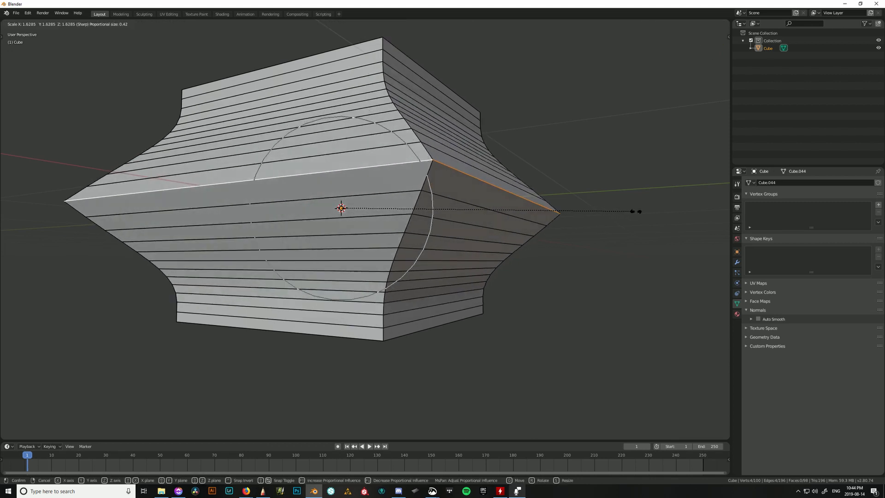
scroll(636, 211, up, 10)
scroll(633, 205, down, 12)
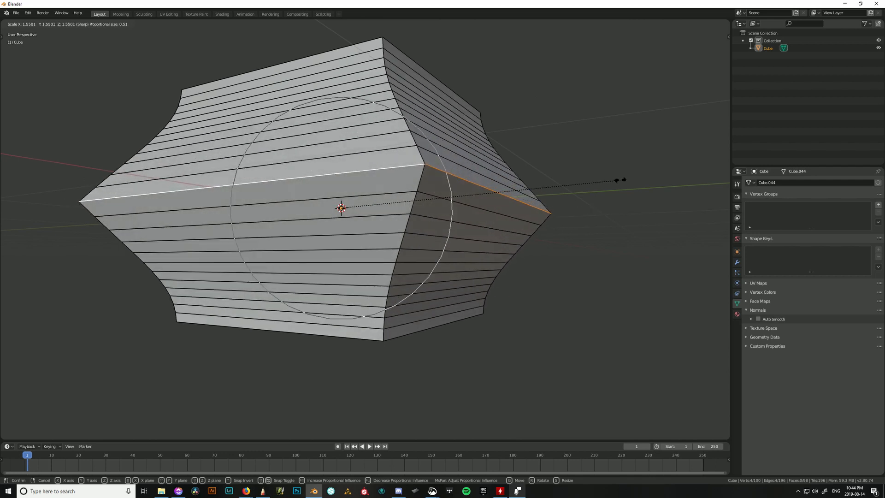
scroll(618, 180, down, 3)
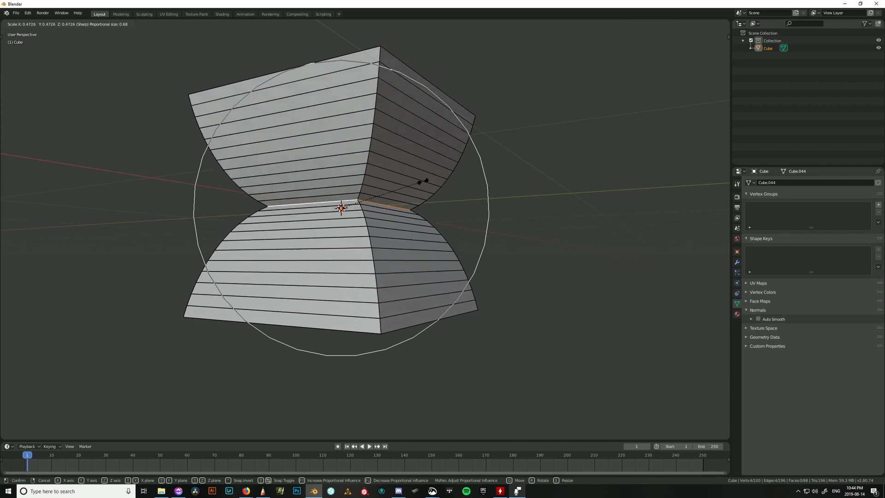
click(589, 180)
middle_drag(508, 164, 527, 176)
key(ctrl+z)
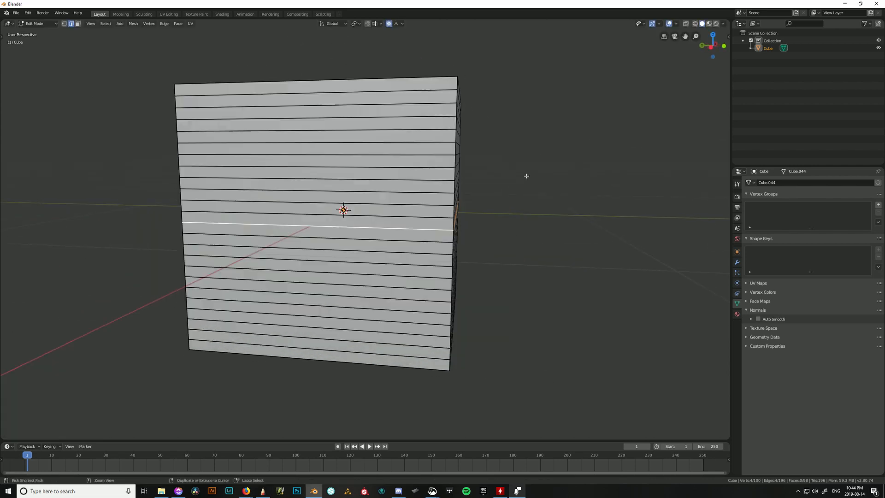
Try scaling the middle edge loop in and out with Root proportional falloff at different influence sizes, and cancel it.
click(399, 23)
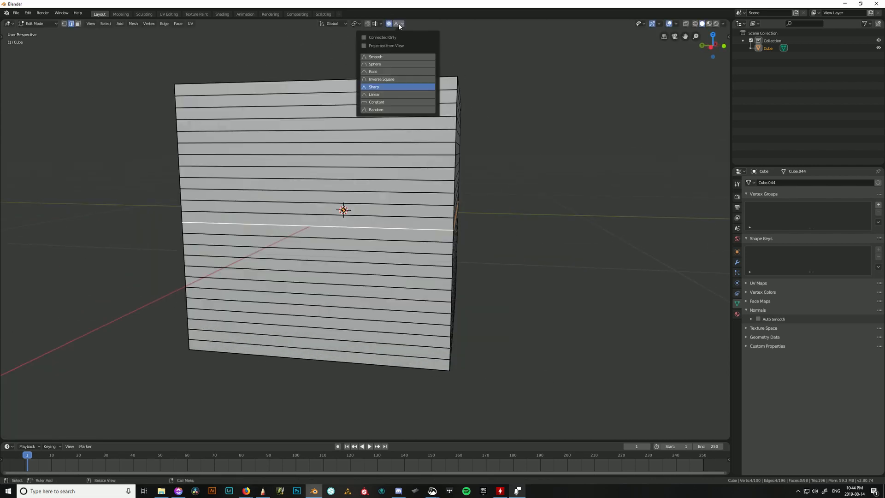
click(410, 73)
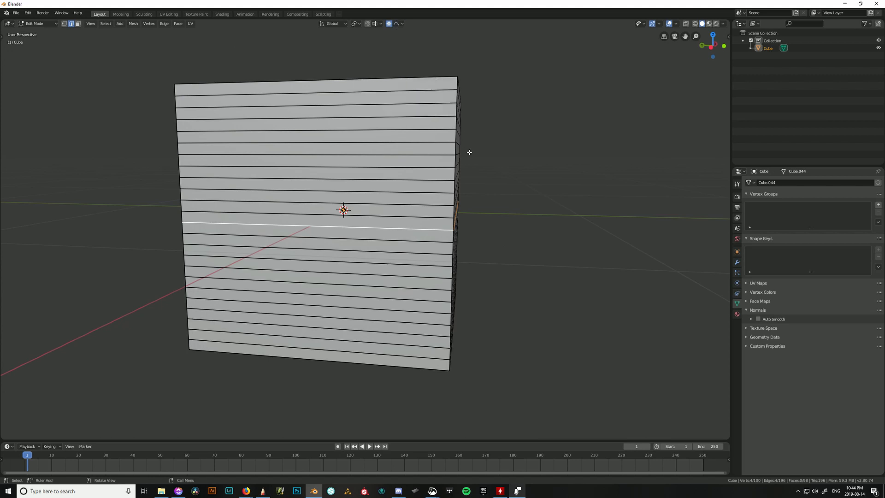
key(s)
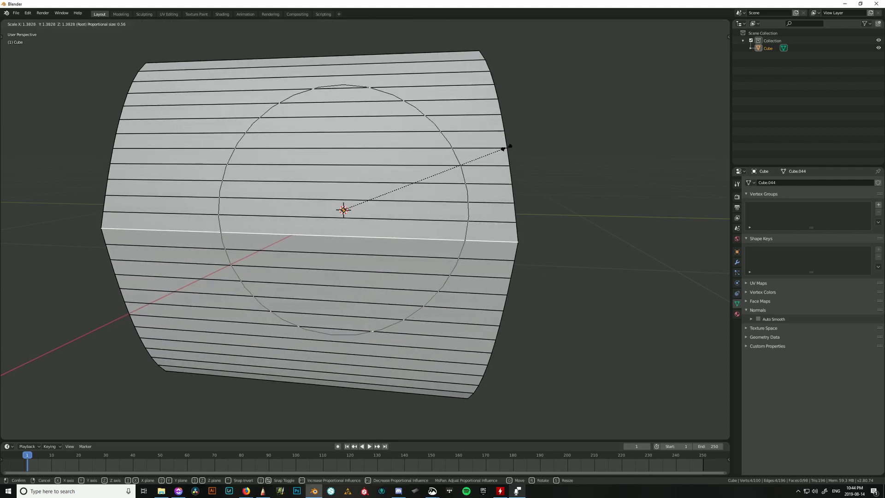
scroll(507, 146, up, 7)
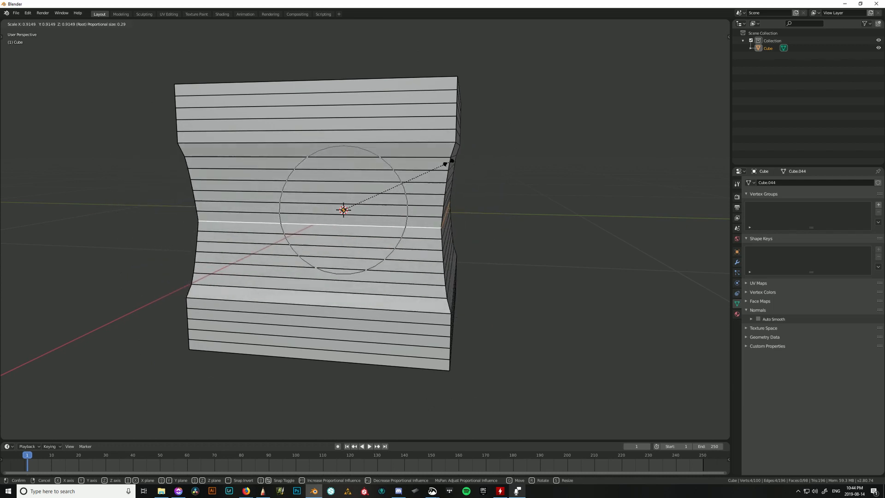
scroll(462, 164, down, 3)
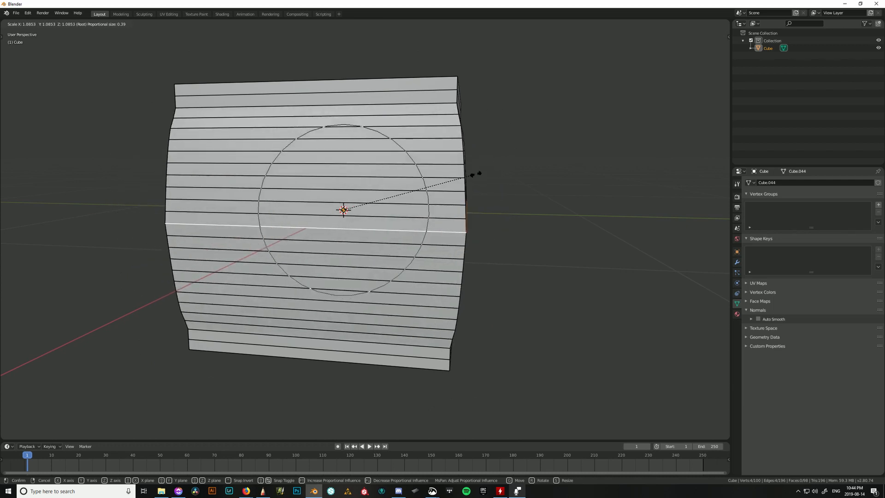
scroll(485, 183, up, 3)
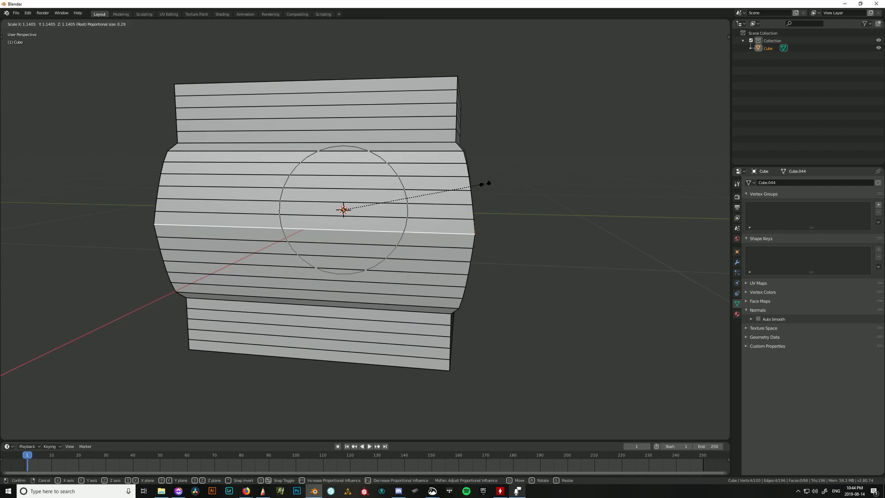
right_click(460, 178)
Try scaling the middle edge loop with Sphere proportional falloff while enlarging the influence area, and cancel it.
click(398, 25)
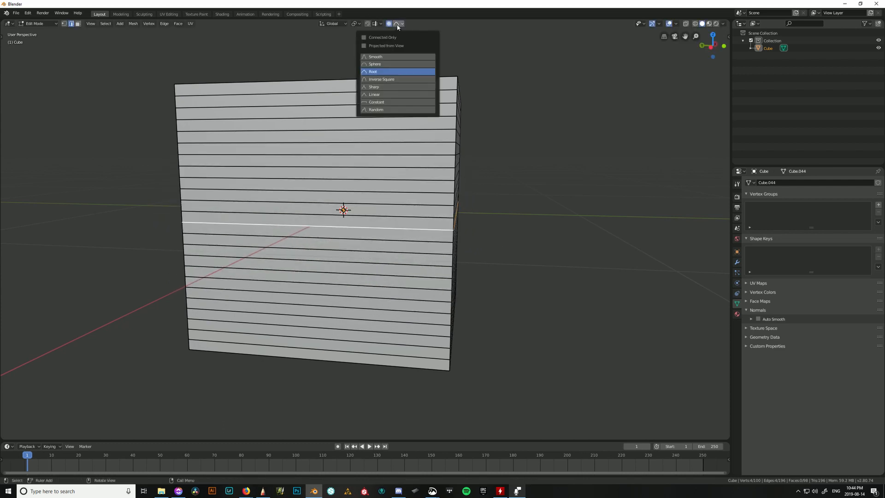
click(389, 64)
key(s)
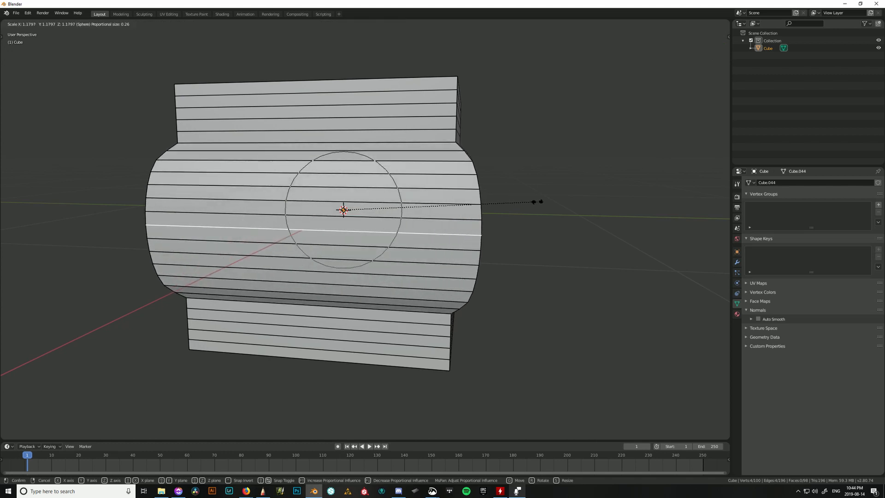
scroll(534, 202, down, 9)
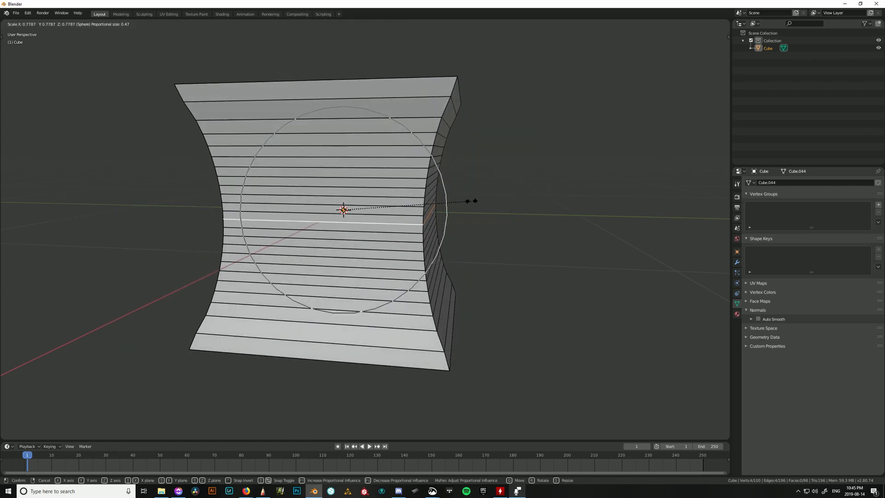
right_click(480, 200)
Set the proportional editing falloff to Smooth and look over the remaining falloff types, including Random.
click(405, 28)
click(400, 25)
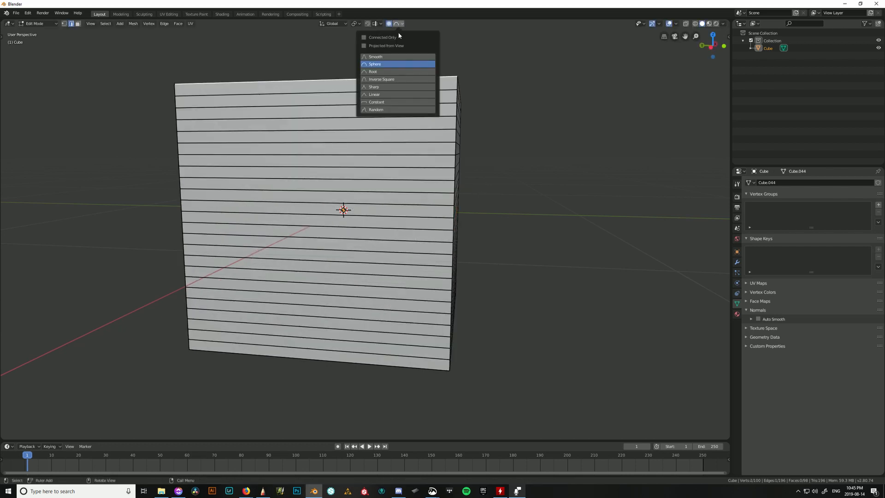
click(393, 56)
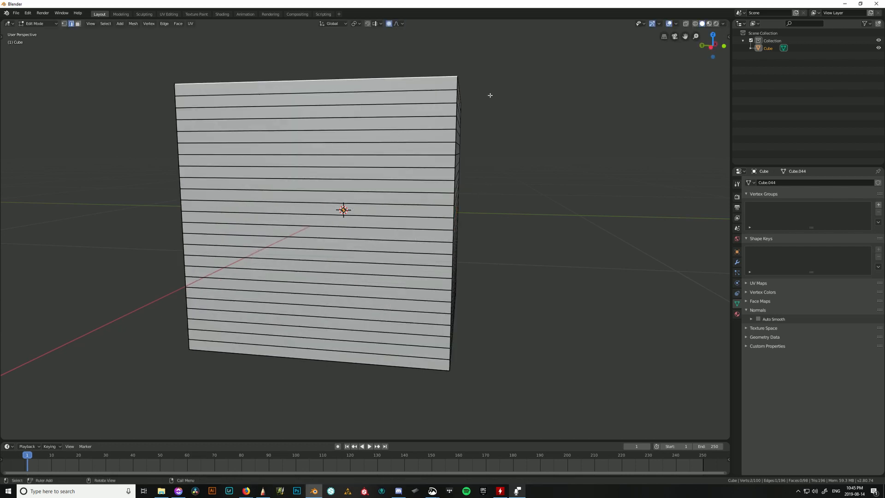
click(403, 24)
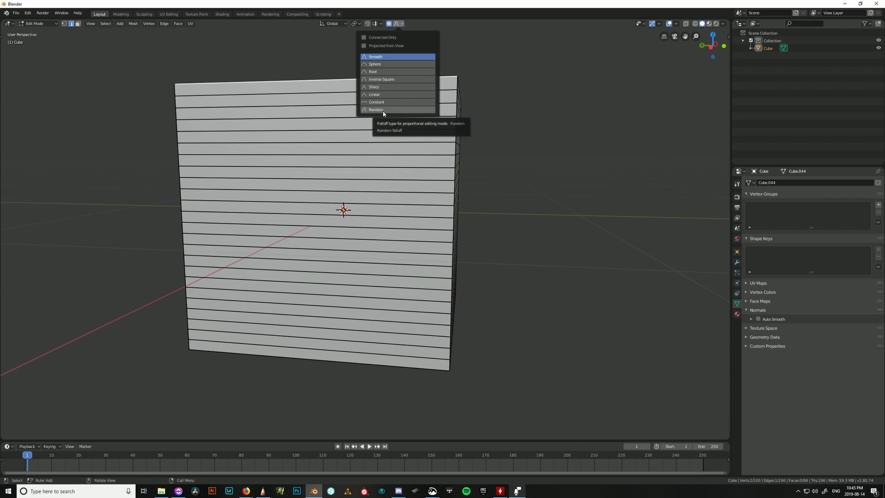
Undo back to the earlier tapered mesh with the narrow block on top.
middle_drag(548, 153, 498, 153)
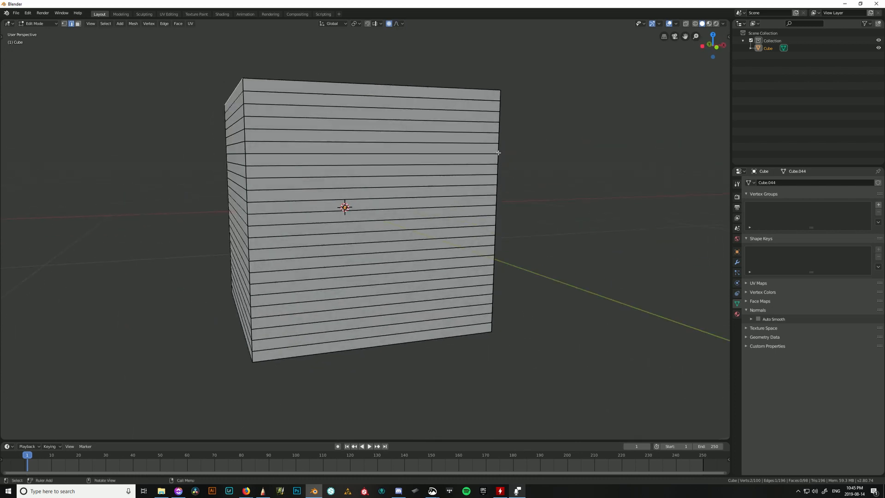
key(ctrl+z)
key(ctrl+z)
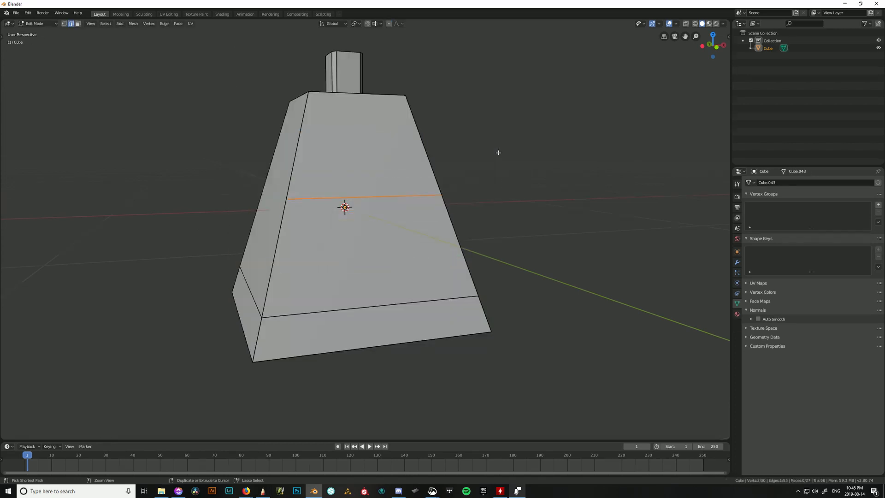
Subdivide the entire tapered mesh with one cut.
middle_drag(455, 151, 452, 177)
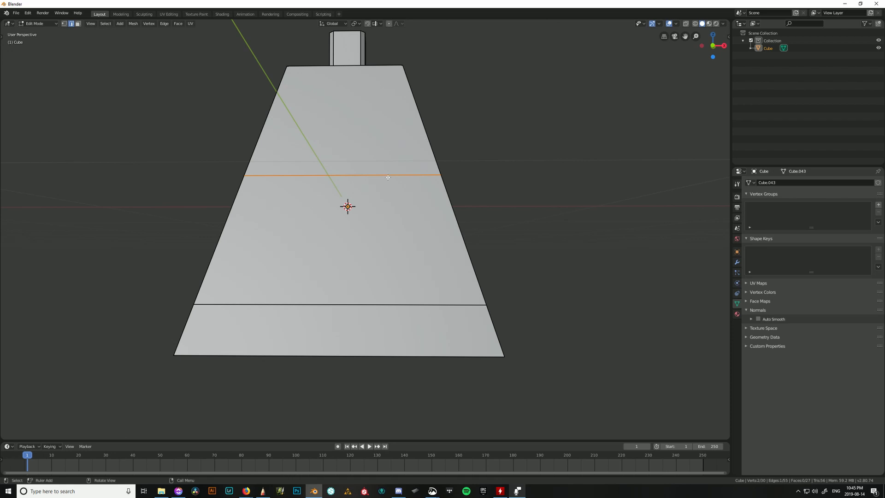
scroll(388, 177, down, 3)
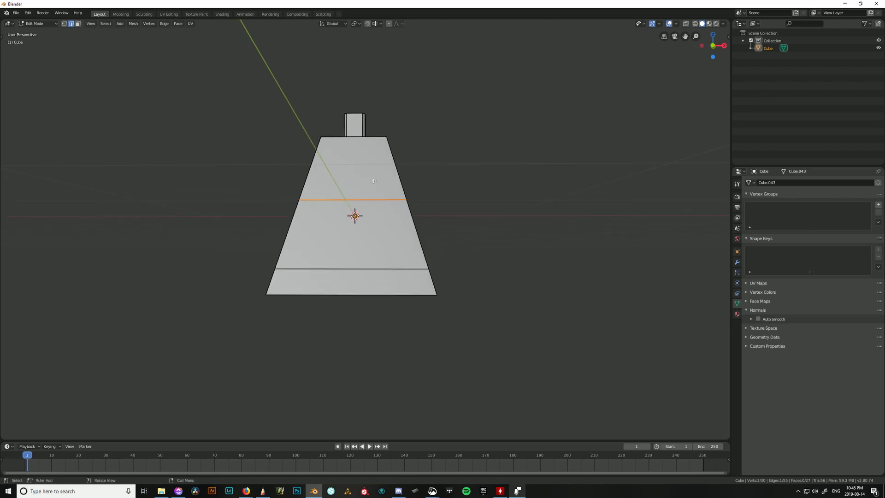
right_click(374, 180)
click(466, 178)
key(a)
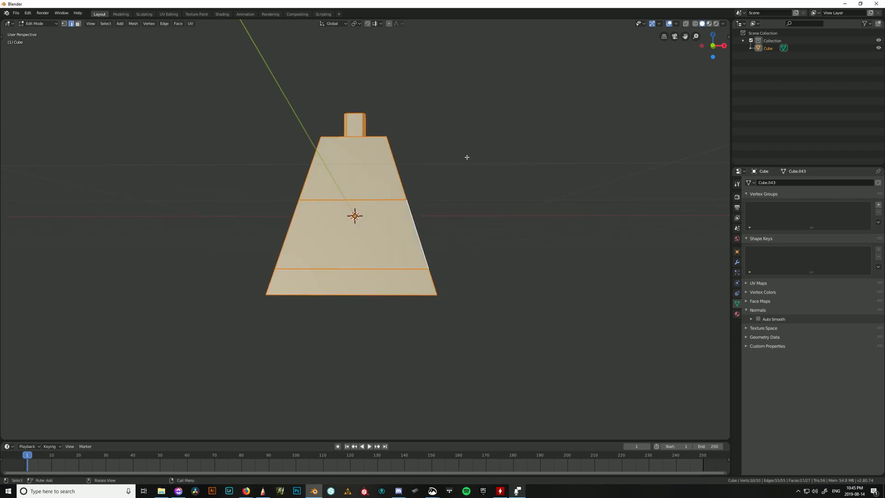
middle_drag(467, 157, 284, 208)
right_click(284, 209)
click(284, 209)
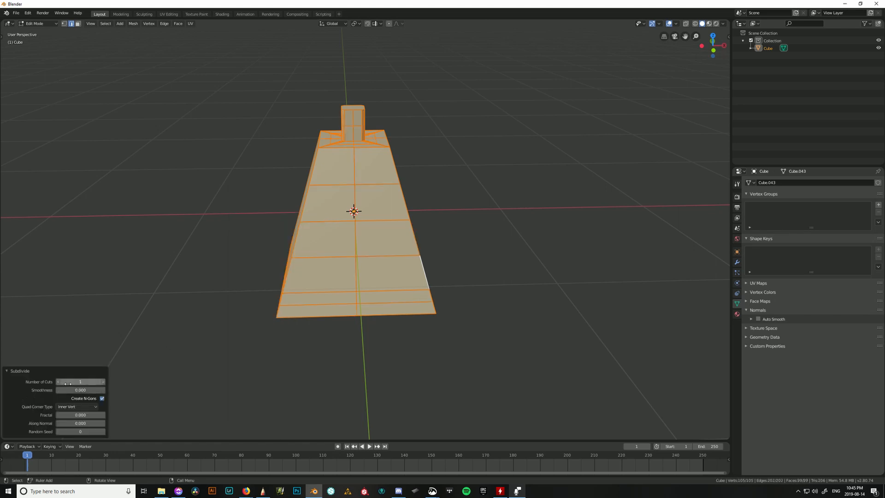
Set the subdivision of the tapered mesh to two cuts and clear the selection.
drag(88, 382, 91, 382)
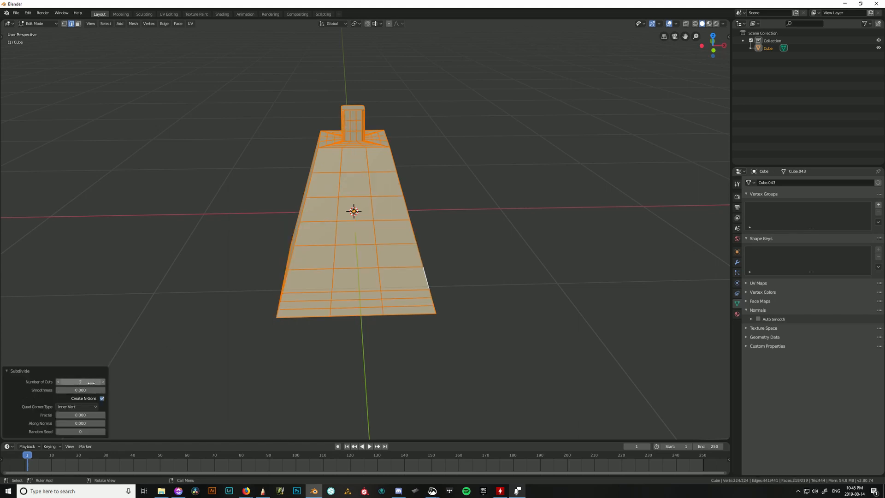
middle_drag(308, 299, 417, 288)
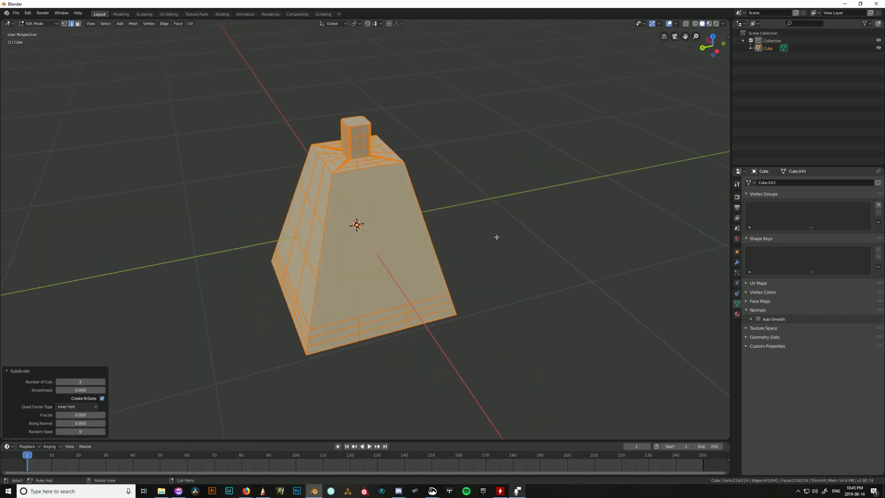
middle_drag(496, 237, 429, 217)
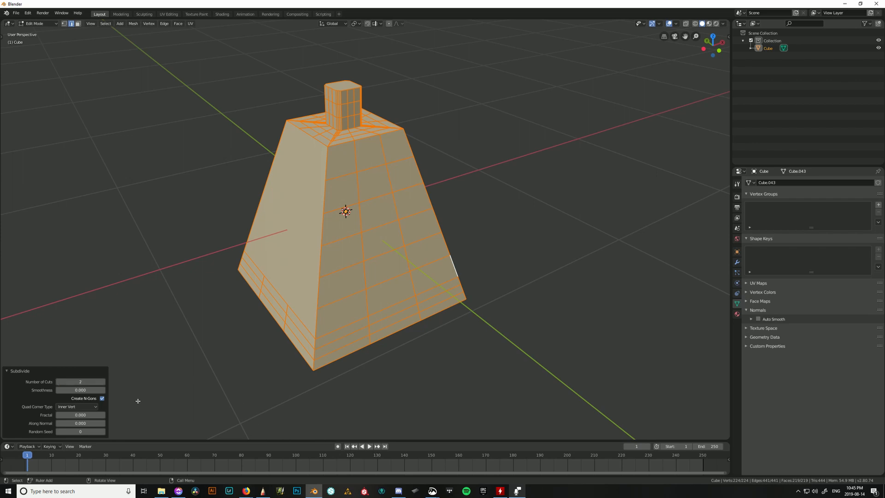
scroll(138, 400, up, 3)
click(563, 297)
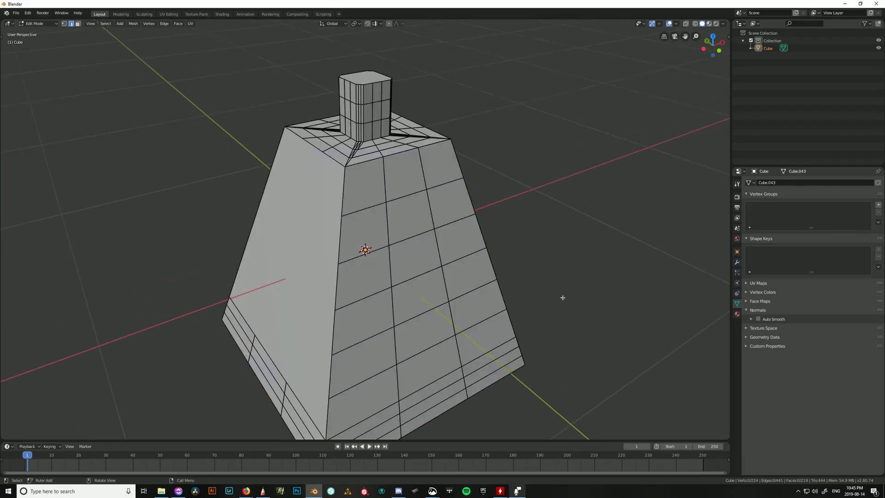
Switch to face selection, select the outer face halfway up the subdivided side, and enable proportional editing.
key(3)
click(420, 297)
middle_drag(510, 291, 485, 271)
click(482, 273)
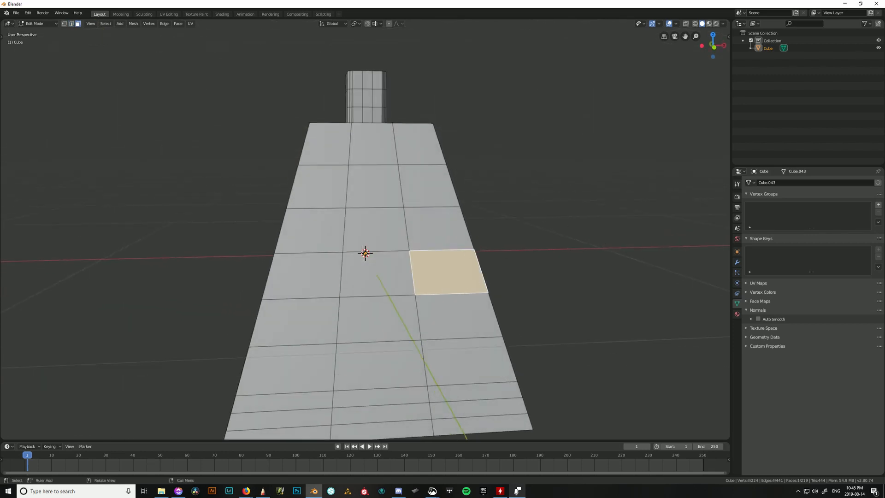
key(o)
Move the selected face inward with Smooth proportional falloff, shrinking and enlarging the influence area during the move.
key(g)
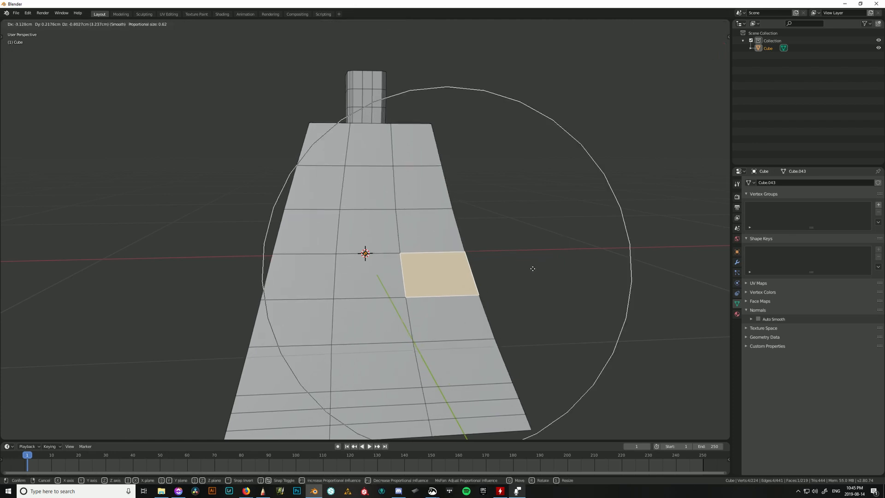
scroll(533, 263, down, 3)
scroll(533, 263, up, 5)
scroll(530, 265, up, 6)
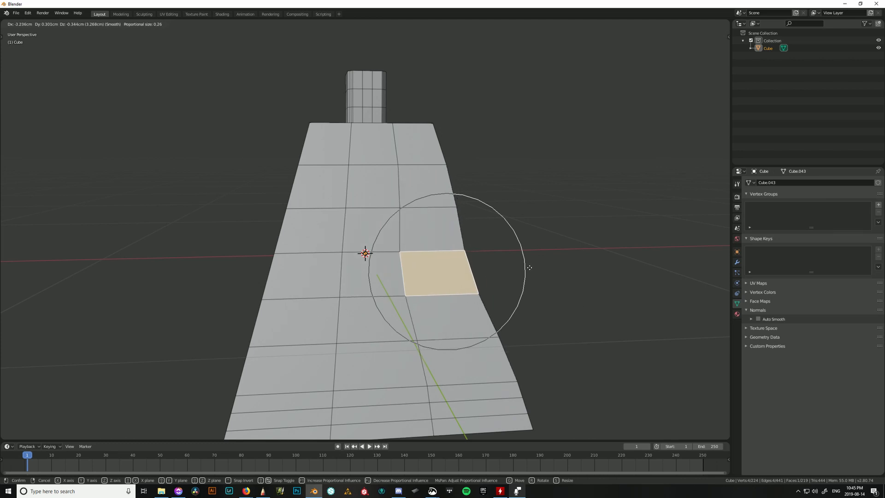
scroll(530, 266, down, 7)
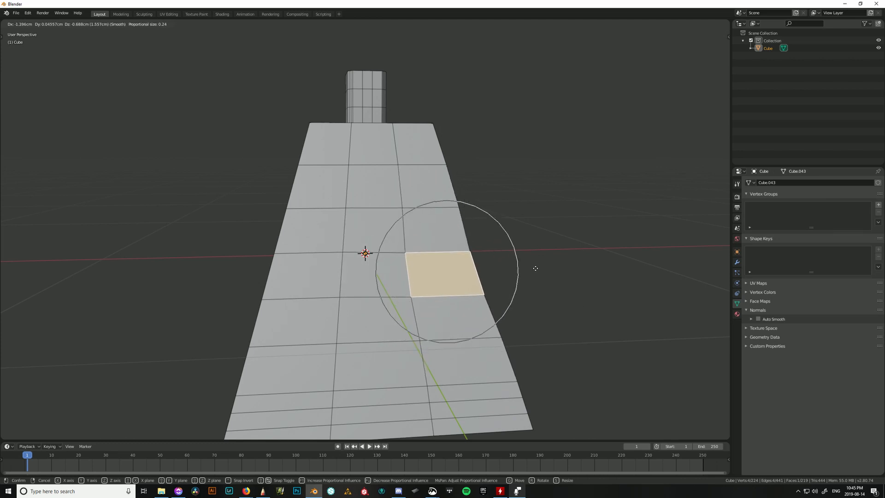
scroll(530, 266, down, 5)
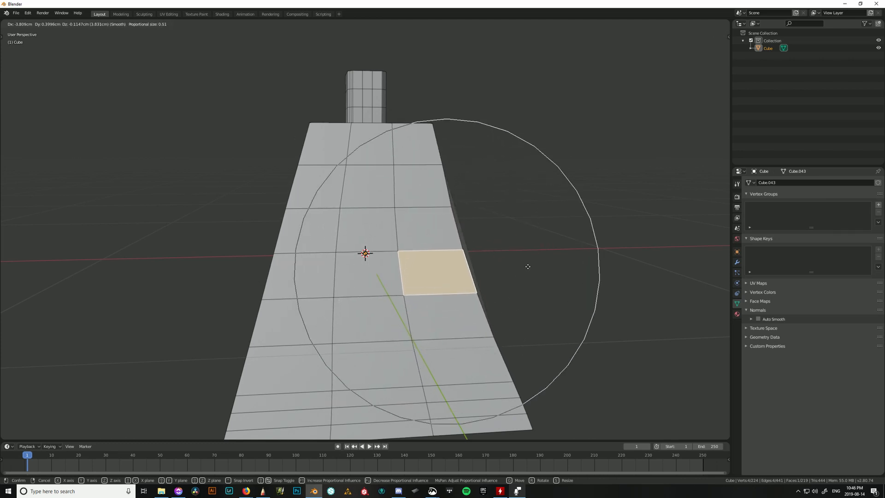
click(533, 267)
Move the outer face at the opposite edge of the same row inward with Smooth proportional falloff.
click(328, 274)
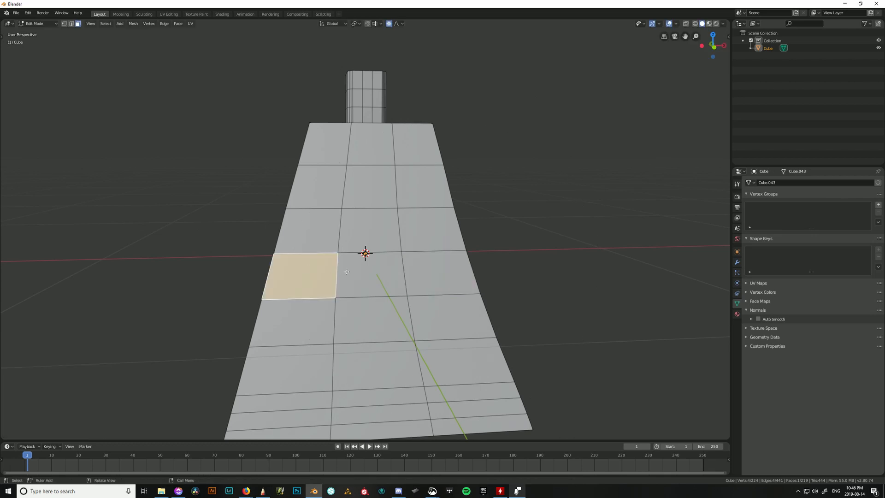
key(g)
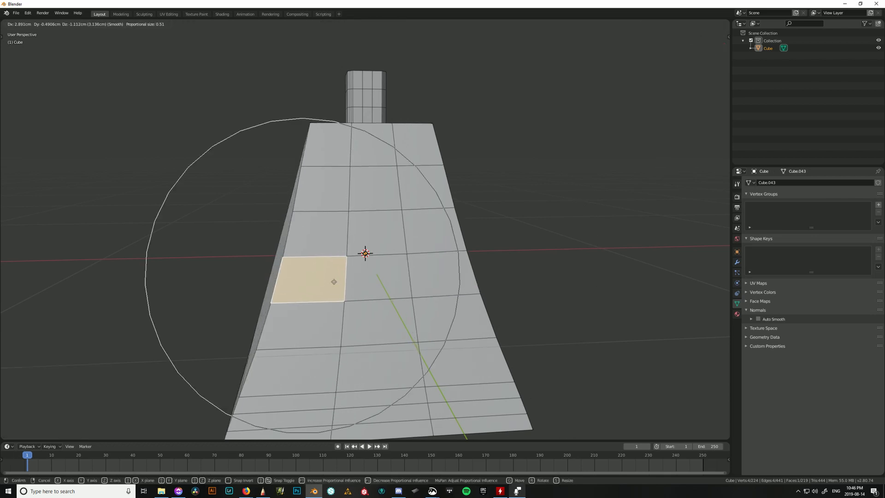
click(341, 283)
middle_drag(350, 282, 447, 272)
middle_drag(506, 284, 427, 262)
Move a face near the top block and then the outer side face halfway up with proportional editing.
click(365, 139)
middle_drag(549, 187, 484, 208)
key(g)
click(537, 182)
click(431, 279)
key(g)
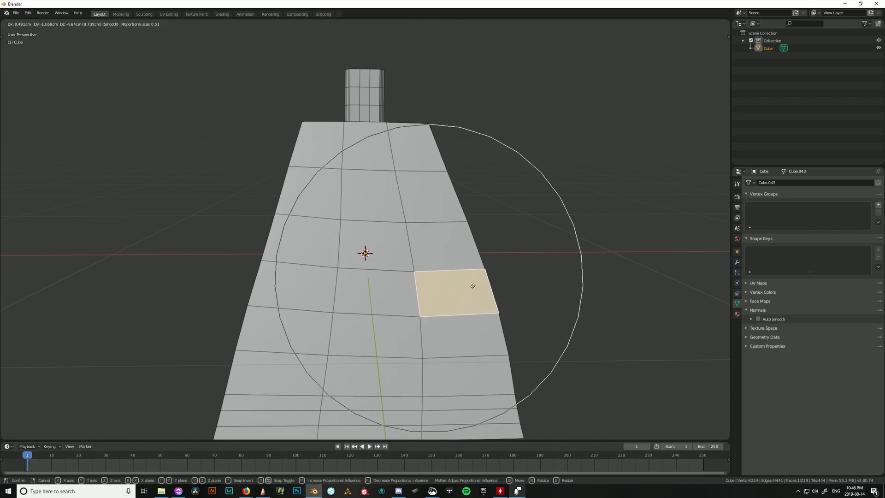
click(470, 289)
Try moving an upper outer face of the subdivided side about -3.64 cm in X with proportional editing, and undo it.
middle_drag(549, 282, 500, 270)
click(484, 305)
middle_drag(502, 345, 371, 275)
click(496, 345)
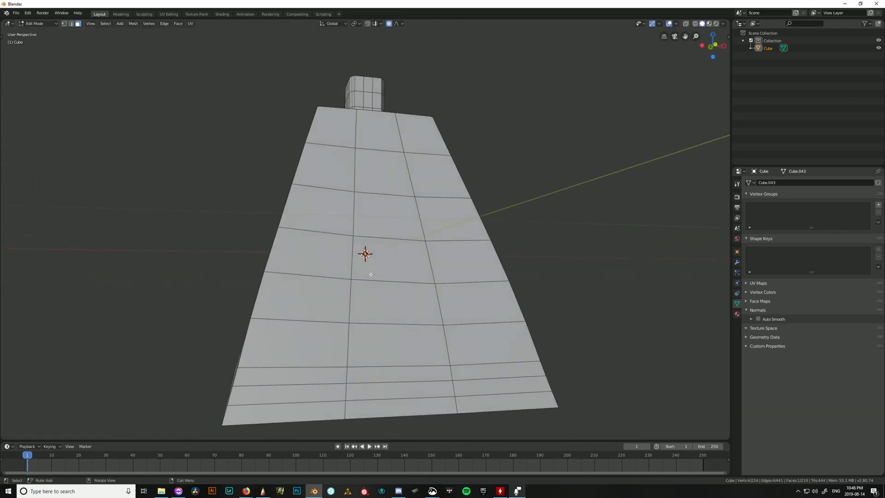
click(448, 212)
key(g)
click(579, 281)
scroll(587, 222, up, 1)
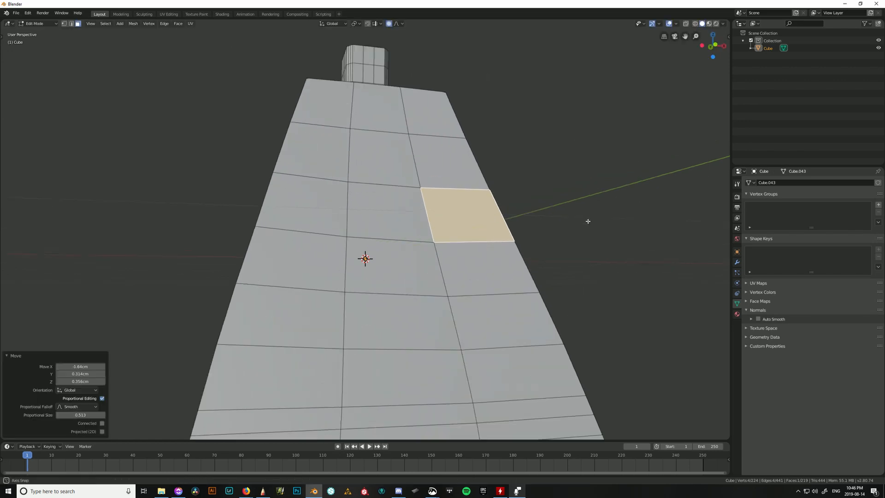
middle_drag(587, 221, 577, 244)
key(ctrl+z)
Select a face near the lower edge of the subdivided side and move it along the global Y axis with proportional editing.
middle_drag(569, 202, 573, 225)
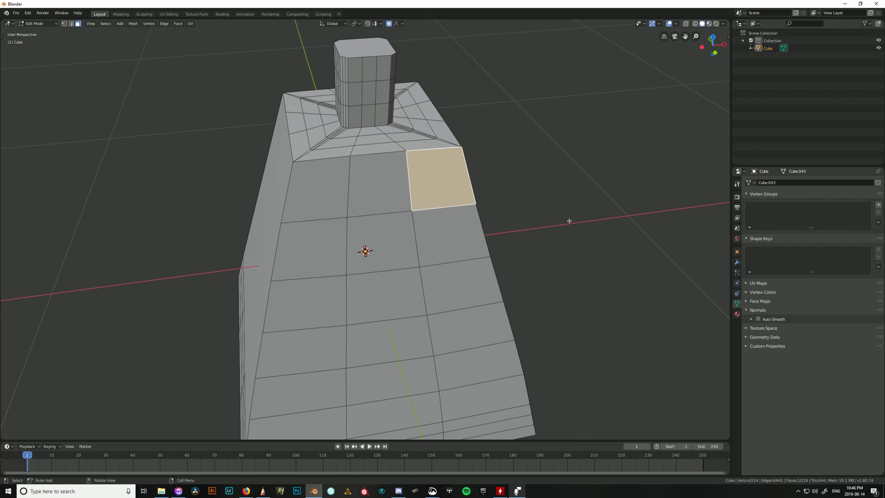
scroll(461, 249, down, 5)
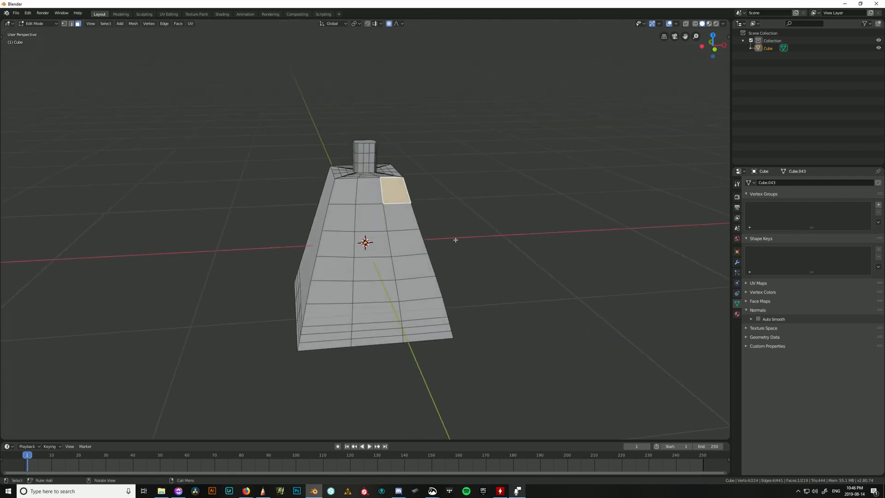
scroll(449, 238, up, 1)
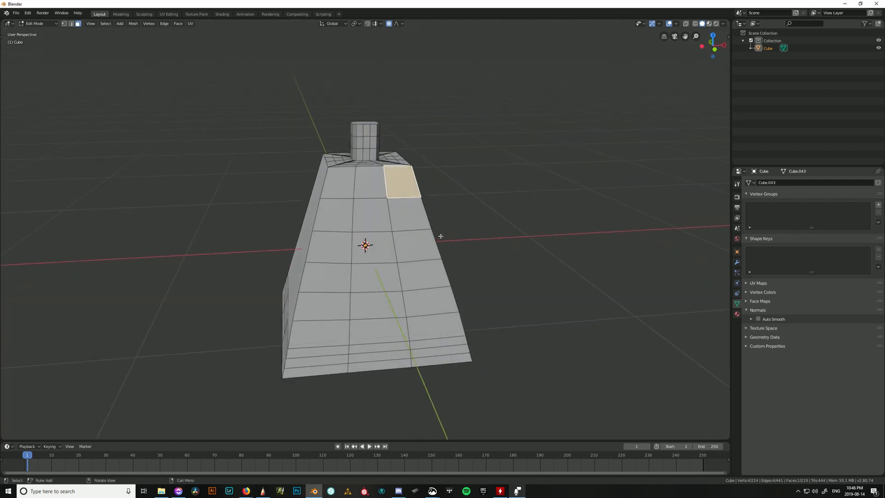
middle_drag(441, 235, 457, 221)
click(348, 367)
middle_drag(497, 329, 551, 340)
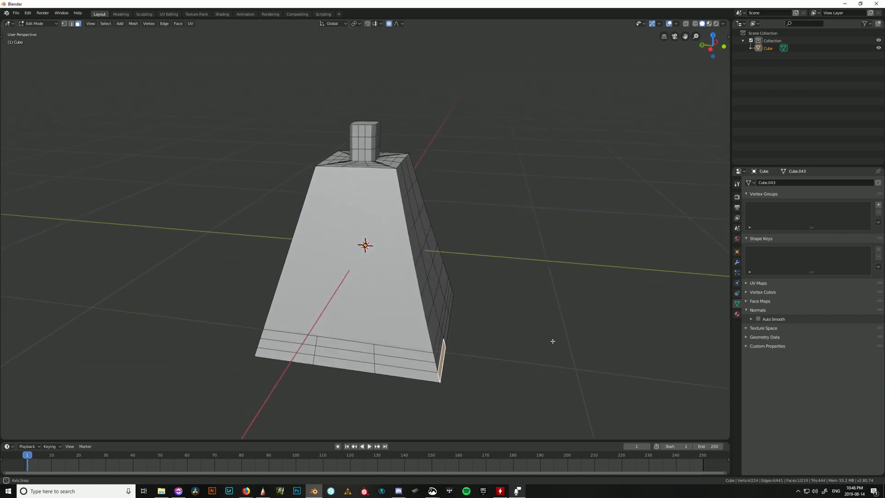
key(g)
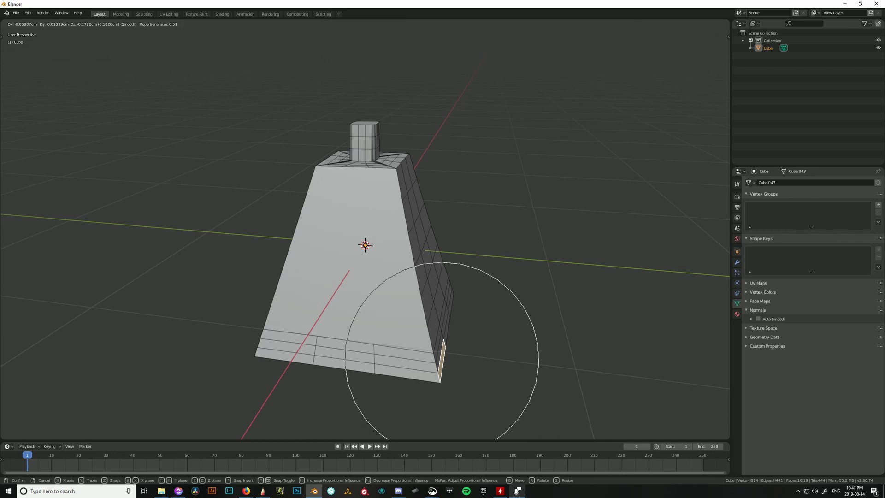
key(y)
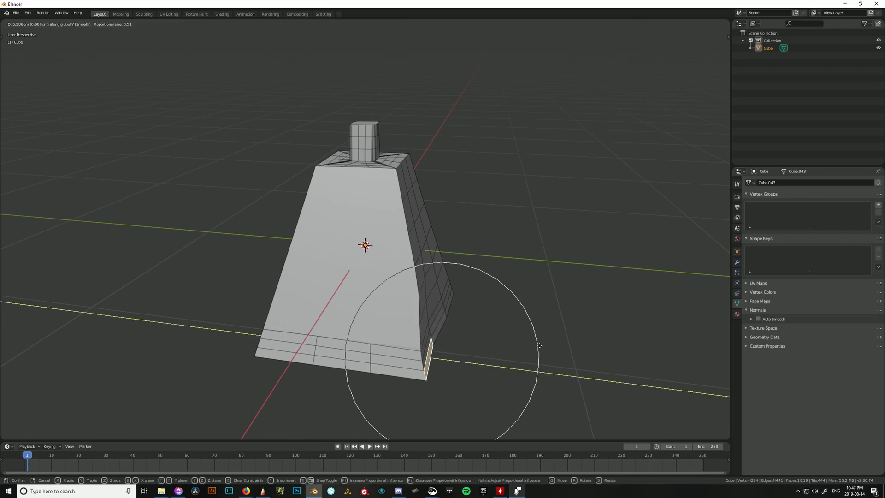
click(548, 348)
Inspect the deformed mesh from below and undo the proportional face moves back to the evenly subdivided tapered shape.
middle_drag(556, 350, 512, 273)
click(458, 205)
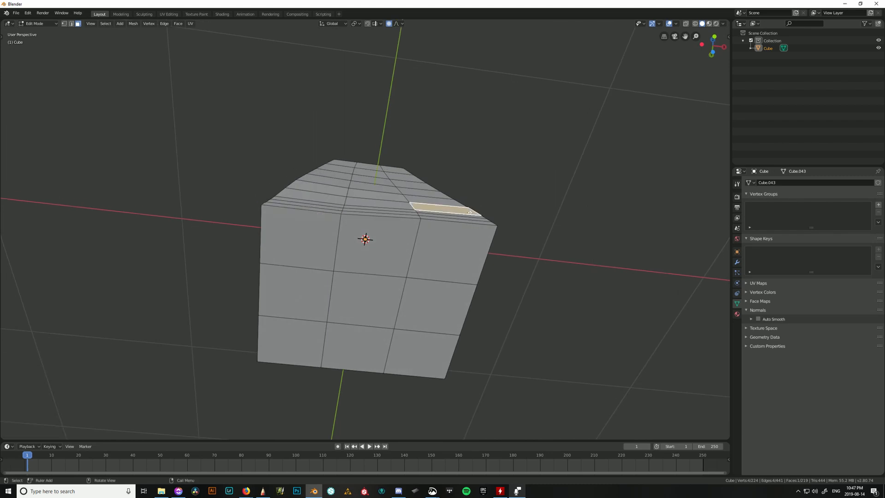
middle_drag(458, 205, 507, 286)
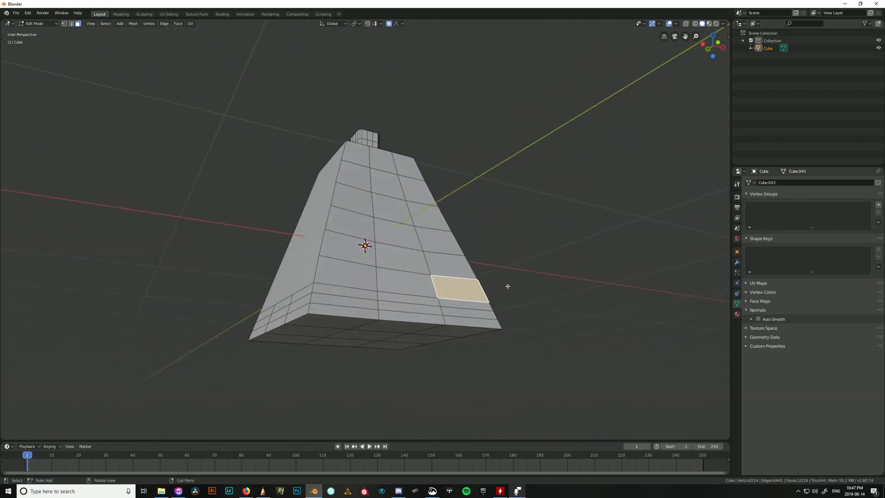
middle_drag(347, 217, 496, 273)
key(ctrl+z)
key(ctrl+z)
key(ctrl+z)
key(ctrl+z)
key(ctrl+z)
key(ctrl+z)
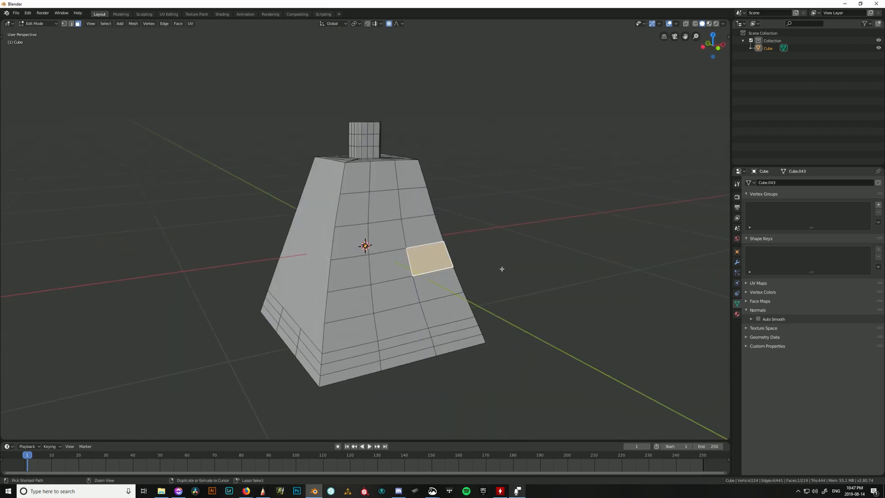
key(ctrl+z)
key(ctrl+z)
key(ctrl+z)
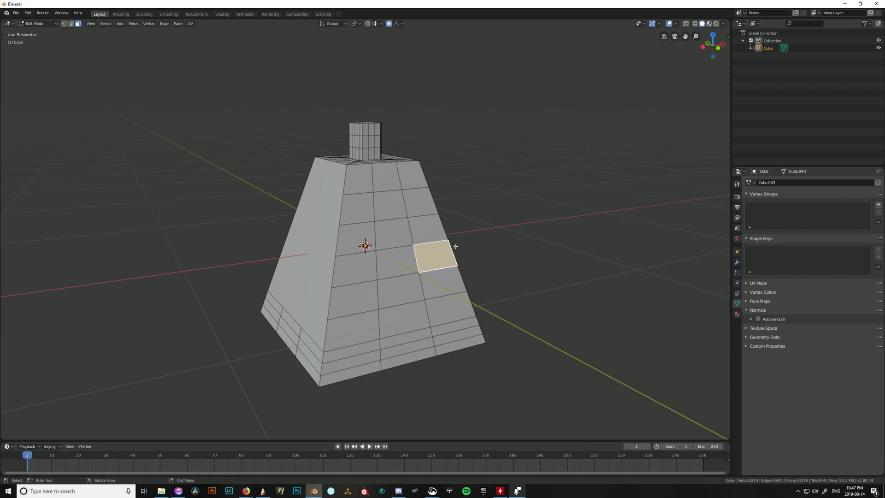
Try moving the outer middle face about 3.7 cm in X, -0.96 cm in Y and 0.52 cm in Z with Smooth falloff, and undo it.
middle_drag(456, 247, 447, 250)
key(g)
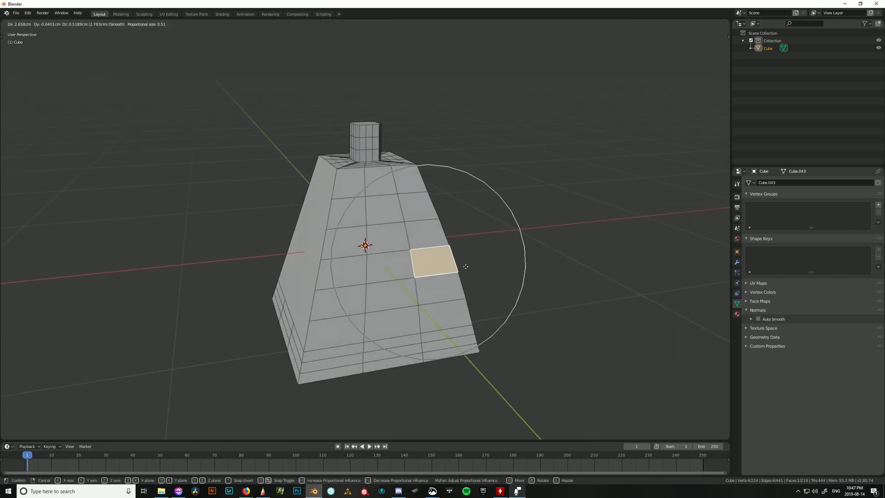
click(507, 274)
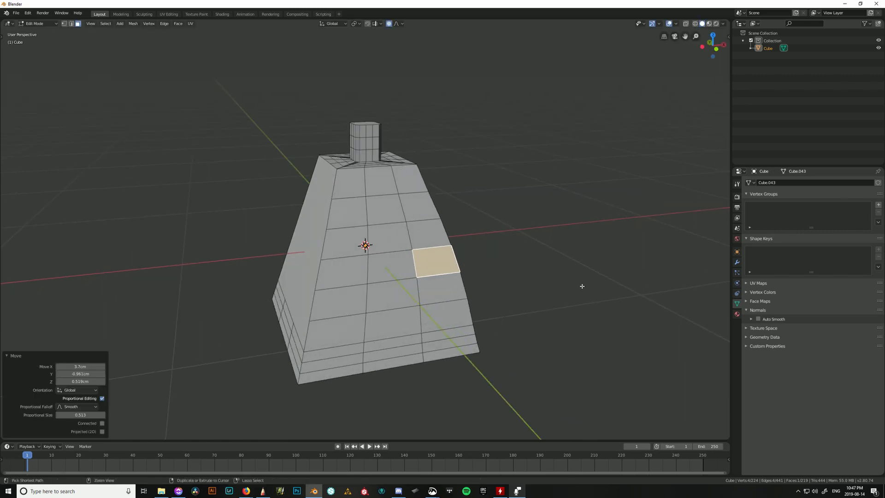
middle_drag(557, 273, 255, 268)
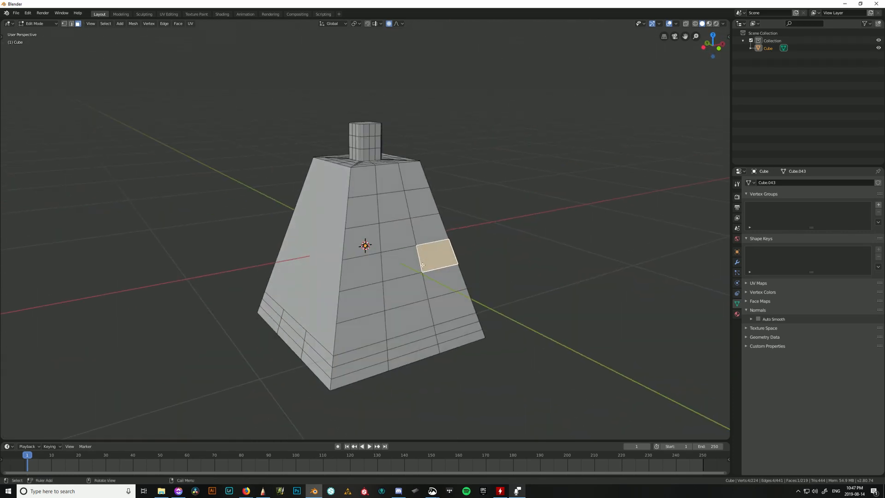
Look over the proportional falloff options and select the central face halfway up the subdivided side.
click(400, 24)
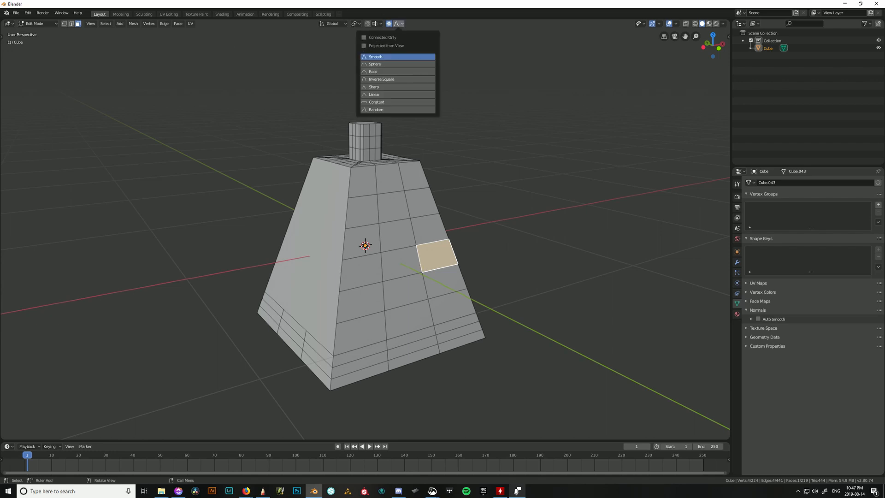
click(402, 25)
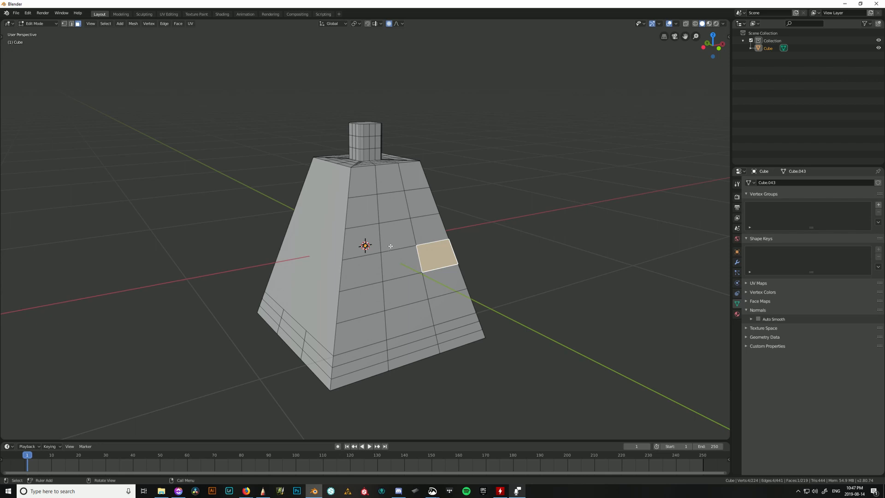
click(398, 234)
click(404, 293)
click(400, 261)
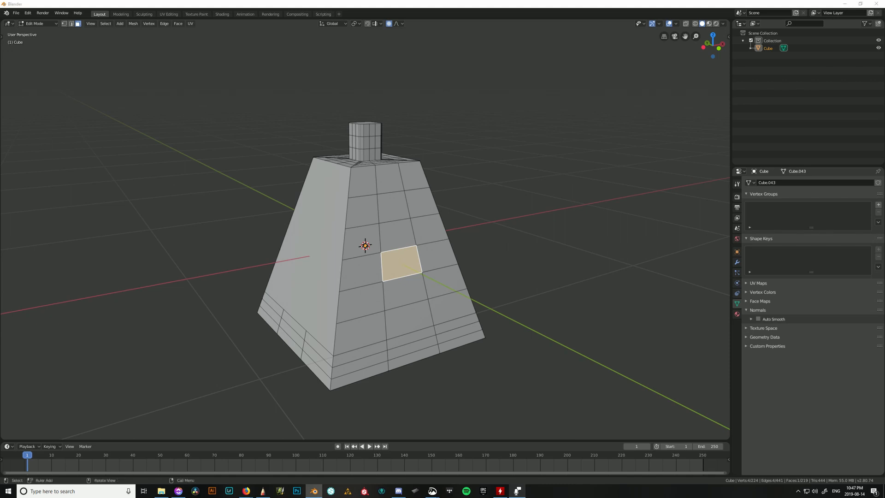
Switch to the "Blender Party Chapter 1-7 Bring me Back to Life" presentation in Firefox.
key(alt+Tab)
key(alt+Tab)
key(alt+Tab)
key(alt+Tab)
key(alt+Tab)
key(alt+Tab)
key(alt+Tab)
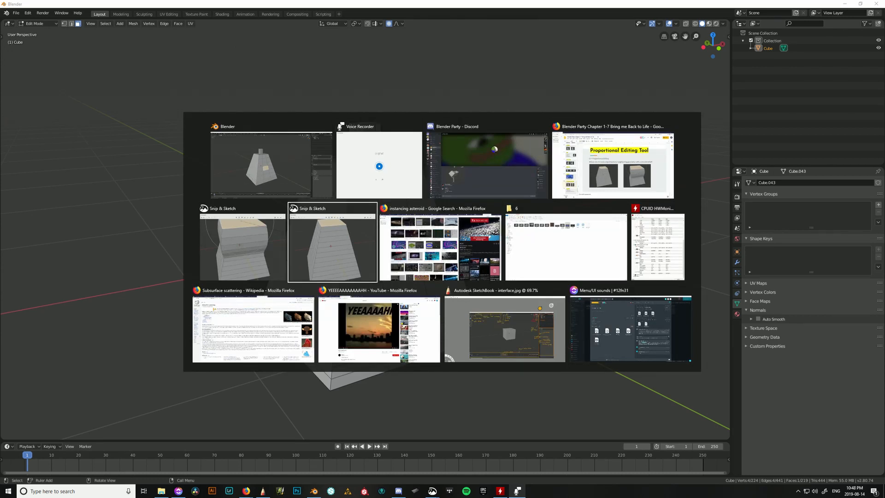
key(alt+Up)
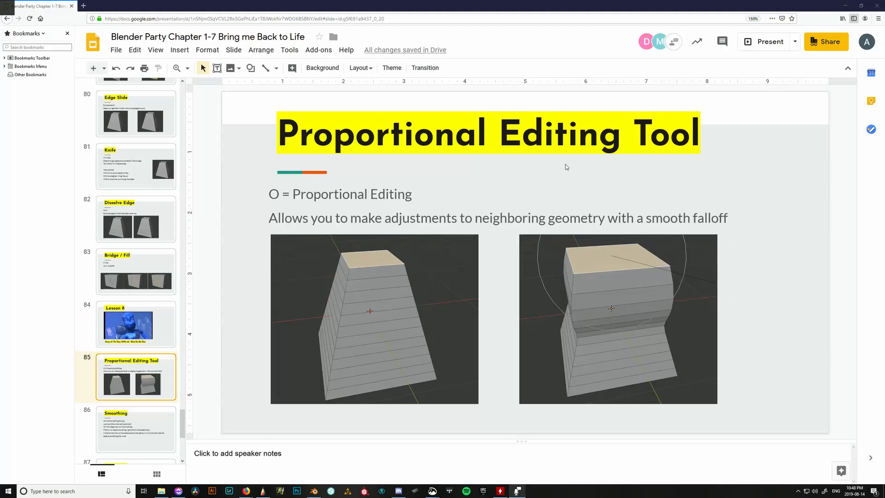
Open the Smoothing slide and browse back through the preceding slide thumbnails.
scroll(131, 306, down, 2)
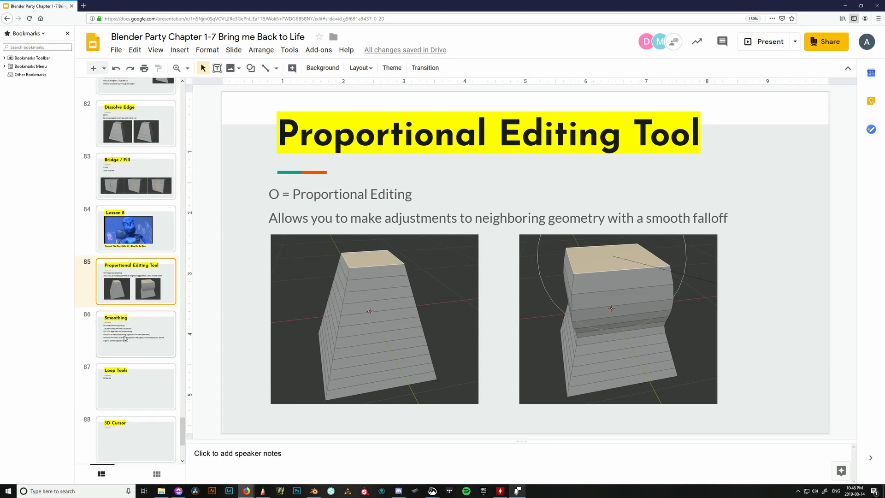
click(125, 333)
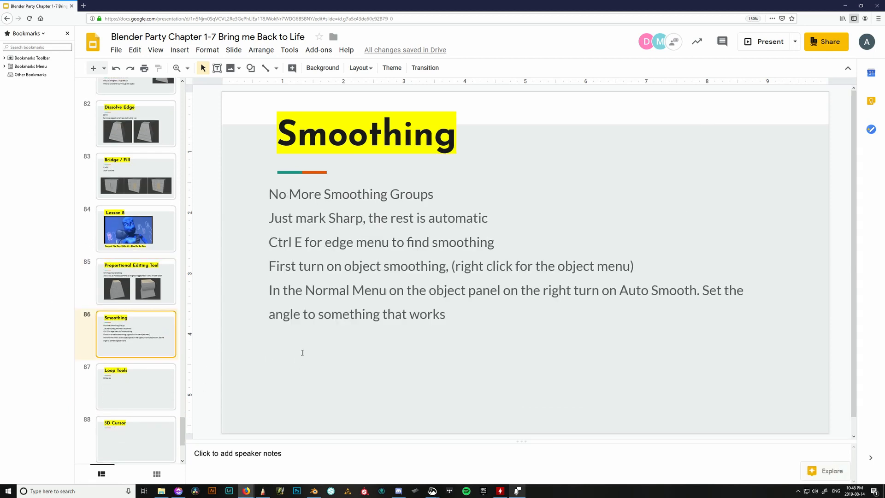
scroll(158, 340, up, 5)
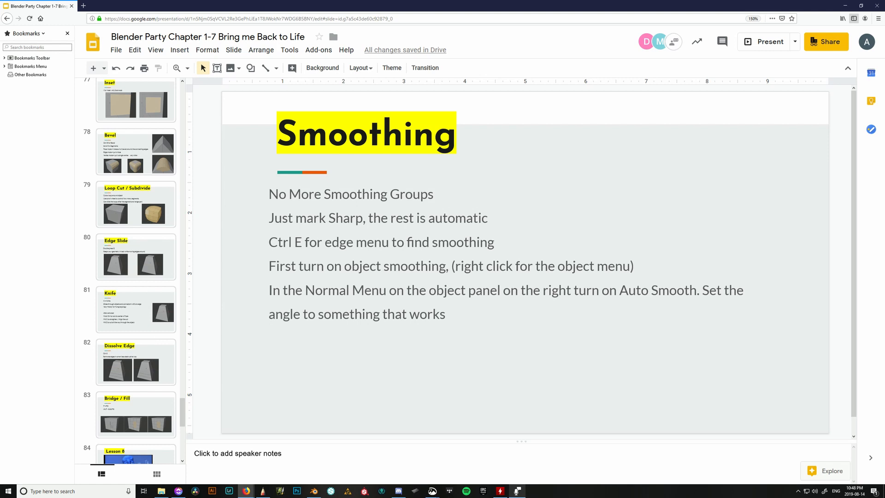
Open the Inset slide in the presentation, and switch back to Blender.
scroll(157, 340, up, 4)
click(174, 291)
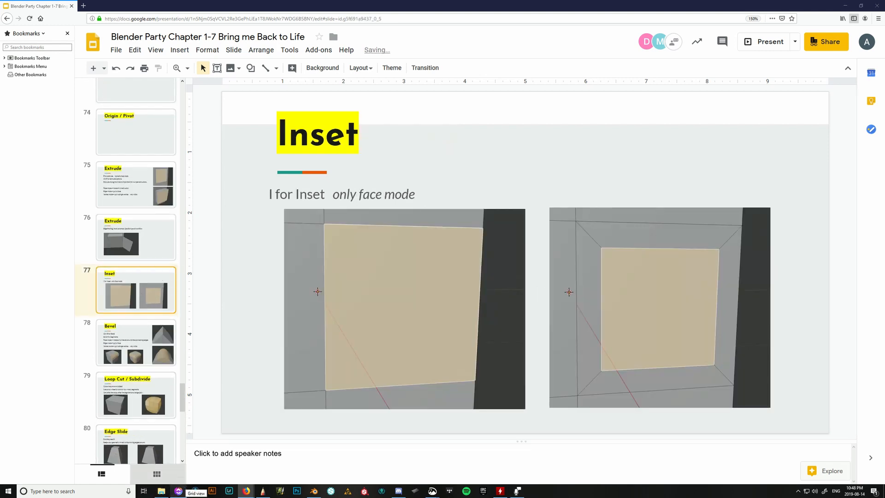
key(alt+Tab)
click(413, 177)
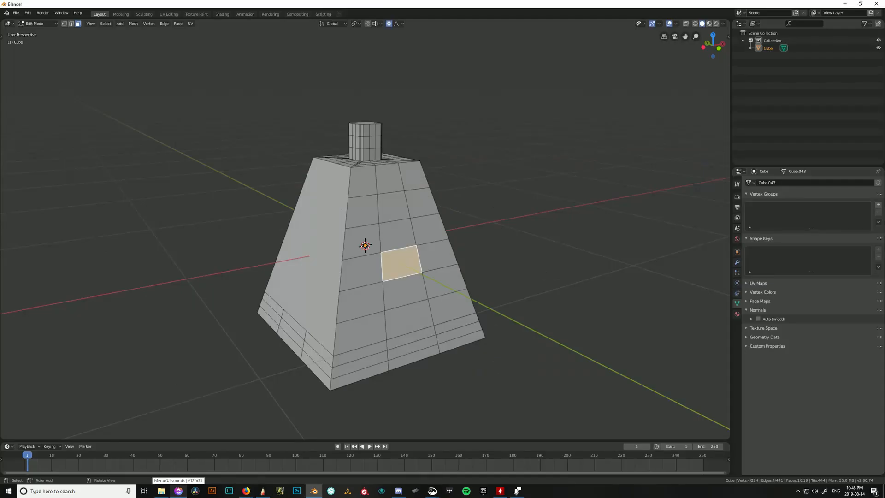
Select the subdivided side's middle column of faces by shortest path from base to top, and select the full face loop through it.
click(413, 358)
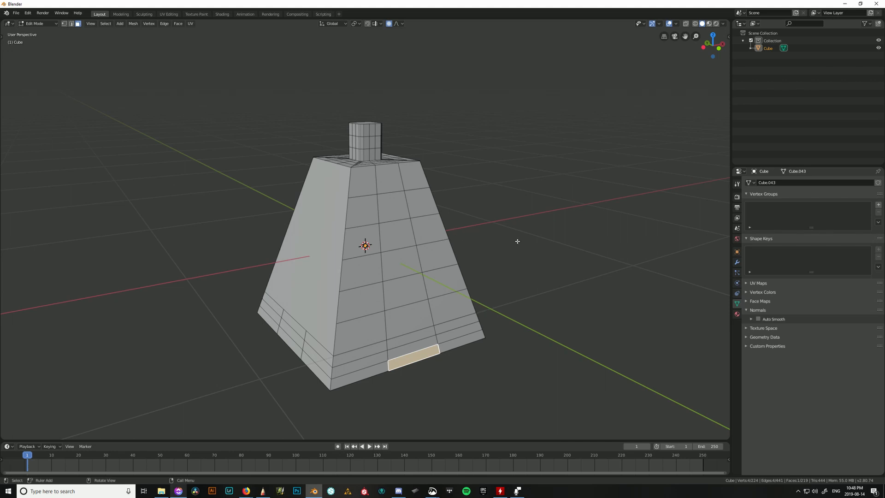
middle_drag(529, 241, 532, 263)
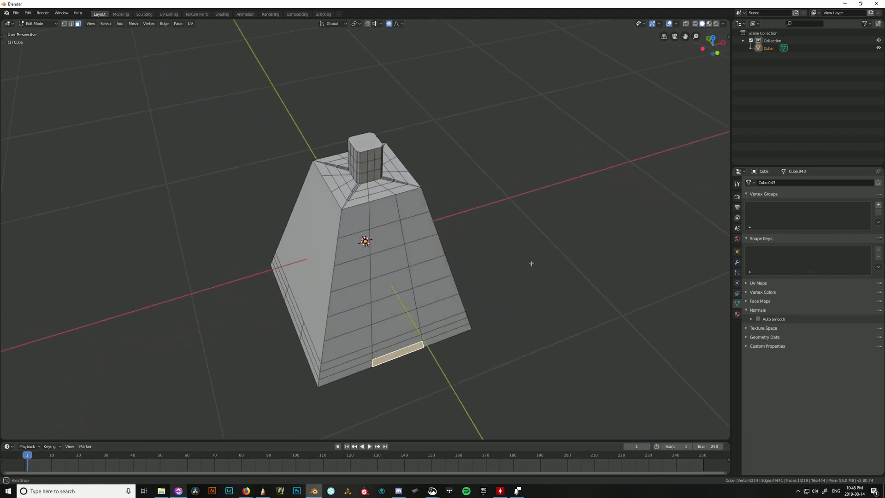
ctrl+click(381, 206)
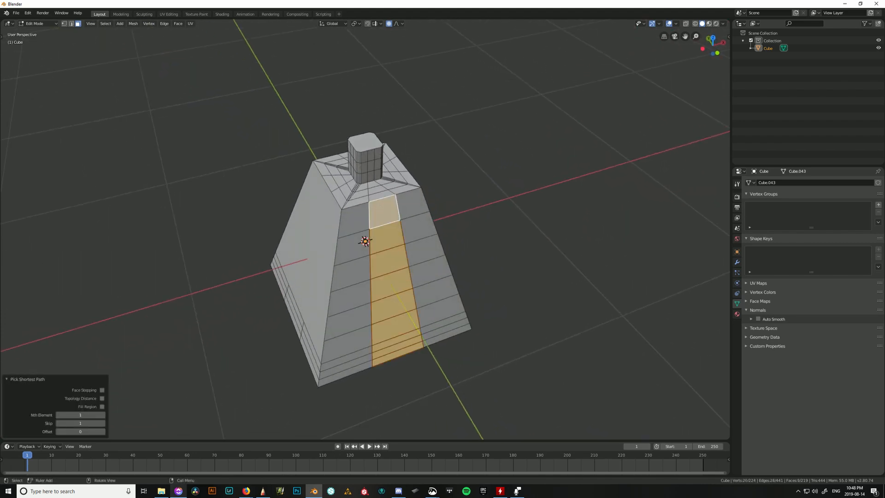
click(391, 217)
alt+click(391, 216)
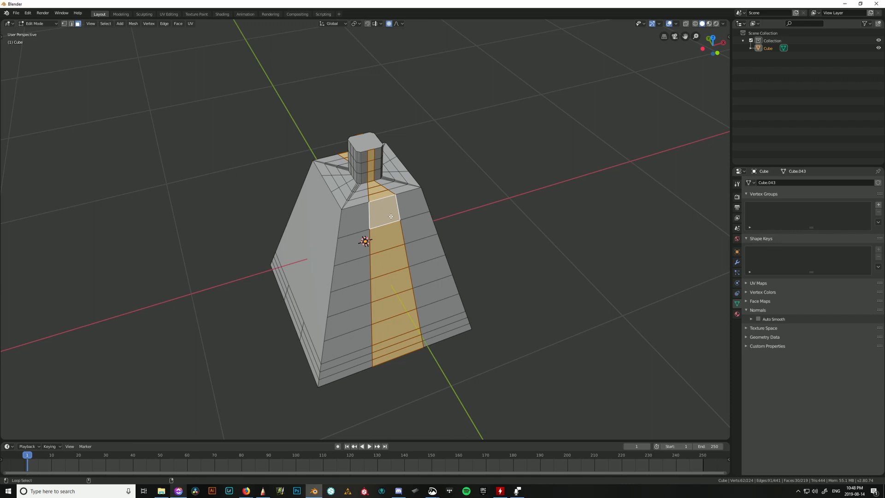
middle_drag(390, 216, 364, 138)
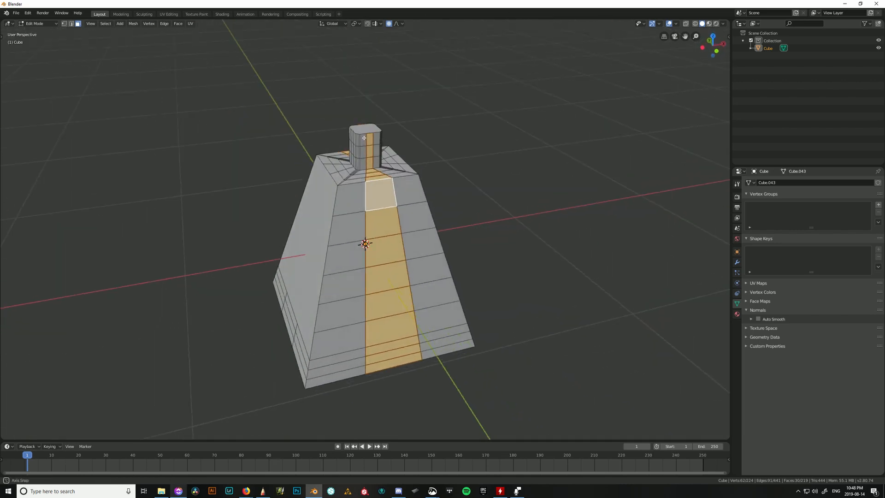
Select the side's middle column of faces from top to bottom and move it about -28 cm along Y with Smooth proportional falloff.
click(376, 192)
middle_drag(408, 338, 438, 337)
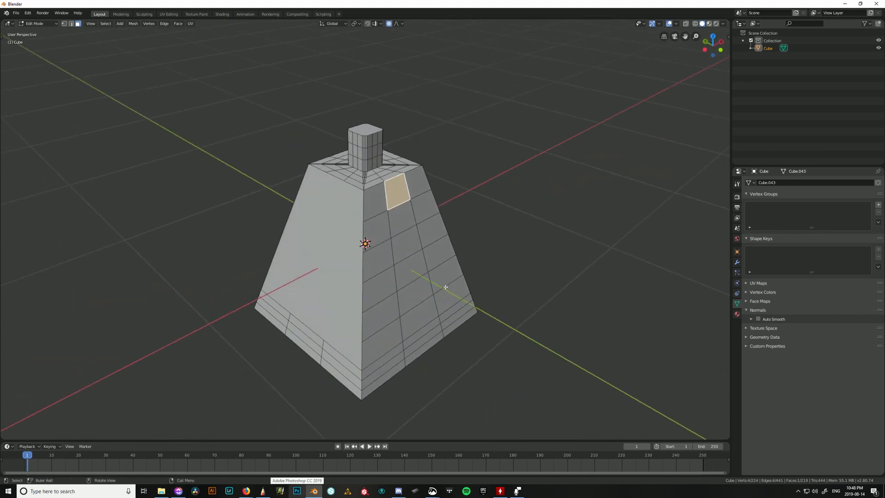
ctrl+click(423, 349)
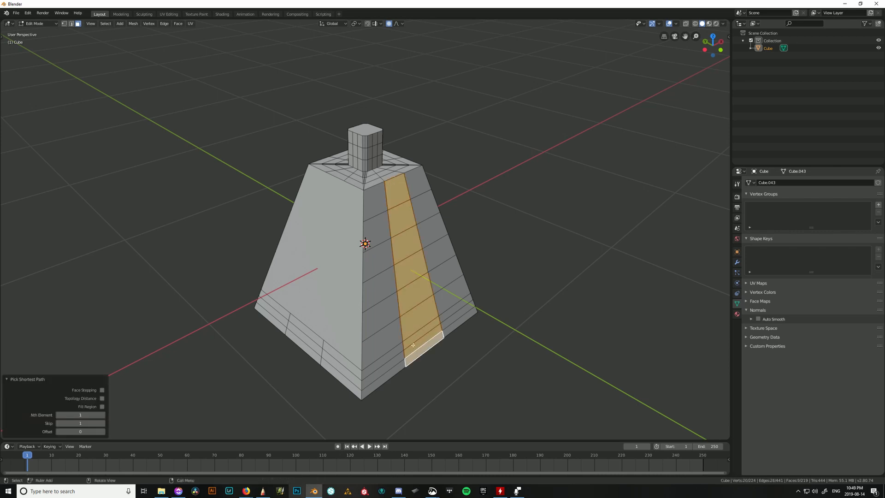
middle_drag(422, 354, 417, 333)
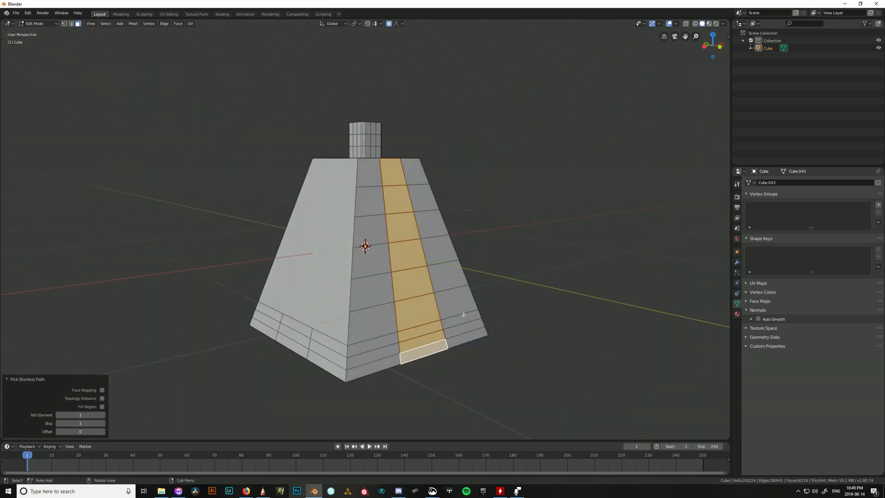
middle_drag(463, 315, 508, 341)
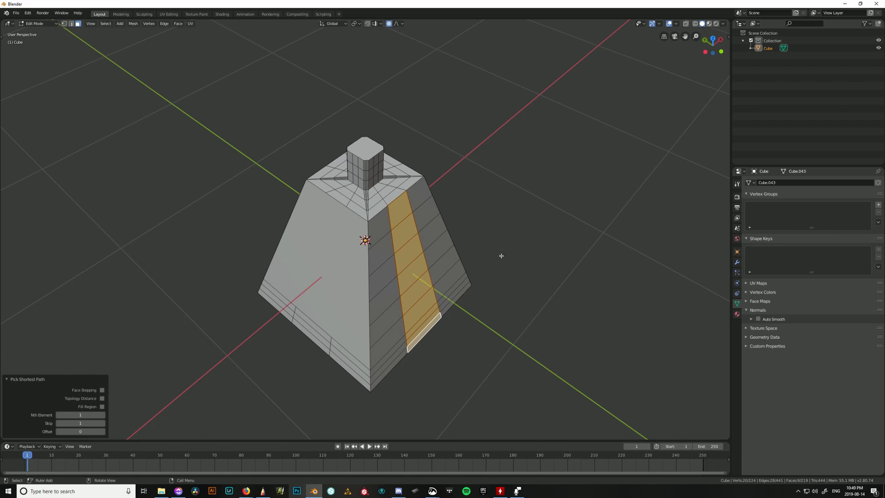
key(g)
key(y)
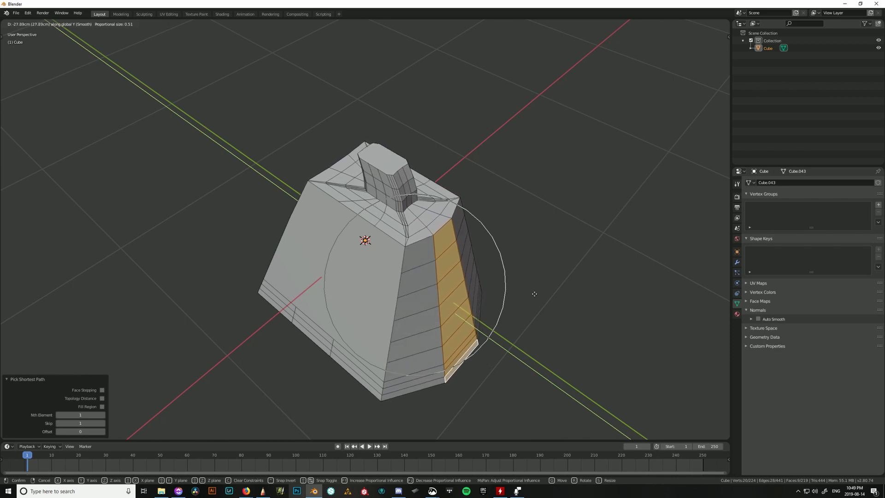
click(534, 291)
In edge mode, try selecting the full edge loop beside the moved column, and the edge path from the neck's top to the base.
middle_drag(535, 291, 500, 302)
key(2)
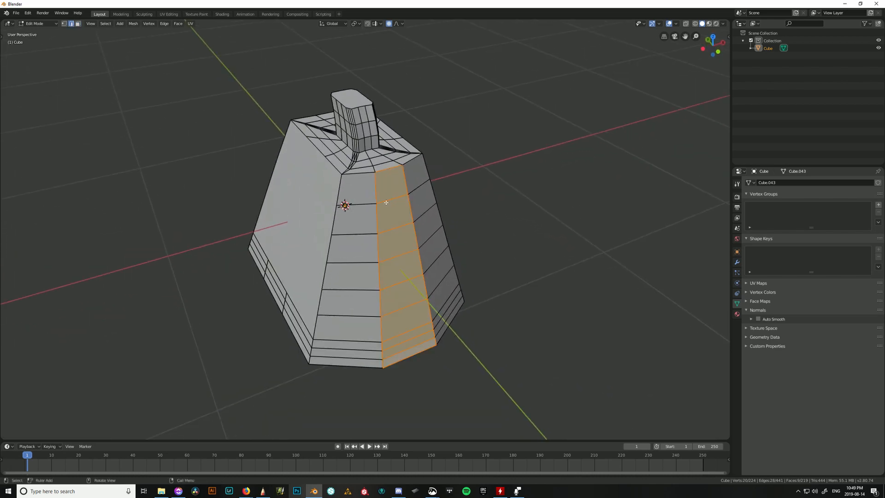
click(374, 189)
alt+click(375, 189)
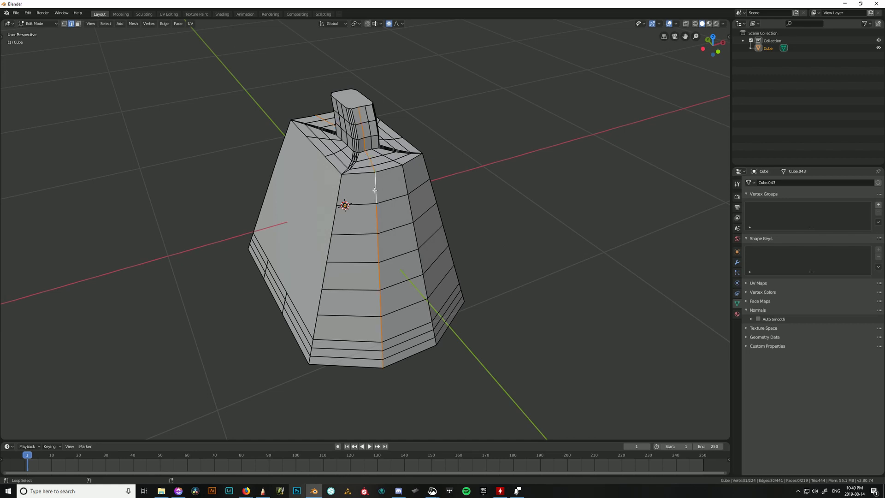
click(362, 117)
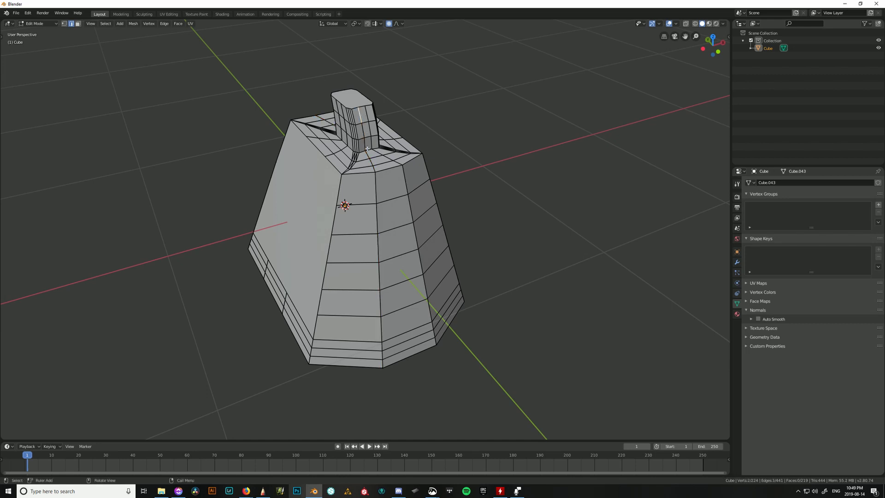
ctrl+click(386, 362)
shift+click(367, 114)
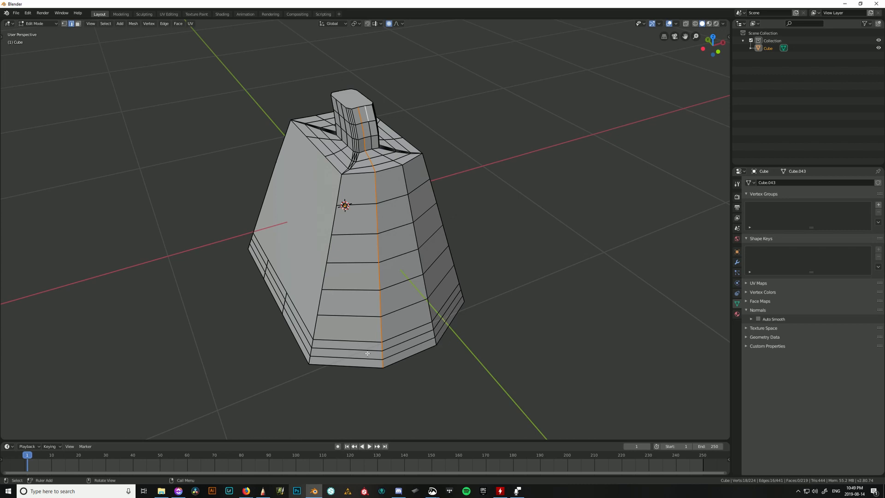
Select both edge paths bordering the moved column between neck and base, and bevel them 1.34 cm wide with 1 segment.
click(381, 365)
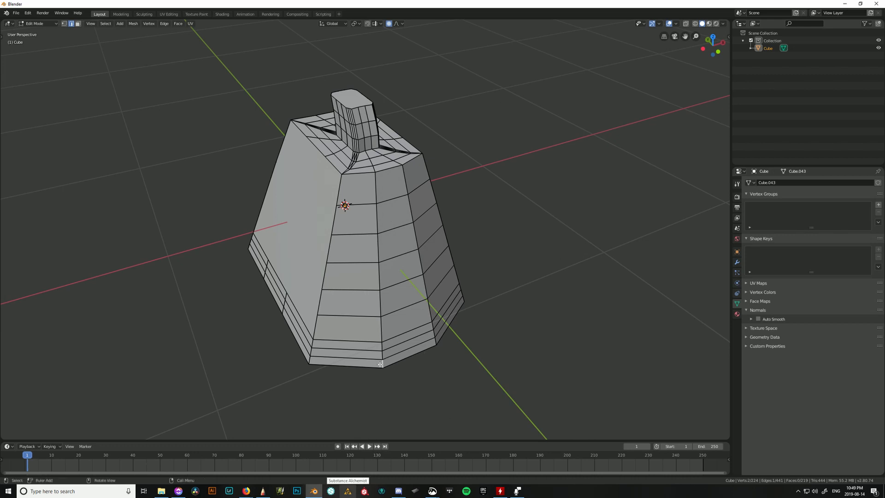
ctrl+click(359, 112)
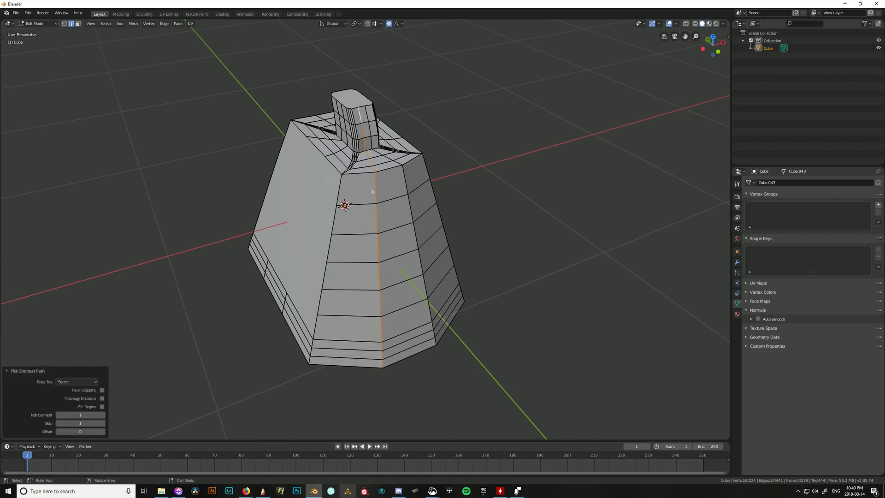
shift+click(367, 112)
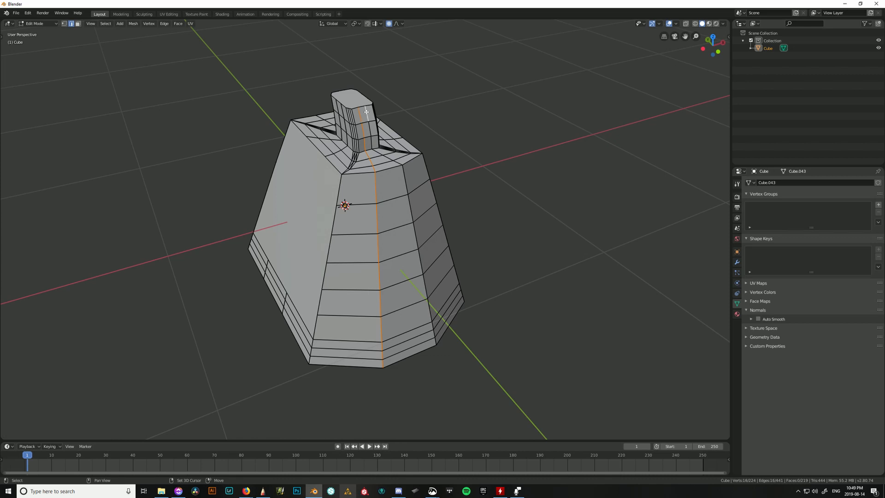
ctrl+click(436, 341)
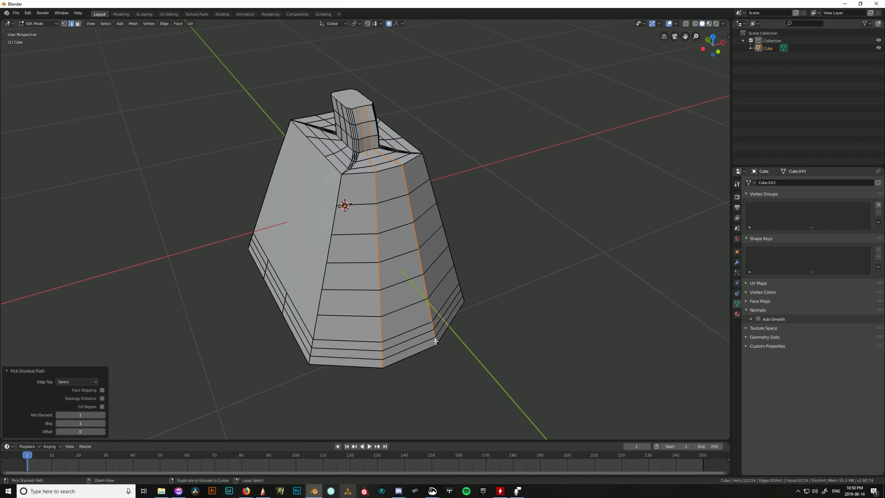
key(ctrl+b)
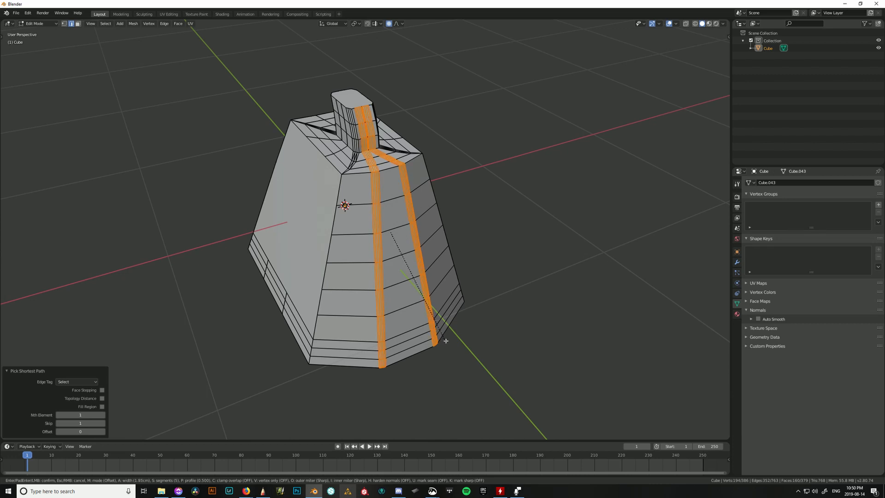
scroll(444, 340, down, 3)
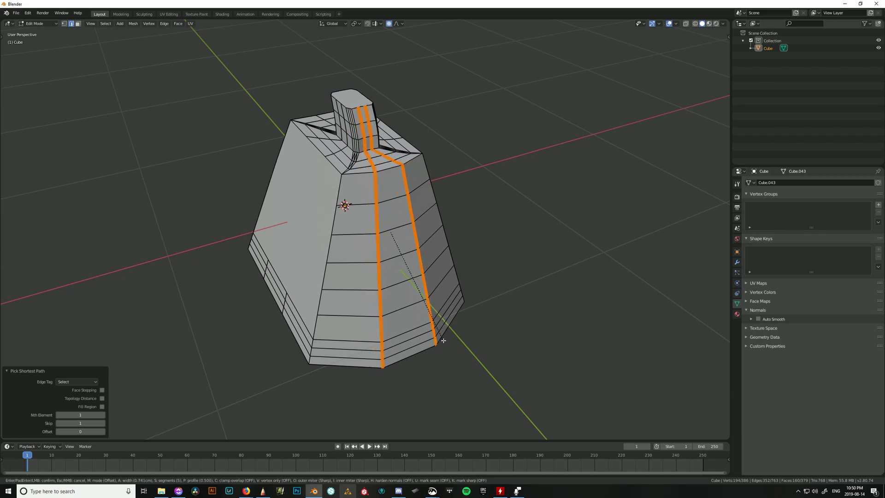
scroll(447, 340, down, 1)
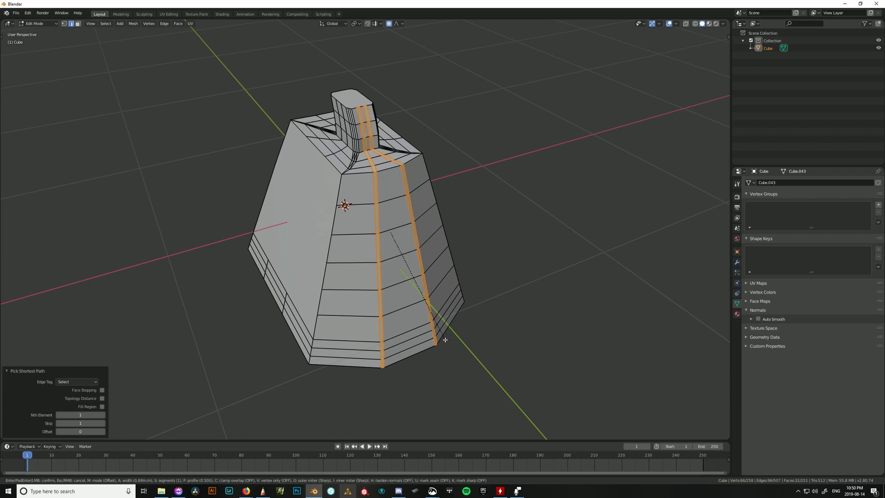
click(445, 339)
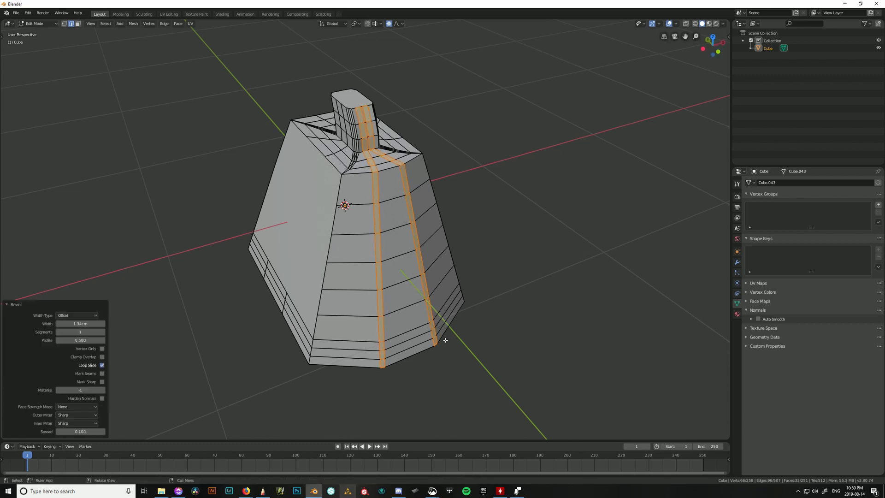
Turn off proportional editing and vertex-slide the two inner bevel vertices on the underside inward along their edges by a factor of 0.944.
click(508, 300)
click(386, 355)
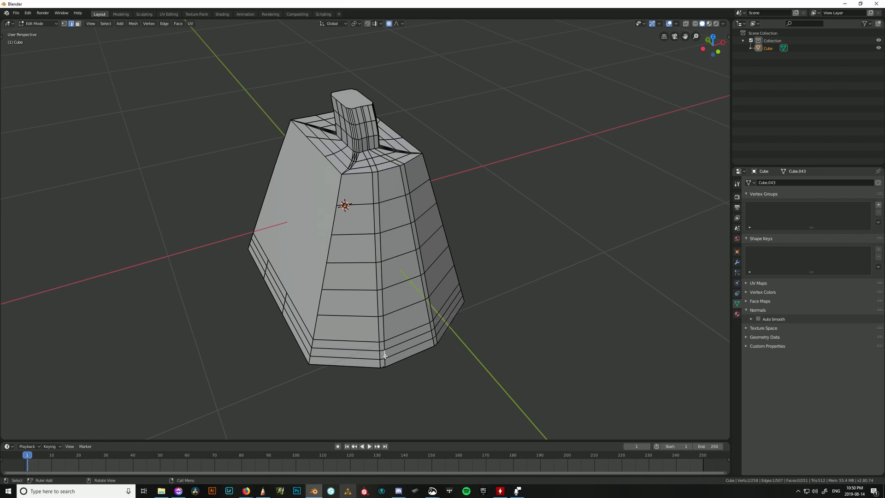
scroll(390, 362, up, 2)
middle_drag(402, 405, 402, 310)
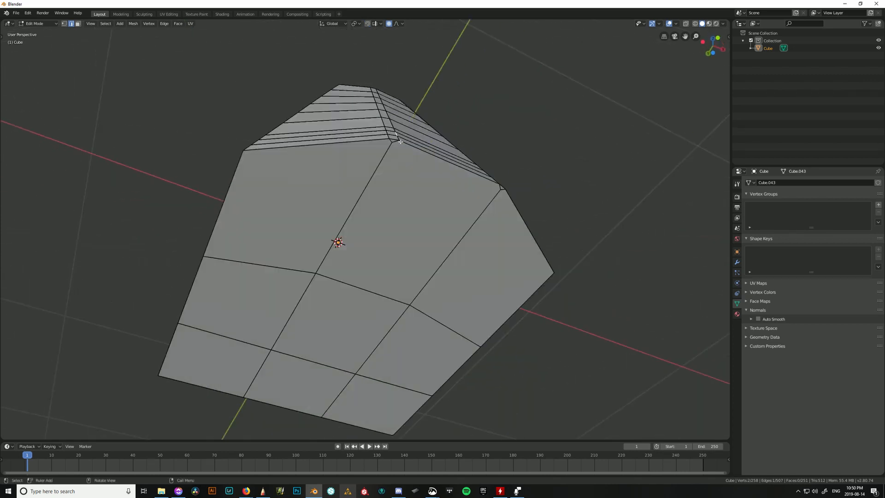
click(389, 149)
scroll(389, 135, up, 3)
key(1)
middle_drag(411, 122, 505, 181)
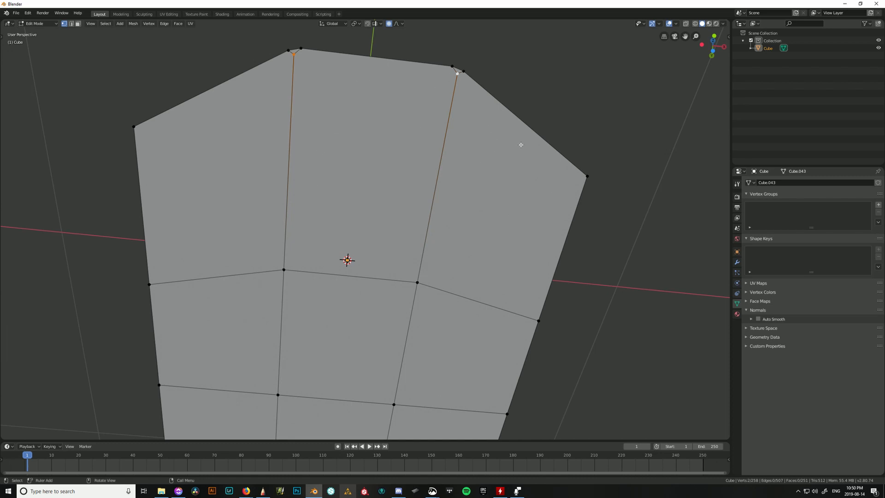
key(shift+v)
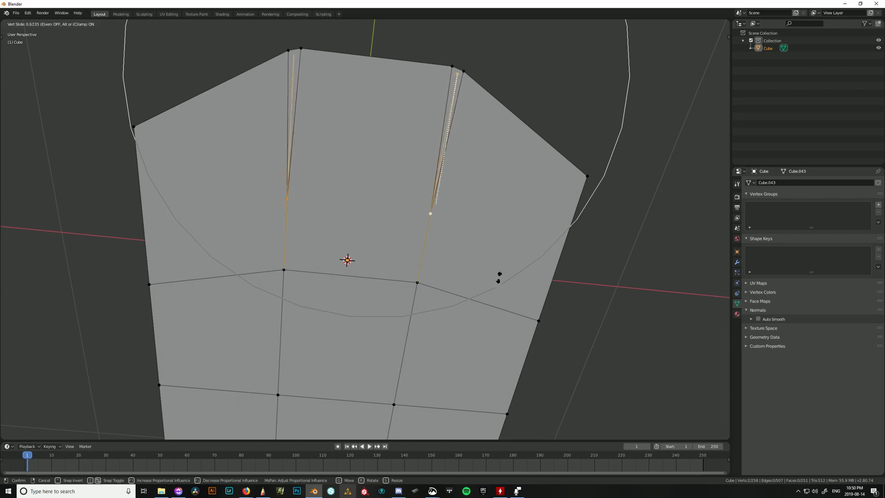
right_click(487, 327)
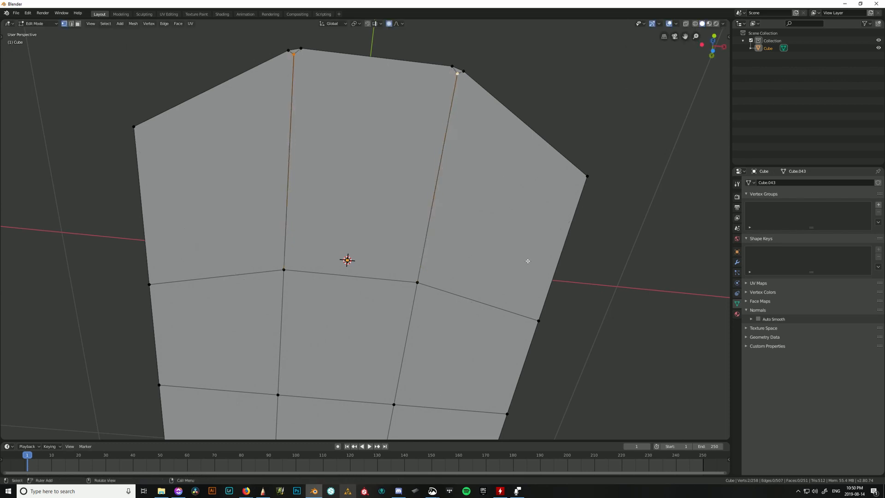
key(o)
key(shift+v)
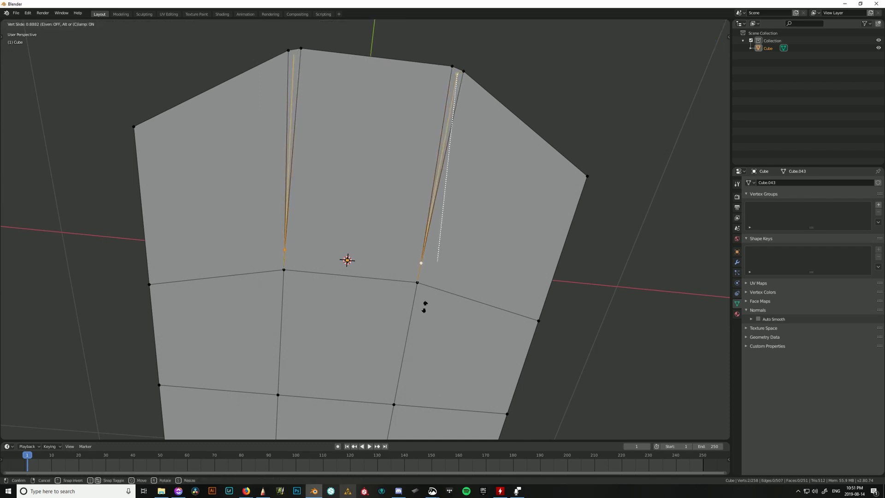
click(426, 274)
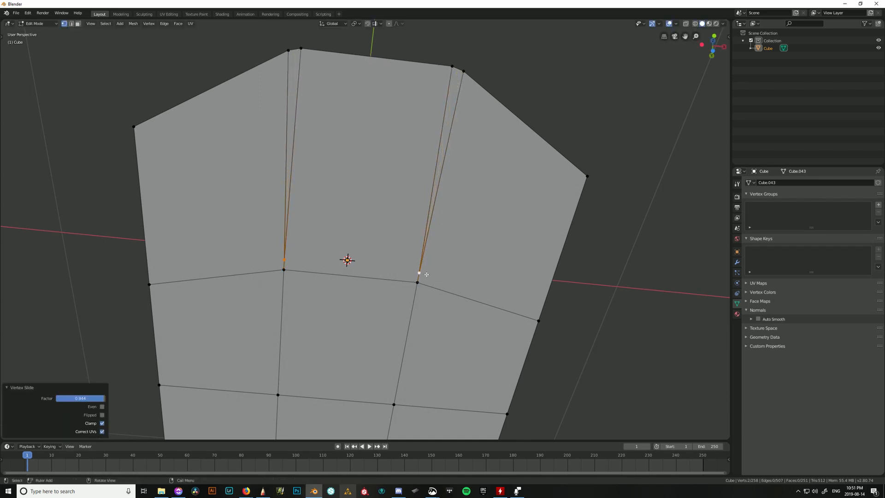
Merge the first slid vertex on the underside into its neighbouring grid vertex with At Last.
click(284, 269)
click(285, 260)
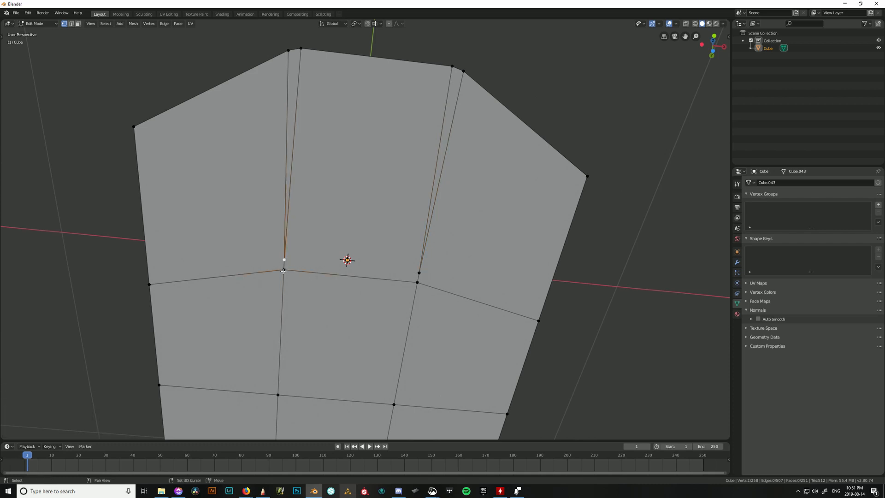
shift+click(283, 271)
key(alt+m)
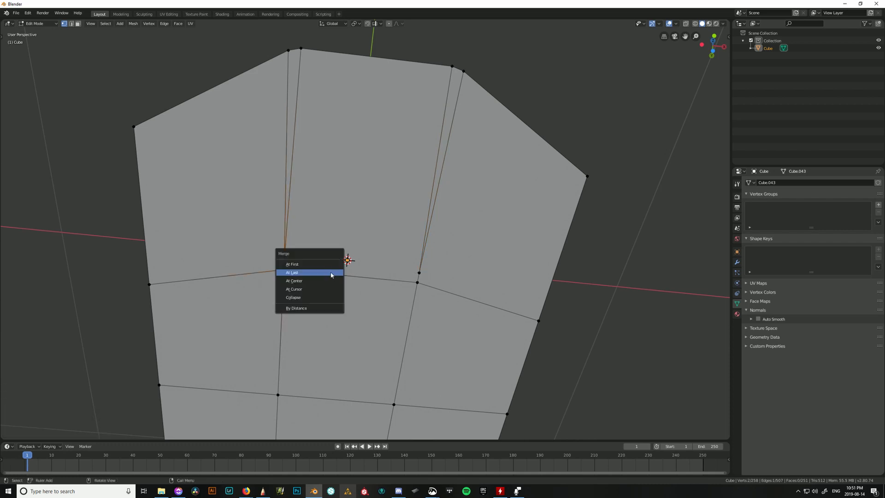
click(337, 270)
Merge the second slid vertex on the underside into its neighbouring grid vertex with At Last.
click(419, 273)
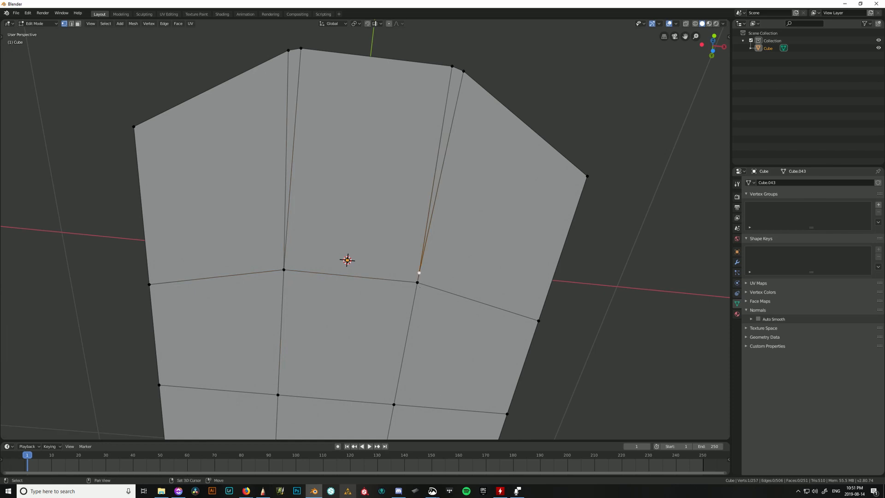
key(m)
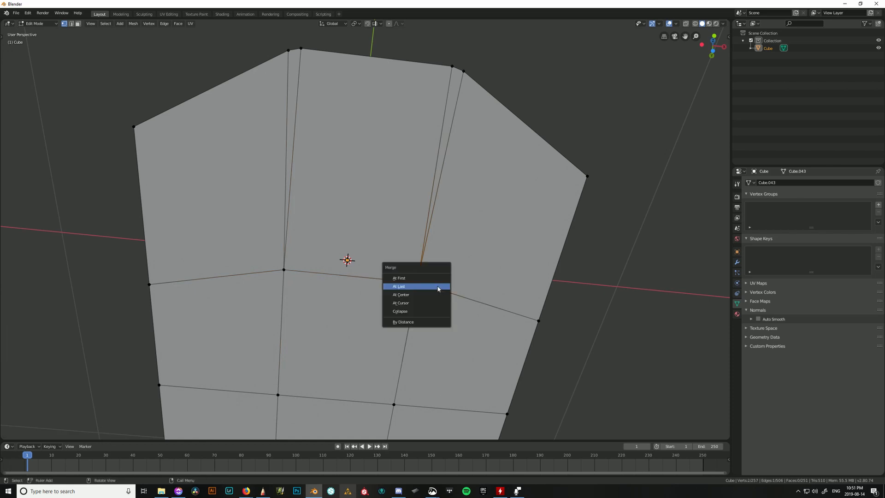
click(438, 286)
middle_drag(513, 101, 511, 138)
middle_drag(306, 302, 431, 273)
key(3)
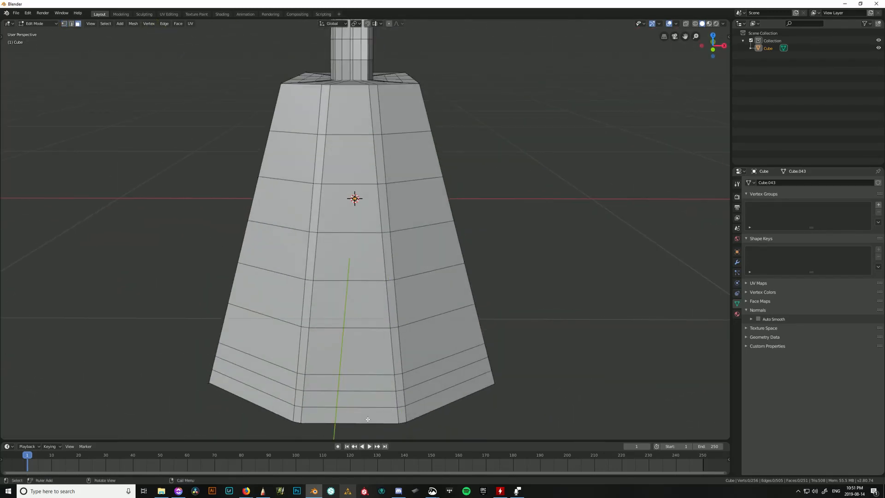
click(364, 418)
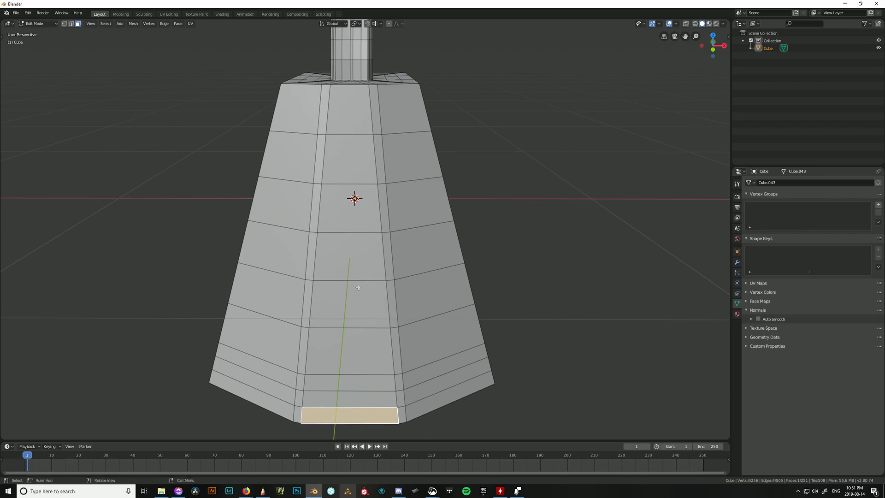
middle_drag(397, 397, 444, 356)
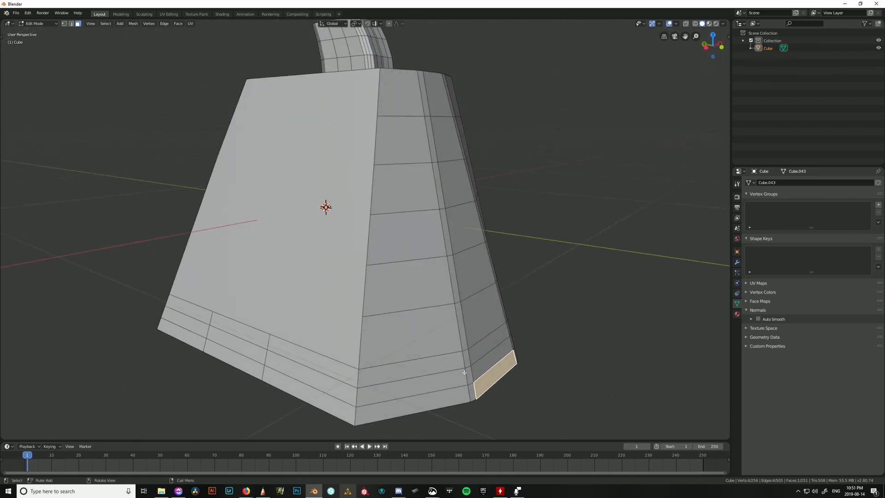
click(468, 396)
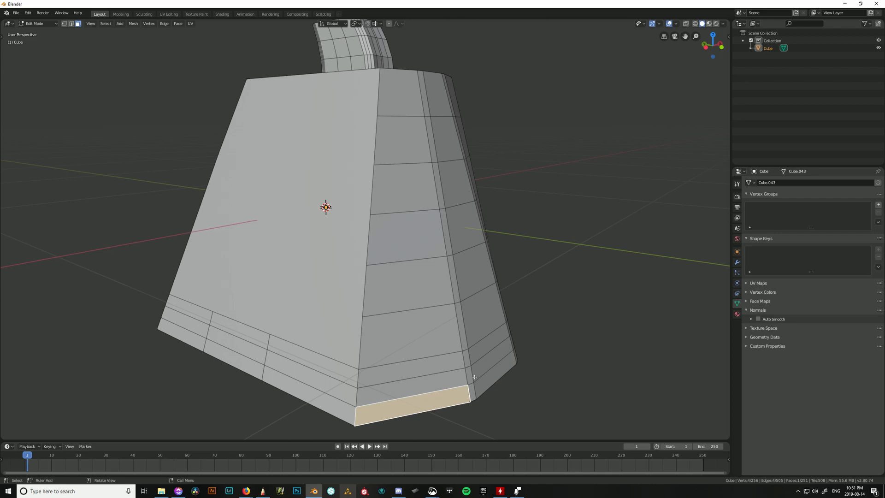
mouse_move(475, 376)
middle_down()
mouse_move(431, 375)
mouse_move(481, 381)
middle_up()
key(2)
click(416, 372)
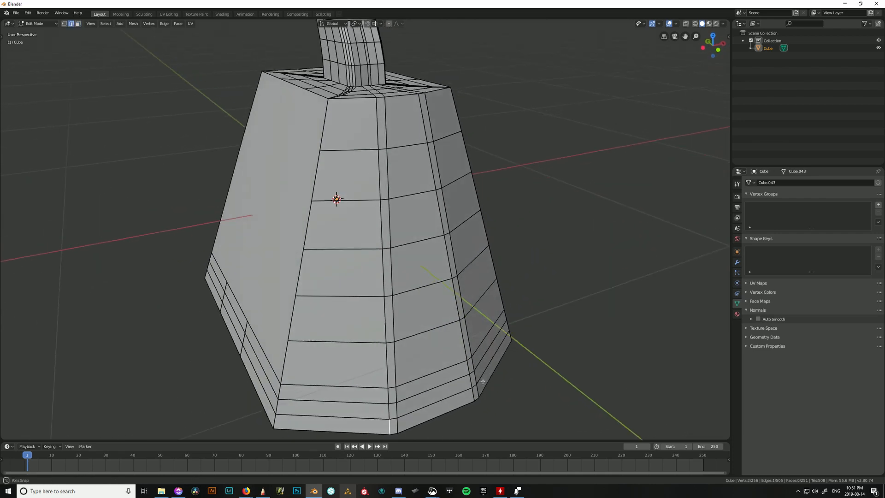
key(Tab)
middle_drag(409, 219, 442, 198)
key(Tab)
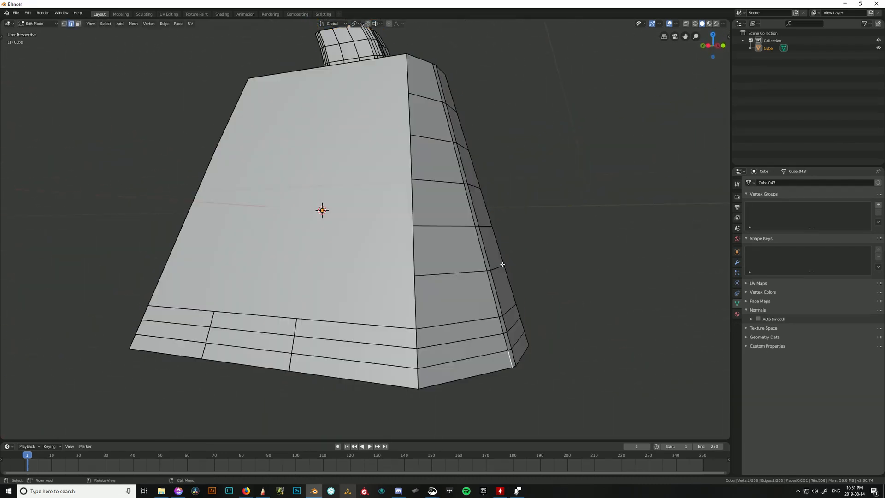
Turn on proportional editing and move the bevelled column's bottom face about -19 cm along Y with a proportional size of 0.75.
key(3)
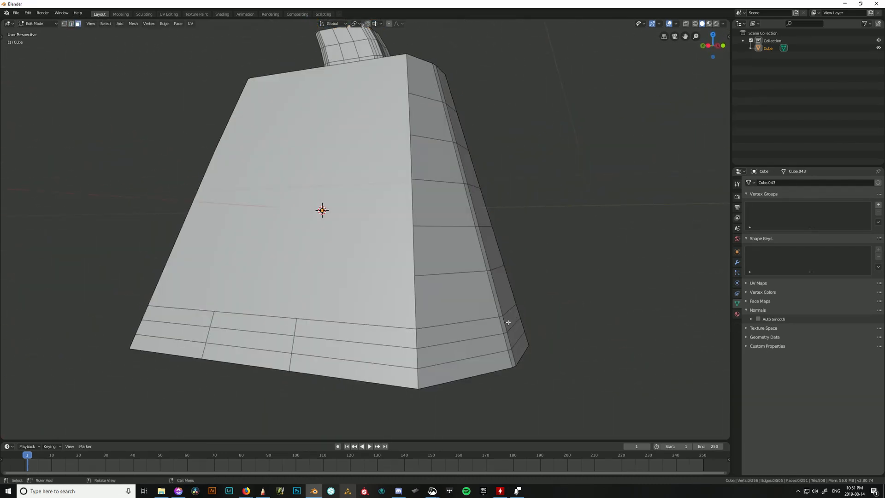
click(519, 345)
mouse_move(543, 322)
middle_down()
mouse_move(567, 328)
mouse_move(547, 330)
middle_up()
shift+middle_drag(546, 330, 394, 311)
key(shift+d)
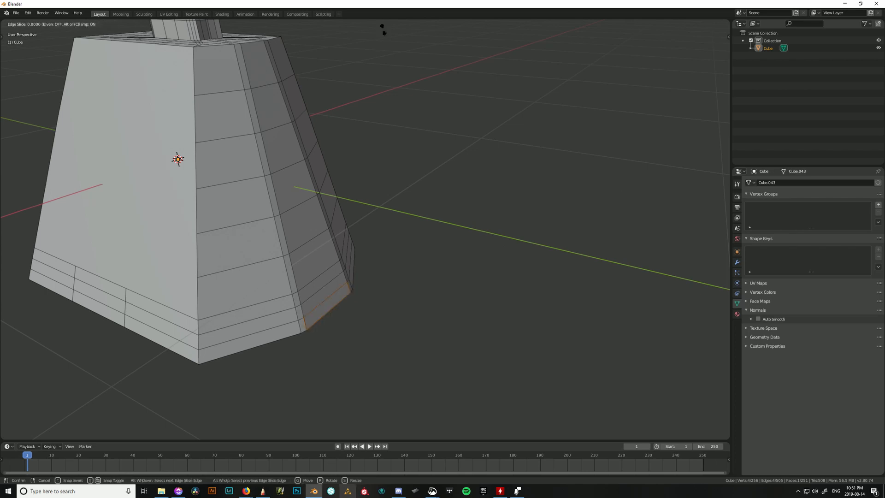
right_click(389, 36)
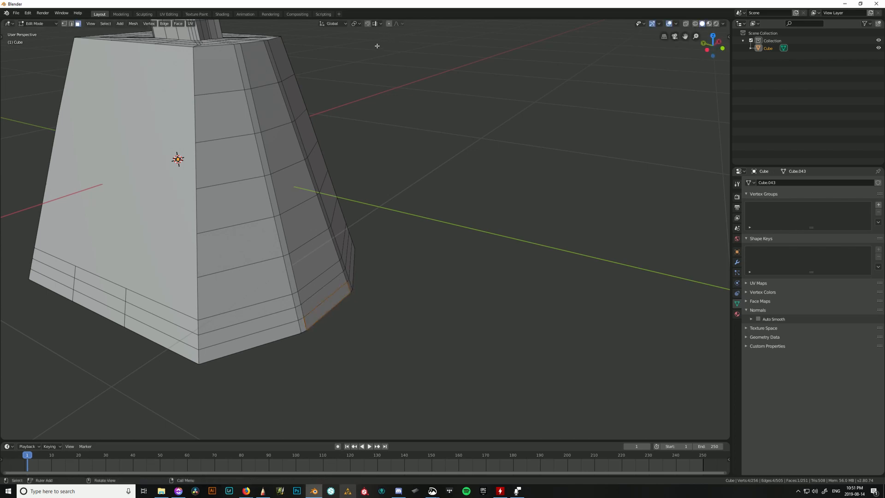
key(o)
click(319, 310)
key(g)
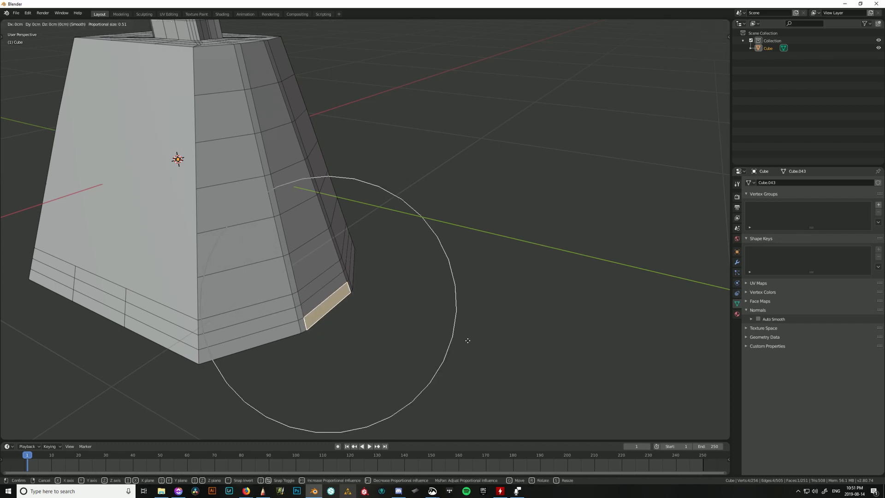
key(y)
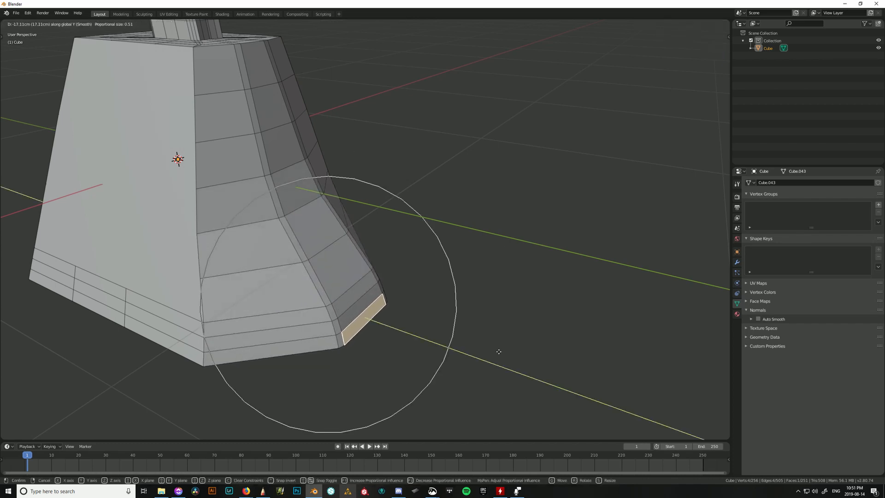
scroll(487, 349, down, 4)
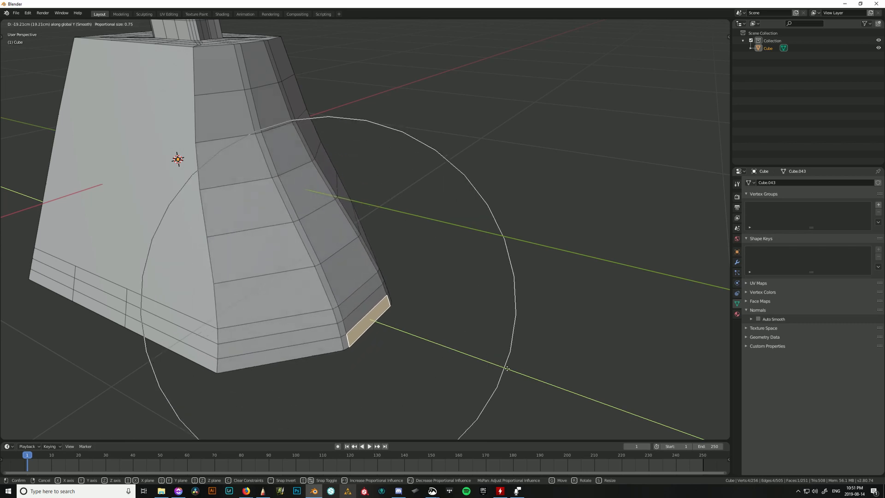
click(505, 365)
Return to object mode and apply Shade Smooth to the cube object.
middle_drag(505, 364, 549, 289)
key(Tab)
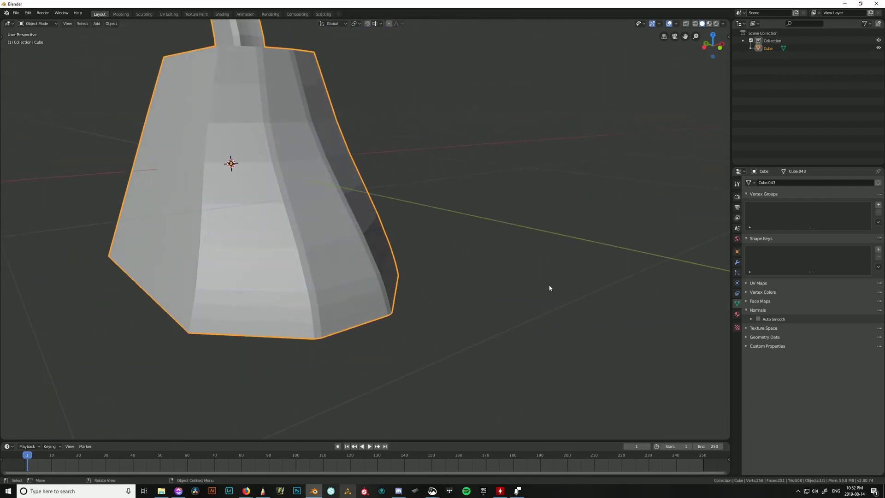
right_click(304, 224)
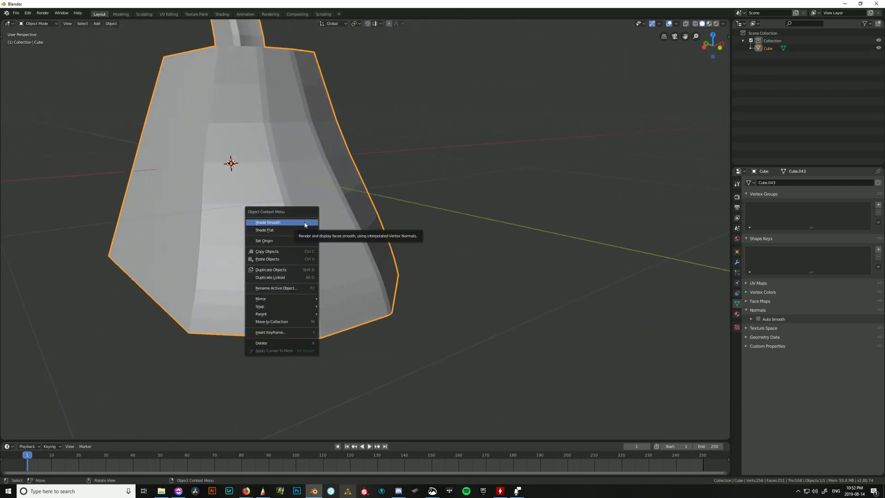
right_click(347, 221)
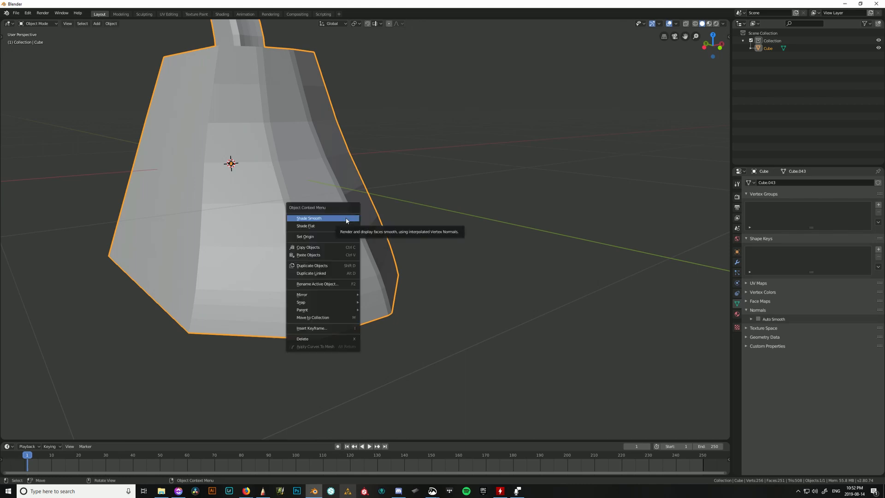
click(347, 221)
middle_drag(419, 247, 418, 277)
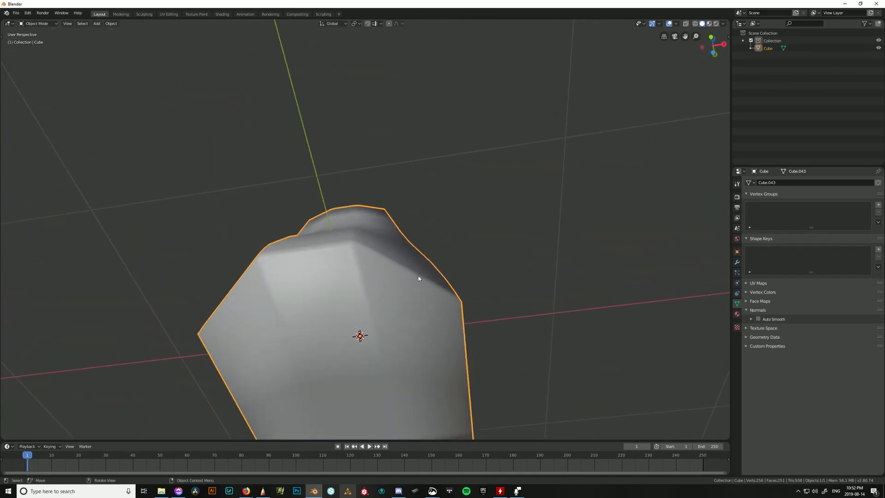
middle_drag(234, 310, 313, 267)
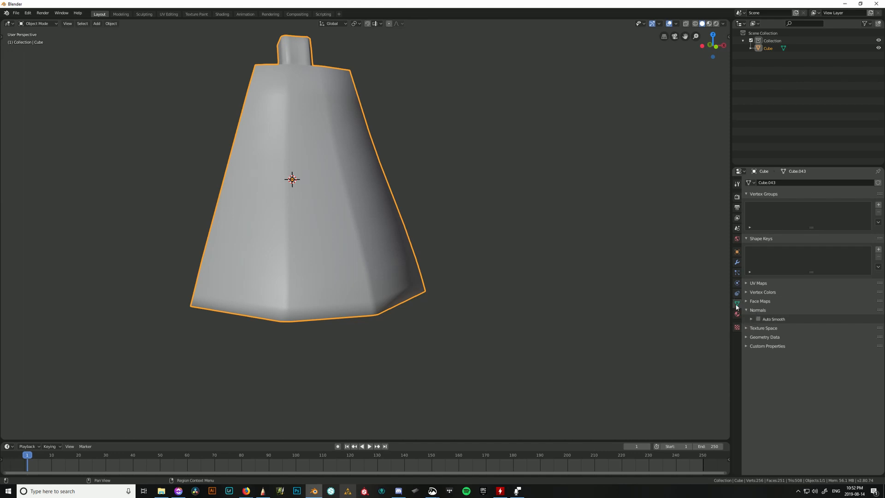
Enable Auto Smooth in the mesh's normals settings and raise its angle to 156°.
click(758, 319)
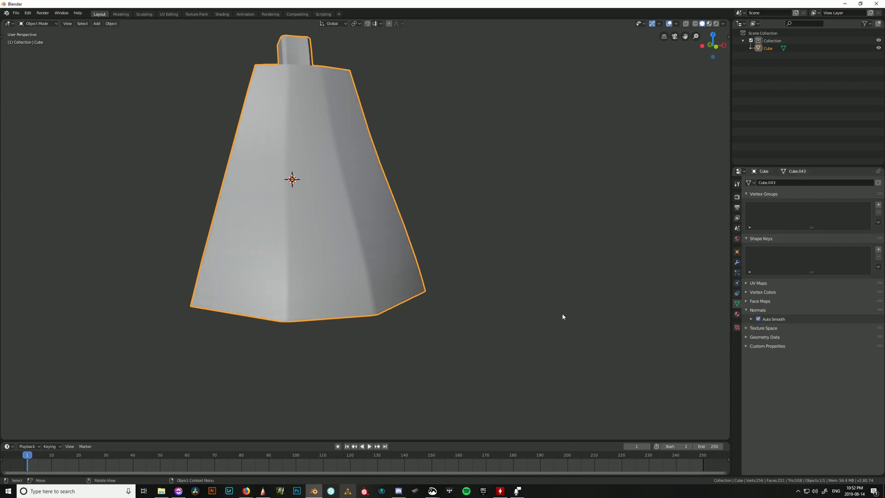
mouse_move(720, 322)
middle_down()
mouse_move(500, 320)
mouse_move(488, 296)
mouse_move(450, 316)
mouse_move(446, 342)
mouse_move(692, 331)
middle_up()
click(753, 319)
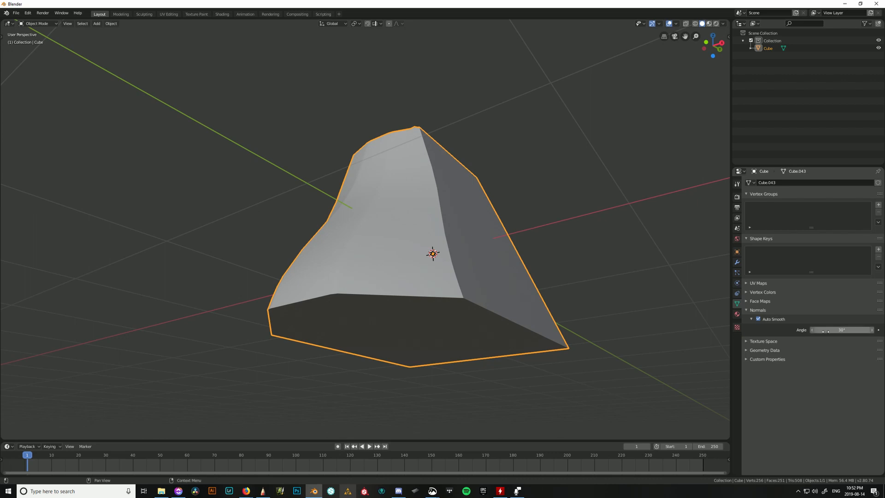
mouse_move(825, 330)
mouse_down()
mouse_move(853, 331)
mouse_move(790, 332)
mouse_move(825, 332)
mouse_move(799, 332)
mouse_move(791, 354)
mouse_move(833, 356)
mouse_move(787, 343)
mouse_move(803, 340)
mouse_up()
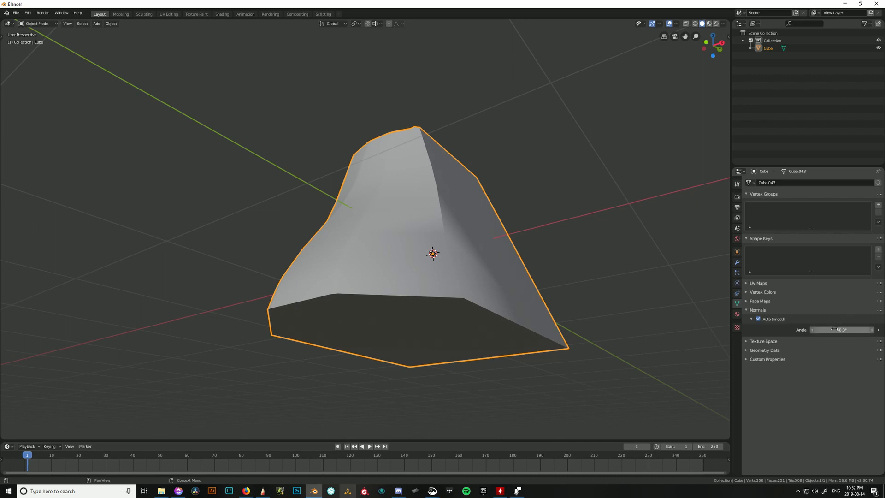
drag(836, 330, 876, 330)
Set the Auto Smooth angle to 125° and return to object mode.
key(Tab)
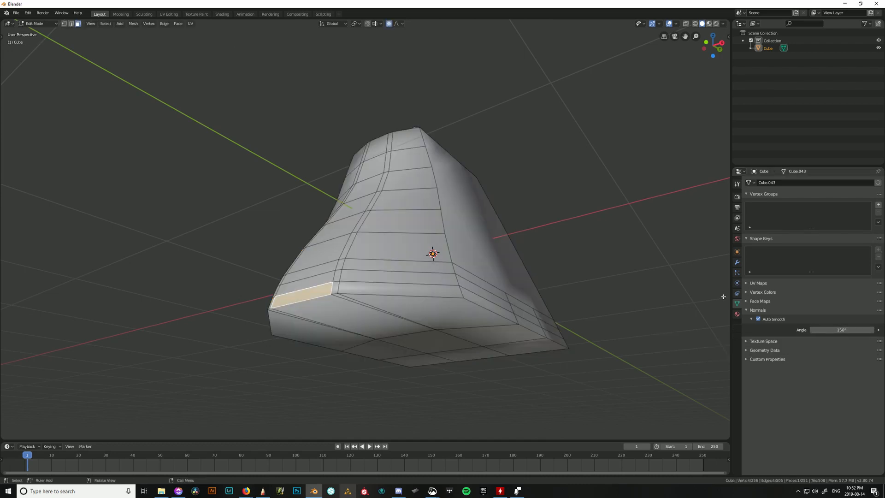
key(Tab)
key(Tab)
drag(848, 330, 844, 330)
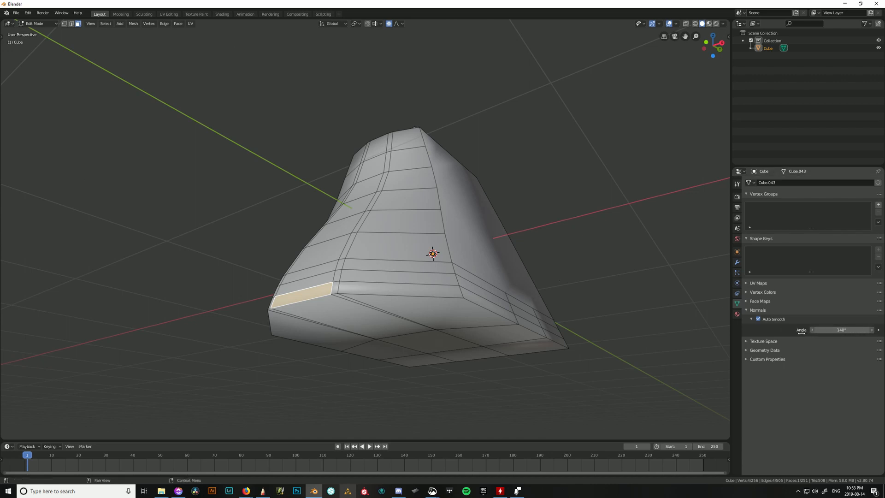
drag(748, 326, 771, 340)
drag(825, 330, 836, 348)
key(Tab)
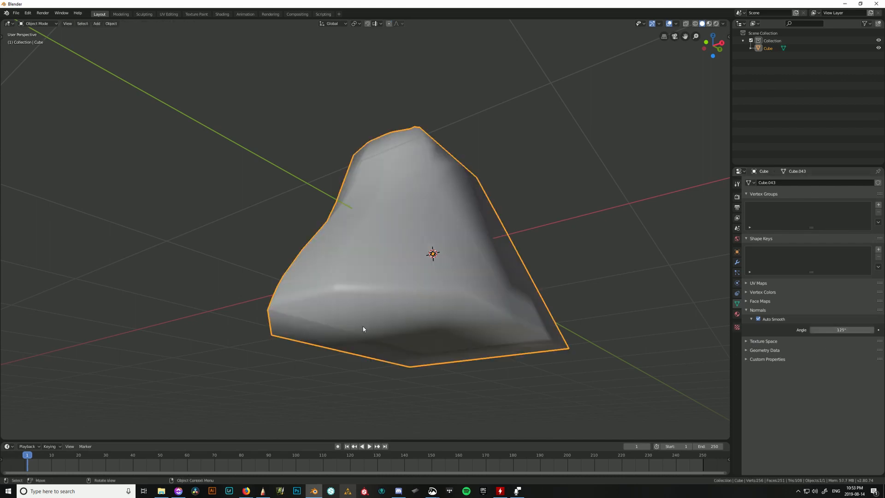
Select all edges around the perimeter of the base's underside, mark them sharp, and return to object mode to check the shading.
key(Tab)
middle_drag(375, 324, 389, 296)
key(2)
click(360, 280)
click(374, 293)
key(alt+a)
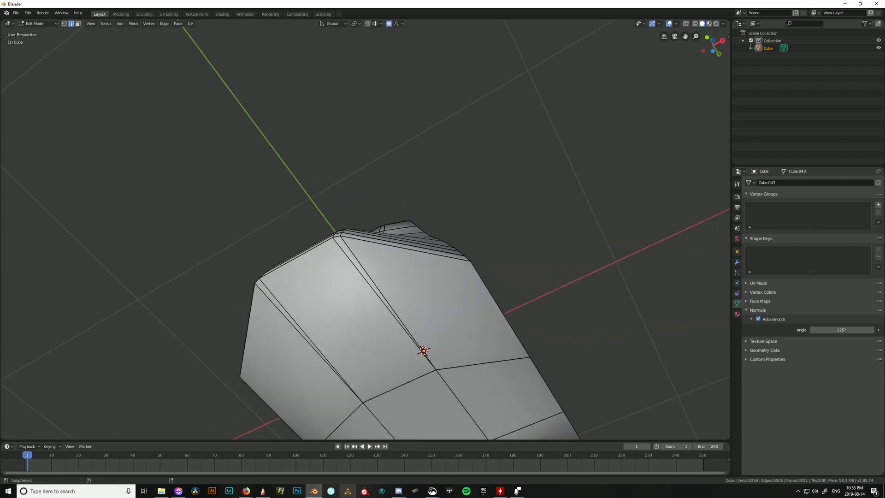
alt+click(374, 248)
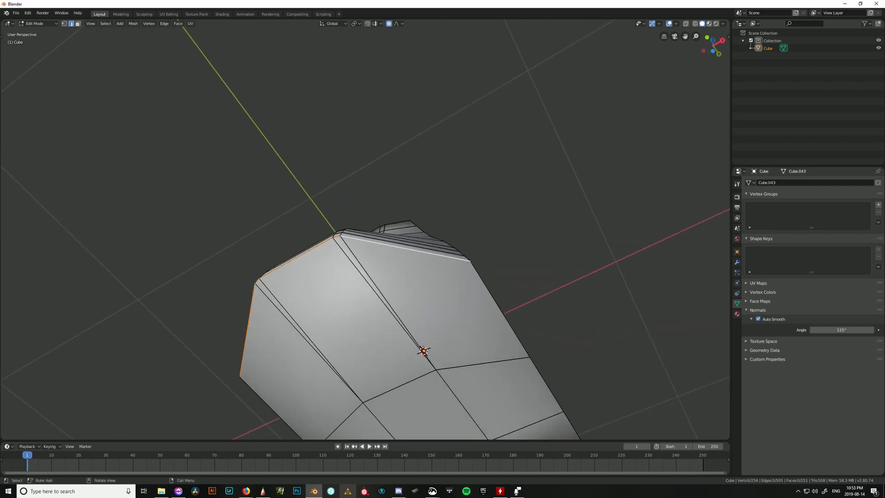
middle_drag(375, 247, 337, 283)
alt+shift+click(490, 283)
middle_drag(574, 296, 408, 363)
alt+shift+click(432, 273)
alt+shift+click(377, 346)
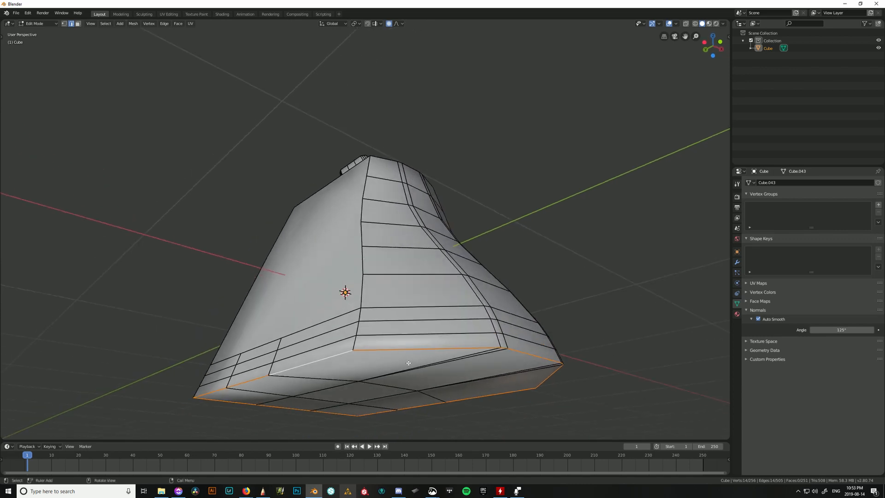
key(ctrl+e)
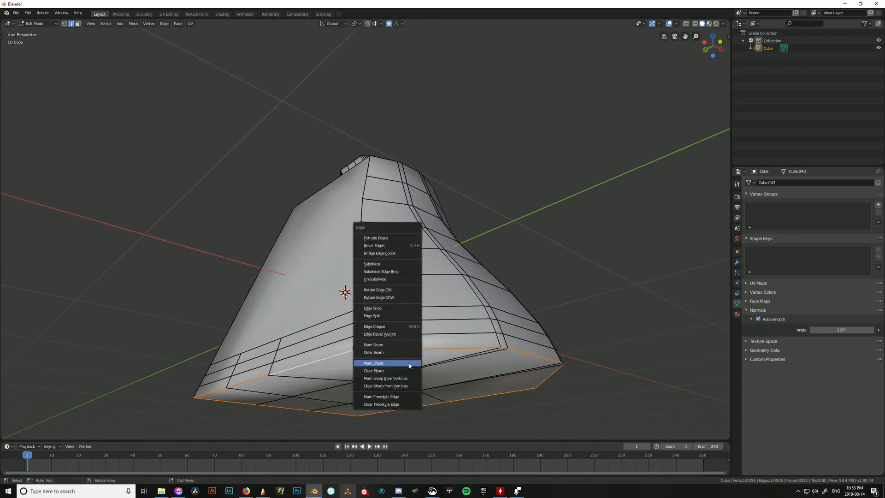
click(409, 363)
click(630, 365)
key(Tab)
middle_drag(639, 364, 360, 363)
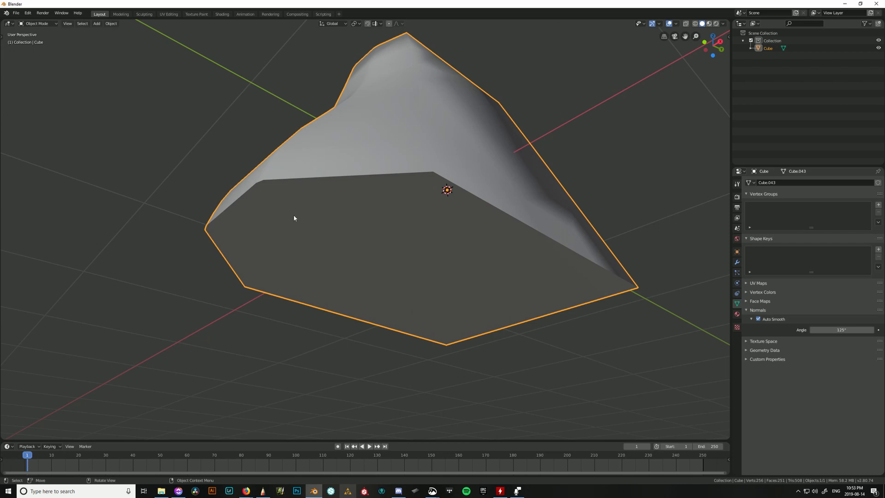
middle_drag(366, 280, 444, 271)
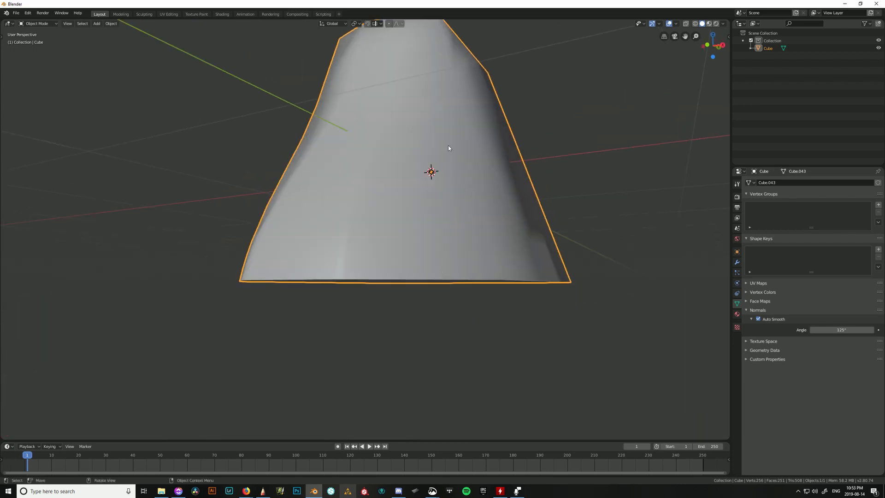
middle_drag(448, 146, 366, 247)
Enter edit mode and try selecting the vertical edge loop along one corner of the body's curved front.
key(Tab)
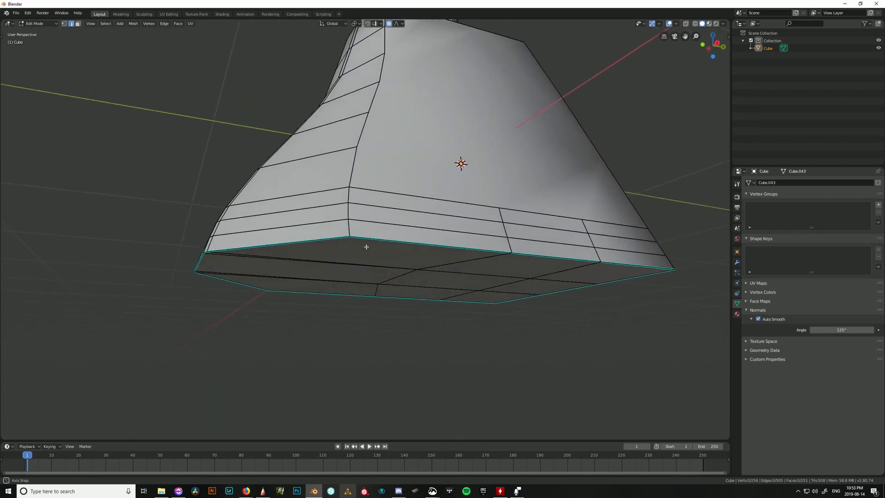
click(348, 228)
middle_drag(440, 199, 449, 222)
alt+shift+click(394, 269)
middle_drag(394, 272, 413, 282)
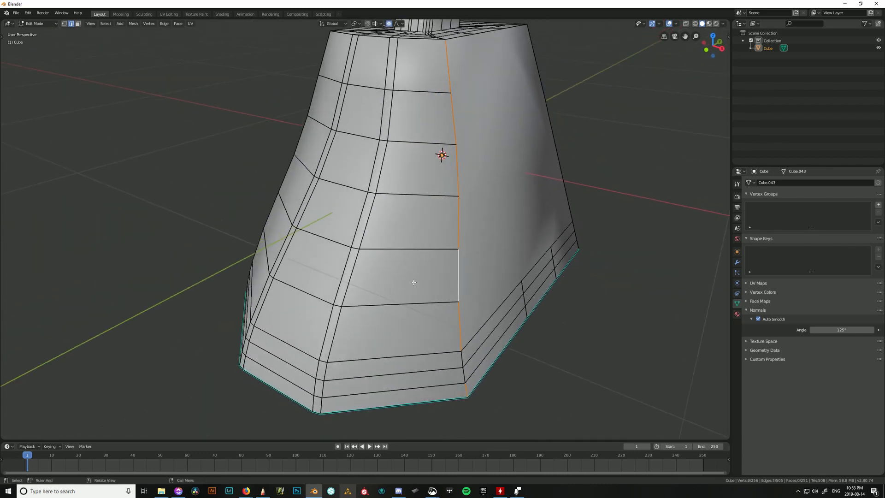
scroll(413, 283, down, 2)
click(452, 320)
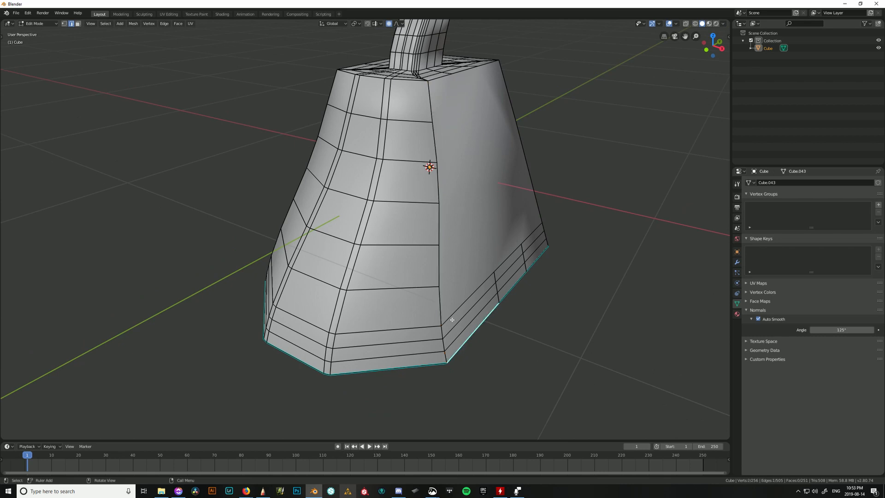
click(440, 265)
alt+click(439, 270)
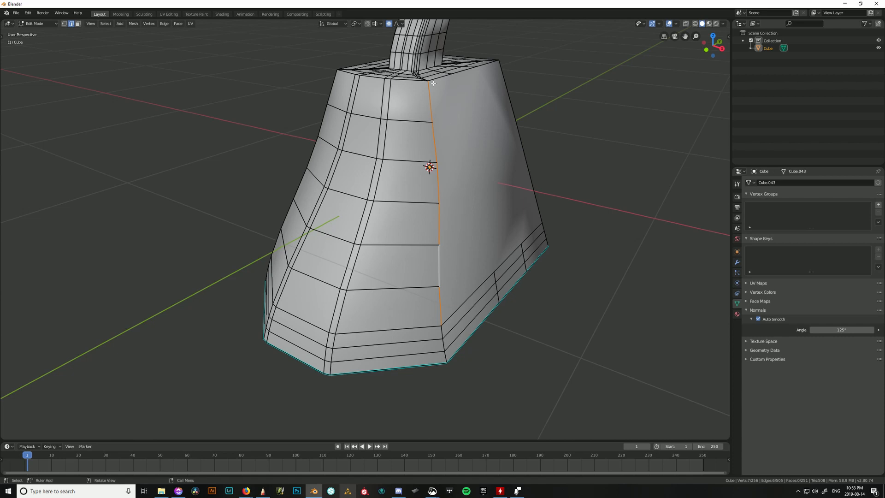
middle_drag(467, 114, 449, 321)
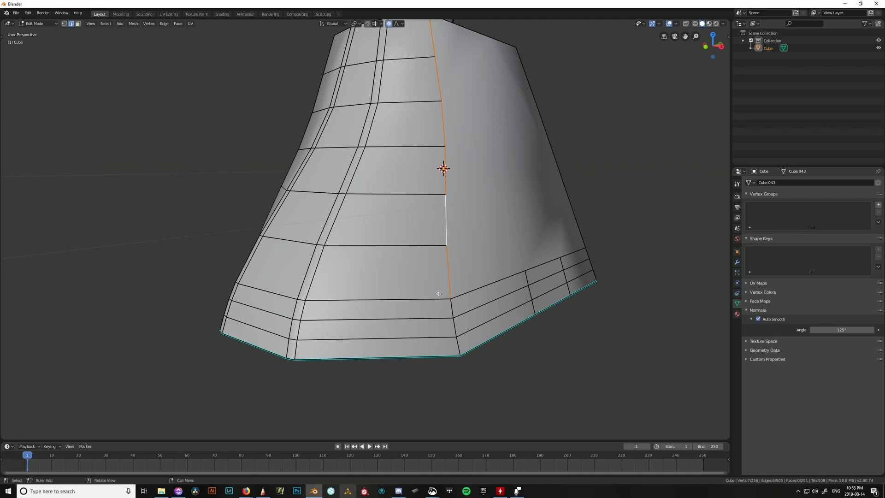
middle_drag(476, 193, 356, 202)
middle_drag(466, 202, 410, 262)
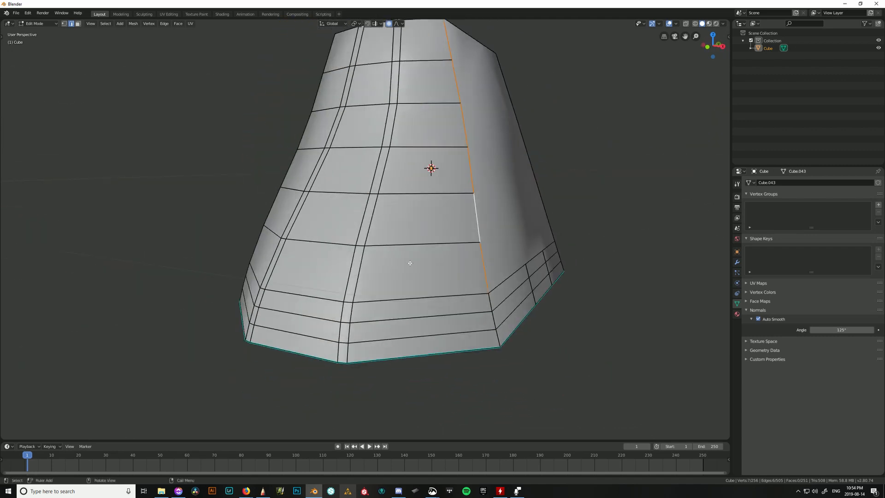
Select the vertical edge paths at both corners of the curved front, running from the base's lower edge to the upper rim.
click(497, 338)
middle_drag(498, 339, 443, 201)
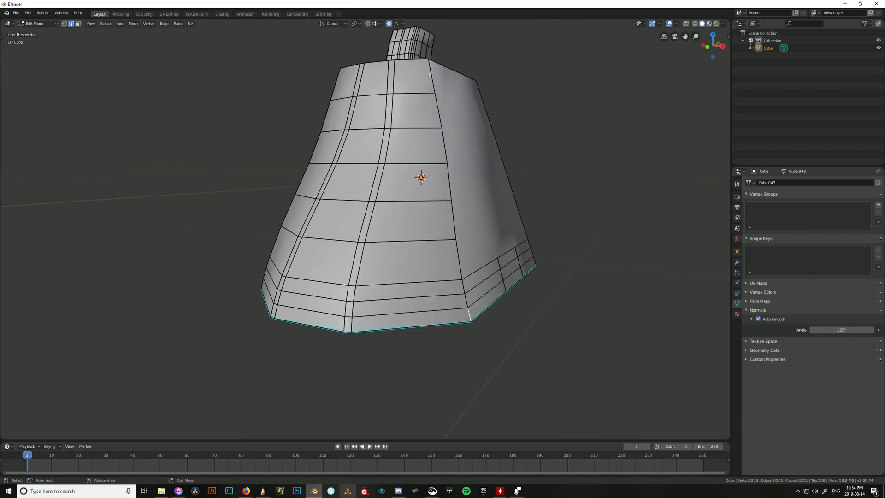
ctrl+click(456, 306)
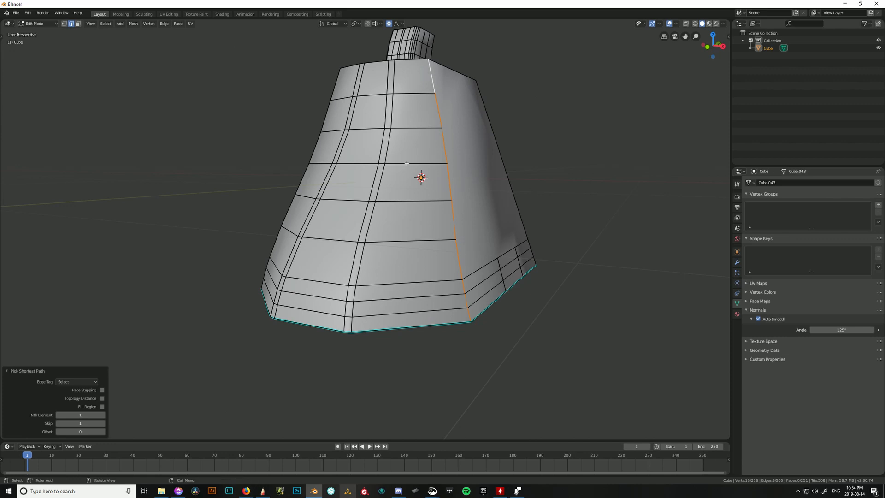
middle_drag(407, 163, 353, 84)
shift+click(351, 84)
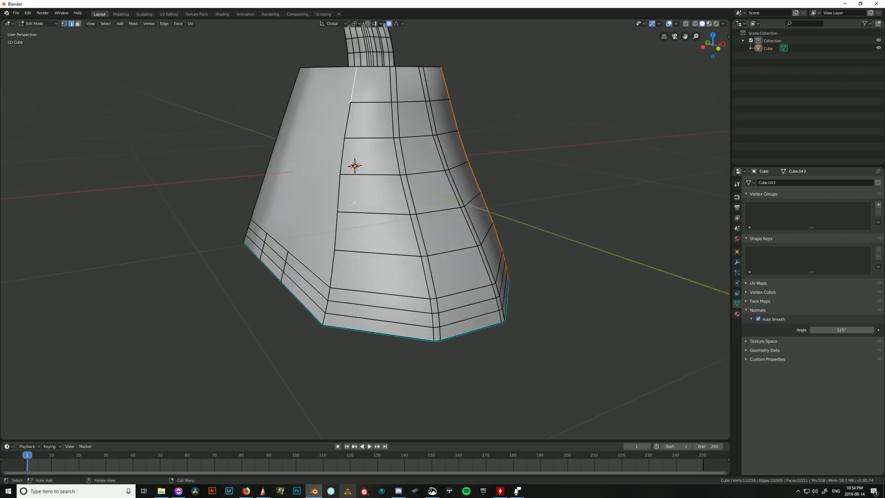
ctrl+click(324, 321)
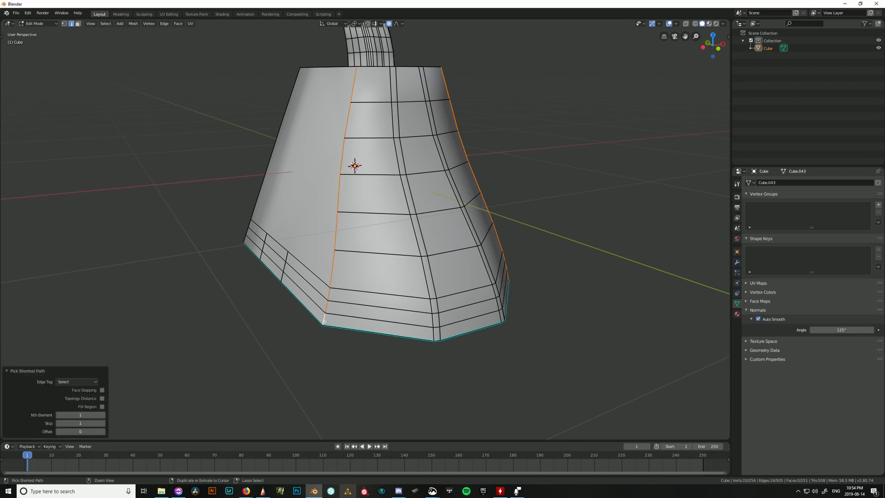
Bevel the two selected corner edge paths with a width of 3.72 cm, trying 8 segments and settling on 1.
middle_drag(324, 321, 452, 259)
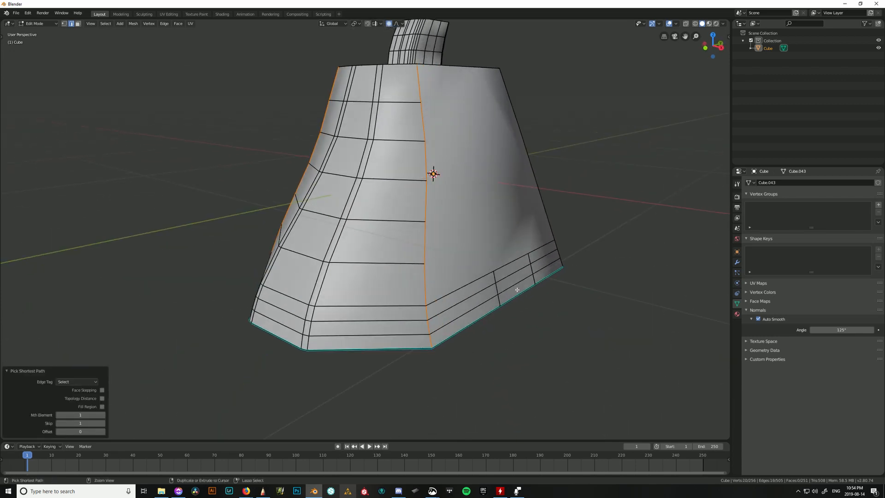
middle_drag(517, 290, 461, 323)
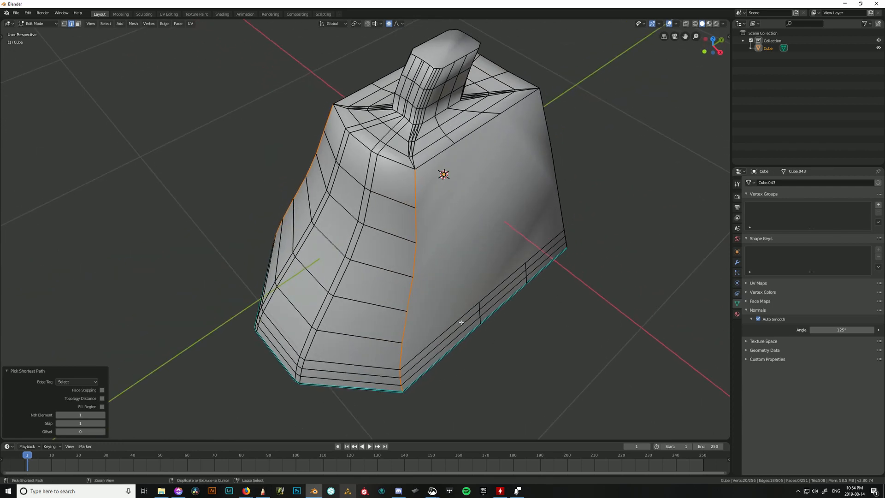
key(ctrl+b)
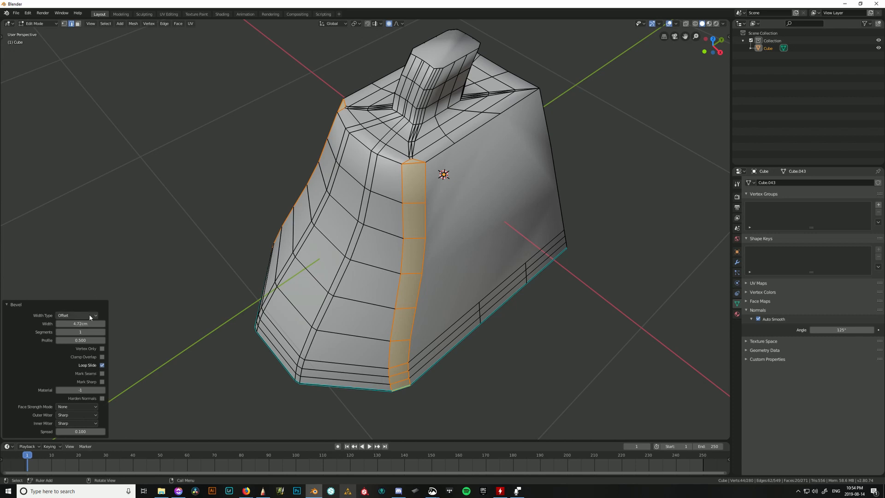
mouse_move(81, 324)
mouse_down()
mouse_move(92, 324)
mouse_move(64, 323)
mouse_move(90, 323)
mouse_move(84, 328)
mouse_up()
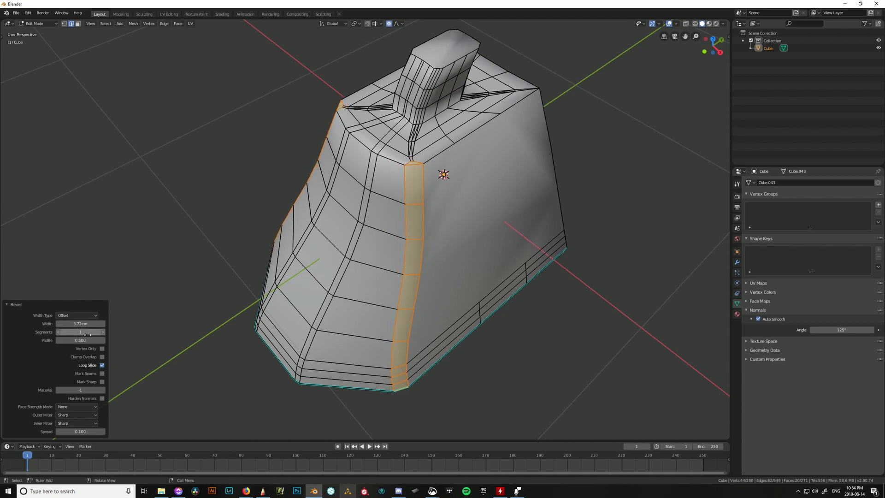
ctrl+scroll(83, 333, up, 4)
ctrl+scroll(82, 333, down, 4)
ctrl+scroll(83, 333, up, 3)
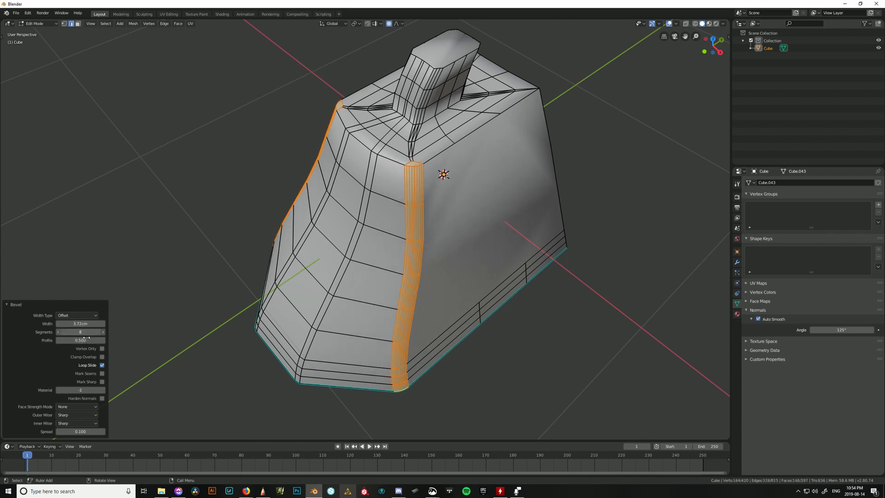
ctrl+scroll(82, 334, down, 1)
ctrl+scroll(81, 339, down, 1)
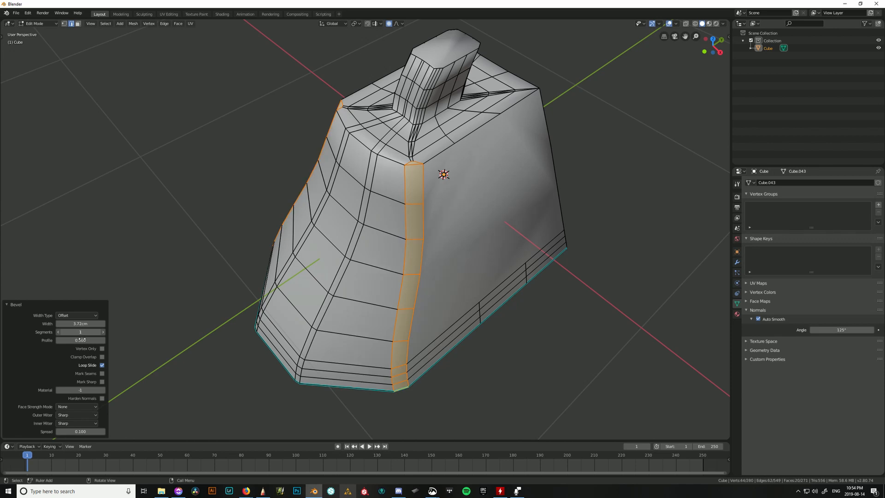
ctrl+scroll(81, 339, up, 3)
ctrl+scroll(82, 339, down, 1)
Try the Depth and Percent width types on the bevel with adjusted widths, and return it to Offset.
click(76, 315)
click(76, 340)
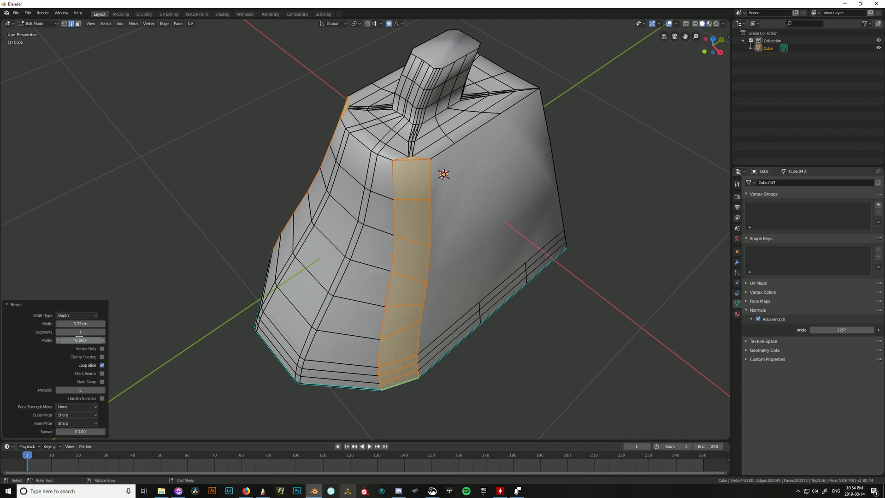
click(79, 316)
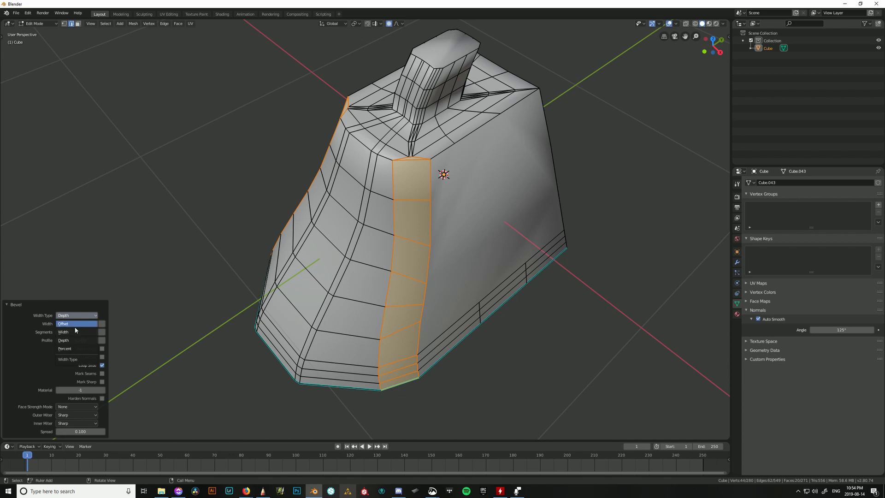
click(72, 349)
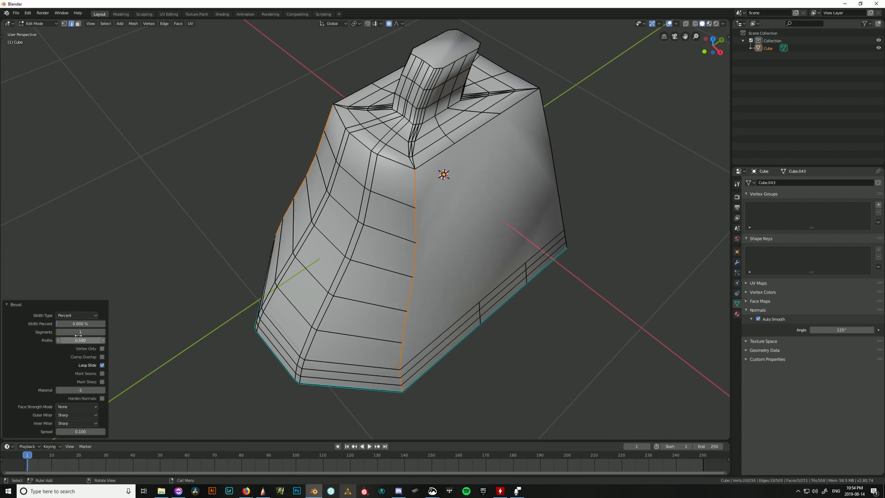
mouse_move(79, 324)
mouse_down()
mouse_move(106, 324)
mouse_move(92, 325)
mouse_up()
click(85, 318)
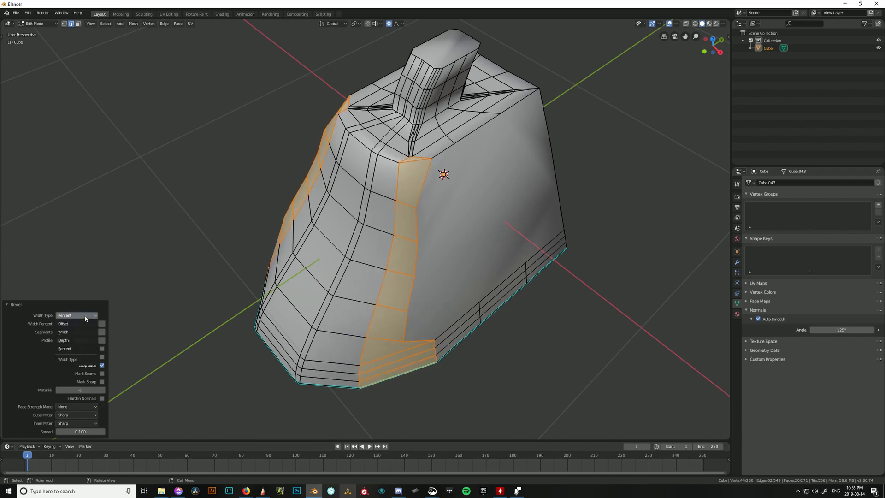
click(81, 341)
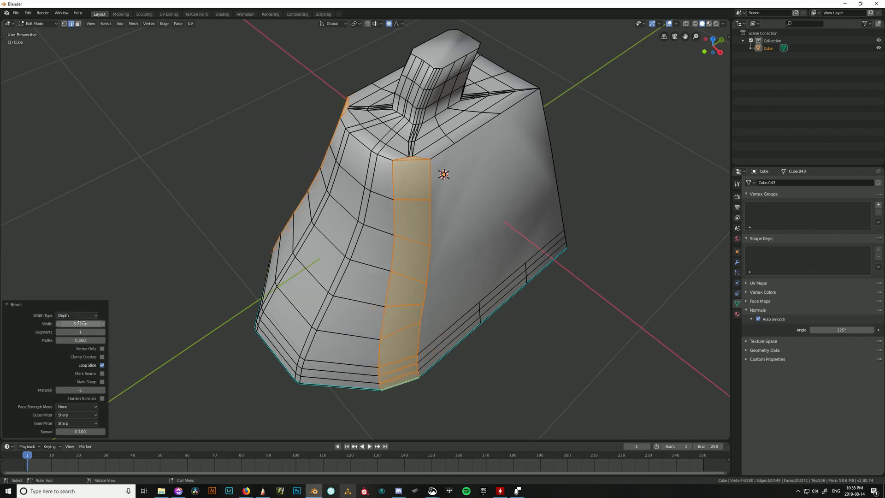
drag(81, 327, 80, 330)
click(79, 317)
click(76, 323)
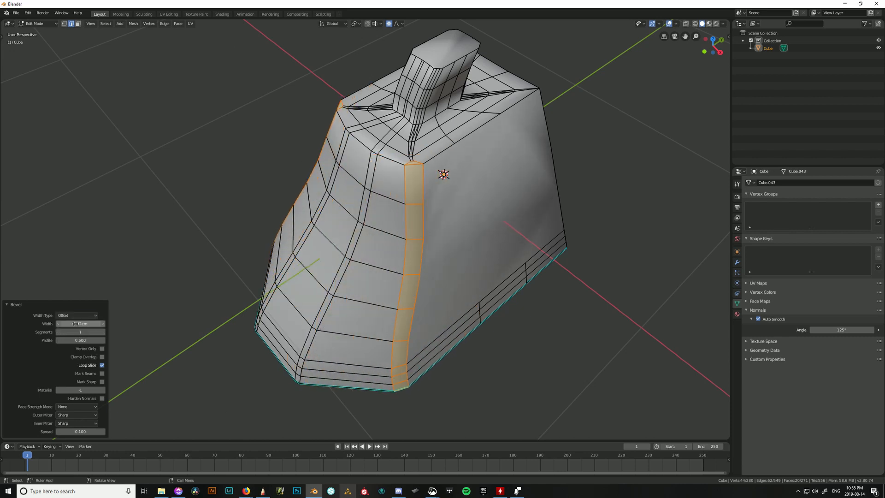
Examine the bevelled front corners from several sides and compare their shading in object and edit mode.
middle_drag(489, 298, 373, 326)
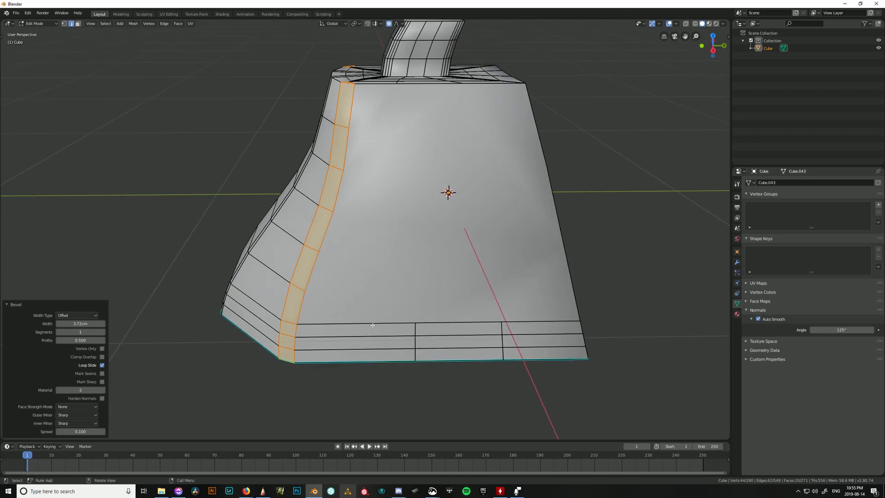
middle_drag(542, 198, 596, 290)
middle_drag(420, 280, 321, 235)
middle_drag(386, 270, 330, 260)
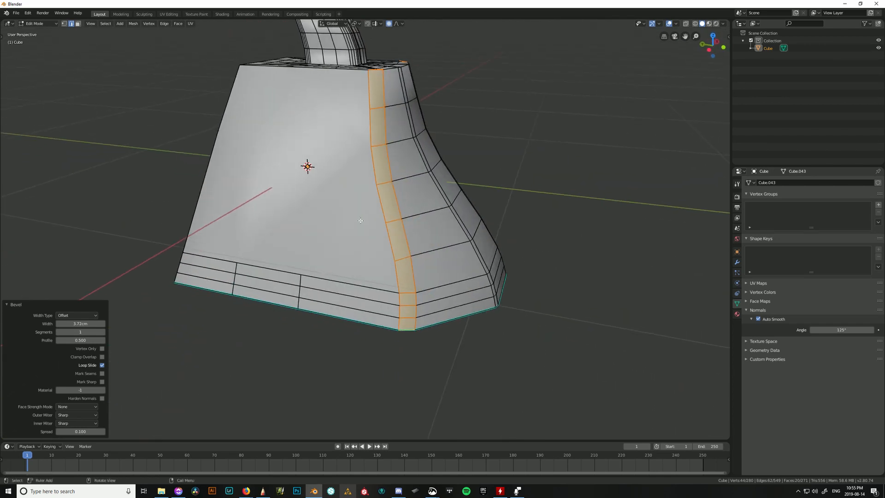
middle_drag(346, 229, 285, 161)
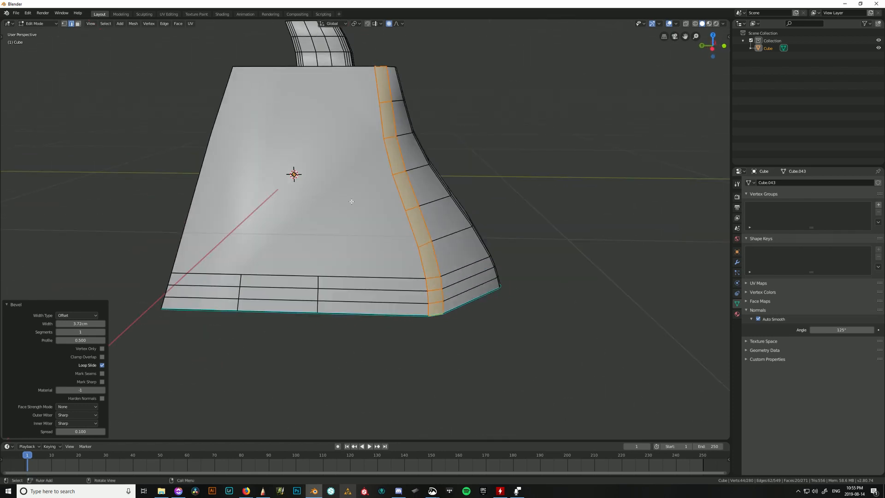
middle_drag(356, 258, 447, 315)
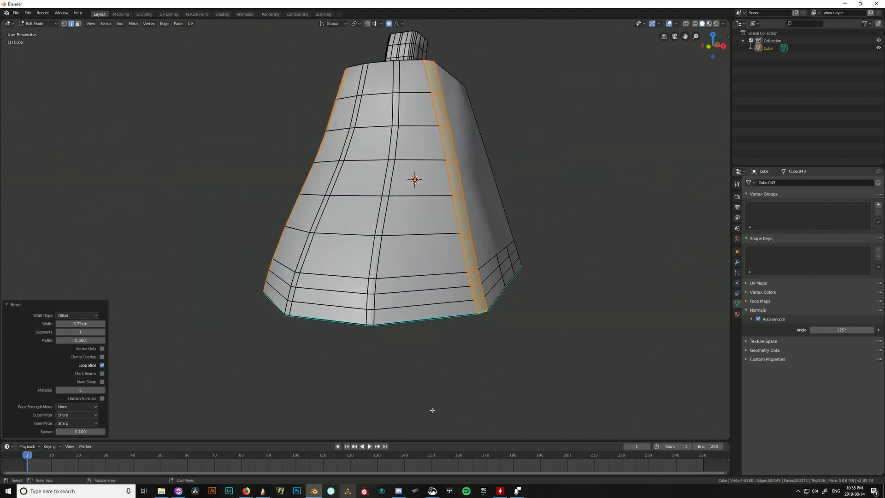
key(Tab)
key(Tab)
middle_drag(540, 330, 333, 236)
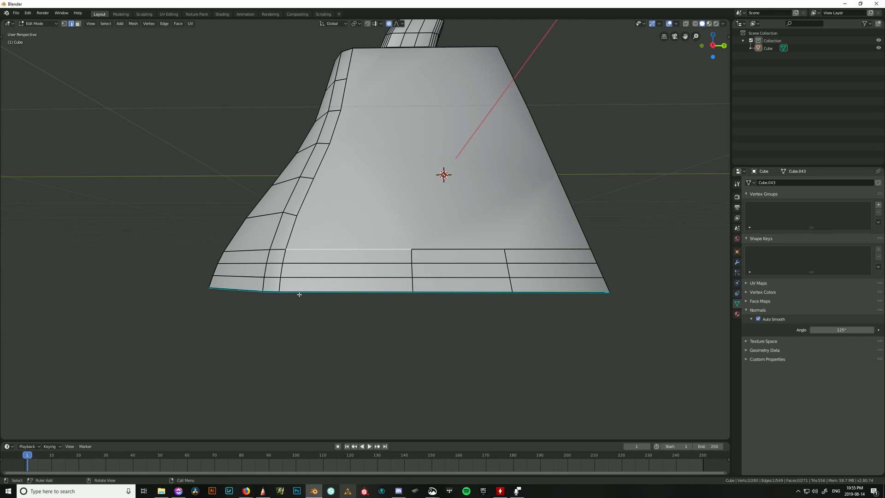
Select the full vertical edge paths at both corners of the body's straight back and mark them sharp.
middle_drag(298, 272, 432, 239)
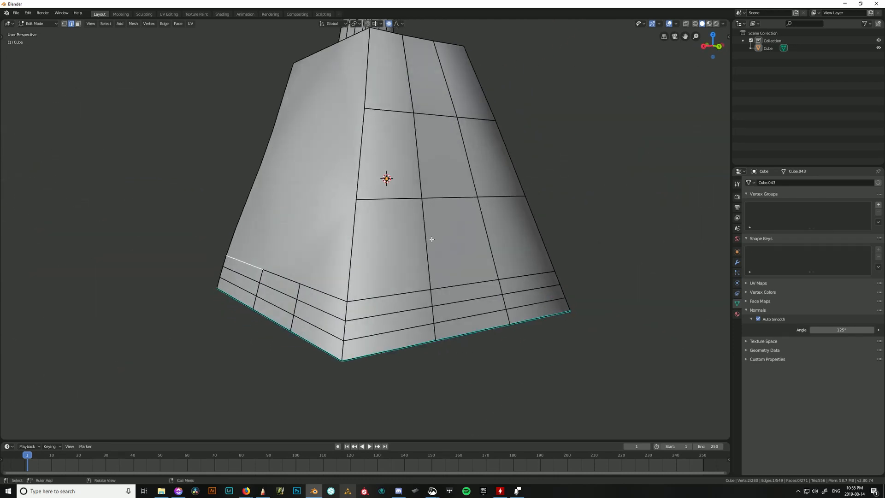
click(353, 340)
middle_drag(353, 341, 373, 261)
click(344, 360)
middle_drag(343, 360, 373, 348)
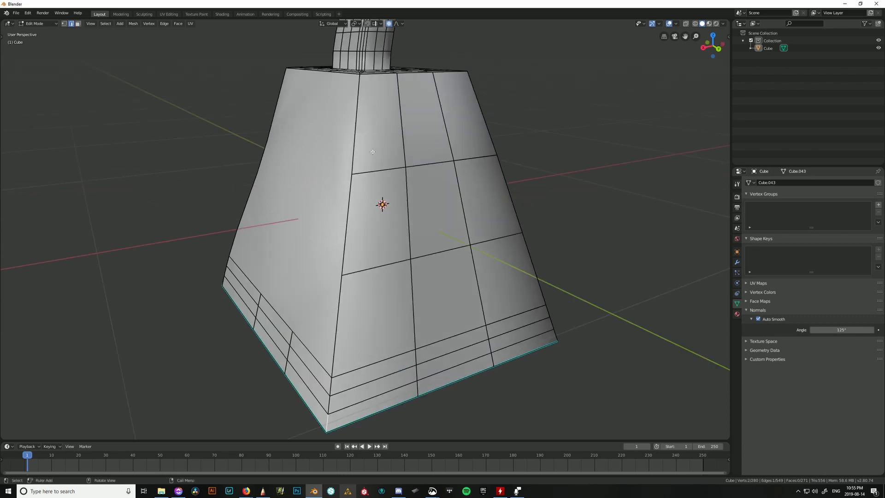
ctrl+click(357, 101)
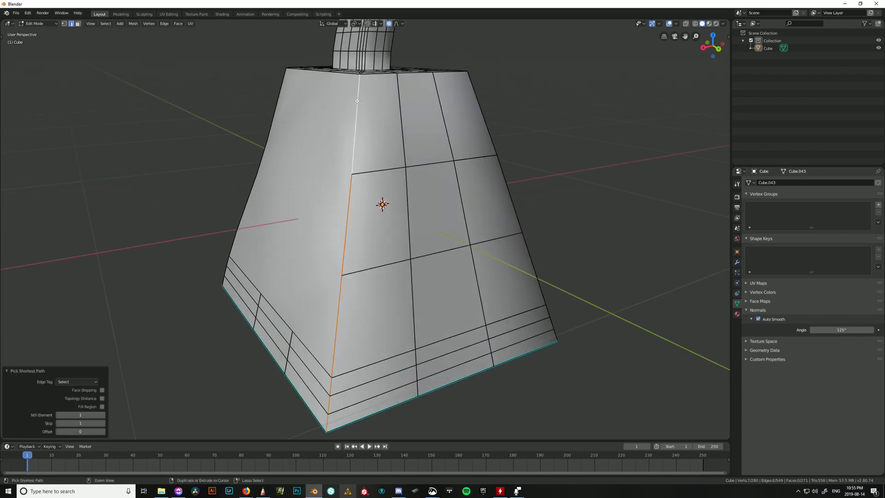
middle_drag(357, 101, 427, 377)
ctrl+click(387, 404)
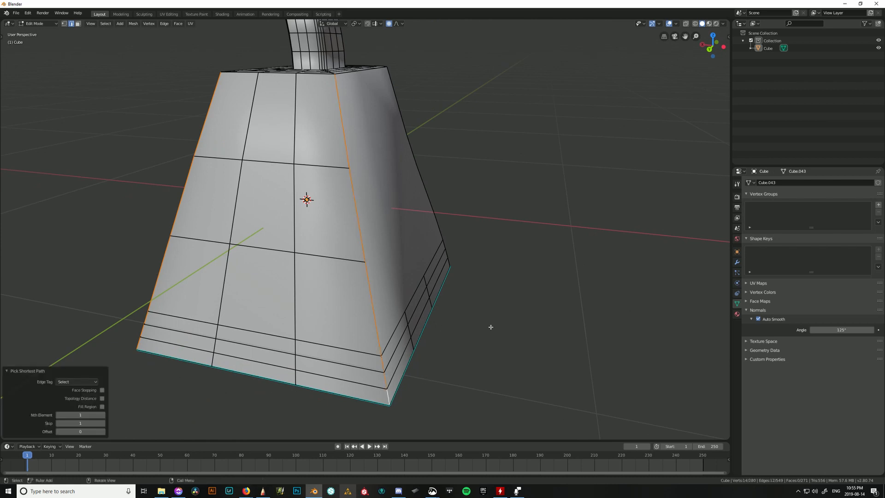
key(ctrl+e)
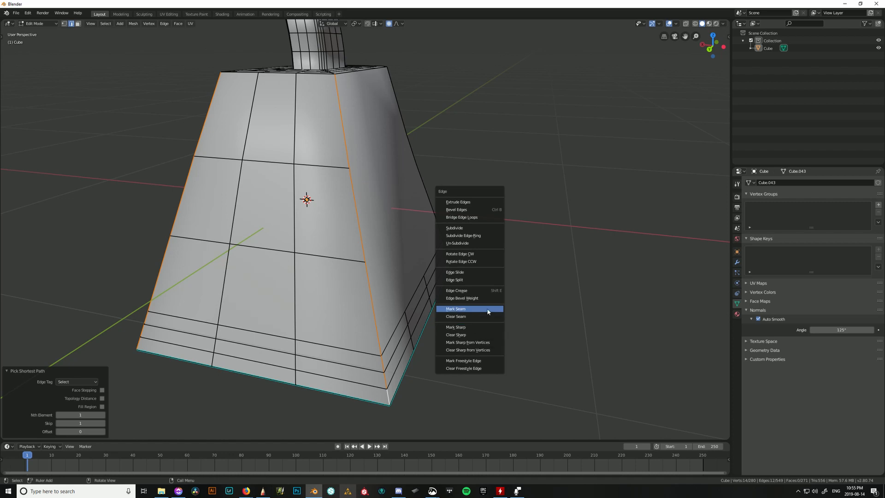
click(487, 327)
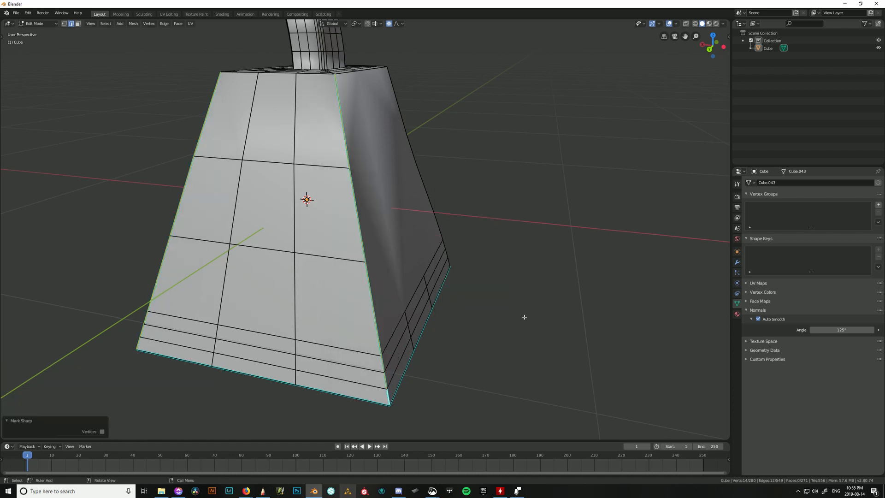
Return to object mode and examine the shading around the sharp rear corners and the bevelled front corners.
middle_drag(524, 316, 452, 362)
click(313, 377)
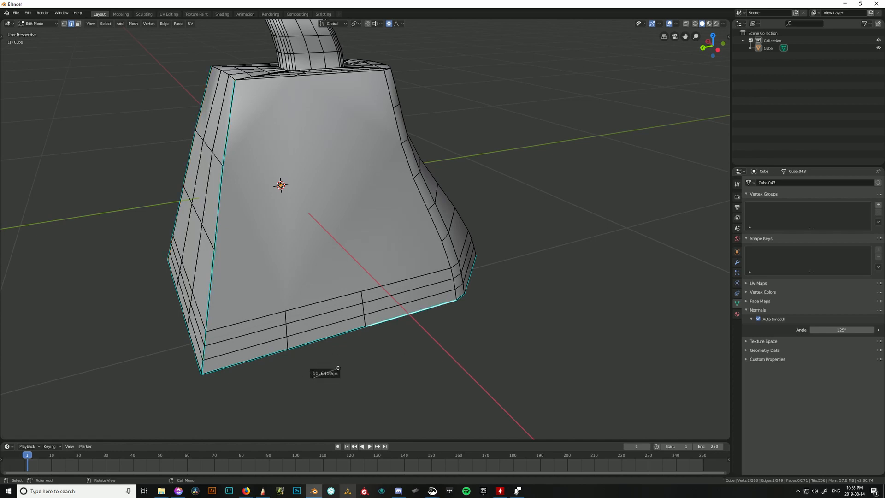
middle_drag(317, 376, 394, 376)
key(Tab)
middle_drag(330, 296, 217, 152)
middle_drag(336, 281, 478, 300)
key(Tab)
key(Tab)
key(Tab)
key(Tab)
middle_drag(528, 147, 229, 194)
scroll(346, 288, up, 3)
middle_drag(346, 291, 426, 235)
middle_drag(453, 313, 500, 298)
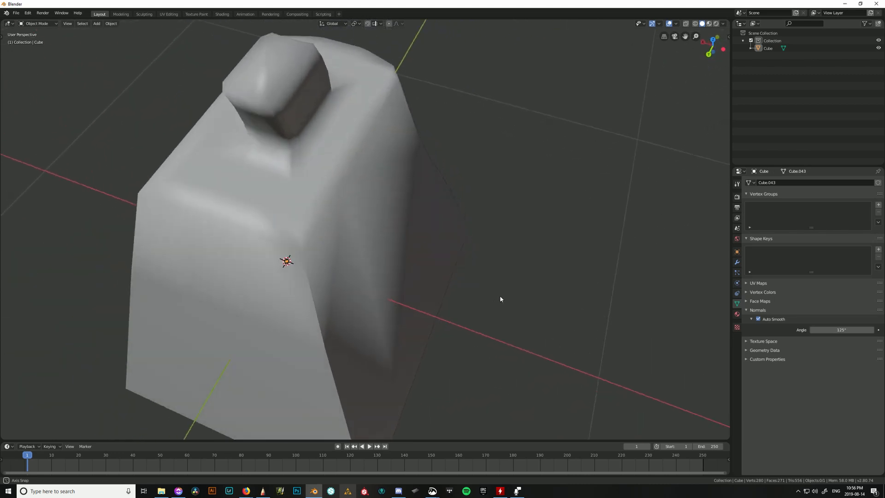
Select the complete edge outline around the body's flat top, including the curved front, and mark it sharp.
key(Tab)
middle_drag(513, 267, 521, 272)
middle_drag(290, 151, 278, 148)
key(Tab)
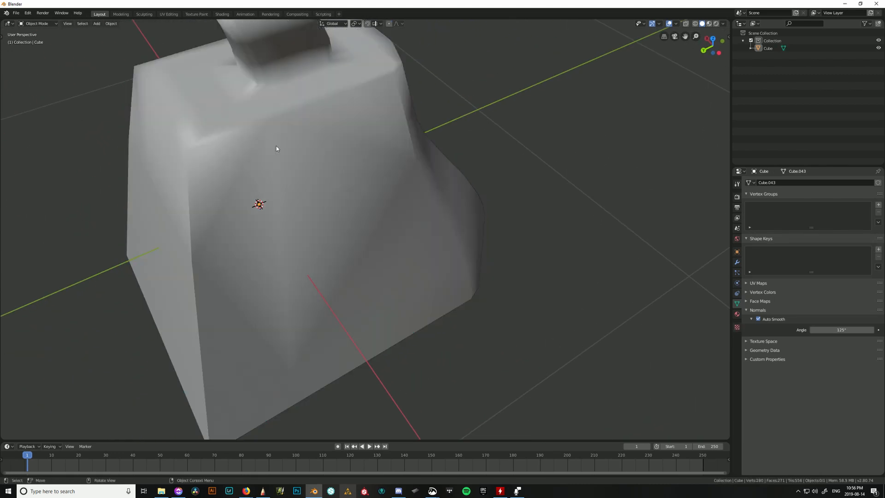
key(Tab)
click(257, 130)
alt+click(256, 129)
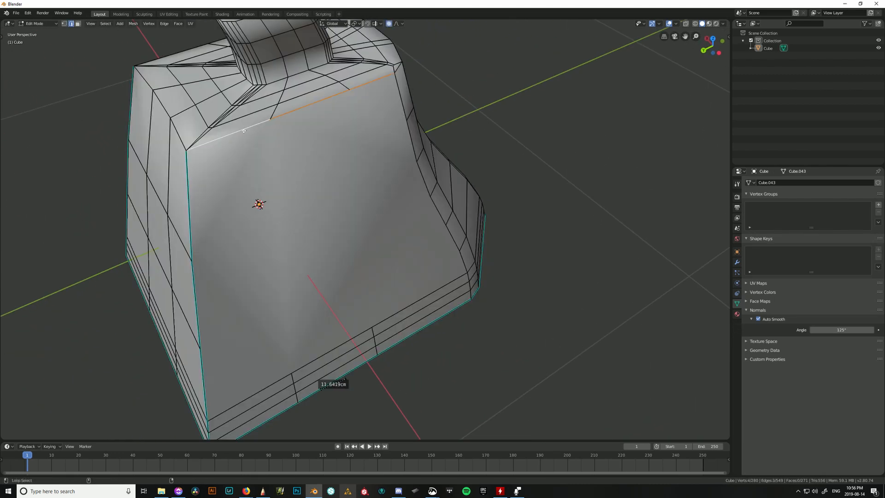
alt+shift+click(184, 134)
middle_drag(184, 133, 296, 176)
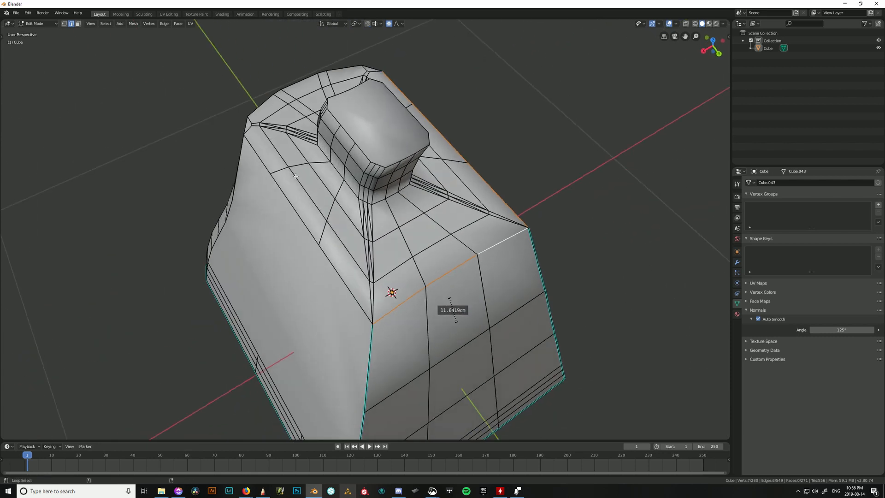
alt+shift+click(341, 267)
middle_drag(341, 266, 436, 264)
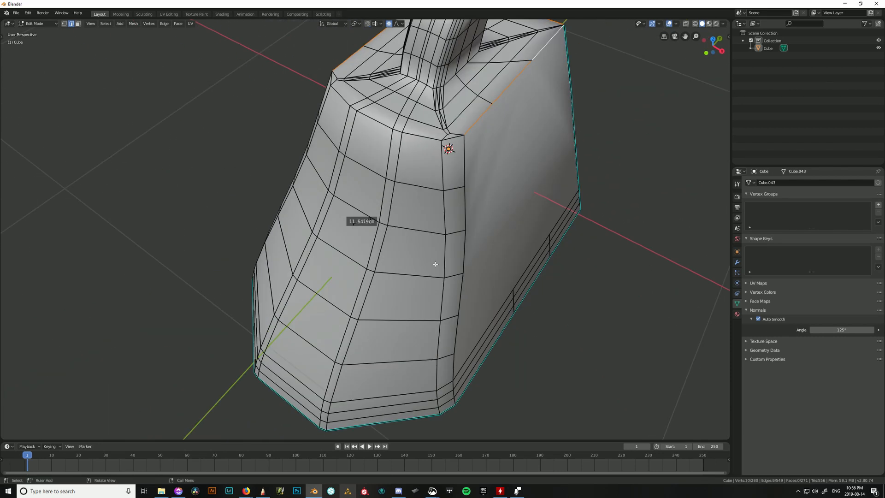
alt+shift+click(422, 136)
middle_drag(422, 136, 479, 229)
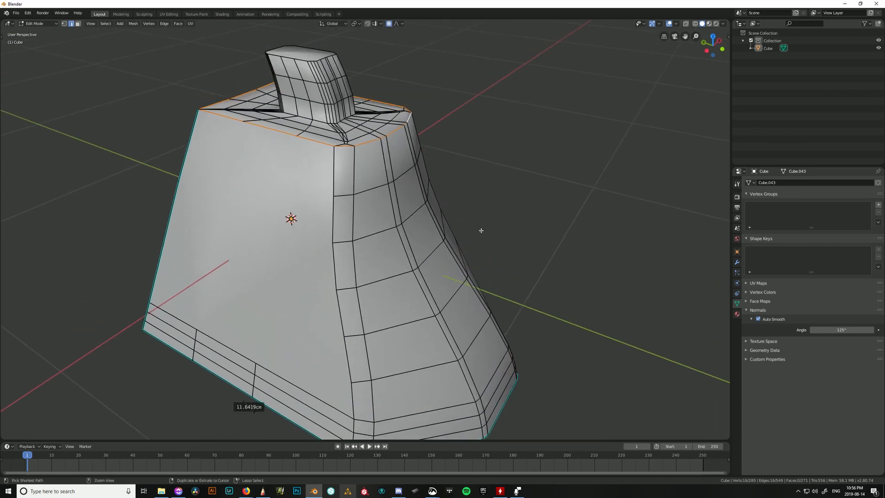
key(ctrl+e)
click(480, 231)
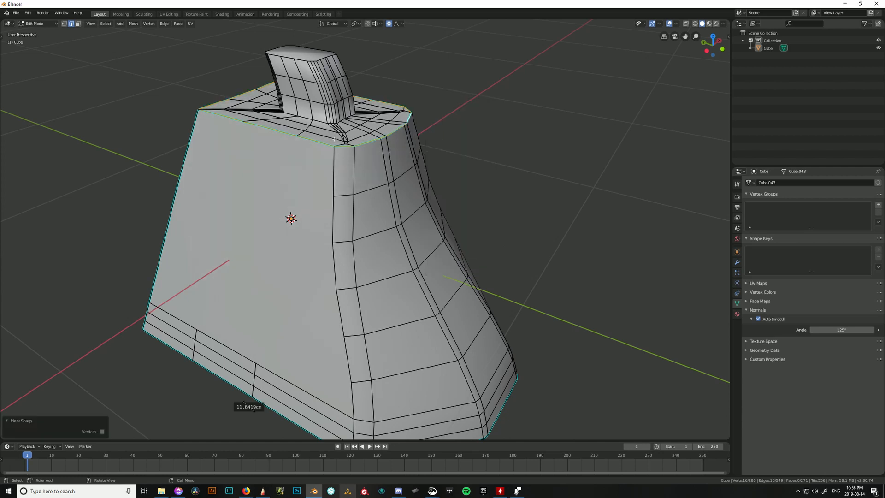
Select the complete edge ring where the neck meets the body's flat top, including the short corner edges, and mark it sharp.
click(494, 128)
middle_drag(494, 128, 422, 162)
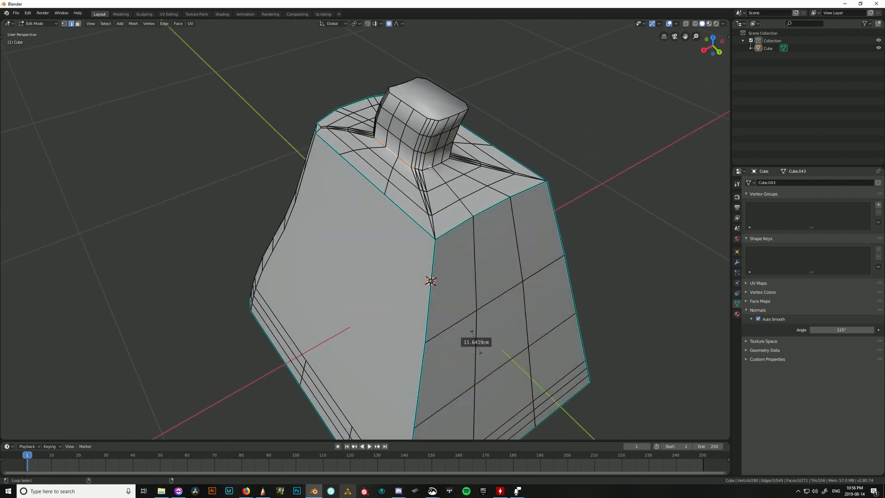
scroll(438, 169, up, 3)
shift+middle_drag(544, 122, 536, 198)
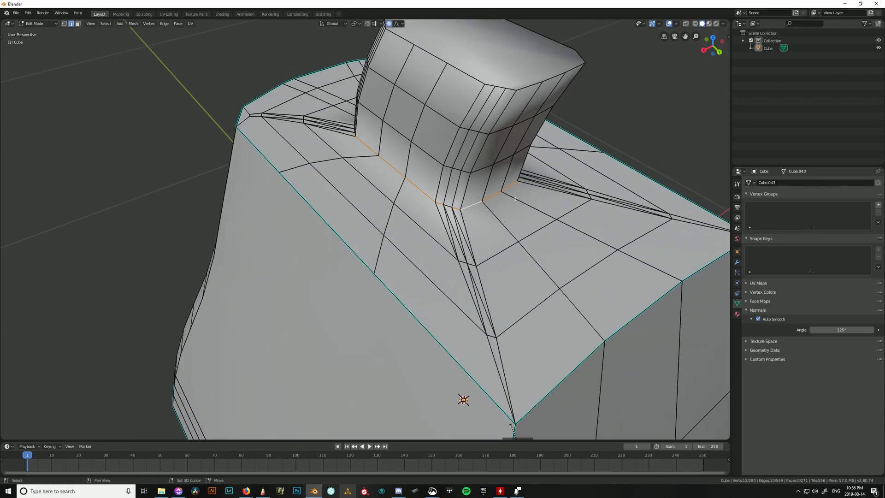
scroll(536, 197, up, 3)
middle_drag(623, 178, 580, 177)
middle_drag(284, 178, 324, 177)
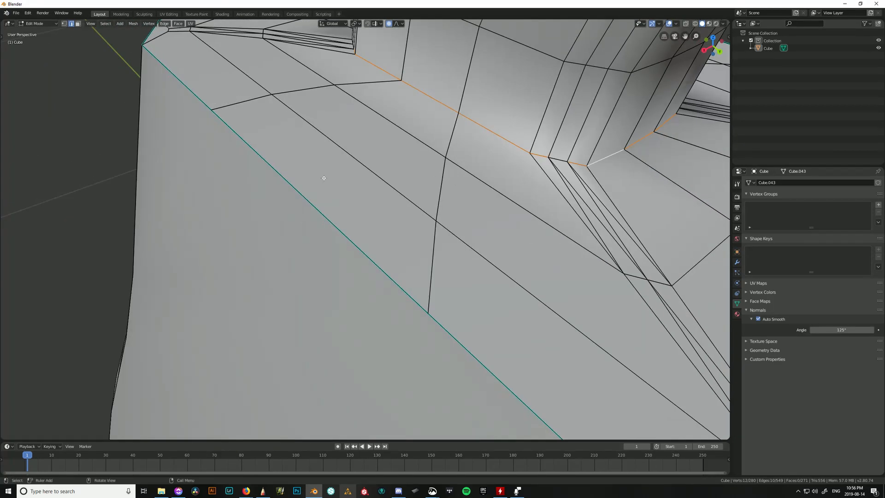
shift+click(561, 158)
middle_drag(595, 172, 518, 186)
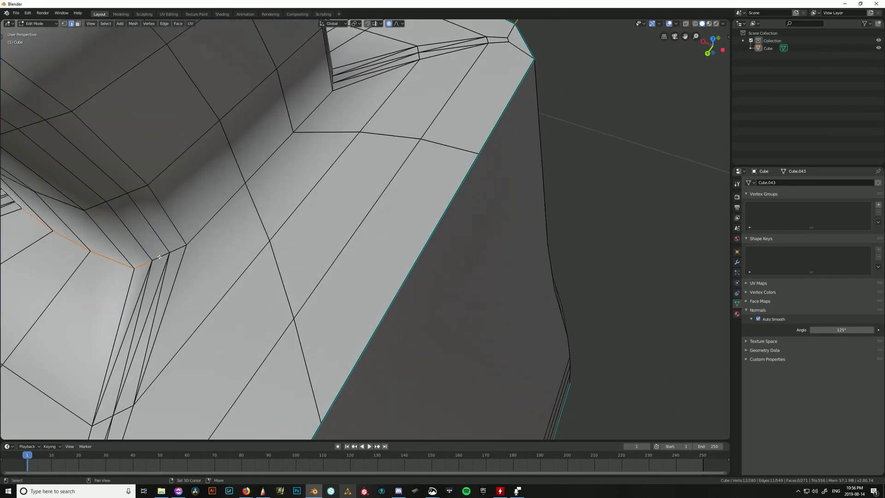
alt+shift+click(263, 158)
middle_drag(264, 157, 284, 263)
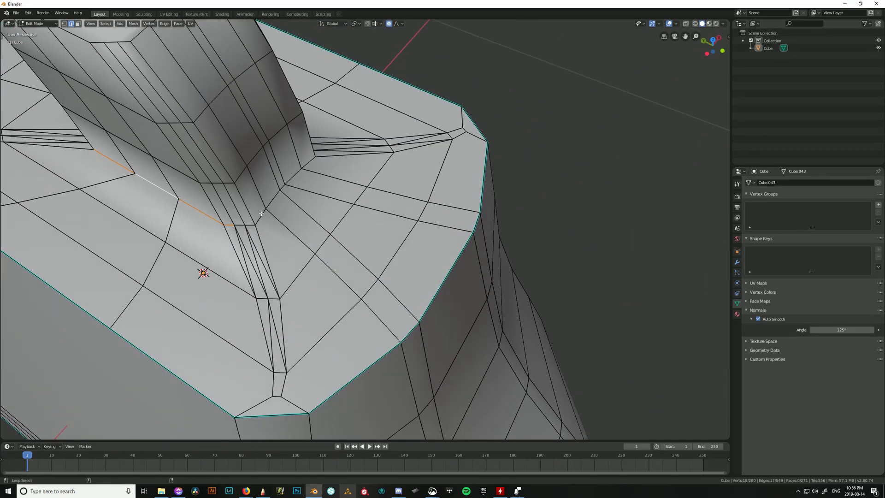
alt+shift+click(239, 225)
middle_drag(240, 224, 119, 221)
shift+click(342, 84)
middle_drag(411, 124, 368, 212)
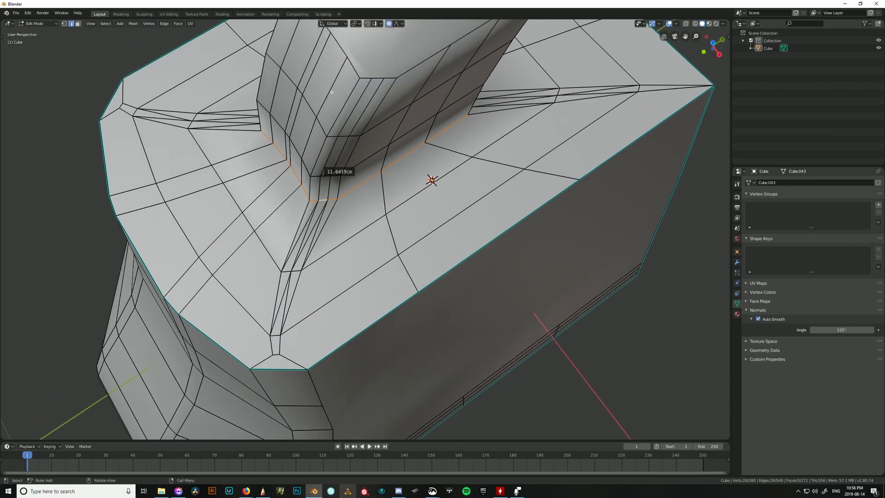
scroll(332, 92, down, 3)
middle_drag(332, 92, 290, 39)
middle_drag(517, 187, 445, 192)
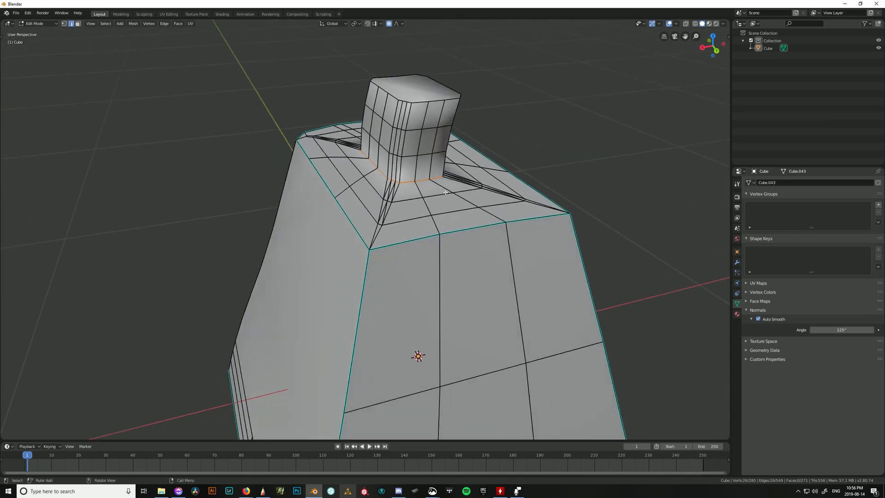
key(ctrl+e)
click(447, 193)
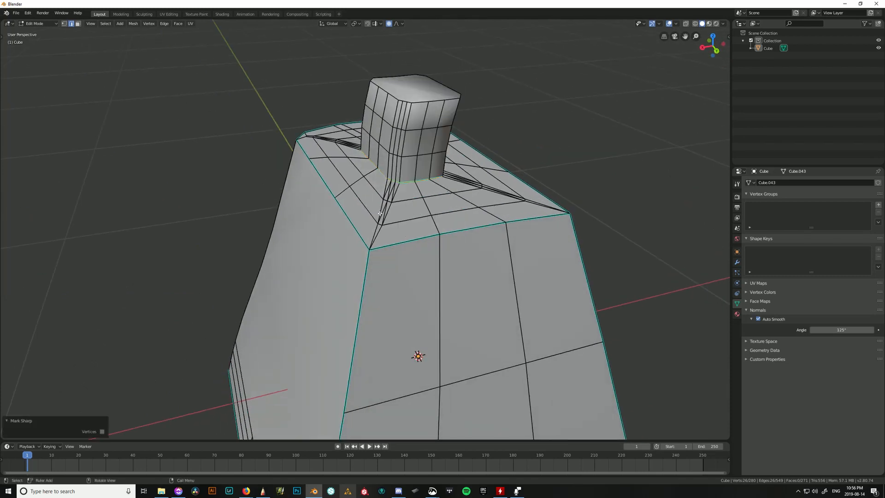
Select the neck's top face and mark its boundary edges sharp.
key(Tab)
scroll(527, 185, down, 4)
middle_drag(527, 185, 446, 299)
scroll(446, 300, up, 5)
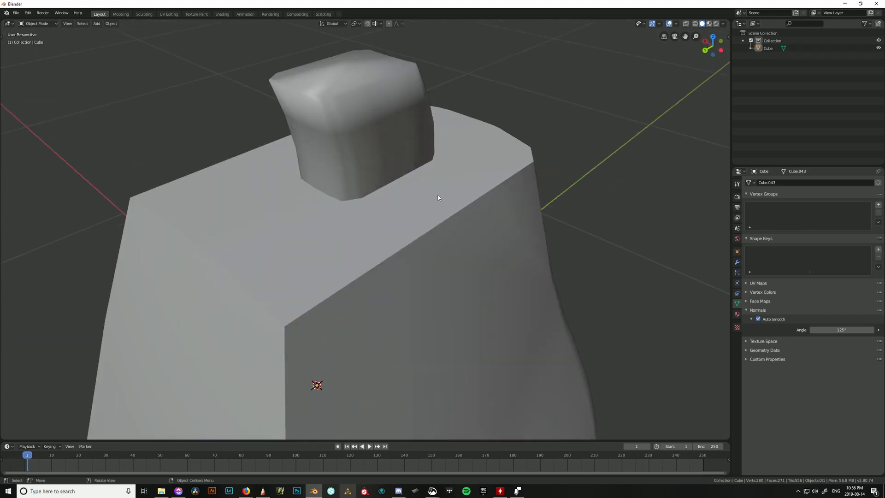
middle_drag(438, 198, 344, 219)
key(Tab)
key(3)
click(349, 216)
key(2)
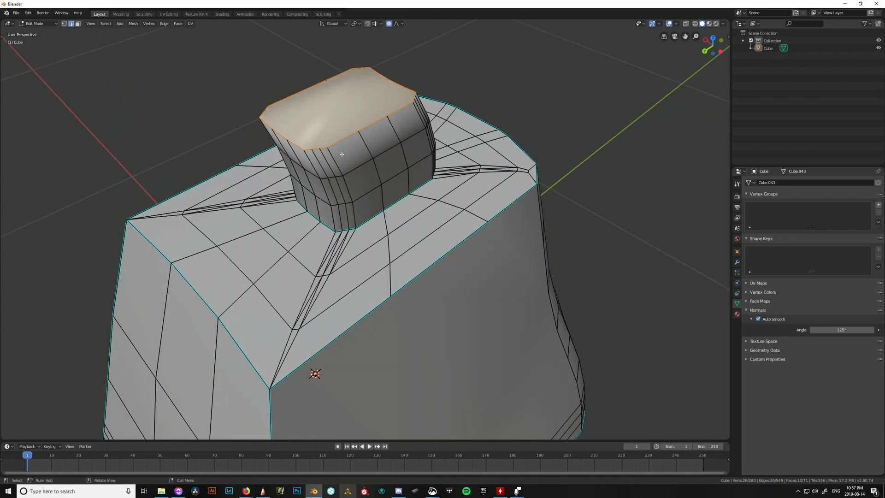
key(3)
click(458, 188)
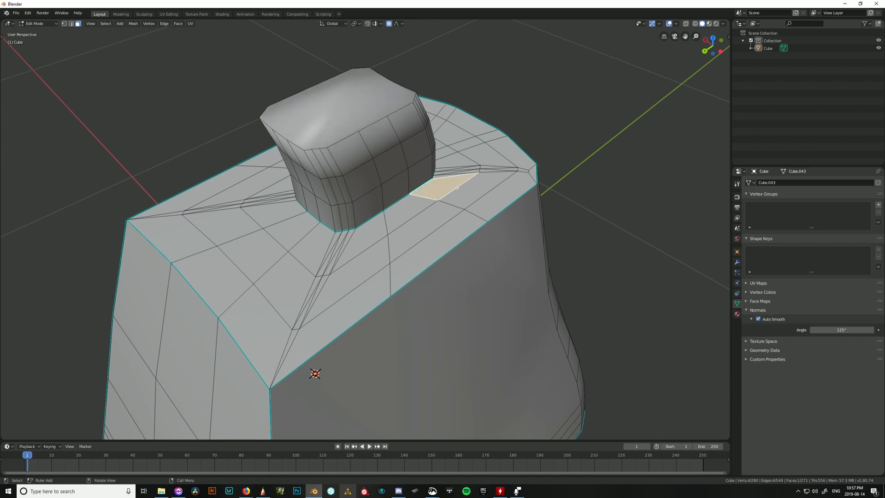
click(366, 114)
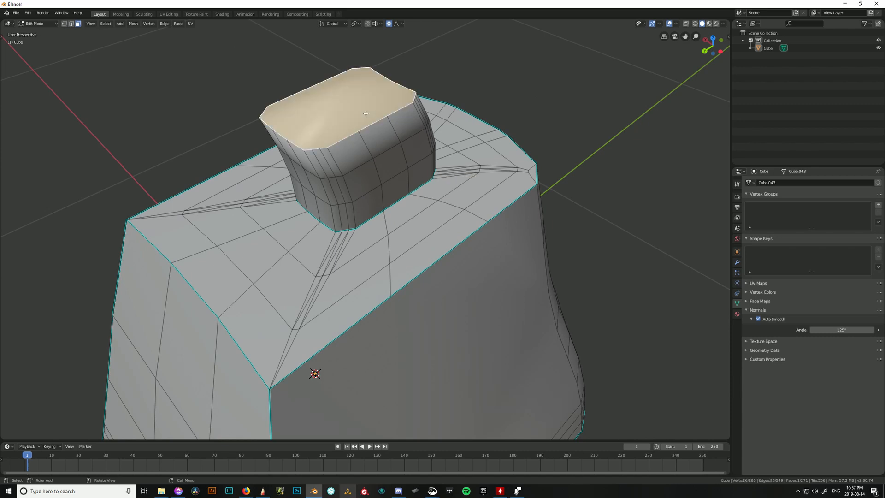
key(2)
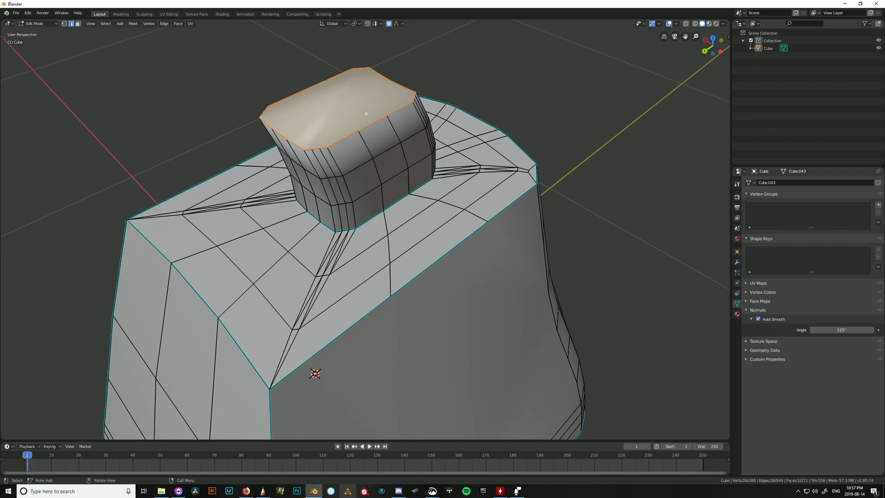
key(ctrl+e)
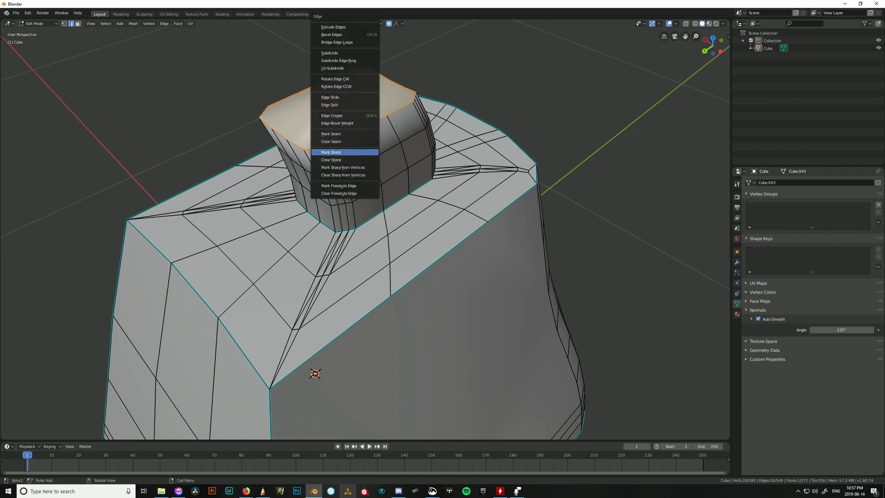
click(363, 152)
Return to object mode and examine the shading of the neck, flat top and body sides from several angles.
key(Tab)
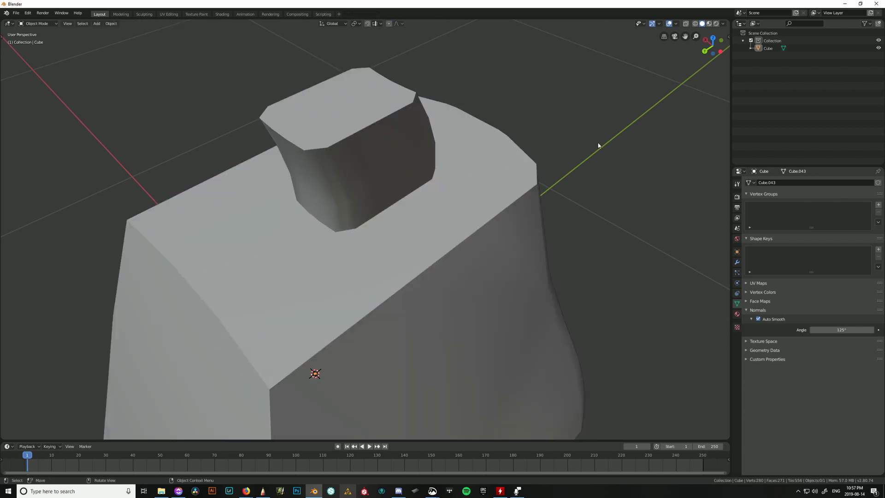
middle_drag(415, 184, 384, 161)
scroll(408, 186, down, 4)
middle_drag(433, 215, 366, 325)
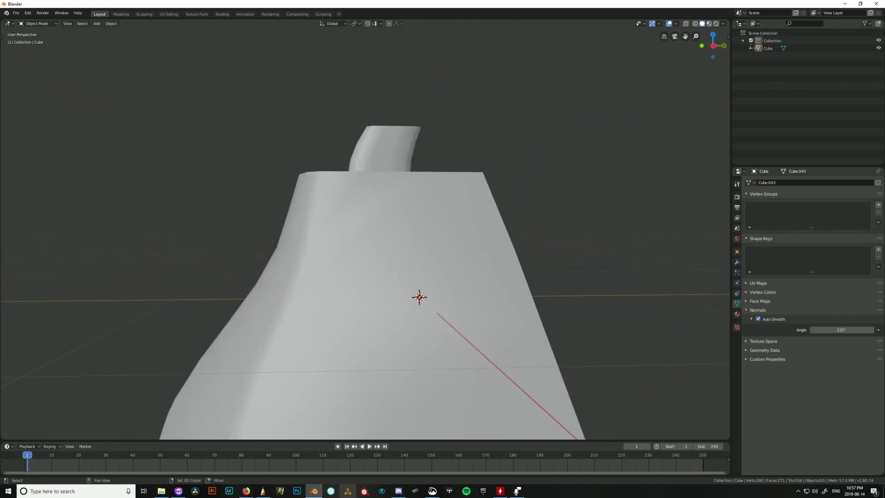
scroll(386, 277, down, 4)
right_click(385, 278)
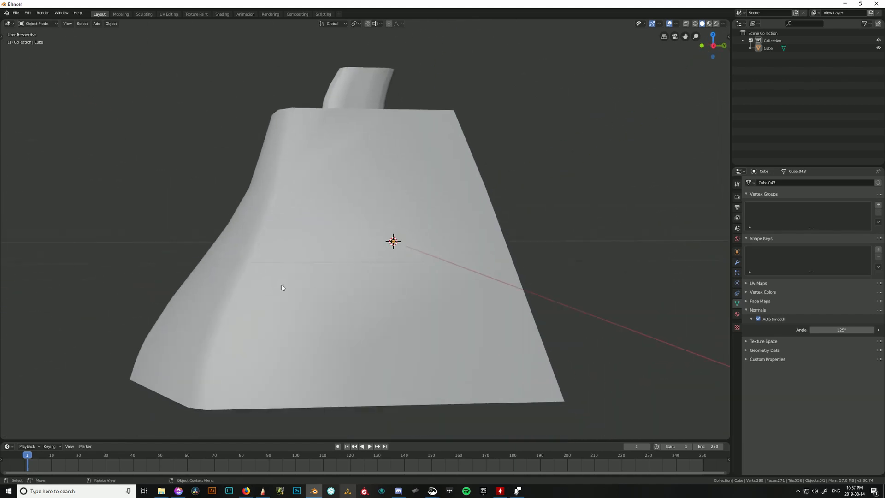
middle_drag(282, 285, 307, 291)
key(Tab)
key(Tab)
Set the object to Shade Flat, check its topology in edit mode, and restore Shade Smooth.
click(363, 269)
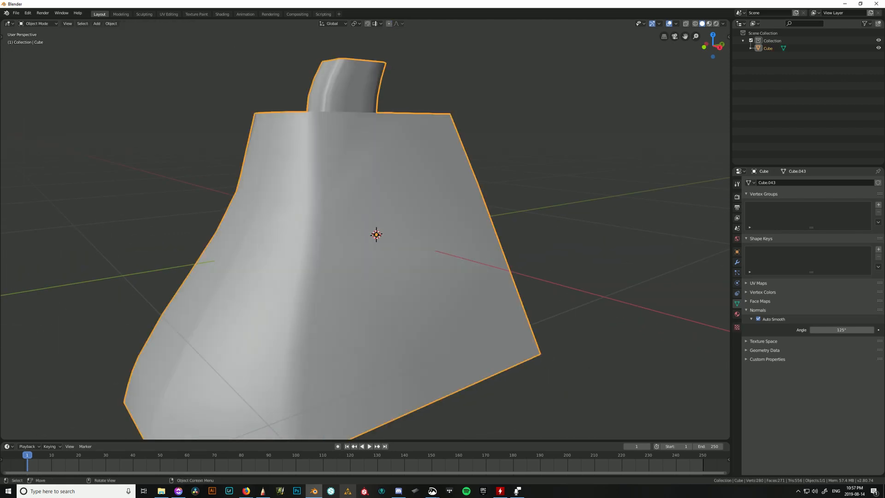
right_click(433, 279)
click(429, 279)
key(Tab)
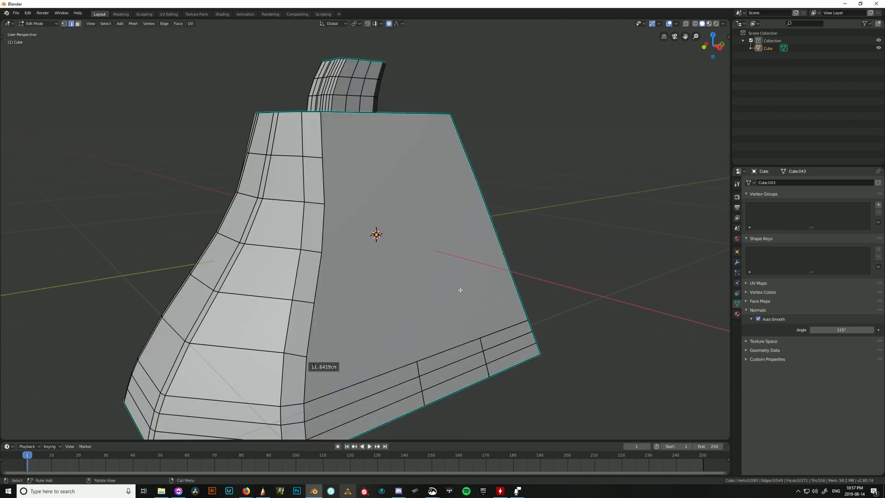
key(Tab)
middle_drag(378, 296, 465, 287)
right_click(466, 287)
click(443, 279)
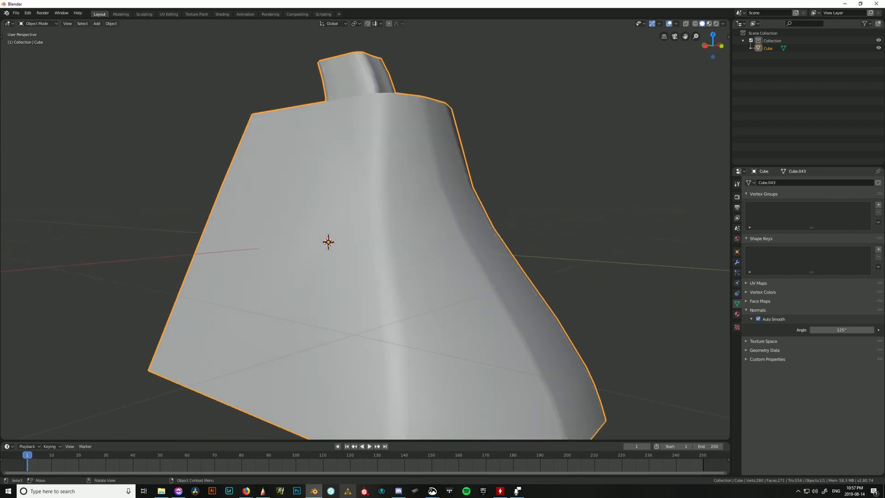
Compare Shade Flat against Shade Smooth at the opposite bevelled corner, finishing on Shade Smooth.
mouse_move(555, 281)
middle_down()
mouse_move(547, 263)
mouse_move(498, 273)
middle_up()
right_click(319, 258)
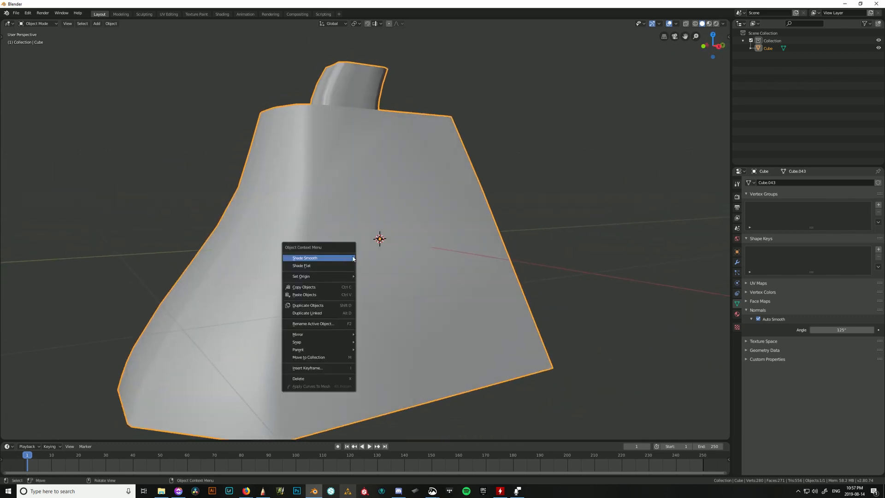
click(346, 266)
right_click(337, 254)
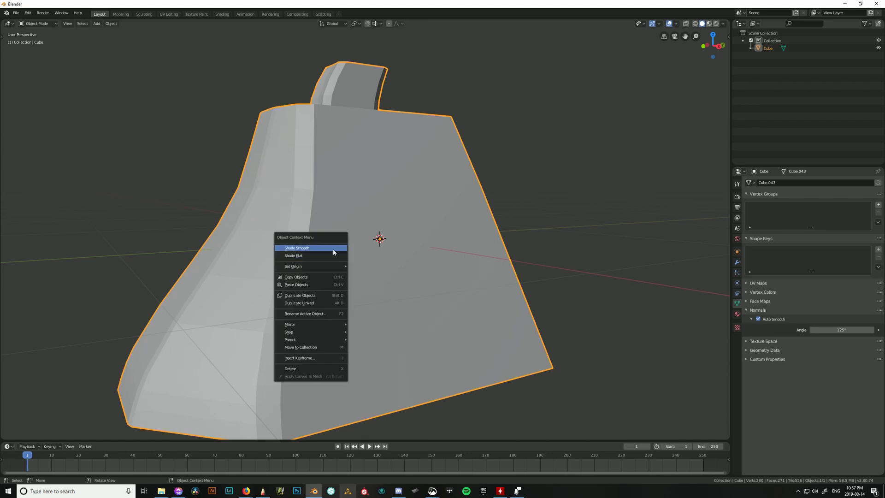
key(Tab)
key(Tab)
Examine the body's underside and bevelled front corners in object mode and edit mode.
mouse_move(391, 270)
middle_down()
mouse_move(438, 332)
mouse_move(437, 357)
mouse_move(154, 261)
middle_up()
middle_drag(324, 294, 362, 288)
key(Tab)
key(Tab)
key(Tab)
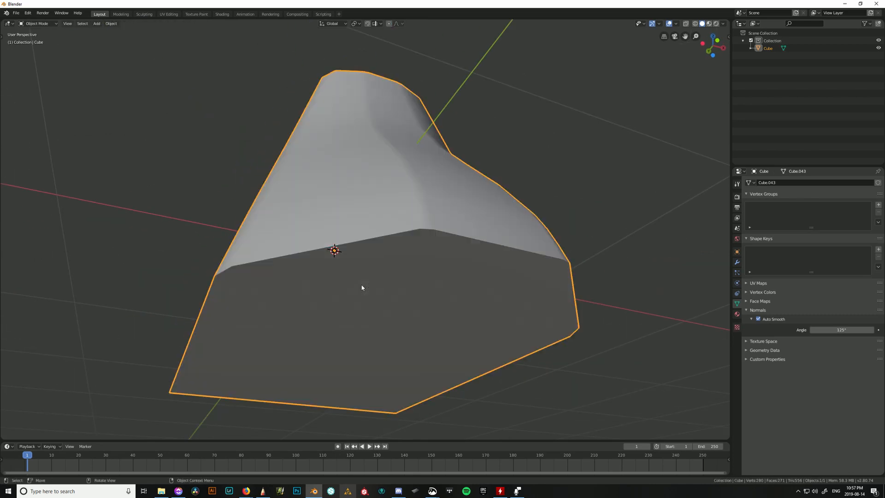
middle_drag(402, 261, 239, 265)
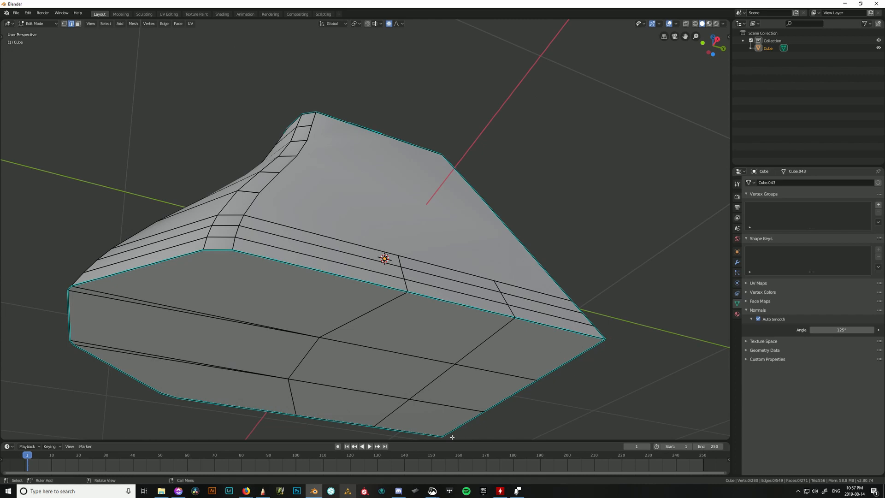
middle_drag(136, 341, 399, 189)
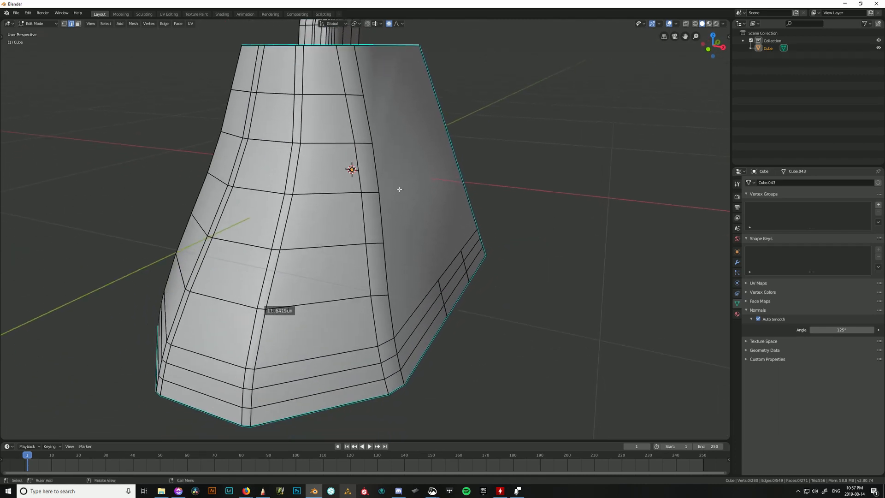
Select the full-height edge line where the front bevelled corner meets the flat side, down to the base, and mark it sharp.
drag(381, 236, 377, 232)
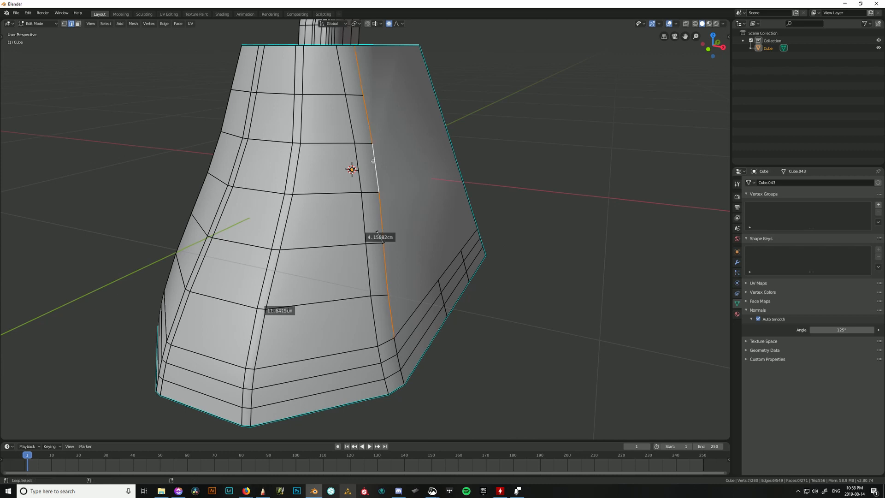
middle_drag(374, 164, 362, 268)
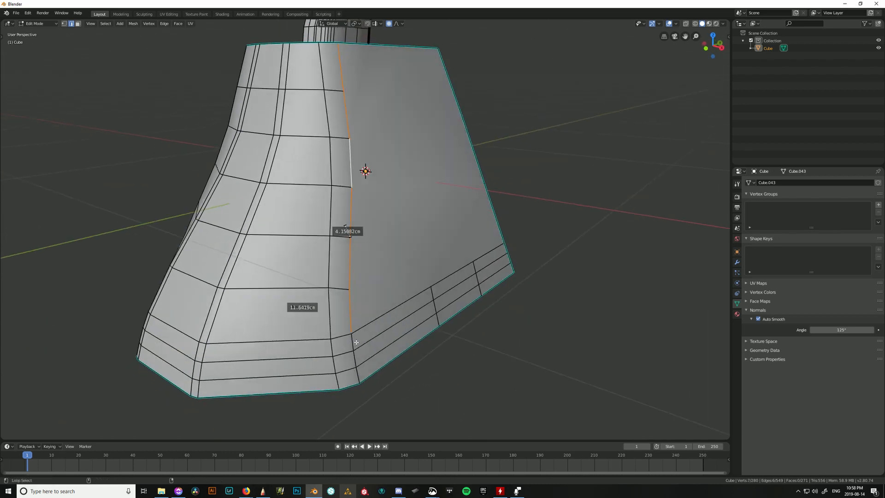
alt+shift+click(355, 347)
middle_drag(355, 369, 416, 378)
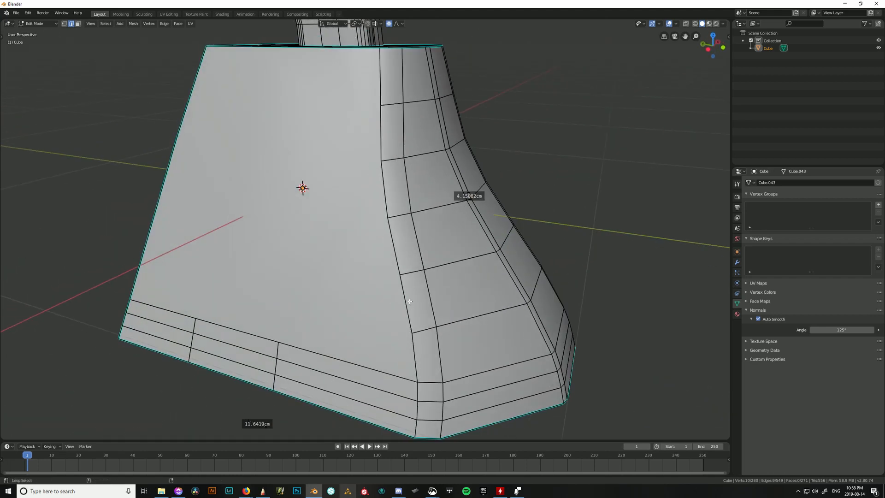
alt+shift+click(416, 378)
alt+shift+click(416, 410)
scroll(496, 338, down, 3)
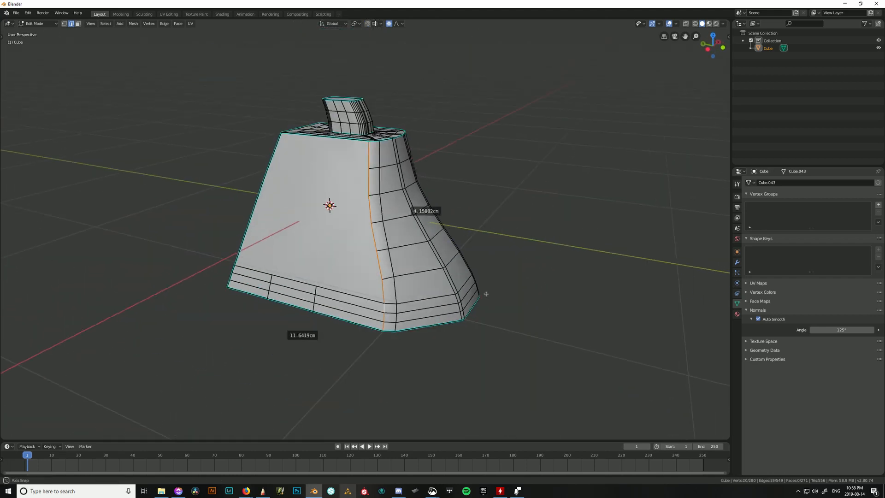
middle_drag(484, 294, 360, 222)
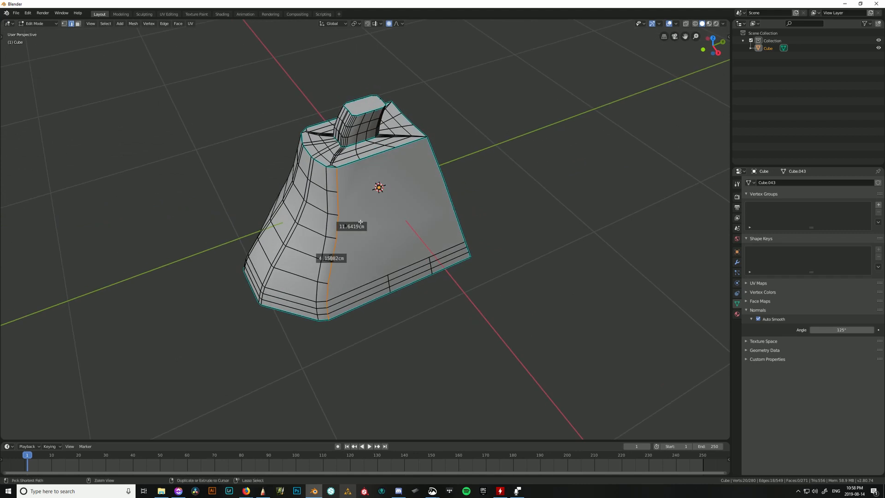
key(ctrl+e)
click(362, 224)
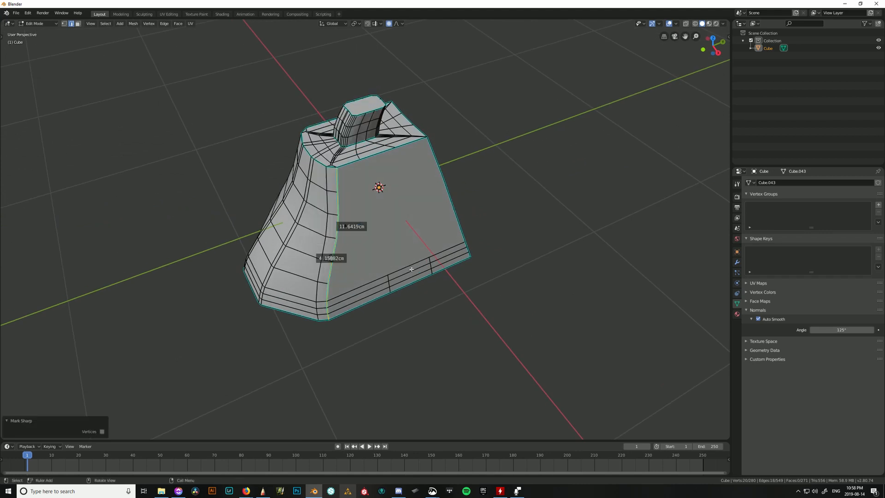
Return to object mode and examine the shading of the flat side and the sharp-marked corner from several angles.
key(Tab)
click(490, 297)
middle_drag(490, 296, 579, 255)
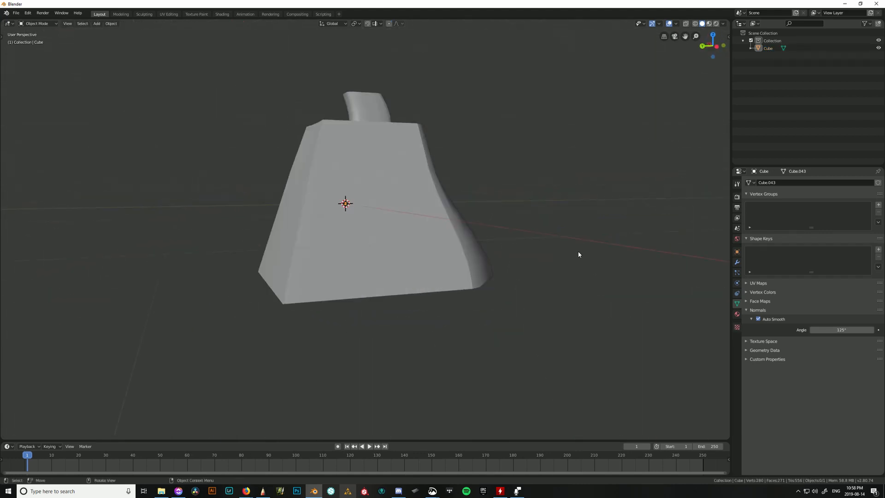
middle_drag(432, 161, 325, 256)
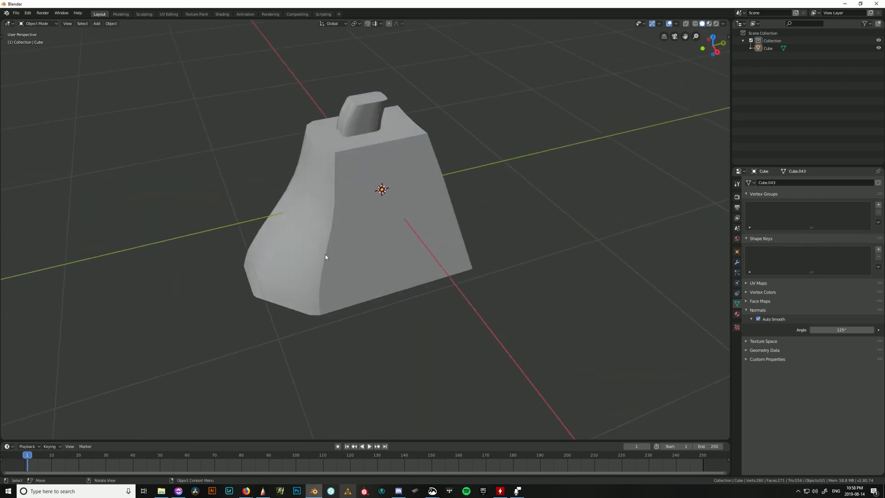
mouse_move(472, 208)
middle_down()
mouse_move(443, 172)
mouse_move(482, 207)
middle_up()
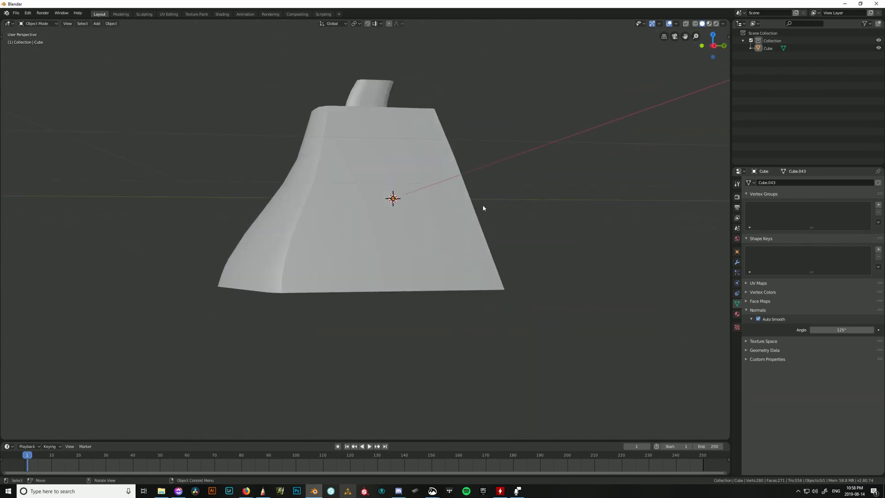
Switch to the UV Editing workspace and select the whole mesh to view its current UV layout.
click(168, 15)
scroll(508, 316, up, 10)
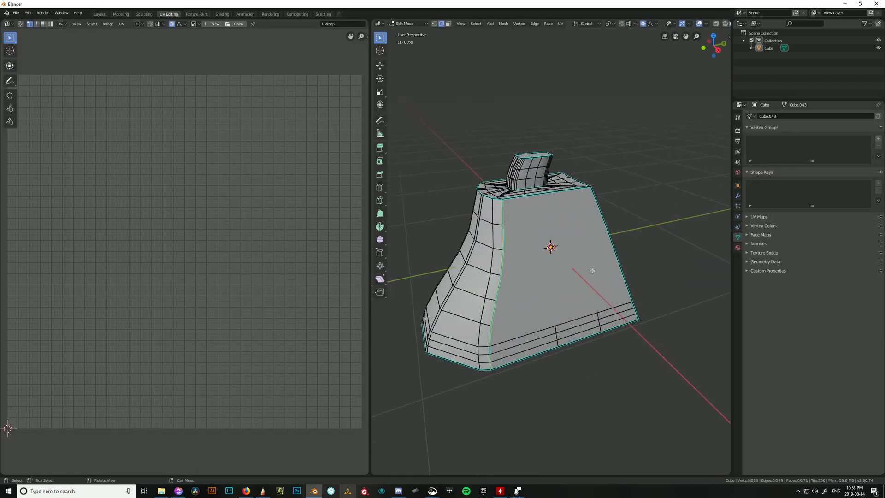
middle_drag(560, 316, 621, 325)
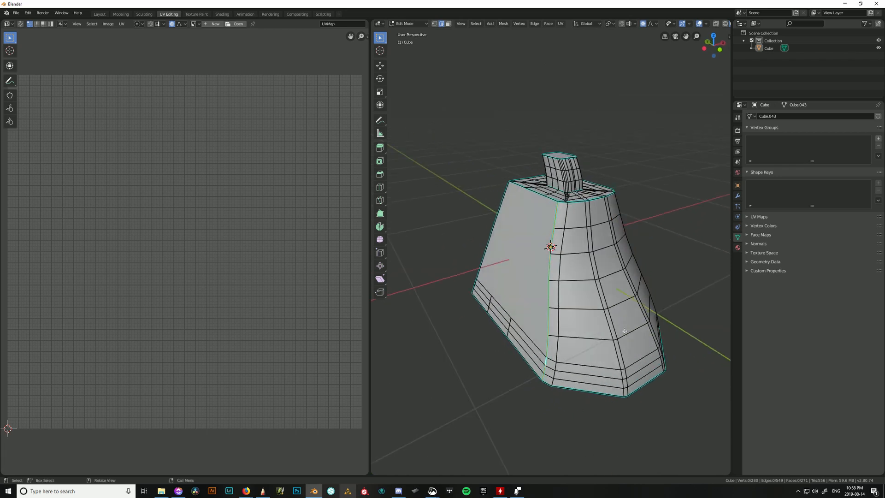
key(a)
right_click(548, 261)
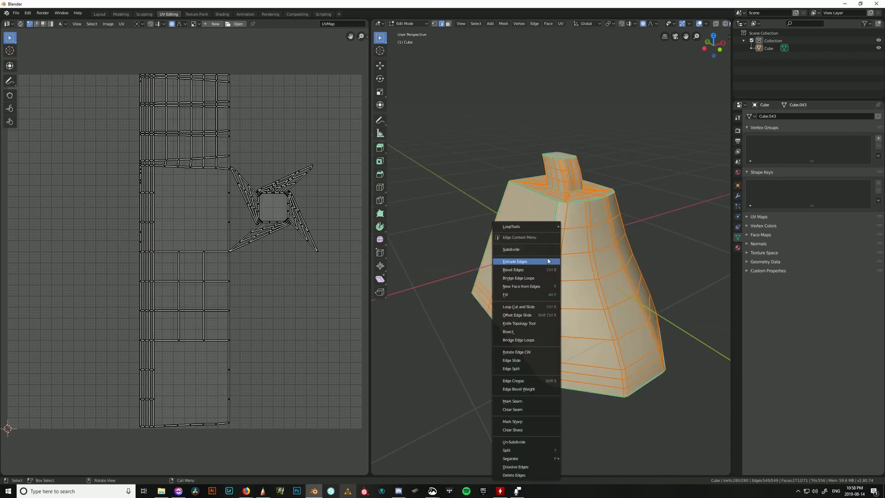
mouse_move(546, 228)
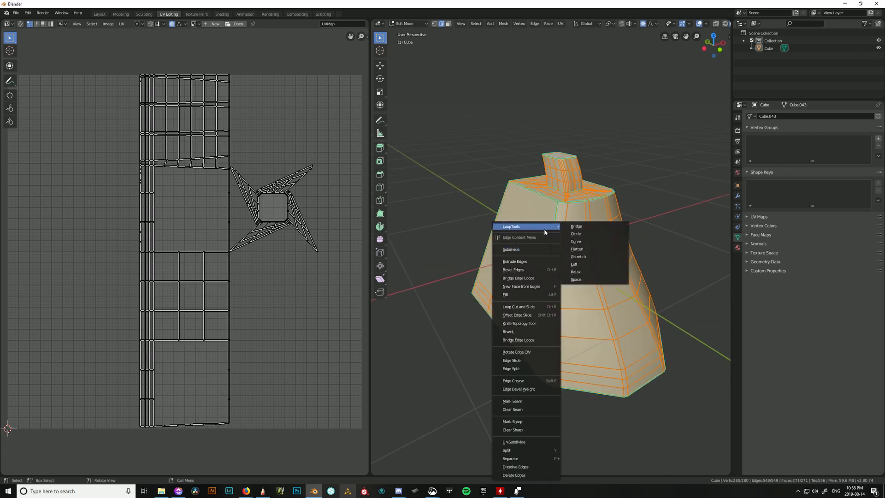
click(428, 390)
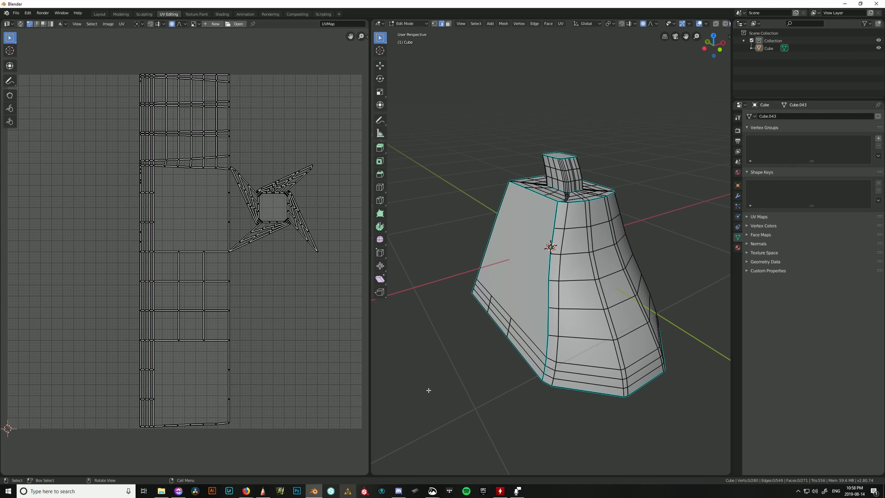
Select one sharp edge on the front corner and extend the selection to all edges of similar sharpness.
click(549, 296)
scroll(568, 307, up, 5)
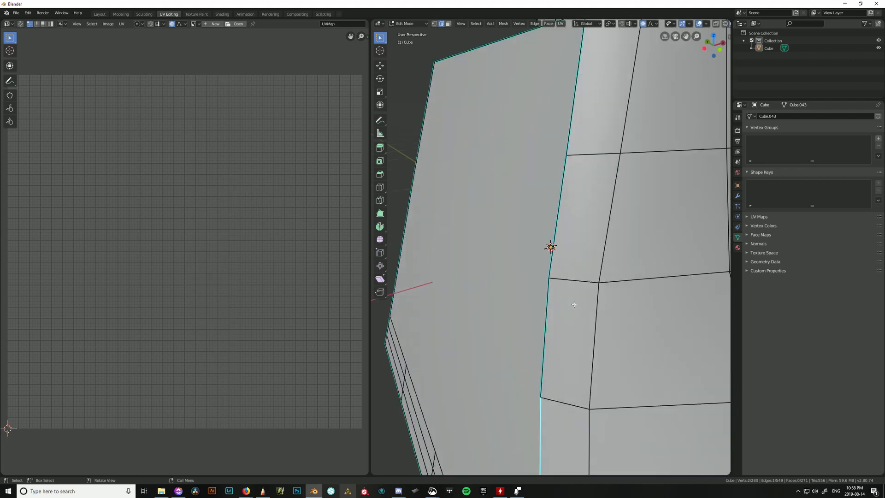
scroll(571, 310, down, 4)
scroll(552, 359, up, 2)
shift+middle_drag(553, 359, 549, 351)
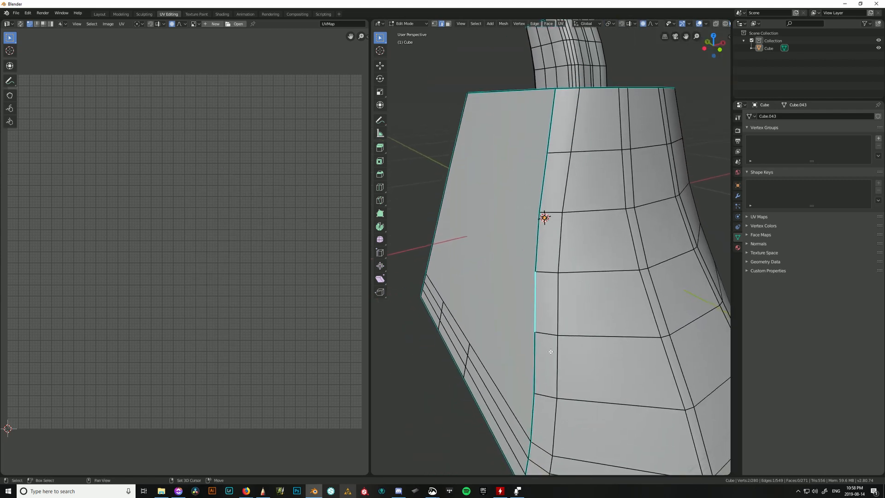
click(541, 251)
click(541, 297)
key(ctrl+g)
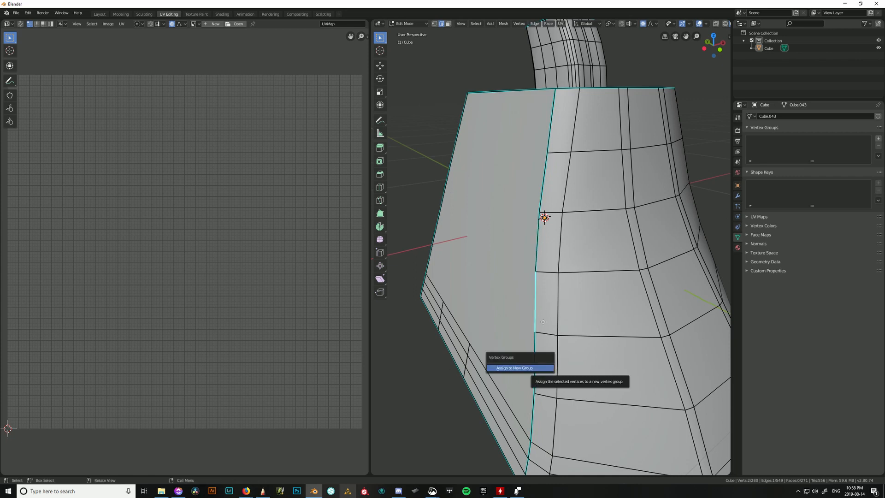
key(shift+g)
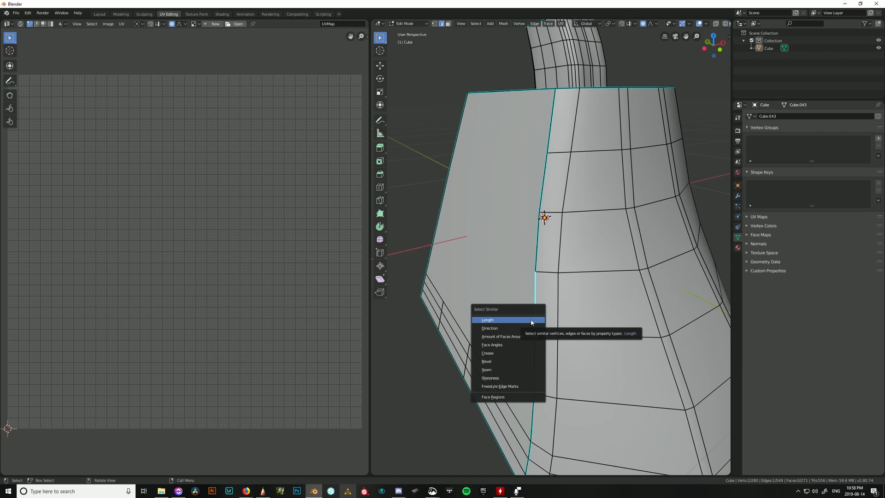
click(490, 378)
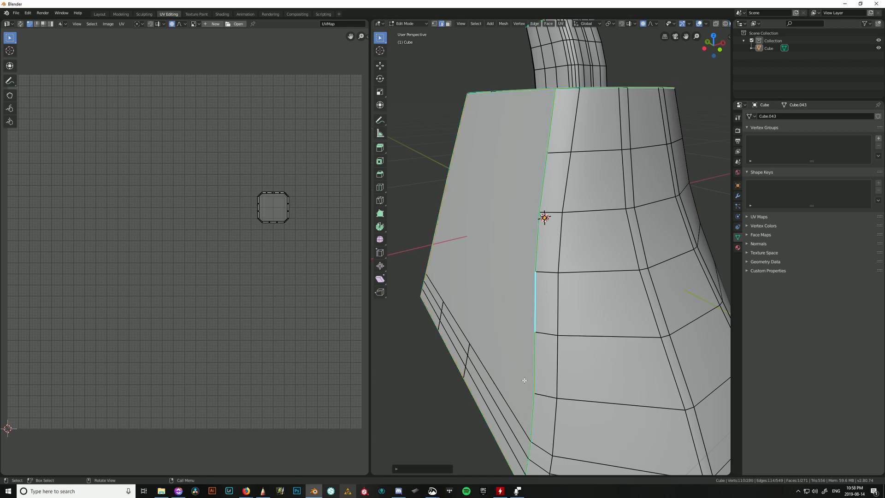
scroll(493, 369, down, 3)
middle_drag(494, 369, 619, 282)
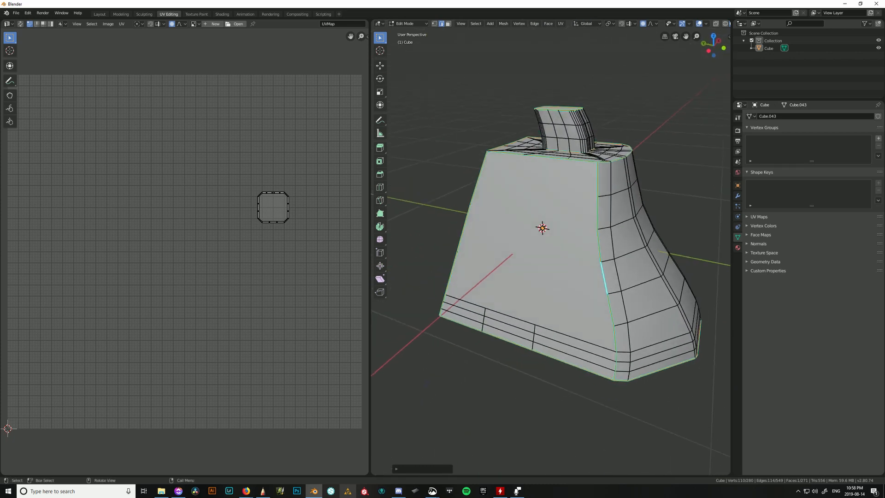
Mark the selected sharp edges as seams and inspect them around the body and its underside.
key(ctrl+e)
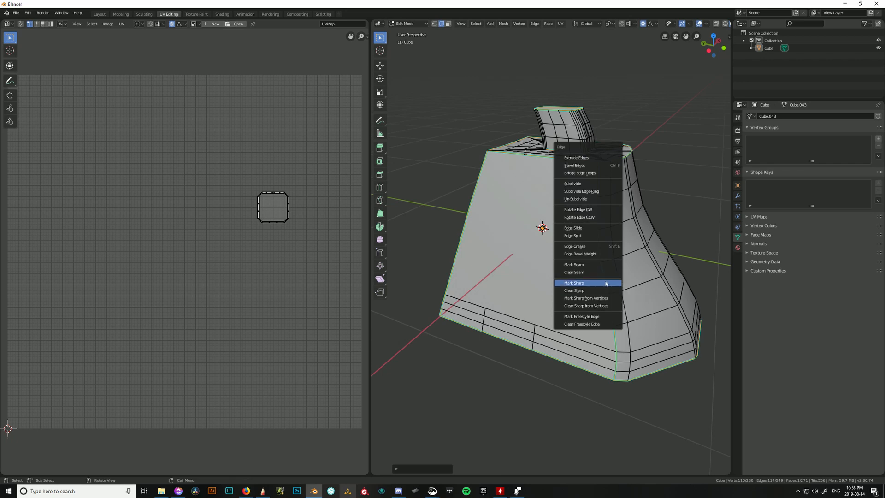
click(604, 269)
middle_drag(604, 270, 580, 332)
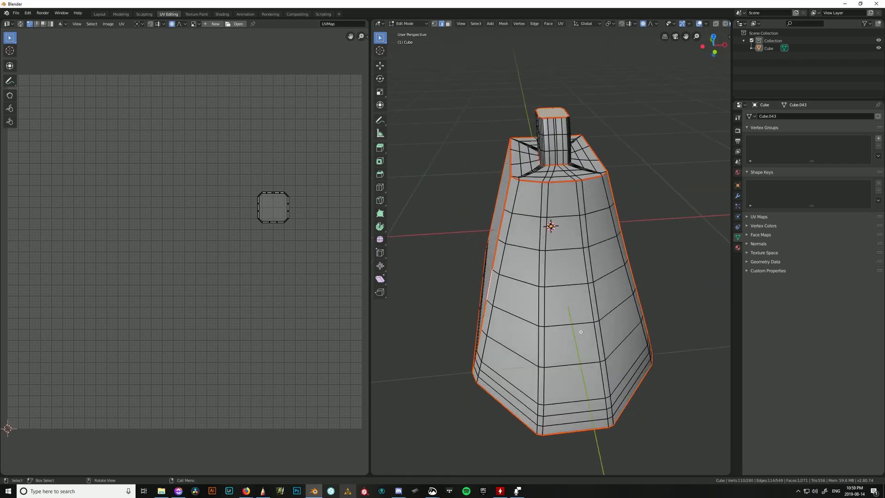
middle_drag(607, 192, 473, 145)
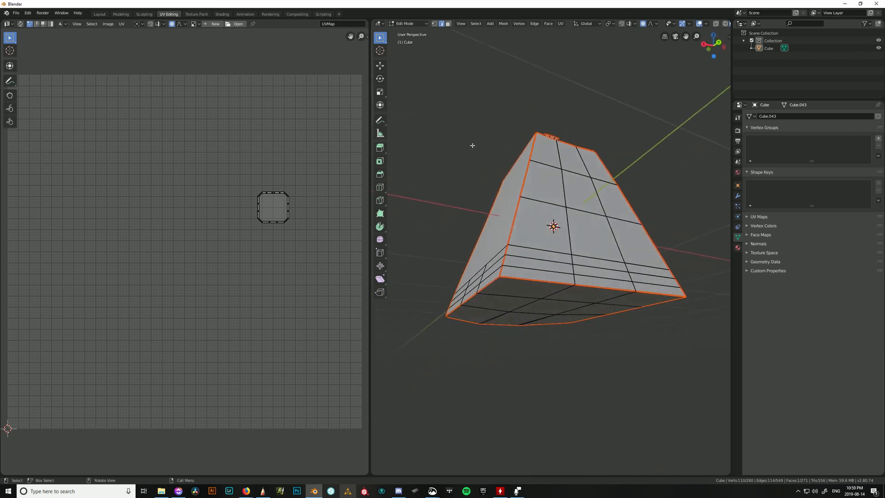
middle_drag(511, 228, 613, 285)
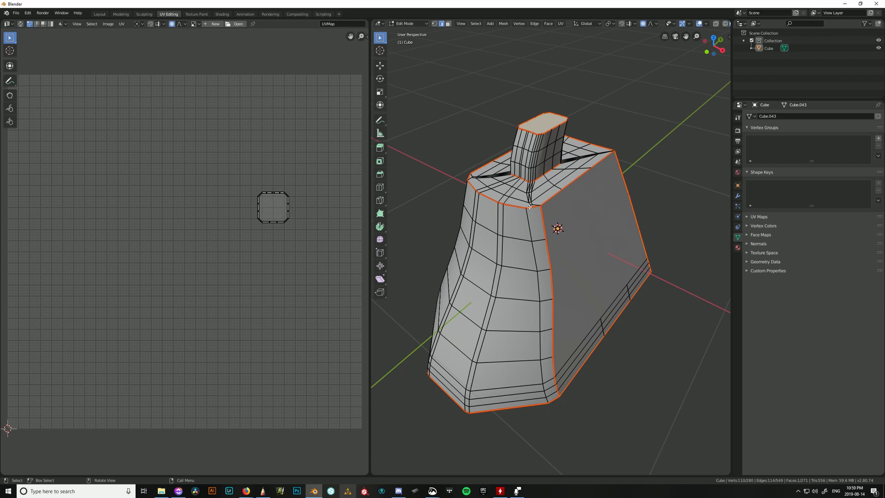
middle_drag(542, 277, 597, 280)
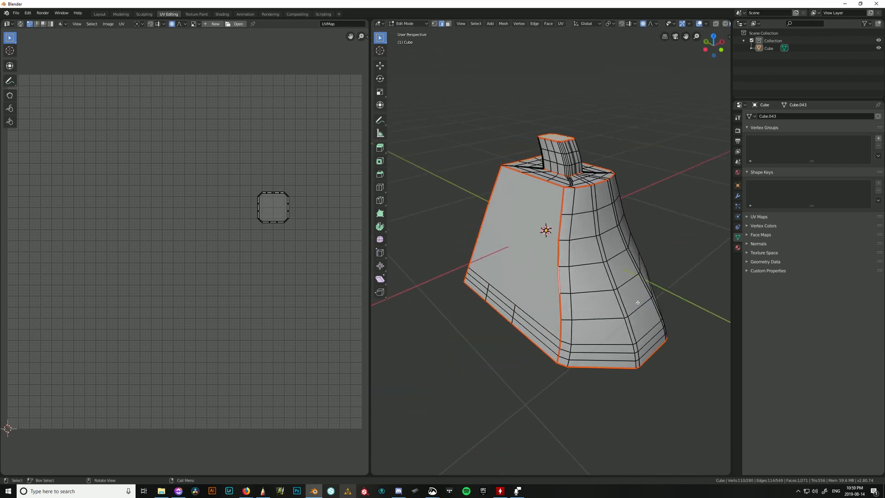
Unwrap the whole mesh along its seams and frame the UV islands in the UV editor.
scroll(637, 302, up, 3)
scroll(637, 303, down, 3)
key(a)
right_click(564, 241)
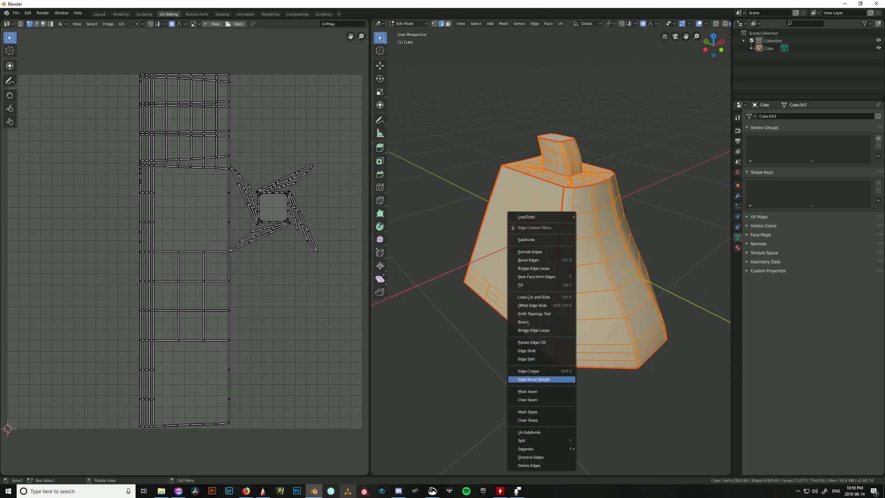
click(530, 440)
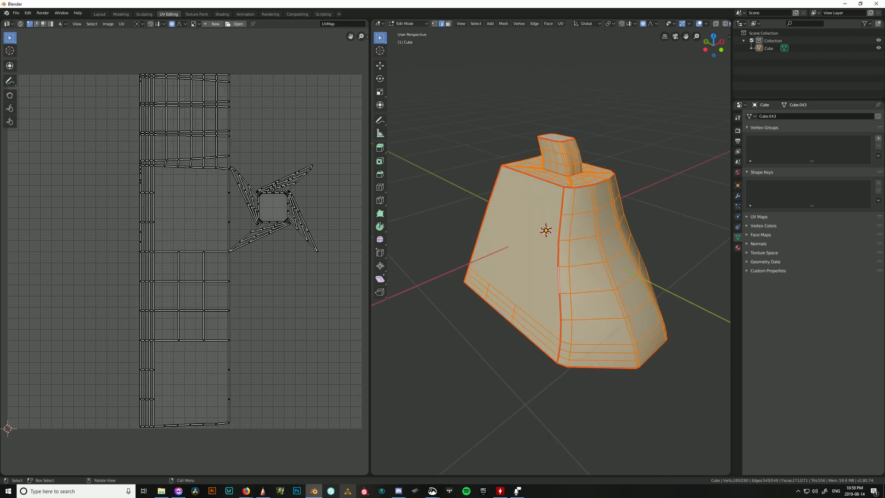
key(ctrl)
key(u)
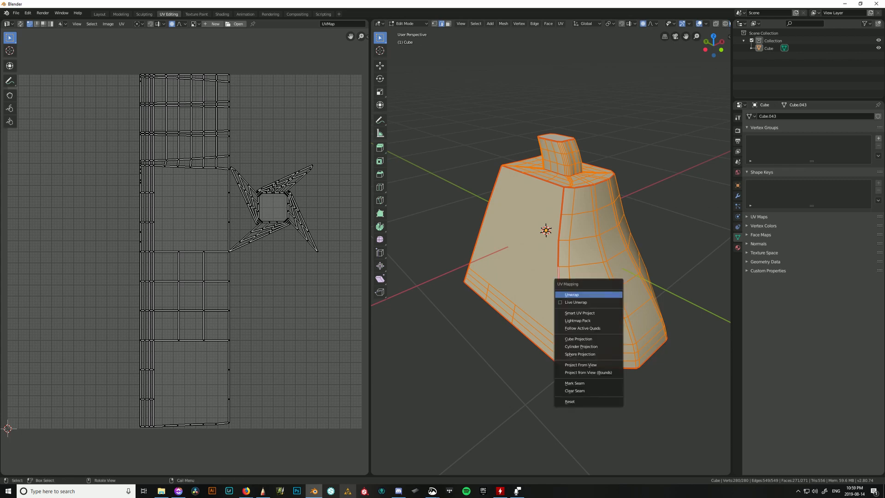
click(611, 297)
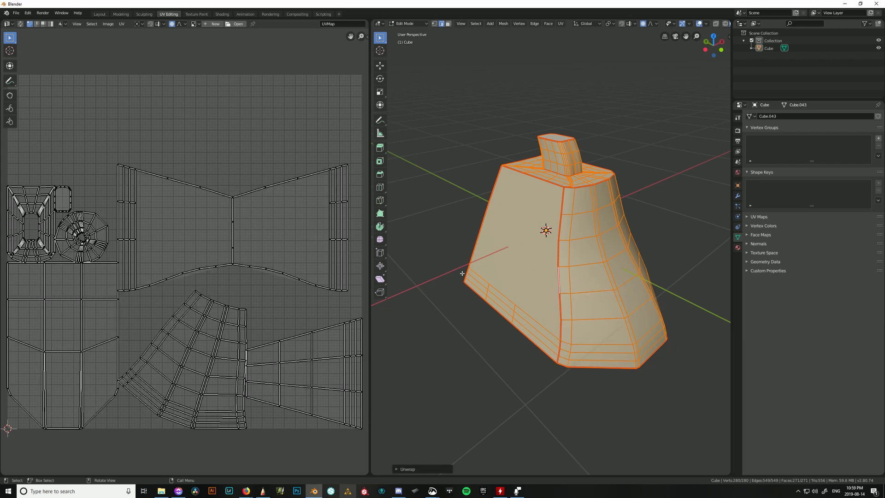
key(Home)
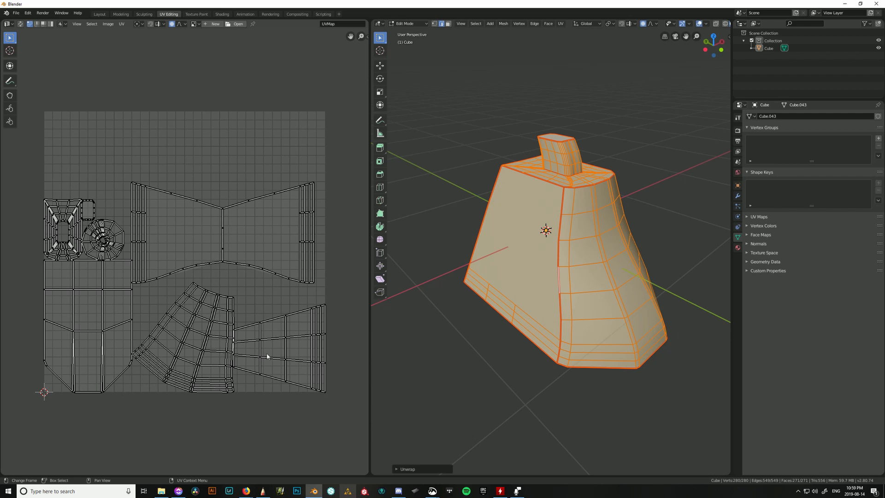
scroll(87, 368, up, 3)
scroll(89, 367, down, 3)
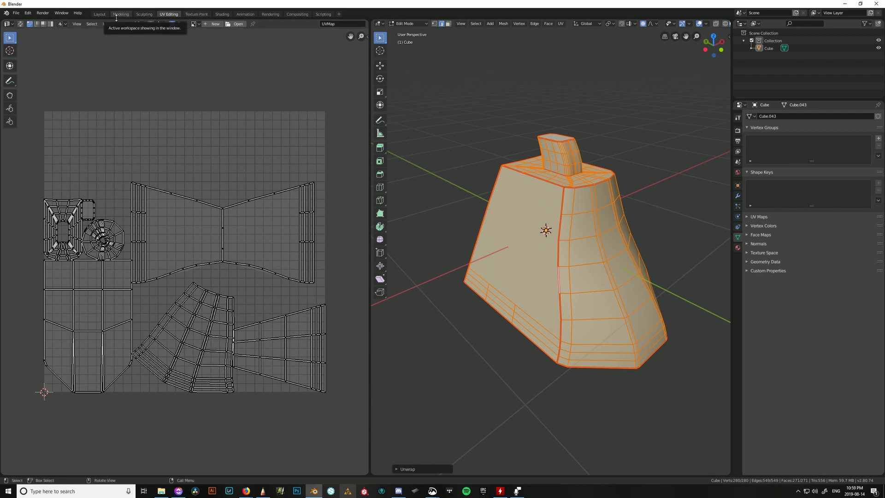
Return to the Layout workspace and examine the object's final shading from both sides.
click(101, 15)
middle_drag(163, 70, 392, 241)
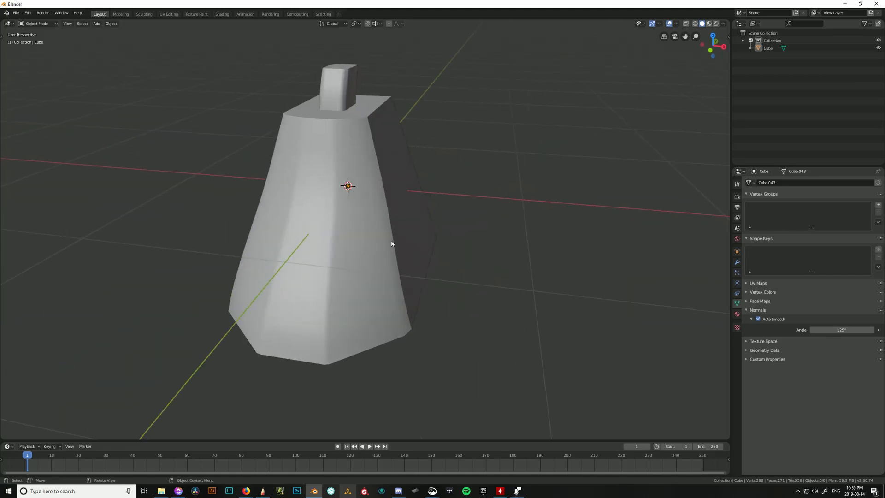
middle_drag(520, 257, 318, 258)
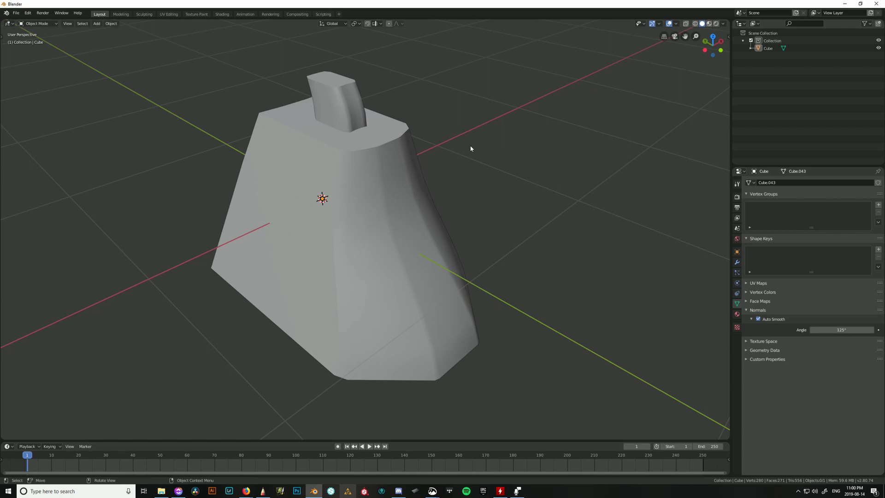
middle_drag(426, 298, 722, 297)
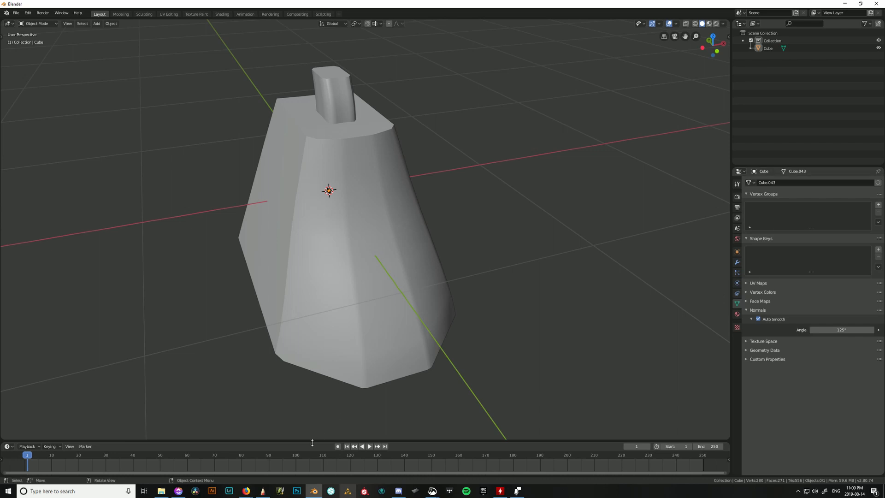
Switch to the Blender Party presentation in Firefox and open the Selection (Edit Mode) slide.
mouse_move(246, 492)
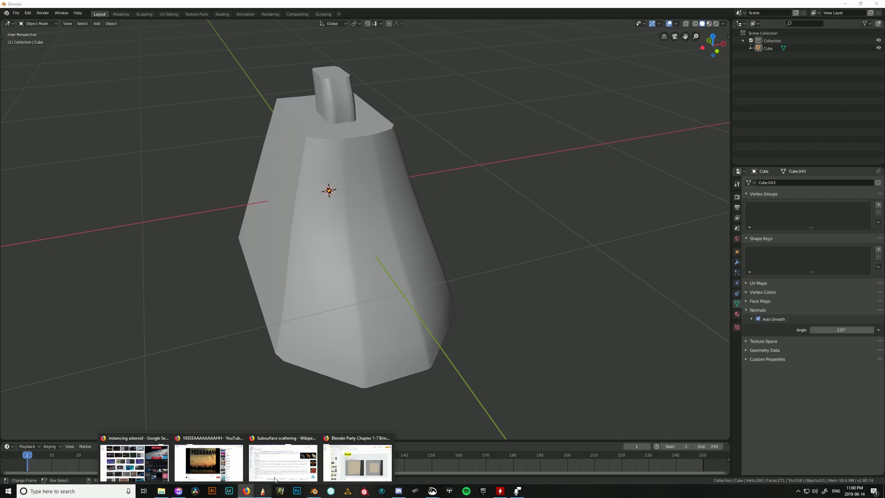
click(355, 463)
scroll(152, 284, up, 4)
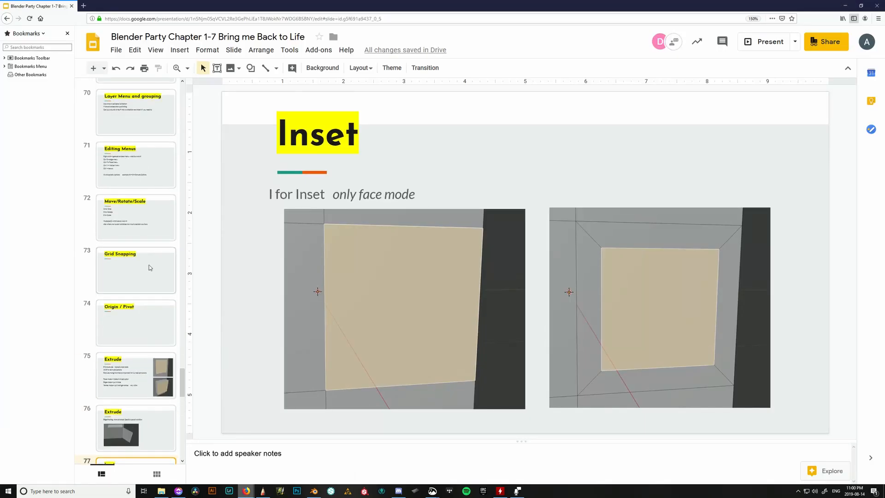
click(112, 142)
scroll(112, 142, up, 4)
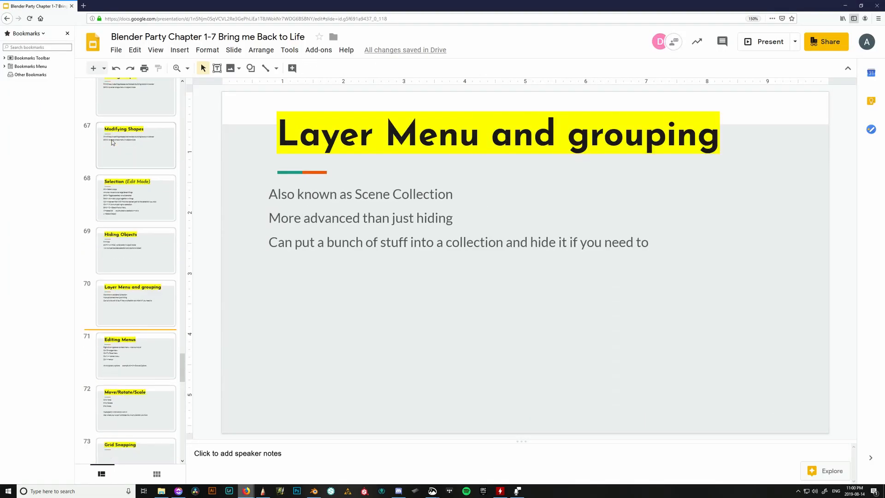
click(140, 190)
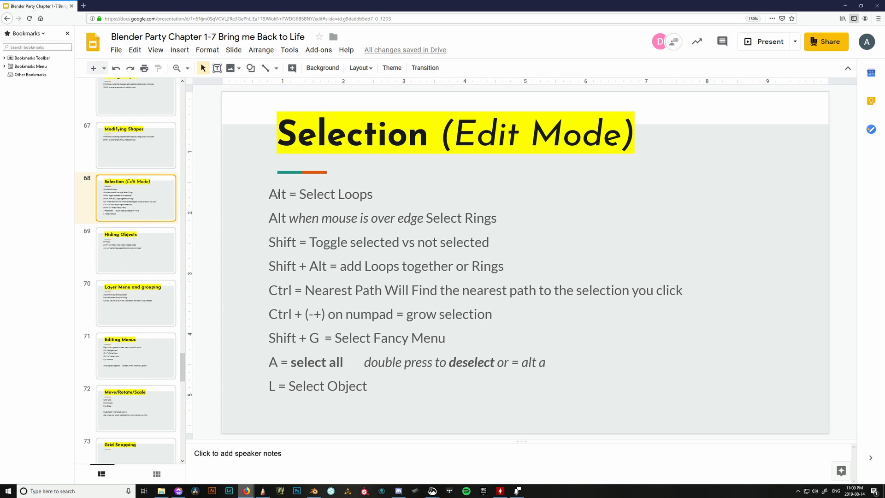
Undo the accidental shift of the slide's text box and highlight its whole list of selection shortcuts.
drag(269, 192, 276, 198)
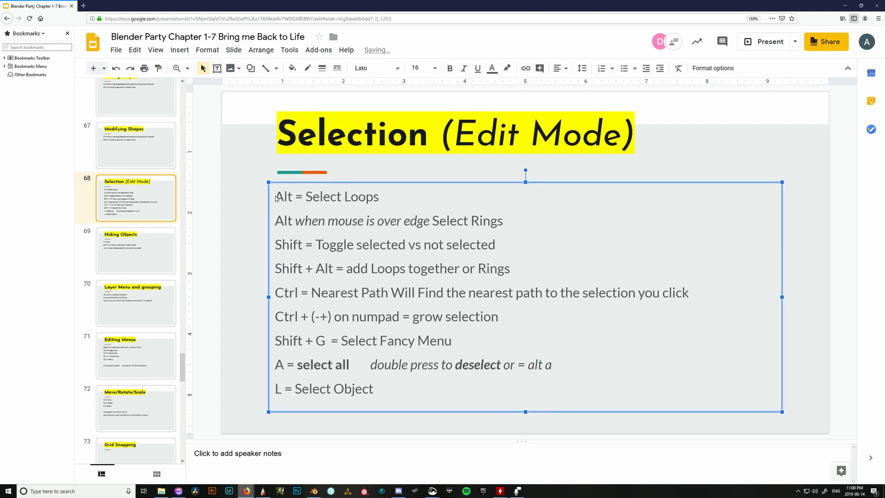
key(ctrl+z)
click(338, 314)
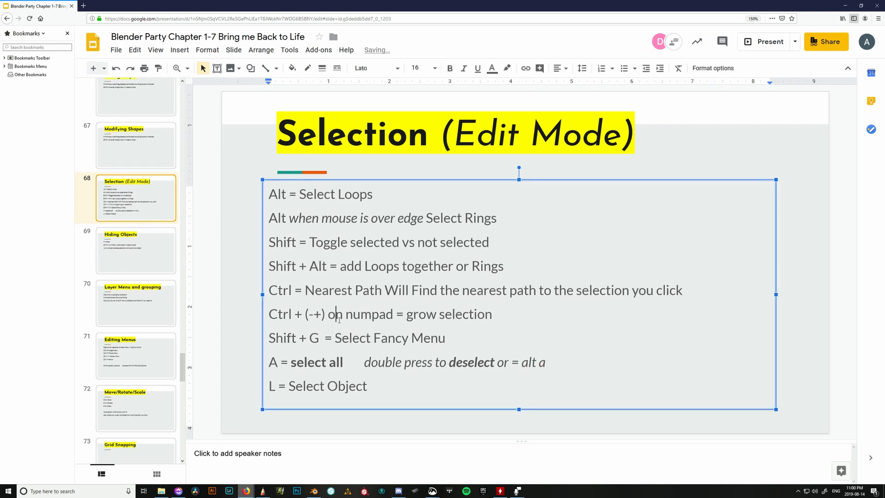
drag(383, 385, 213, 151)
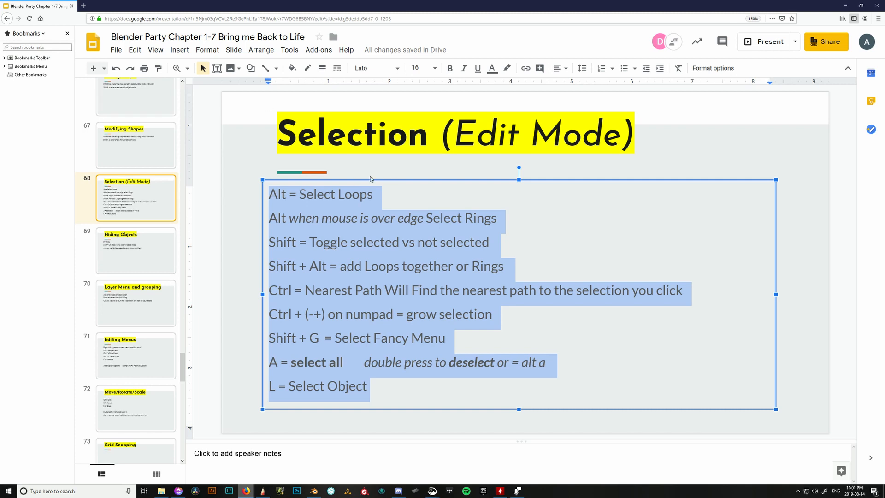
Switch to Blender and examine the object from below and from its sides, comparing Object Mode with Edit Mode.
key(alt+Tab)
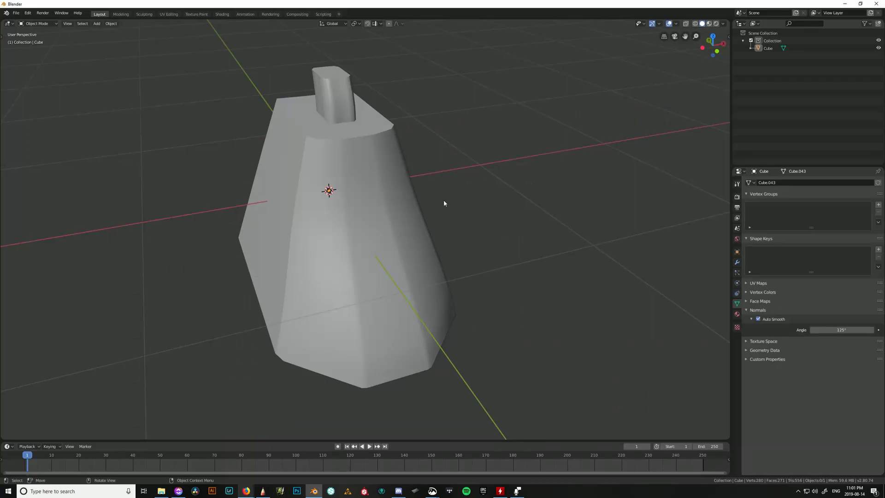
middle_drag(443, 200, 361, 68)
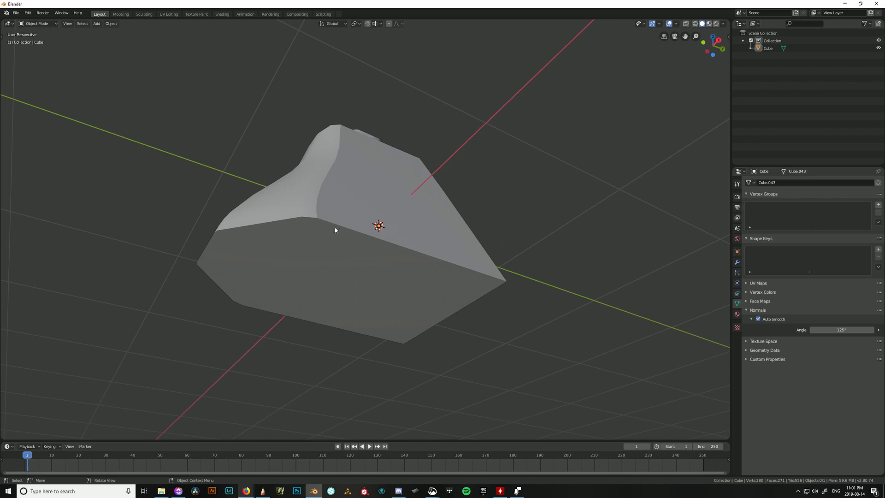
middle_drag(336, 231, 369, 323)
key(Tab)
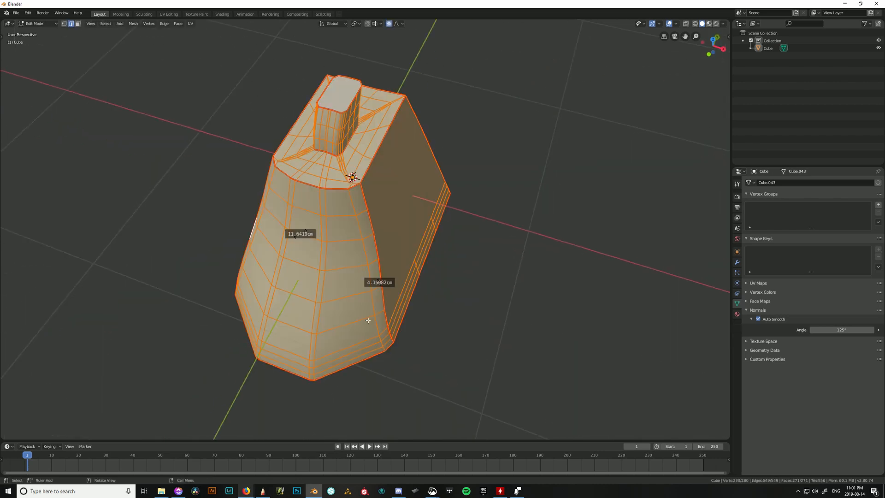
key(Tab)
key(Tab)
key(Tab)
middle_drag(403, 322, 496, 264)
middle_drag(523, 299, 523, 301)
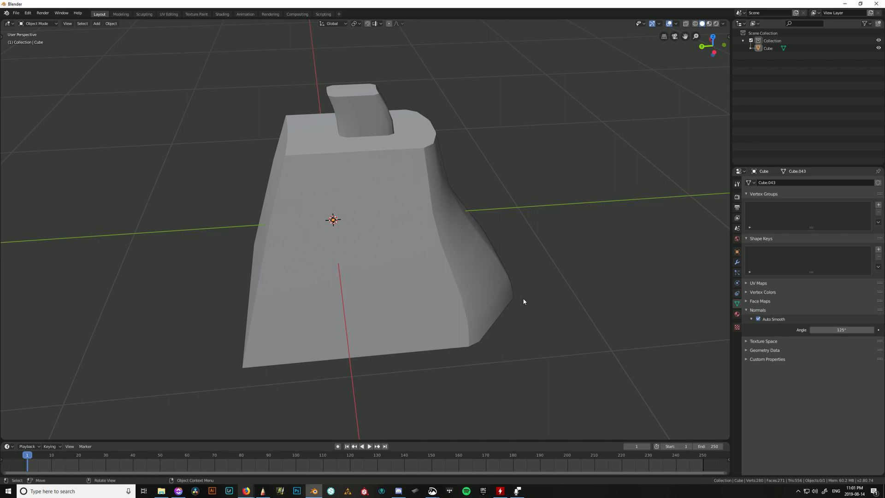
Switch to the presentation and highlight the nearest path, grow selection and Select Fancy Menu lines in turn.
key(alt+Tab)
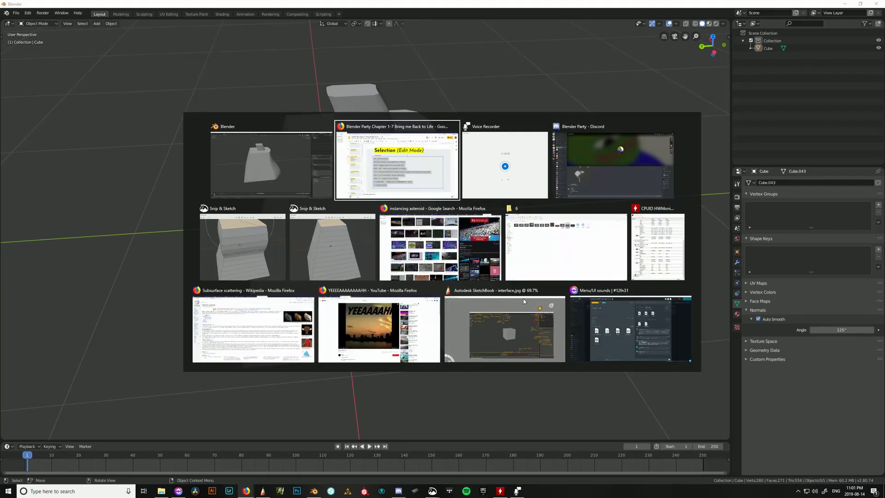
click(437, 316)
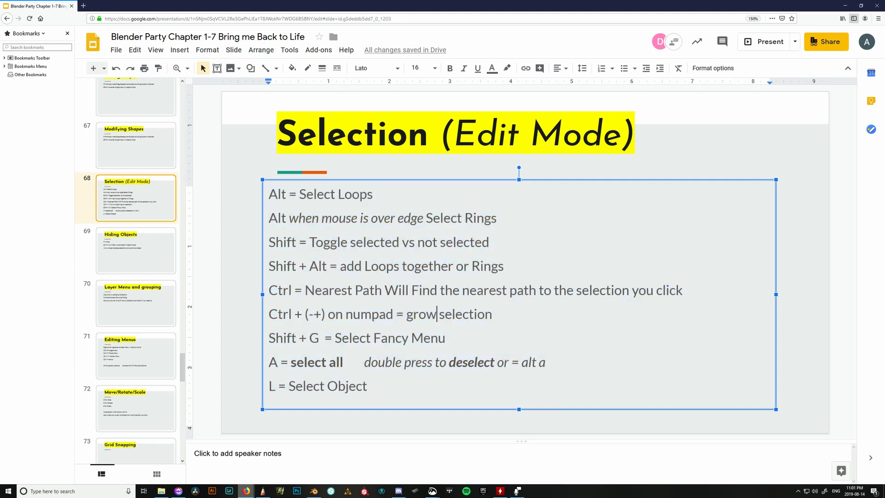
drag(277, 290, 501, 295)
click(510, 305)
drag(277, 315, 521, 317)
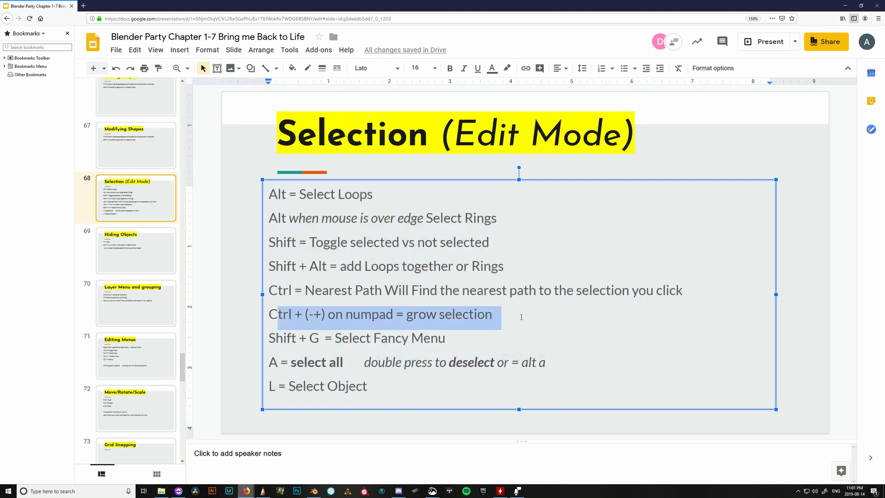
click(438, 338)
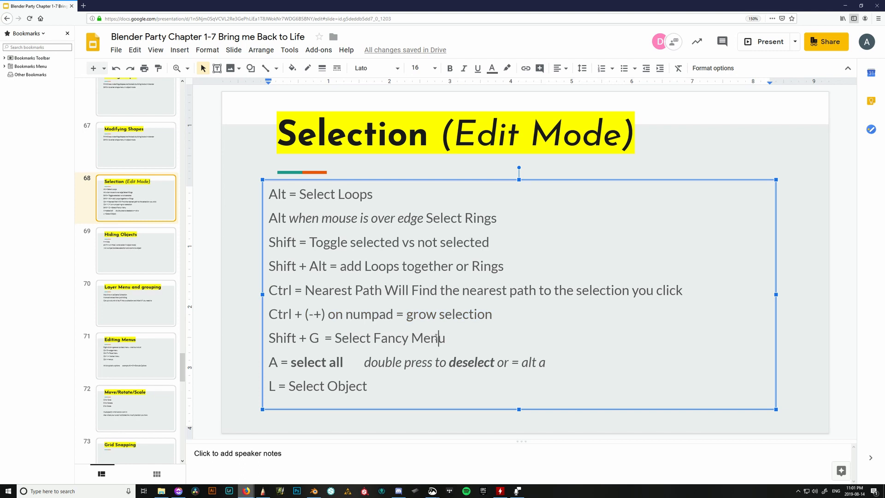
triple_click(269, 338)
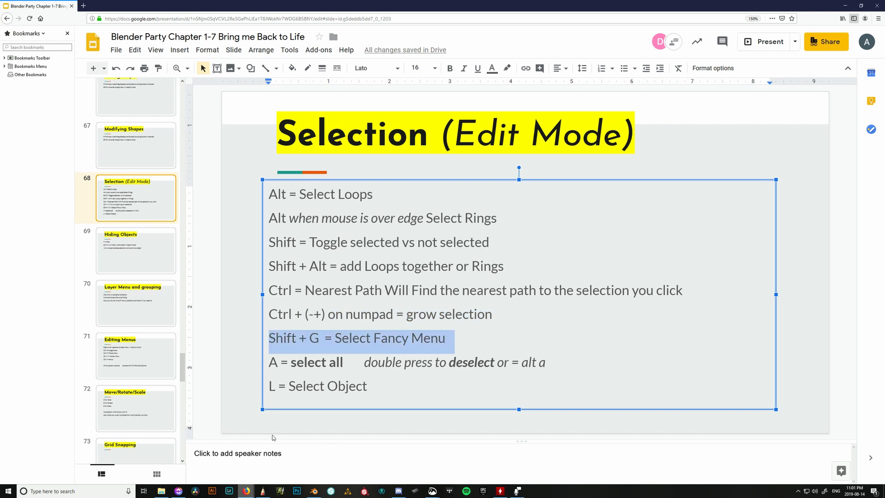
Switch back to Blender, select the cube object and enter Edit Mode.
key(alt+Tab)
key(alt+Tab)
key(alt+Tab)
key(alt+Tab)
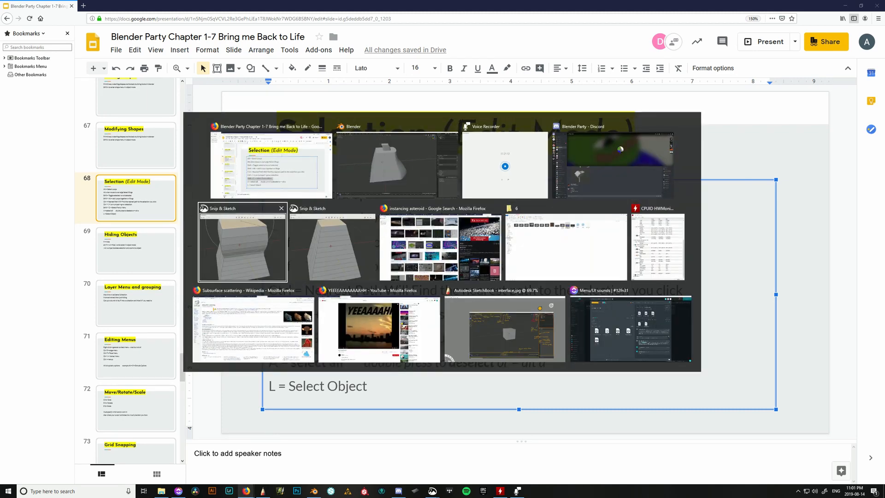
key(alt+shift+Tab)
key(alt+shift+Tab)
key(alt+shift+Tab)
mouse_move(494, 306)
middle_down()
mouse_move(539, 301)
mouse_move(529, 300)
middle_up()
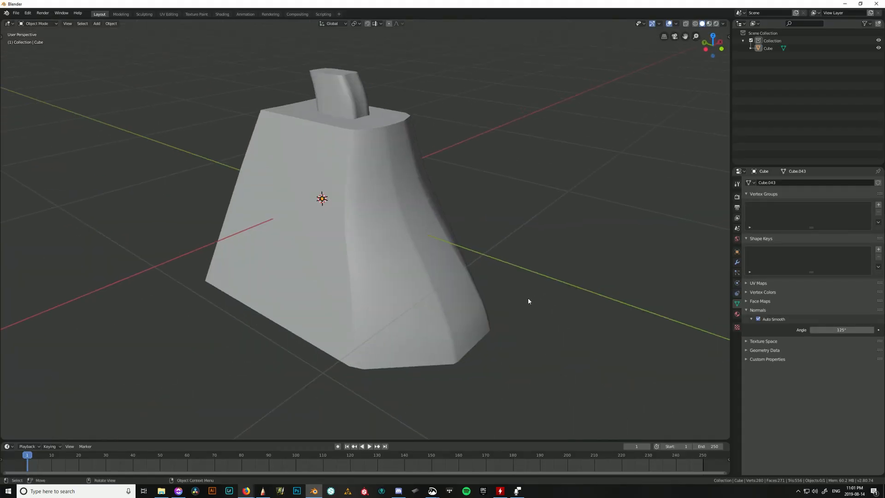
key(shift+g)
click(439, 254)
key(shift+g)
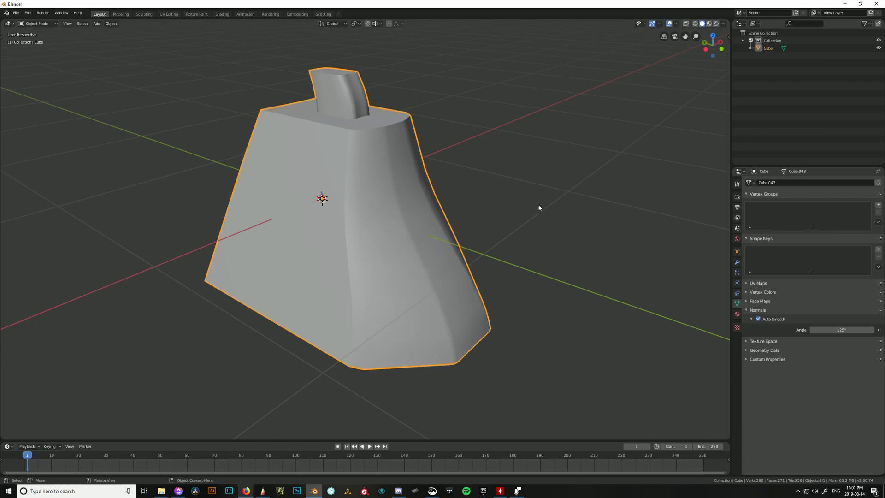
key(Tab)
Look up the selection commands available for the mesh in Edit Mode.
key(shift+g)
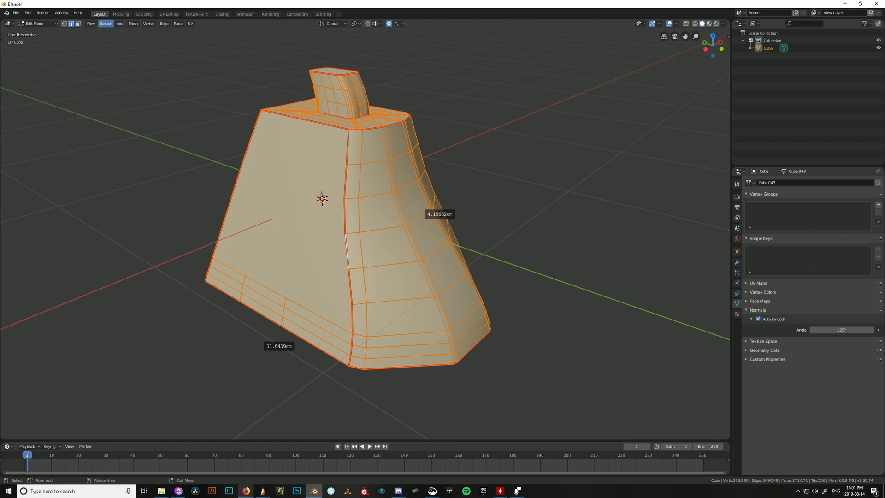
click(105, 23)
click(106, 24)
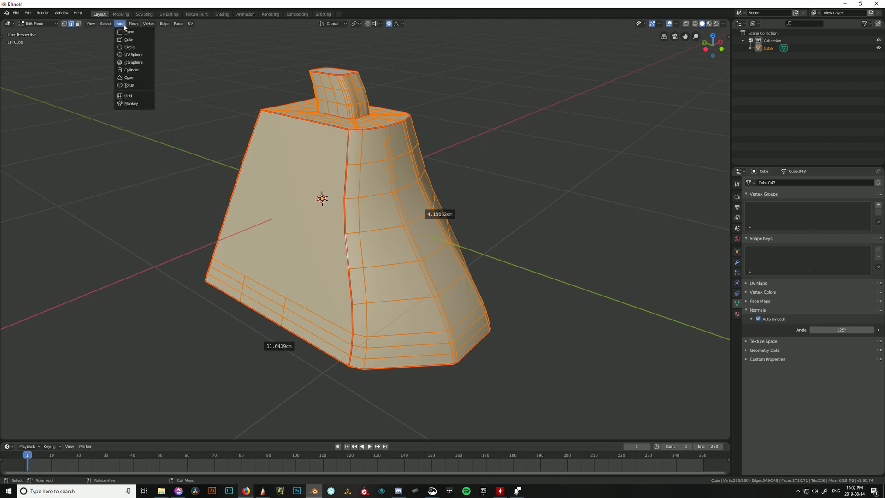
click(102, 25)
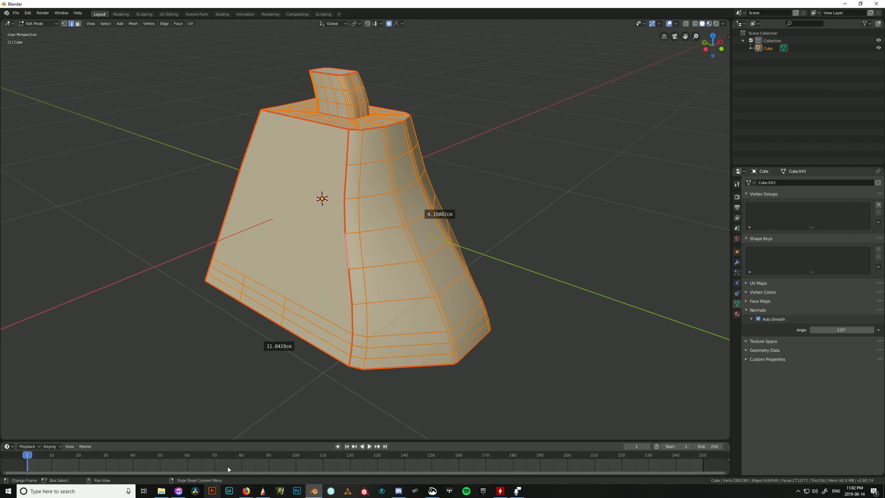
Switch to the presentation and review the Hiding Objects, Layer Menu and grouping, and Editing Menus slides.
key(alt+Tab)
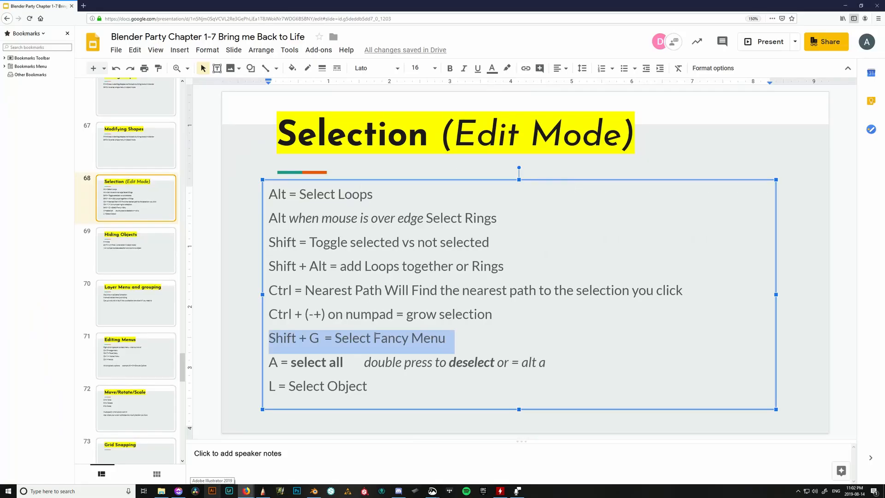
click(381, 340)
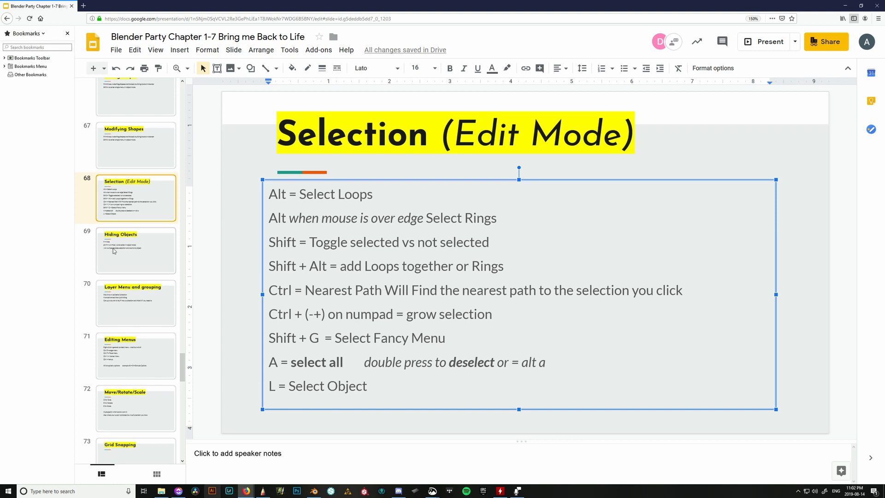
click(130, 243)
scroll(131, 253, down, 2)
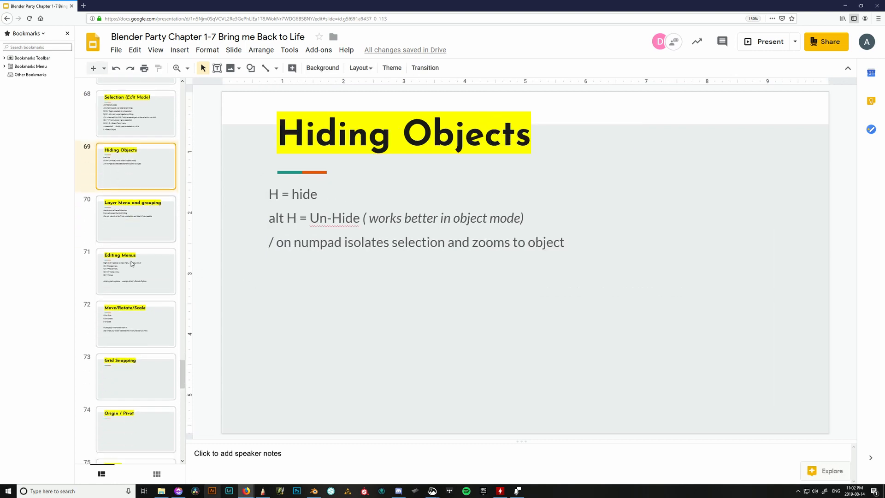
click(151, 194)
click(140, 258)
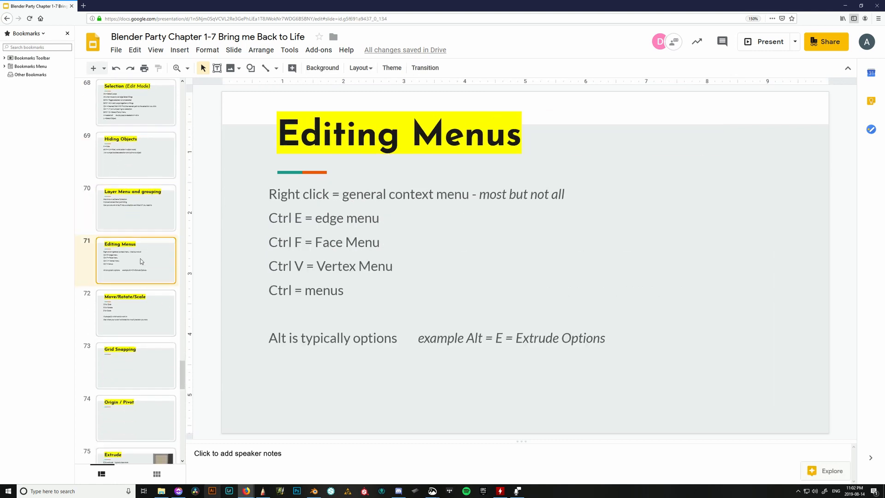
Review the slides from Move/Rotate/Scale through Grid Snapping, Origin / Pivot and Extrude to Bevel.
click(143, 301)
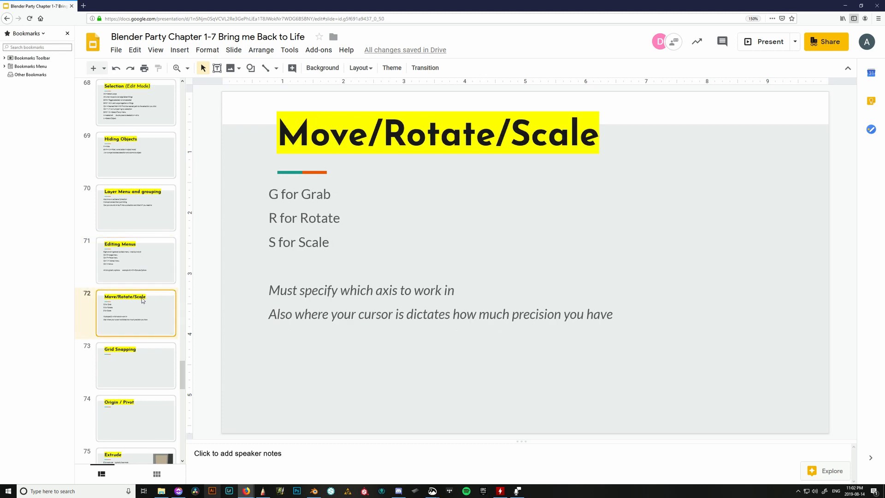
click(162, 357)
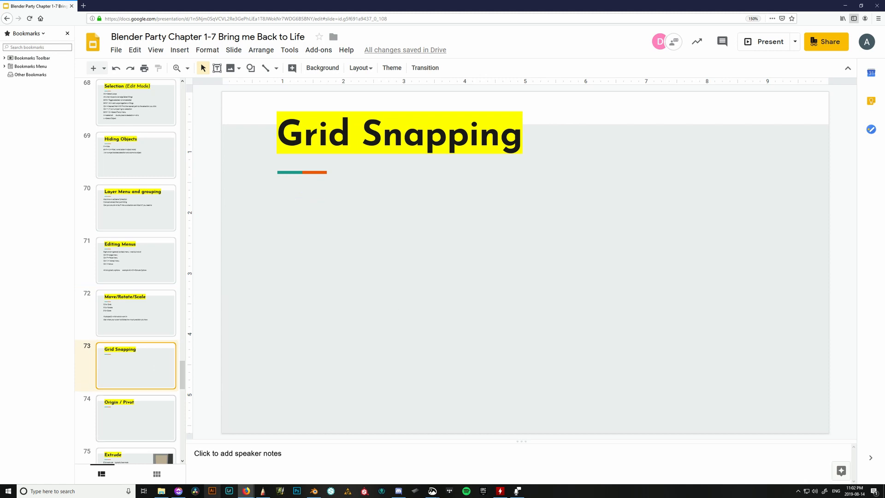
click(141, 417)
scroll(141, 417, down, 3)
click(158, 329)
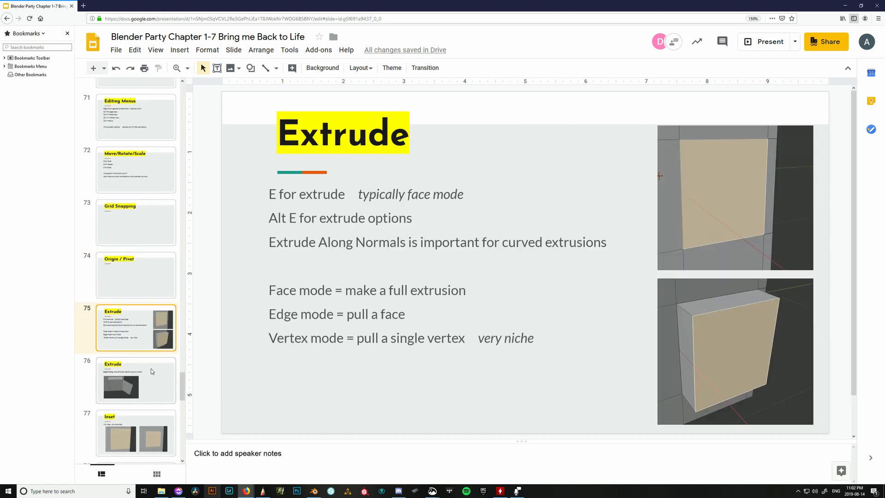
click(140, 398)
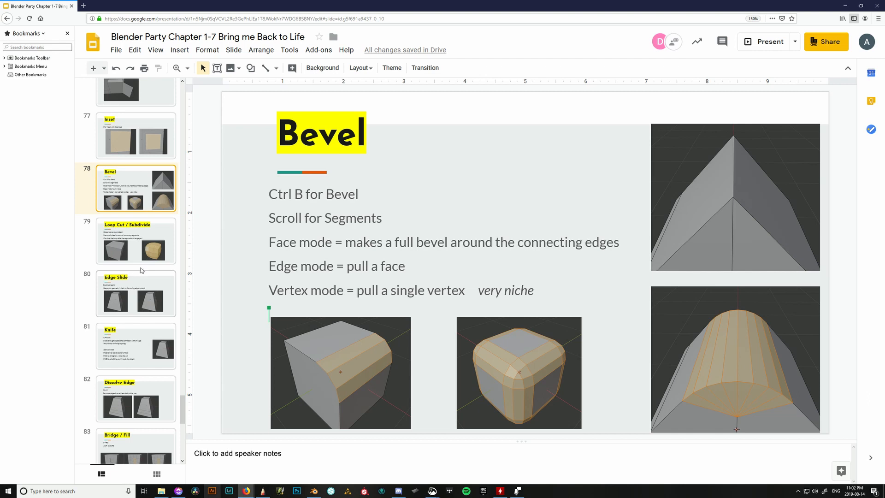
Search Google Images for "mystery machine" in a new browser tab.
click(83, 5)
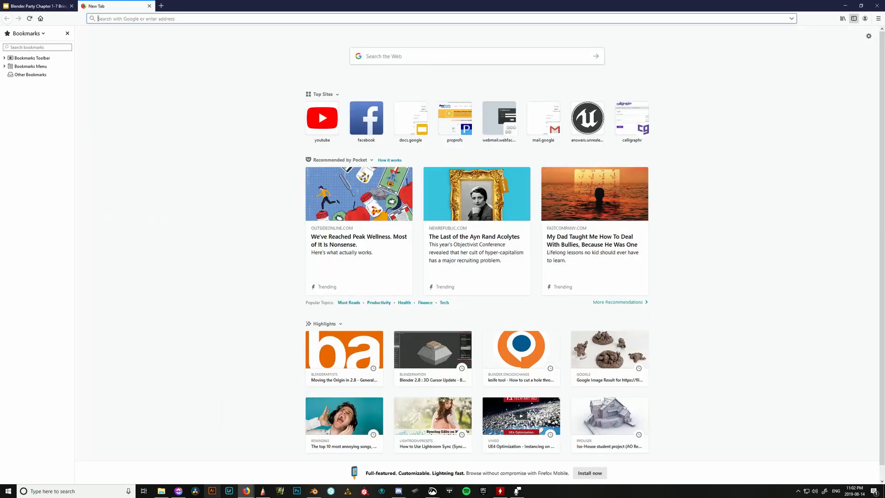
text(mystery)
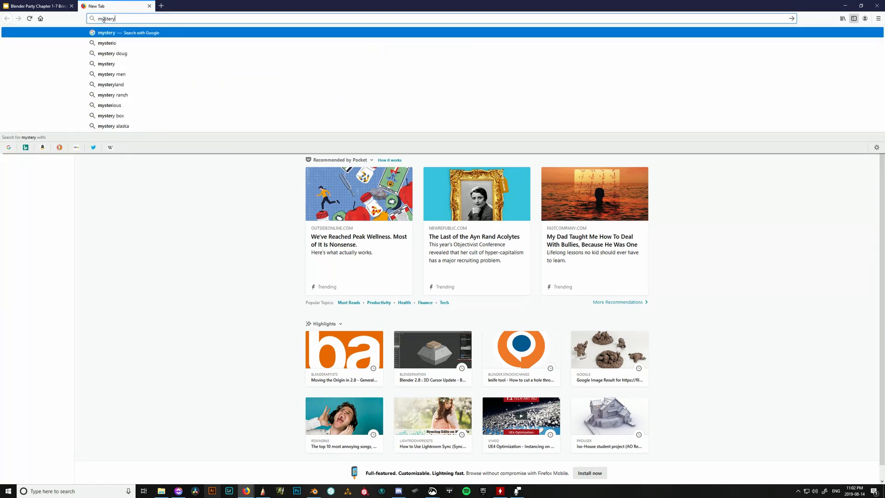
text( tree)
key(BackSpace)
key(BackSpace)
key(BackSpace)
key(BackSpace)
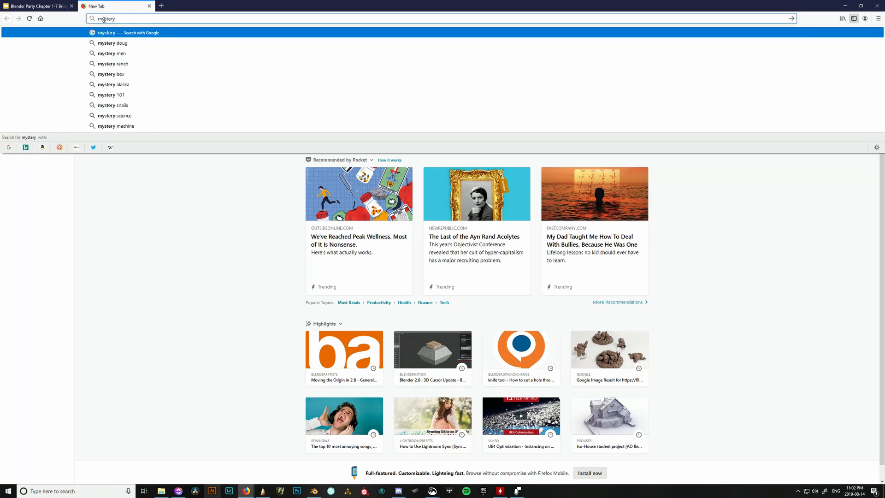
text(machine)
key(Return)
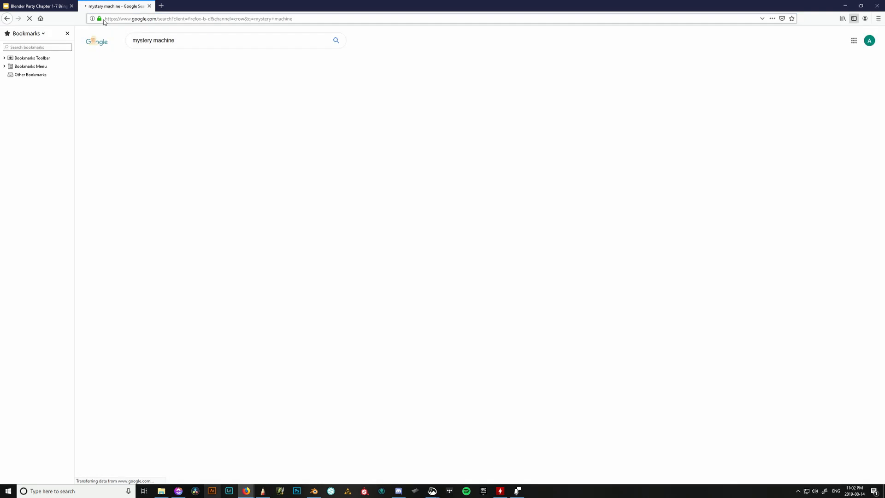
click(166, 60)
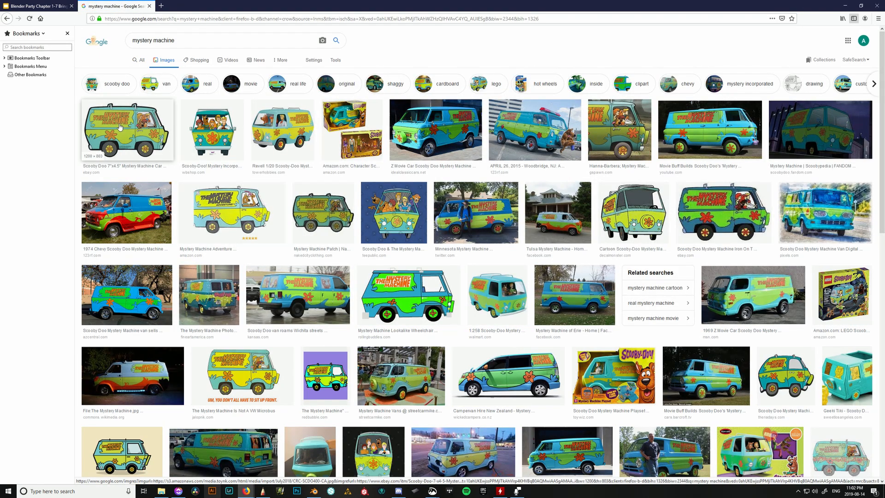
Preview the Scooby Doo Mystery Machine Car Magnet result and the Cartoon Scooby-Doo Mystery Machine Decal Sticker result.
click(119, 126)
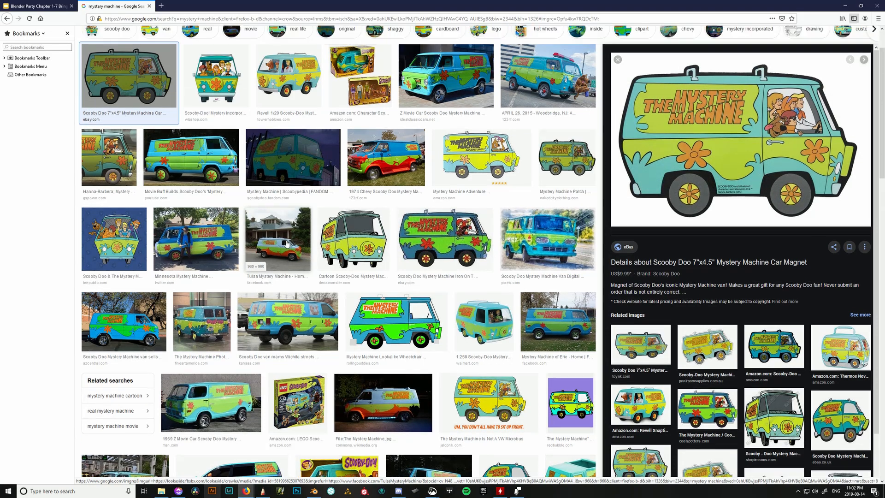
scroll(286, 244, up, 1)
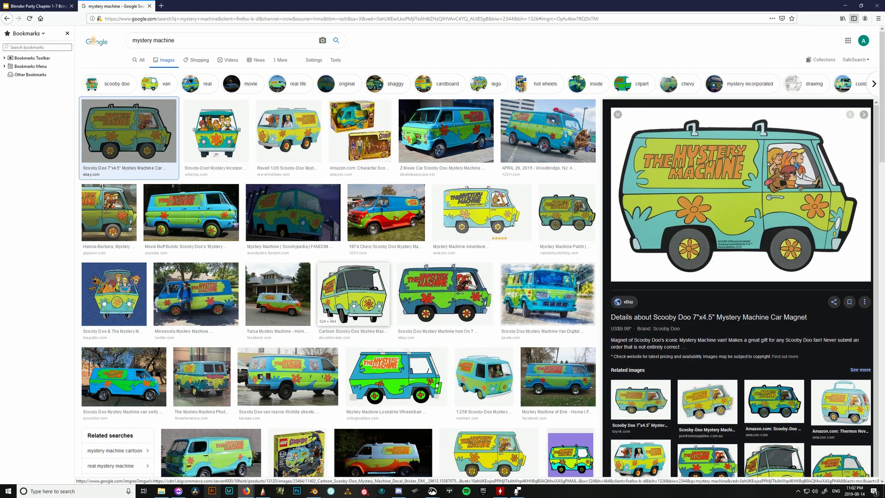
click(367, 292)
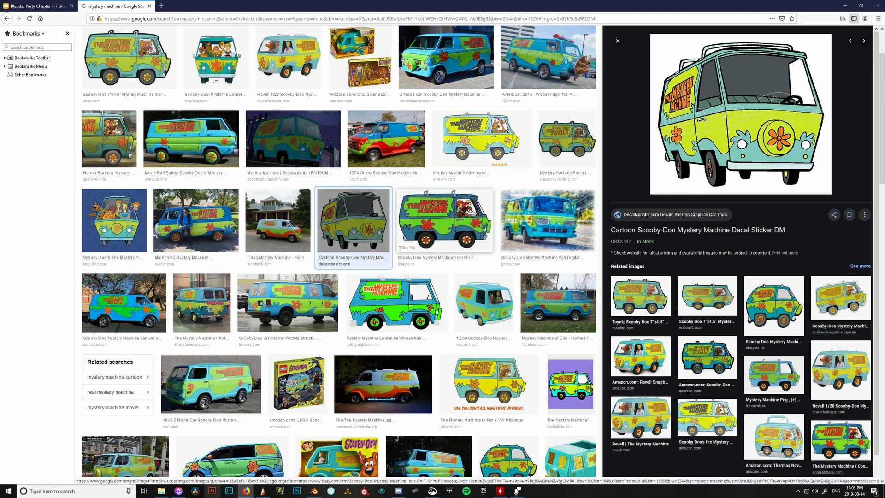
Copy the Cartoon Scooby-Doo Mystery Machine Decal Sticker image from the search results and switch to Discord.
right_click(356, 222)
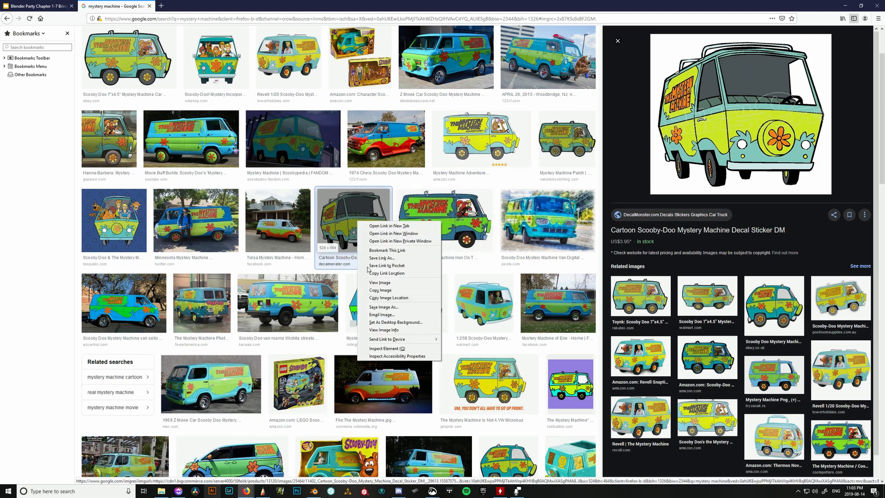
click(398, 290)
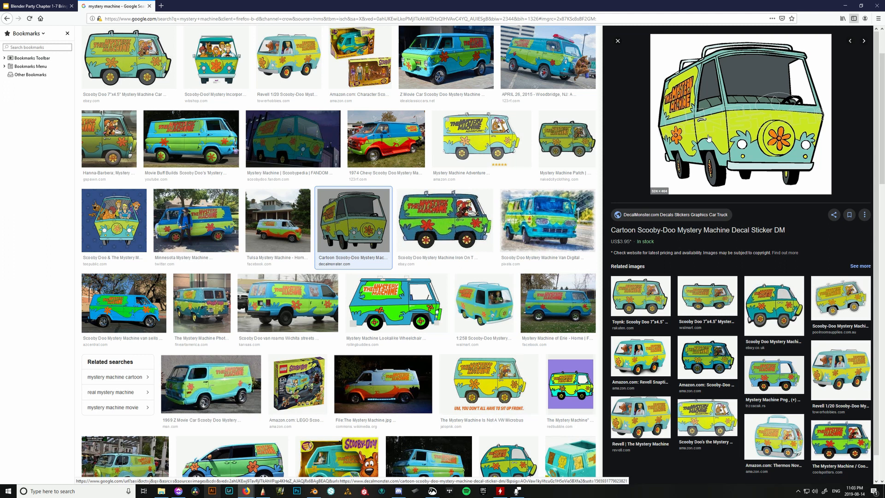
click(399, 493)
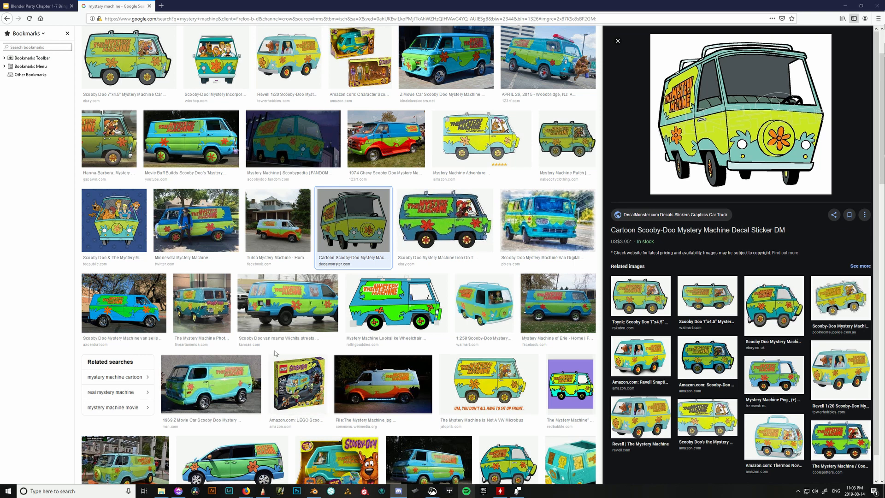
Browse more Mystery Machine image results and close the image search to return to the Bevel slide.
scroll(346, 294, up, 3)
scroll(226, 280, down, 1)
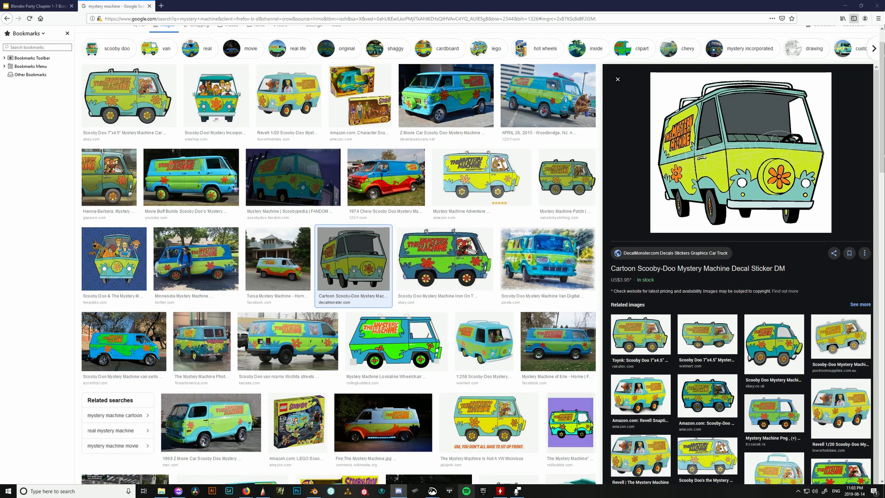
scroll(278, 418, down, 5)
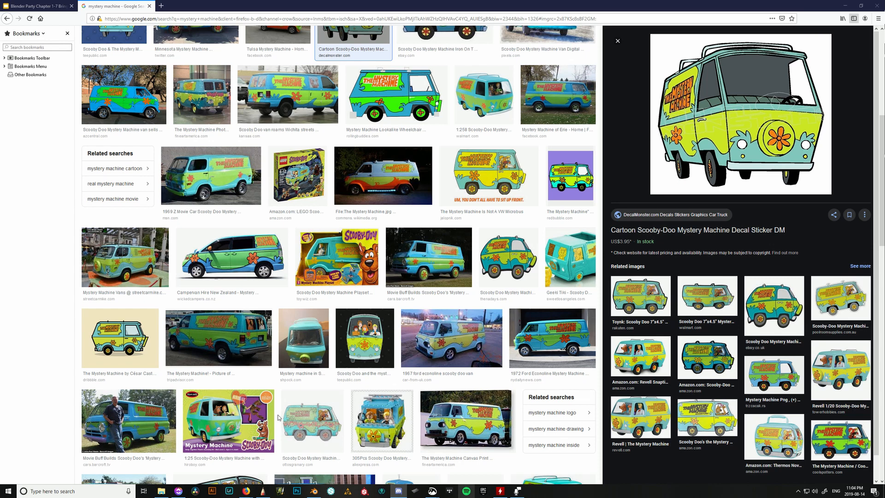
scroll(428, 259, up, 6)
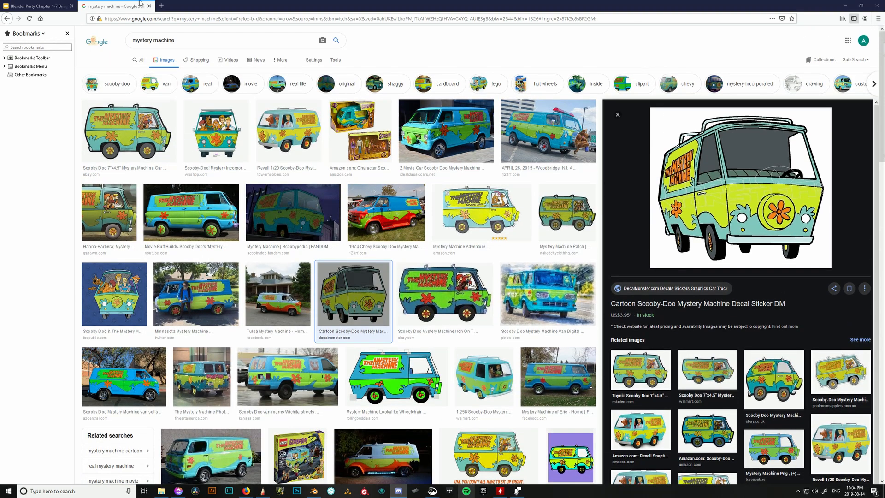
click(149, 6)
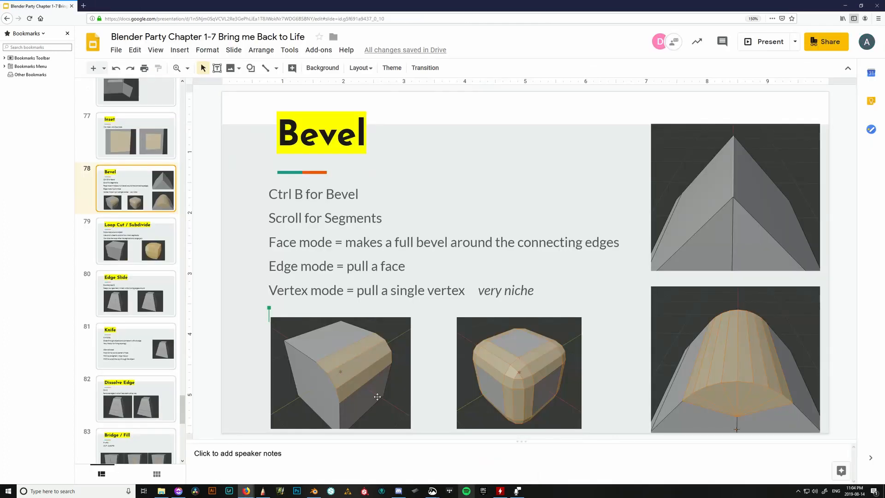